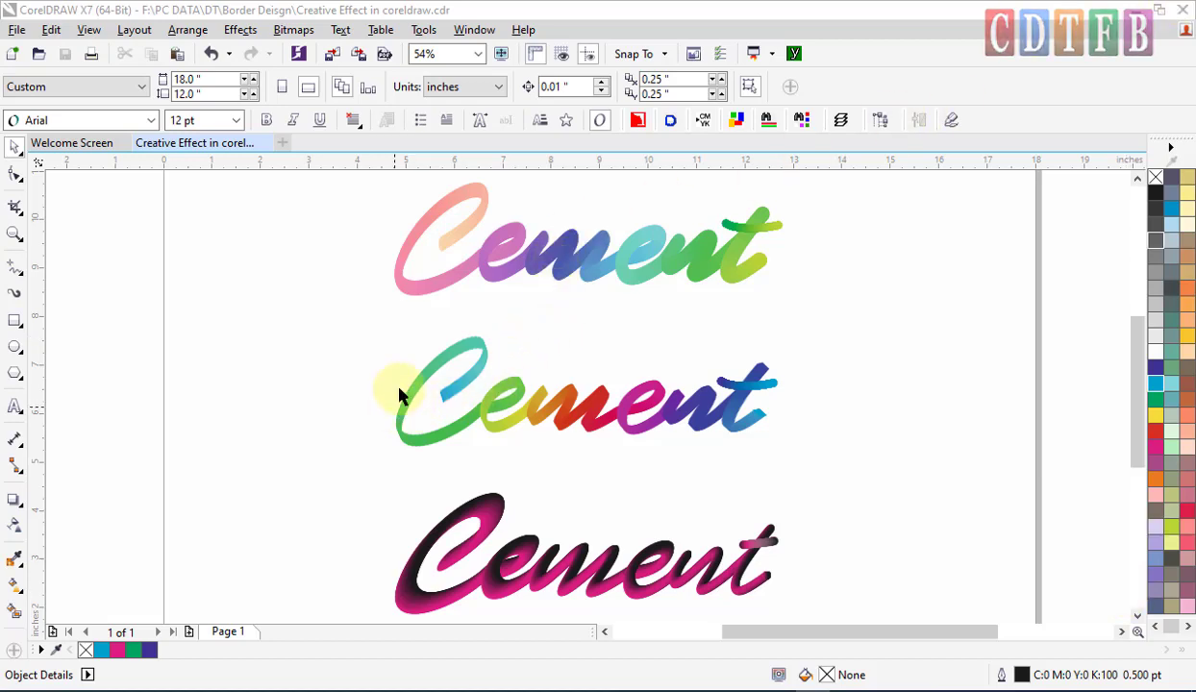
Step: Examine the multicolour and the black-and-magenta Cement lettering samples up close and compare them on the page
drag(399, 394, 748, 438)
key(ctrl+z)
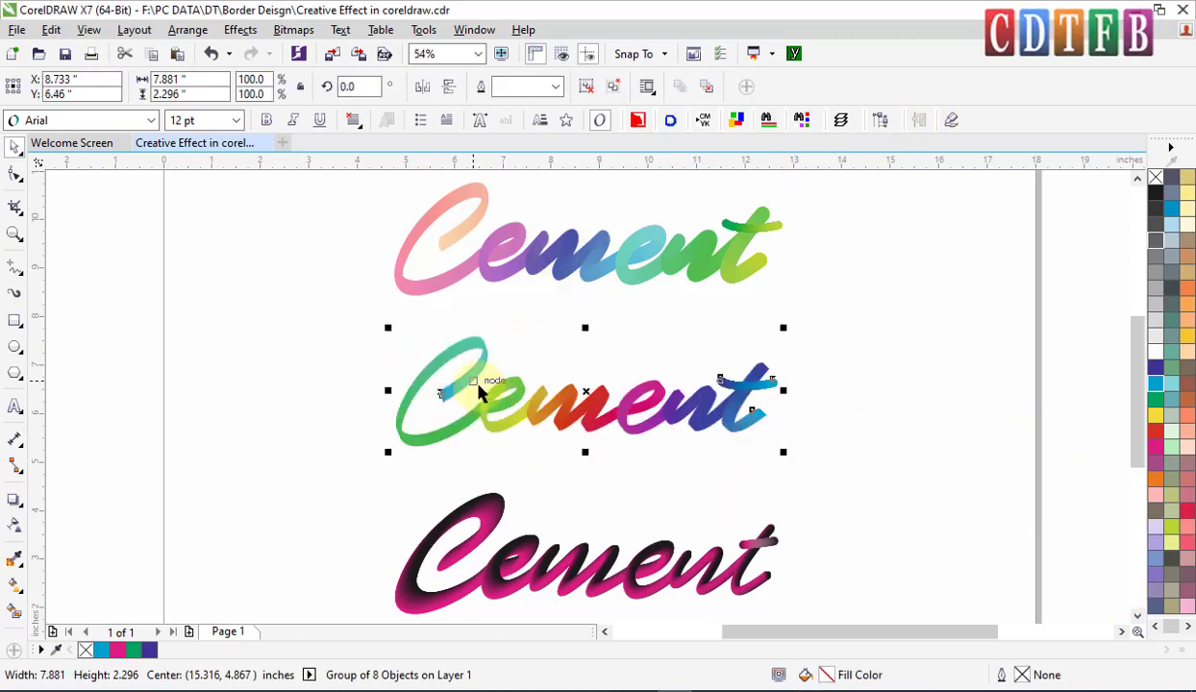
scroll(641, 400, up, 3)
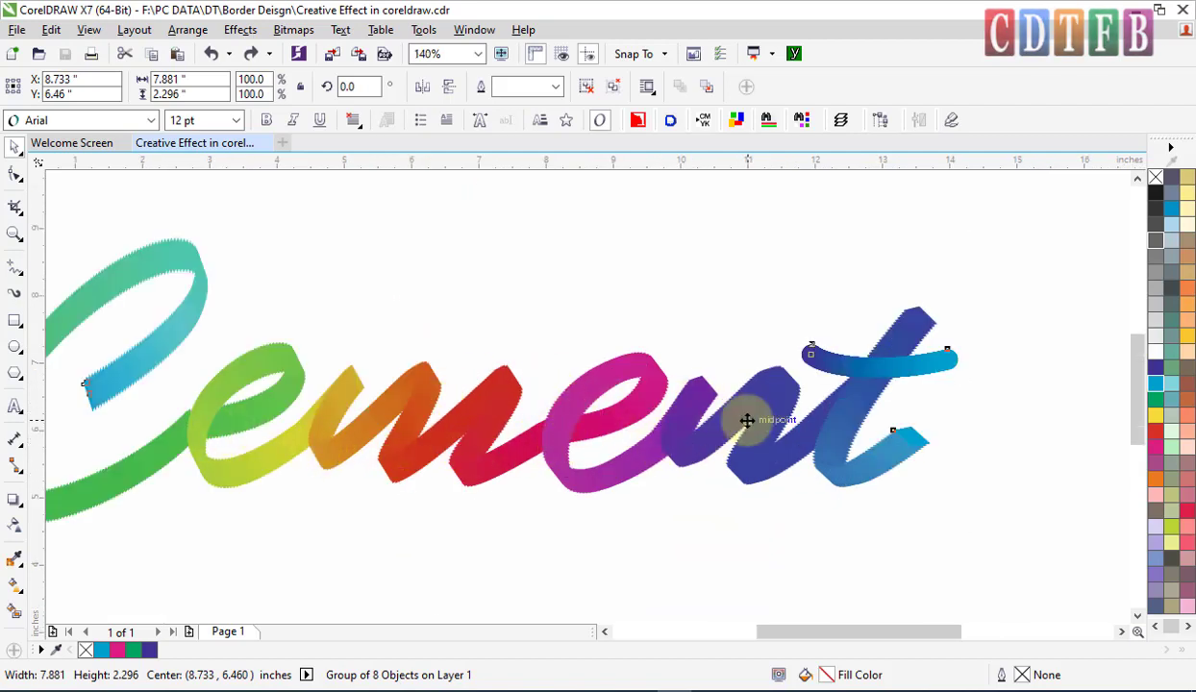
scroll(747, 421, down, 2)
click(843, 596)
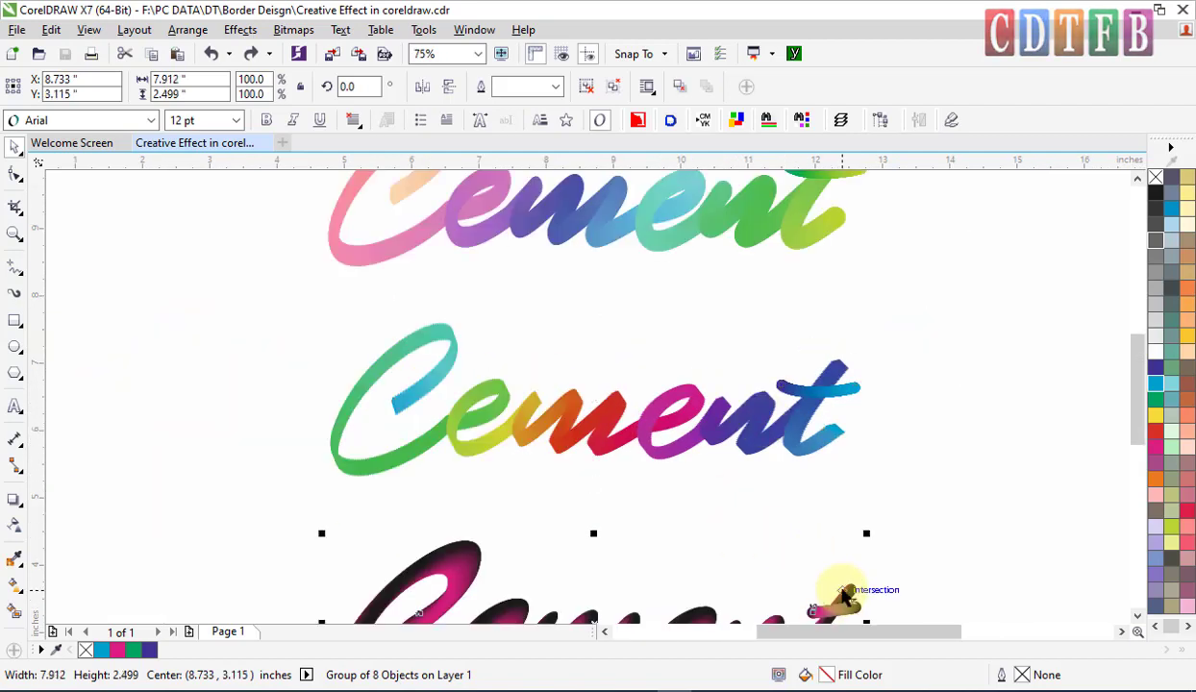
key(shift+F2)
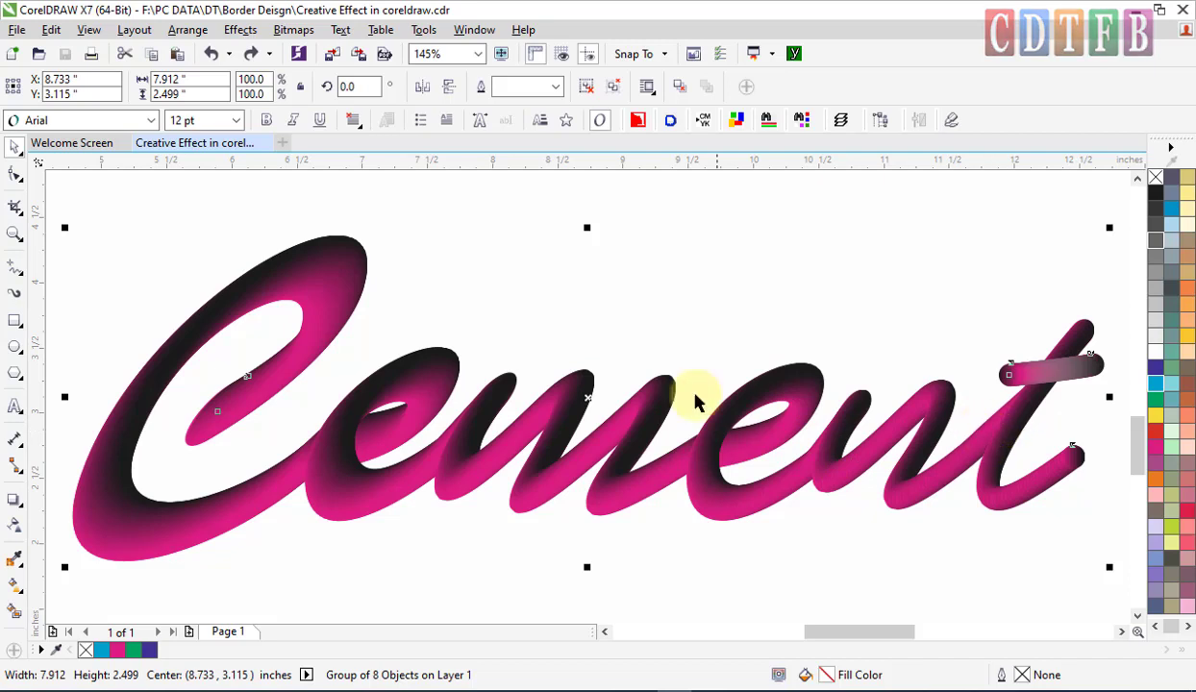
scroll(574, 302, down, 2)
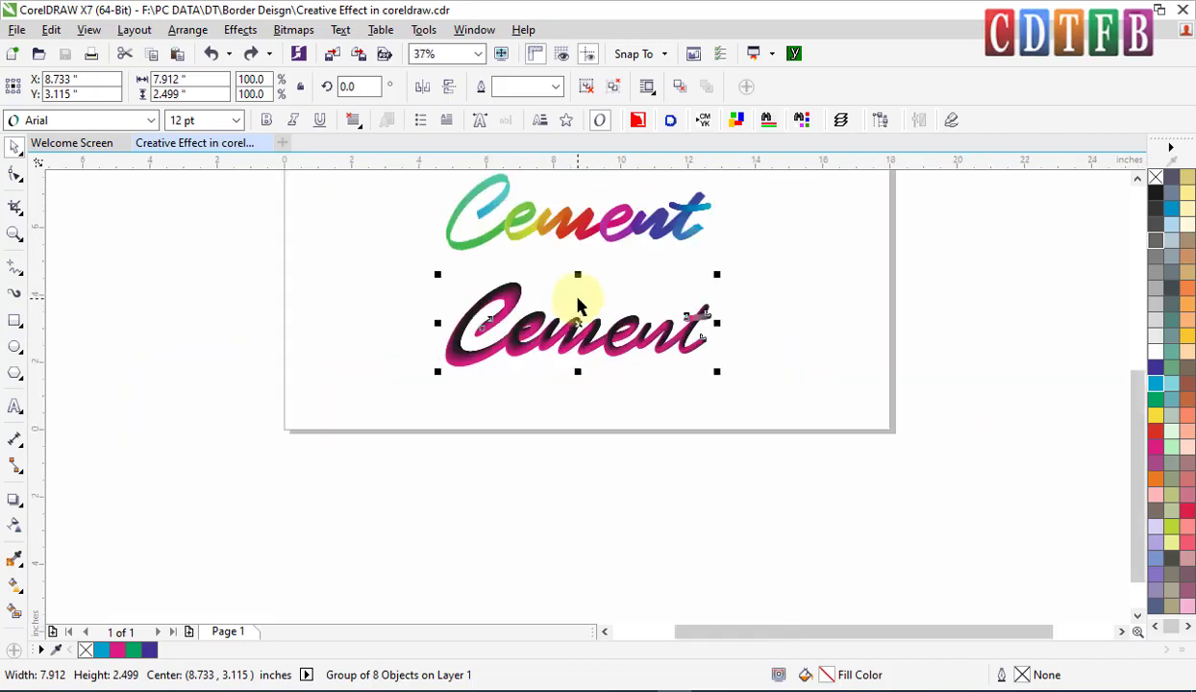
scroll(663, 245, up, 1)
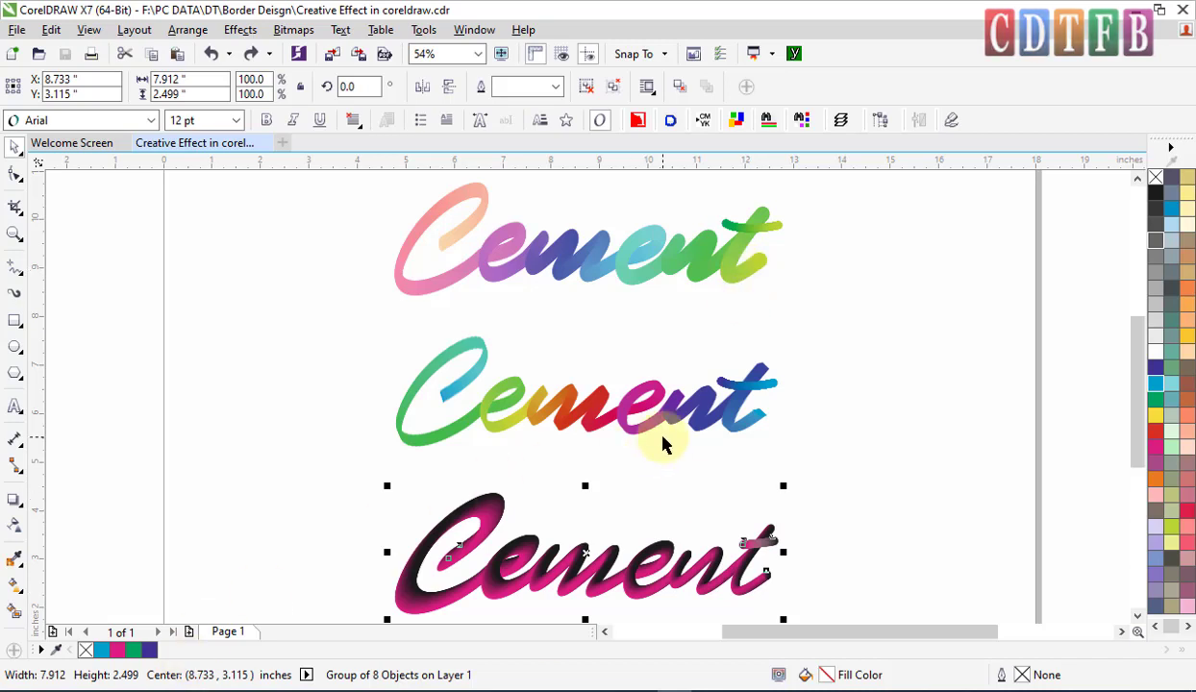
Step: Insert a blank page before the page with the lettering samples and make the new page active
key(Page_Up)
key(Return)
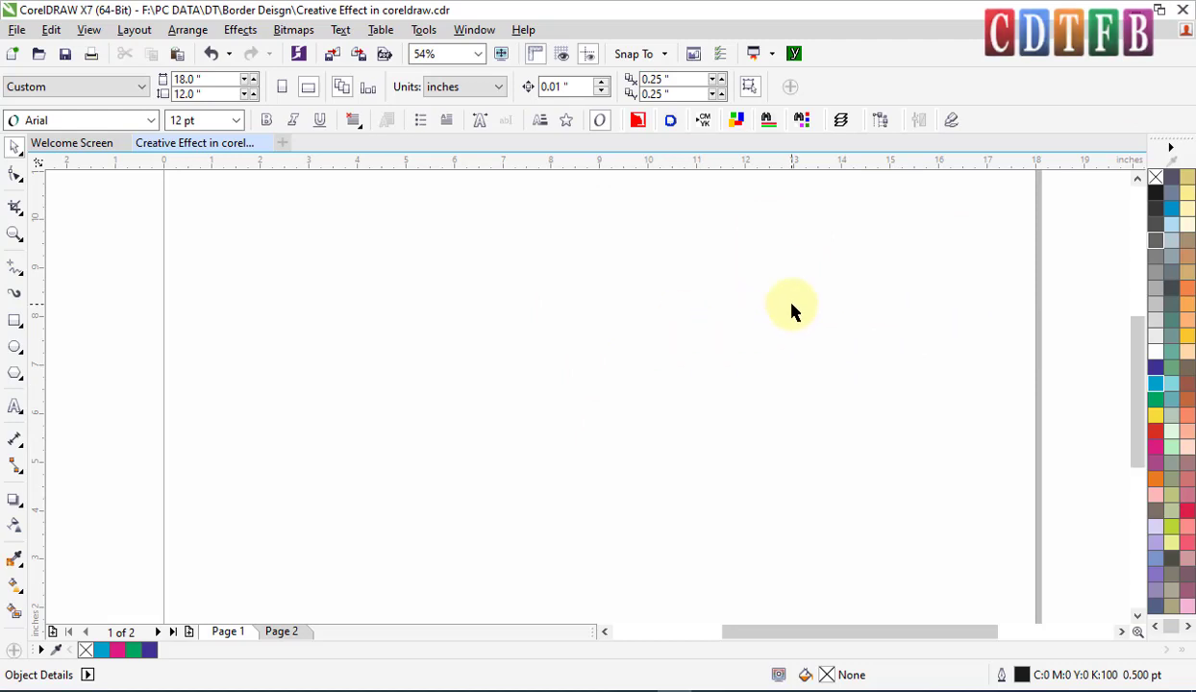
click(275, 639)
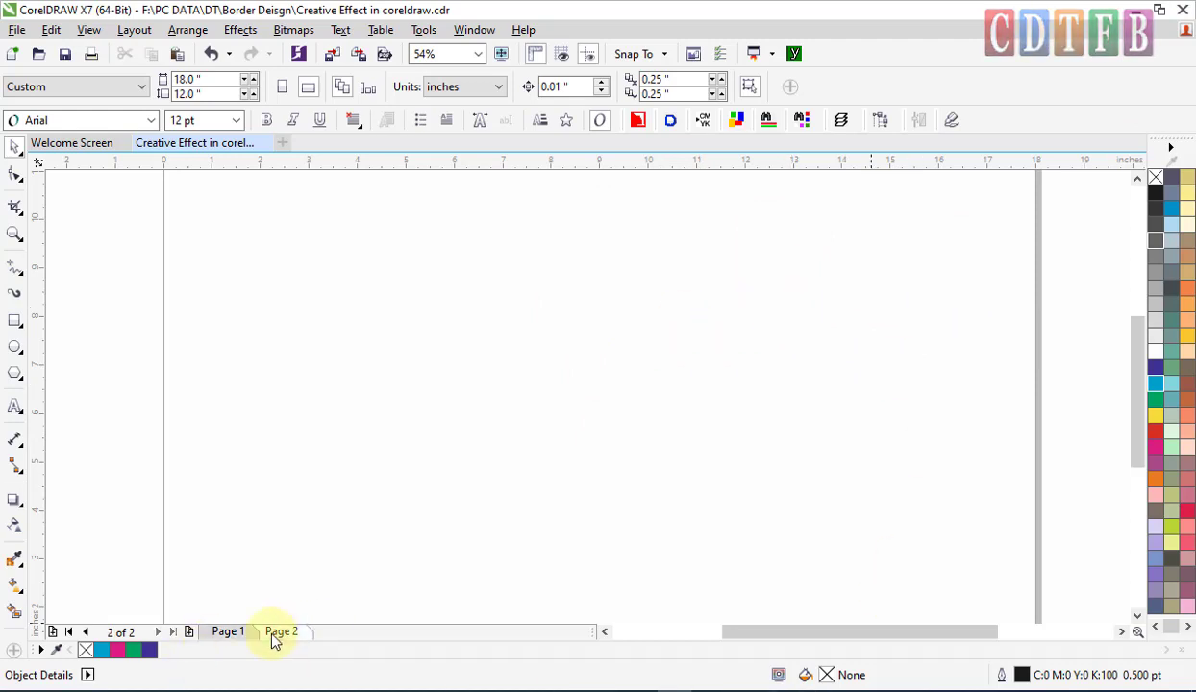
click(229, 635)
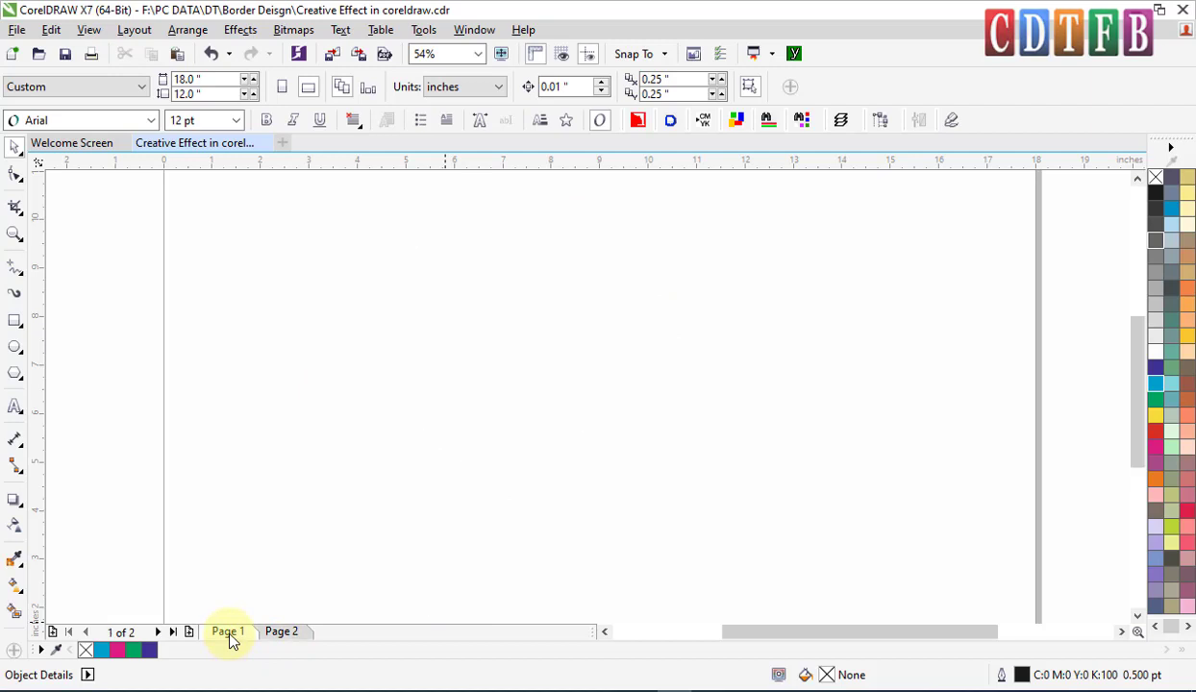
Step: Add the artistic text "Cement" near the middle of the page and enlarge it to about 133 pt
click(14, 407)
click(513, 361)
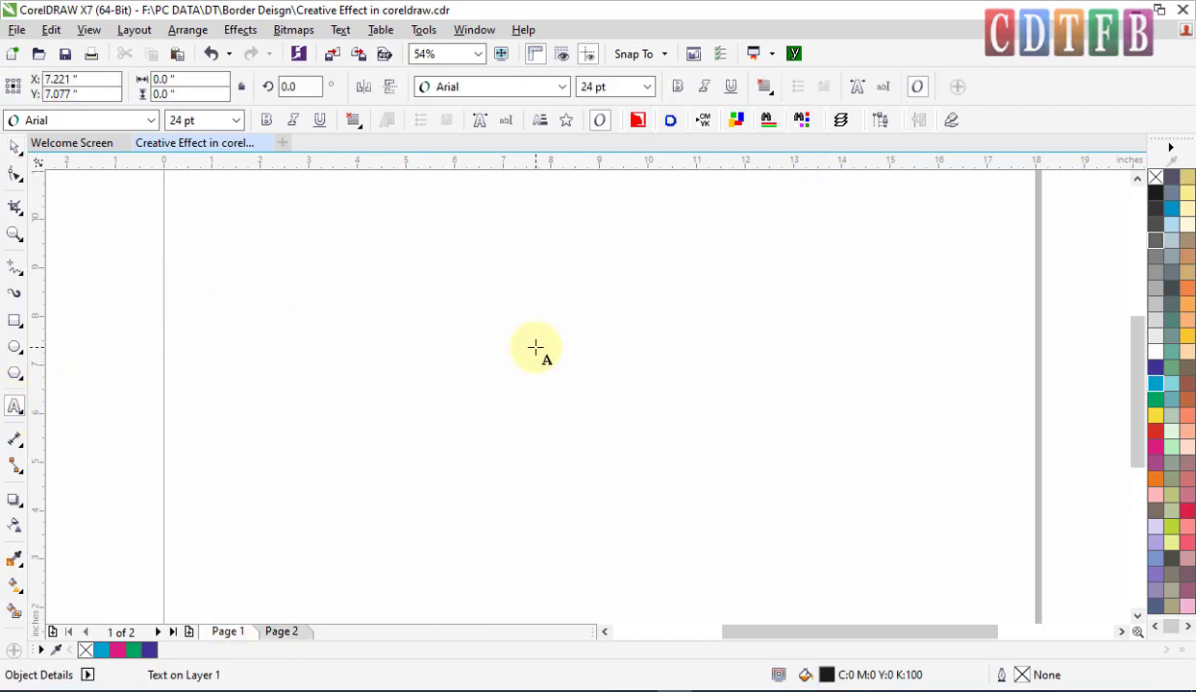
text(Cement)
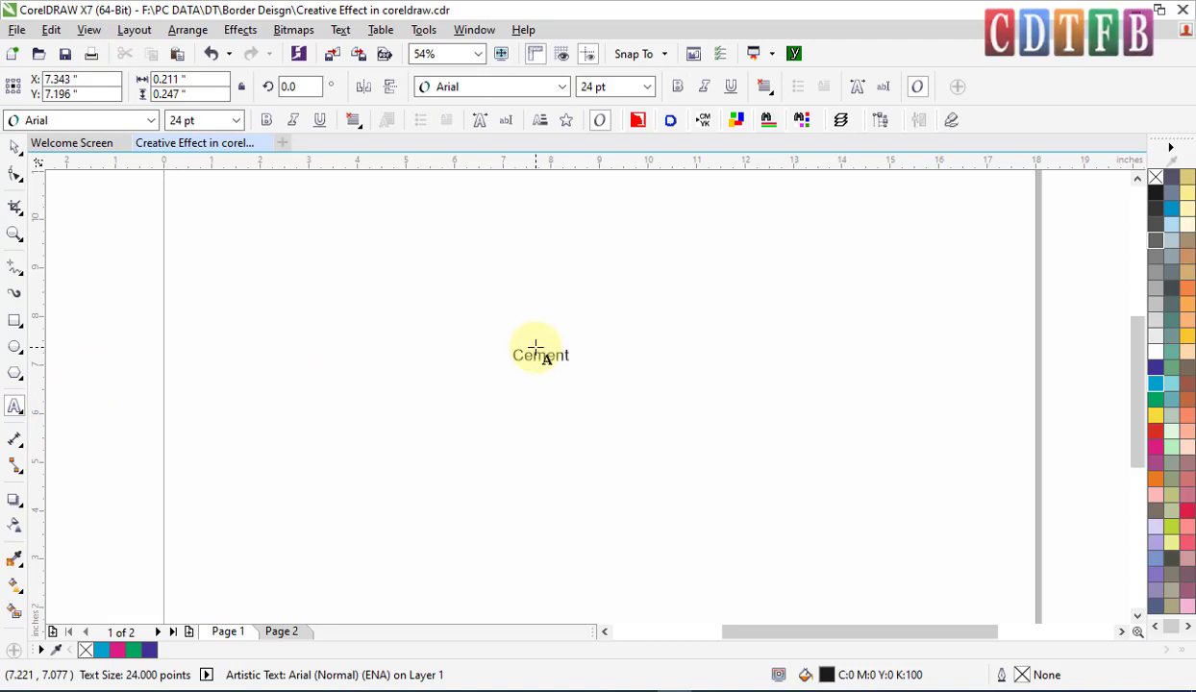
key(ctrl+space)
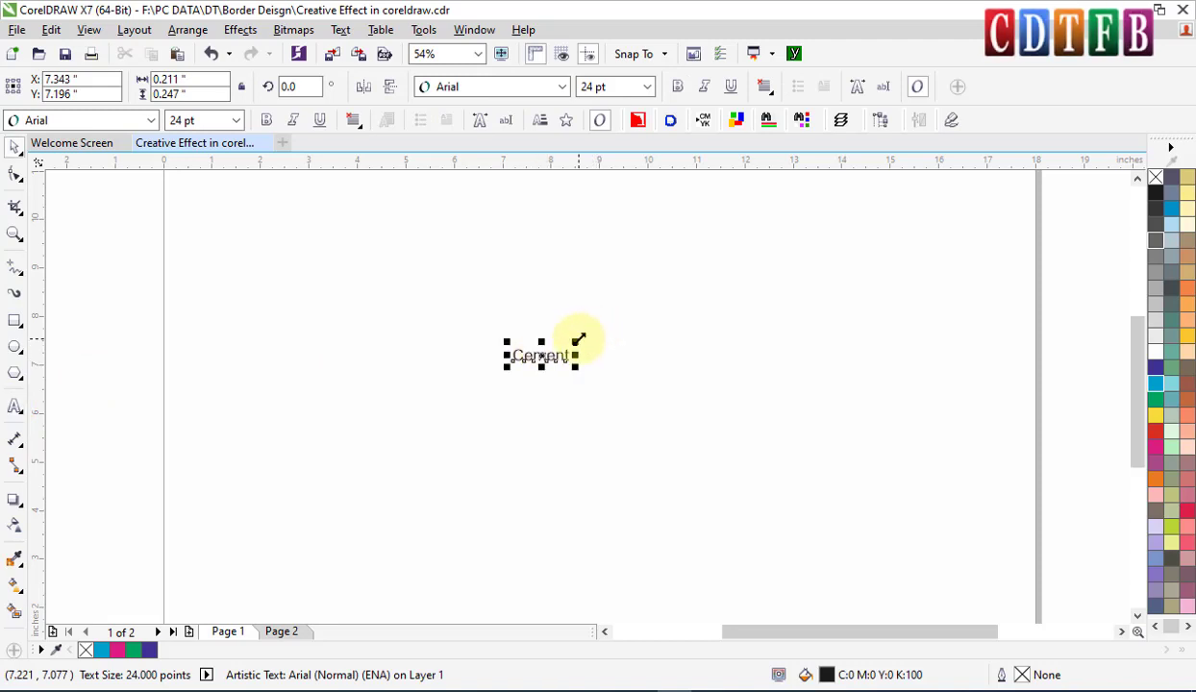
drag(578, 340, 705, 286)
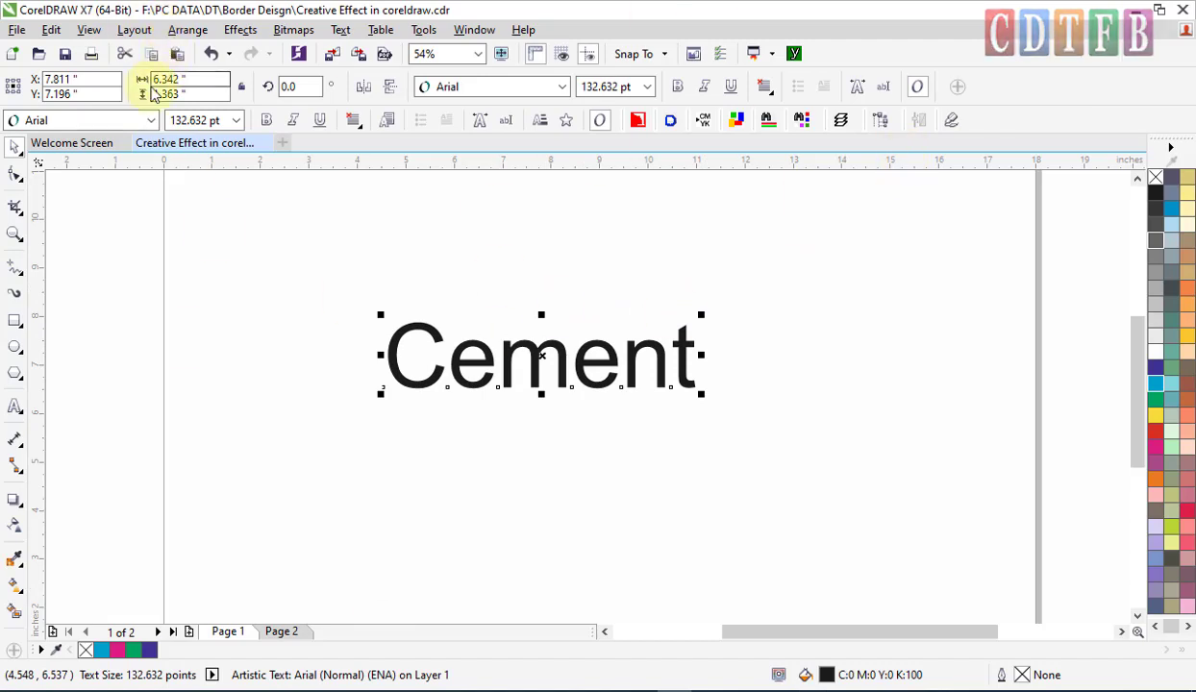
Step: Set the Cement text's font to Banff and enlarge the text to about 187 pt
click(151, 120)
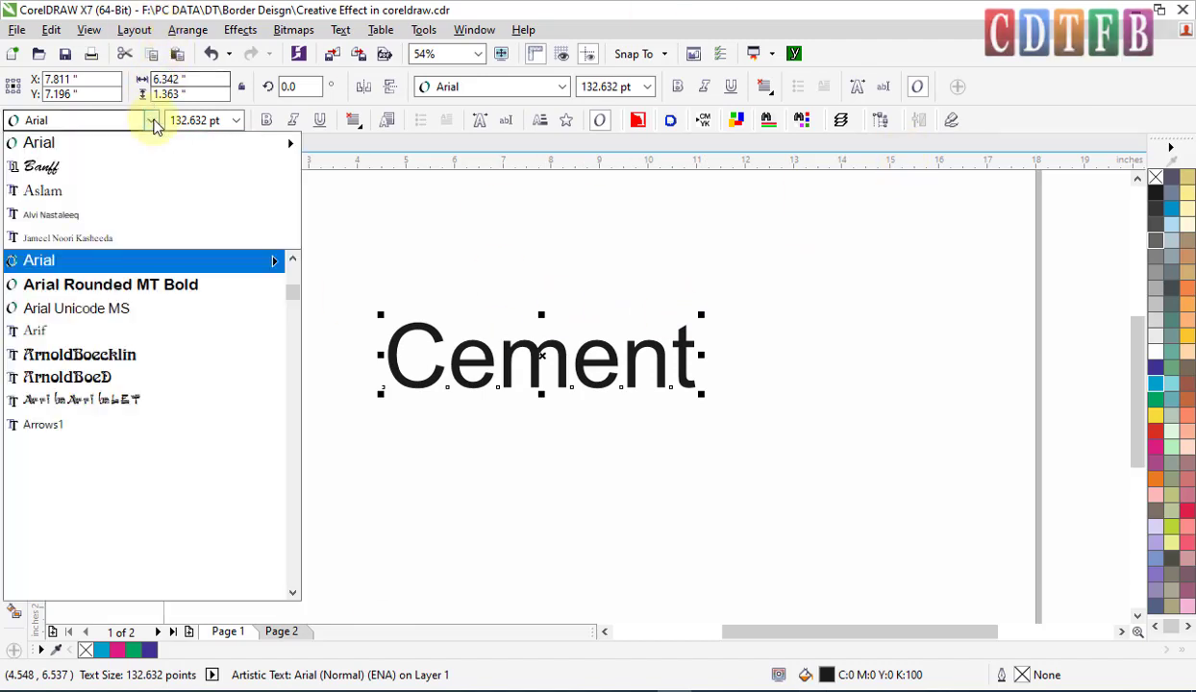
click(77, 169)
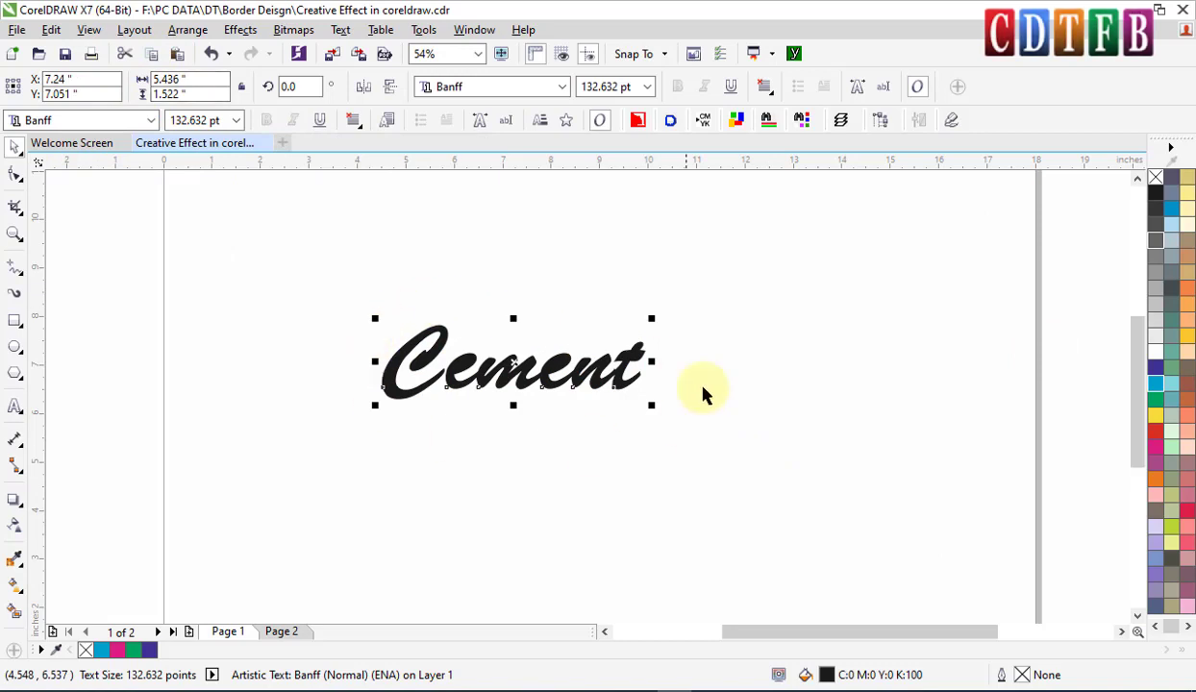
drag(663, 316, 756, 283)
click(630, 358)
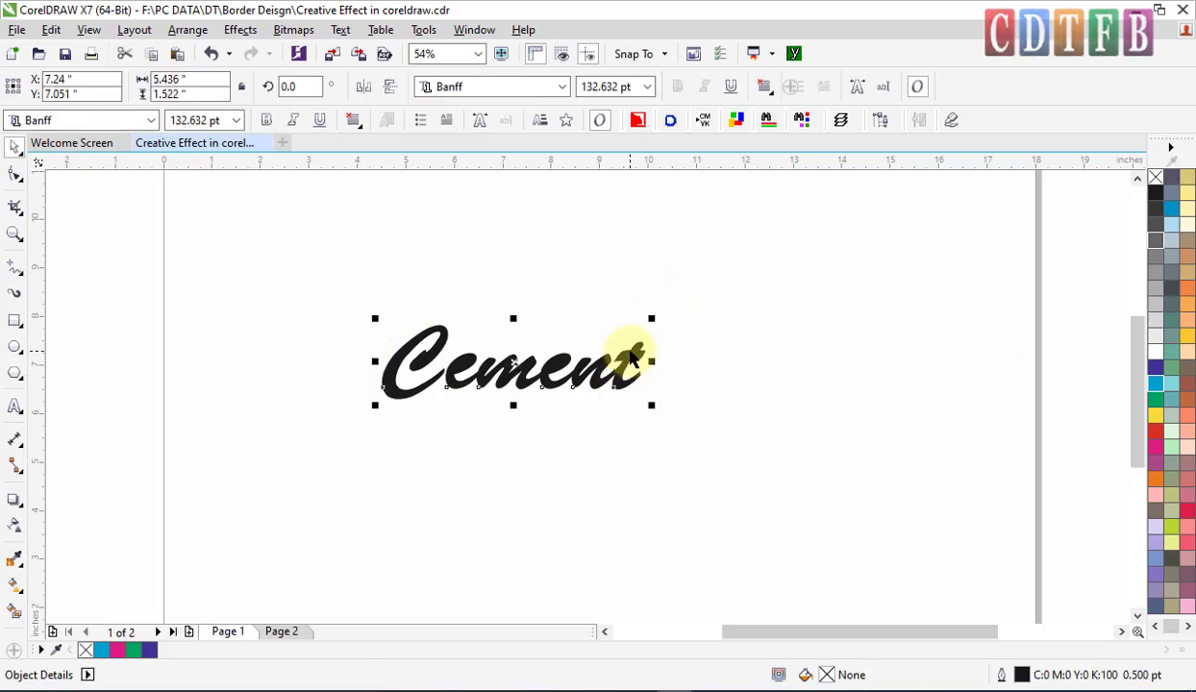
drag(652, 318, 759, 288)
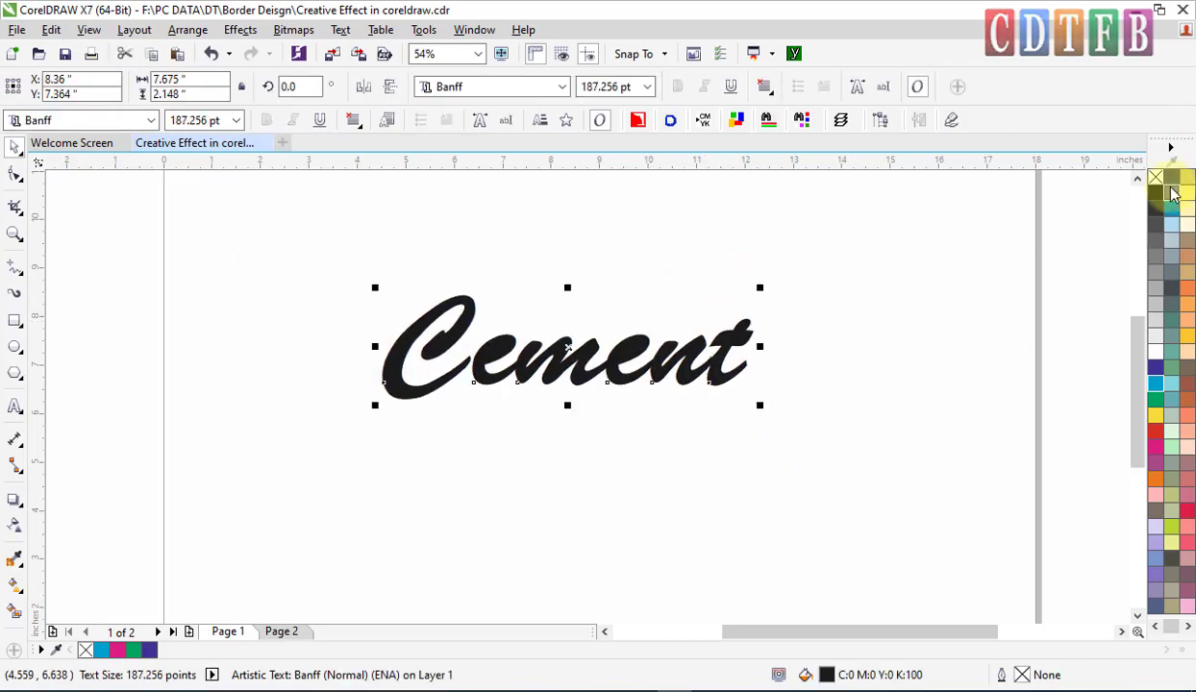
Step: Remove the Cement text's fill and give it a black outline
right_click(1156, 192)
click(1155, 178)
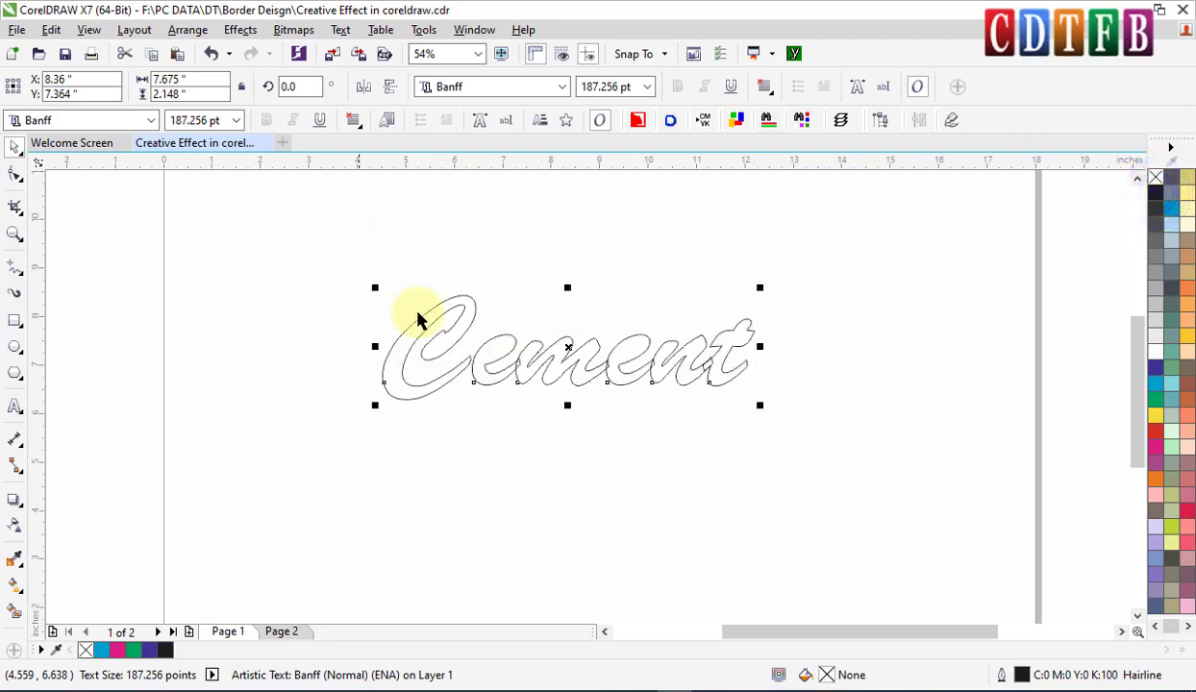
click(769, 384)
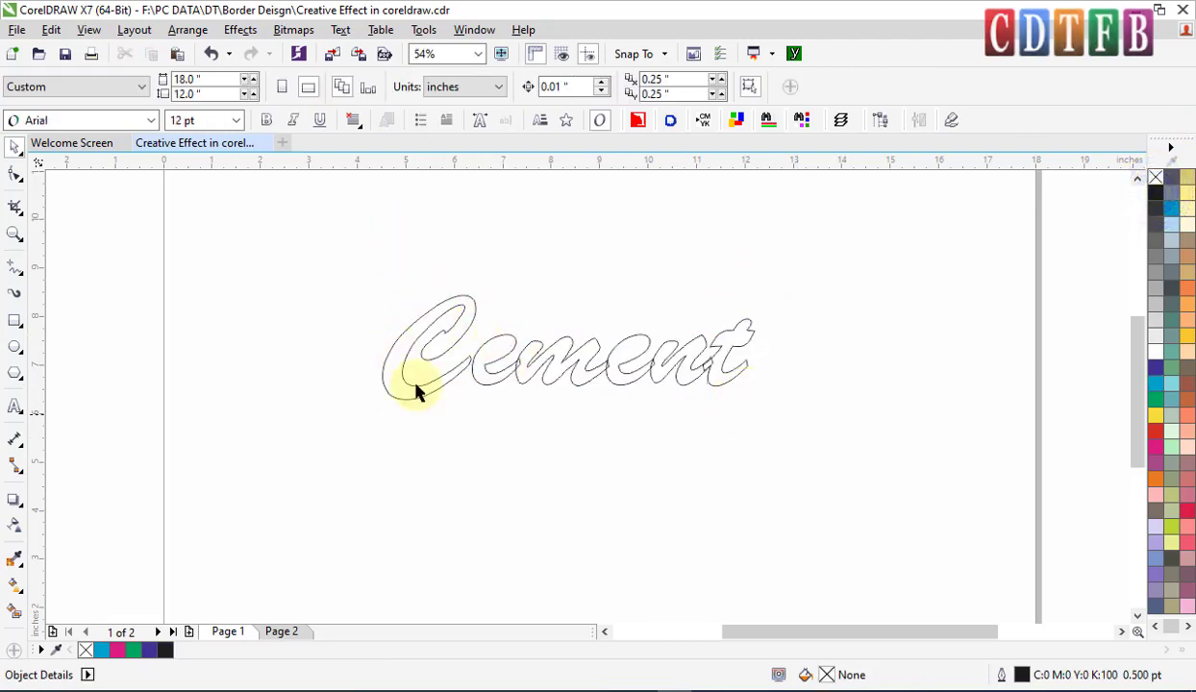
Step: Convert the outlined Cement text to curves
click(841, 484)
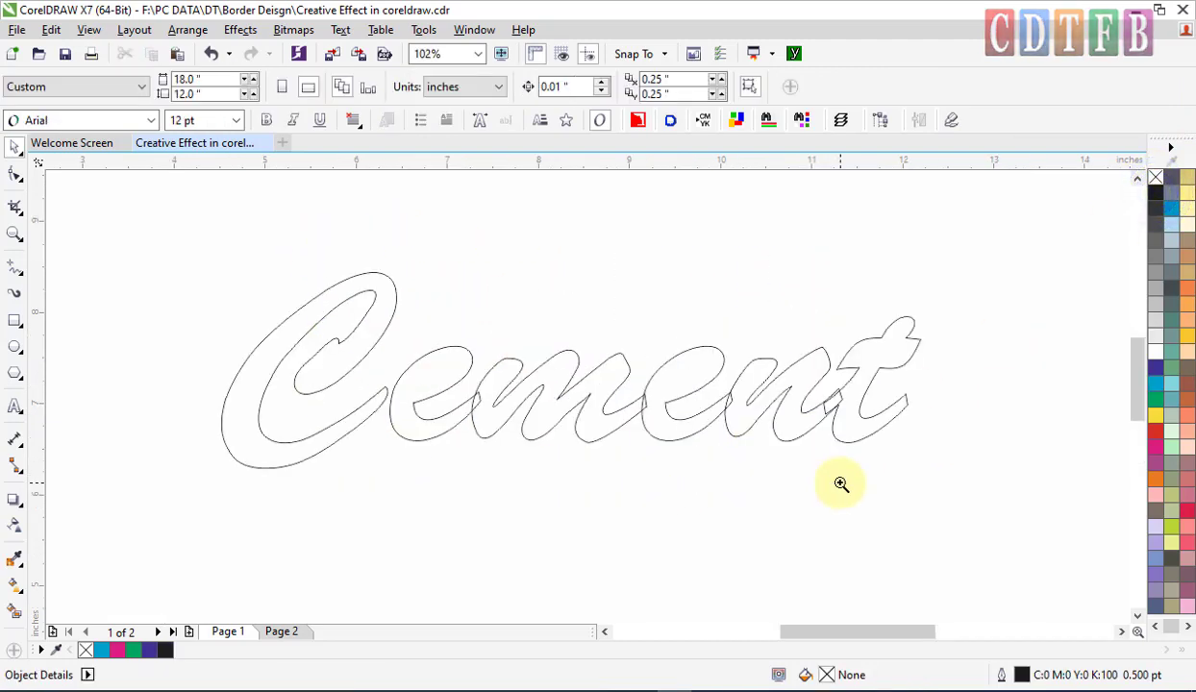
click(715, 350)
right_click(715, 347)
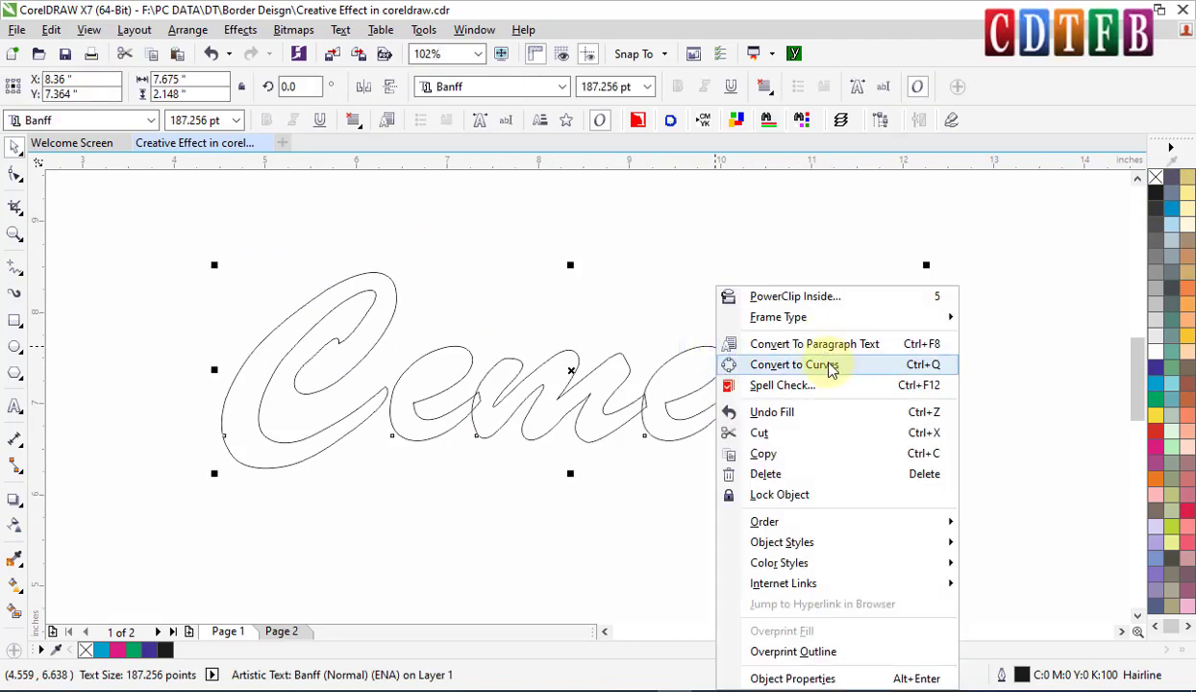
click(822, 365)
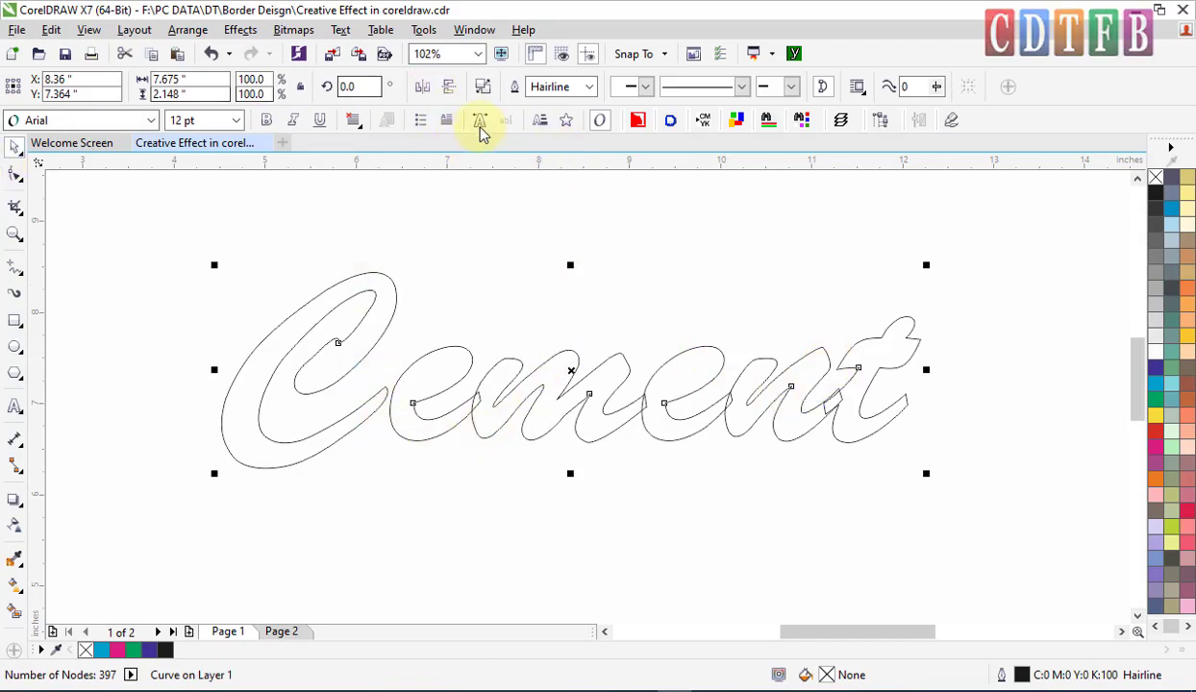
Step: Break the curve apart to weld the overlapping letters into one outline, and save the document
click(481, 88)
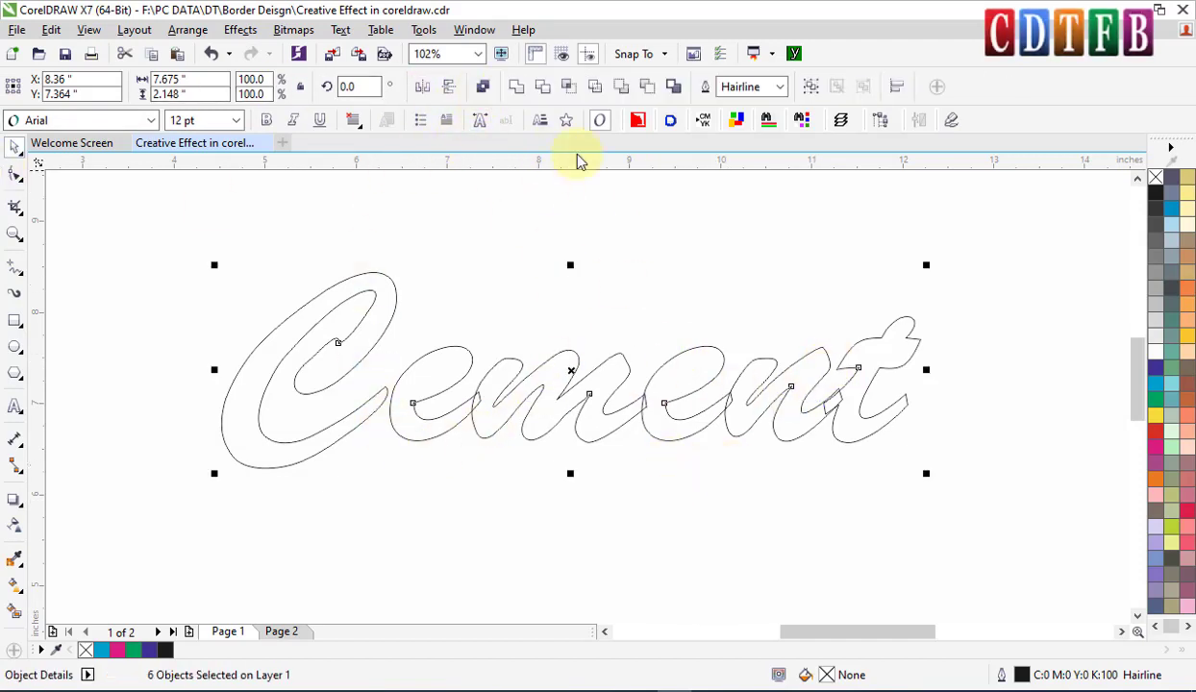
click(517, 89)
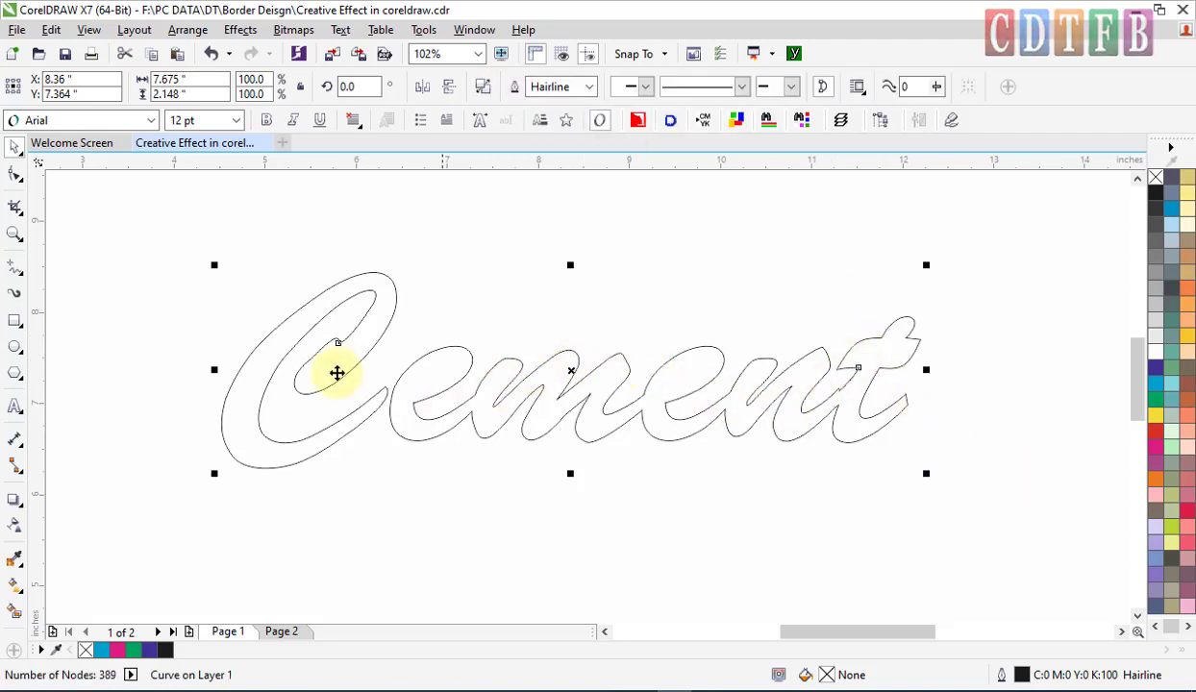
click(574, 529)
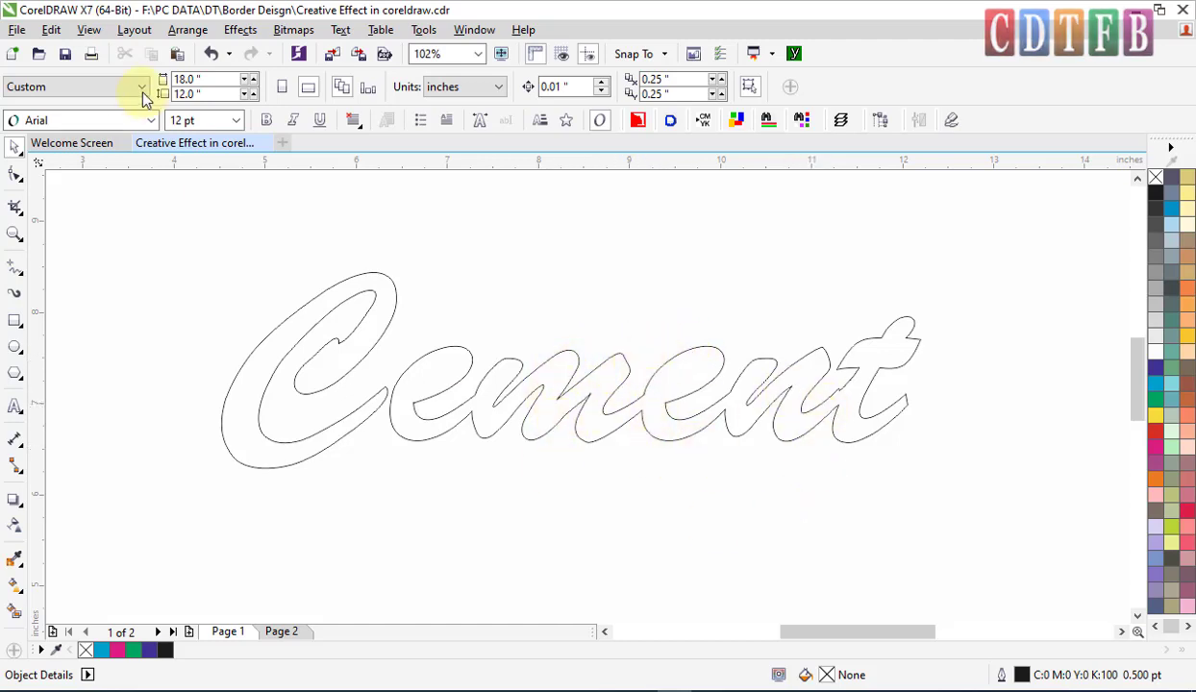
click(68, 57)
Step: Draw a curved Pen tool path through the middle of the letter C, from its inner end over the top and partway down its outer stroke
key(F2)
drag(179, 214, 973, 504)
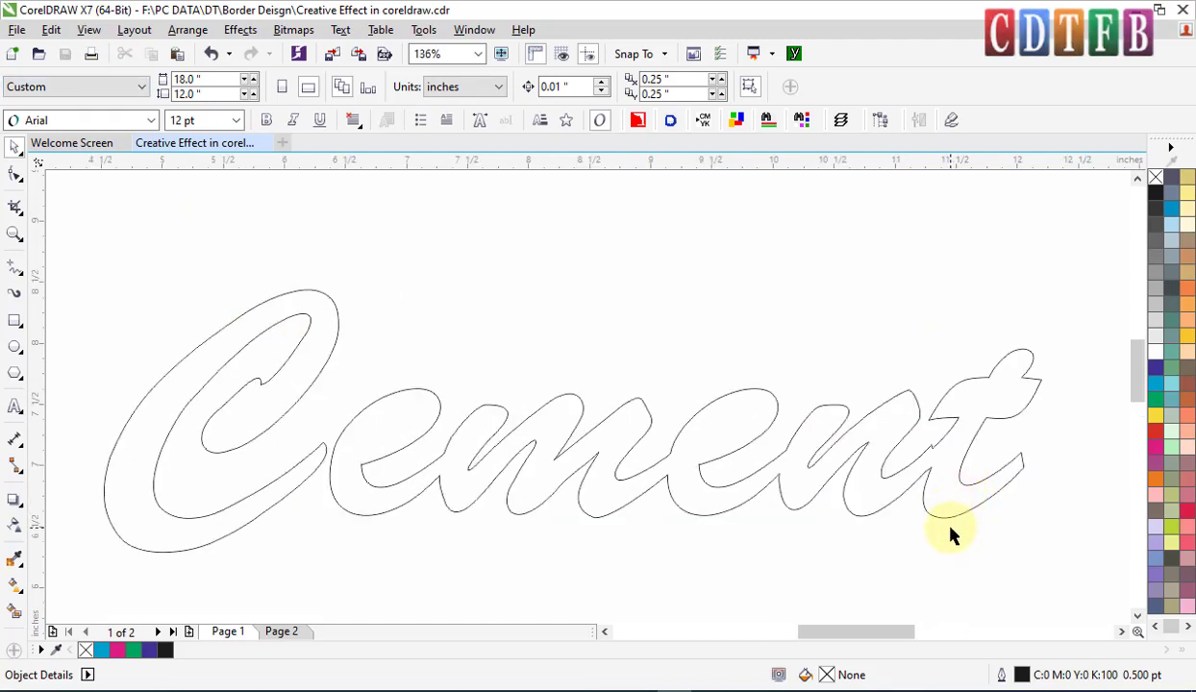
click(24, 277)
click(76, 323)
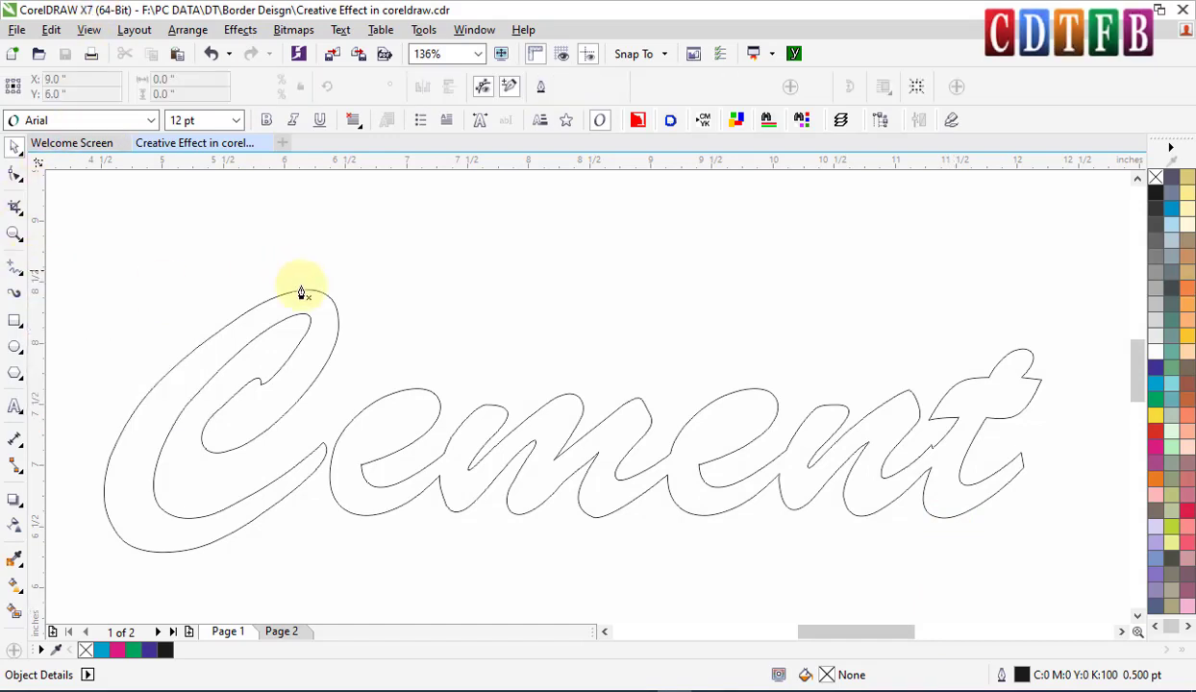
click(233, 430)
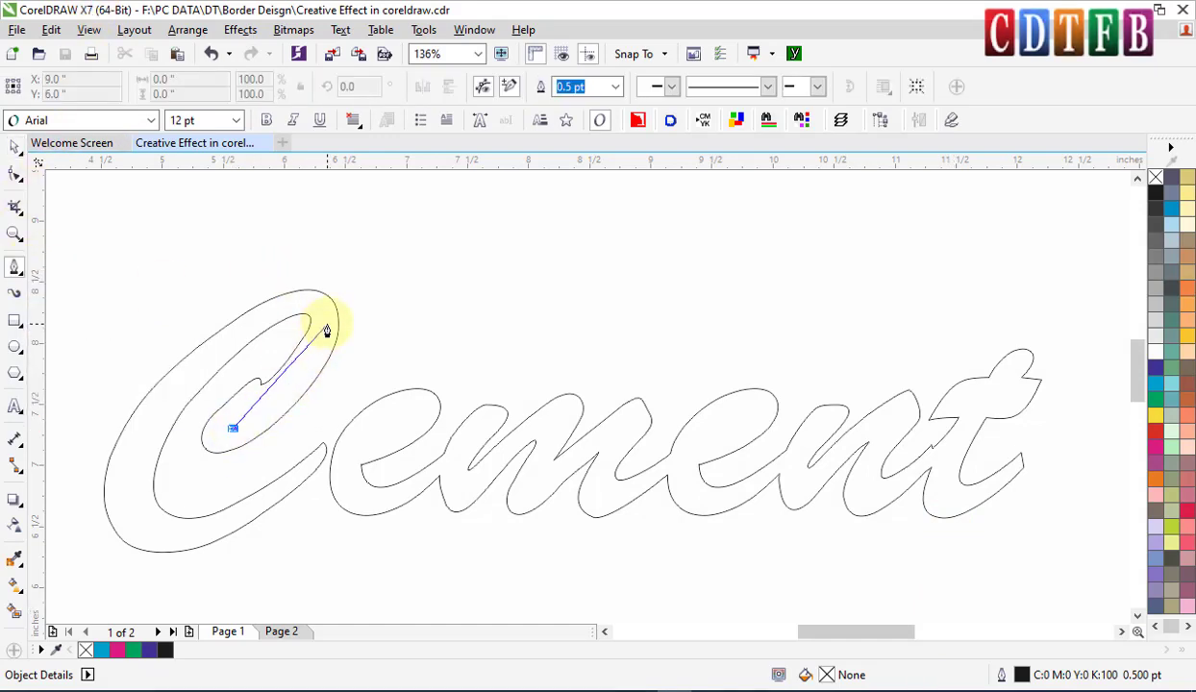
drag(327, 327, 329, 300)
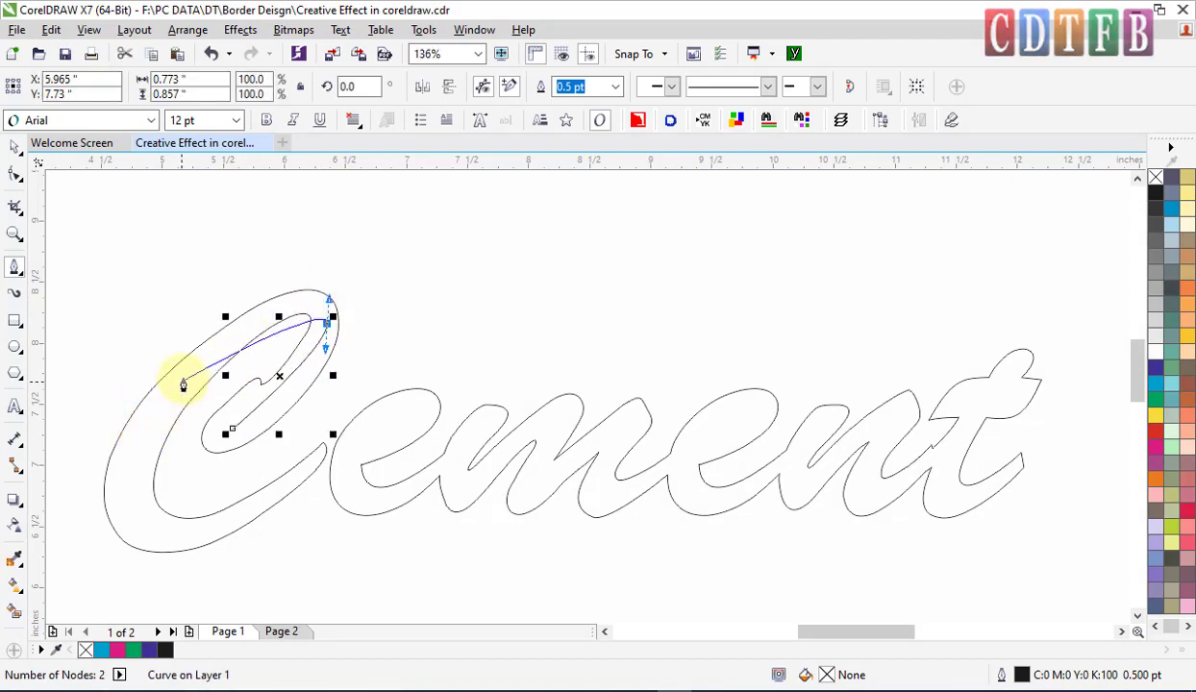
key(Escape)
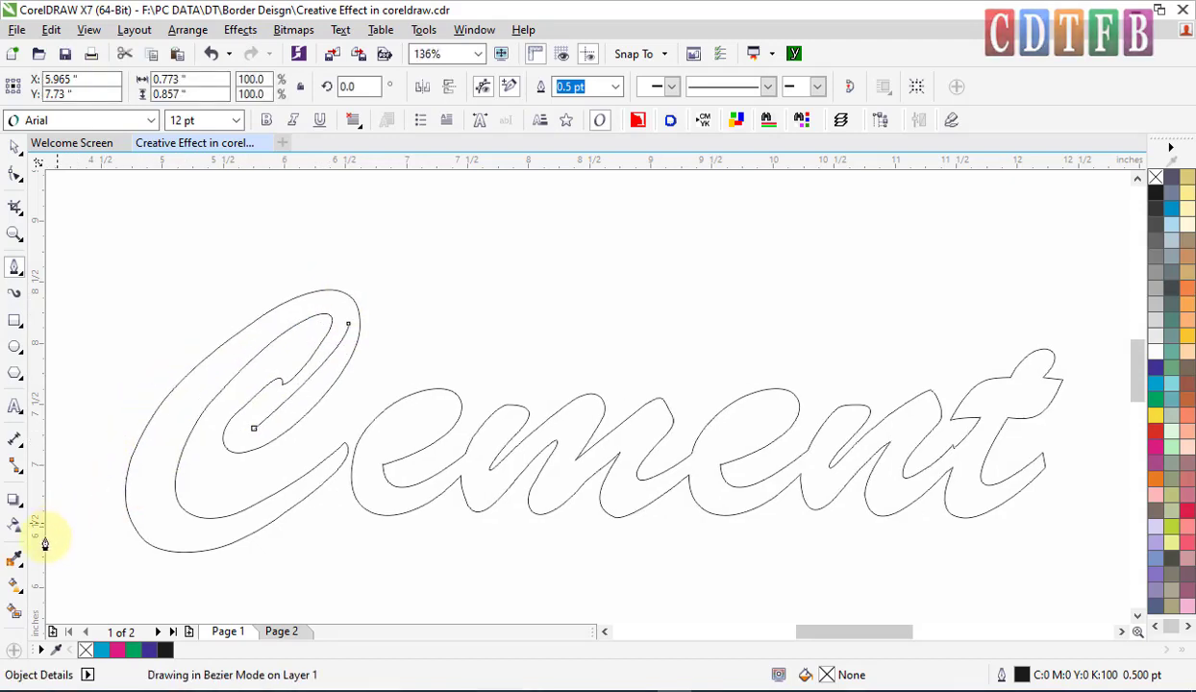
drag(45, 544, 110, 607)
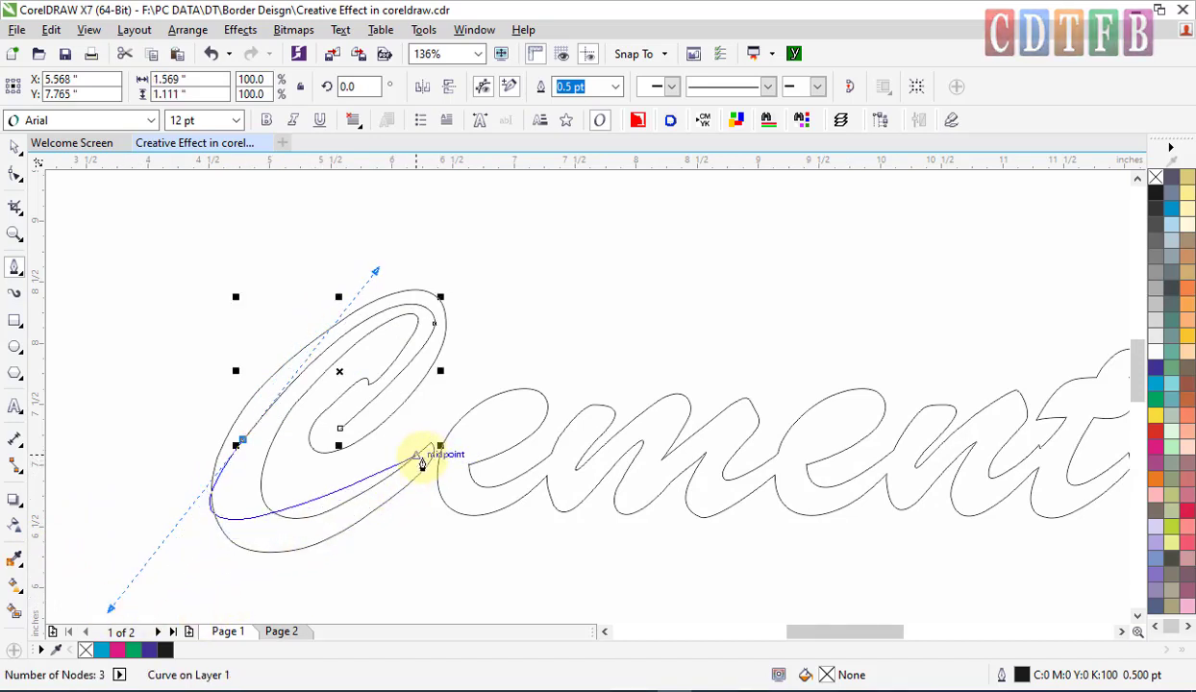
Step: Turn off snapping to objects and finish the C's path at its lower end, making it about 1.89 by 1.98 inches
click(662, 56)
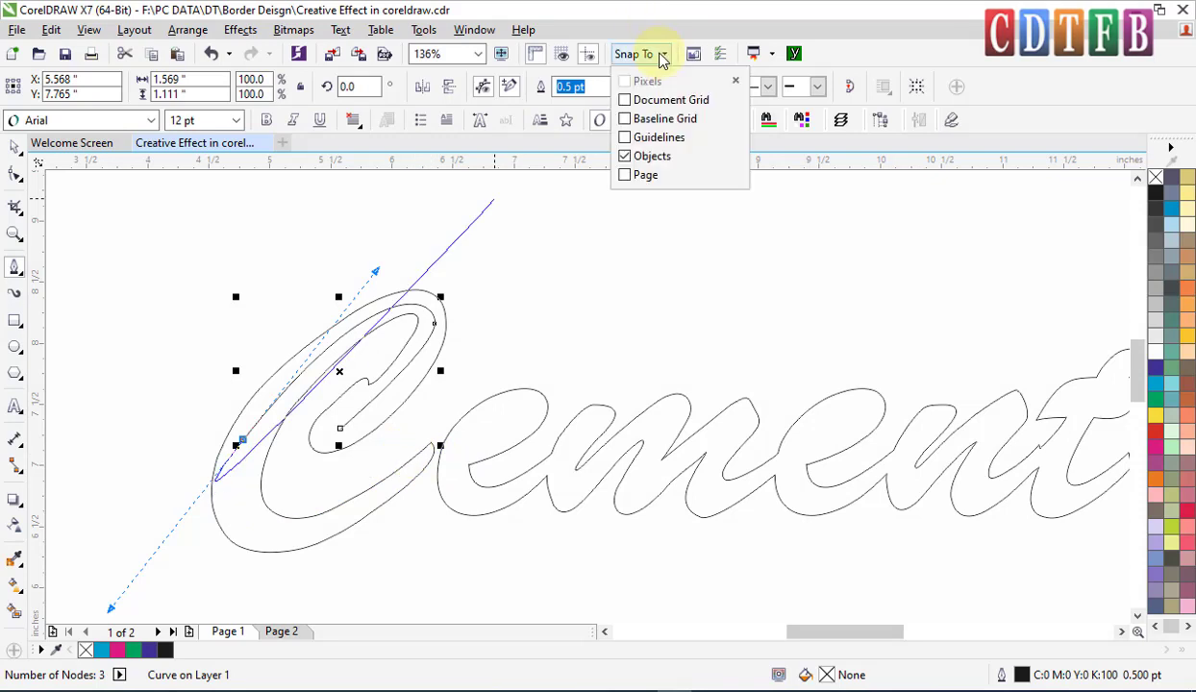
click(642, 156)
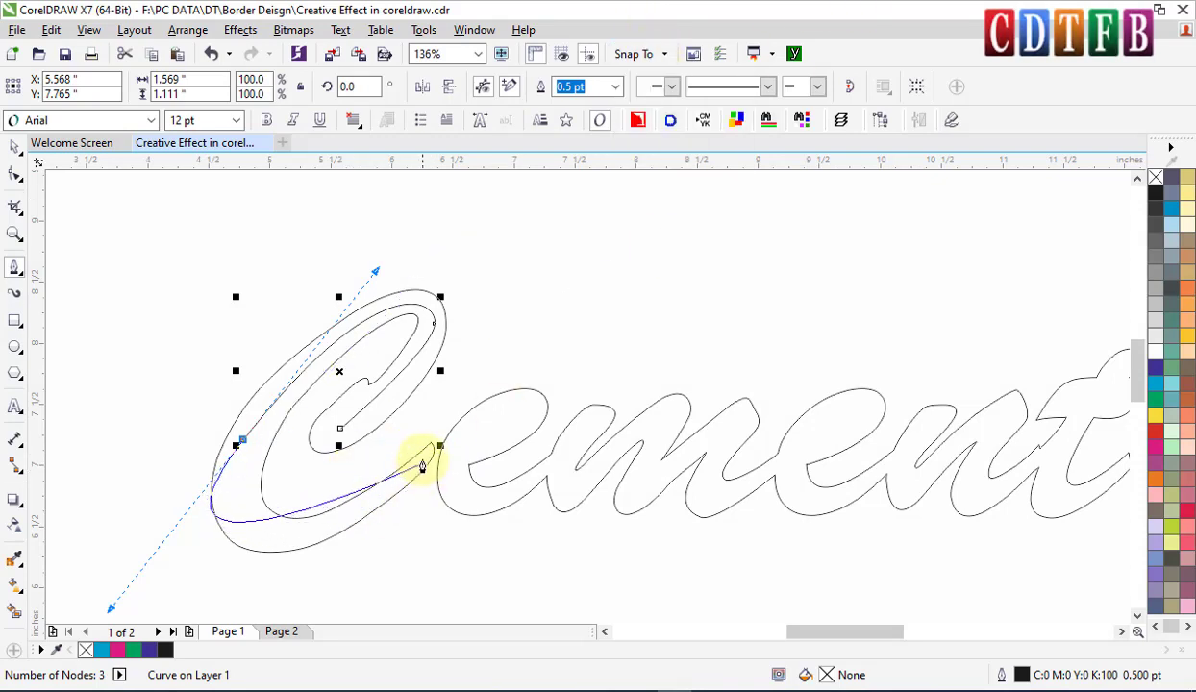
mouse_move(421, 460)
mouse_down()
mouse_move(454, 401)
mouse_move(487, 378)
mouse_up()
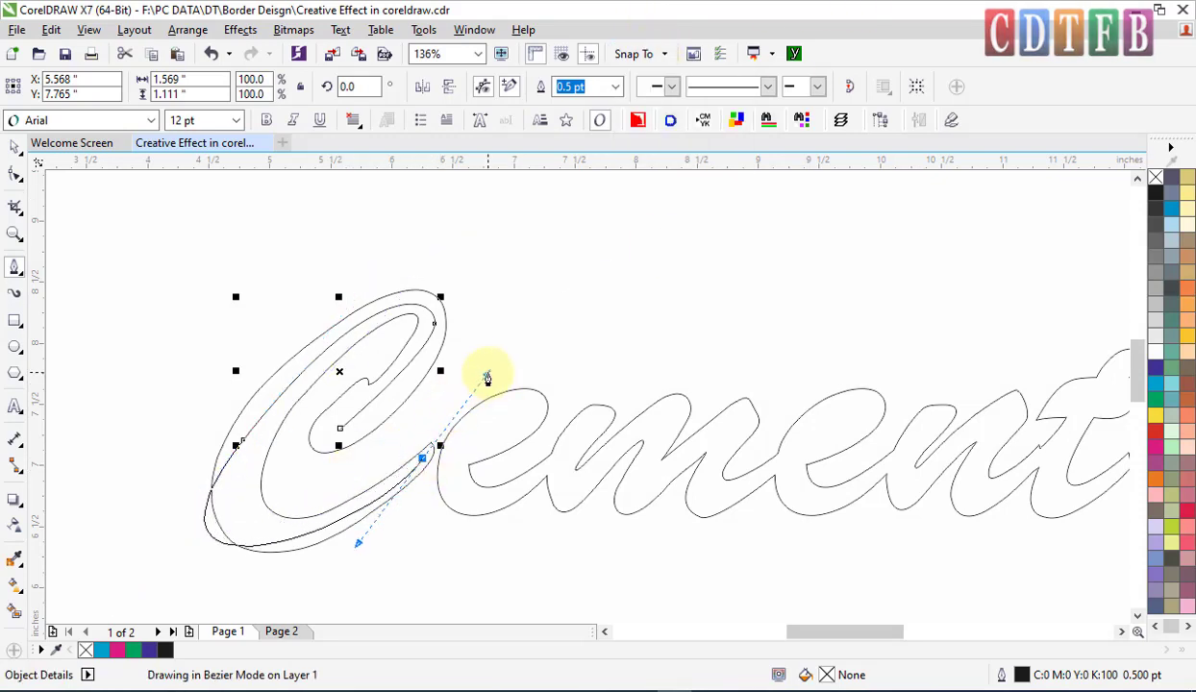
click(14, 146)
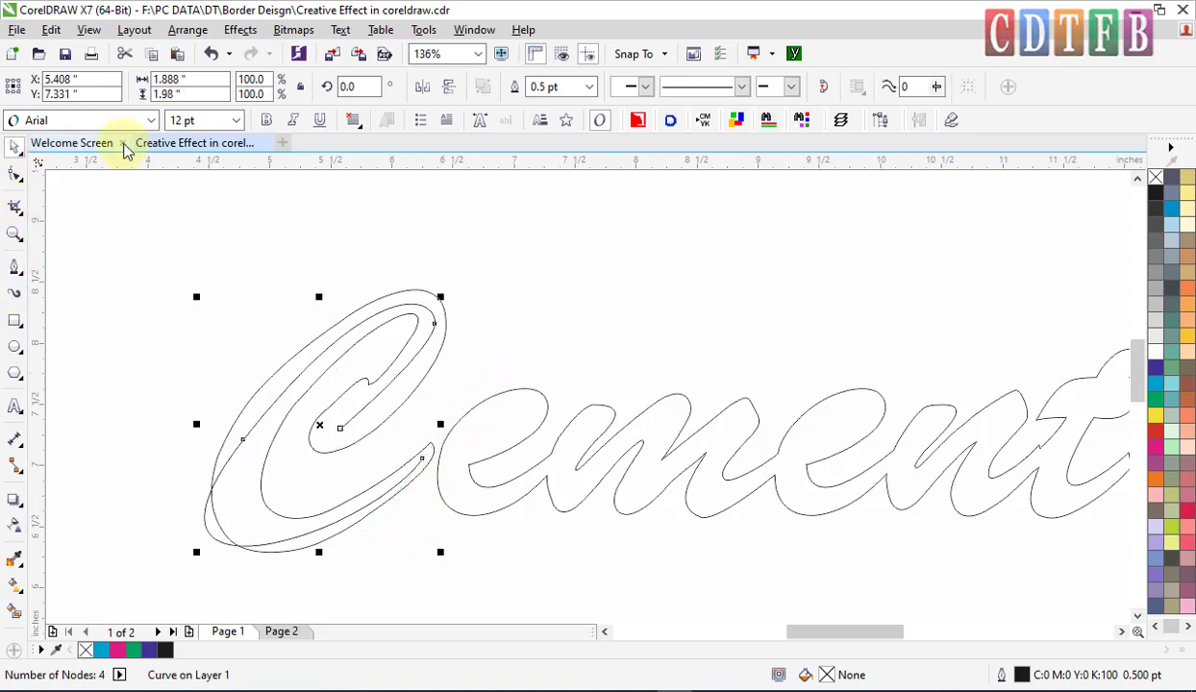
Step: Reshape the C's centre path by moving the node on its outer stroke slightly up and adjusting its curve handles
click(15, 177)
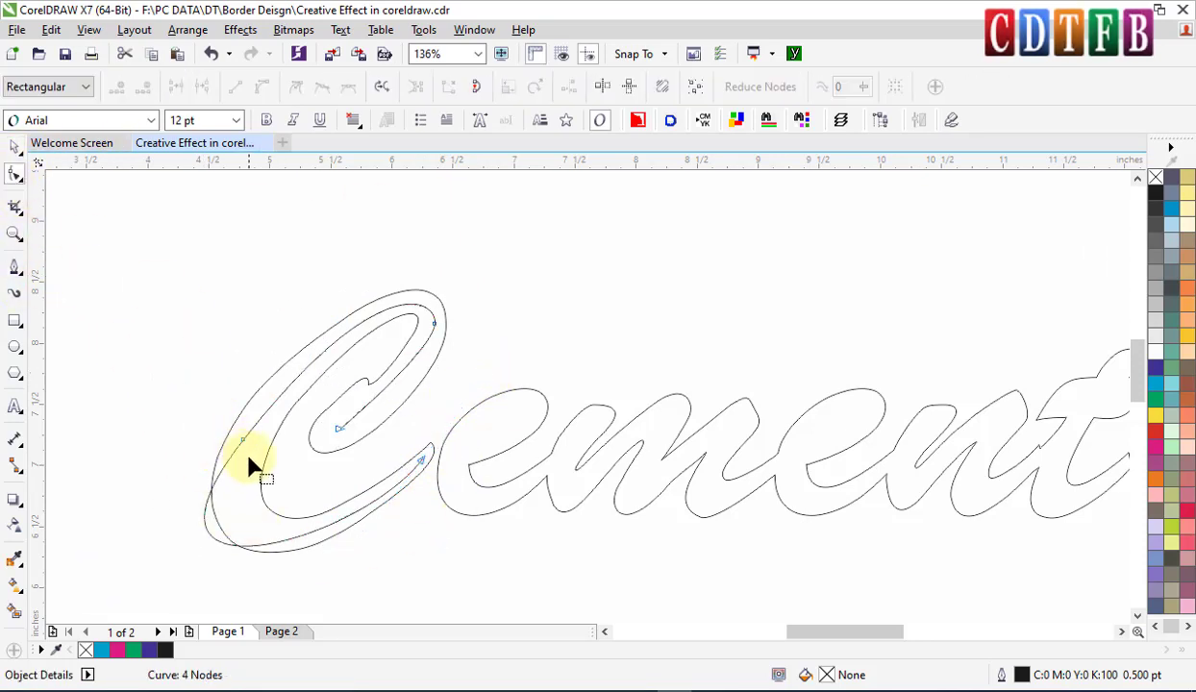
click(243, 441)
drag(110, 612, 188, 587)
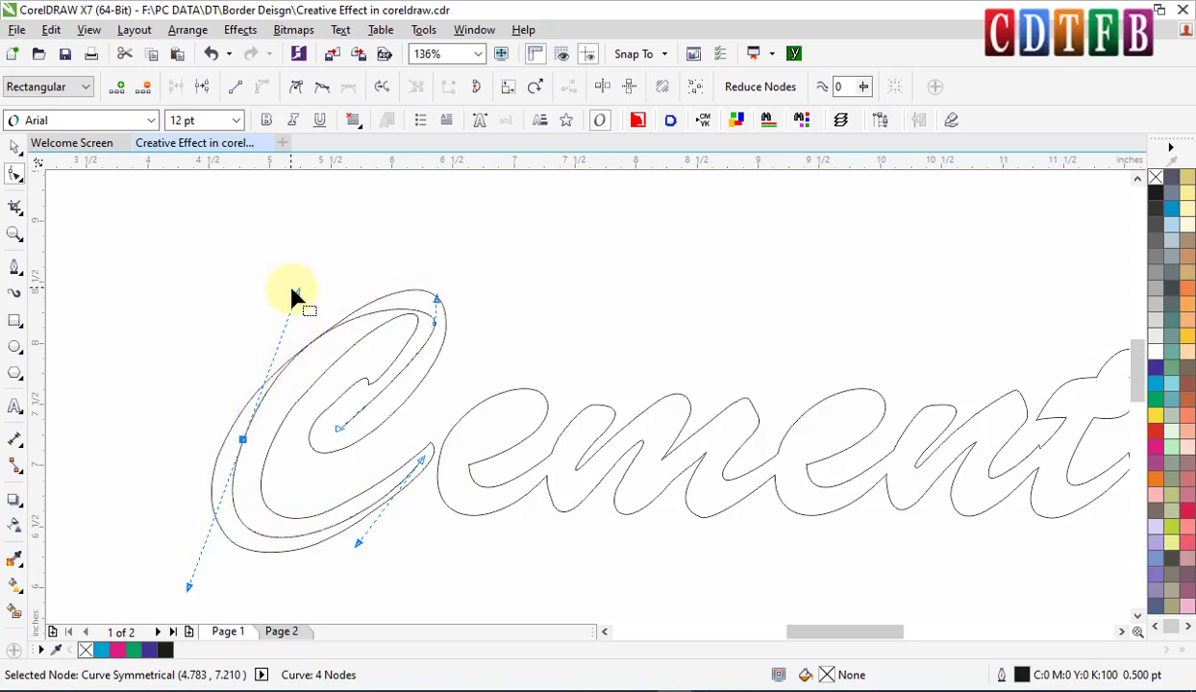
mouse_move(298, 296)
mouse_down()
mouse_move(328, 277)
mouse_move(319, 291)
mouse_up()
drag(244, 442, 254, 426)
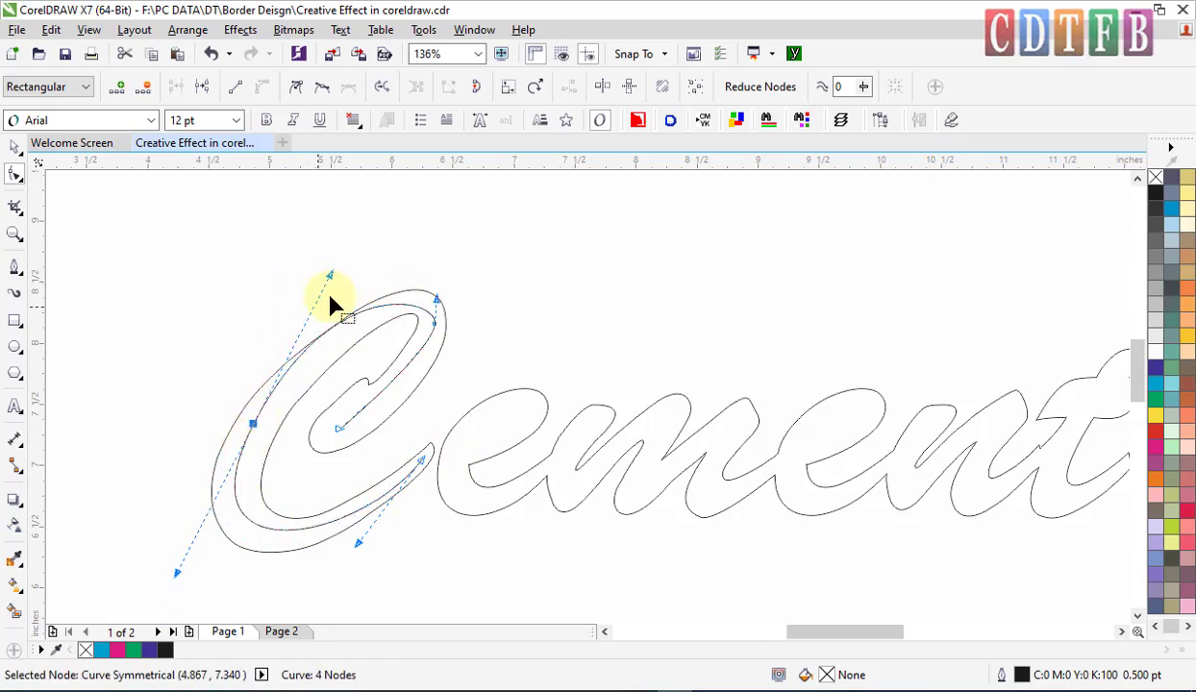
drag(332, 277, 359, 273)
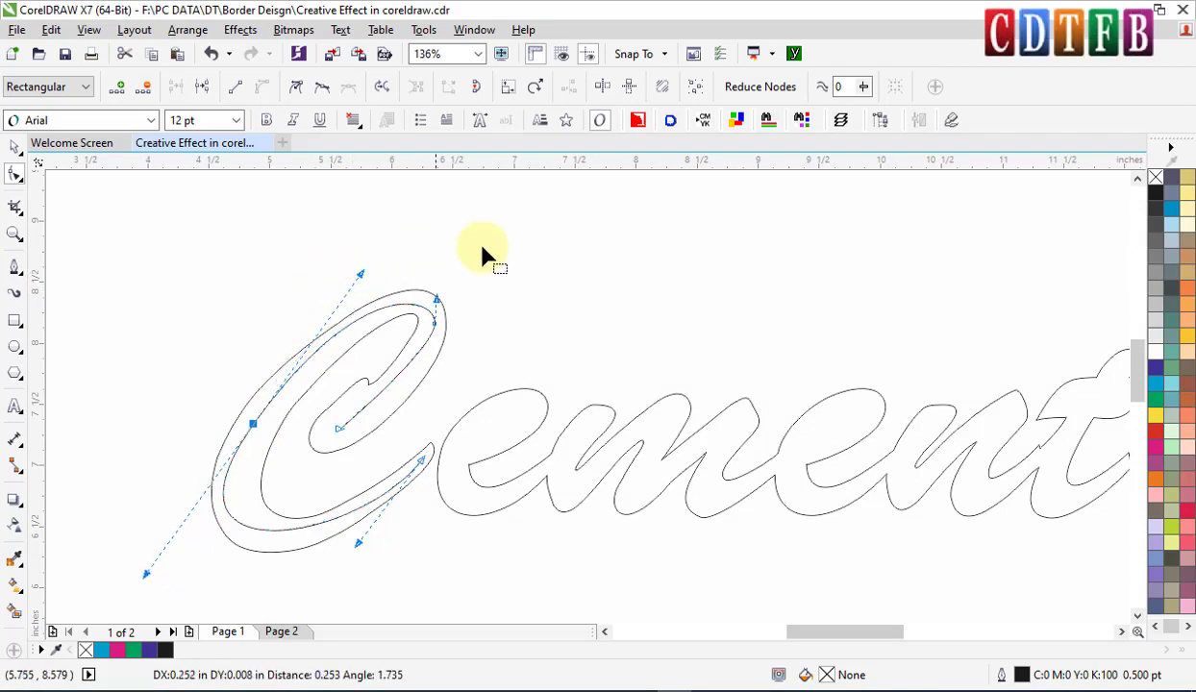
Step: Move the node at the top bend of the C's path slightly down and readjust the outer-stroke node's handles
click(435, 325)
mouse_move(432, 356)
mouse_down()
mouse_move(440, 347)
mouse_move(440, 367)
mouse_move(436, 332)
mouse_up()
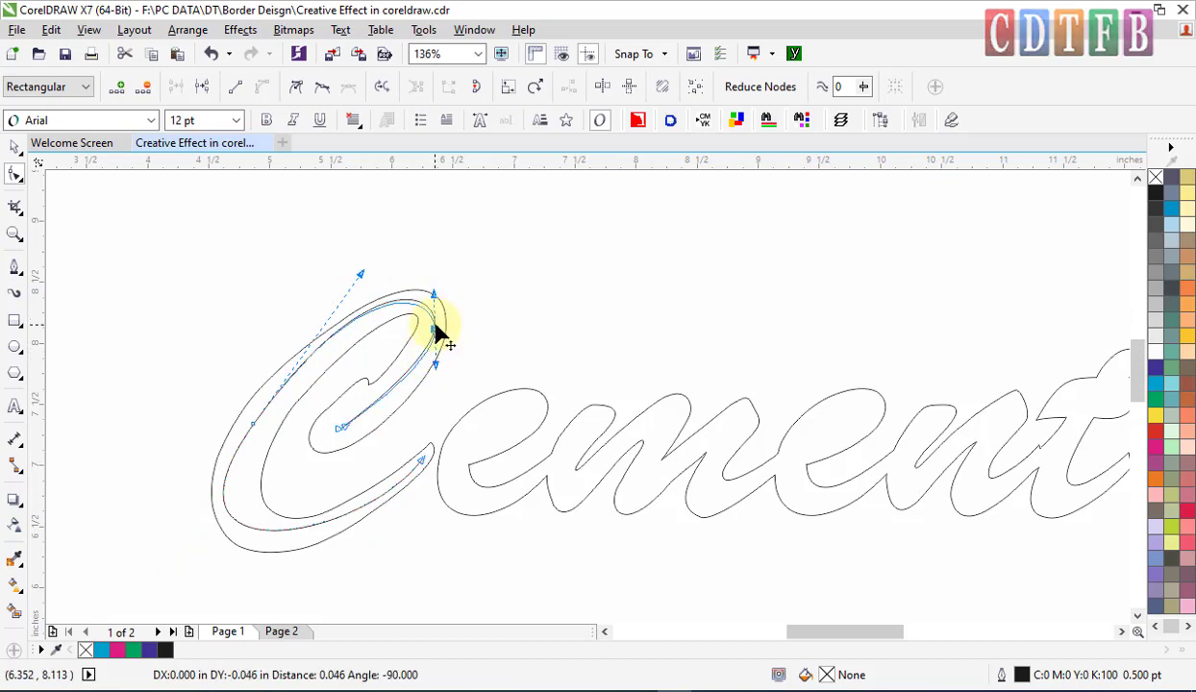
click(253, 424)
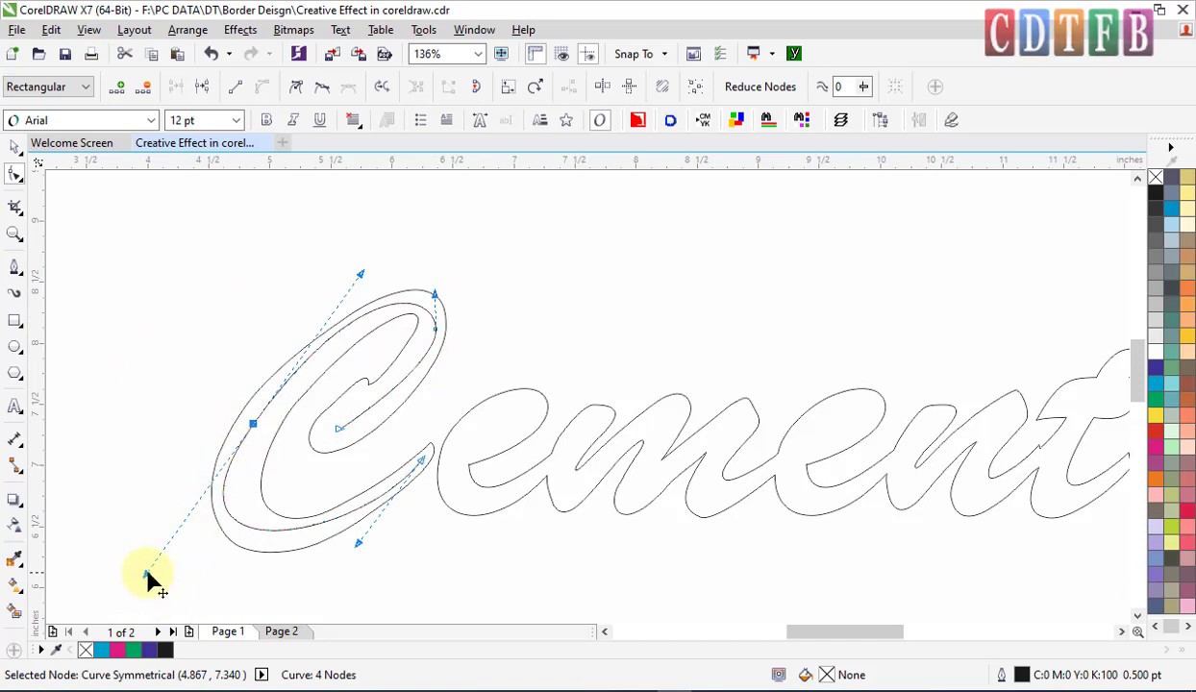
drag(152, 577, 170, 595)
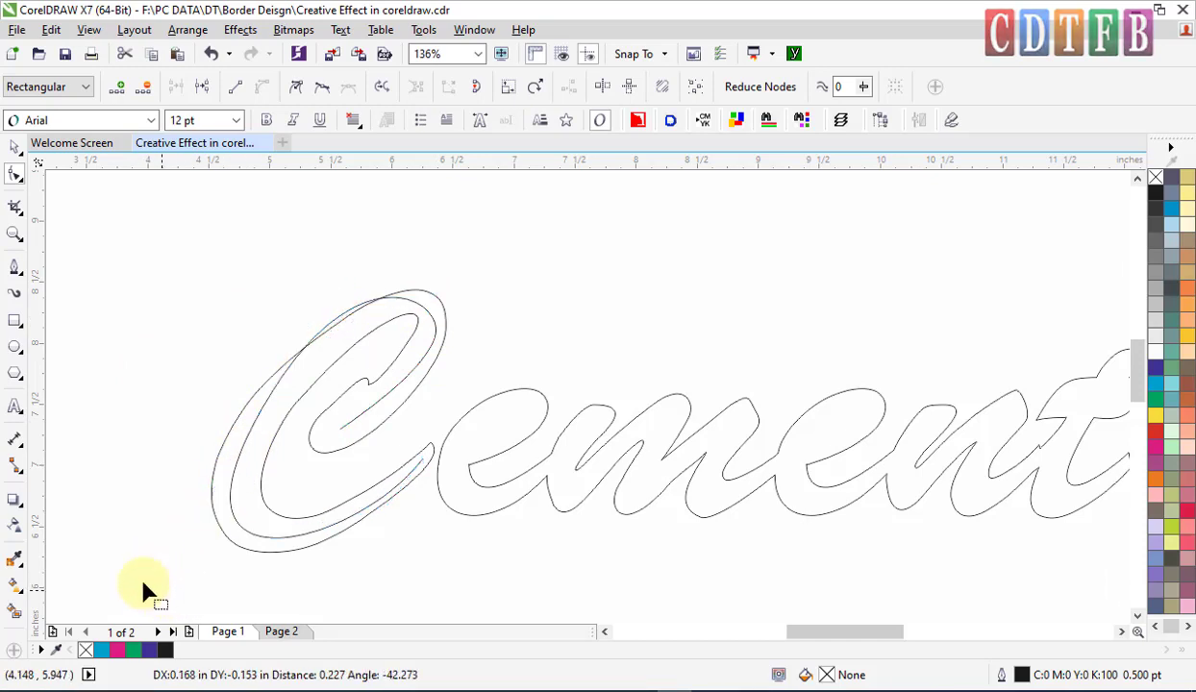
drag(341, 257, 347, 254)
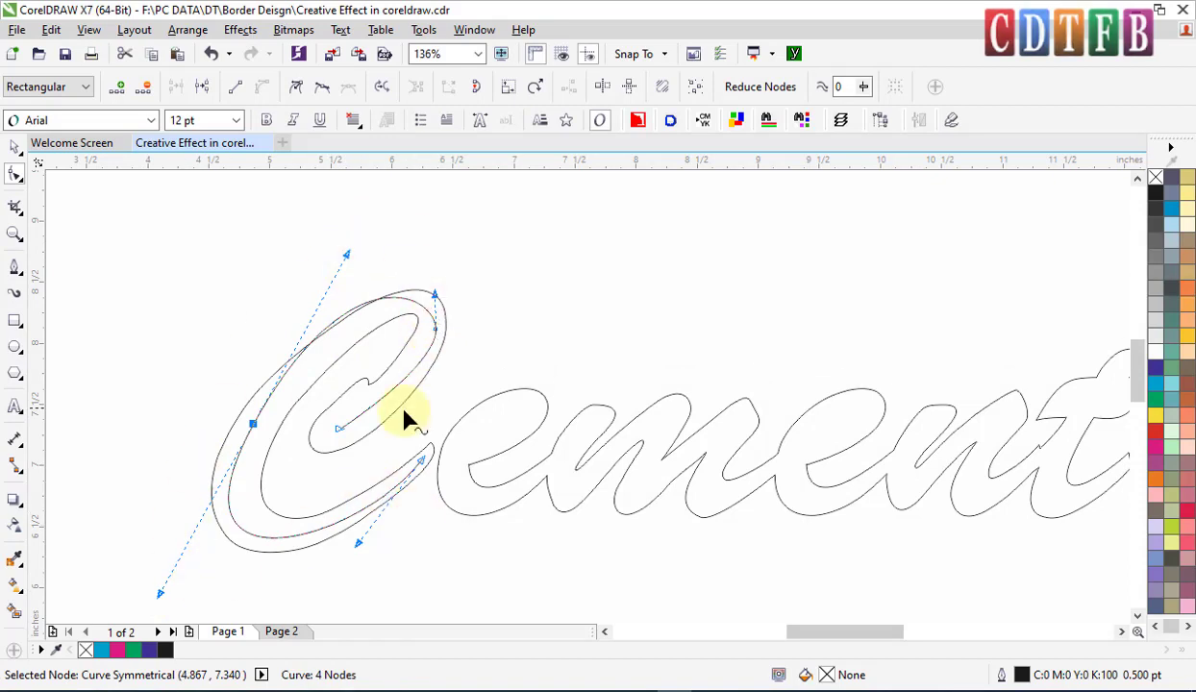
Step: Draw a curved Pen tool path through the first e, from its crossbar around the loop to its exit stroke, about 0.87 by 0.90 inches
click(15, 268)
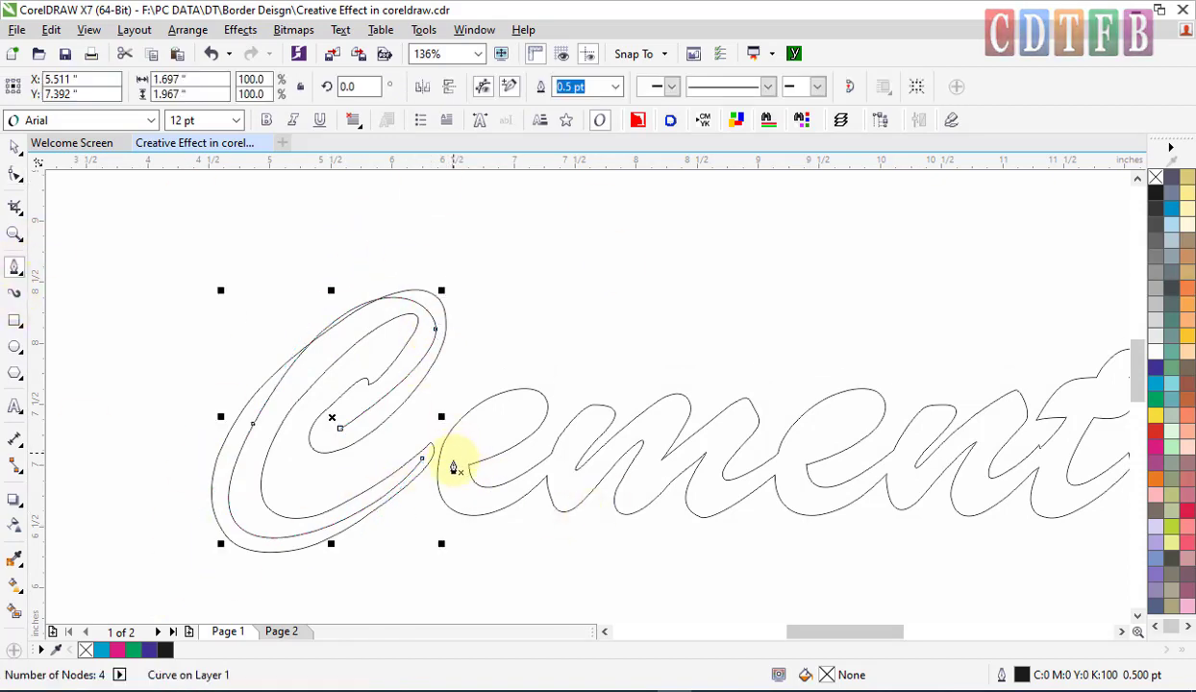
click(444, 461)
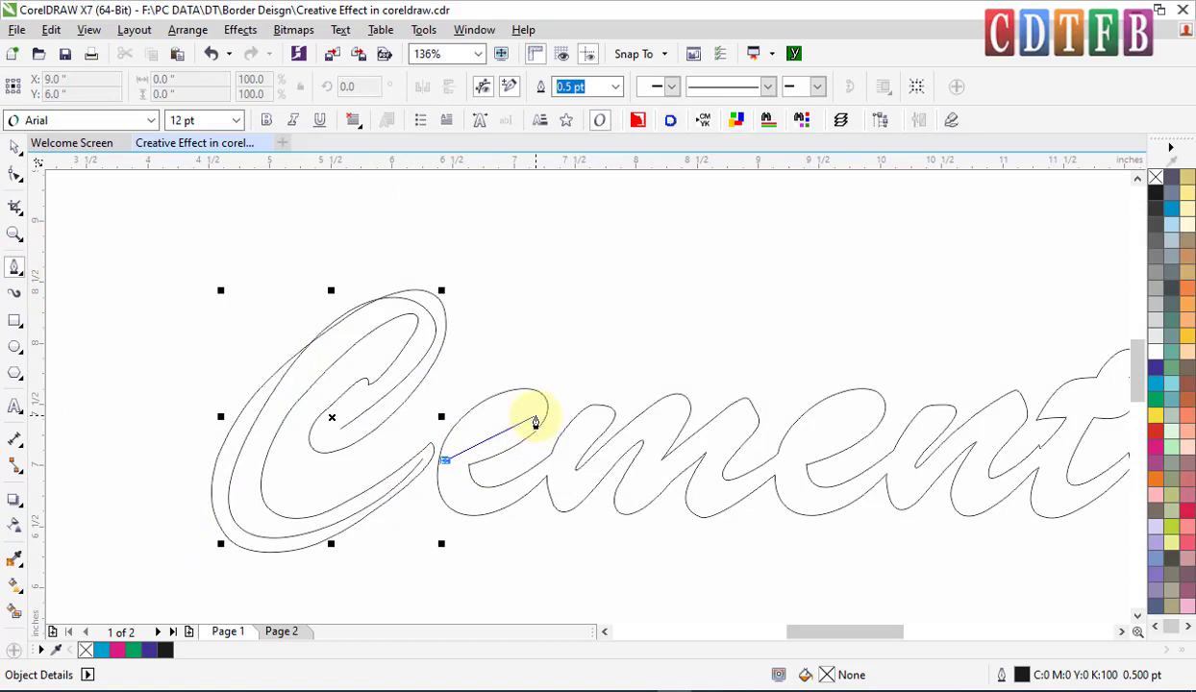
drag(539, 415, 562, 377)
key(space)
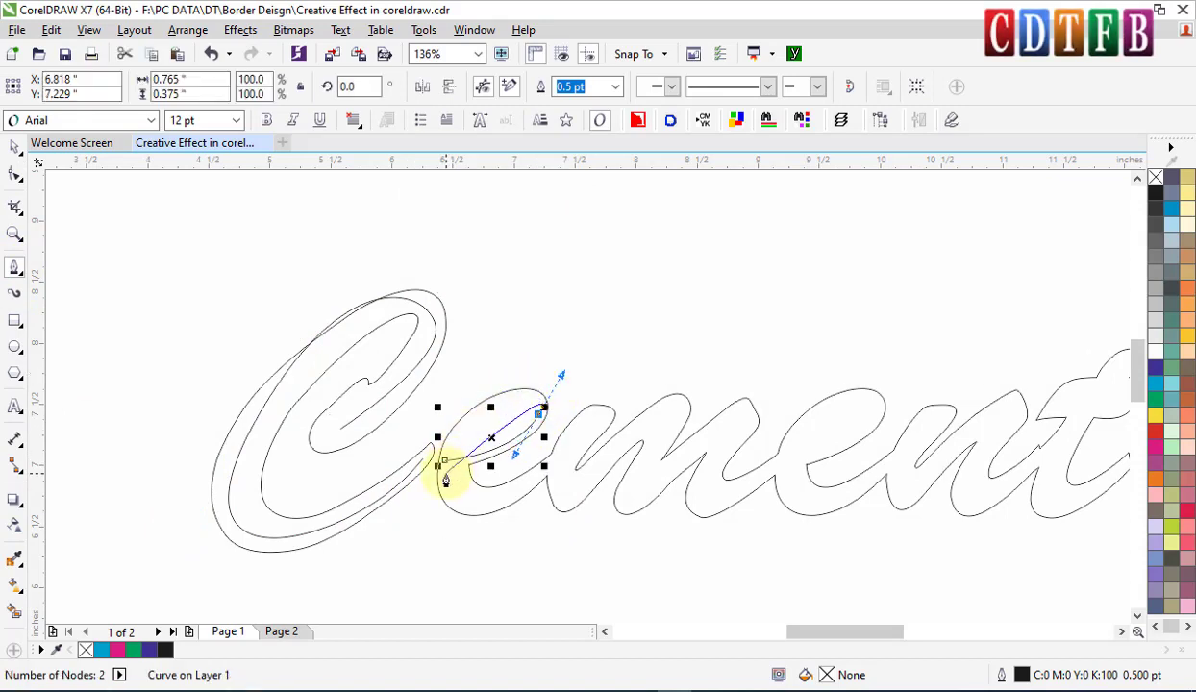
drag(448, 474, 437, 547)
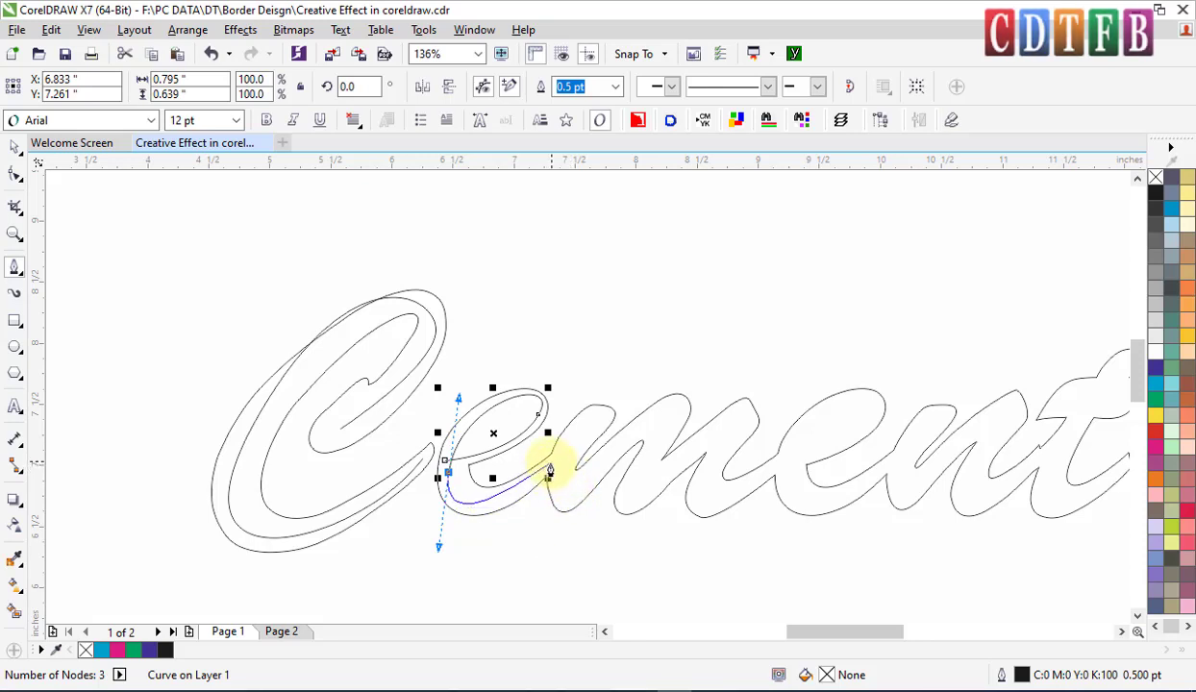
drag(550, 473, 635, 569)
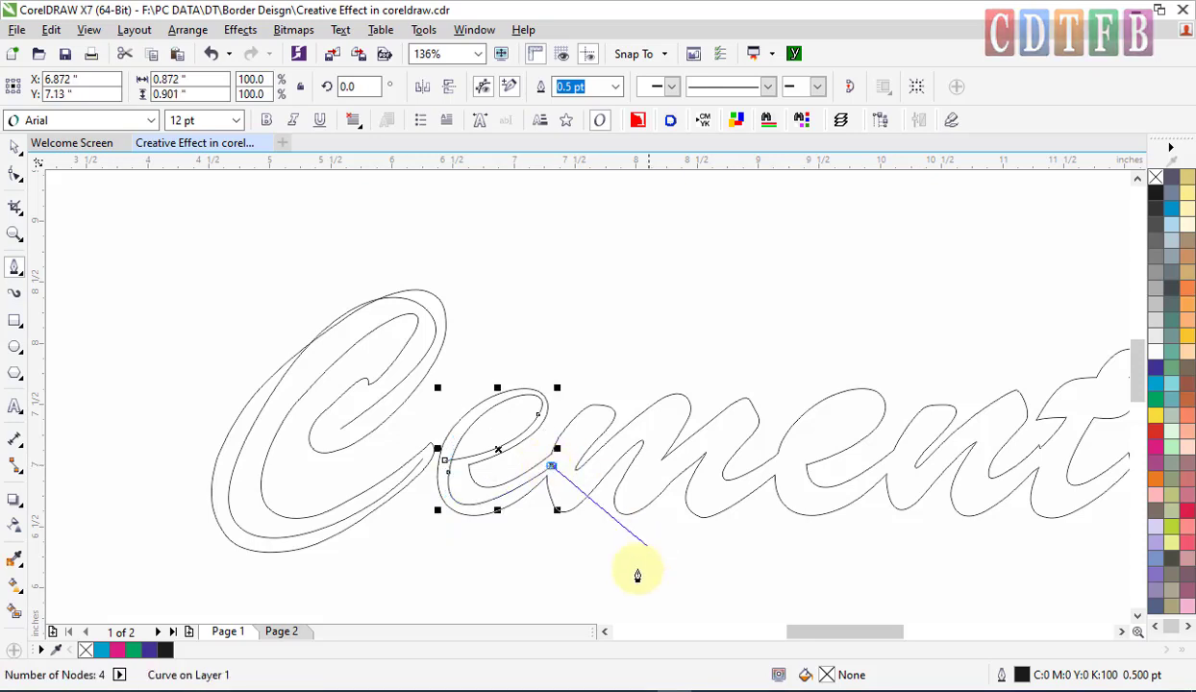
click(15, 148)
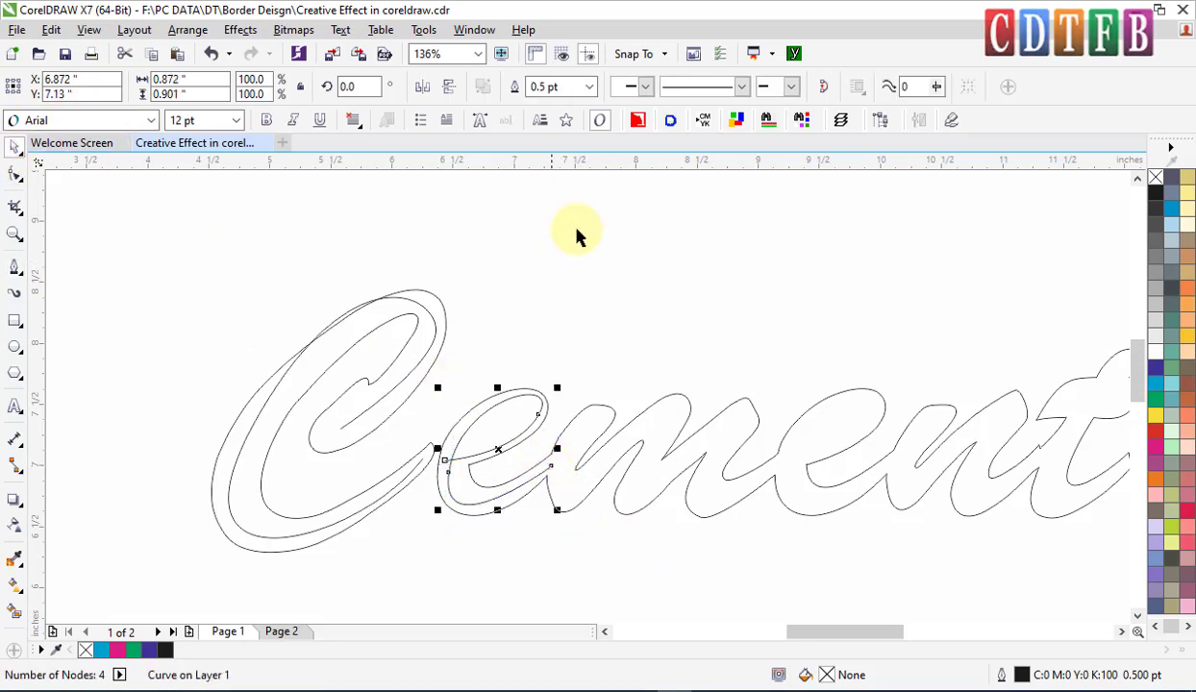
Step: Draw a curved Pen tool path through the letter m's strokes to the start of the second e, about 1.91 by 0.83 inches
click(15, 268)
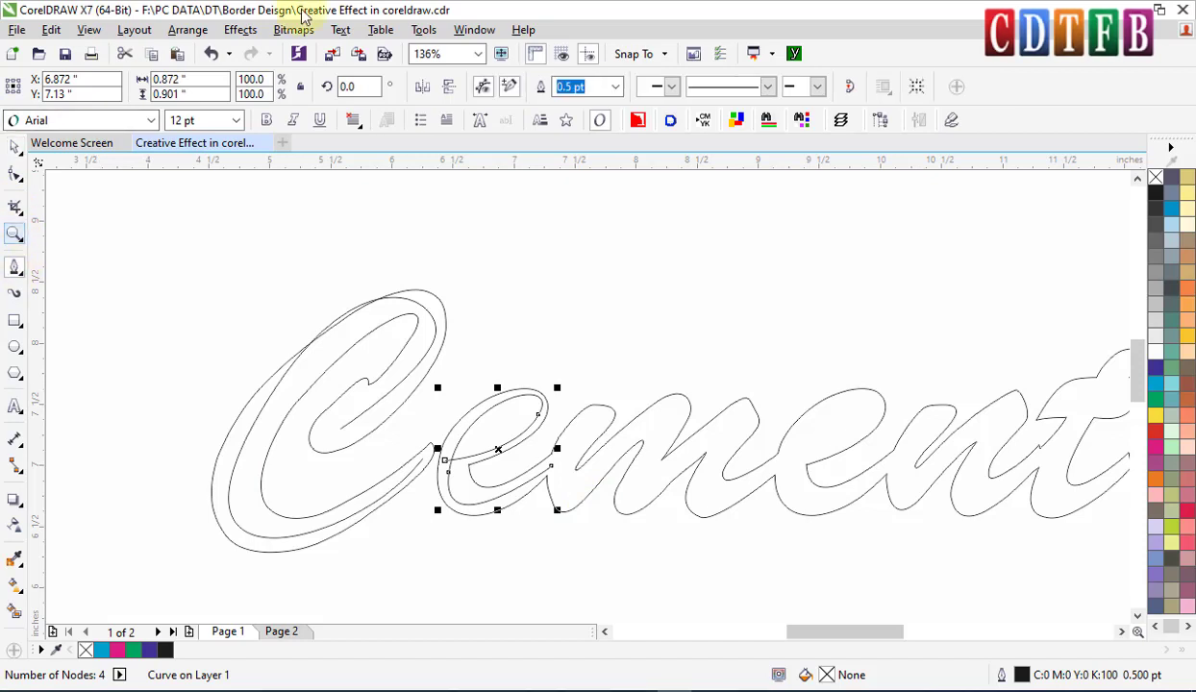
click(596, 417)
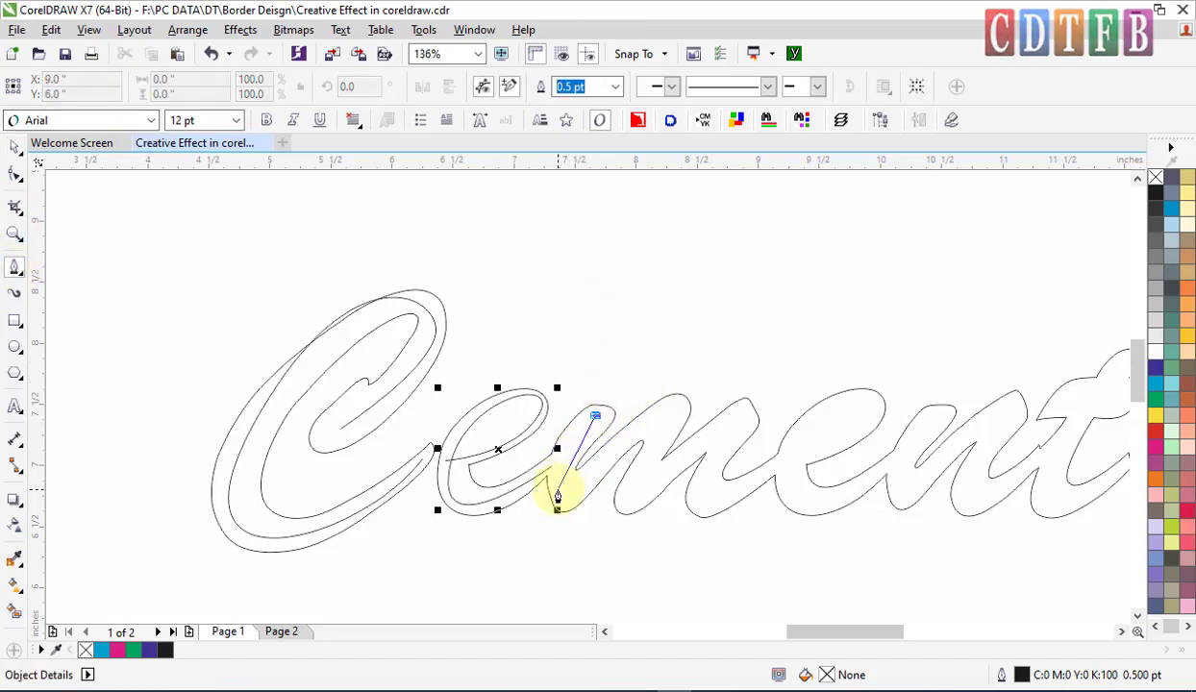
drag(556, 488, 561, 516)
key(Escape)
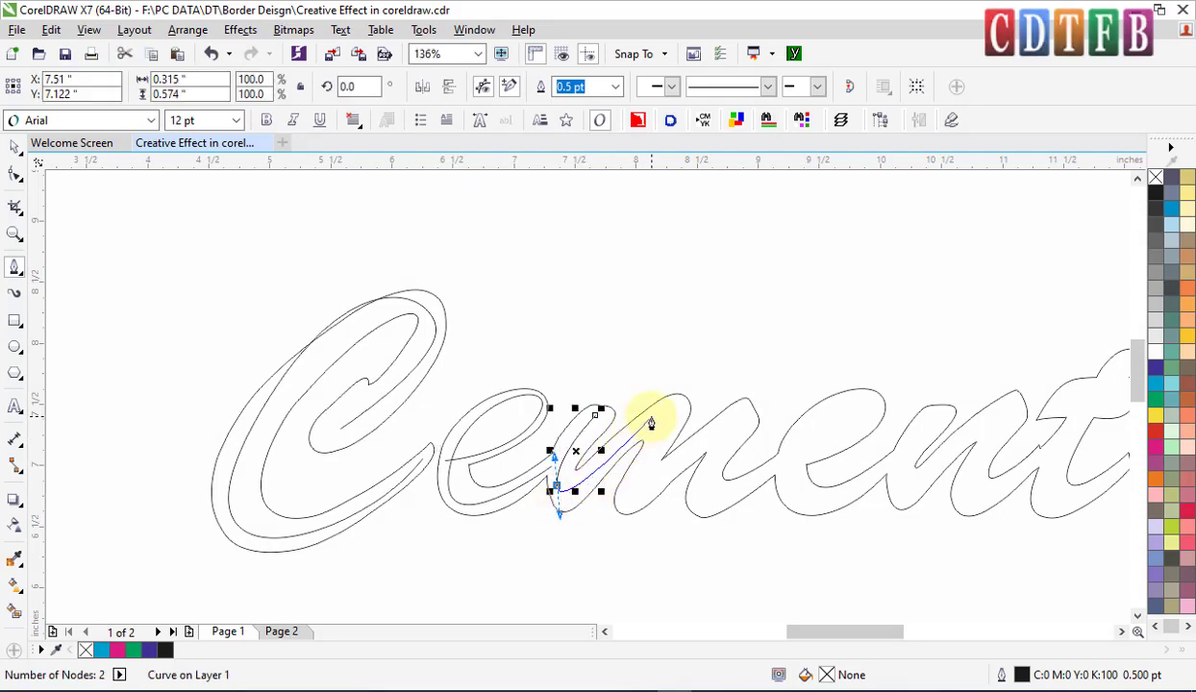
mouse_move(652, 414)
mouse_down()
mouse_move(660, 452)
mouse_move(586, 575)
mouse_up()
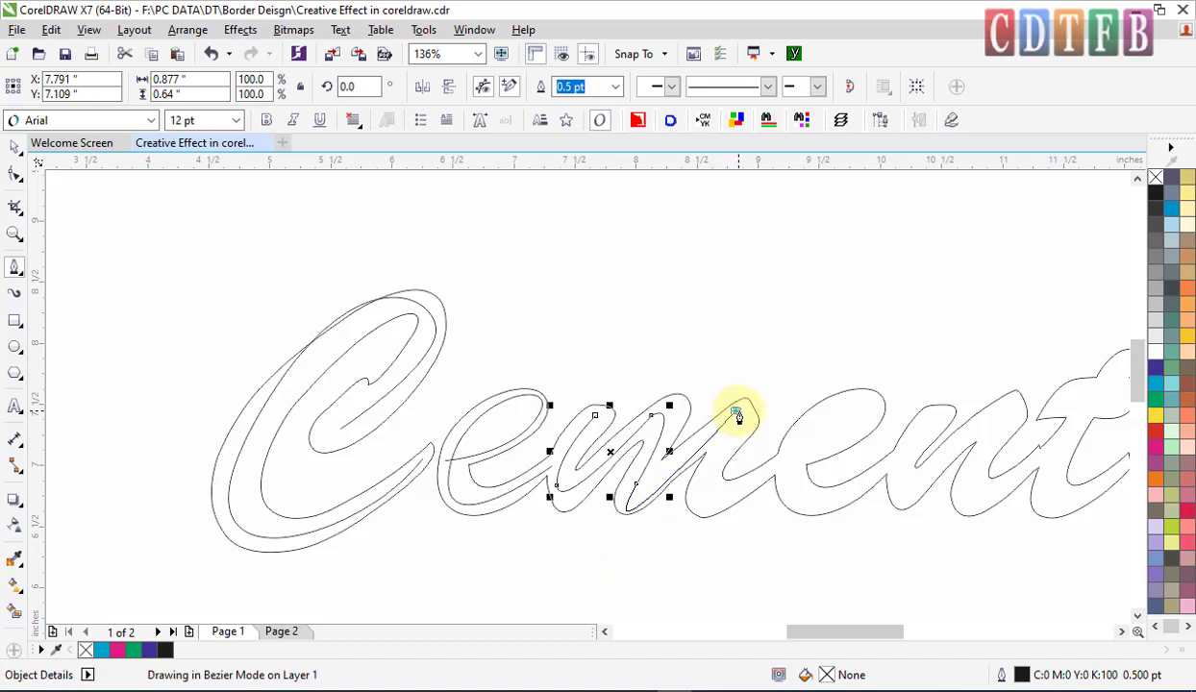
mouse_move(735, 411)
mouse_down()
mouse_move(726, 481)
mouse_move(681, 500)
mouse_move(653, 563)
mouse_up()
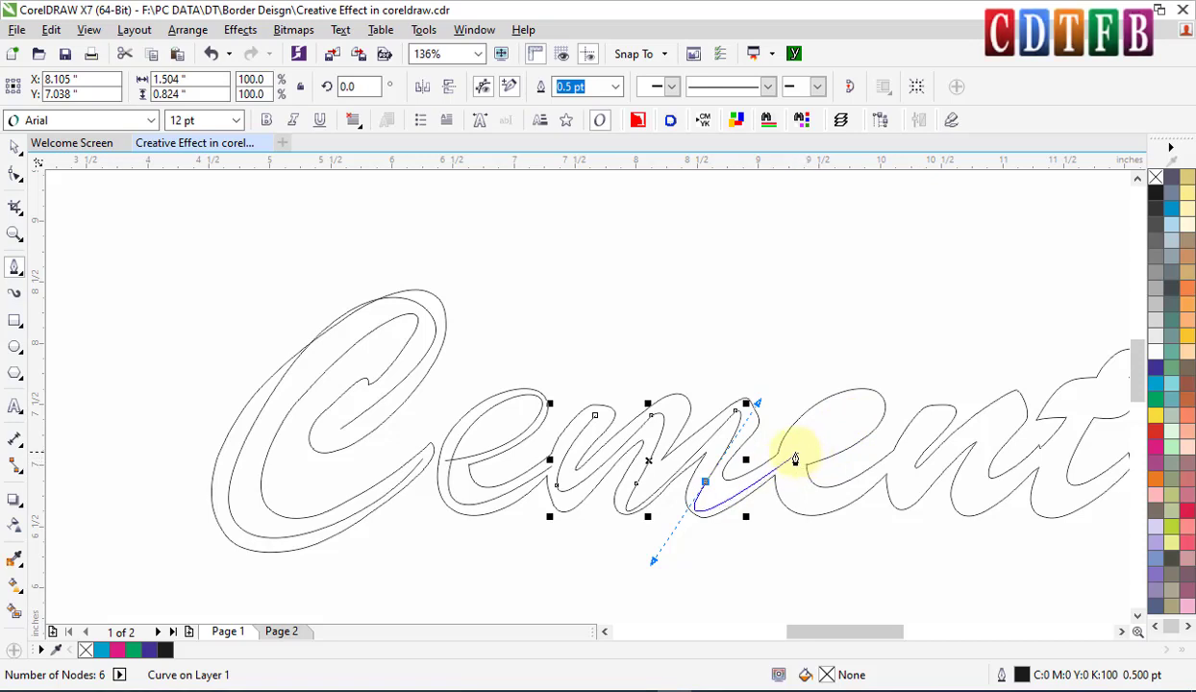
drag(790, 466, 791, 460)
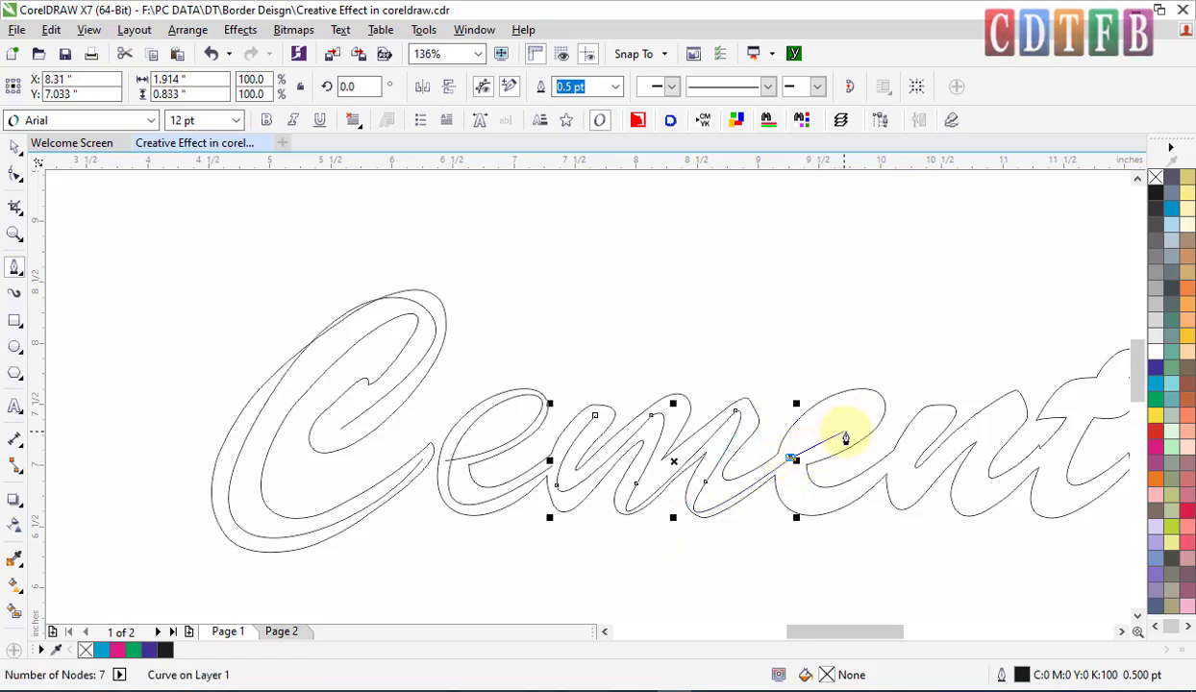
Step: Continue the m's path around the loop of the second e and finish it at the exit stroke, about 2.72 by 0.95 inches overall
drag(873, 420, 896, 385)
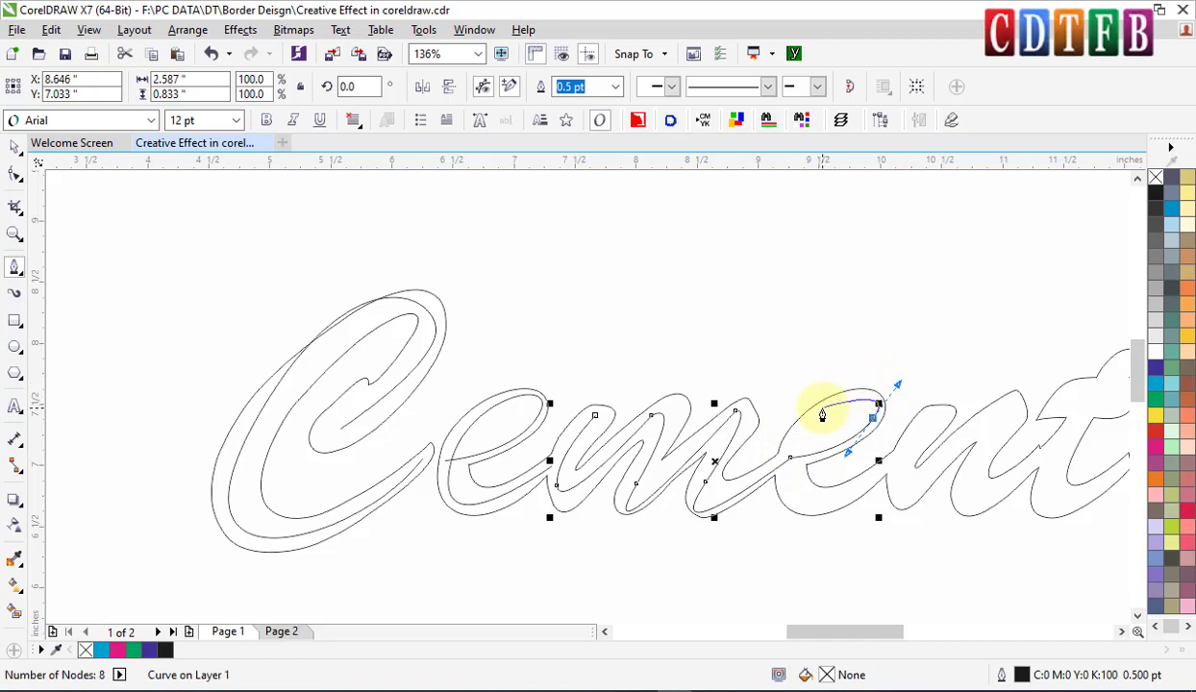
drag(822, 416, 814, 416)
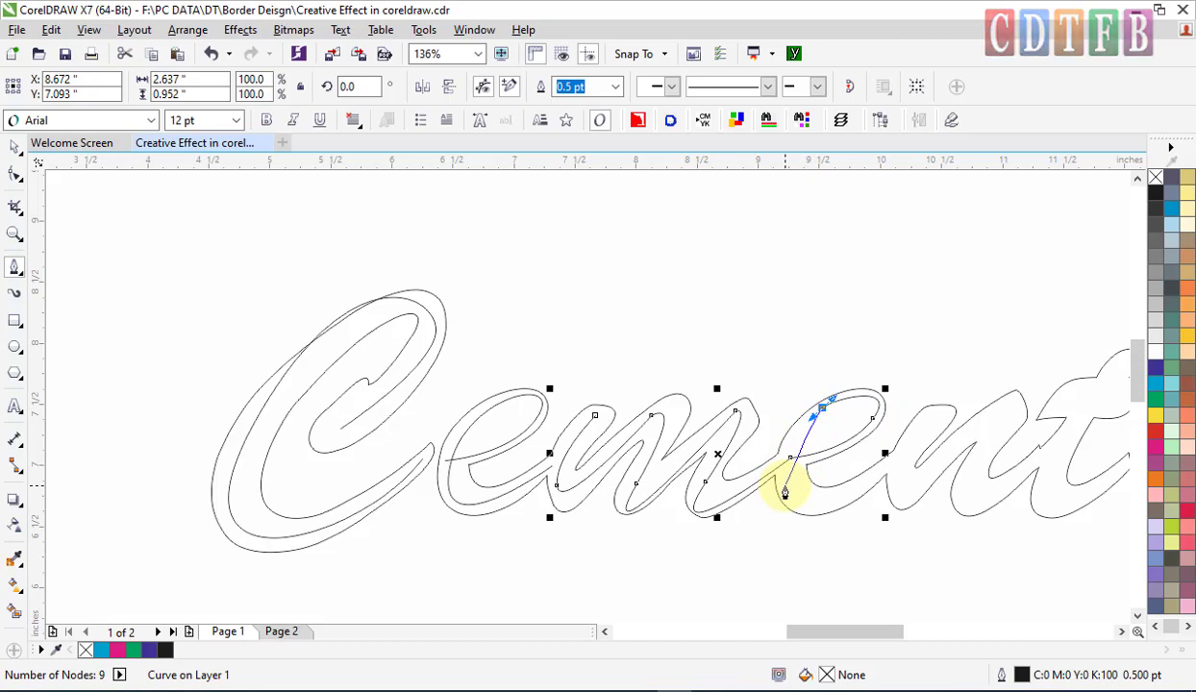
drag(785, 490, 793, 517)
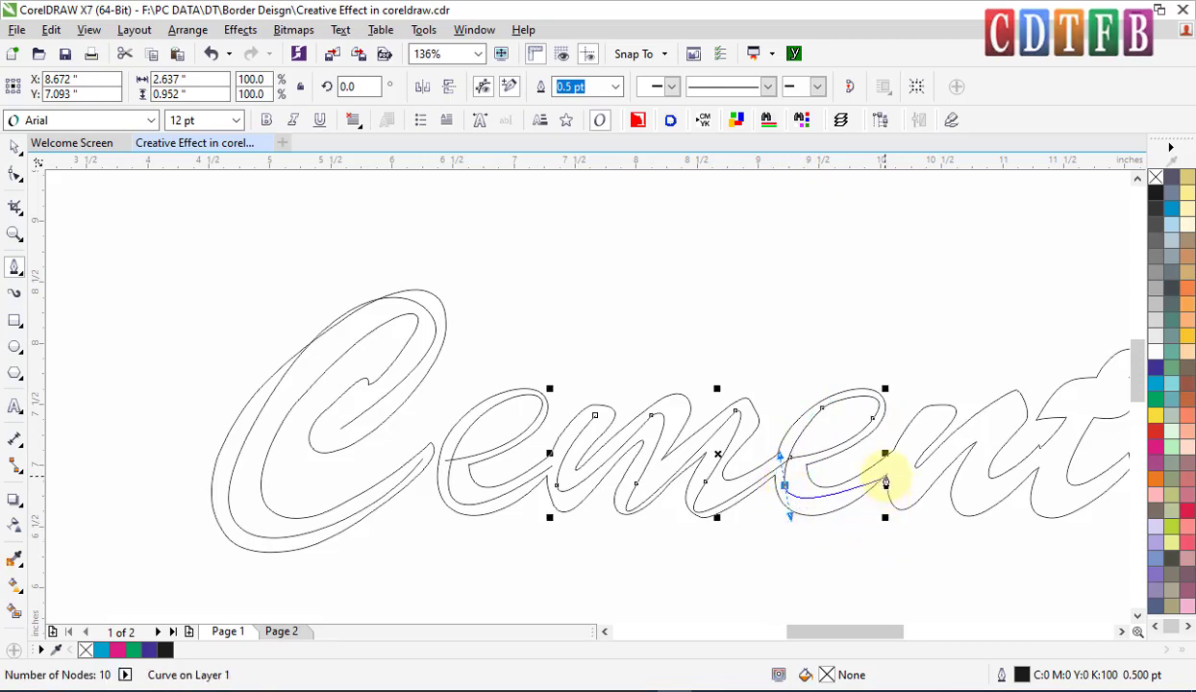
mouse_move(888, 466)
mouse_down()
mouse_move(922, 446)
mouse_move(930, 421)
mouse_up()
key(space)
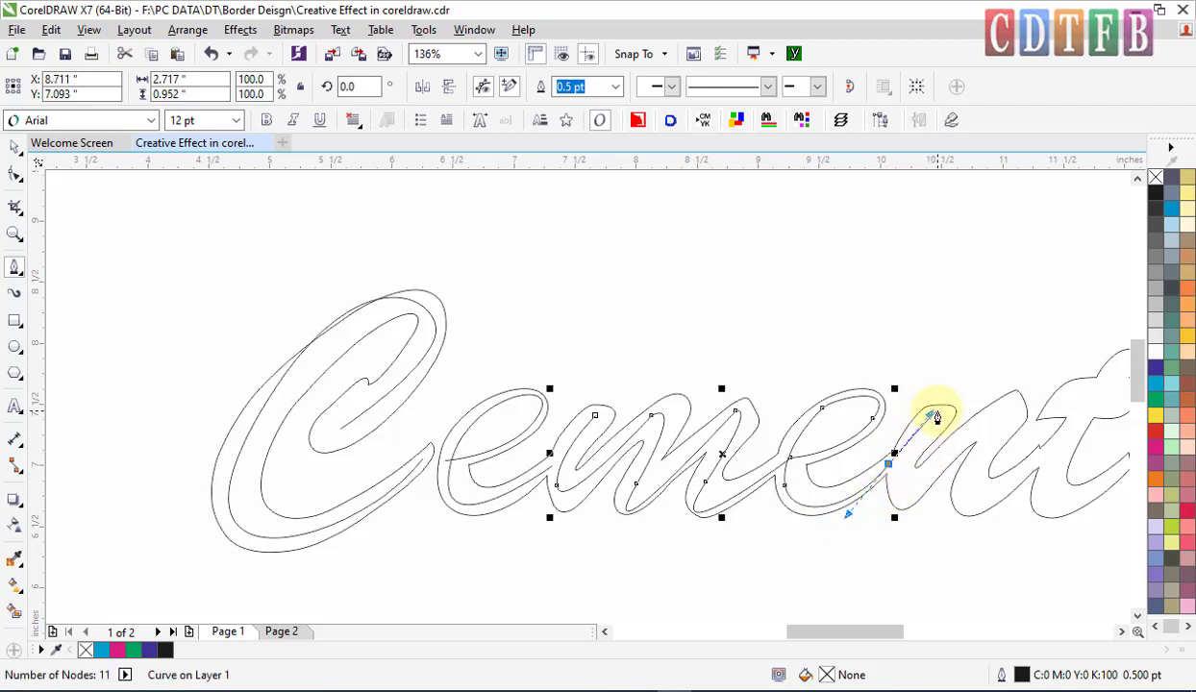
click(894, 454)
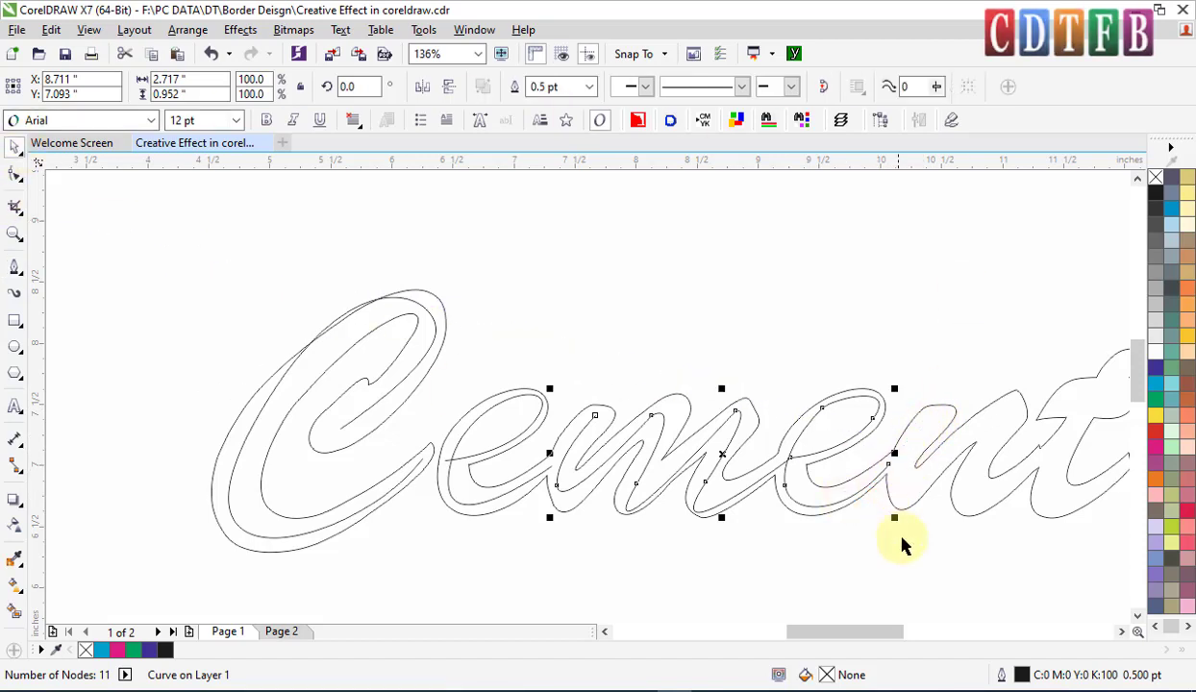
key(space)
key(space)
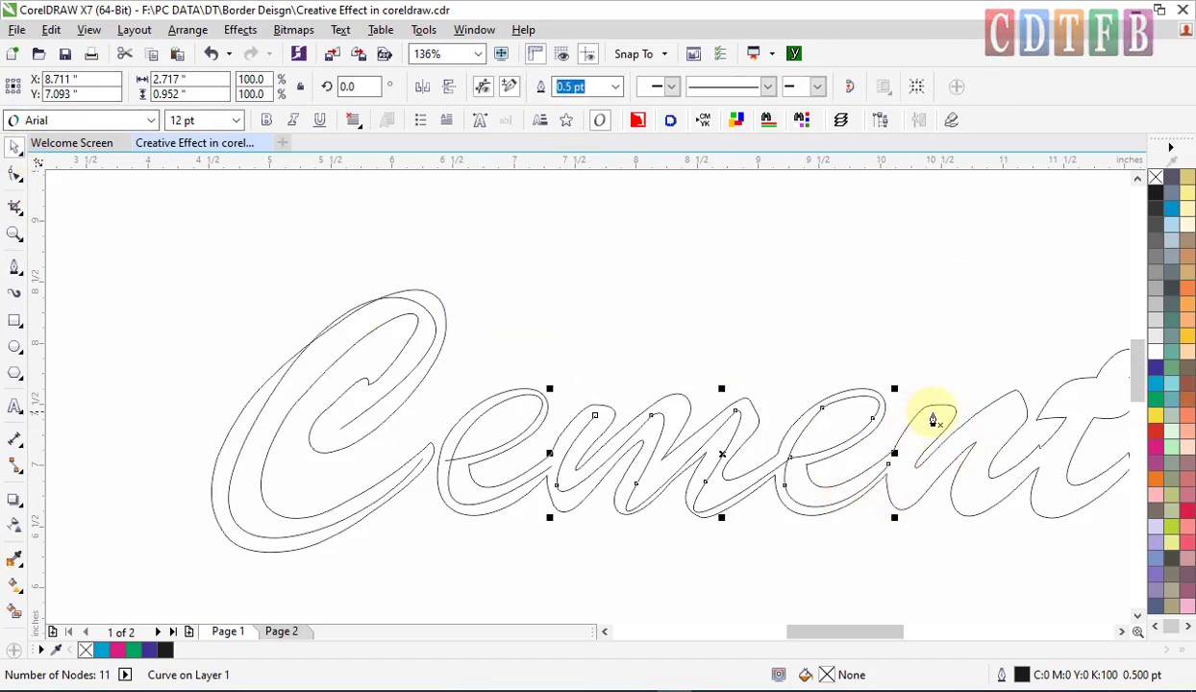
Step: Draw a curved Pen tool path through the letter n, ending where it joins the t, about 1.23 by 0.80 inches
click(933, 414)
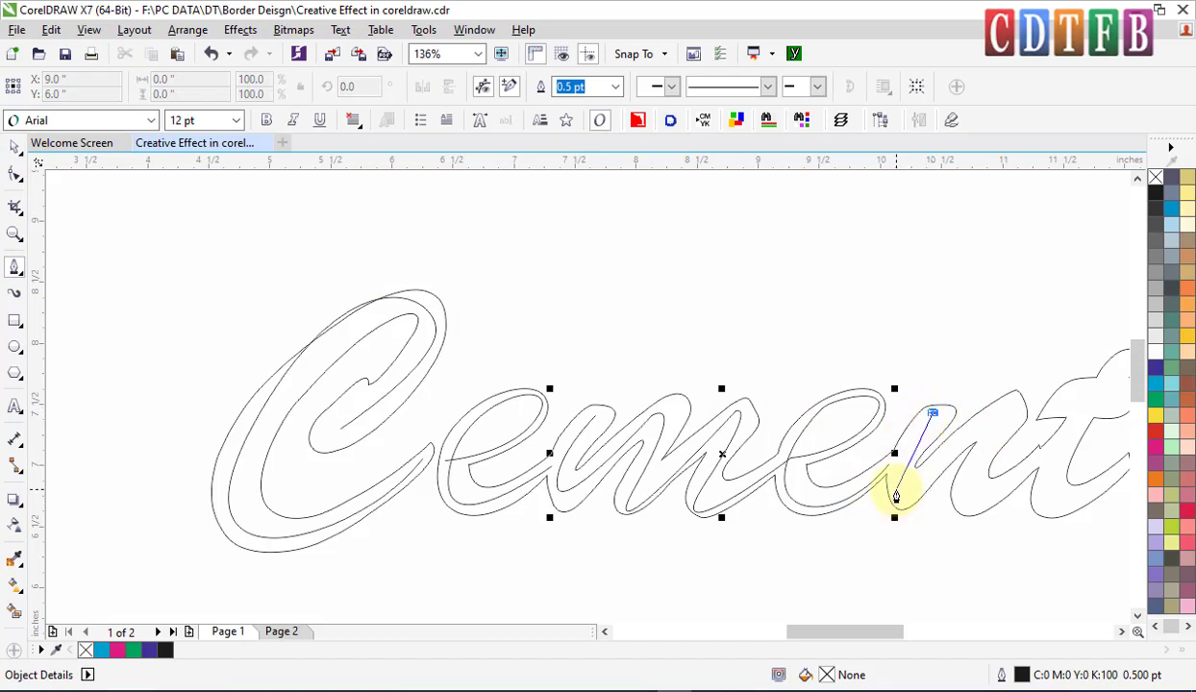
drag(896, 496, 898, 538)
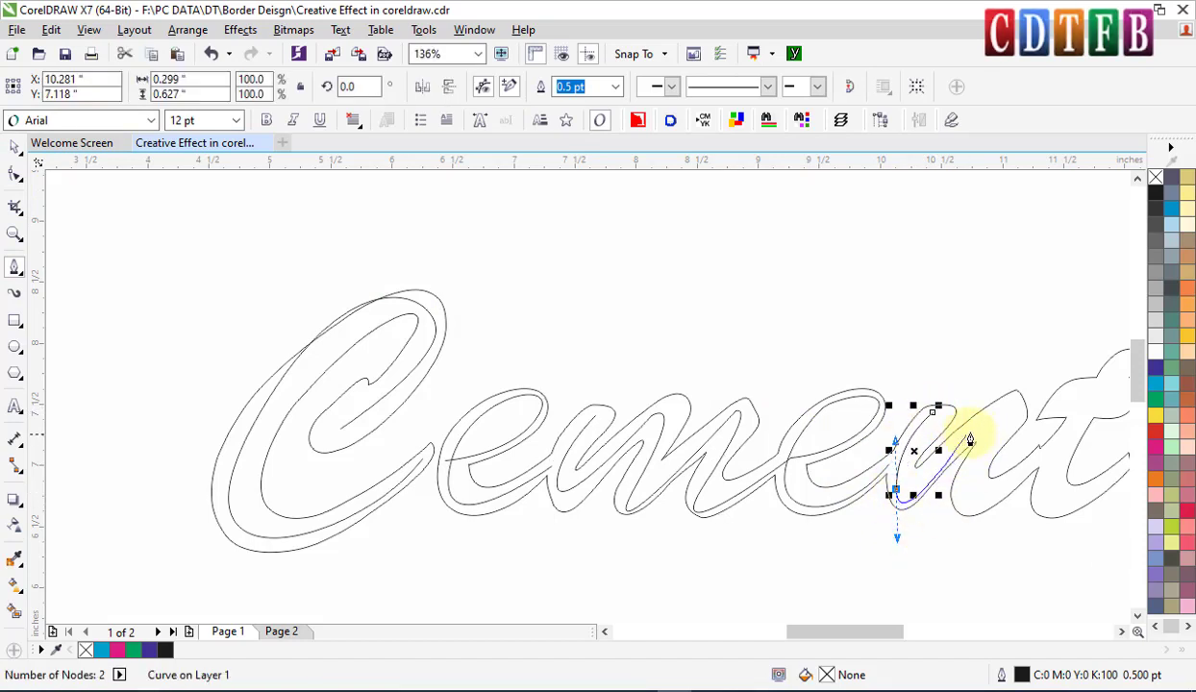
drag(1011, 404, 1045, 402)
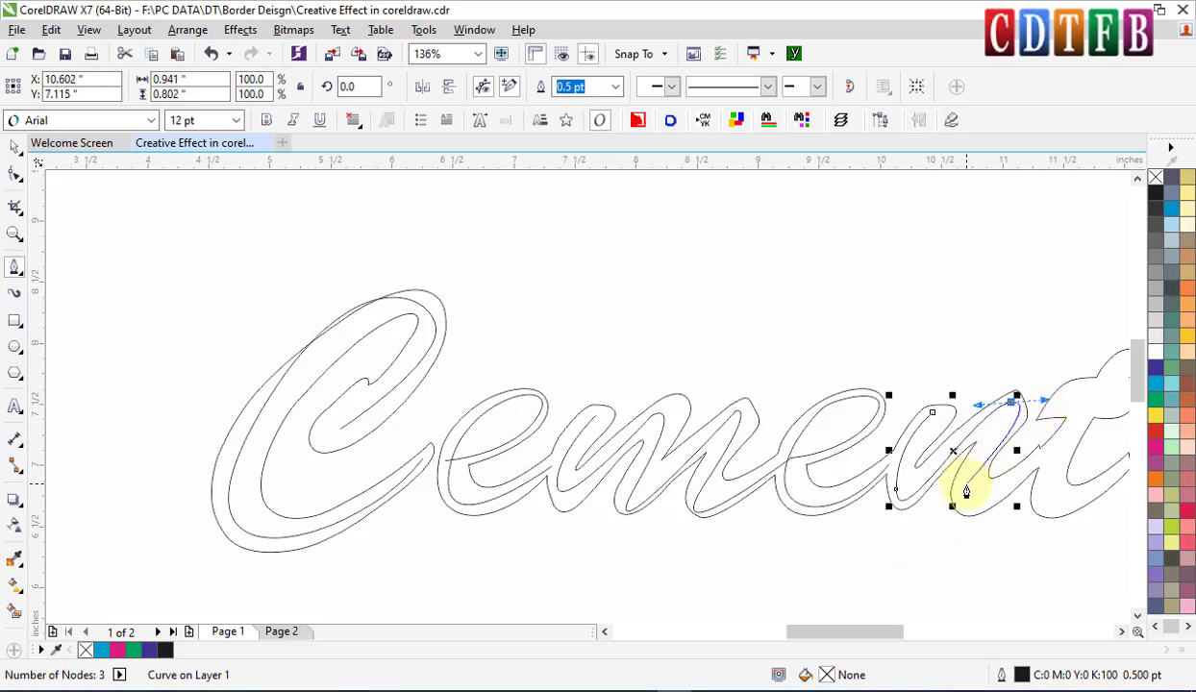
mouse_move(958, 489)
mouse_down()
mouse_move(965, 519)
mouse_move(971, 505)
mouse_up()
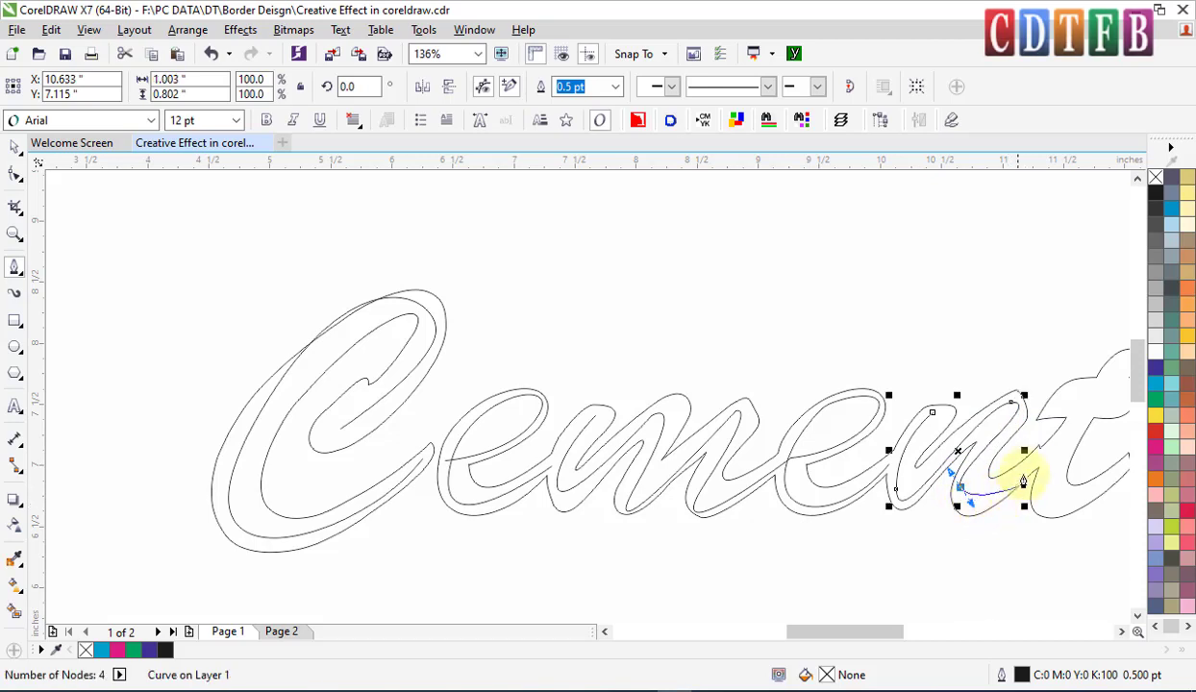
mouse_move(1047, 454)
mouse_down()
mouse_move(1068, 422)
mouse_move(1098, 419)
mouse_move(1087, 420)
mouse_up()
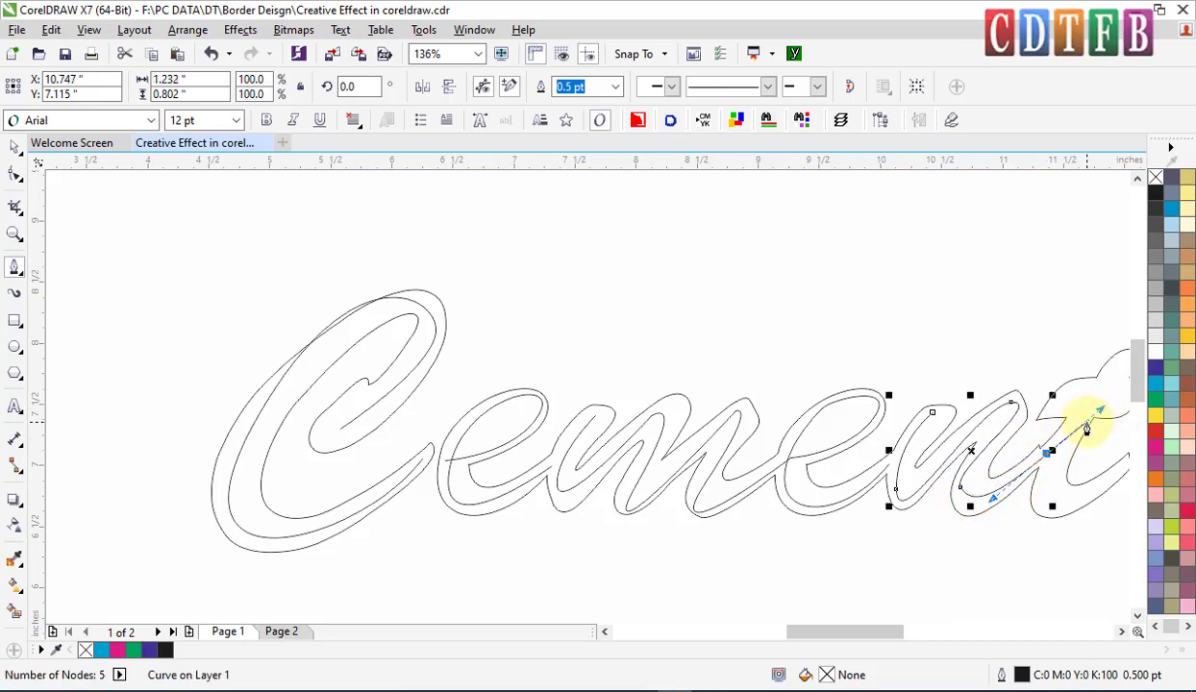
scroll(1087, 424, right, 2)
scroll(1085, 429, right, 3)
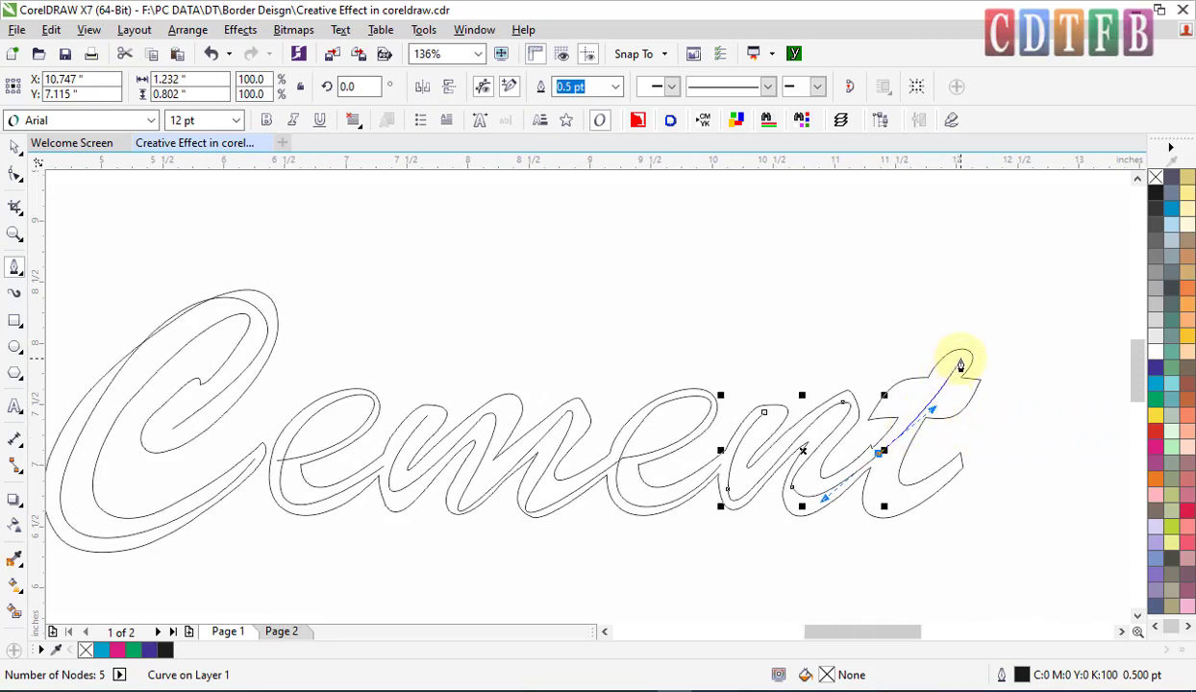
drag(962, 361, 881, 460)
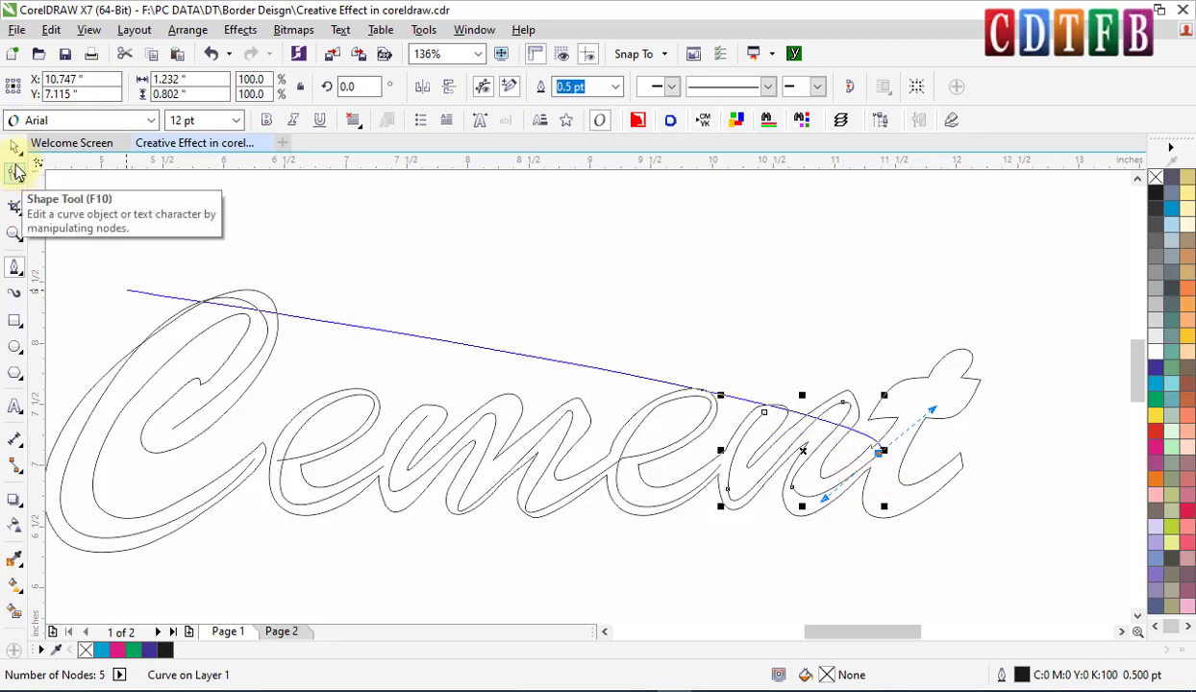
click(15, 146)
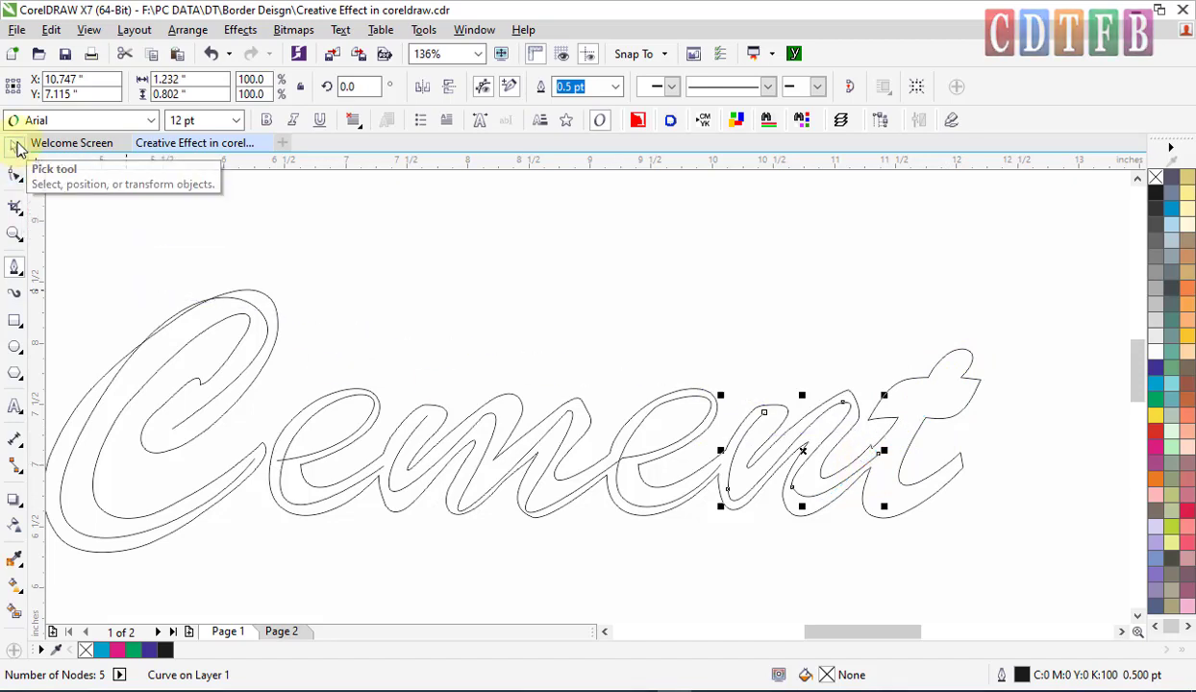
Step: Draw a curved Pen tool path down the t's stem and around to its exit stroke, about 0.70 by 1.29 inches
click(15, 267)
click(879, 387)
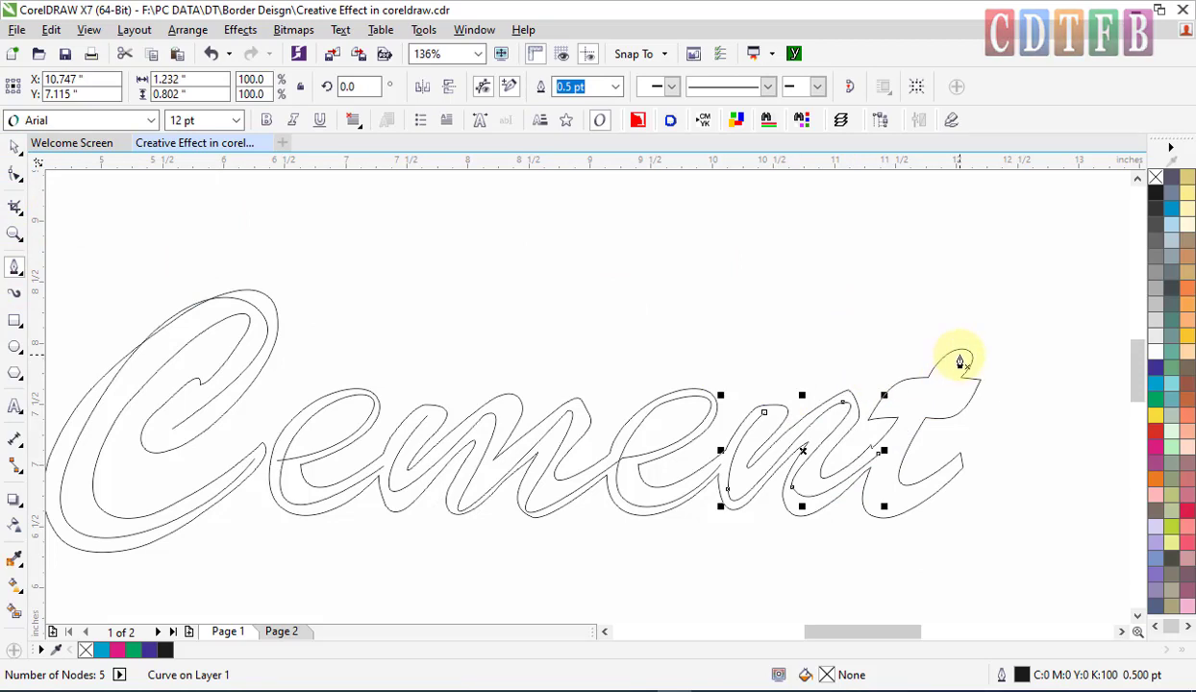
click(958, 358)
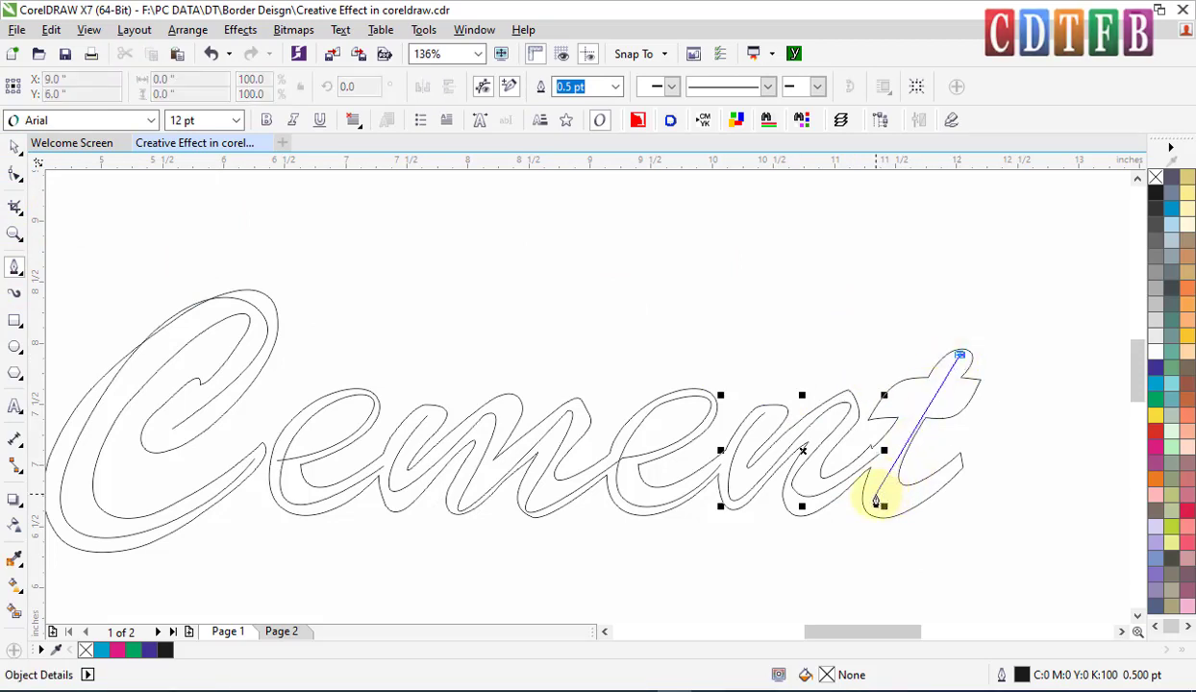
drag(874, 494, 874, 528)
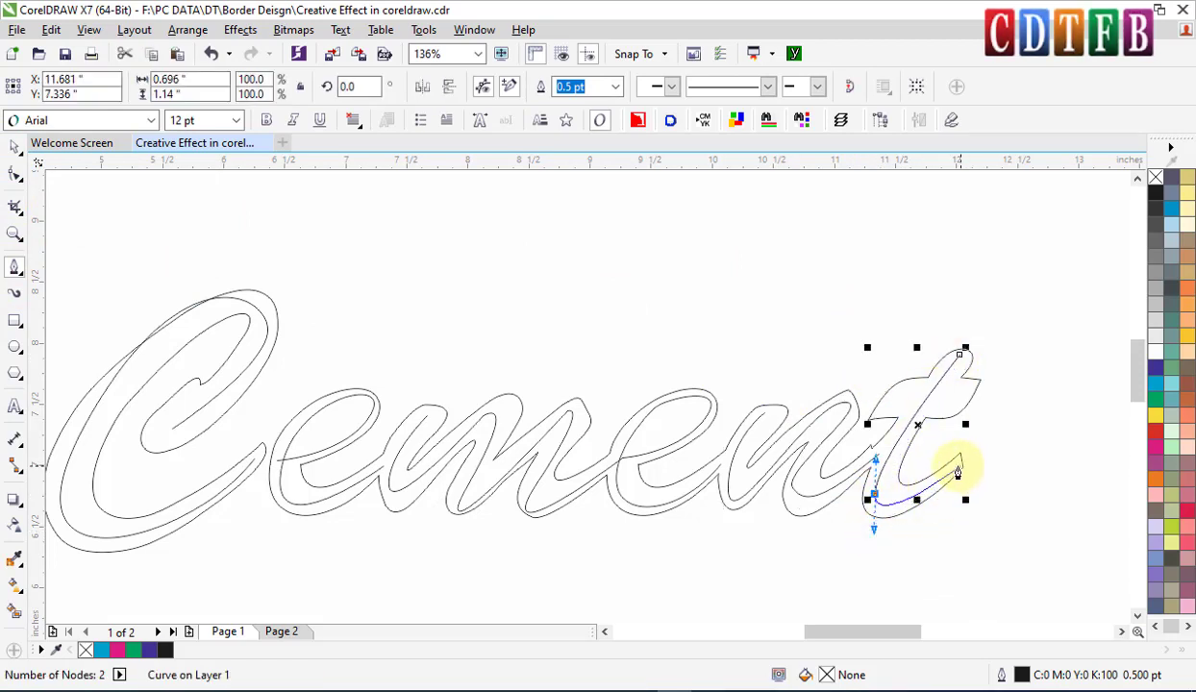
click(957, 469)
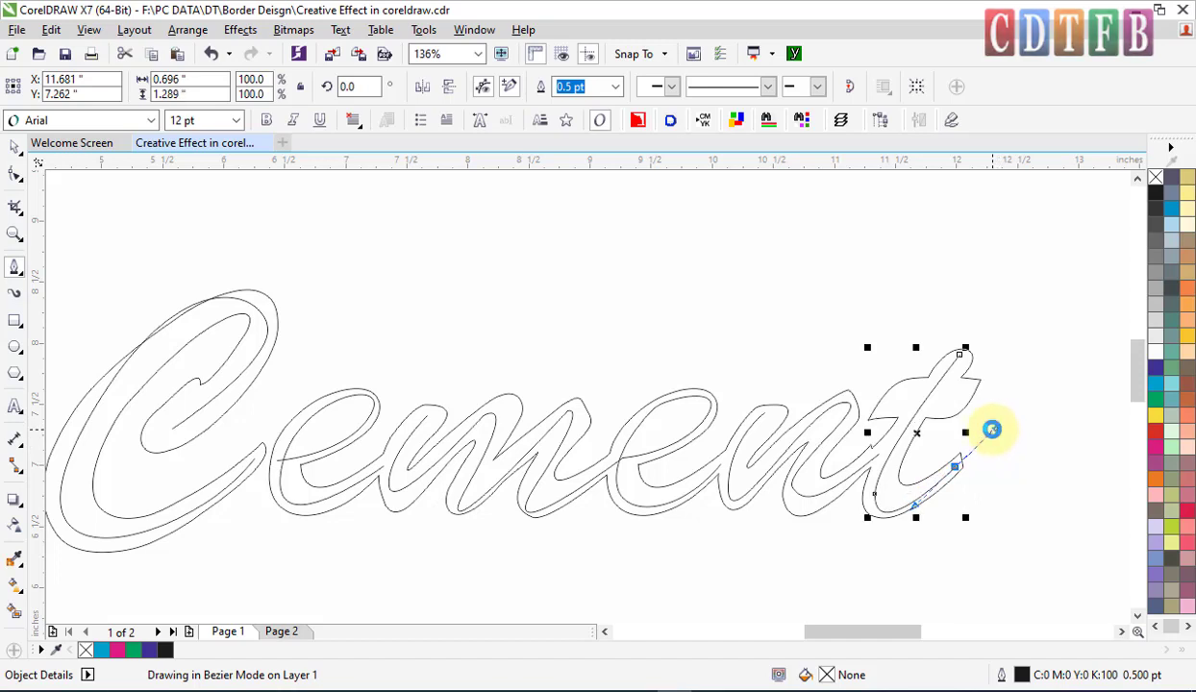
key(space)
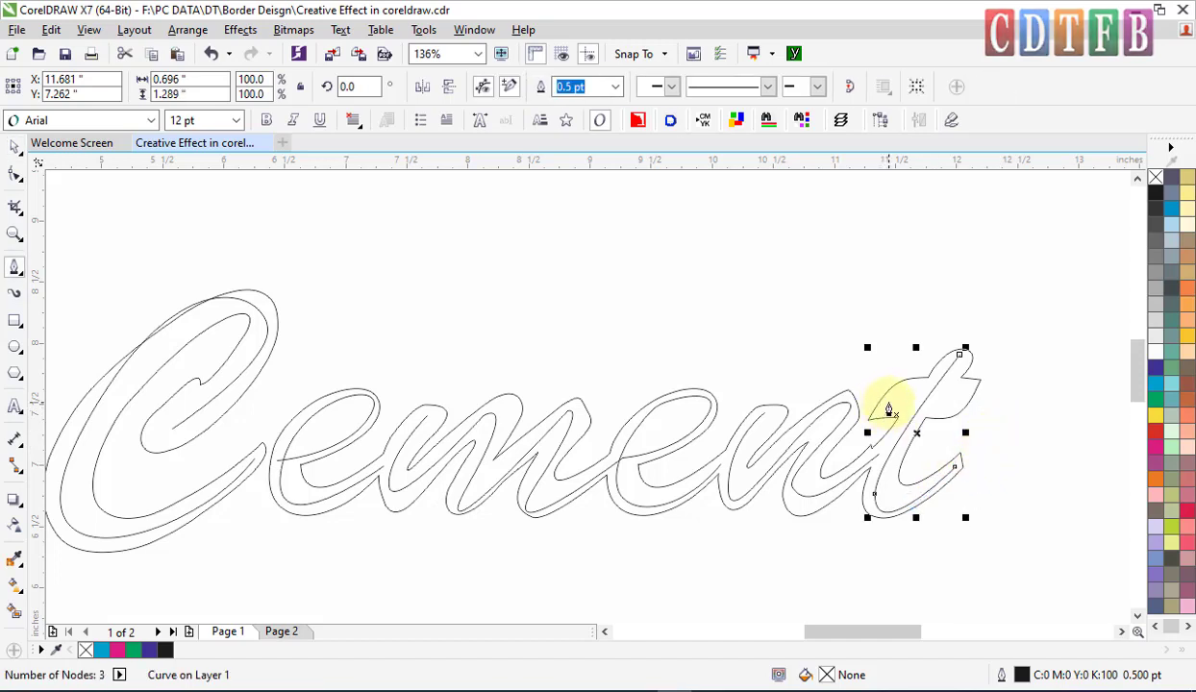
Step: Draw a separate Pen tool path along the t's crossbar, running across the stem between the crossbar's two ends
click(887, 404)
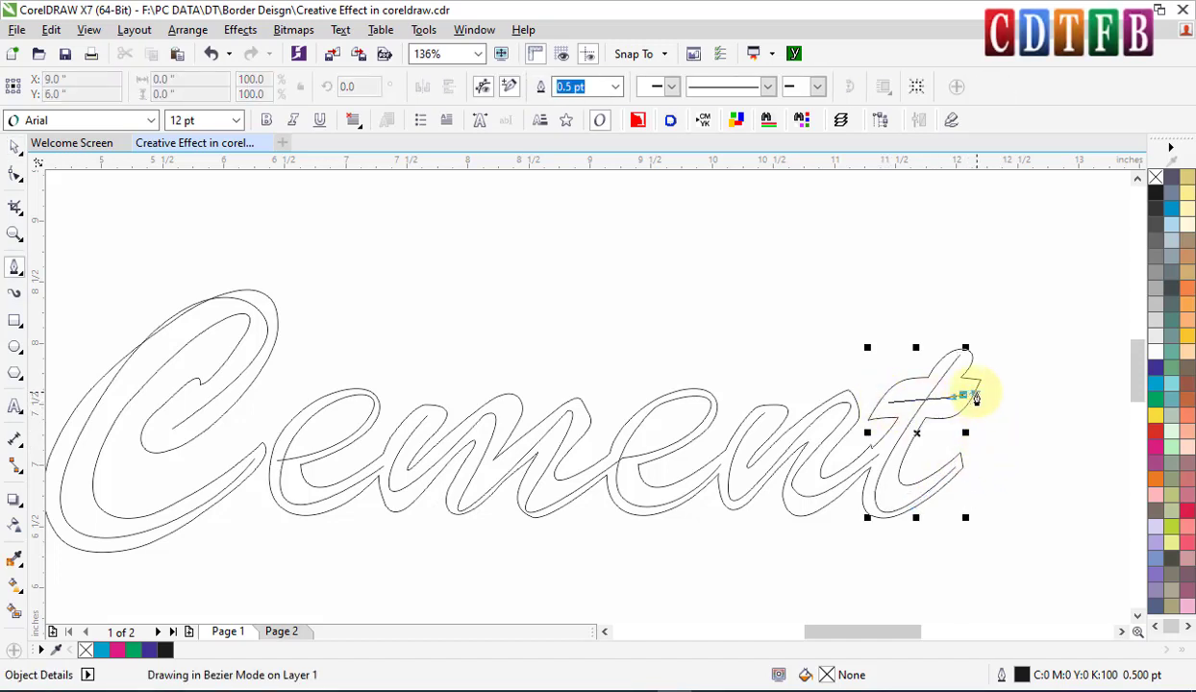
key(space)
key(Escape)
Step: Move the outlined Cement lettering off the traced centre paths to the page's upper-right corner, centred about X 17.36, Y 11.10 inches
scroll(903, 423, down, 4)
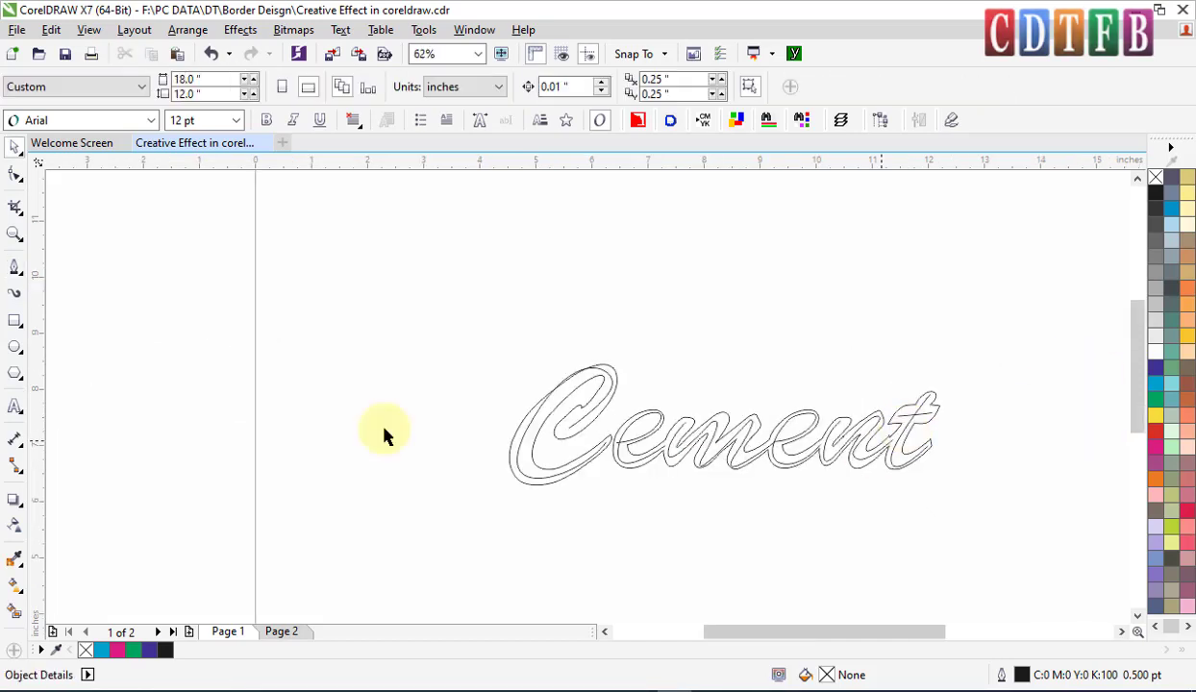
scroll(611, 338, down, 3)
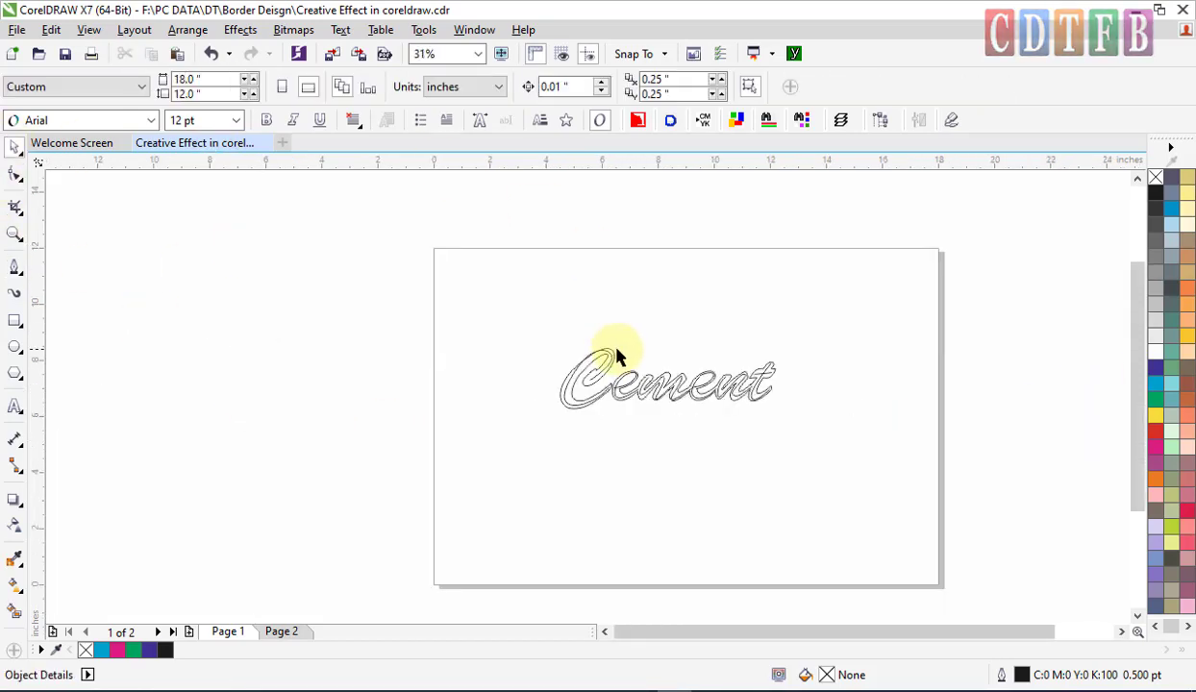
drag(614, 351, 864, 246)
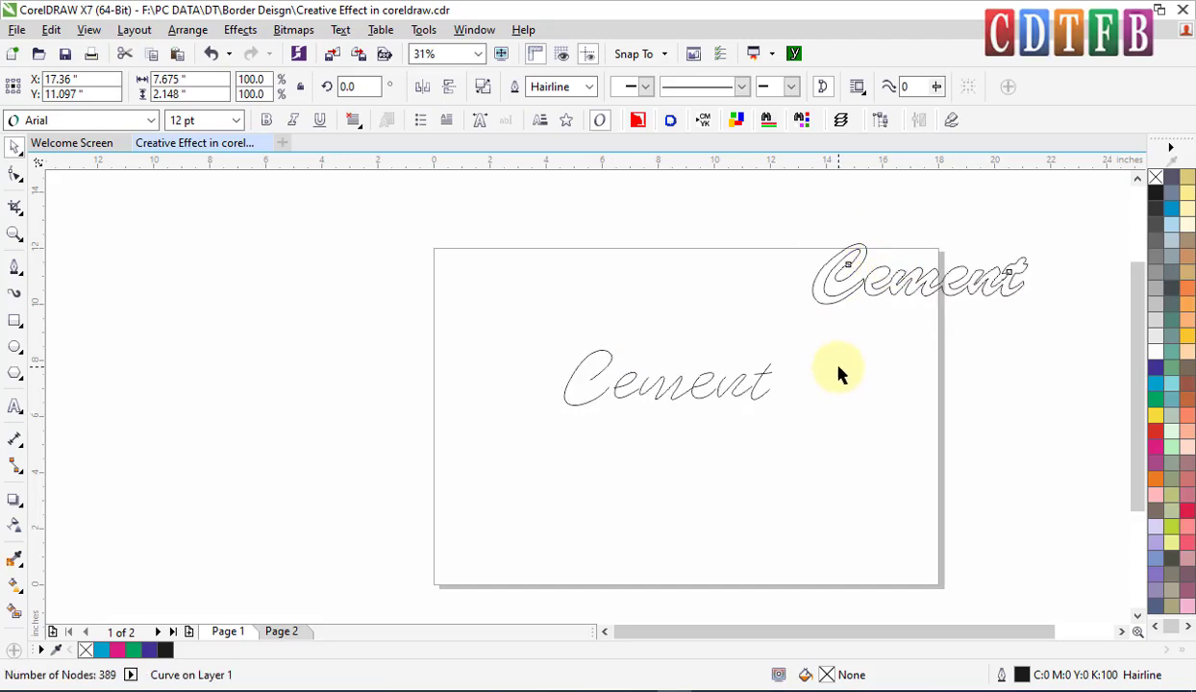
Step: Turn on object snapping and move the e, m, e, n and t paths together so the first e's start meets the C's end
click(526, 357)
drag(513, 309, 881, 459)
key(F2)
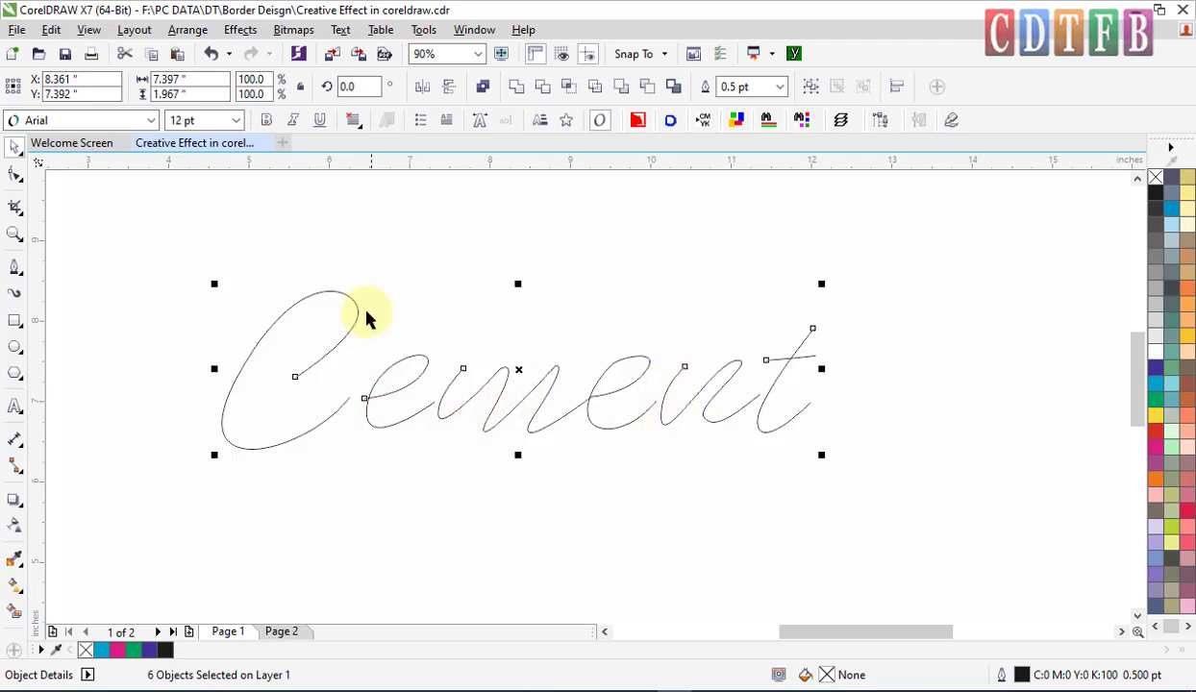
click(842, 381)
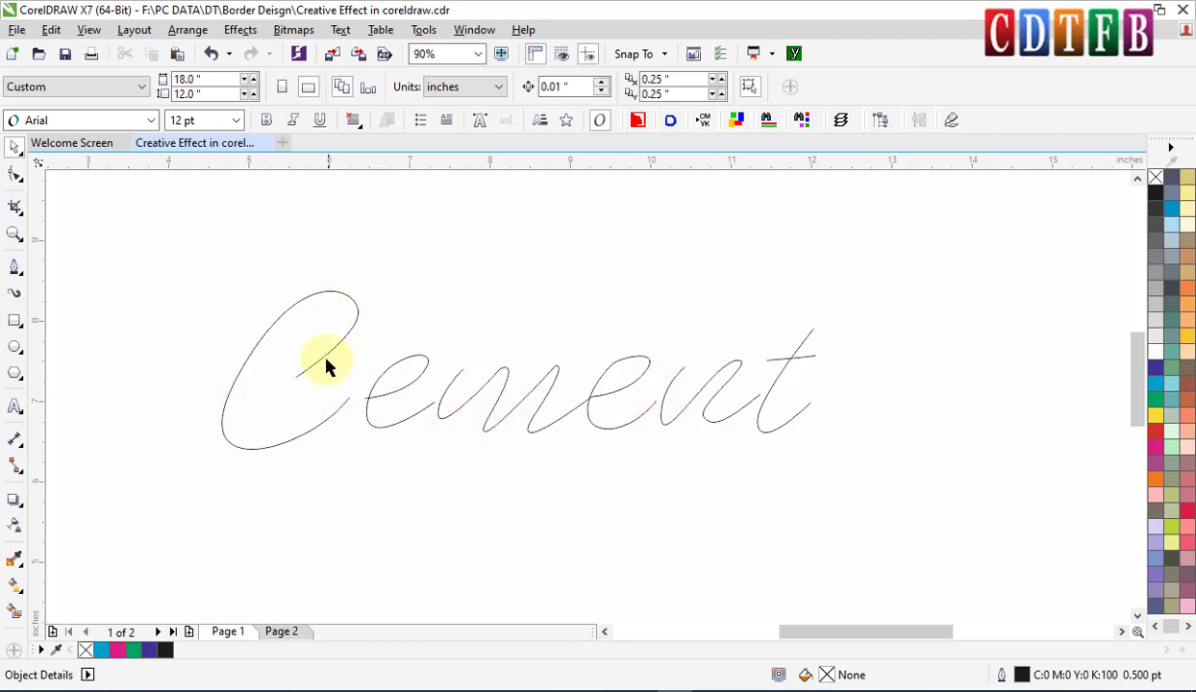
scroll(707, 427, up, 1)
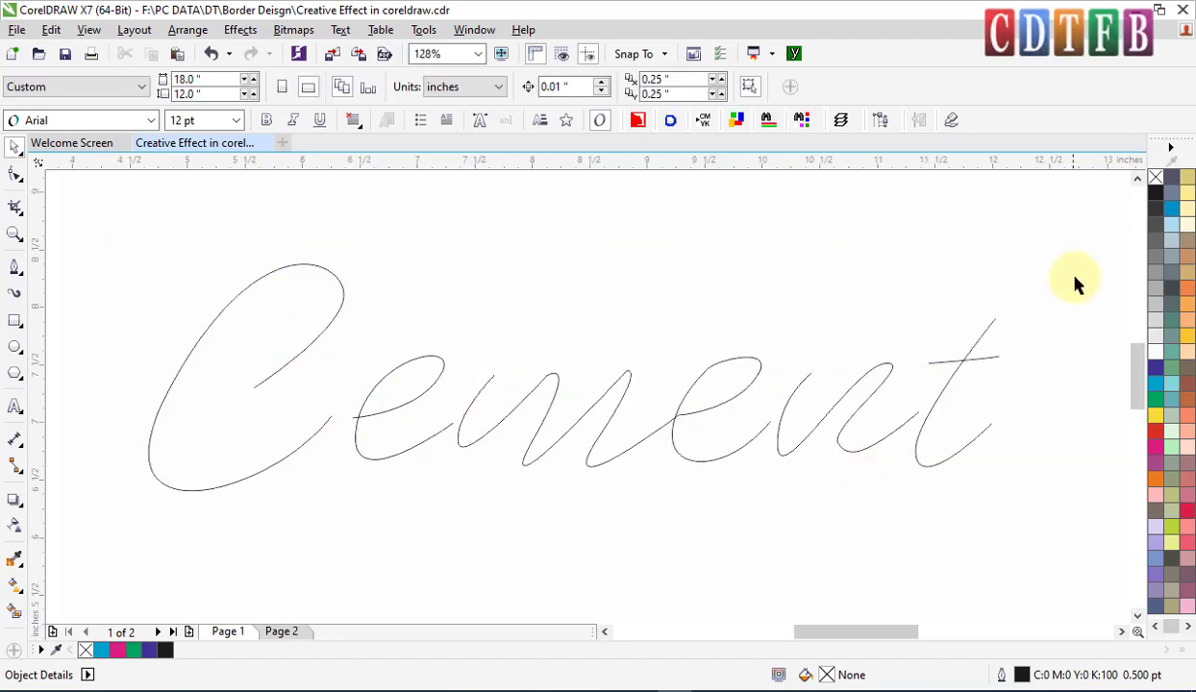
drag(1075, 276, 288, 423)
scroll(294, 433, up, 3)
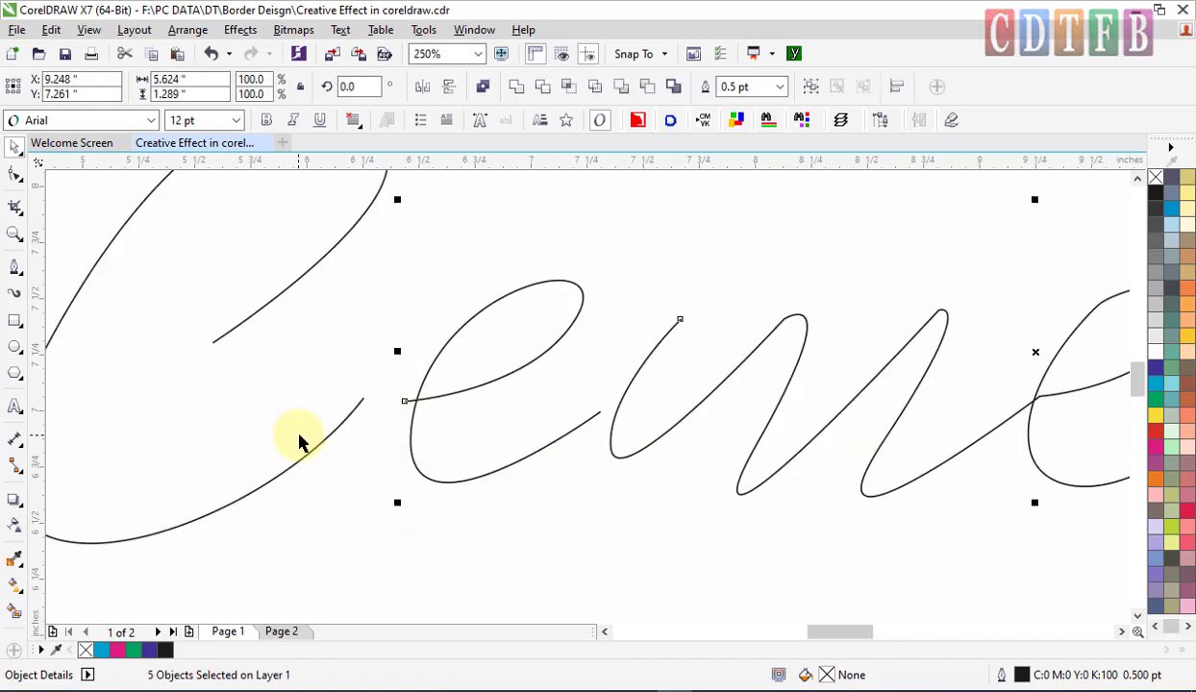
mouse_move(403, 402)
mouse_down()
mouse_move(360, 401)
mouse_move(428, 399)
mouse_move(404, 401)
mouse_up()
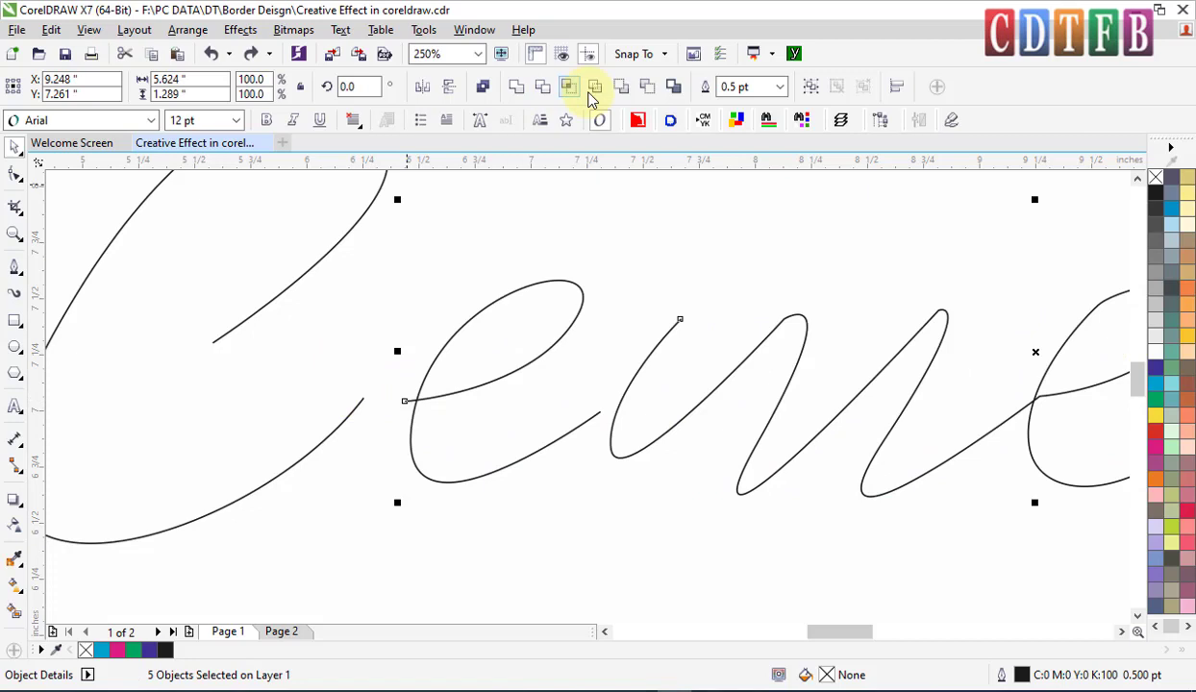
click(643, 53)
click(626, 157)
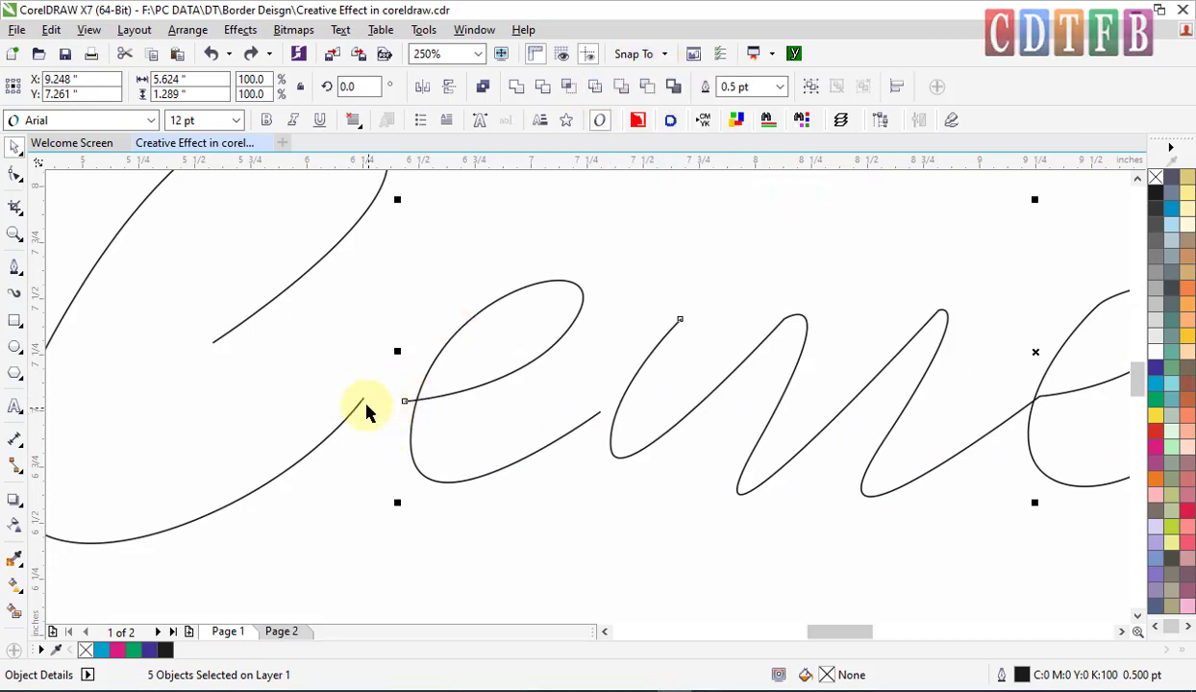
scroll(366, 404, up, 2)
drag(440, 404, 360, 396)
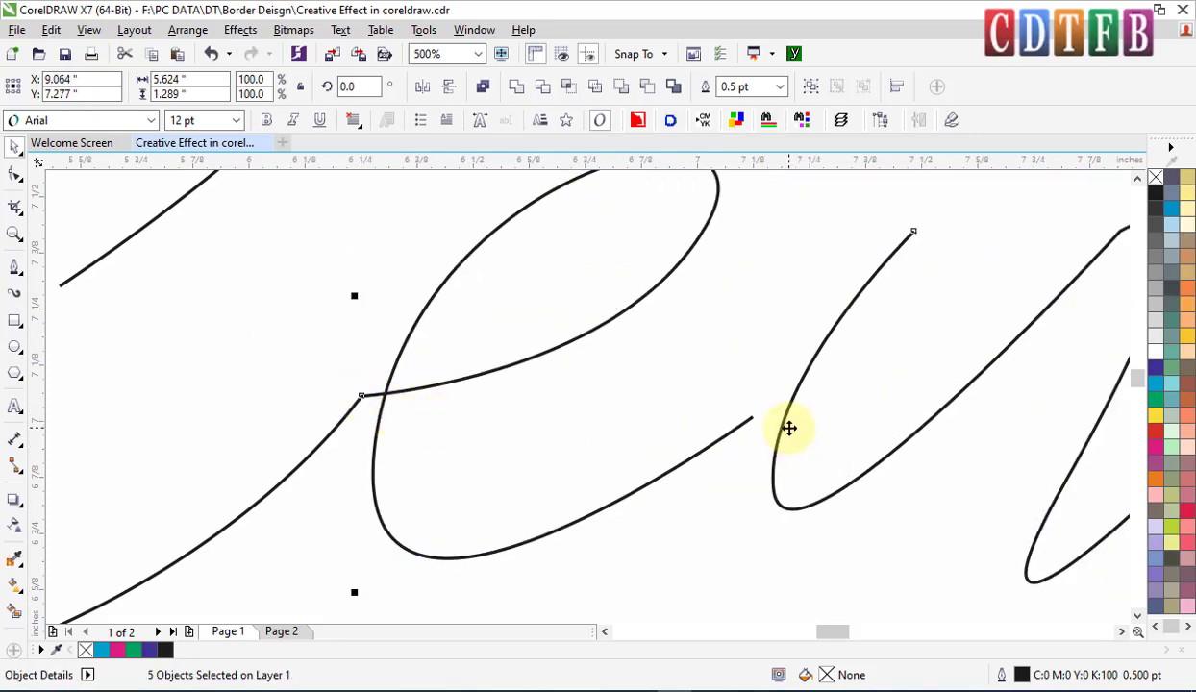
Step: Leave out the first e and move the remaining paths so the m's first stroke touches the first e's exit end
shift+click(740, 424)
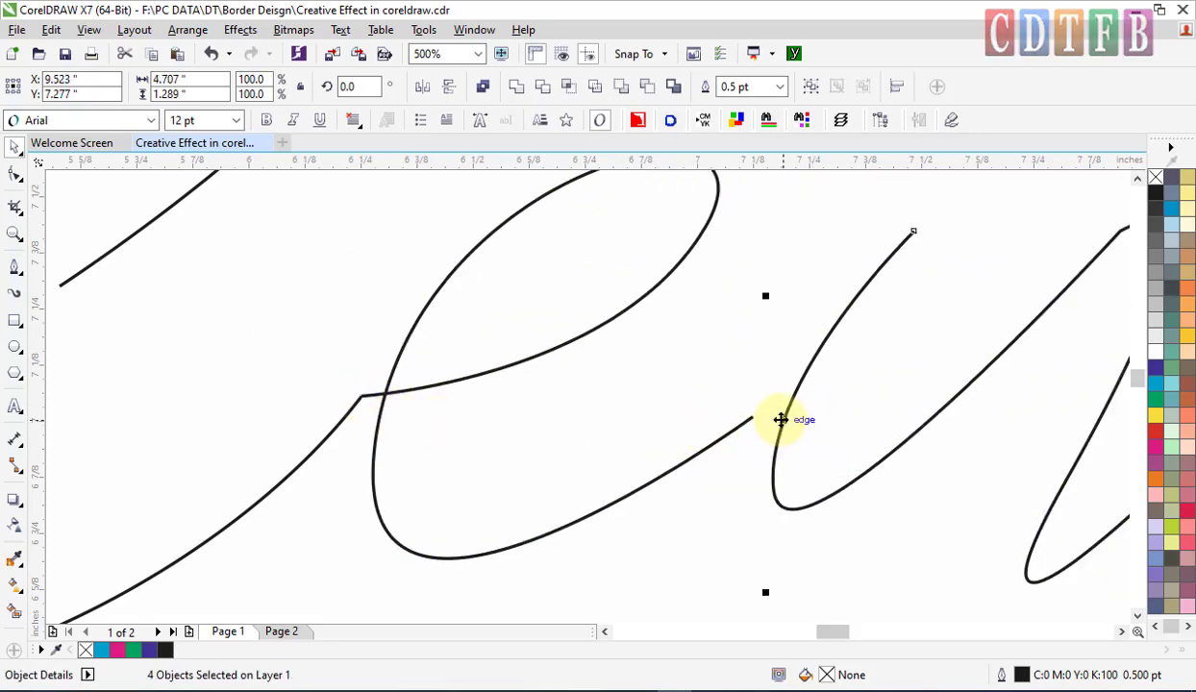
drag(781, 420, 752, 419)
scroll(794, 435, down, 2)
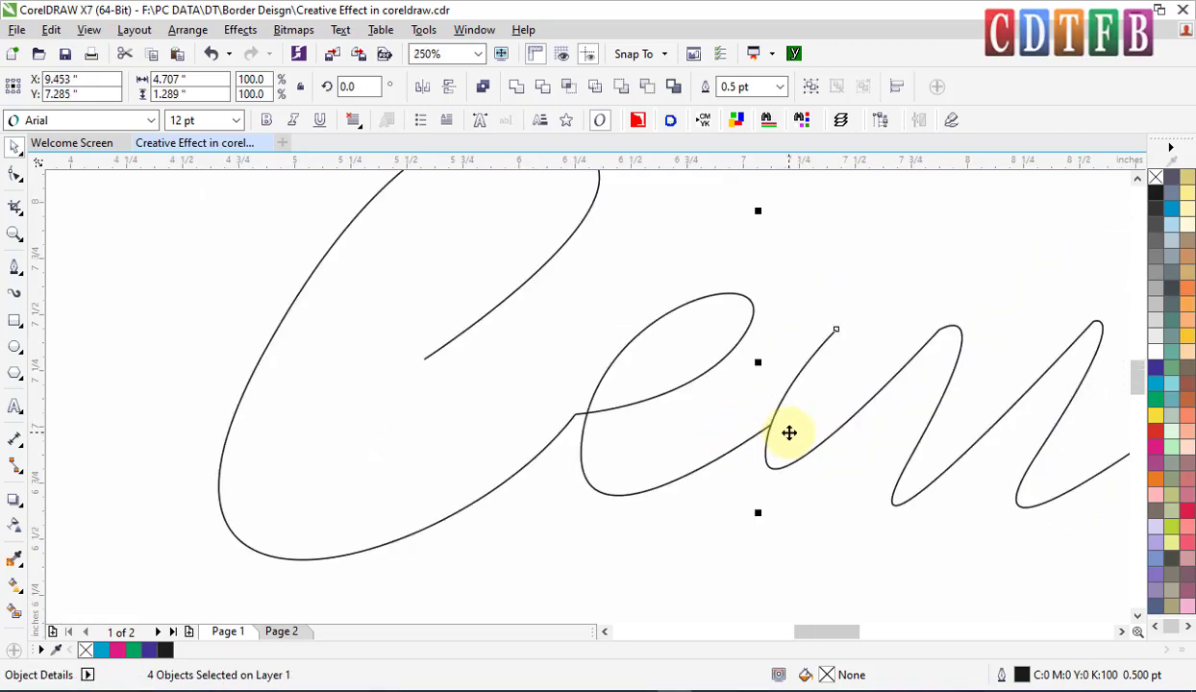
Step: Move the n and t paths together so the n's first stroke touches the exit end of the second e
scroll(794, 430, down, 2)
scroll(1074, 427, up, 2)
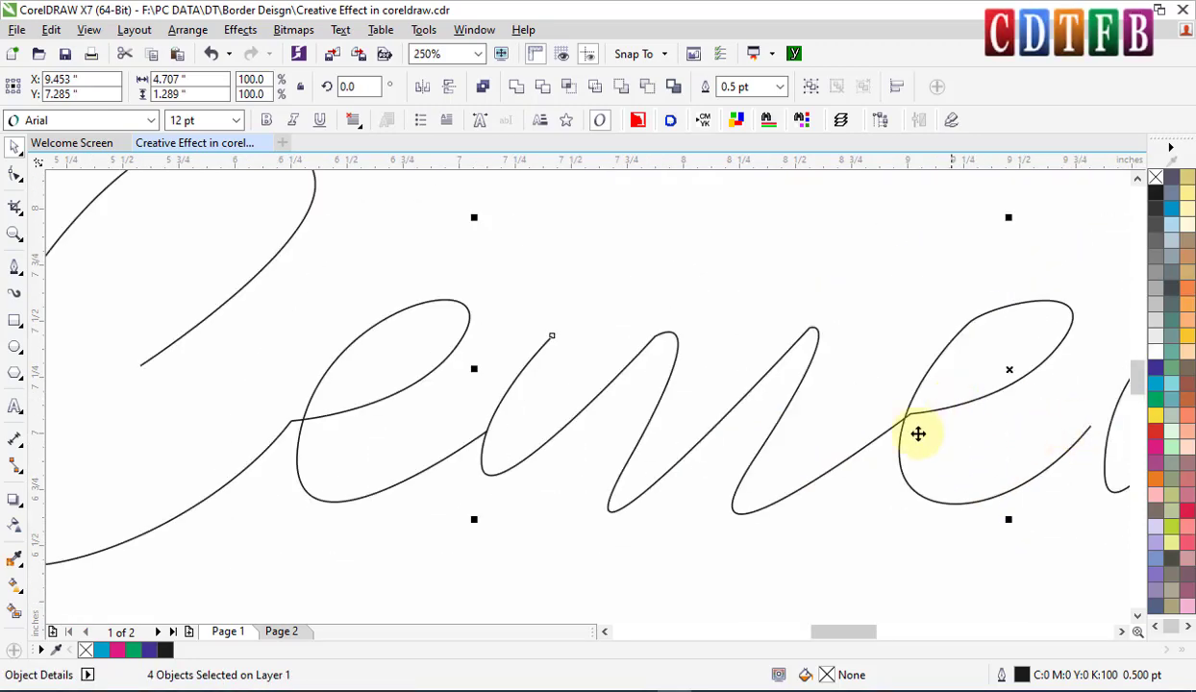
drag(835, 633, 870, 632)
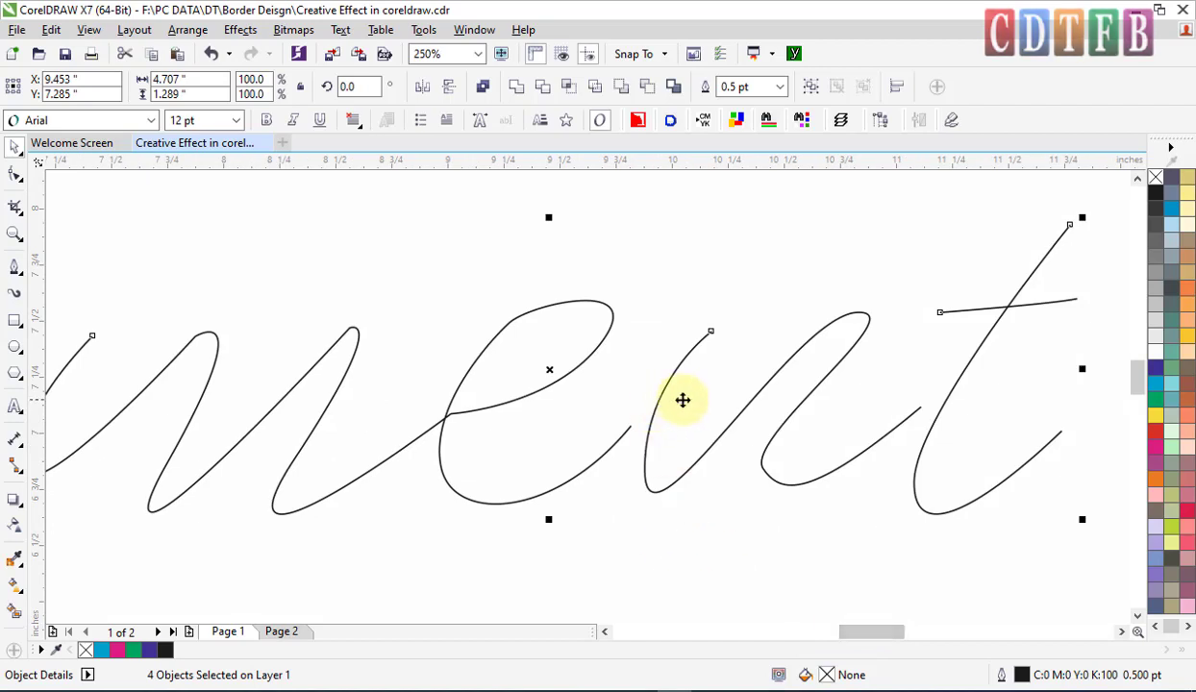
shift+click(623, 433)
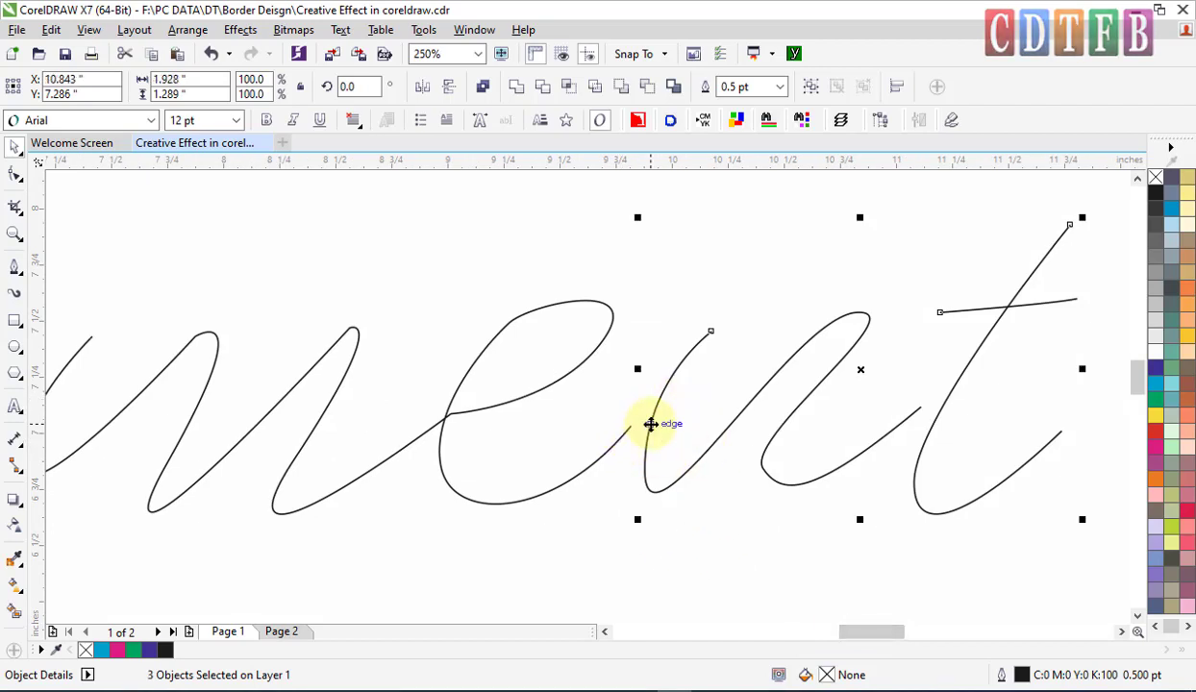
drag(651, 424, 636, 425)
Step: Move the t's stem and crossbar together so the stem touches the n's exit end
shift+click(635, 417)
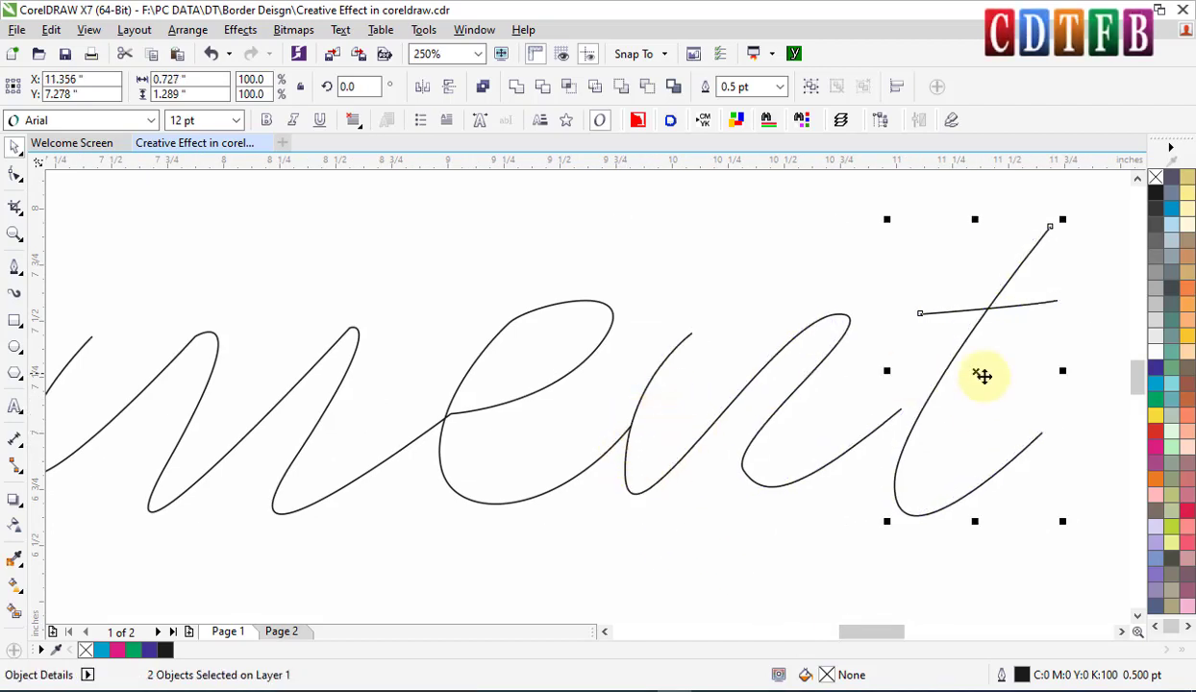
drag(926, 405, 902, 405)
scroll(892, 430, down, 2)
click(1042, 419)
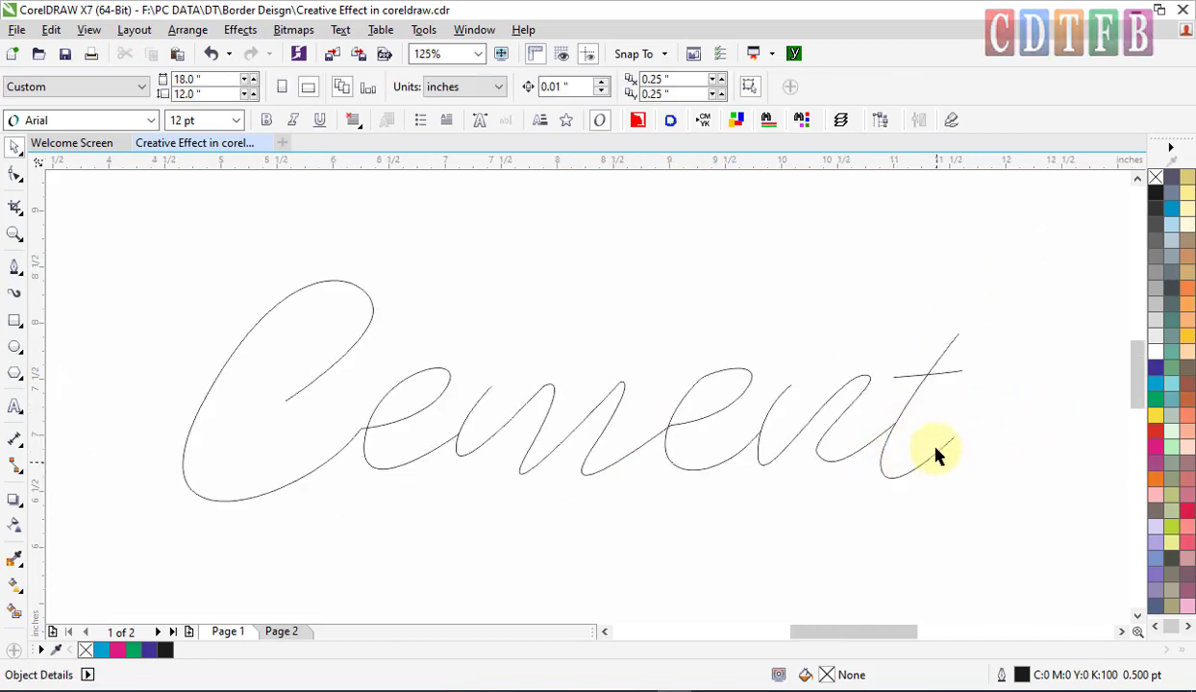
Step: Select all six centre paths of the word and weld them into a single curve
drag(115, 208, 1011, 513)
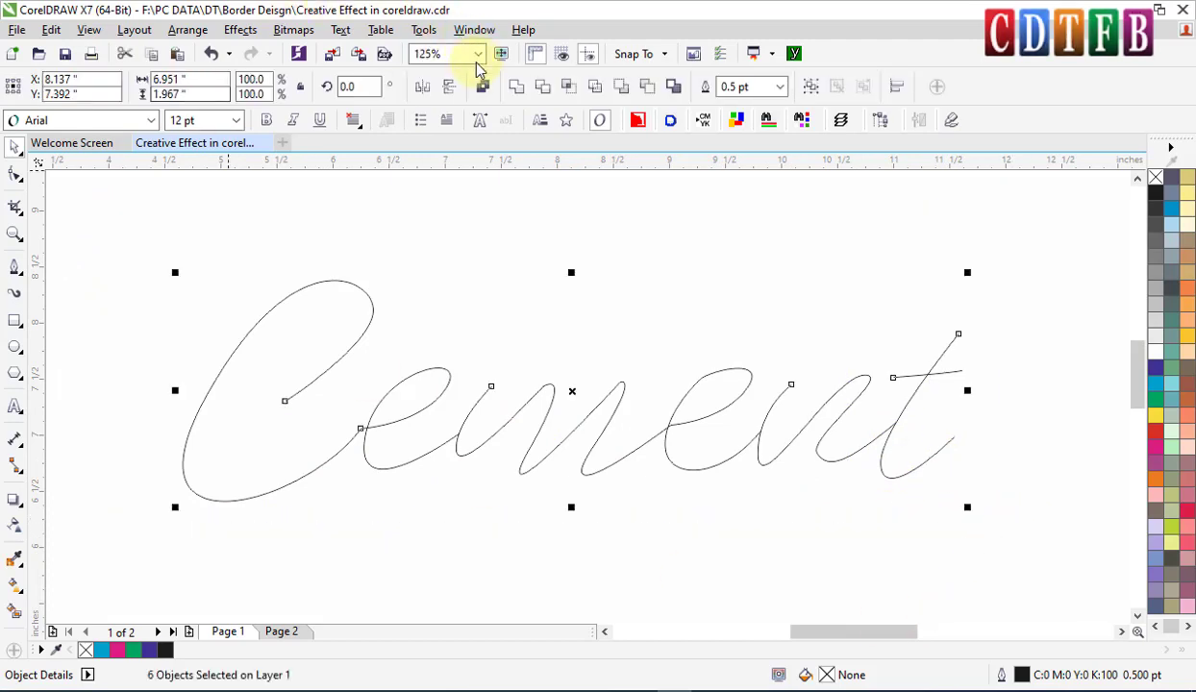
click(517, 94)
click(500, 322)
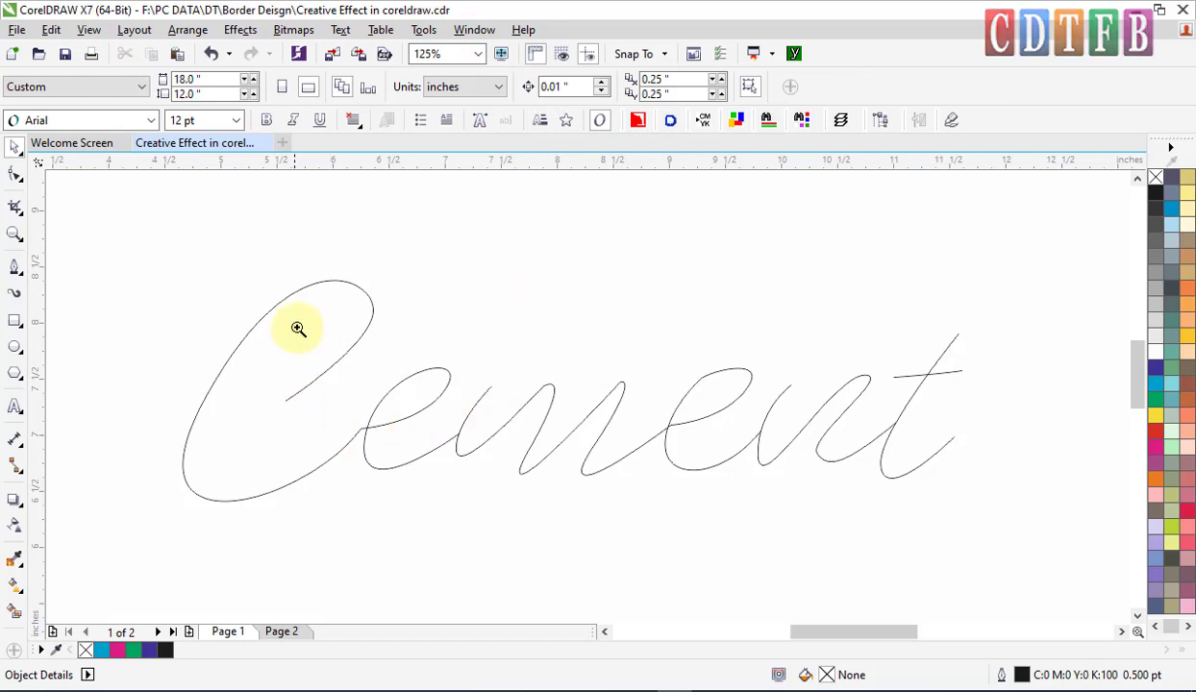
Step: Join the C's end node and the first e's start node into one node with the Shape tool
drag(298, 329, 508, 508)
drag(388, 361, 589, 516)
scroll(575, 363, up, 5)
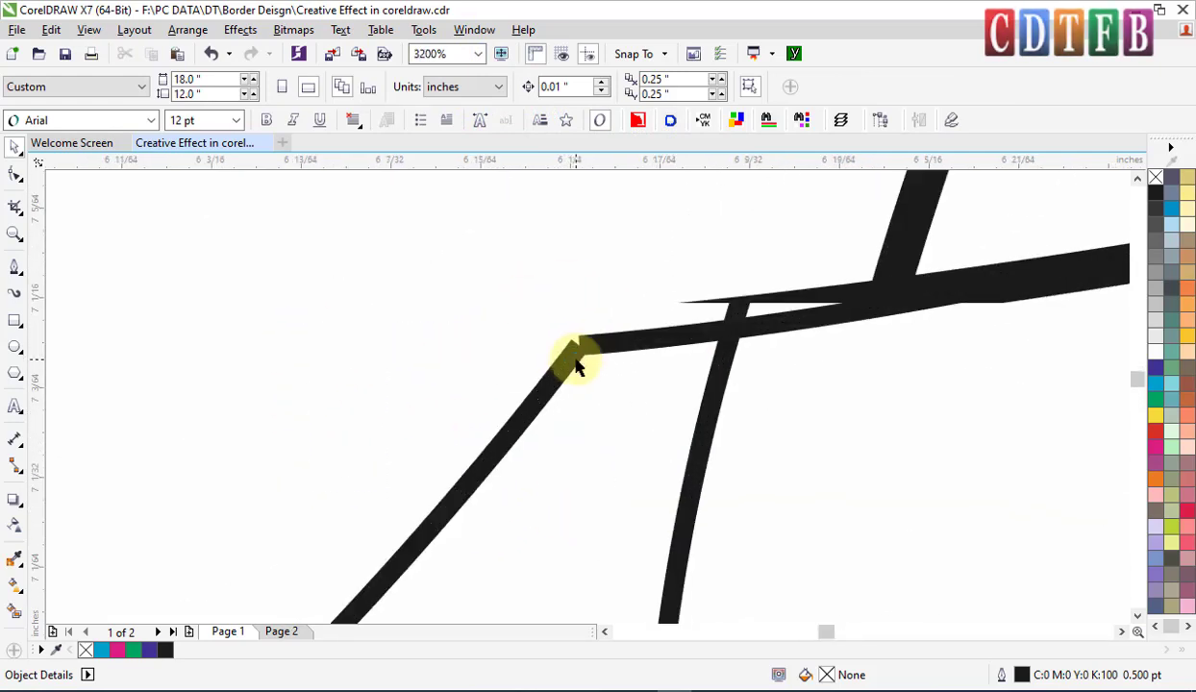
scroll(625, 358, down, 3)
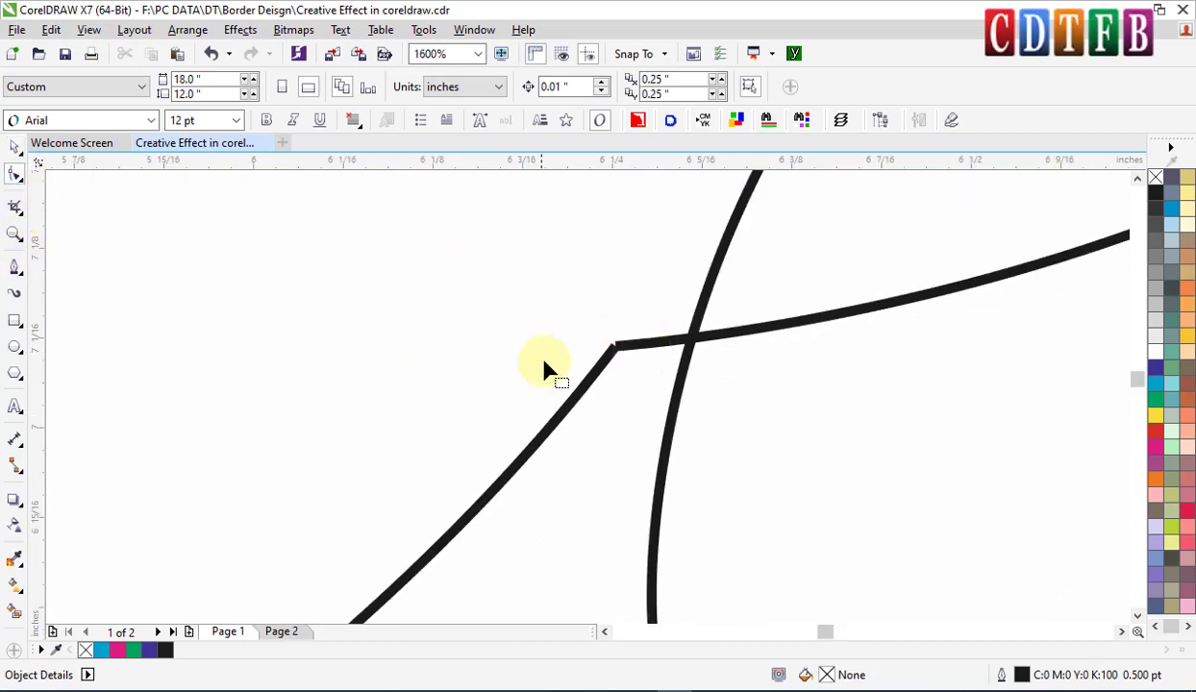
click(627, 344)
drag(591, 310, 635, 378)
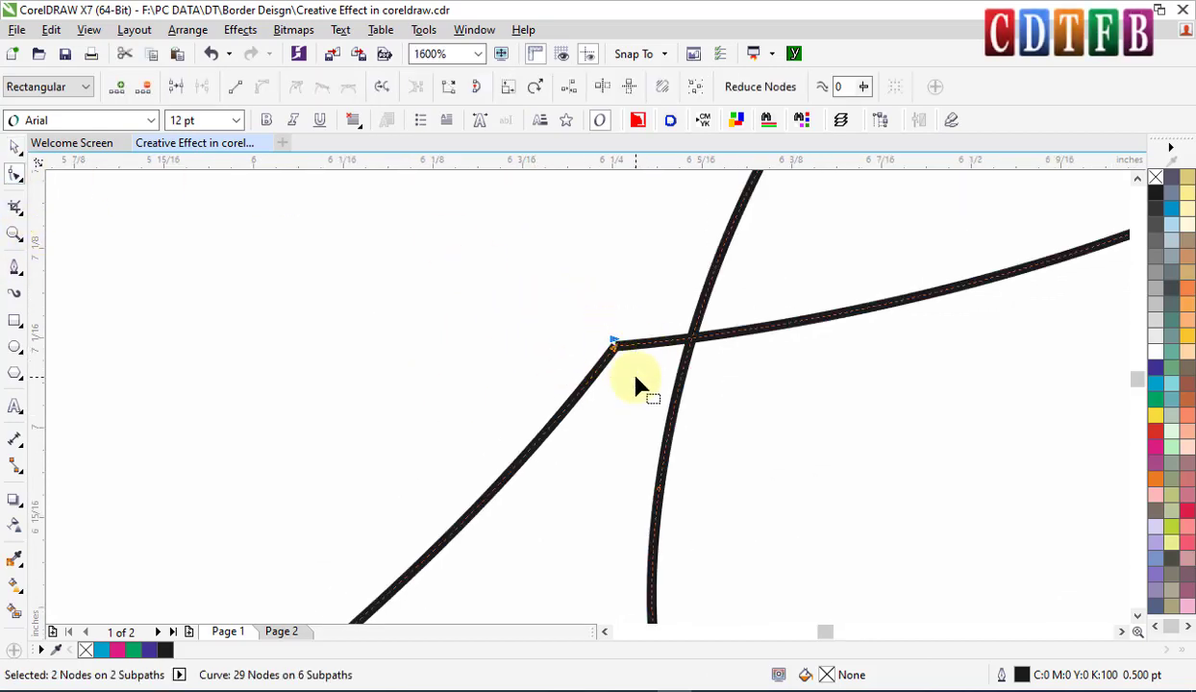
click(179, 94)
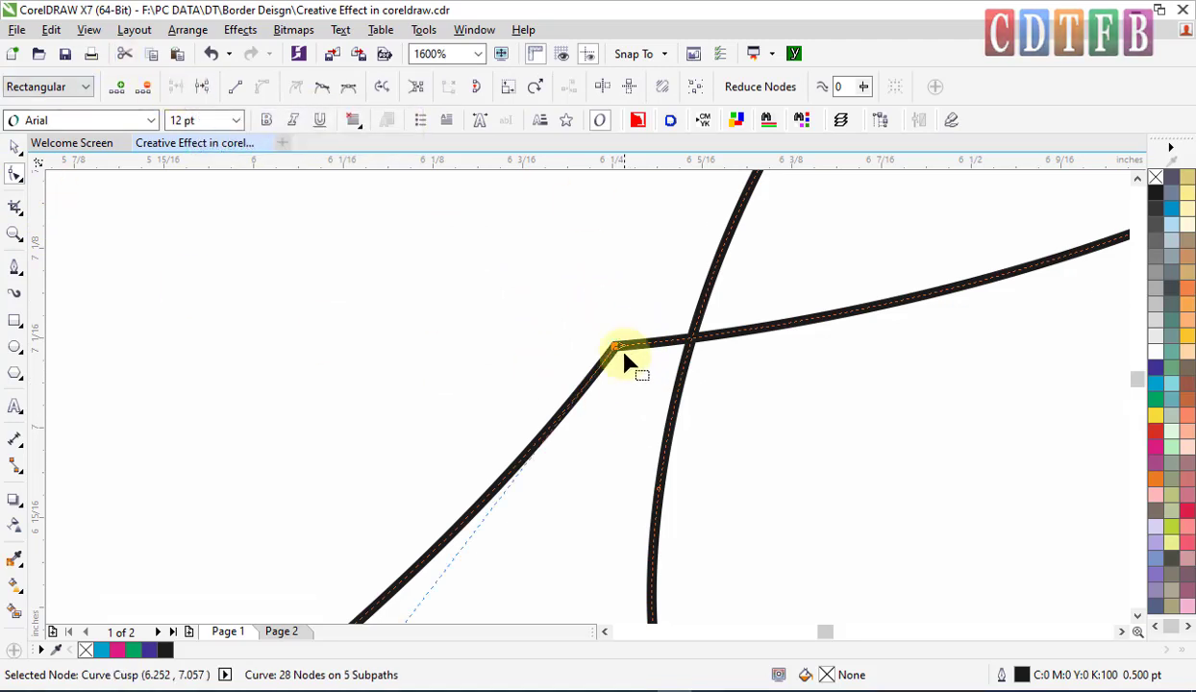
scroll(630, 351, up, 5)
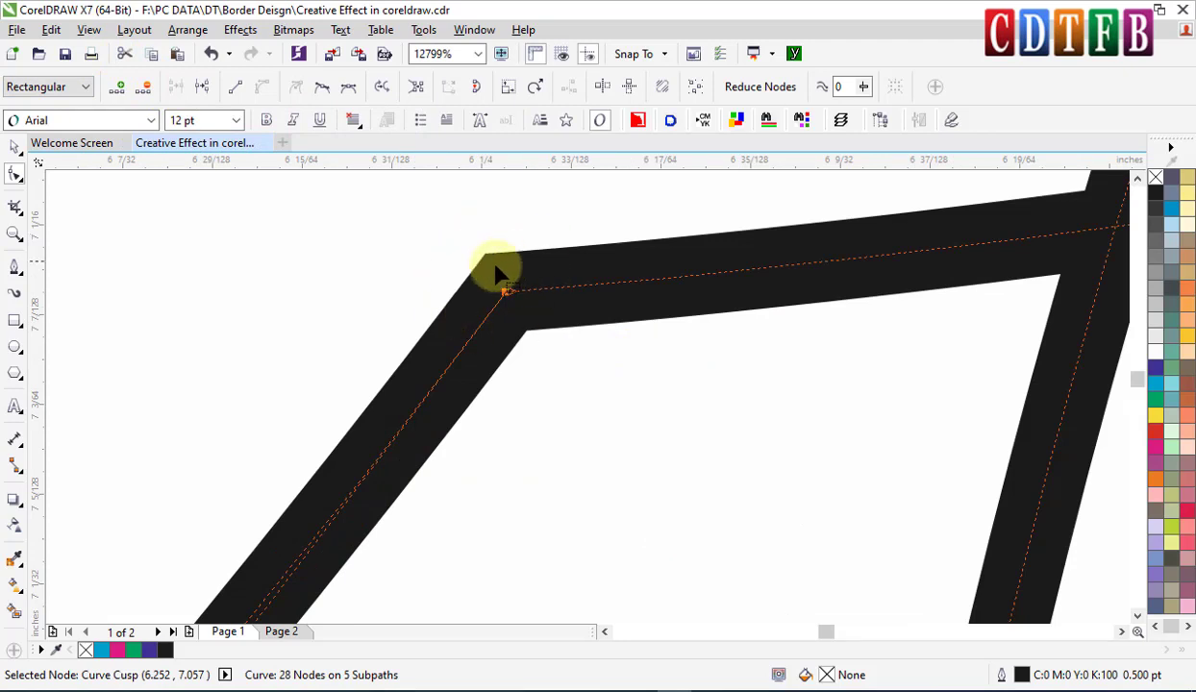
scroll(510, 288, down, 4)
scroll(512, 288, down, 1)
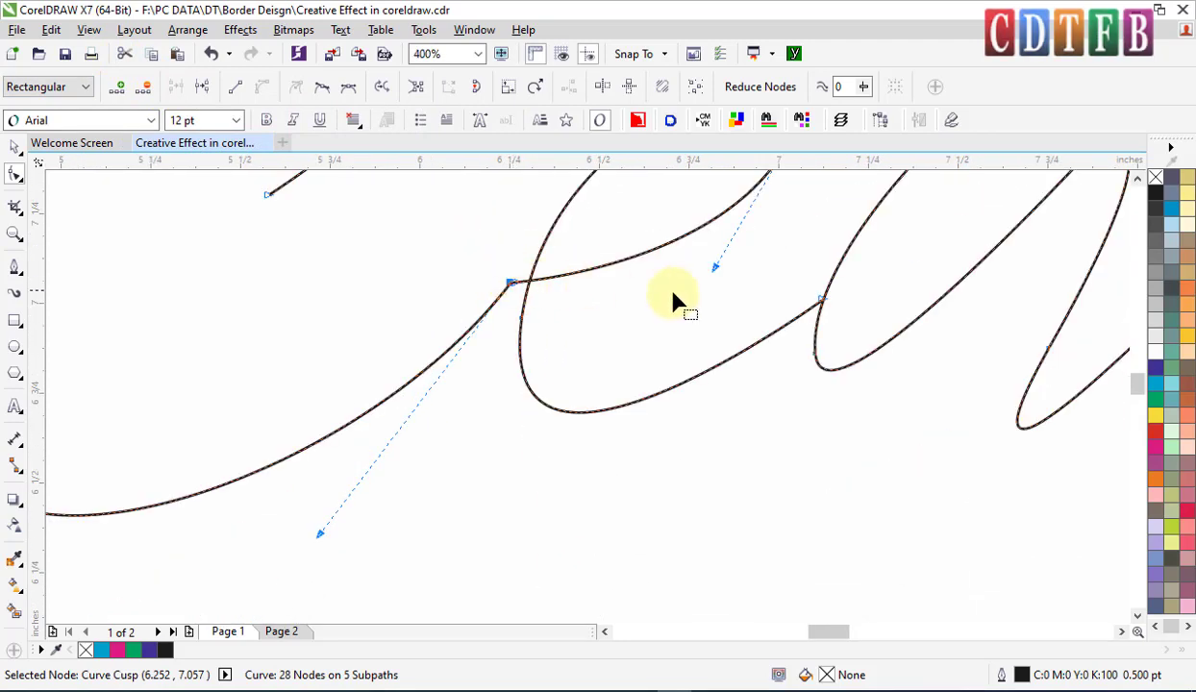
Step: Join the first e's exit end node with the start node of the m's first stroke
scroll(860, 299, up, 3)
drag(484, 321, 589, 386)
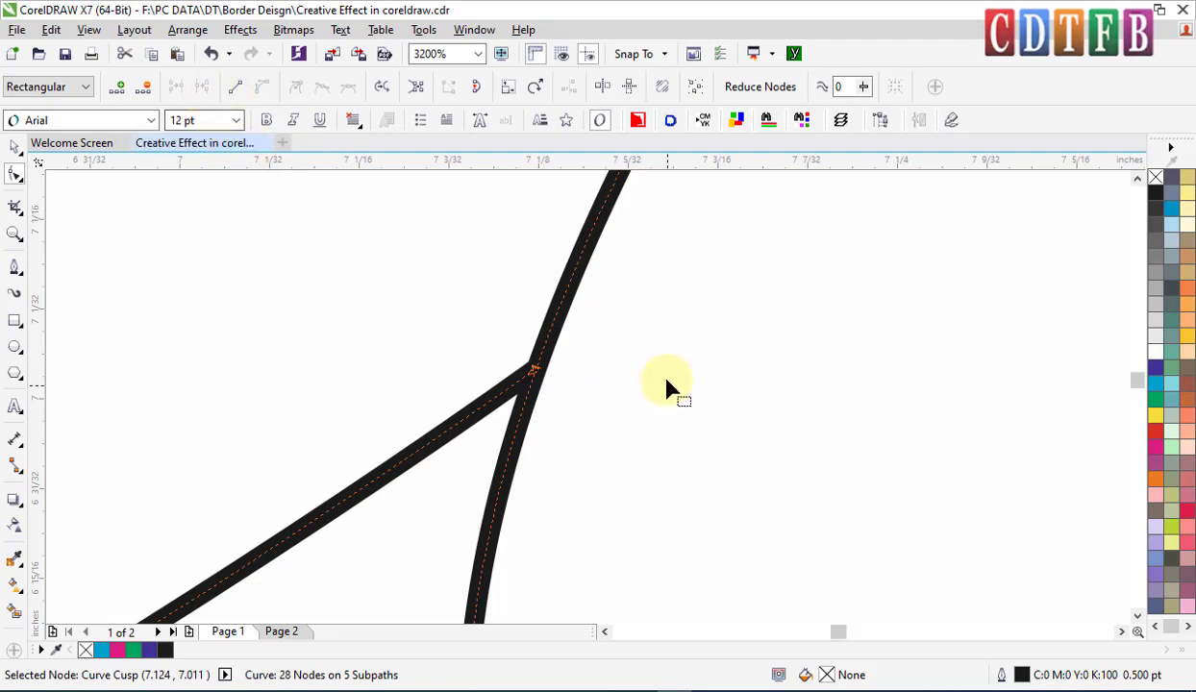
scroll(670, 388, down, 3)
drag(785, 197, 627, 382)
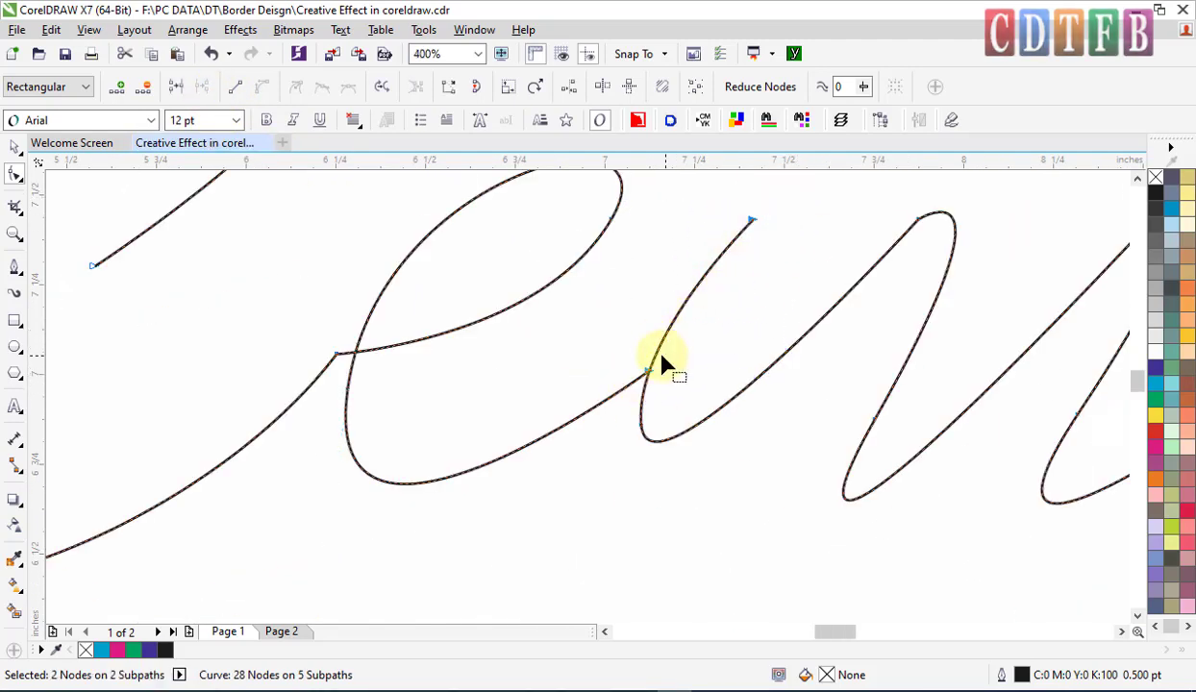
click(176, 86)
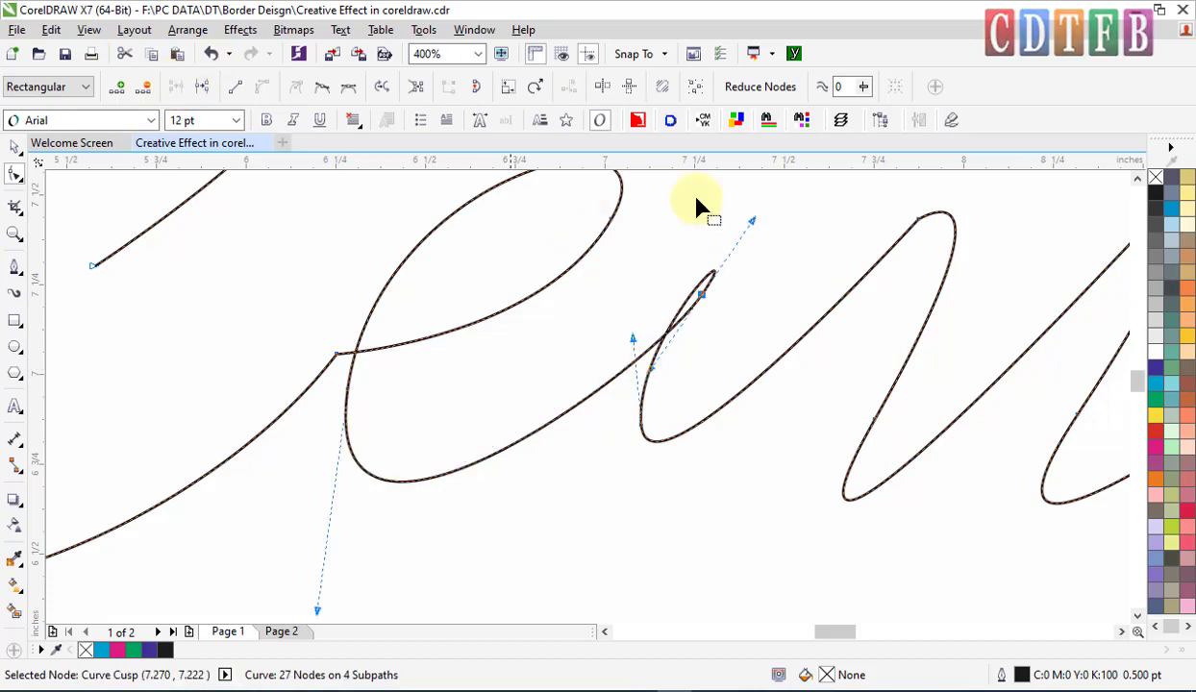
scroll(750, 287, down, 1)
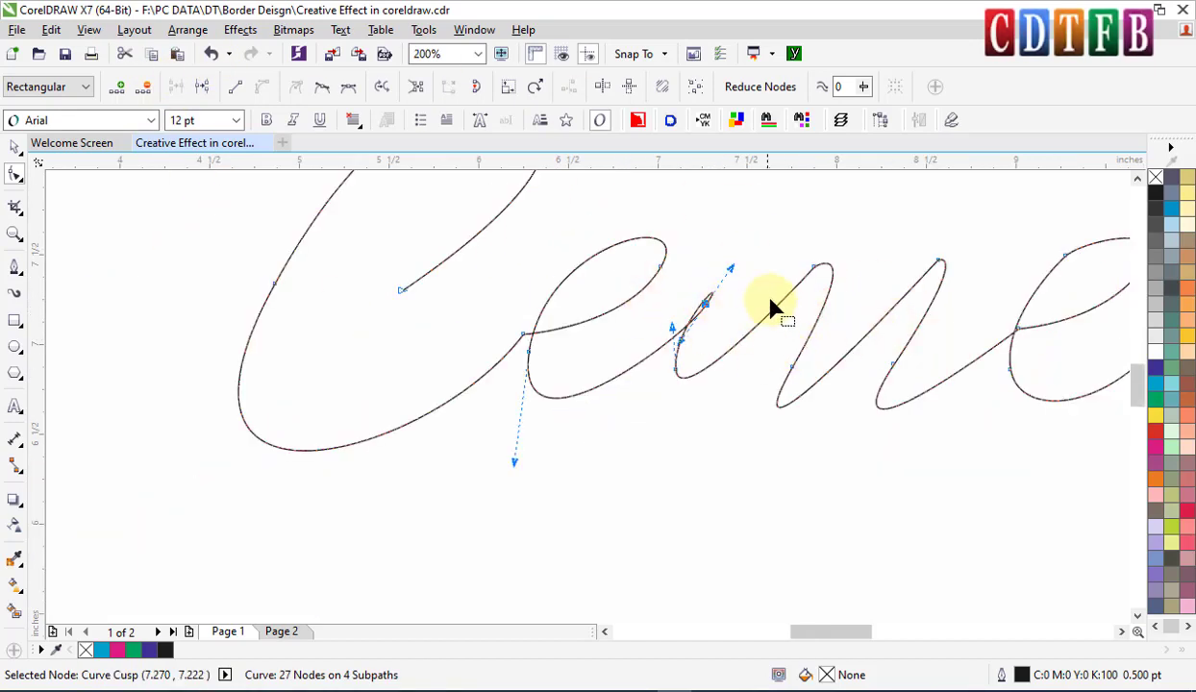
Step: Join the second e's exit end node with the start node of the n's first stroke
scroll(969, 361, right, 1)
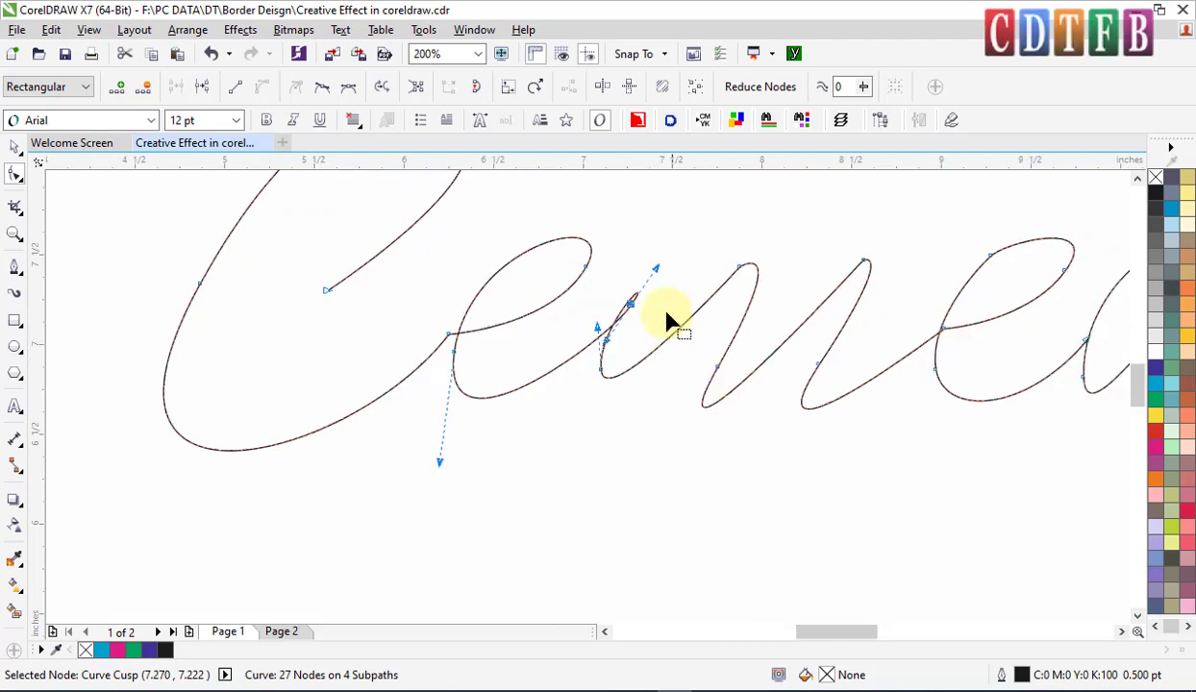
scroll(750, 350, right, 3)
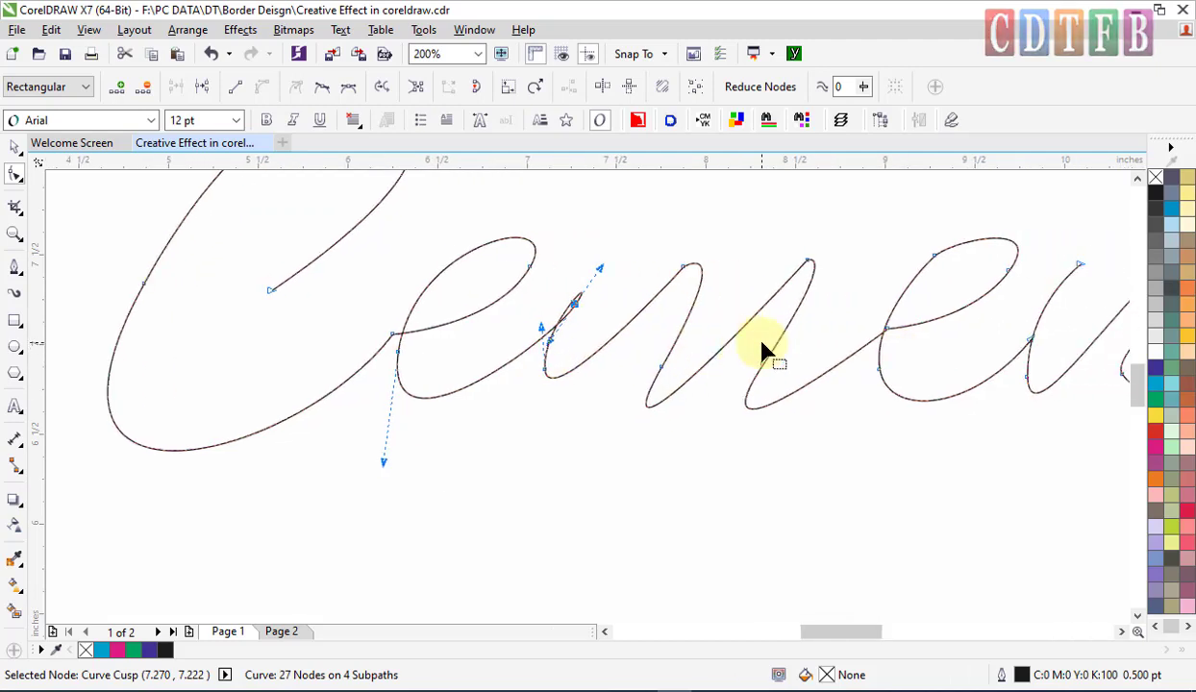
scroll(771, 333, up, 2)
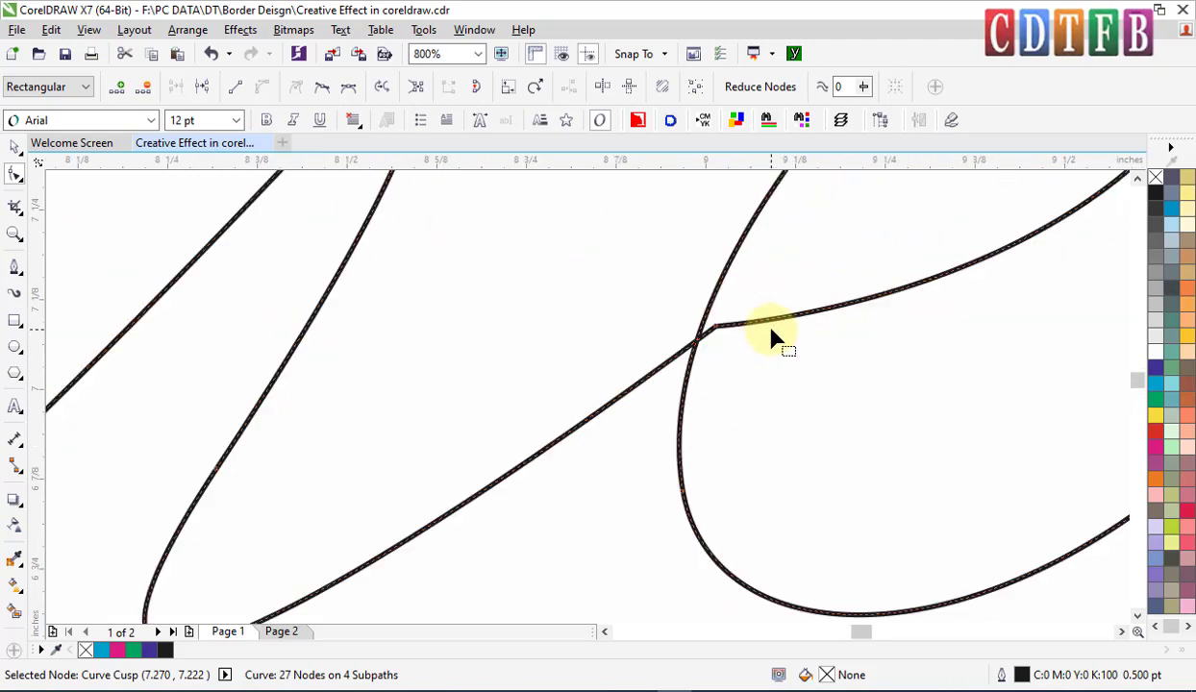
drag(673, 302, 753, 375)
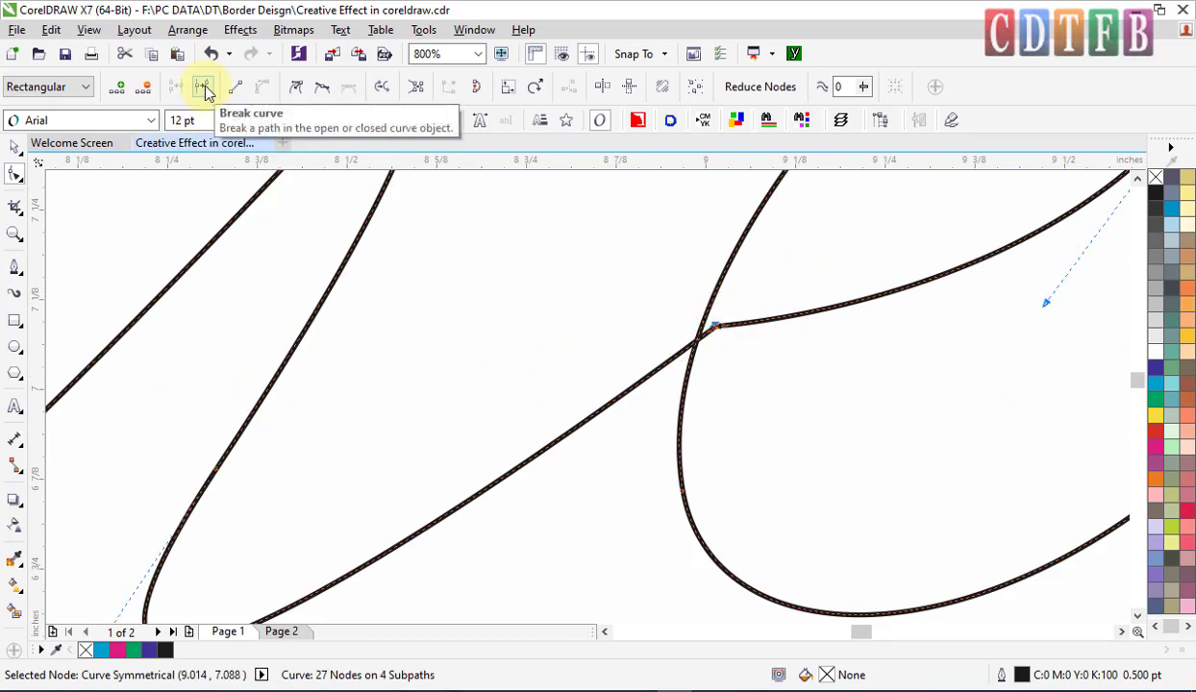
scroll(623, 310, down, 2)
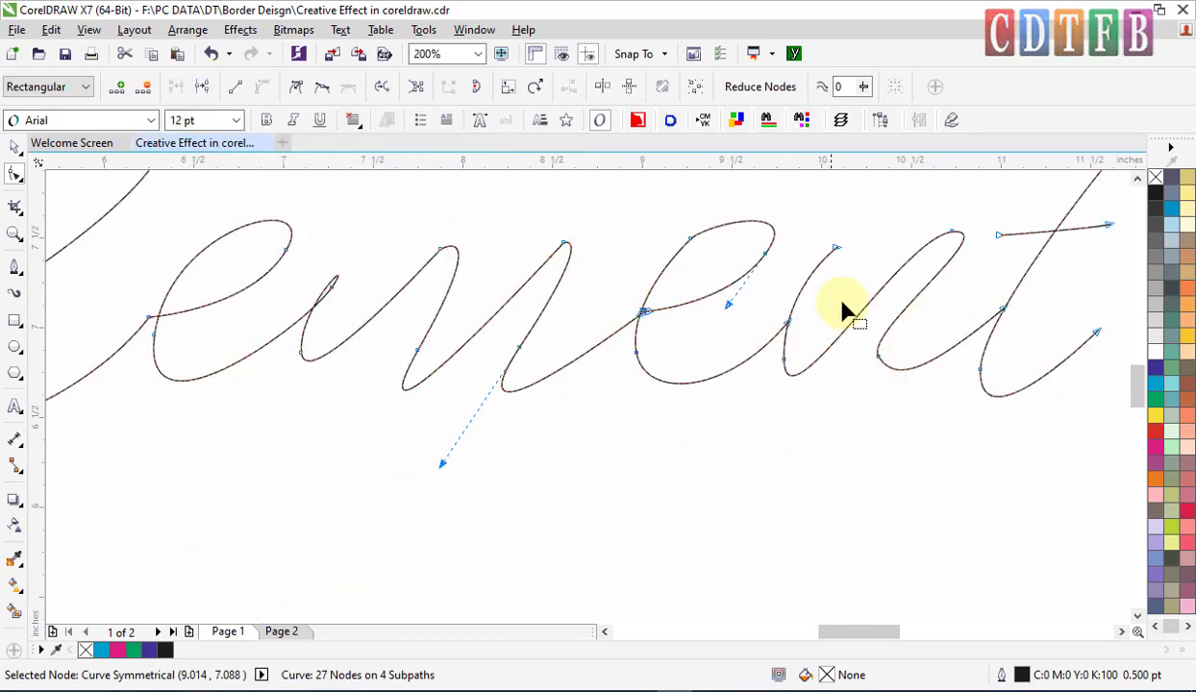
drag(774, 312, 801, 339)
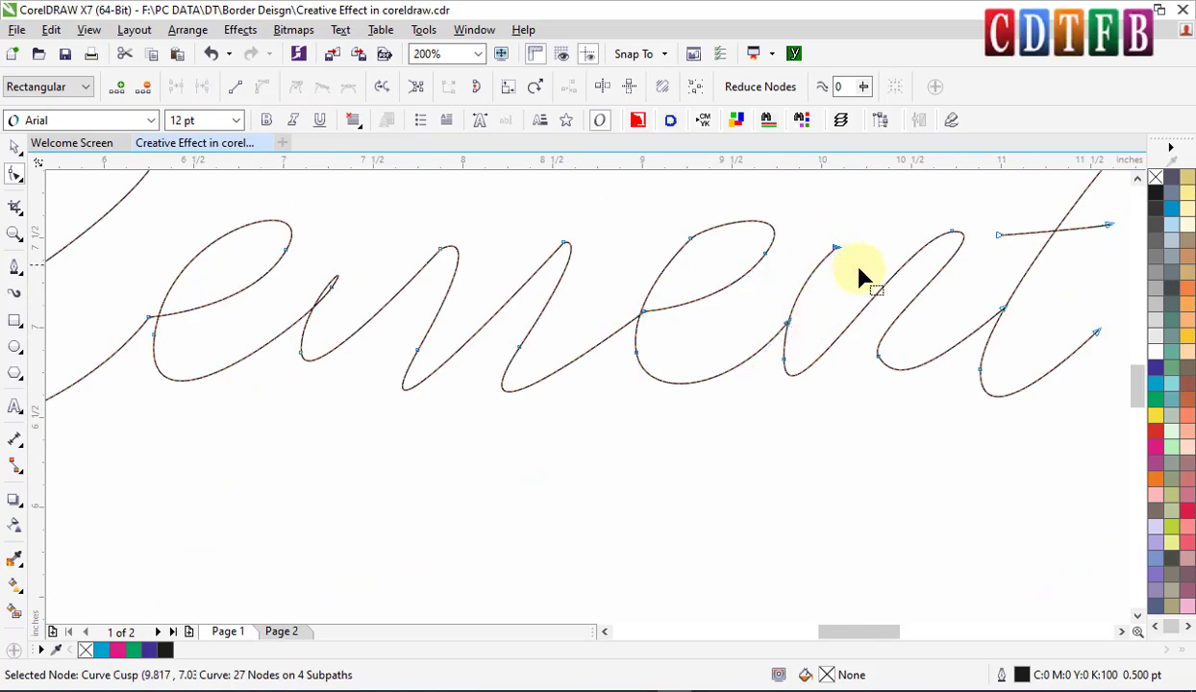
click(178, 88)
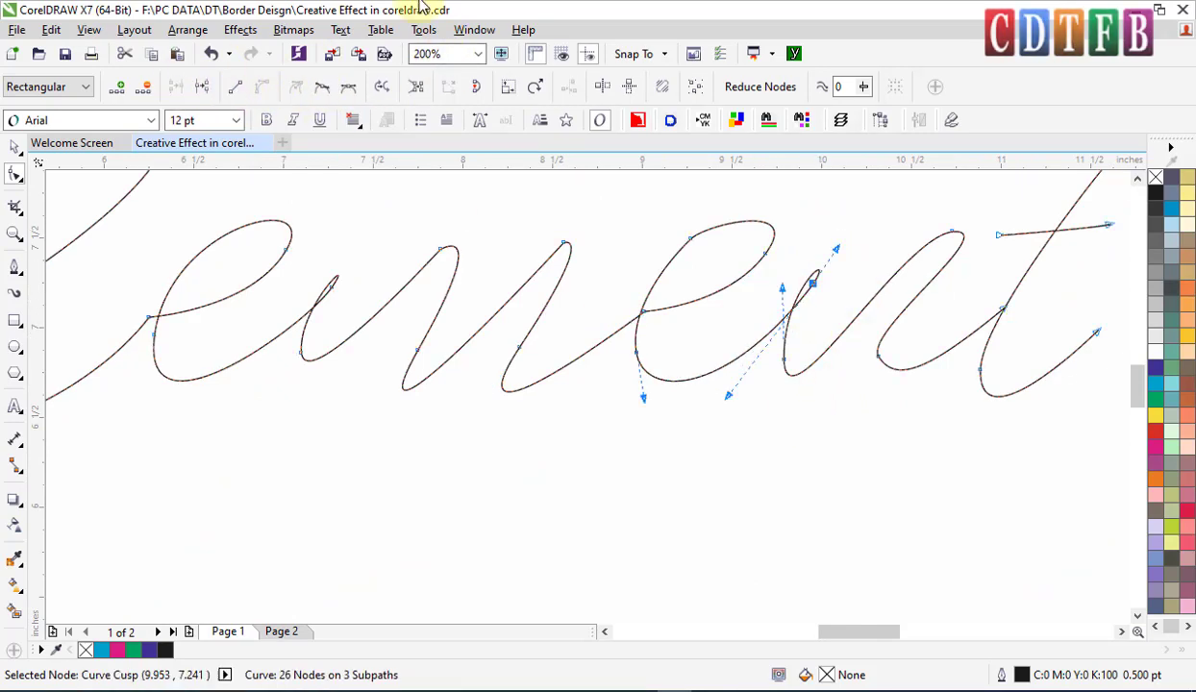
click(866, 318)
Step: Join the n's exit end node with the top node of the t's stem and move the merged node farther up the stem
scroll(865, 317, right, 1)
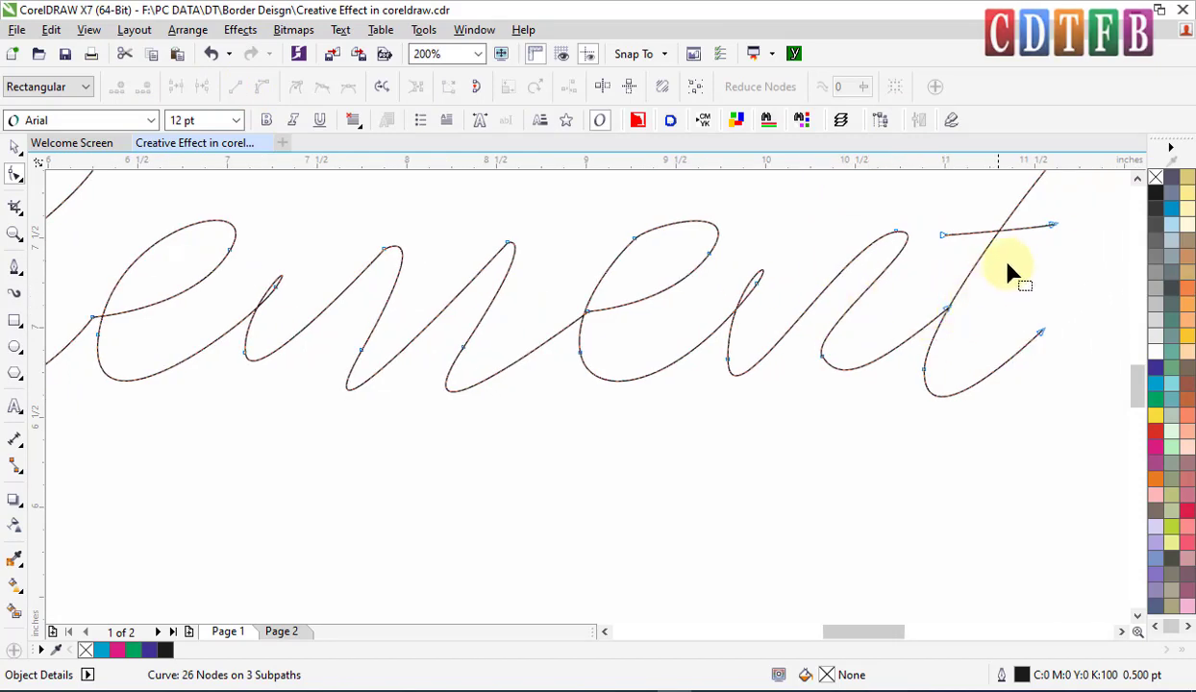
scroll(1008, 262, up, 2)
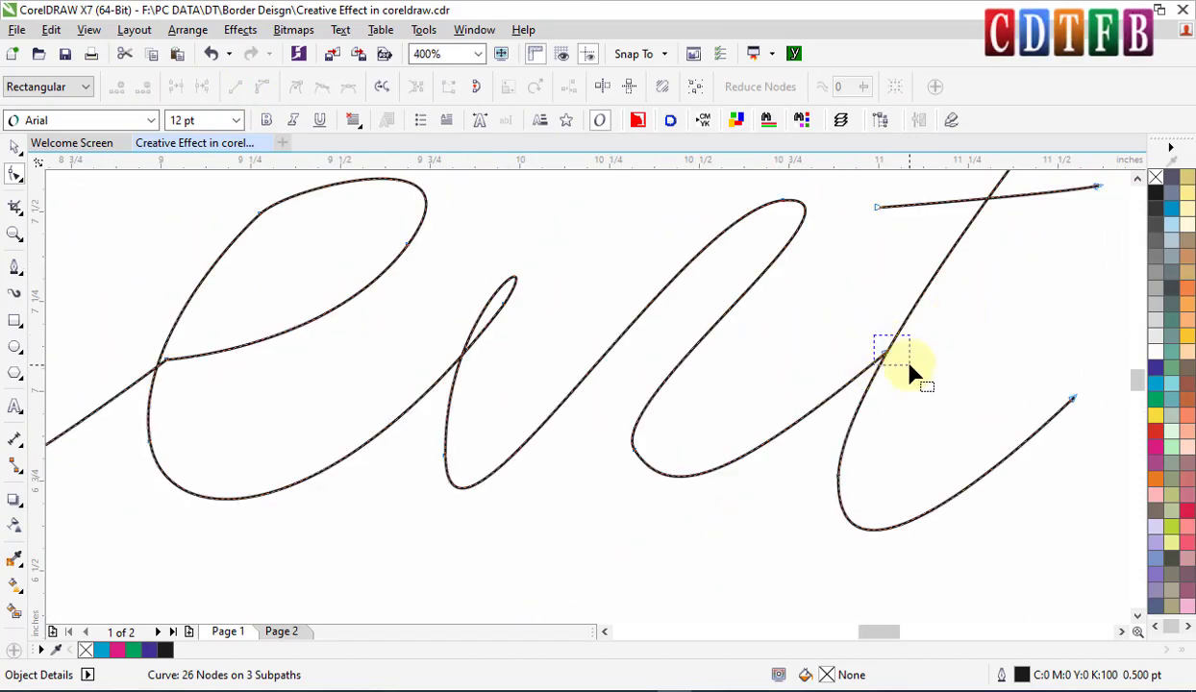
drag(909, 366, 910, 368)
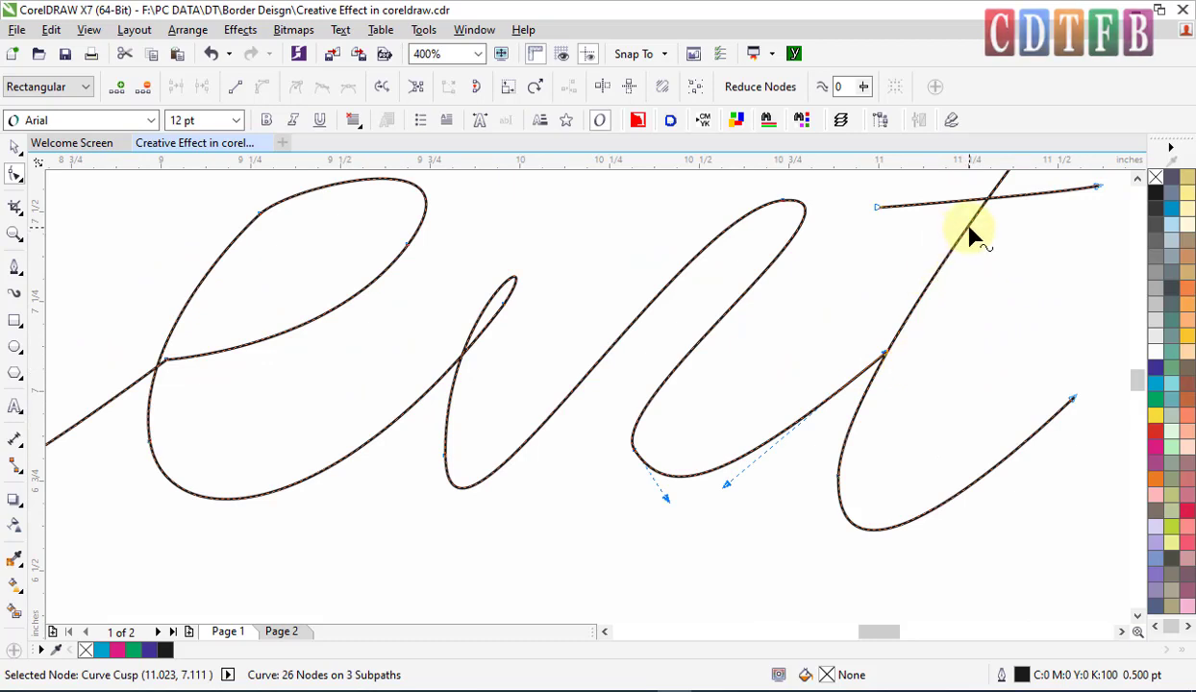
scroll(972, 235, down, 2)
scroll(994, 199, up, 2)
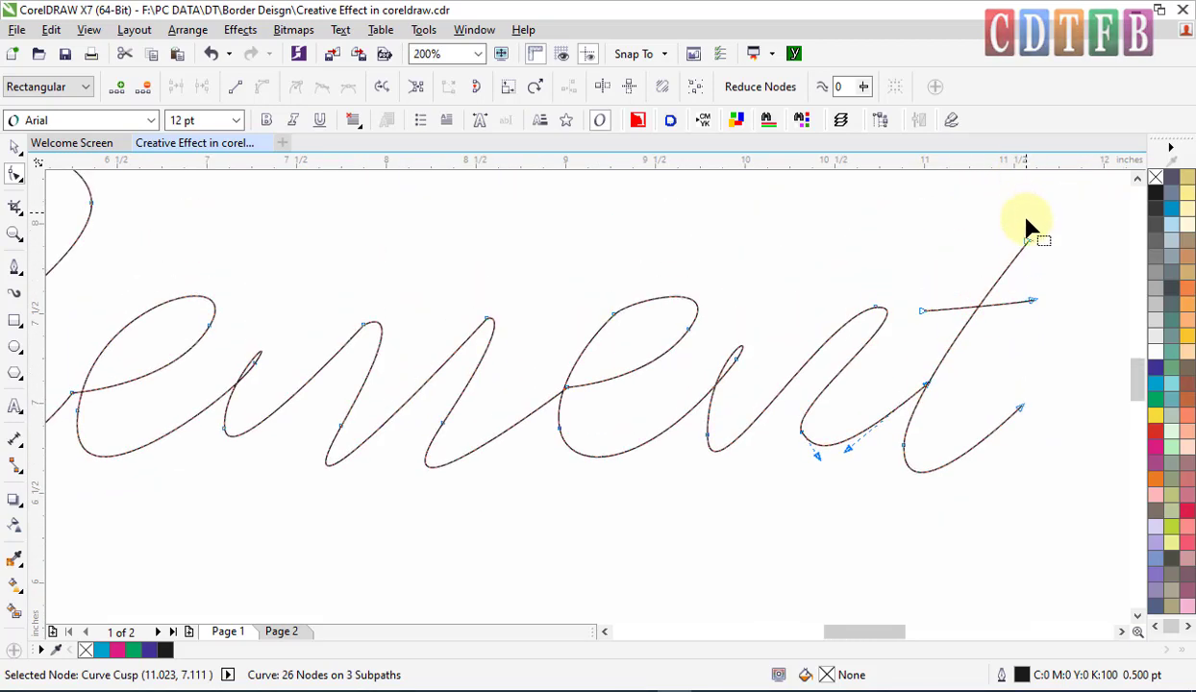
drag(1024, 228, 1037, 271)
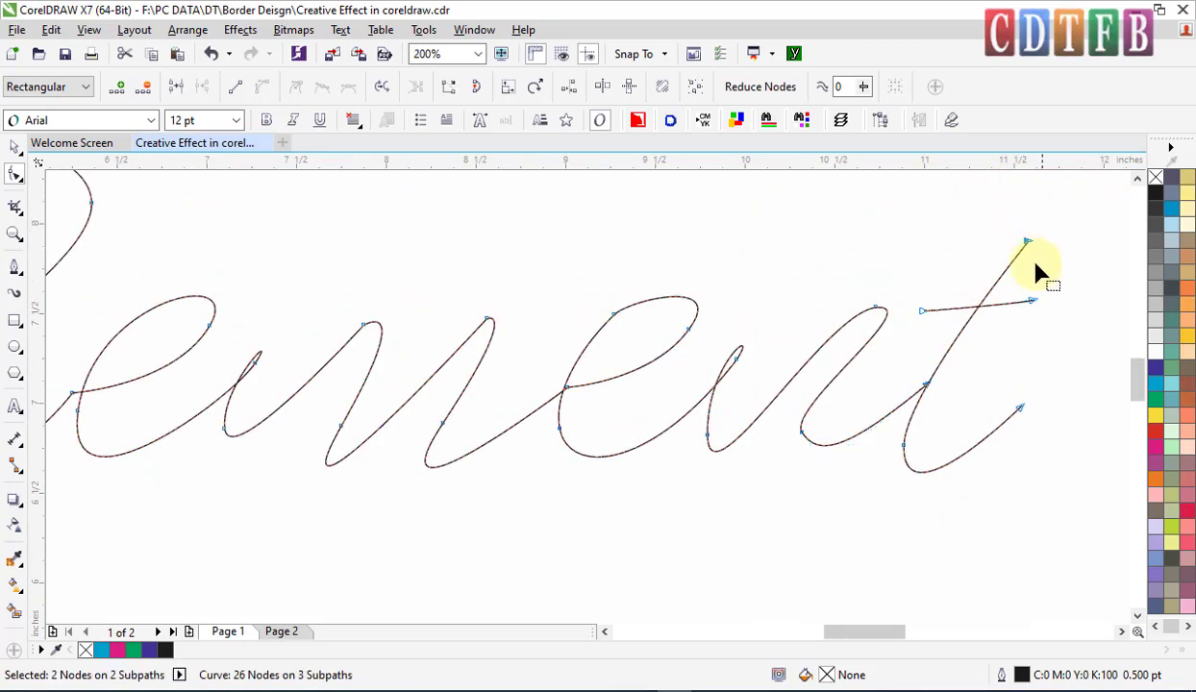
click(177, 89)
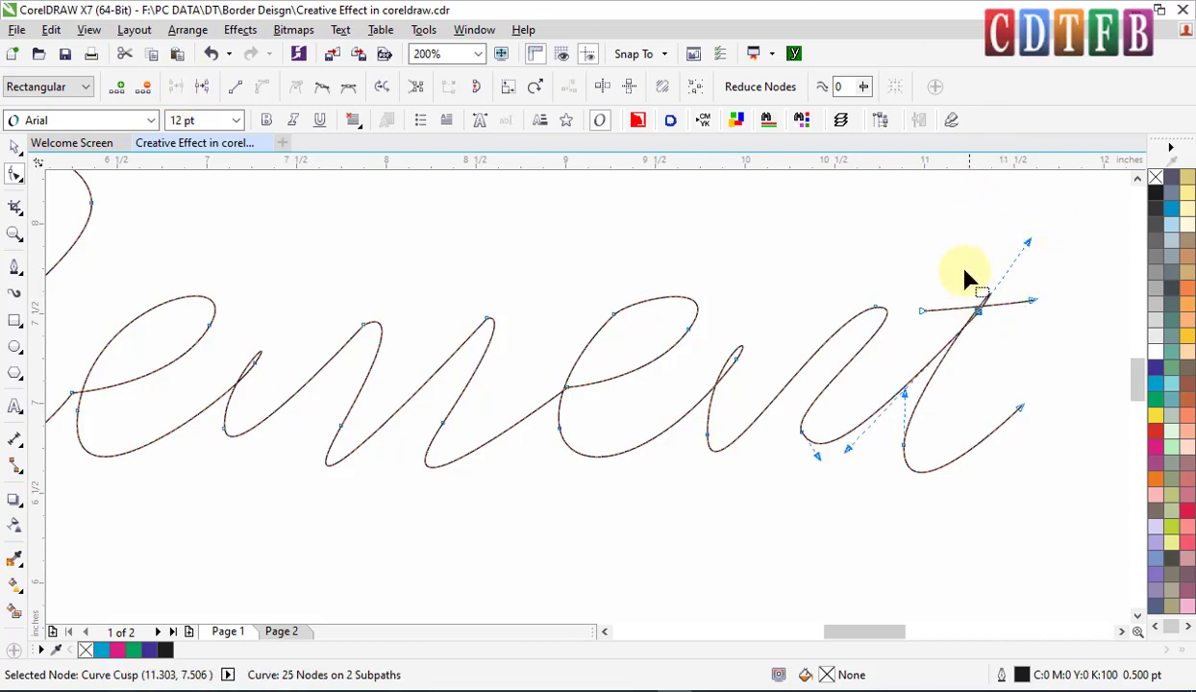
drag(980, 317, 998, 299)
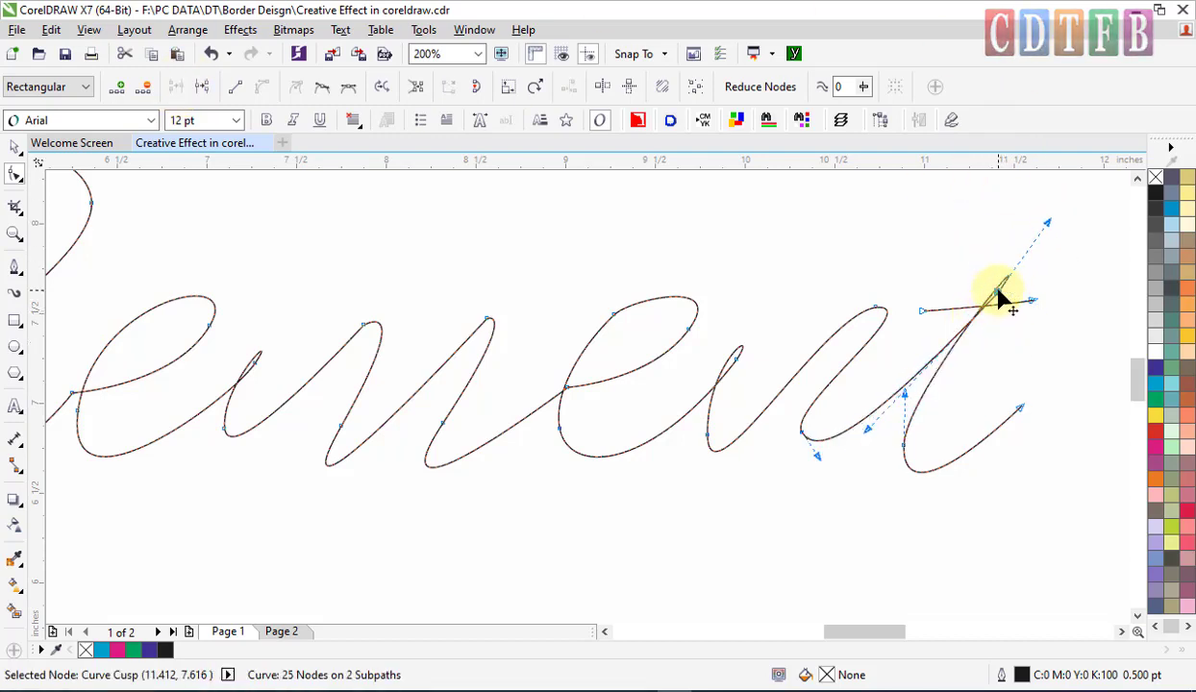
Step: Undo the node move at the t and the end-node joins made at the t, n and m
key(ctrl+z)
key(ctrl+z)
key(ctrl+z)
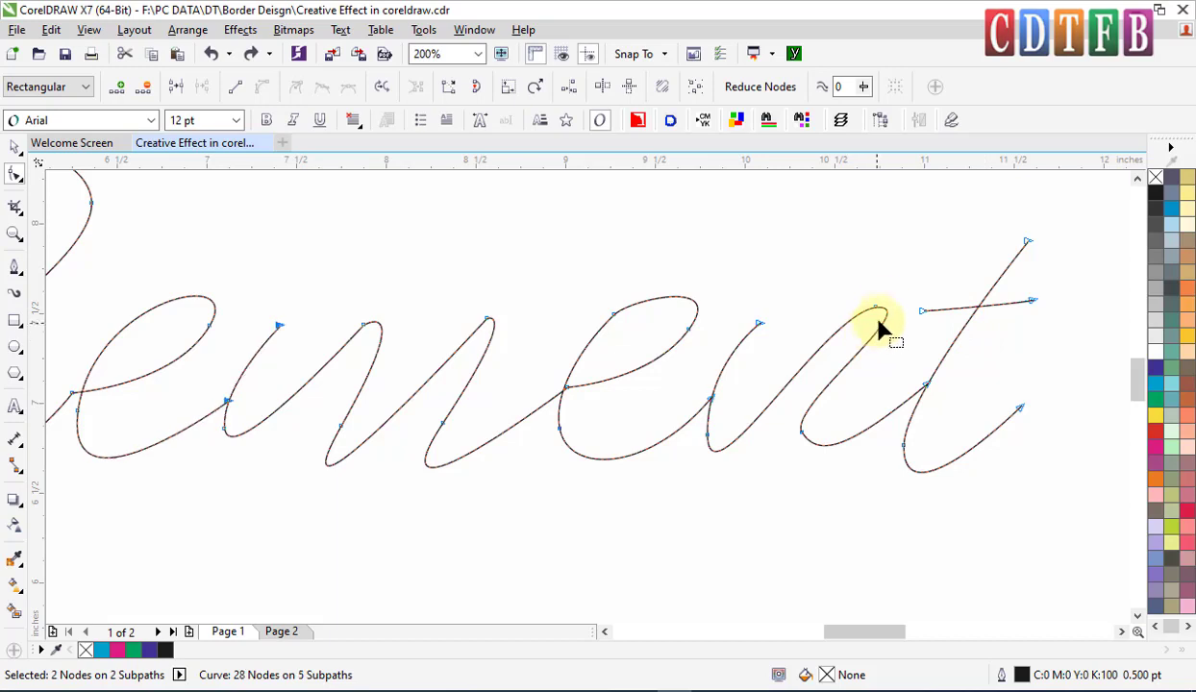
Step: Add a node close to the first e's exit end and another on the m's first stroke just above their junction
scroll(588, 316, down, 1)
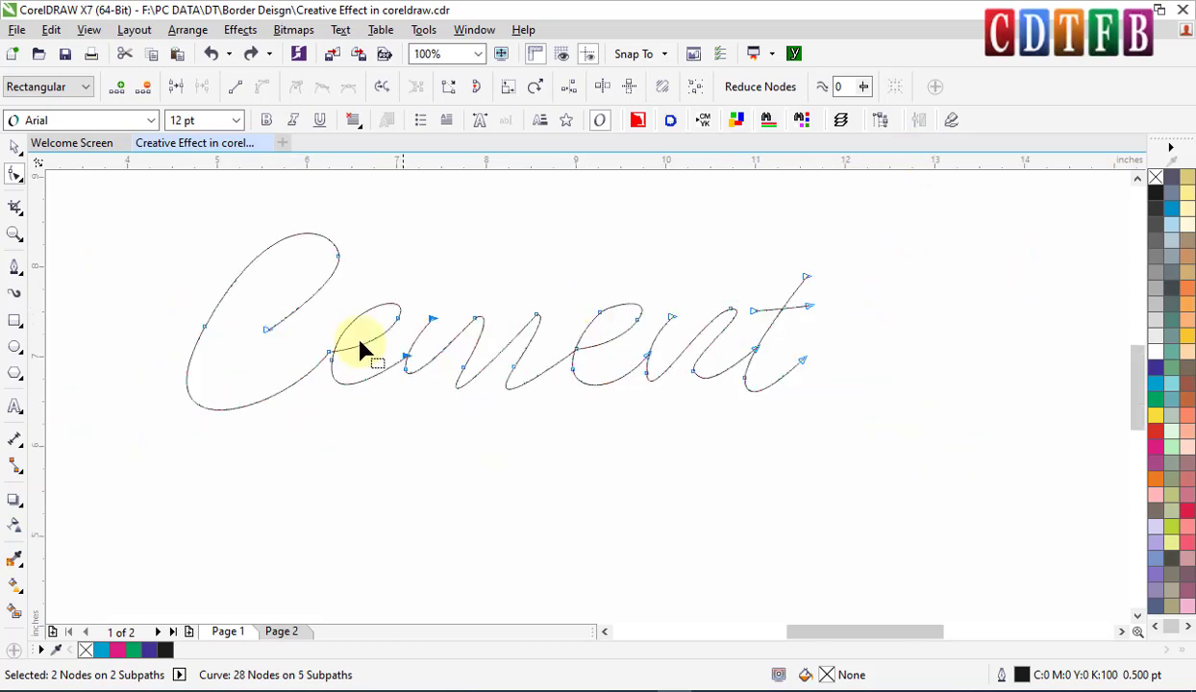
scroll(452, 367, up, 2)
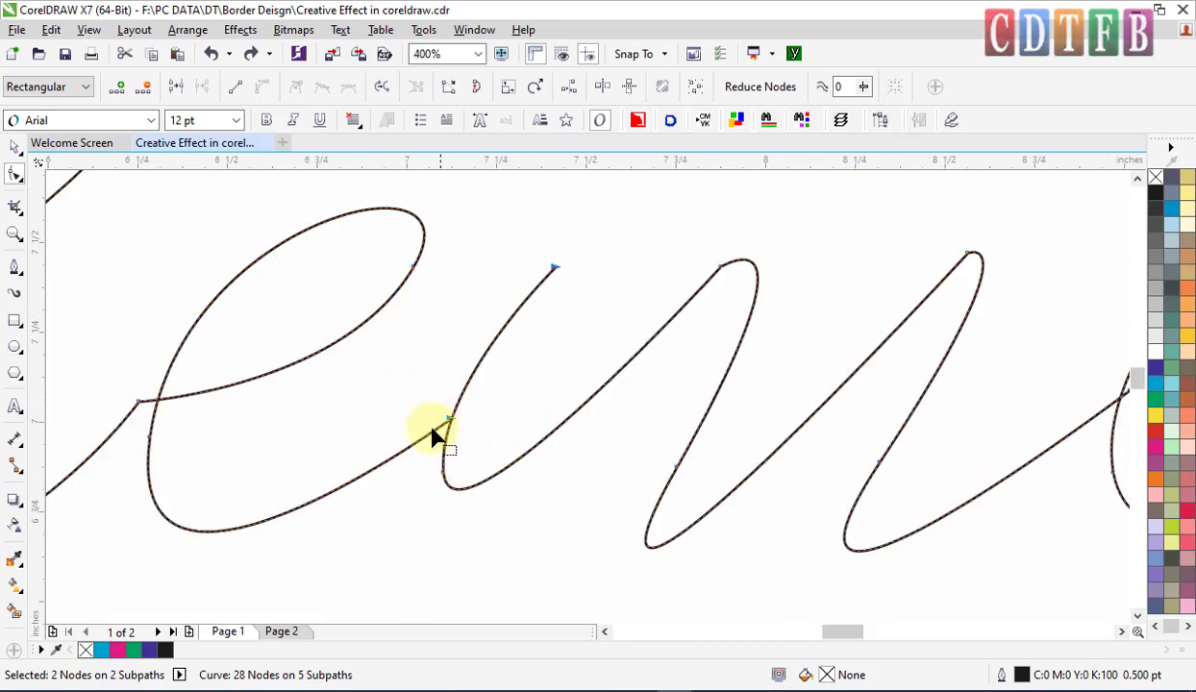
key(space)
key(space)
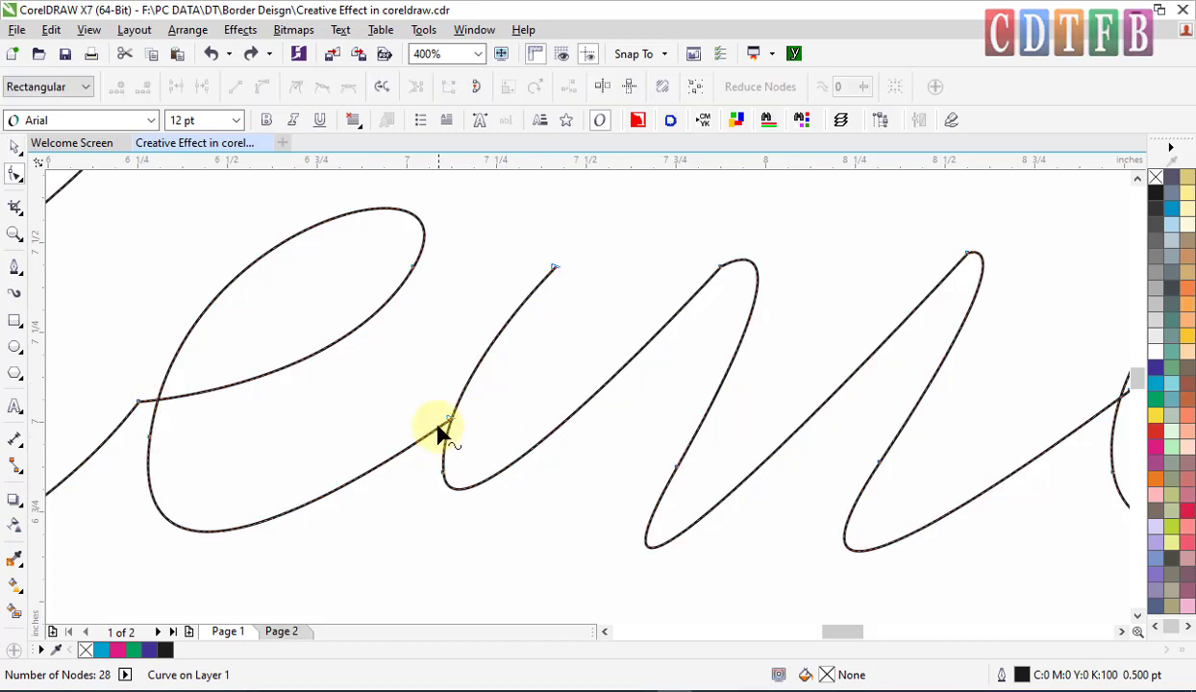
scroll(450, 427, up, 2)
double_click(451, 415)
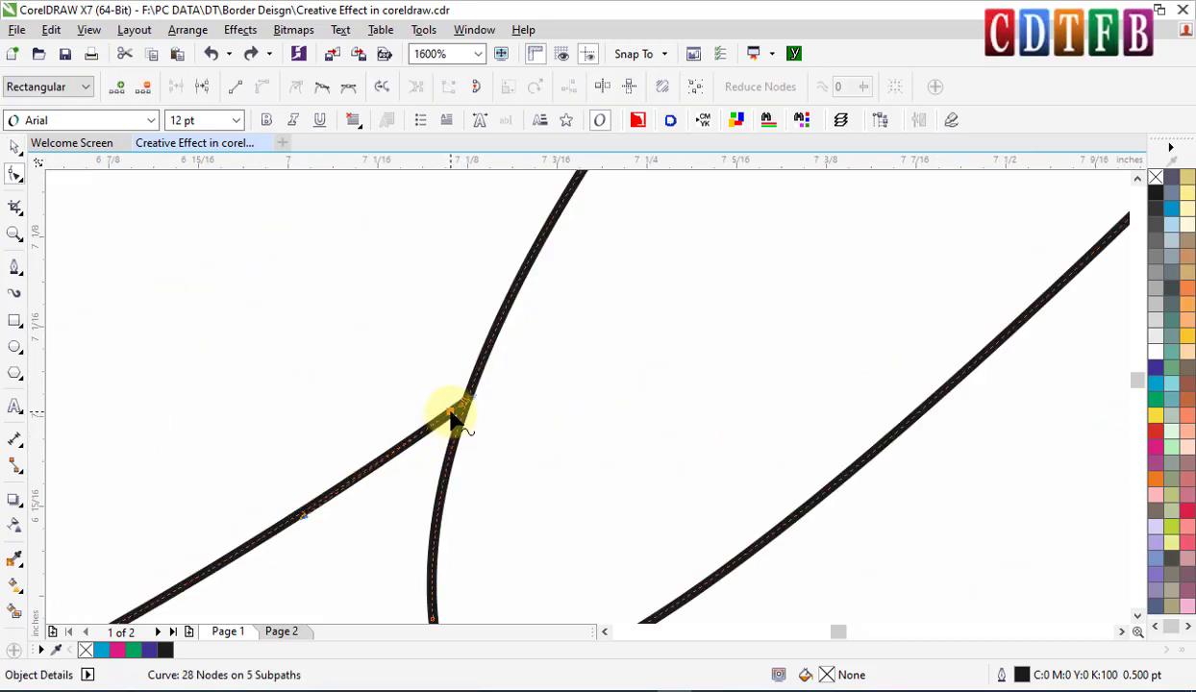
double_click(474, 378)
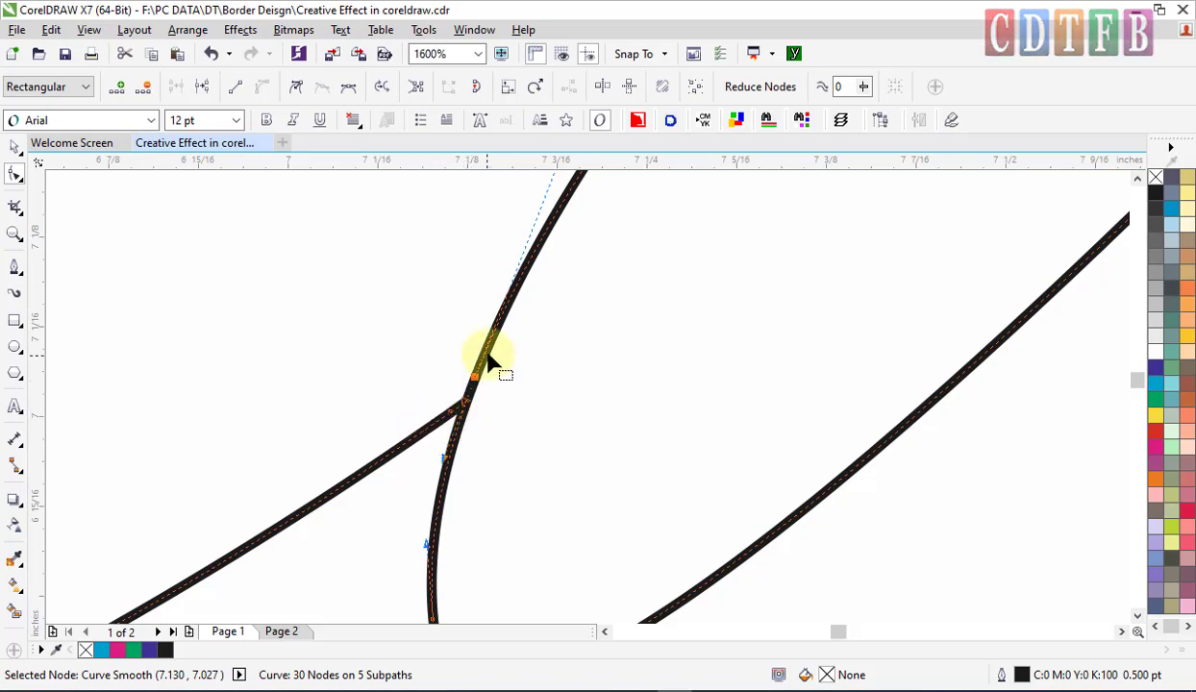
Step: Break the curve at the new node on the m's first stroke, just above the junction with the e
drag(455, 360, 500, 389)
scroll(521, 321, down, 2)
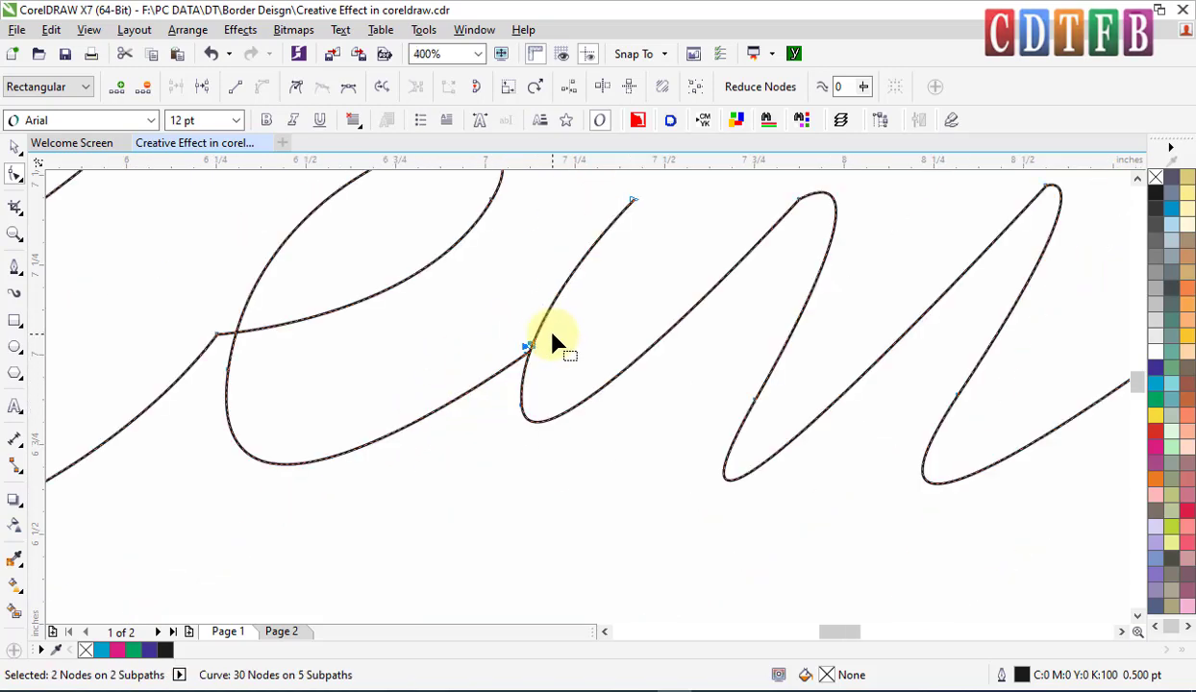
click(203, 89)
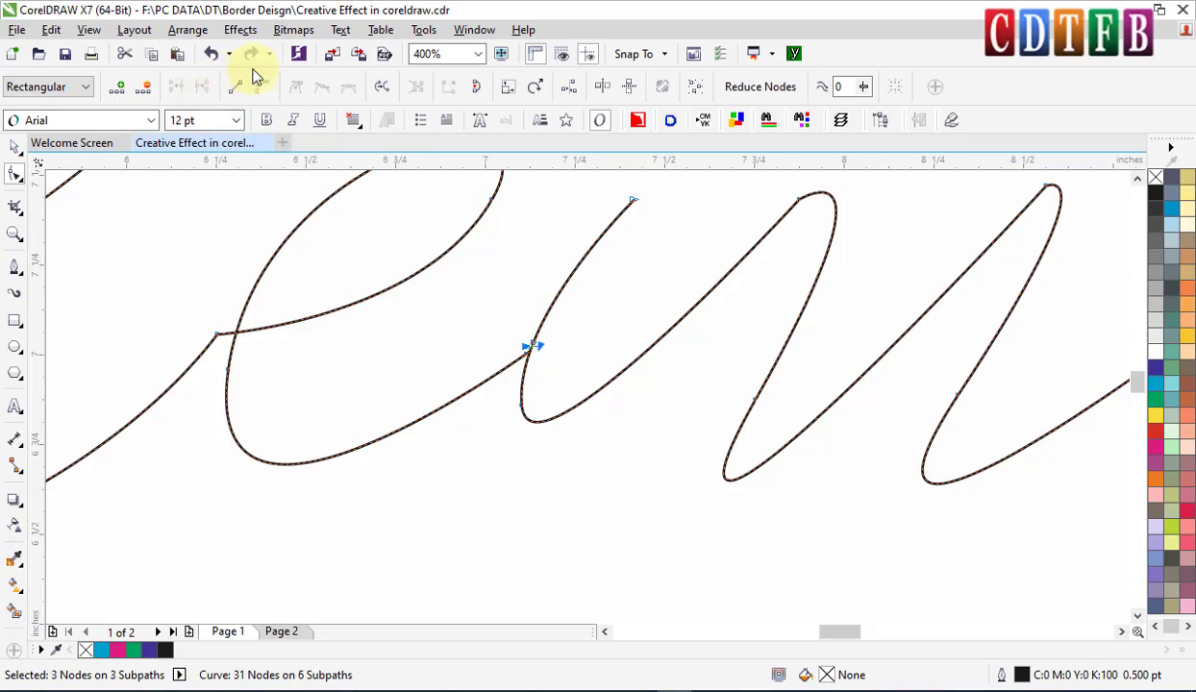
key(space)
click(565, 324)
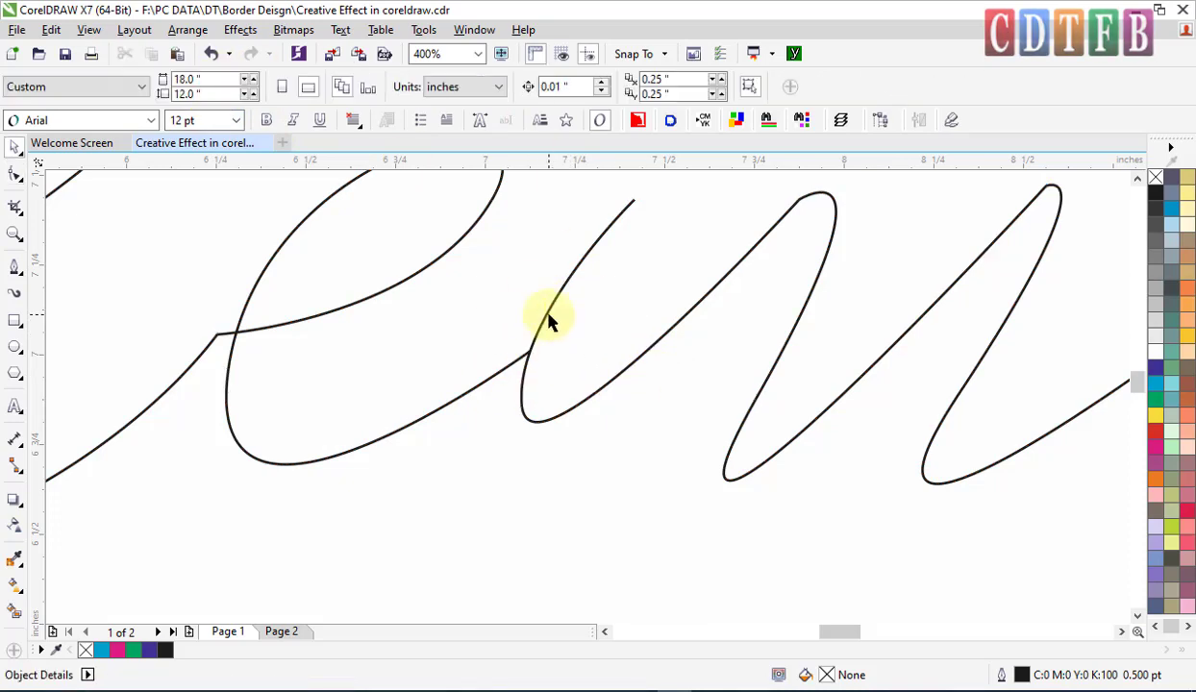
click(548, 322)
scroll(577, 380, down, 1)
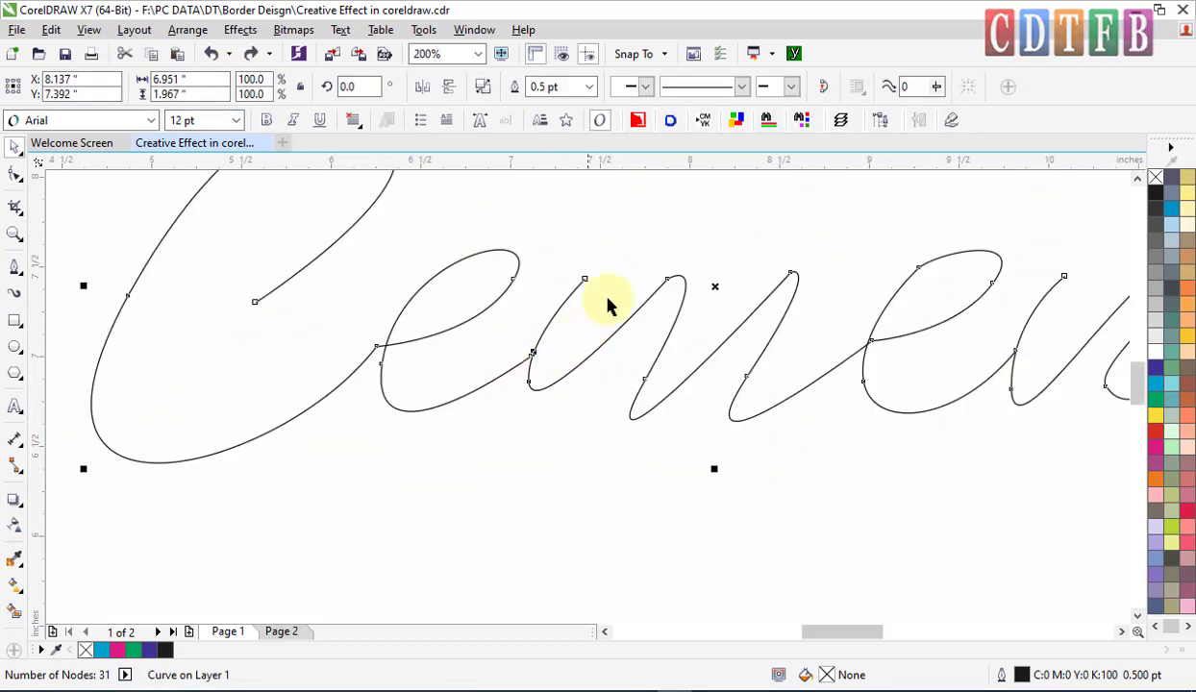
drag(822, 633, 850, 633)
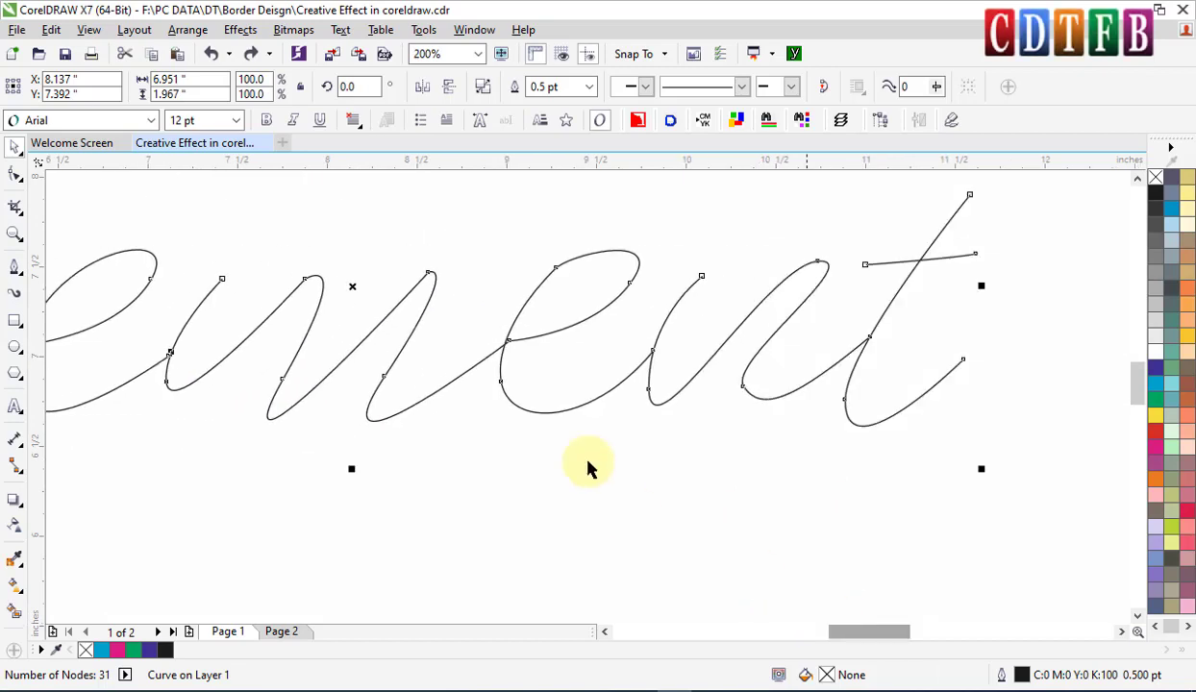
Step: Add nodes near the second e's exit end and on the n's first stroke just above their junction, and break the n's stroke there
key(space)
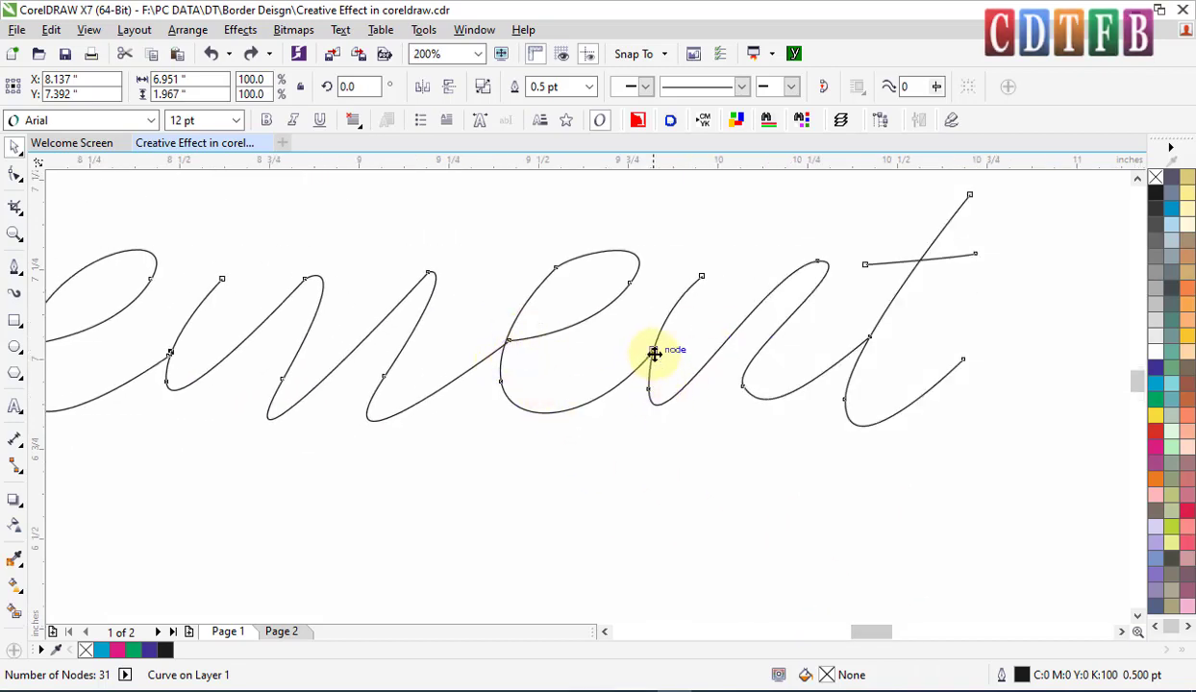
scroll(654, 353, up, 1)
click(657, 343)
scroll(660, 347, up, 3)
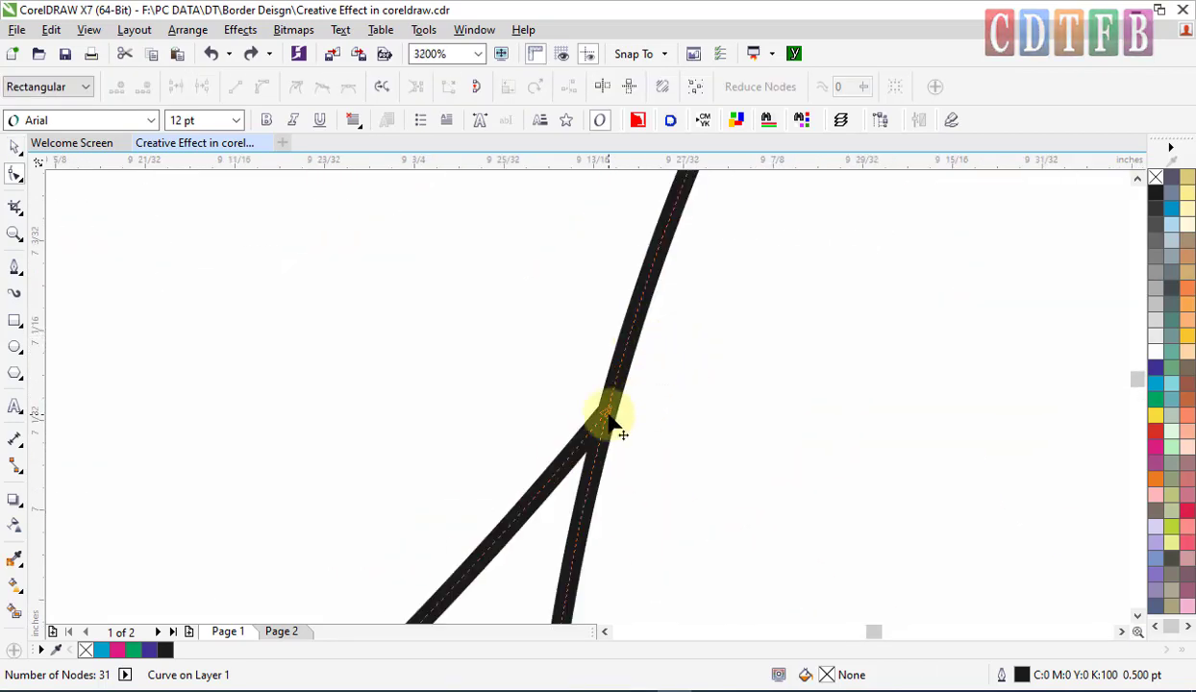
double_click(574, 452)
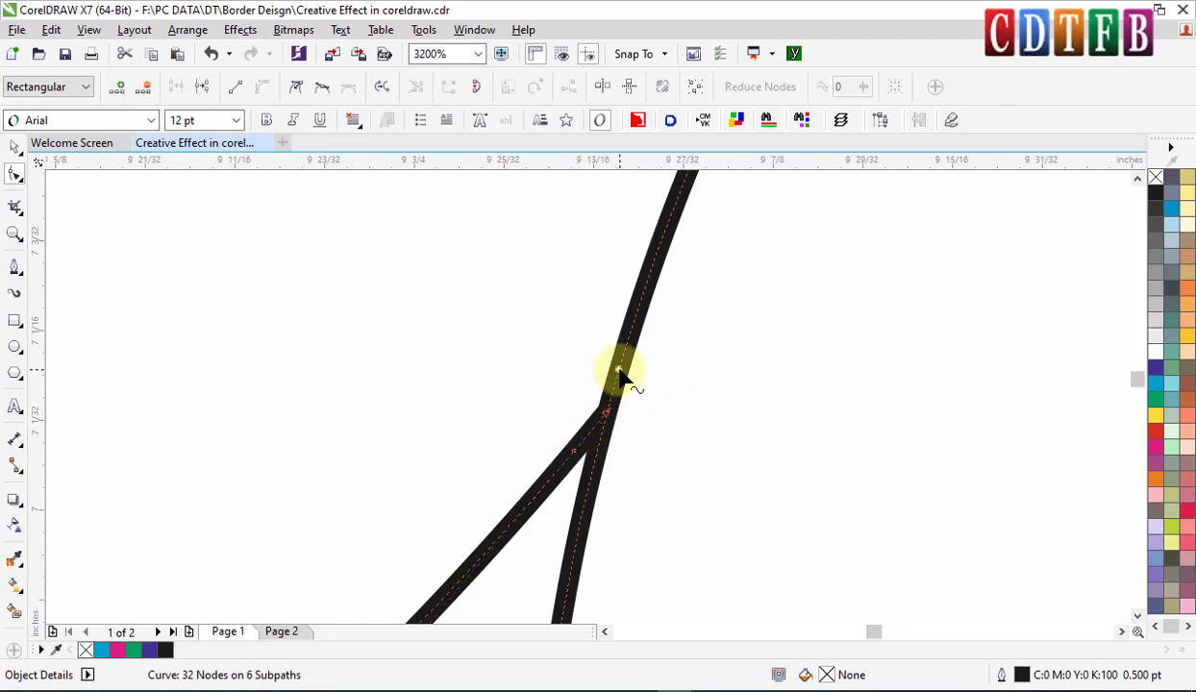
double_click(618, 370)
drag(652, 340, 614, 430)
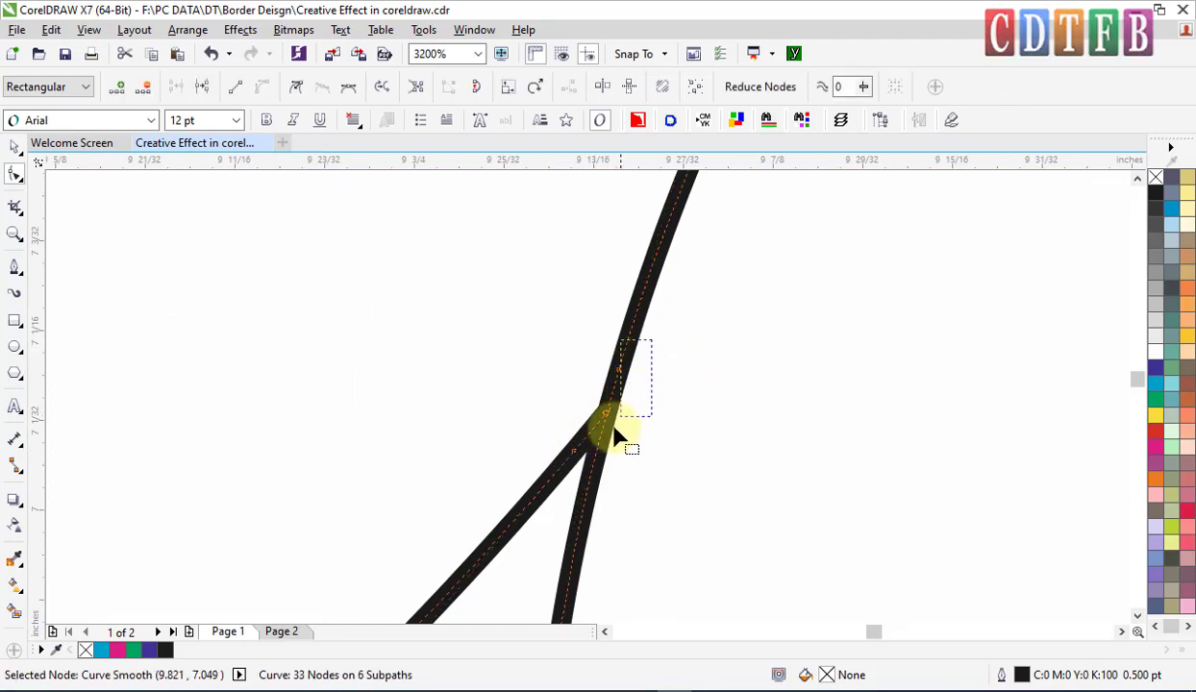
click(203, 89)
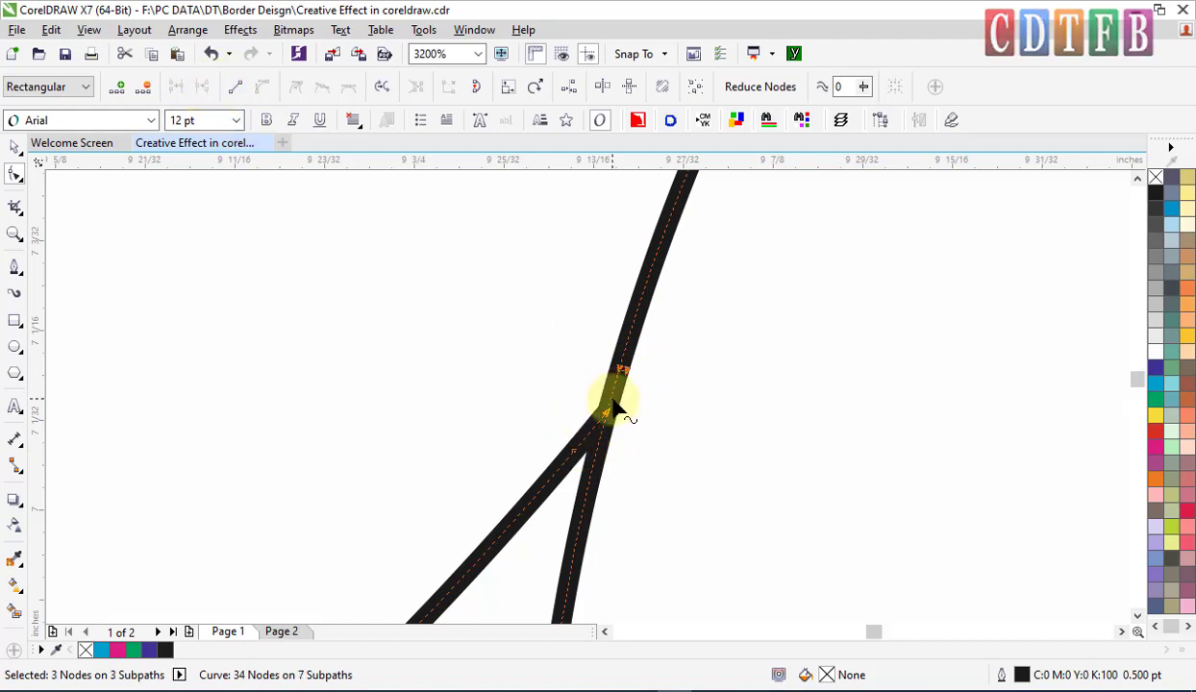
scroll(667, 365, down, 7)
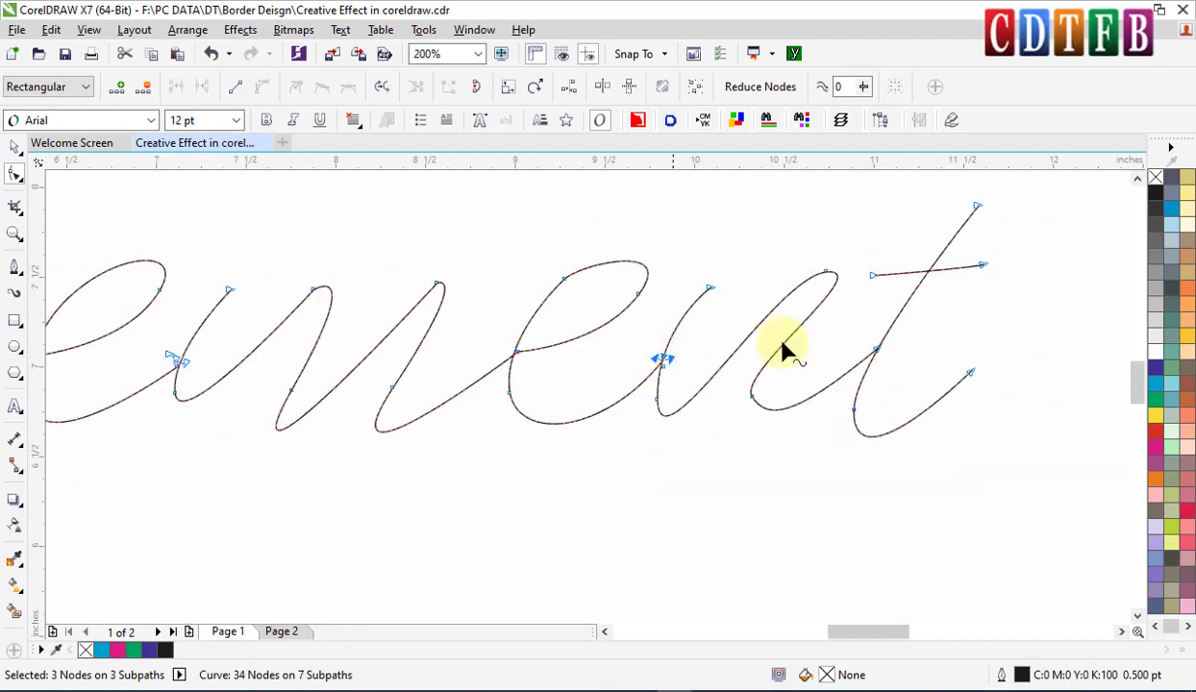
Step: Add nodes near the n's exit end and on the t's stem just above their junction, and break the stem there
scroll(784, 351, up, 2)
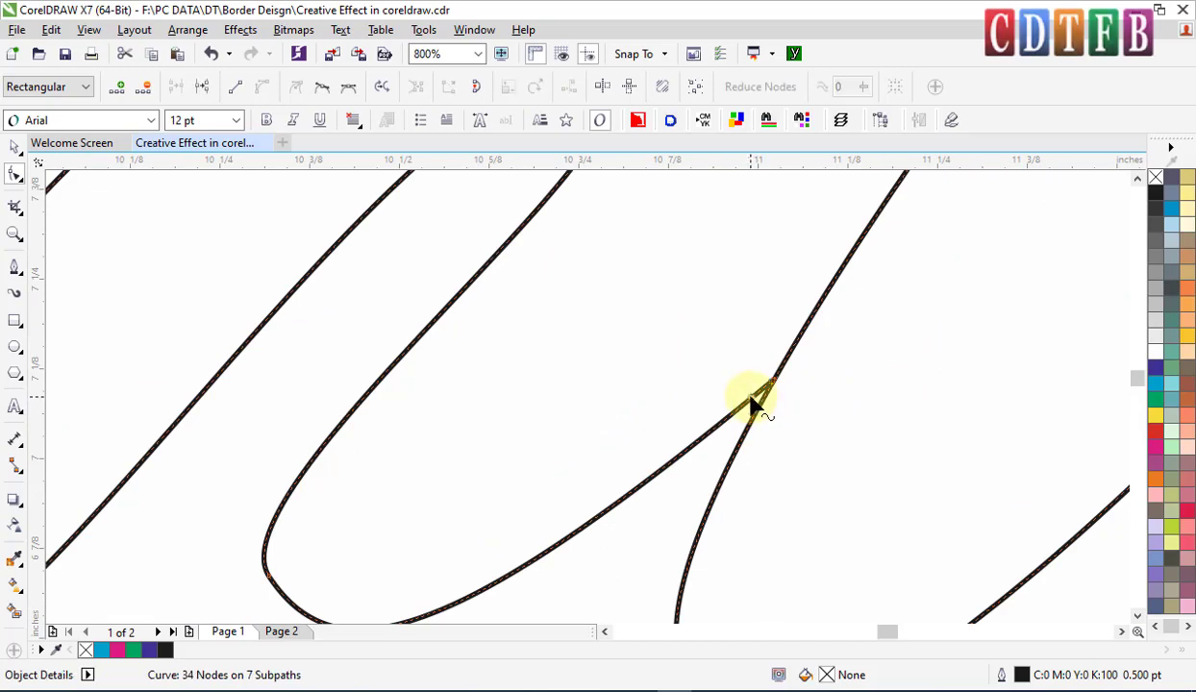
double_click(753, 404)
double_click(781, 364)
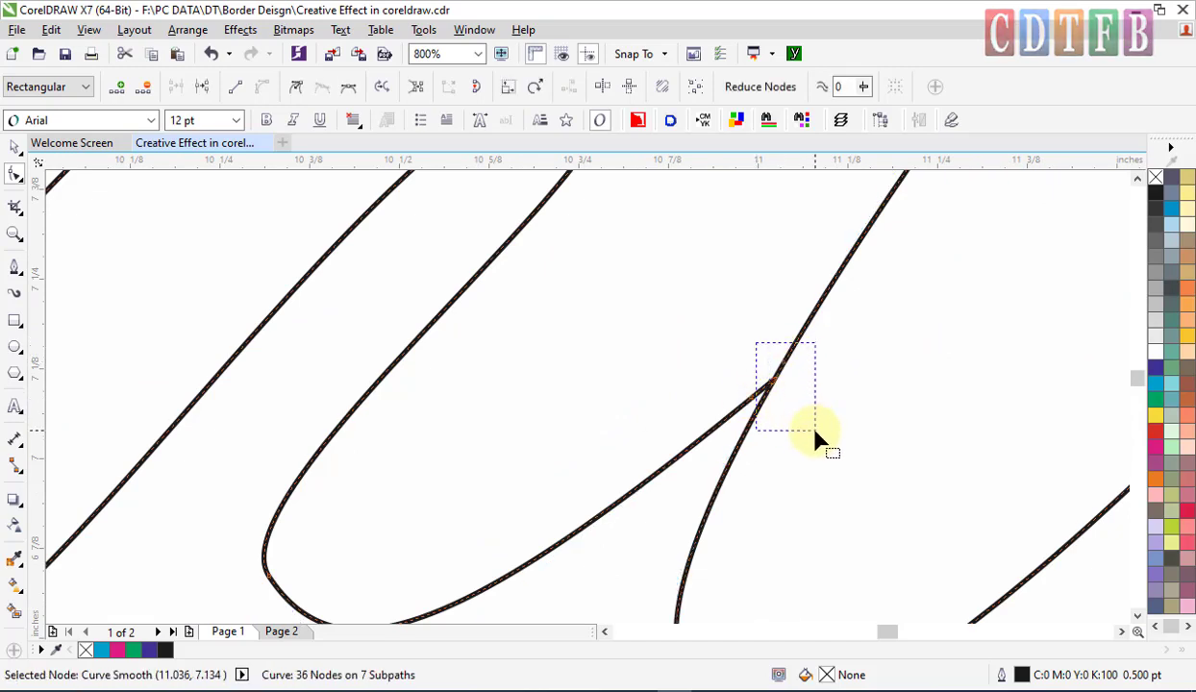
drag(816, 436, 817, 436)
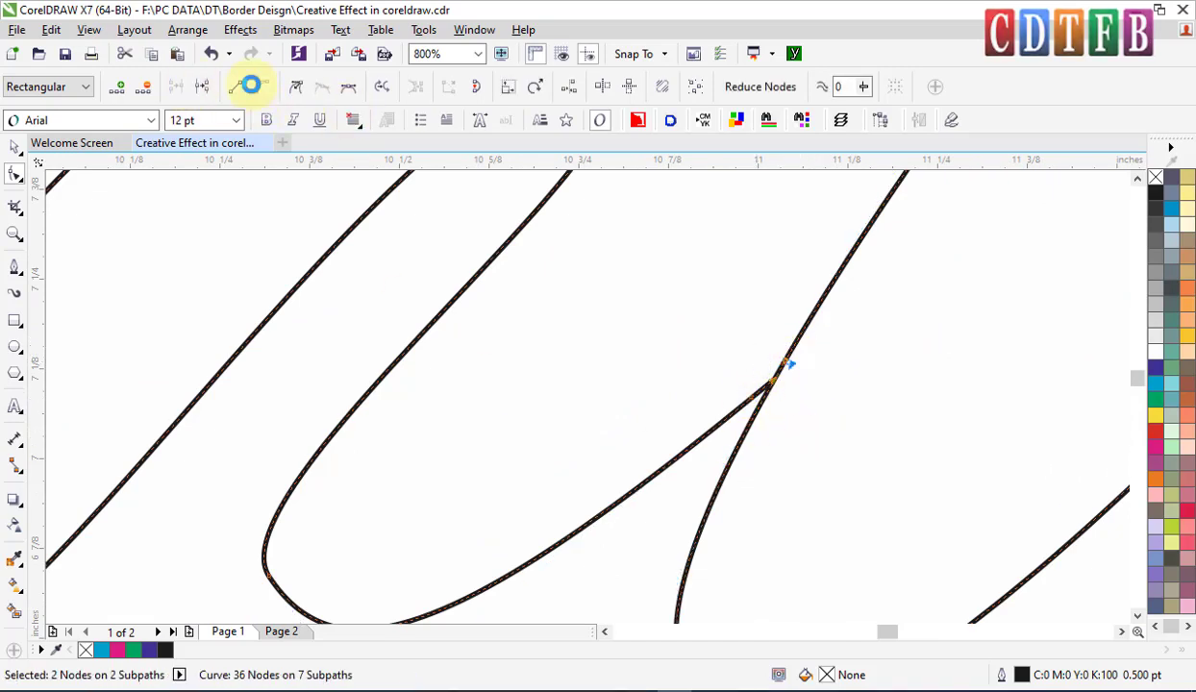
scroll(787, 385, down, 2)
key(space)
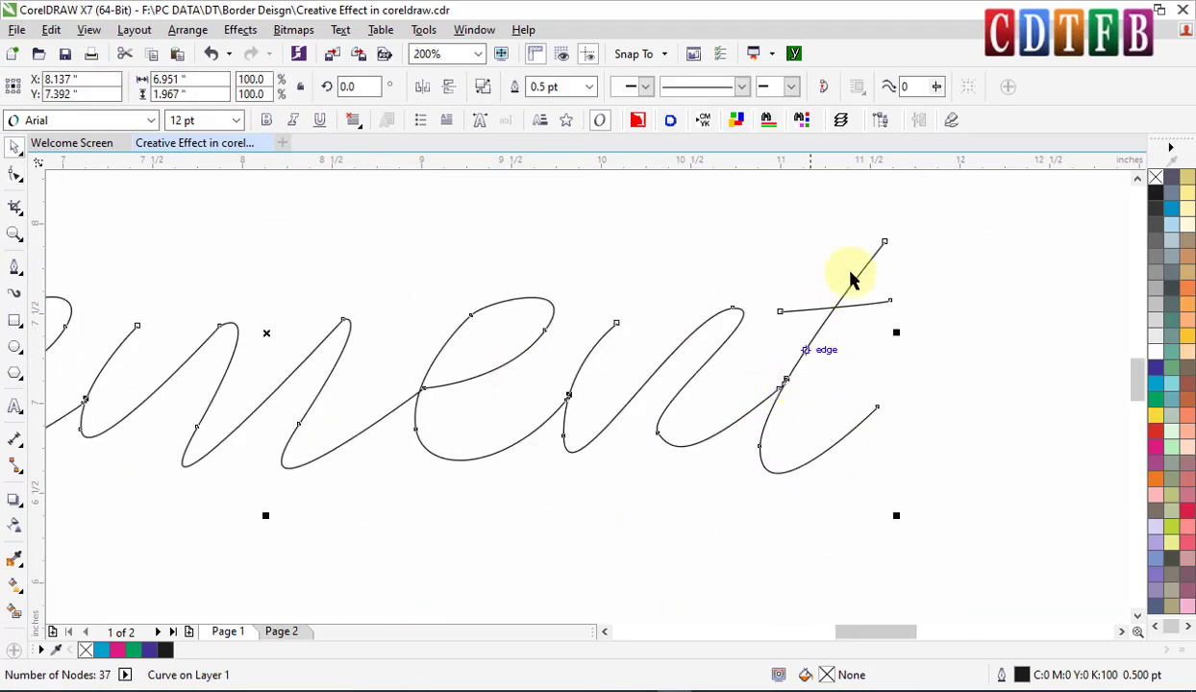
scroll(844, 295, down, 2)
scroll(833, 316, up, 2)
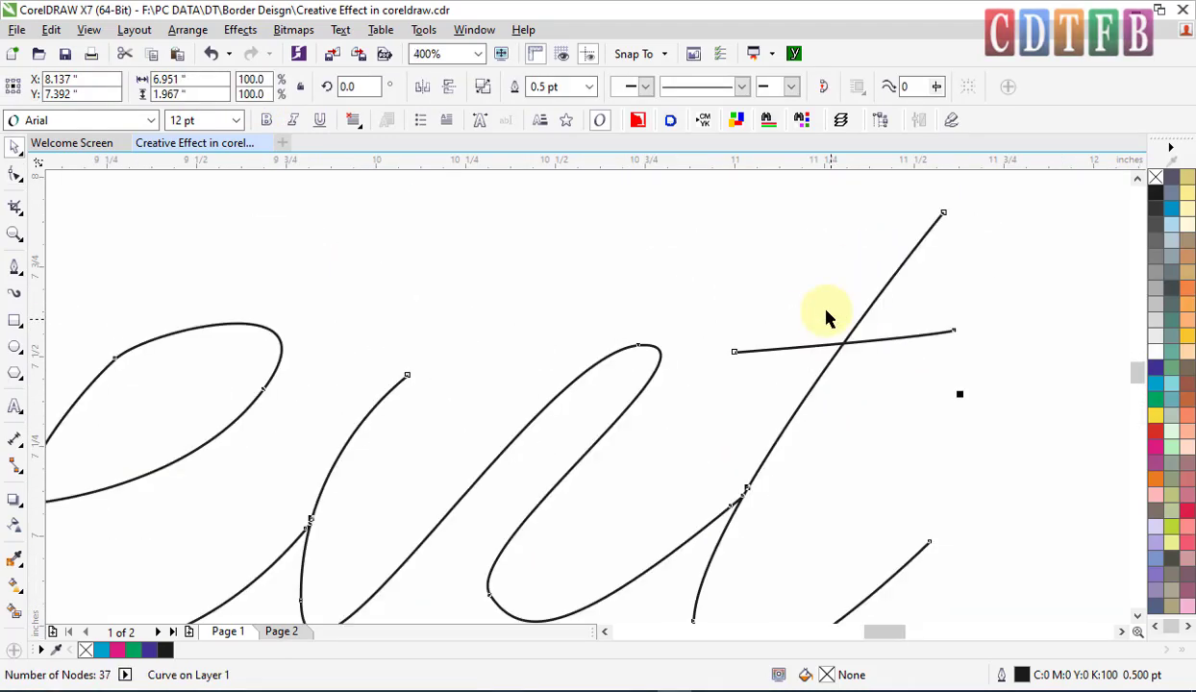
scroll(831, 317, down, 1)
click(969, 331)
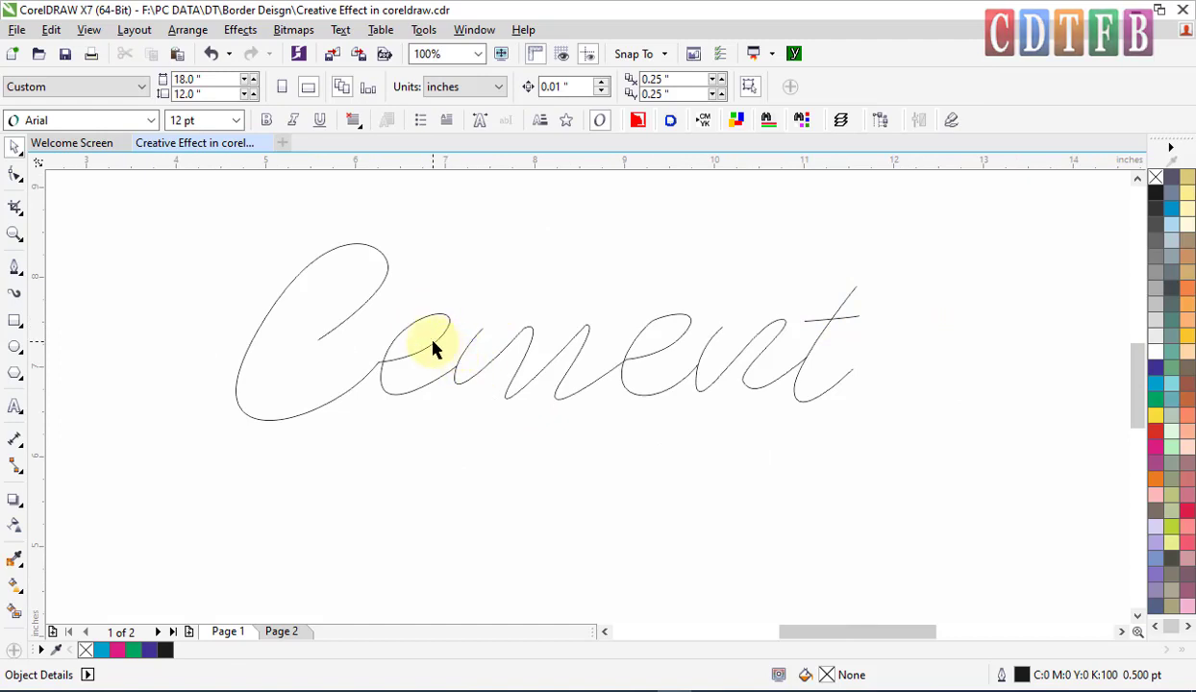
drag(433, 348, 534, 366)
key(ctrl+z)
click(947, 337)
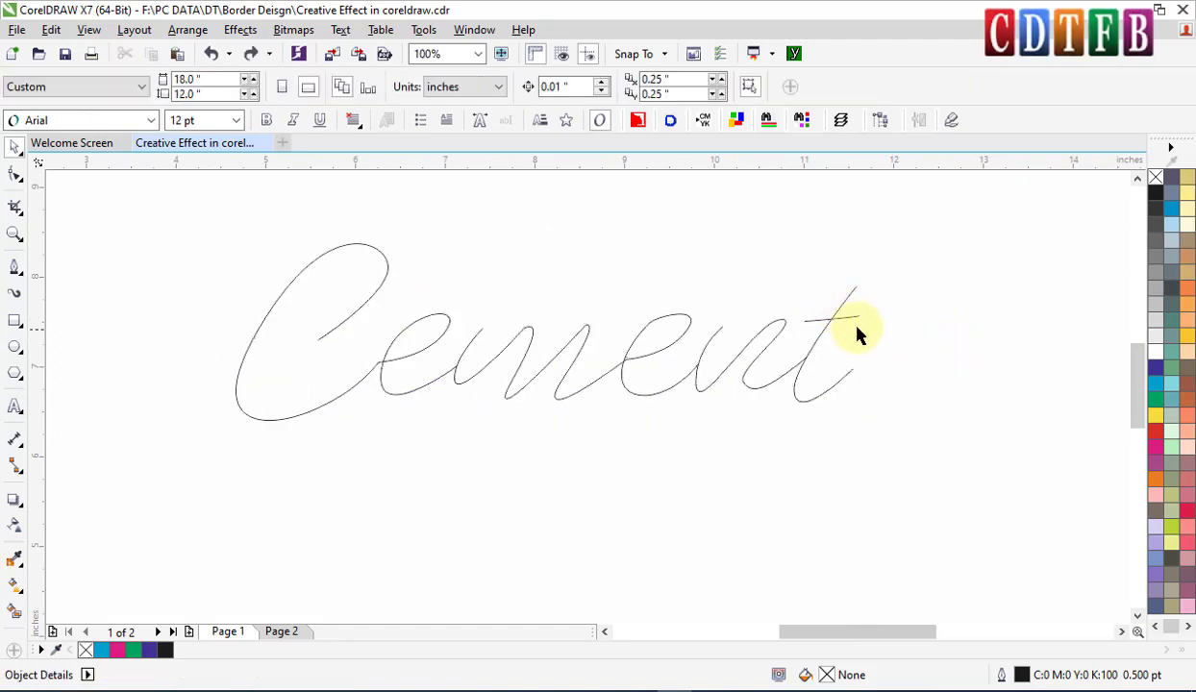
Step: Delete the crossbar of the t from the lettering curve
click(842, 318)
scroll(842, 317, up, 3)
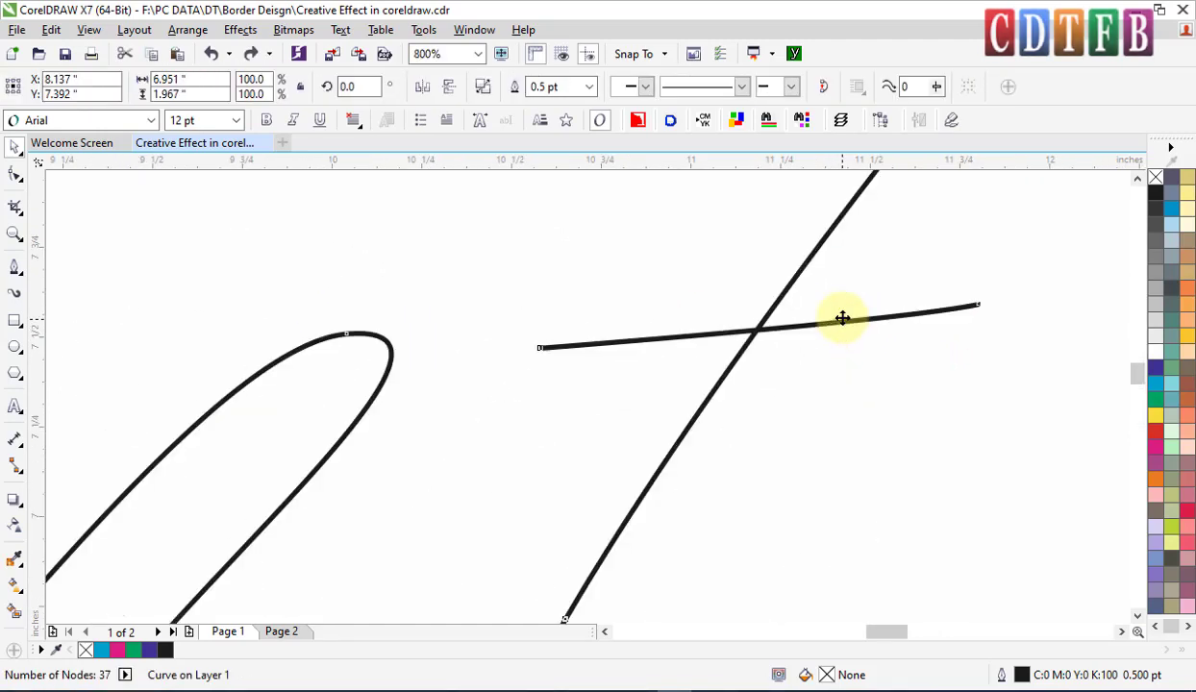
scroll(843, 318, down, 1)
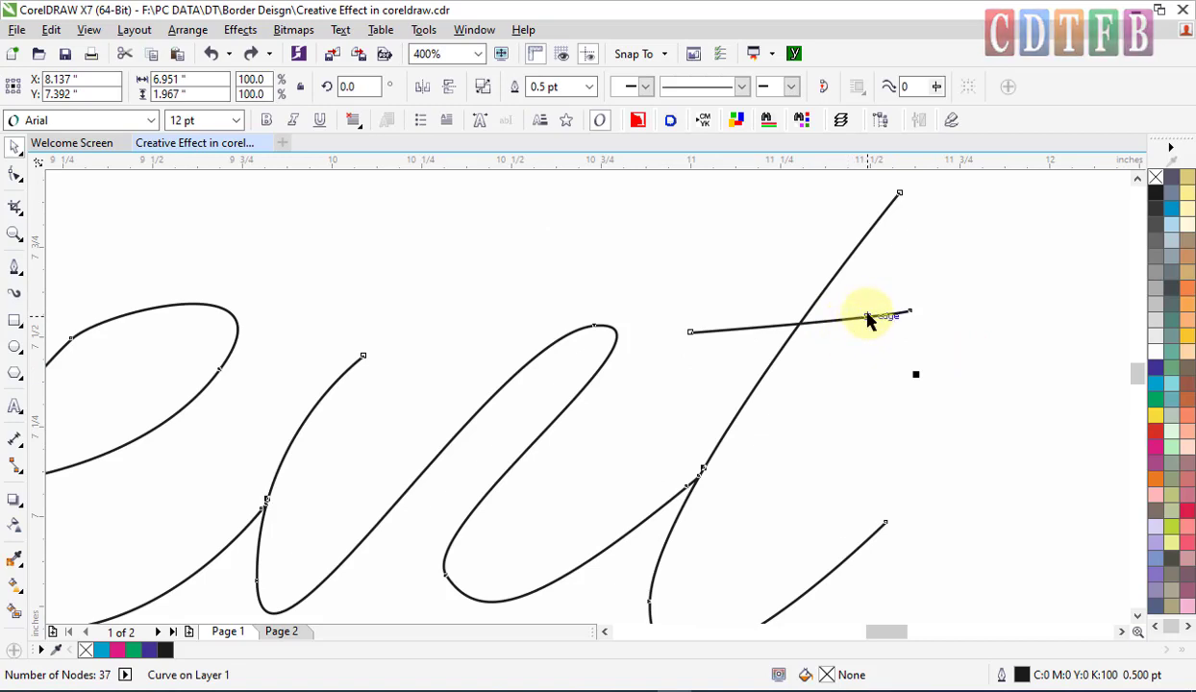
click(15, 175)
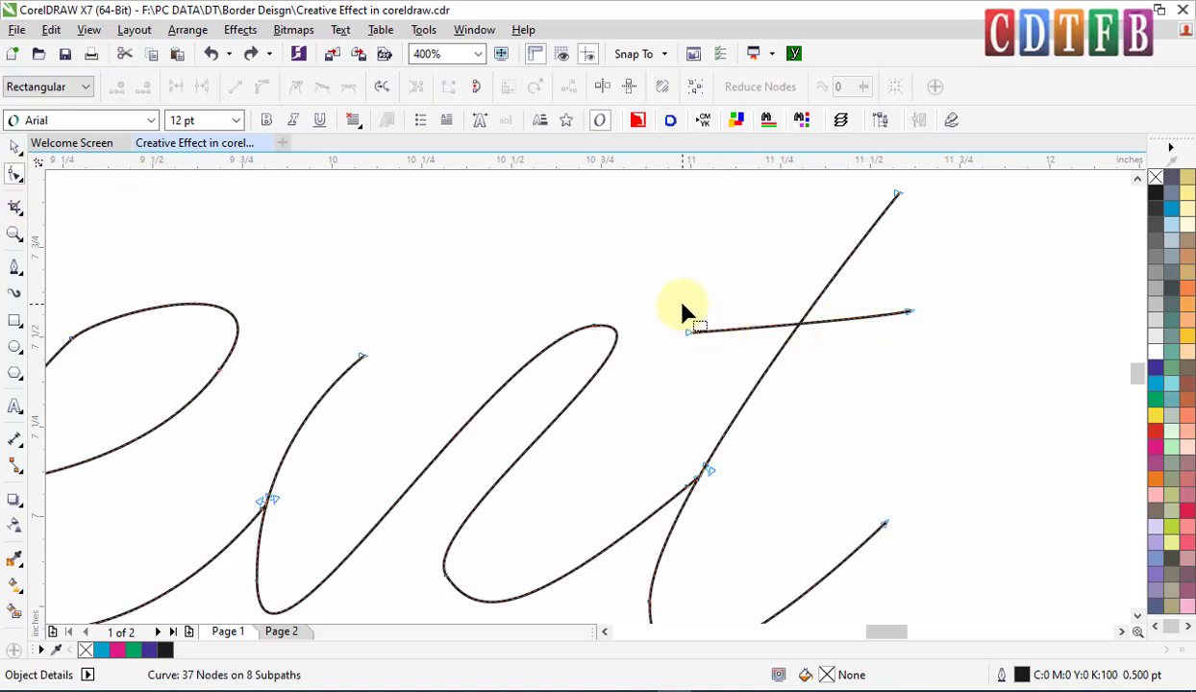
click(691, 331)
key(Delete)
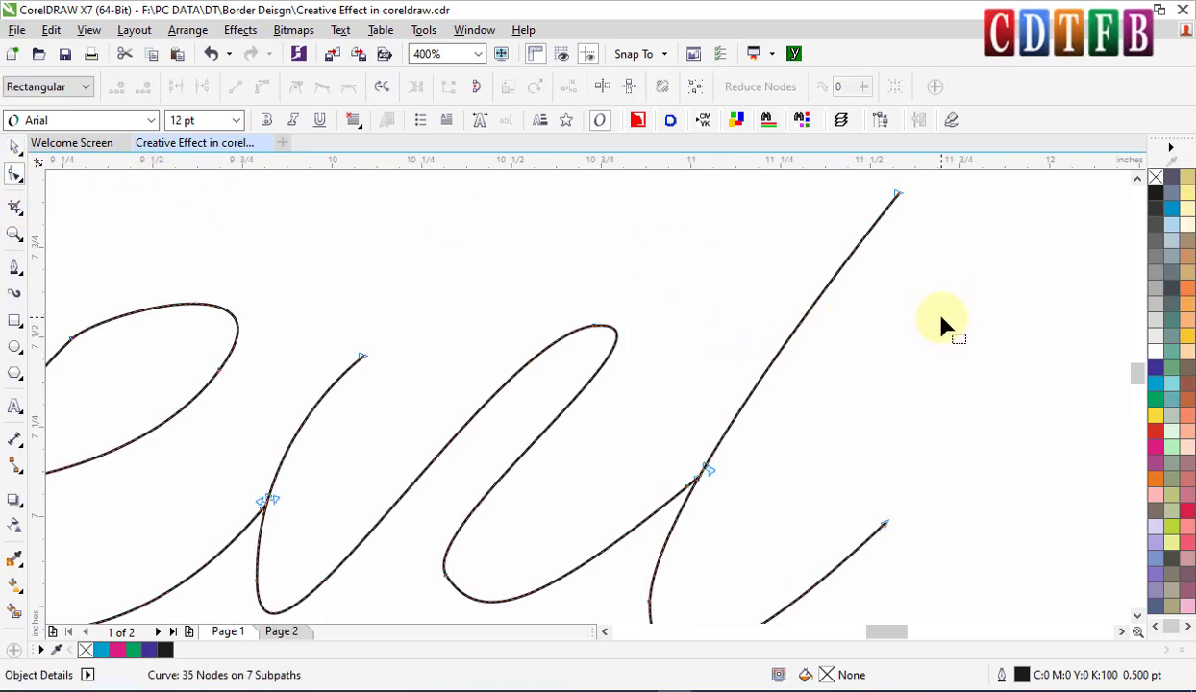
key(space)
Step: Draw a new, slightly curved crossbar about 0.72 inch long across the t's stem with the Pen tool
click(16, 269)
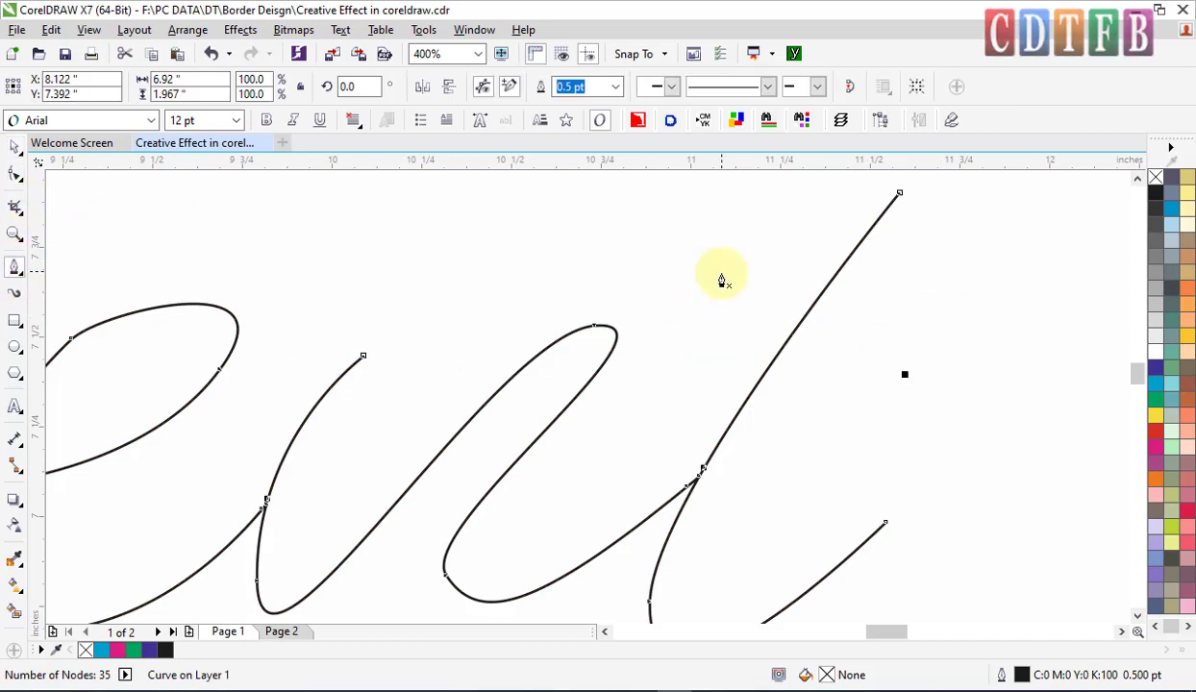
click(707, 297)
drag(978, 297, 1003, 289)
key(space)
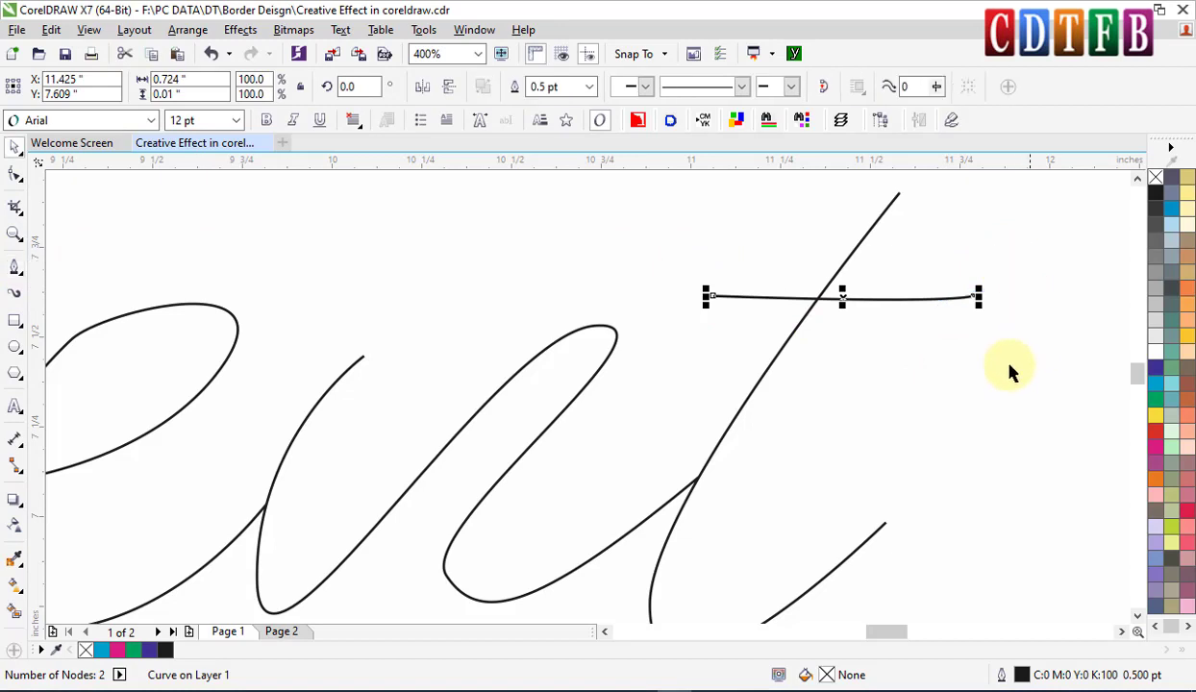
key(Escape)
Step: Draw a circle about 0.29 inch in diameter below the C and place a copy about 5 inches to its right
scroll(831, 269, down, 3)
scroll(837, 286, down, 2)
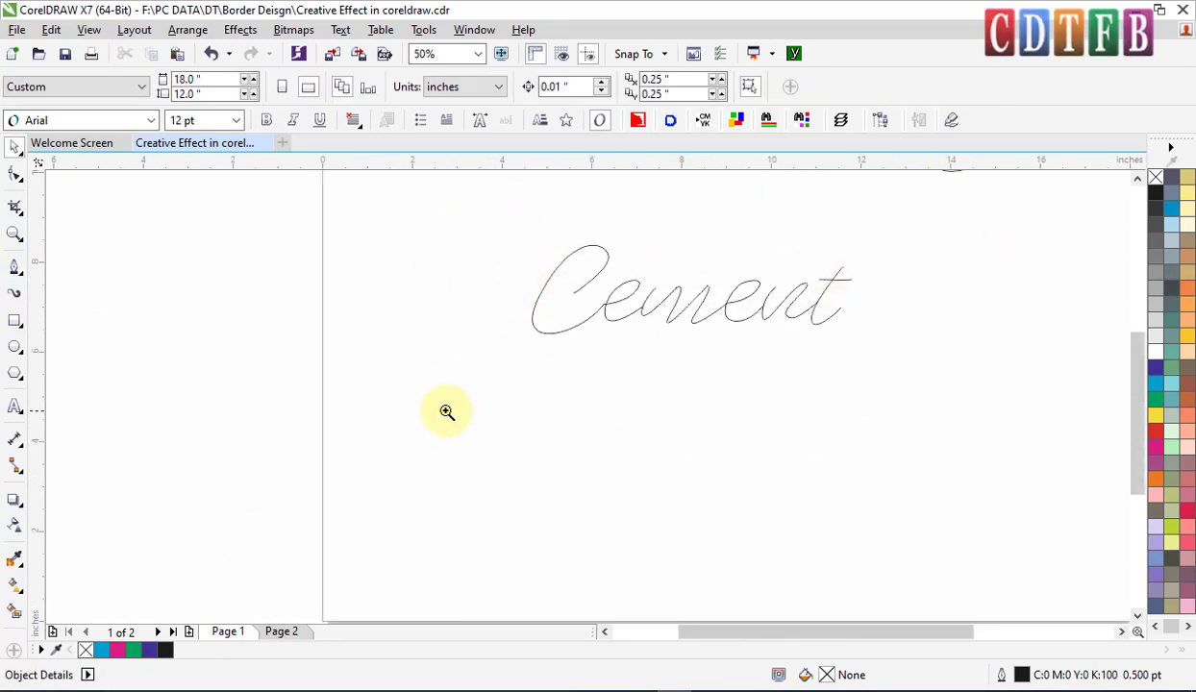
scroll(961, 202, up, 2)
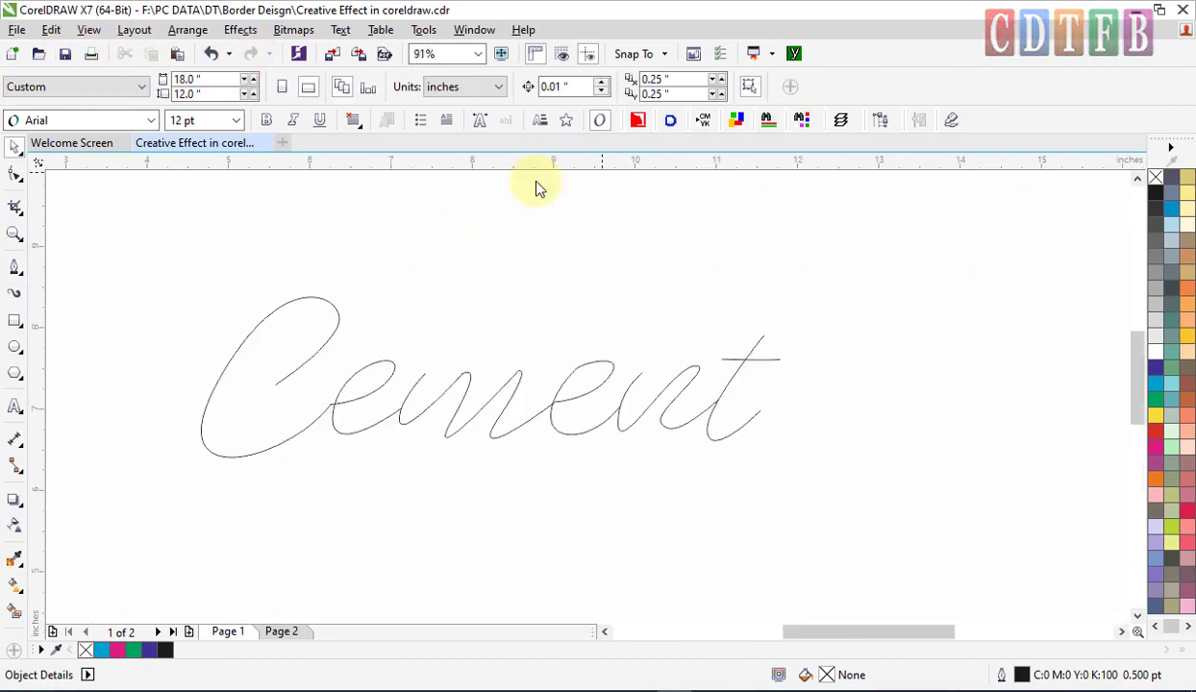
scroll(611, 308, down, 1)
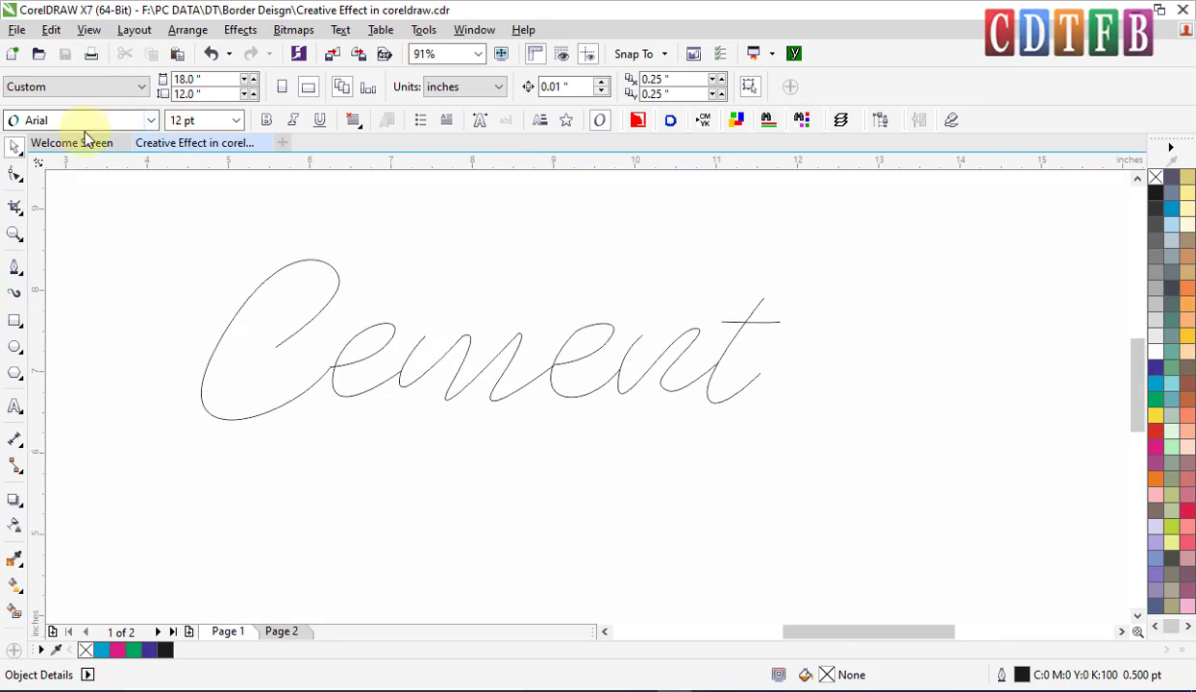
click(14, 347)
drag(200, 472, 621, 499)
key(space)
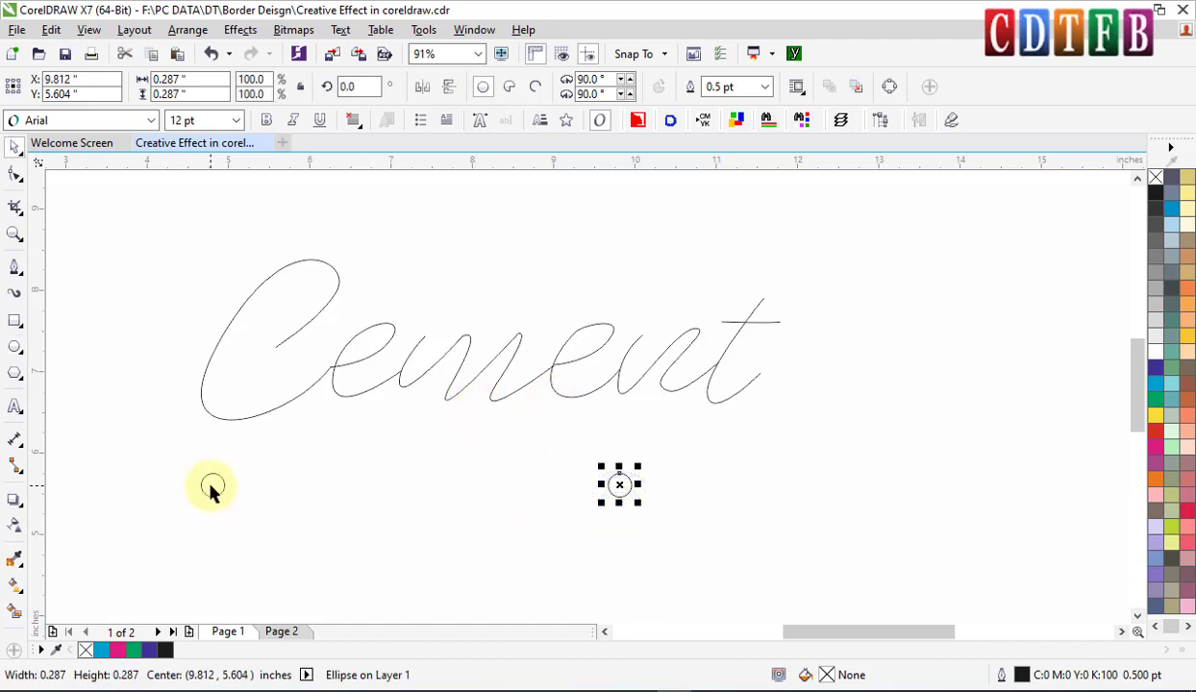
Step: Fill the left circle with magenta and the right circle with cyan, removing the outline from both
click(212, 489)
click(1158, 448)
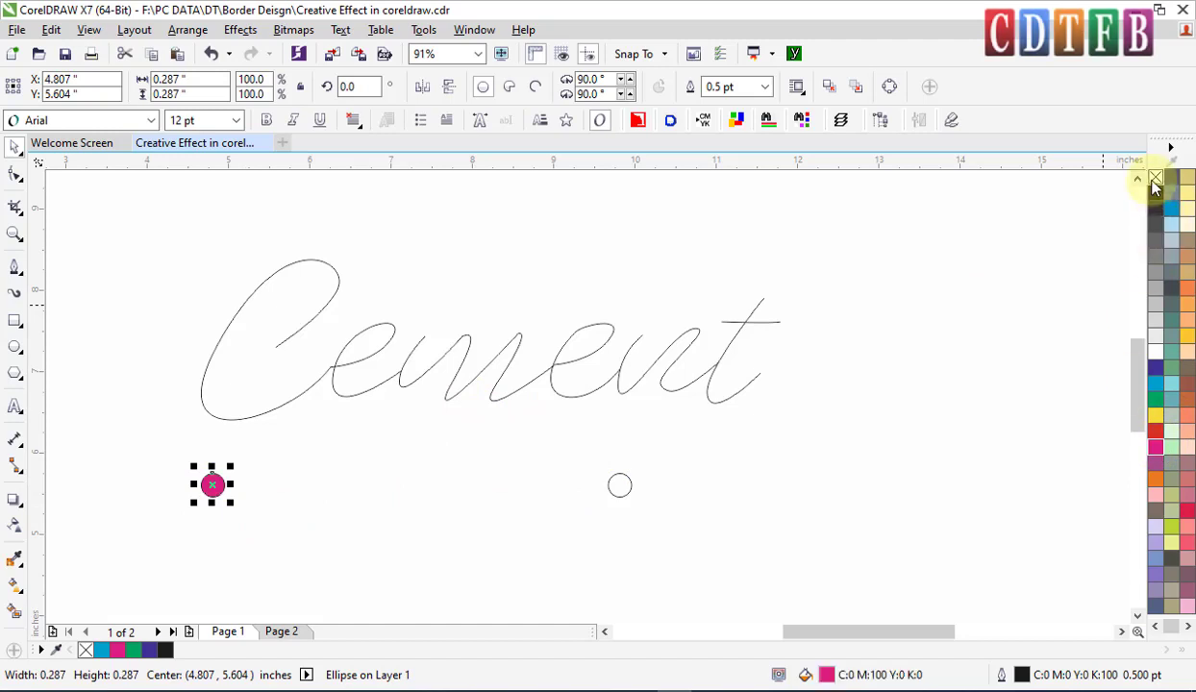
right_click(1154, 178)
click(623, 492)
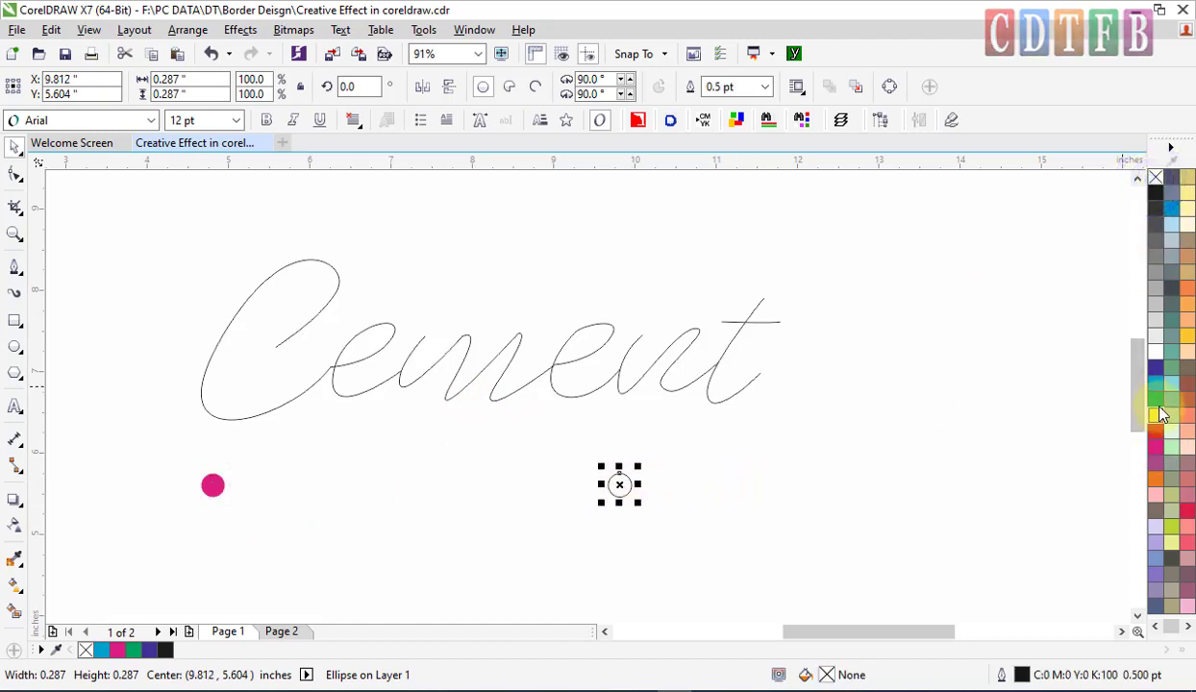
click(1156, 389)
click(631, 499)
click(621, 486)
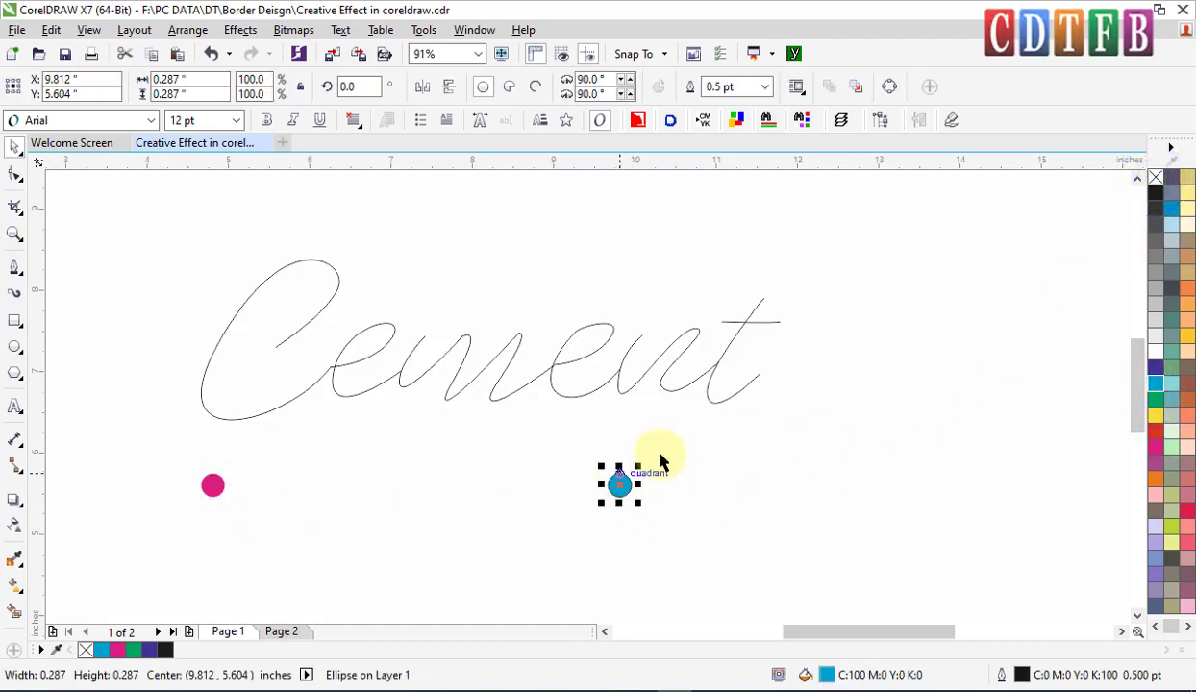
right_click(1155, 177)
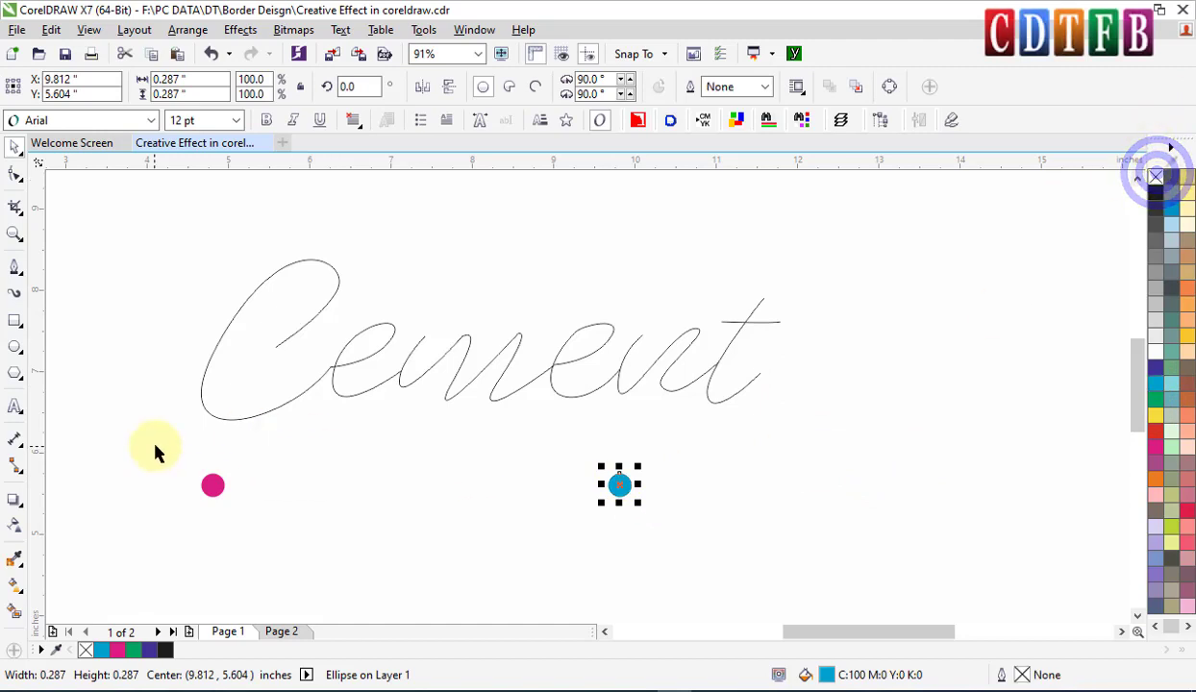
Step: Duplicate both circles straight down, about 1.2 inches below the originals
drag(174, 444, 707, 542)
scroll(553, 392, down, 3)
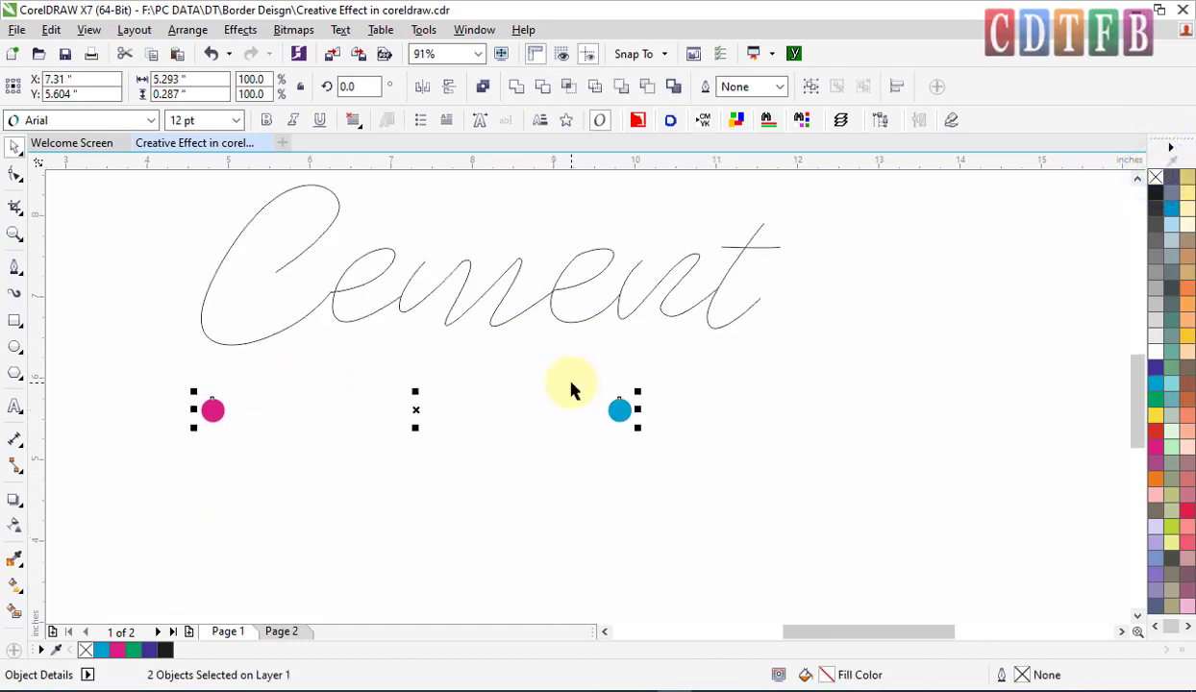
drag(414, 323, 414, 414)
right_click(414, 414)
click(433, 527)
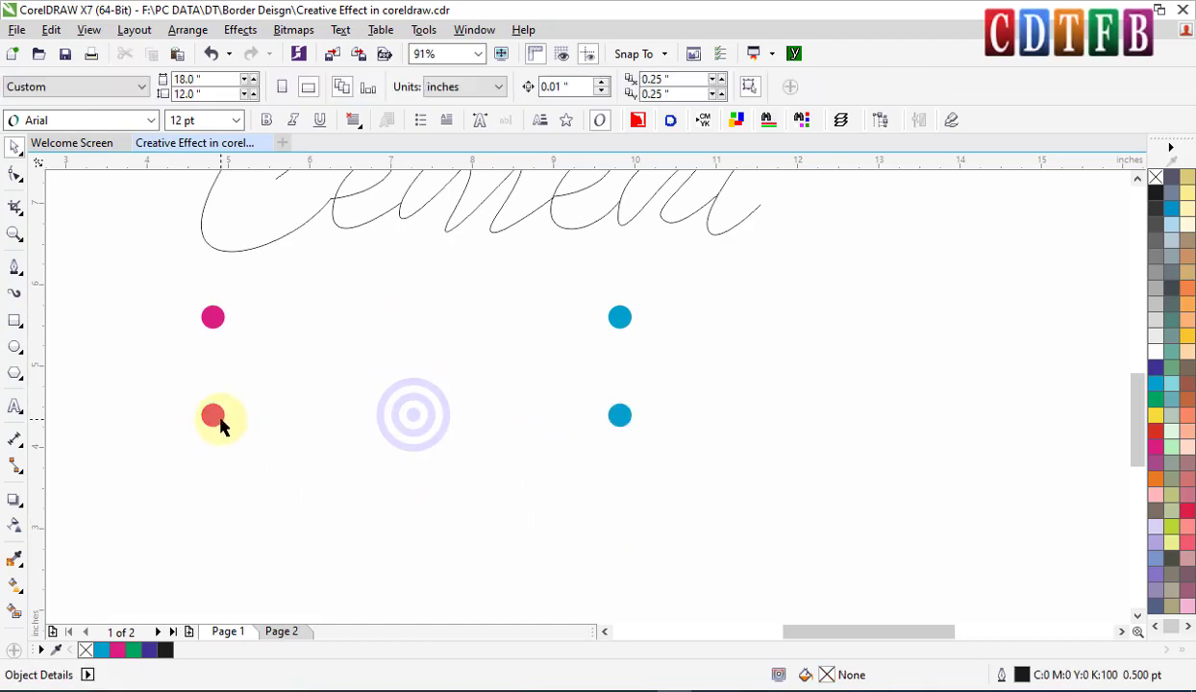
Step: Narrow the lower magenta circle around its centre to an ellipse about 0.093 inch wide and set its rotation to 315 degrees
click(213, 415)
scroll(209, 416, up, 4)
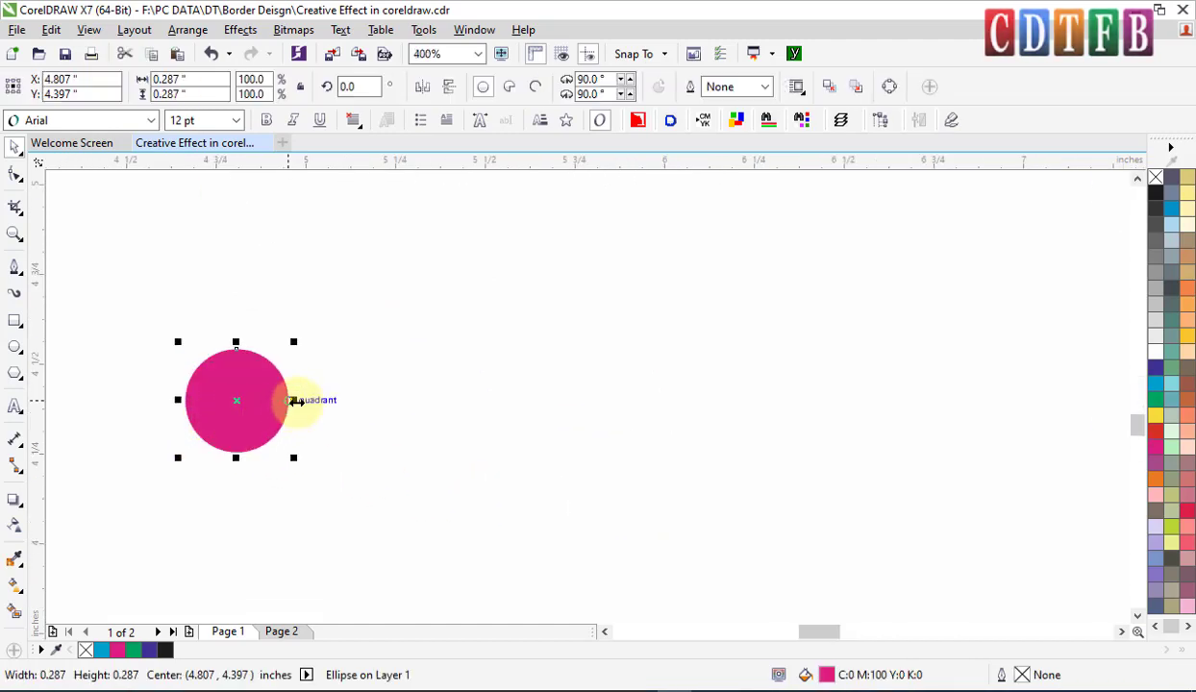
drag(295, 401, 255, 403)
scroll(272, 403, down, 2)
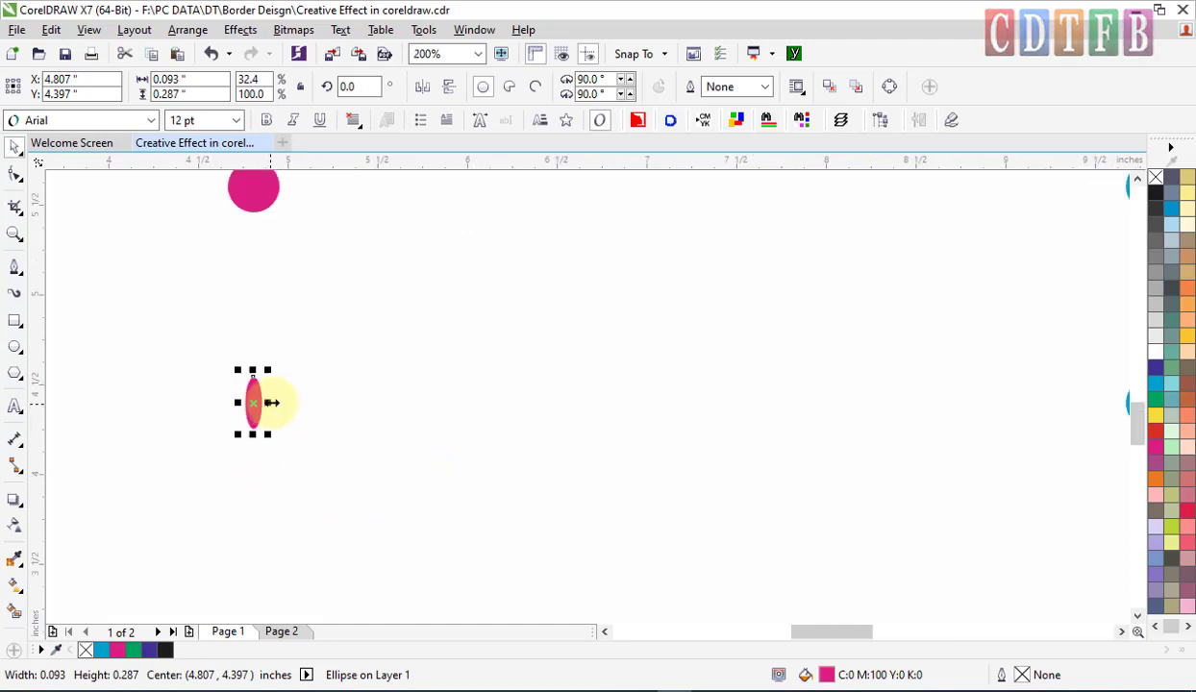
scroll(272, 403, down, 2)
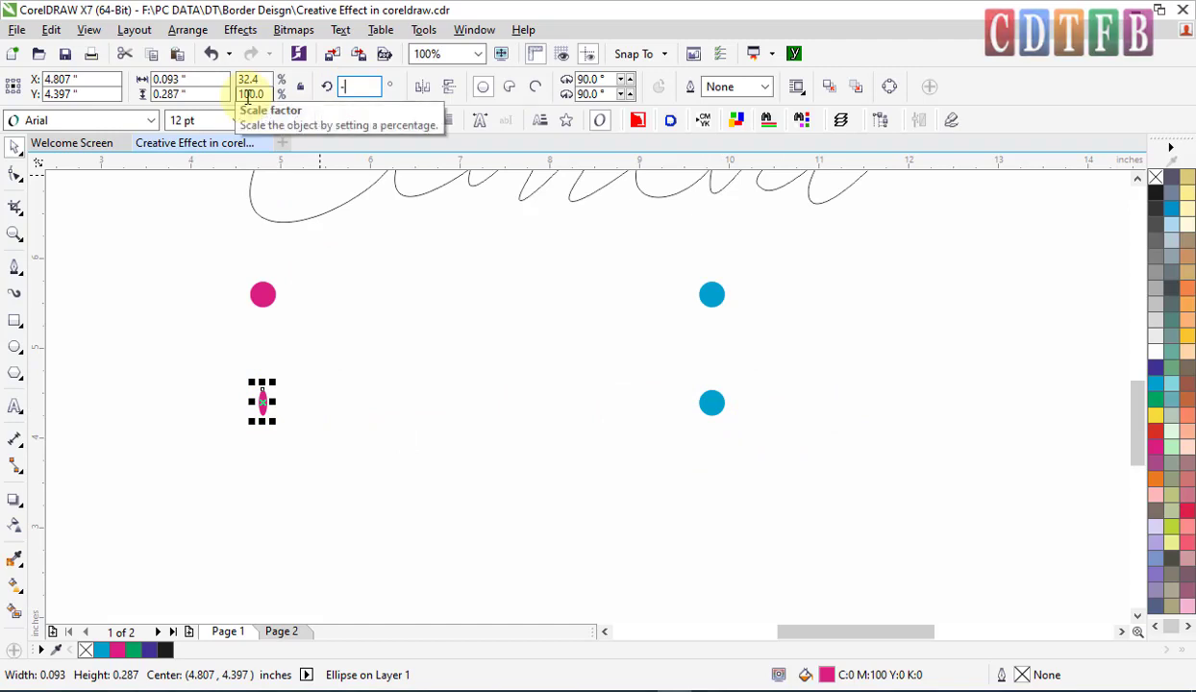
key(Return)
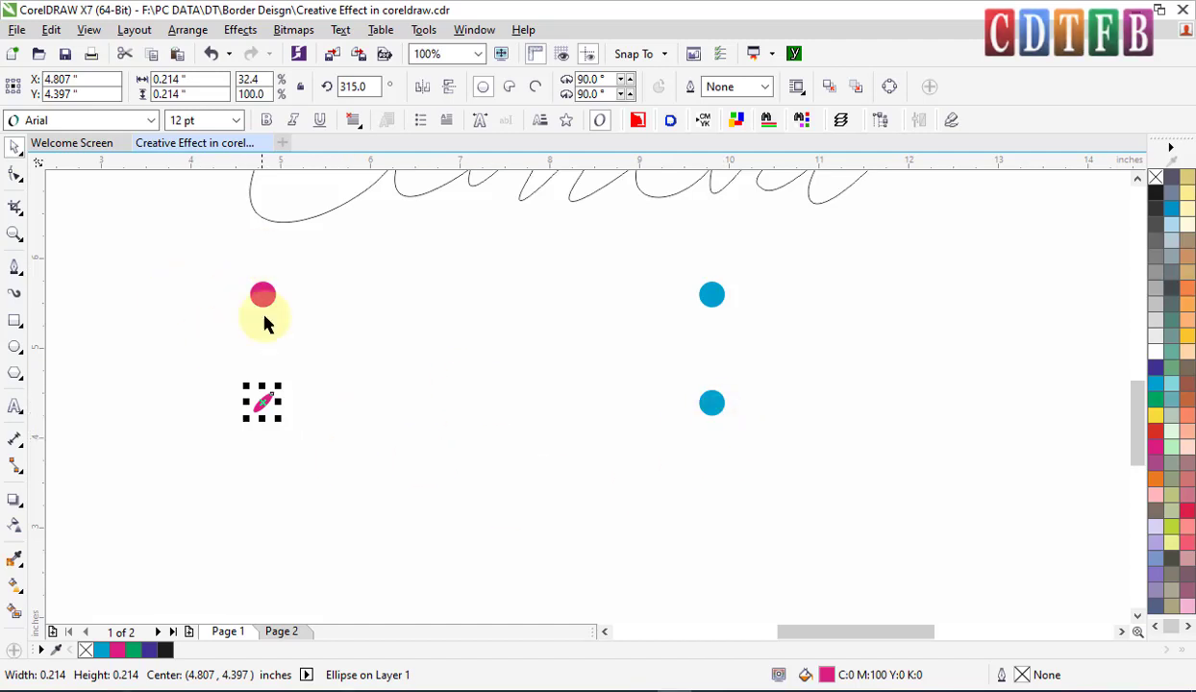
Step: Fill the slanted ellipse with orange and the lower cyan circle with green
click(1157, 477)
click(711, 404)
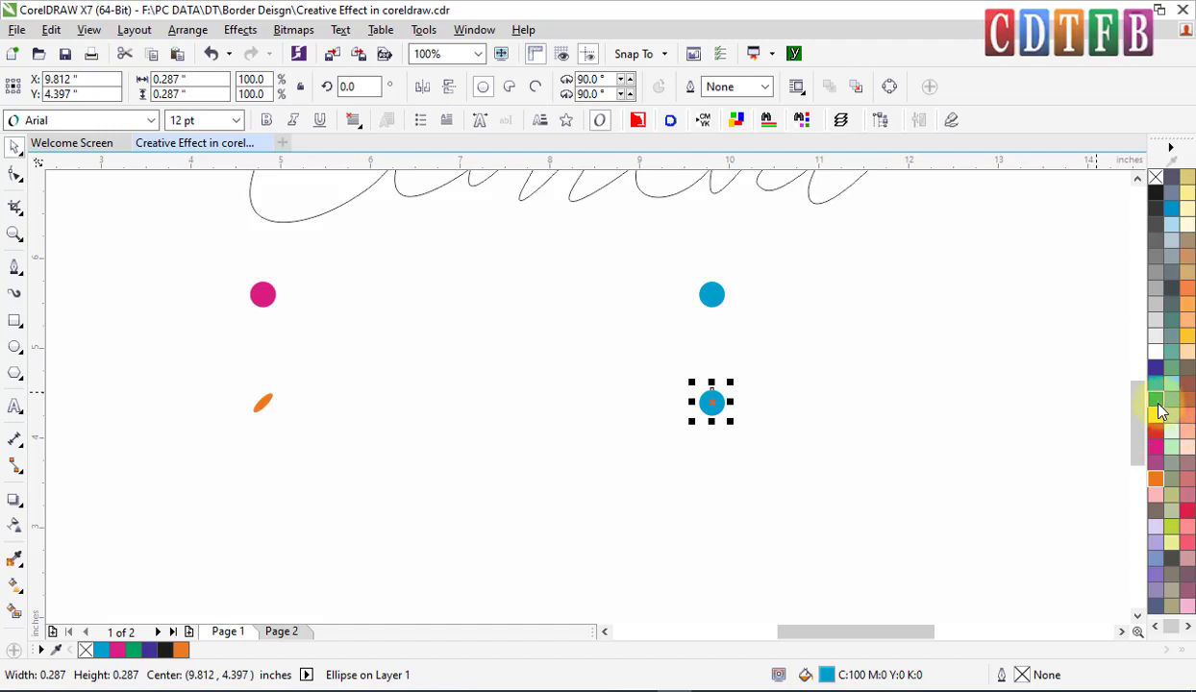
click(1156, 400)
click(337, 428)
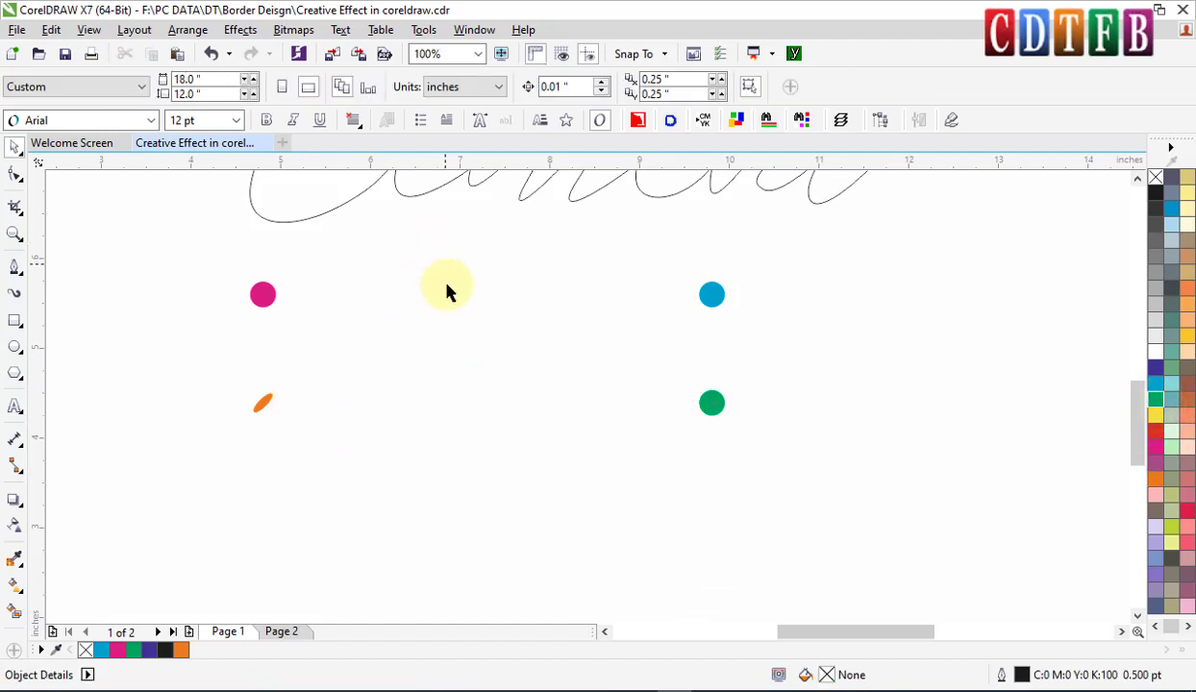
Step: Draw a 0.25-inch square below the orange ellipse and place a copy centred below the green circle
click(15, 321)
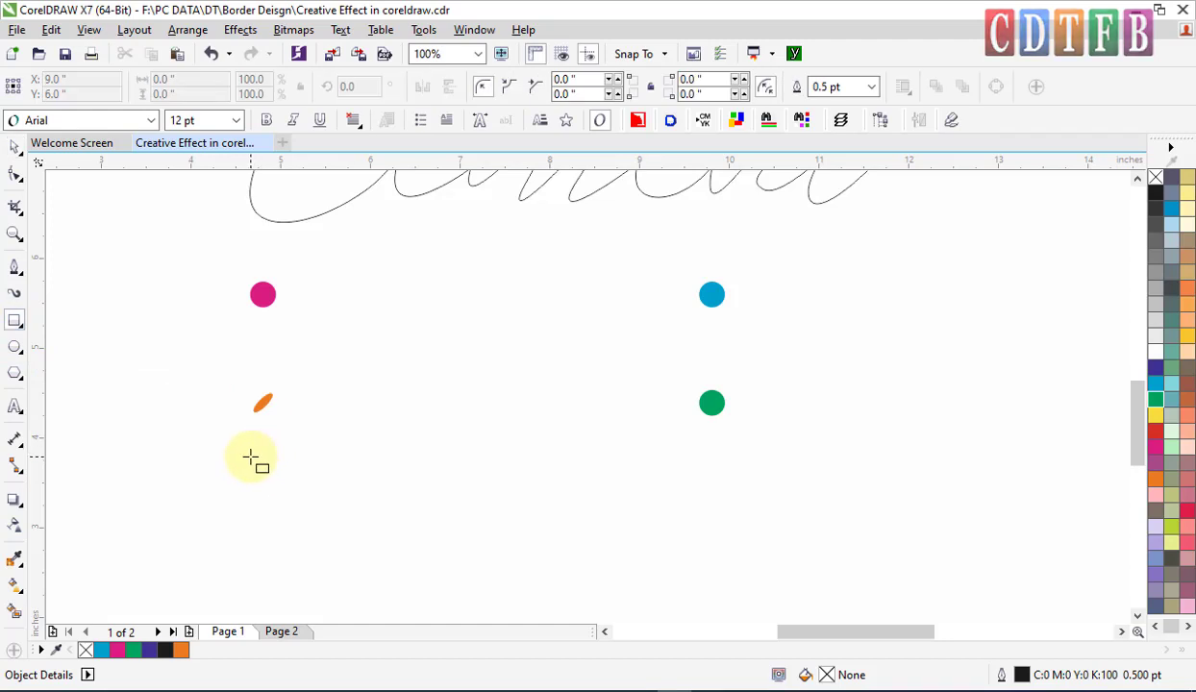
mouse_move(251, 457)
mouse_down()
mouse_move(274, 480)
mouse_move(724, 486)
mouse_move(707, 488)
mouse_up()
shift+click(712, 402)
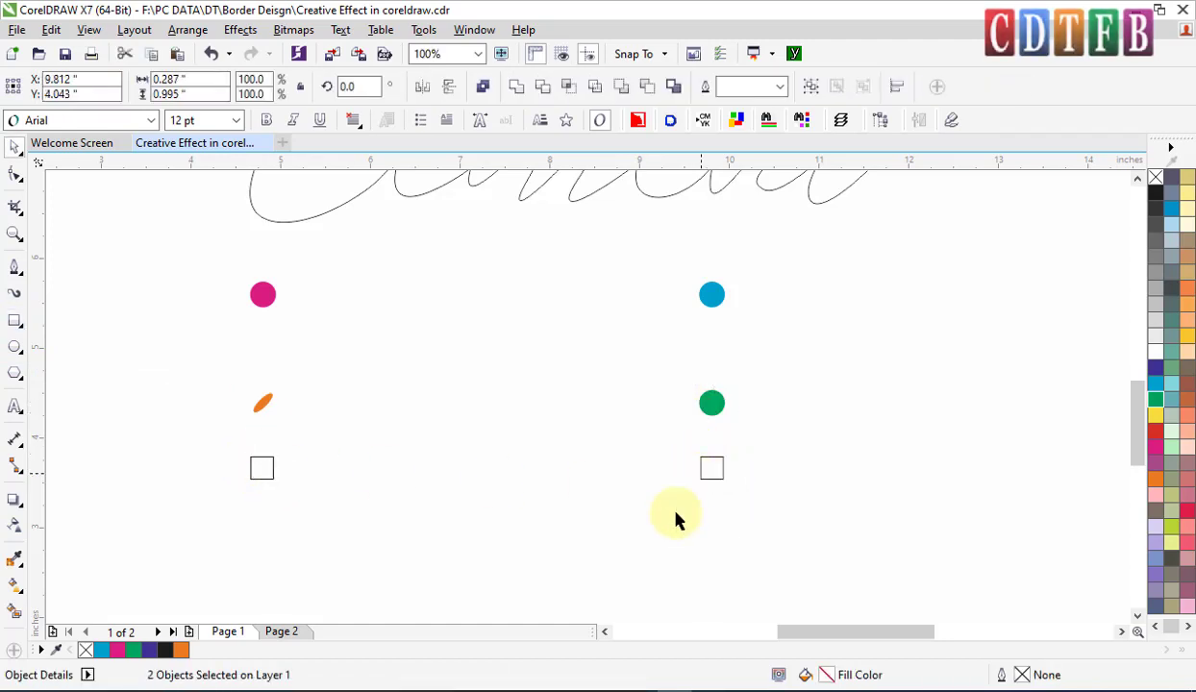
click(676, 520)
Step: Fill the right square with red and the left square with cyan, removing the outline from both
click(712, 468)
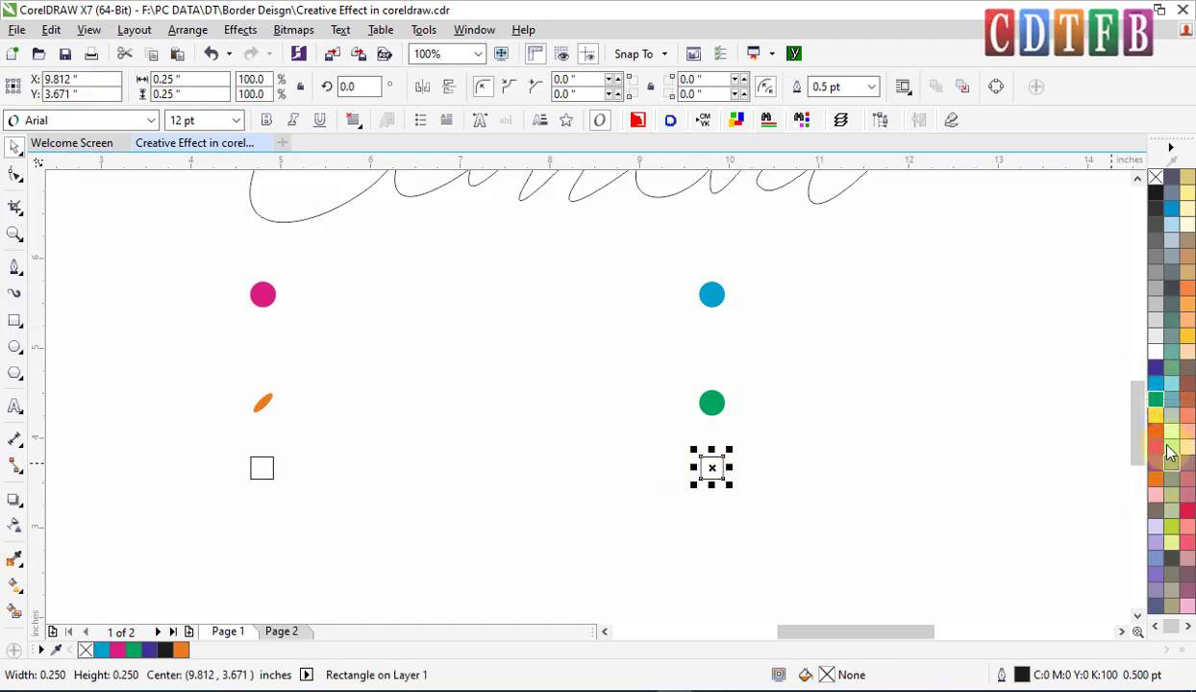
click(1156, 433)
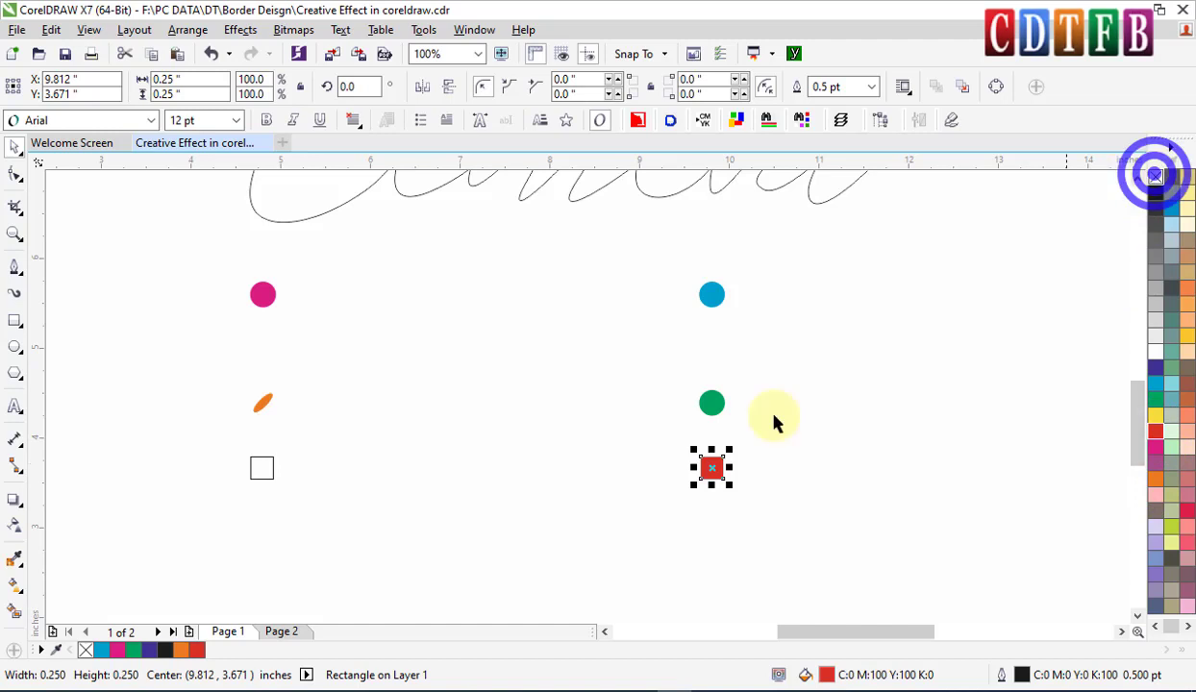
click(262, 466)
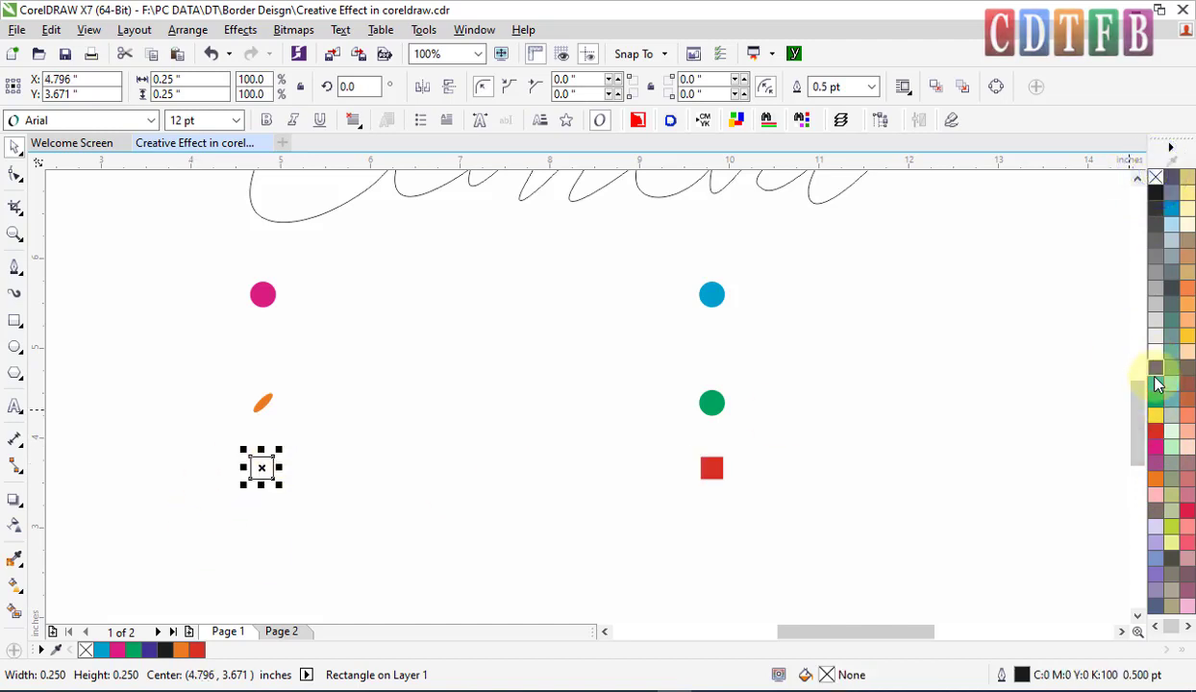
click(1157, 385)
right_click(1156, 179)
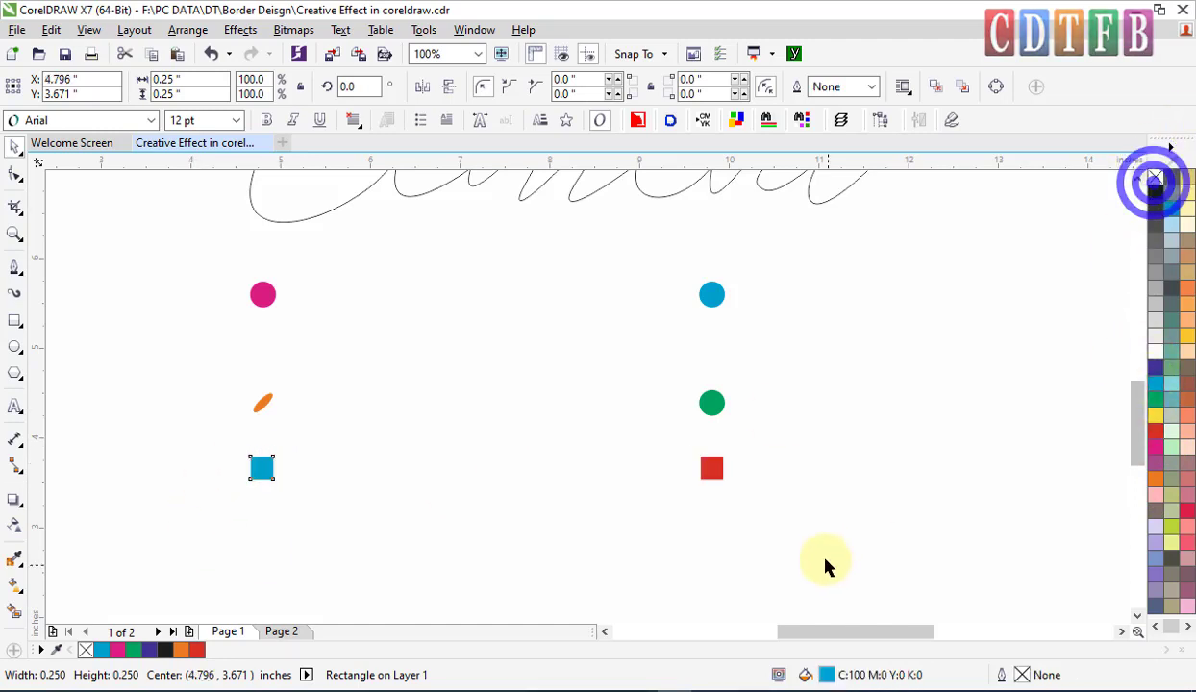
click(824, 567)
Step: Duplicate the cyan and red squares straight down, about 0.64 inch below the originals
scroll(526, 516, down, 1)
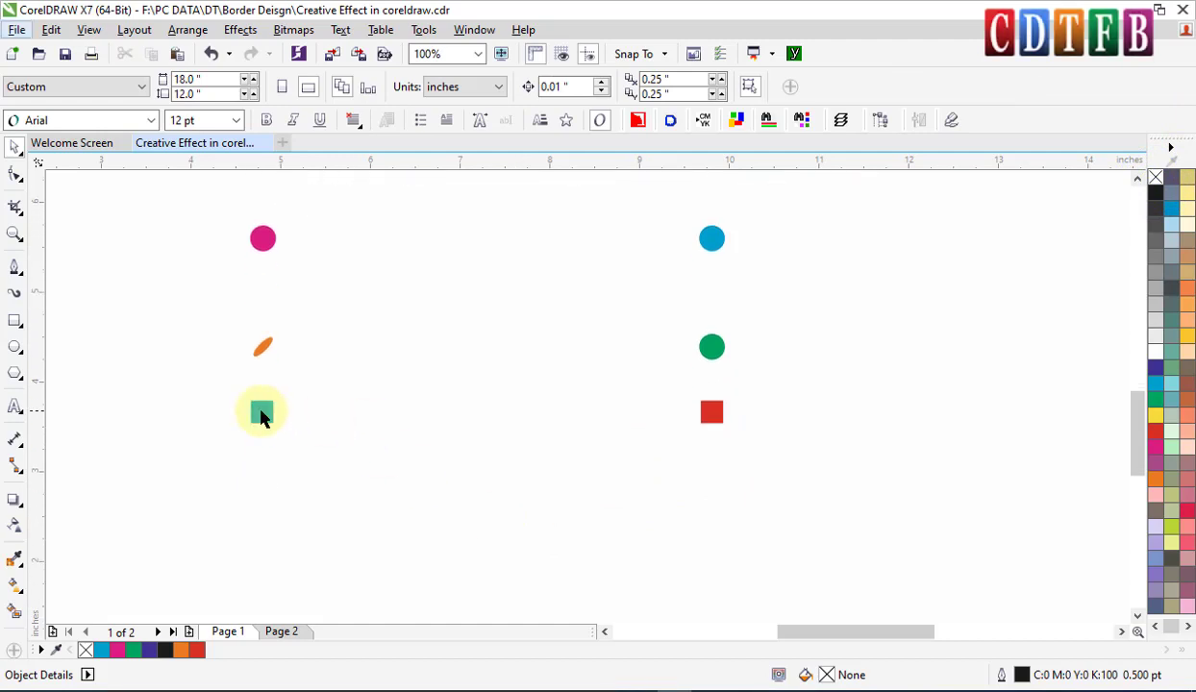
click(262, 415)
shift+click(714, 411)
drag(715, 408, 713, 469)
right_click(713, 468)
click(258, 495)
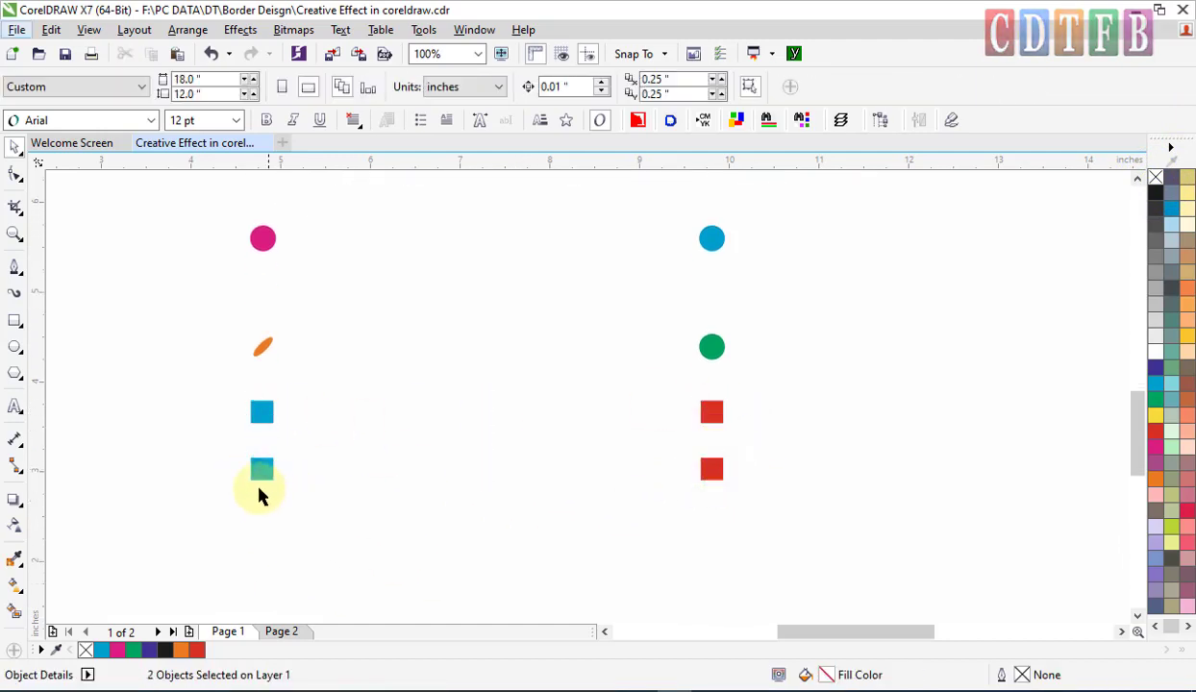
click(494, 462)
Step: Narrow the lower cyan square around its centre to about 0.142 inch wide
key(space)
click(271, 469)
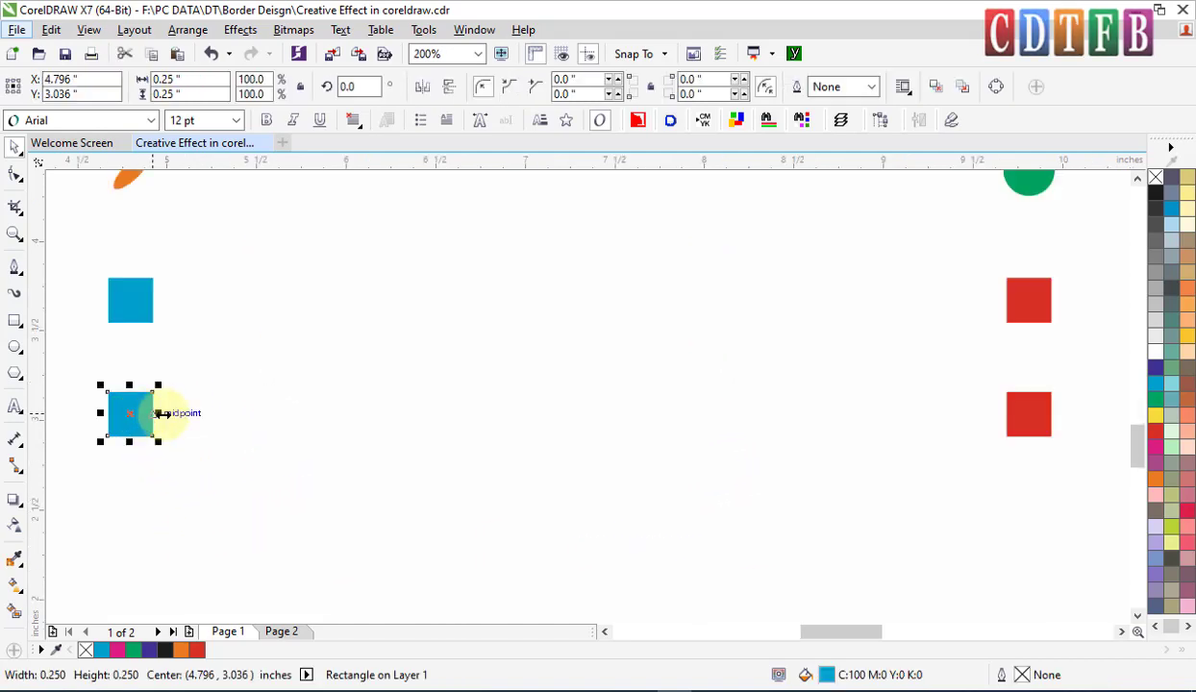
mouse_move(158, 414)
mouse_down()
mouse_move(115, 414)
mouse_move(150, 420)
mouse_up()
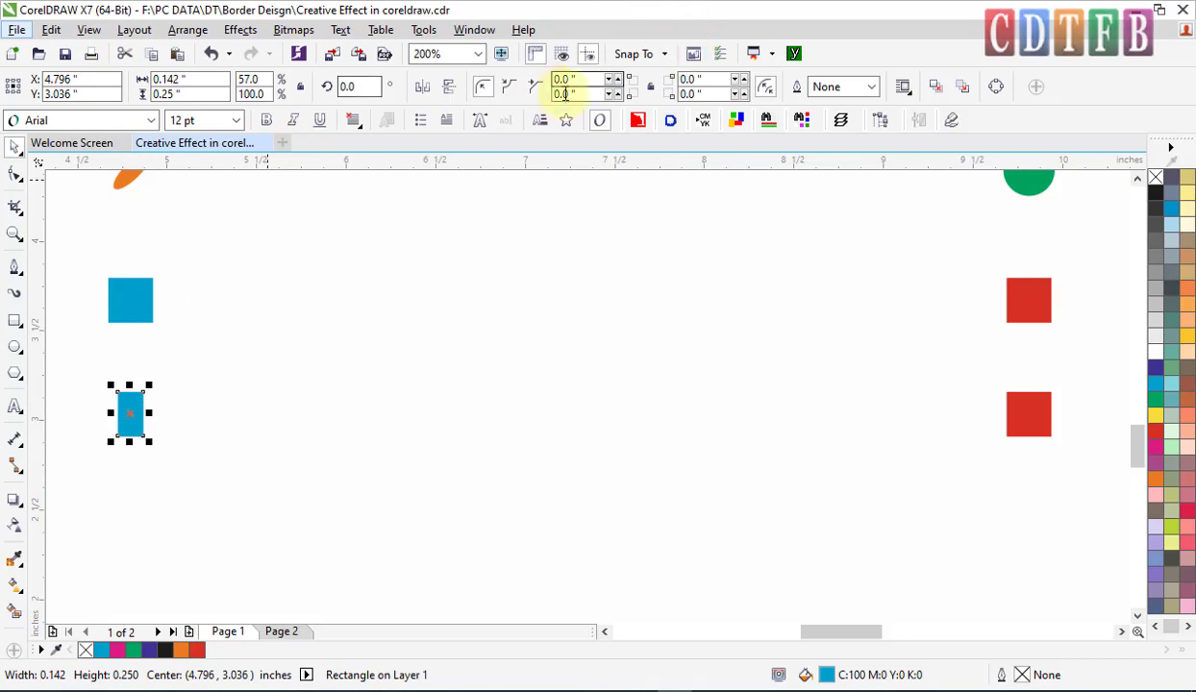
Step: Turn off snapping to objects
click(636, 54)
click(652, 157)
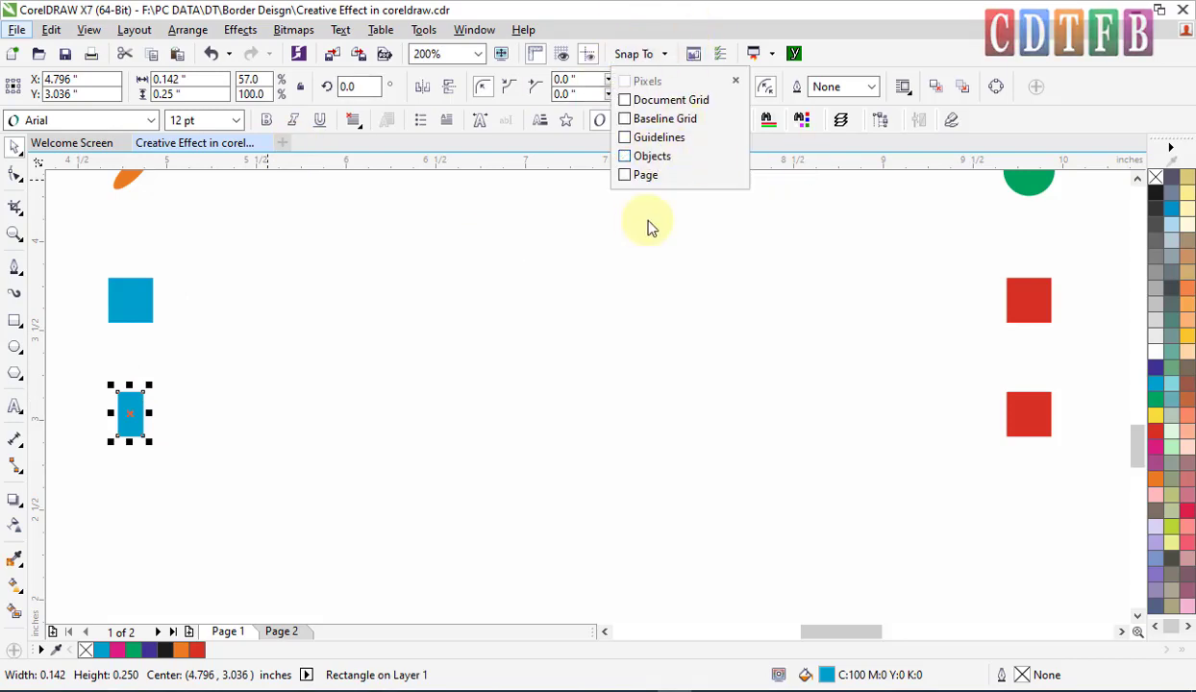
click(528, 361)
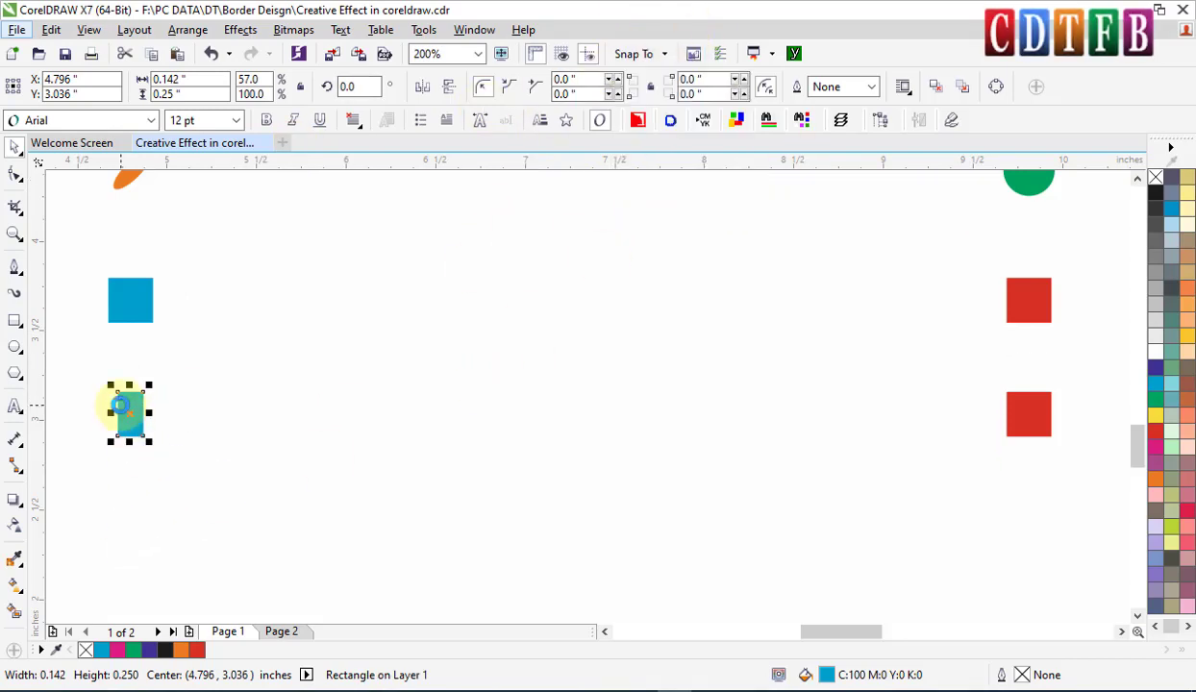
Step: Narrow the lower cyan rectangle to about 0.101 inch and the lower red square to about 0.179 inch wide, keeping their centres
key(ctrl+z)
drag(157, 412, 144, 419)
click(1043, 414)
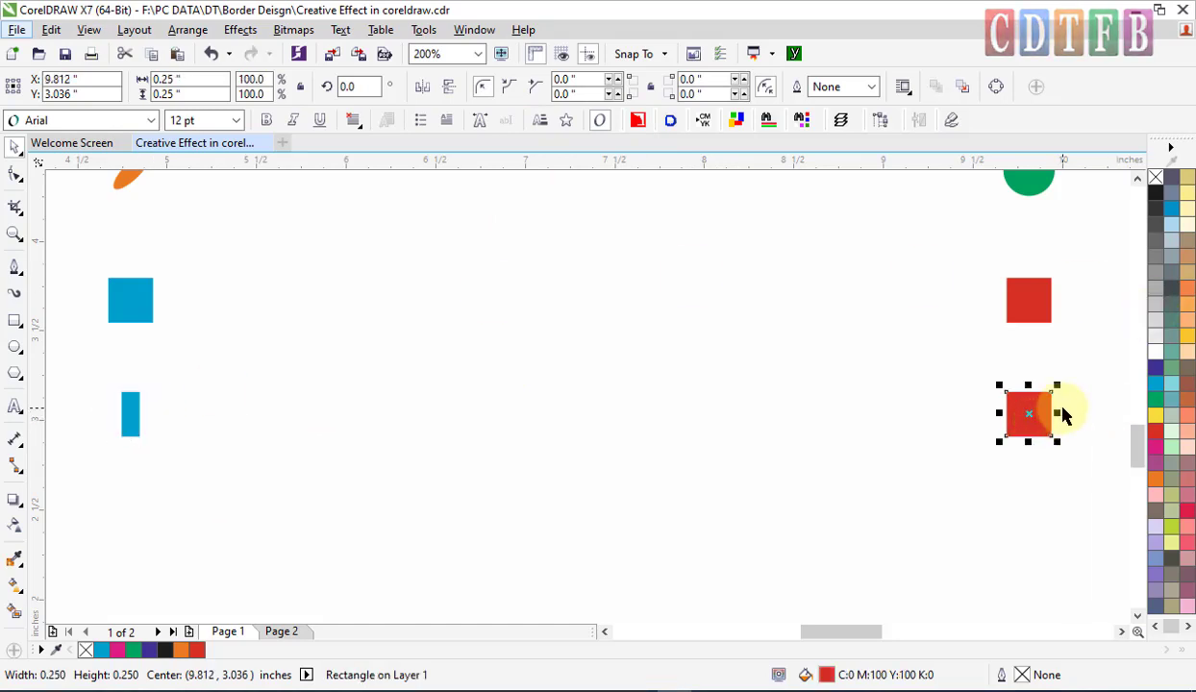
drag(1057, 413, 1046, 420)
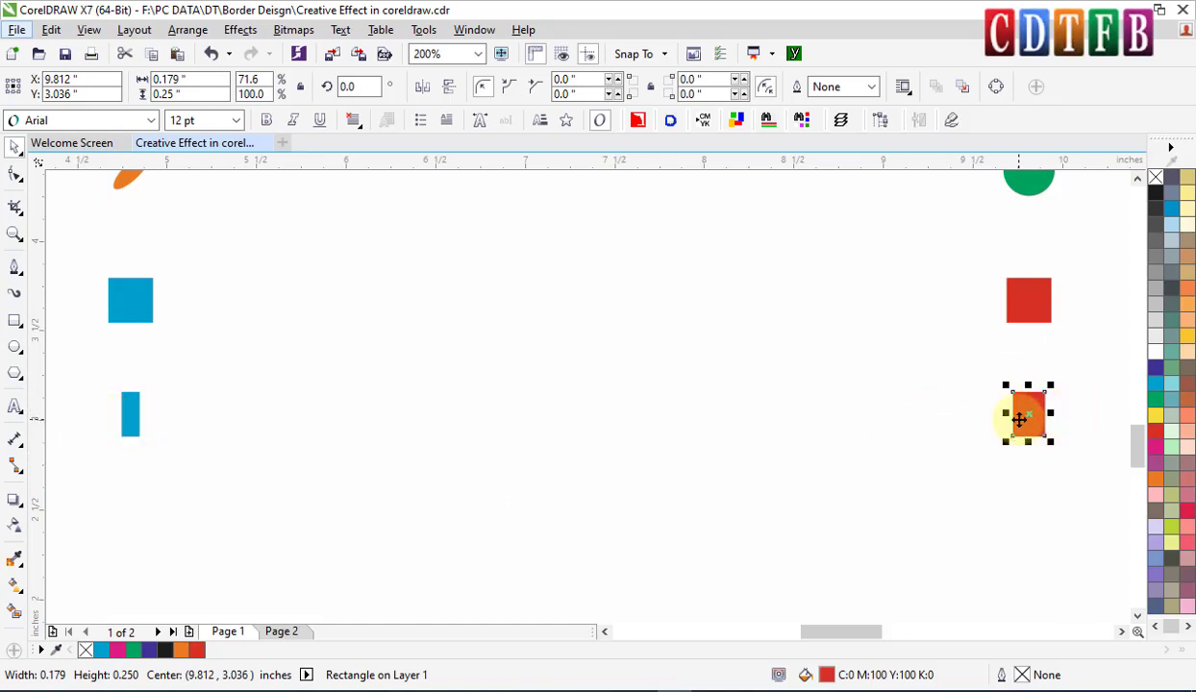
Step: Set the rotation angle of the lower cyan rectangle to 330 degrees
click(139, 414)
click(363, 87)
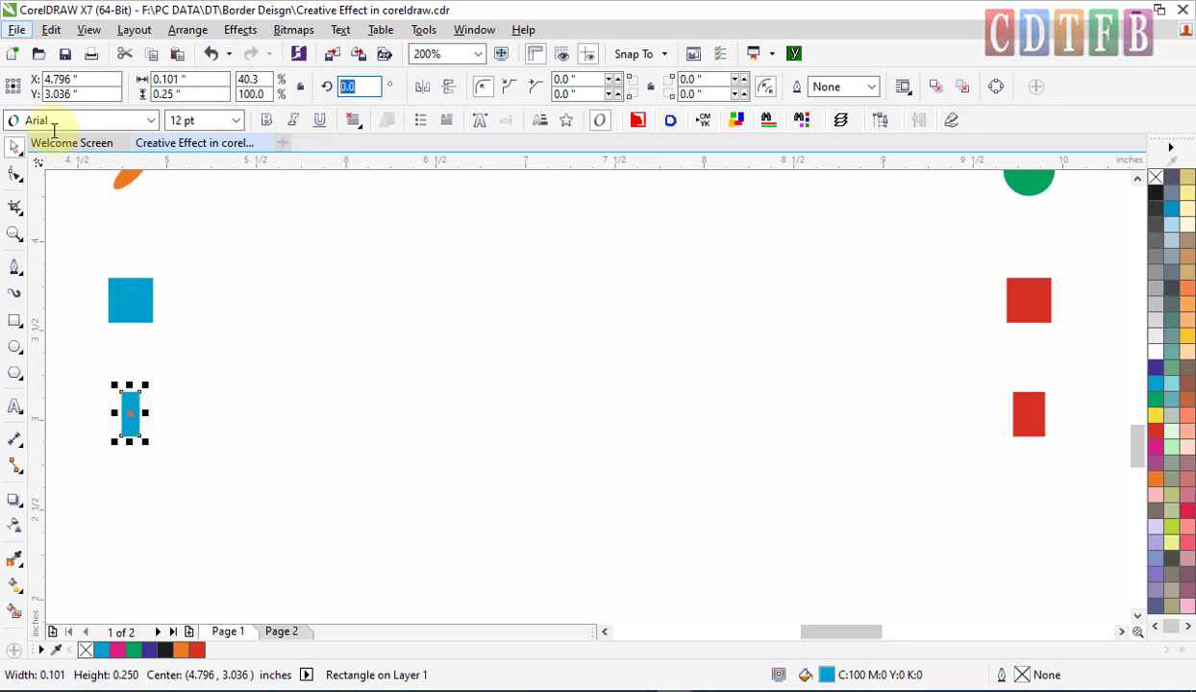
text(30)
key(Return)
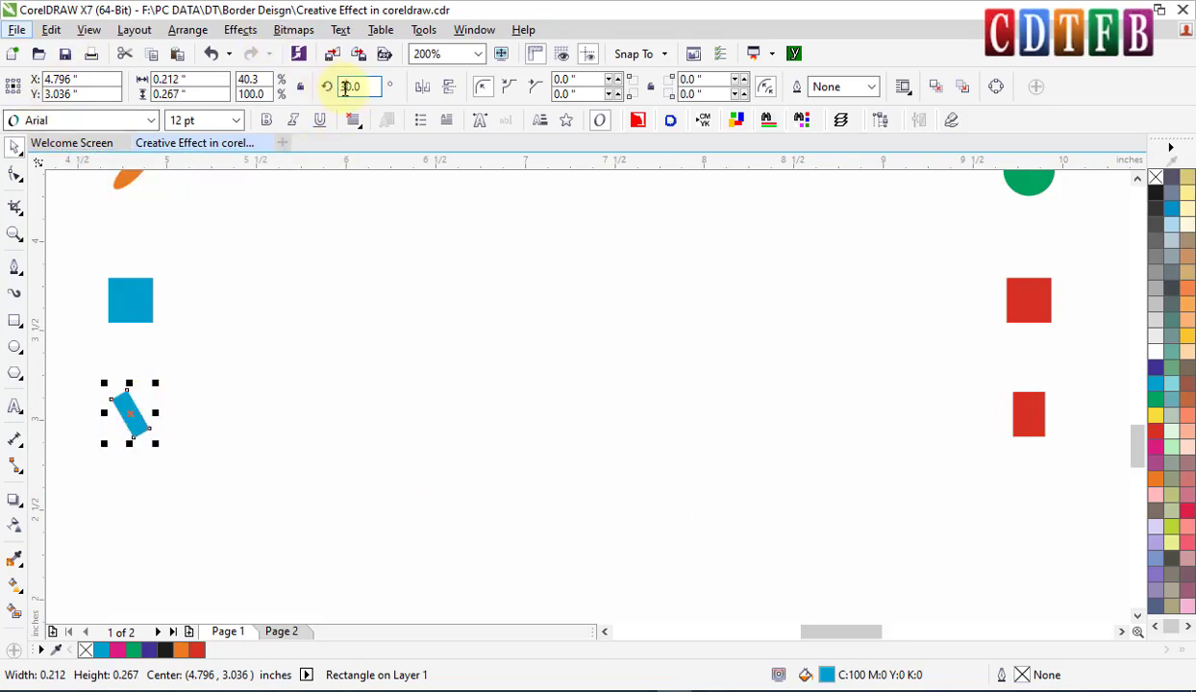
key(Return)
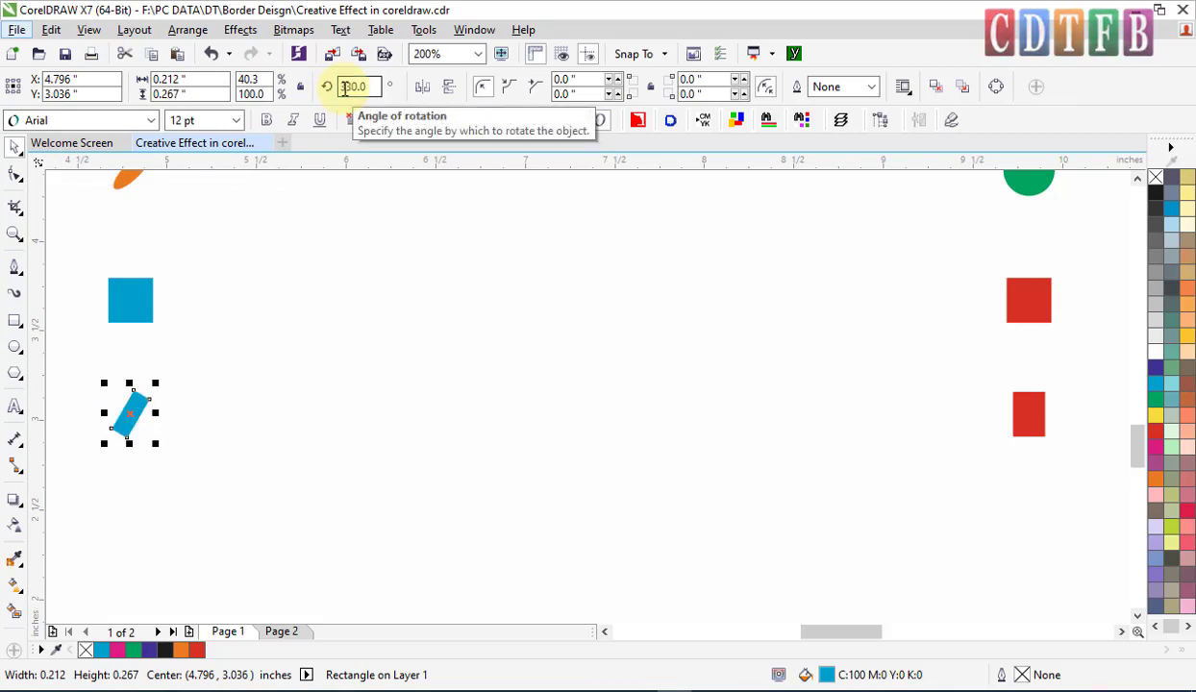
Step: Set the rotation angle of the lower red rectangle to 330 degrees
click(1028, 418)
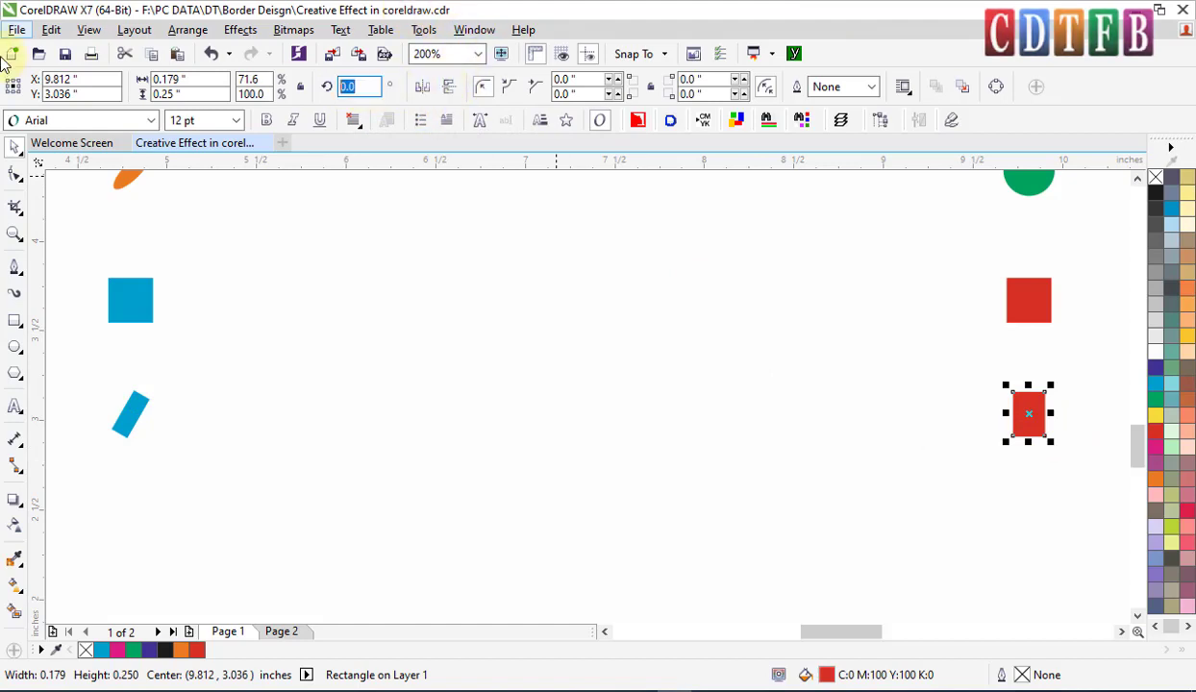
text(30)
key(Return)
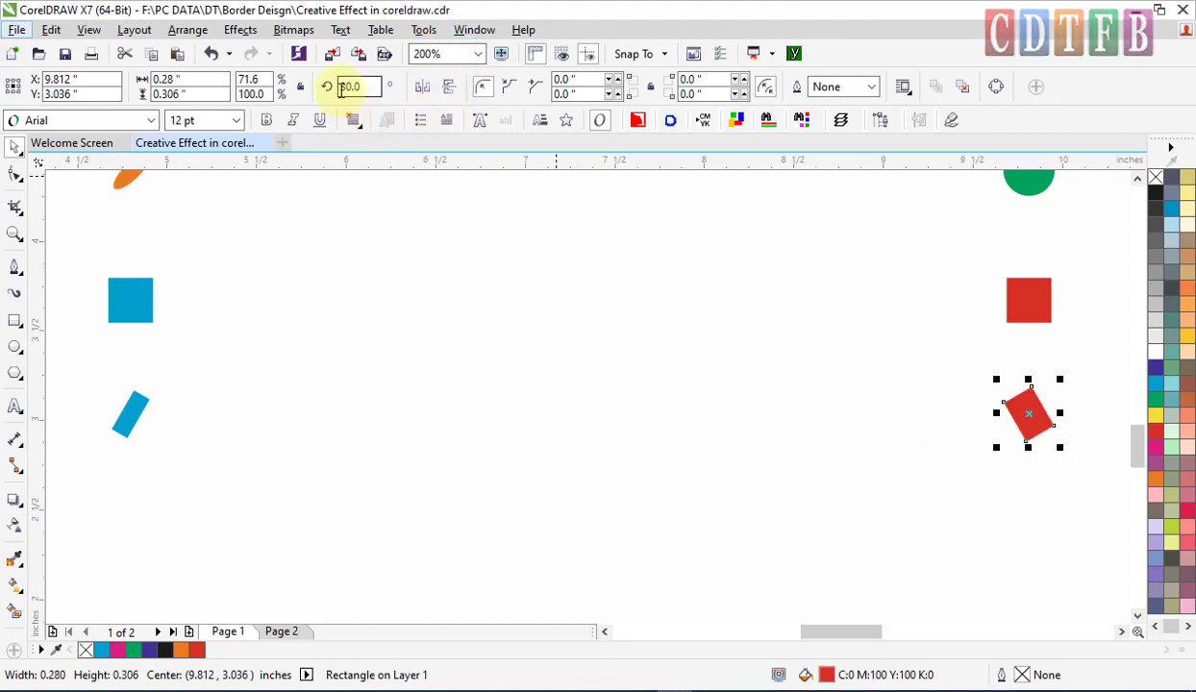
text(3)
key(Return)
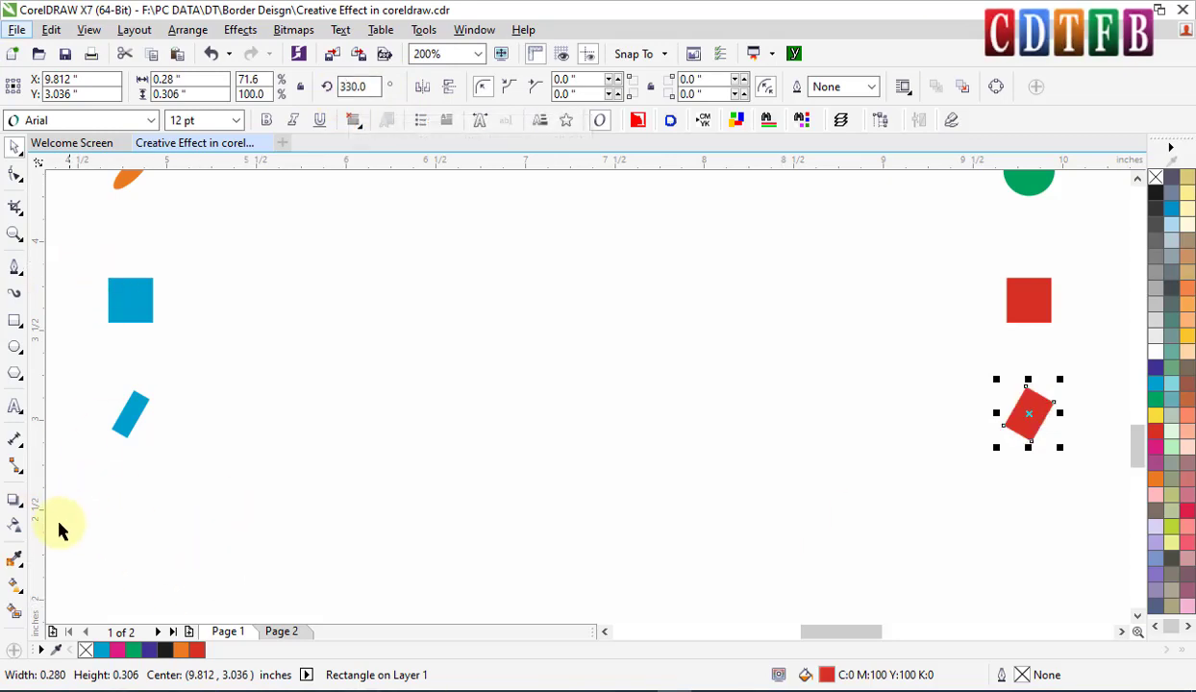
Step: Give the tilted cyan rectangle a linear fountain fill along its length, running from cyan at its upper end to dark blue
click(139, 408)
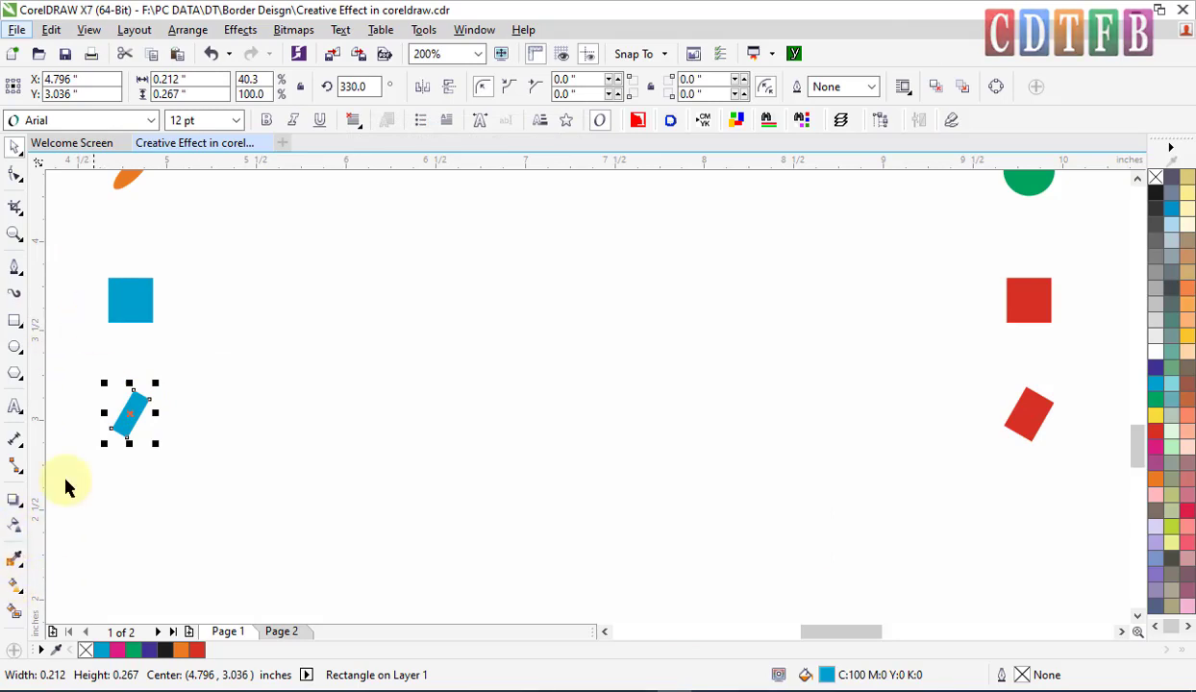
click(14, 584)
mouse_move(106, 425)
mouse_down()
mouse_move(143, 402)
mouse_move(107, 441)
mouse_up()
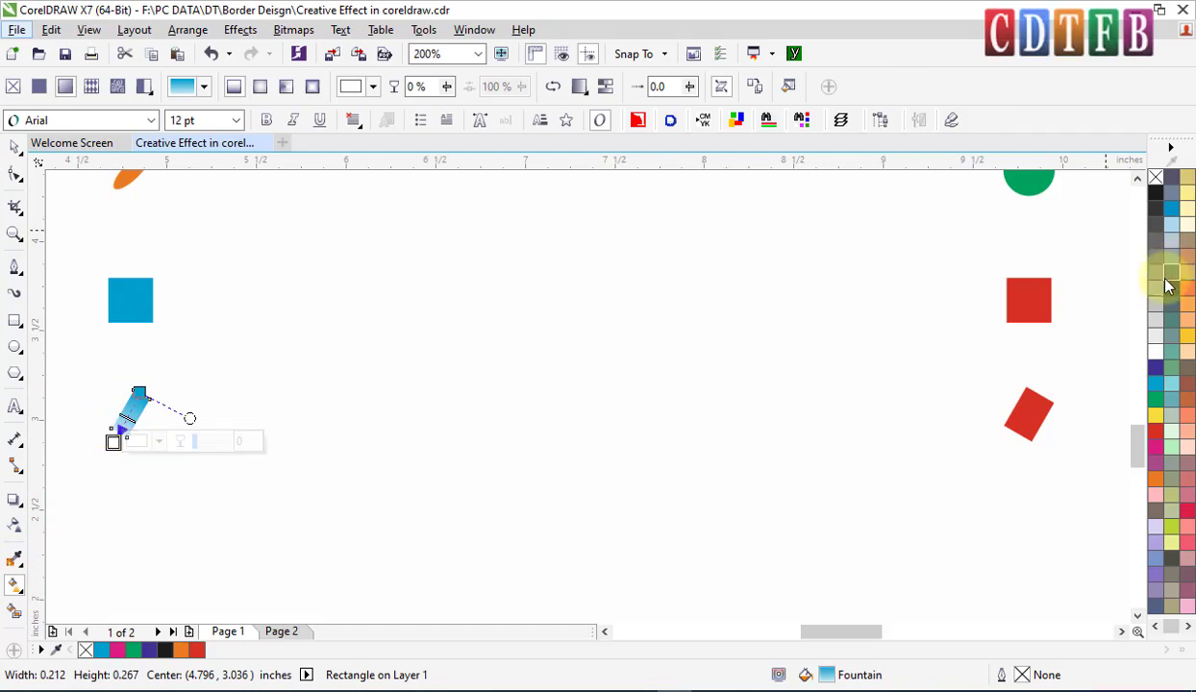
click(1156, 368)
Step: Adjust both ends of the fountain fill so the cyan and dark blue colours sit within the tilted rectangle
scroll(80, 470, up, 3)
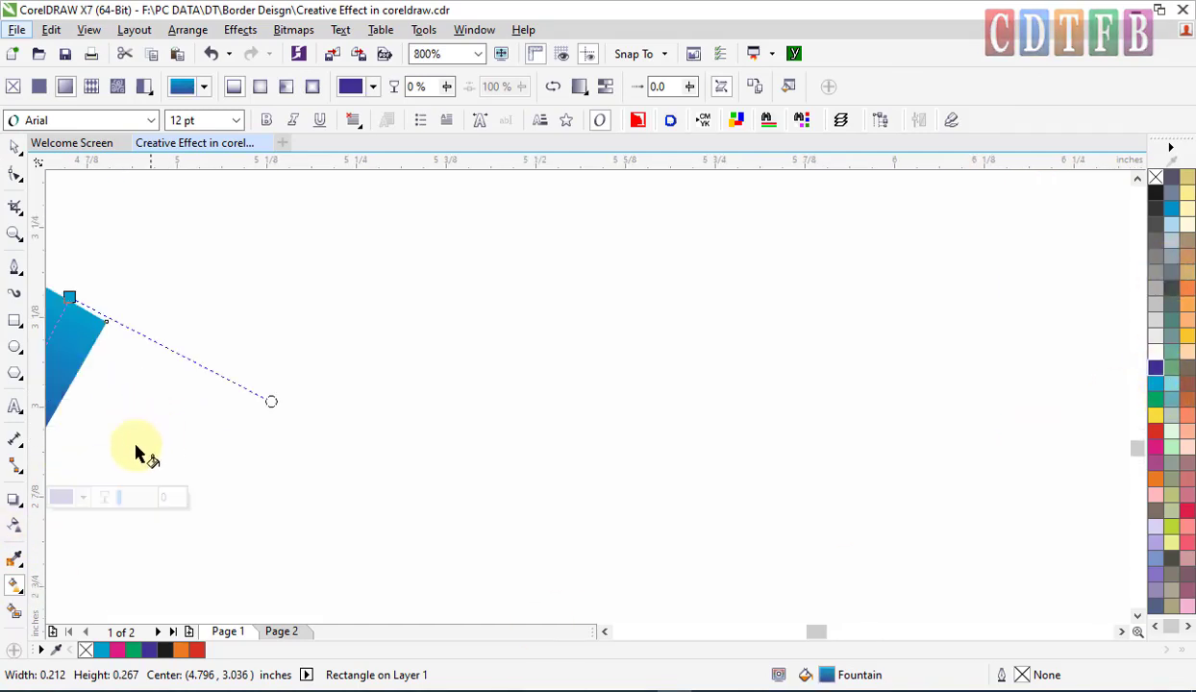
scroll(186, 347, down, 2)
scroll(101, 406, up, 3)
drag(101, 406, 112, 374)
drag(189, 229, 191, 235)
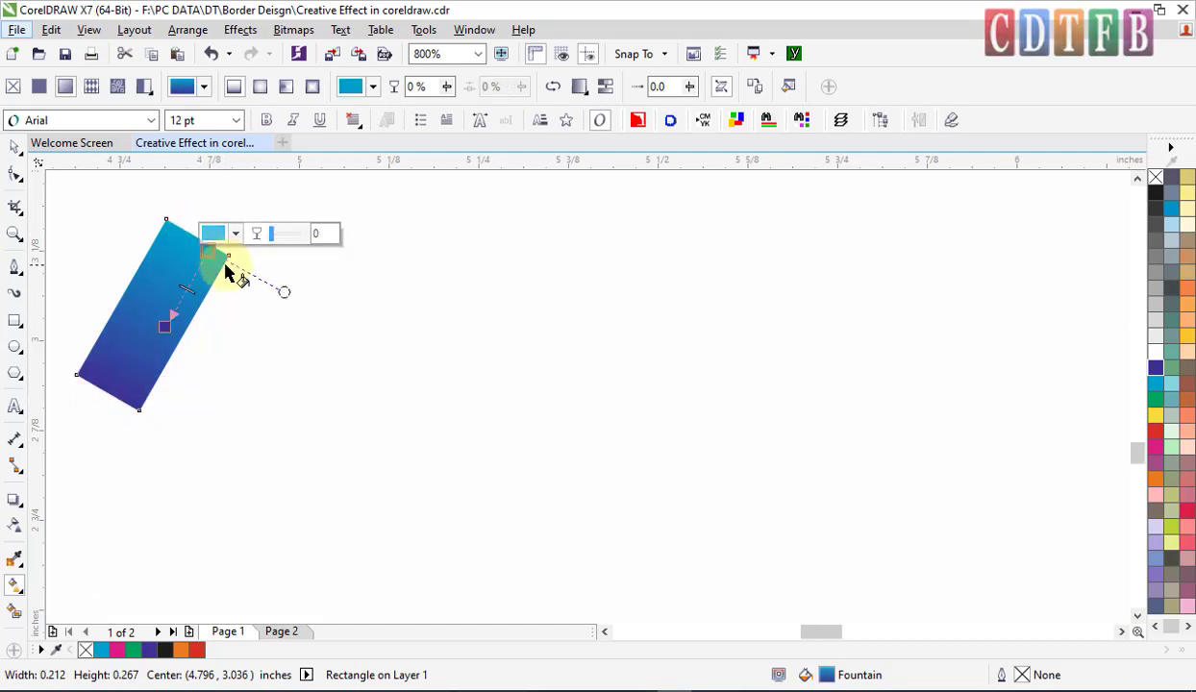
Step: Copy only the fill property from the tilted blue gradient rectangle to the tilted red rectangle
scroll(229, 269, down, 2)
click(1115, 274)
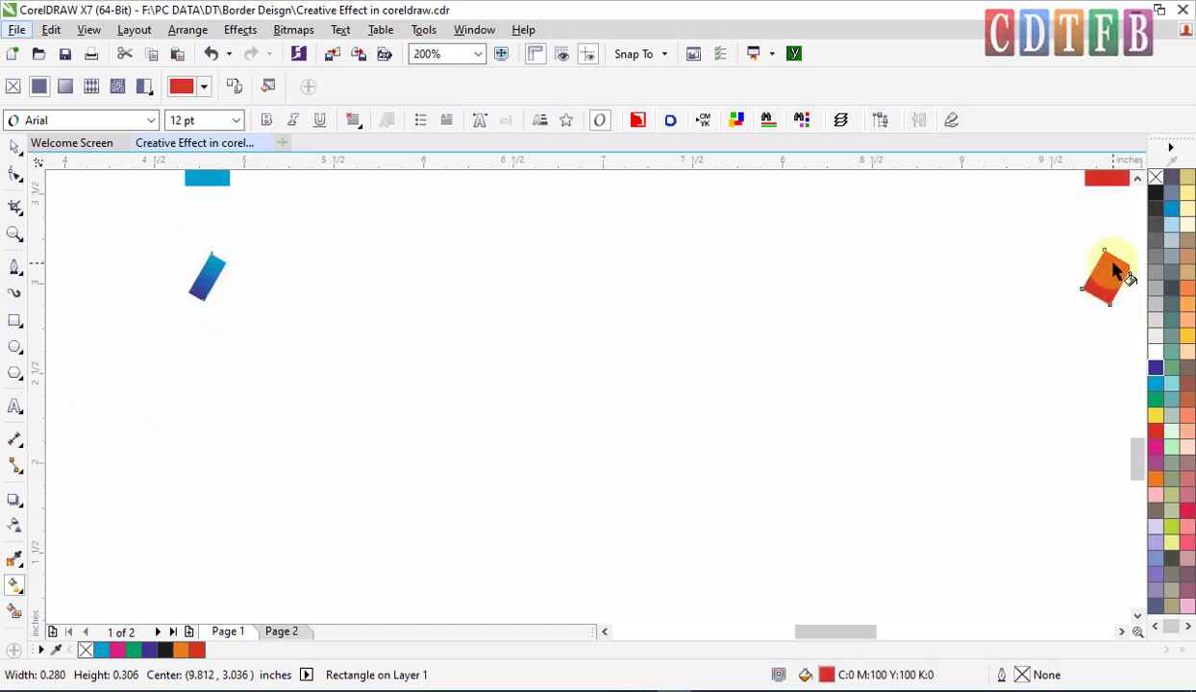
click(51, 30)
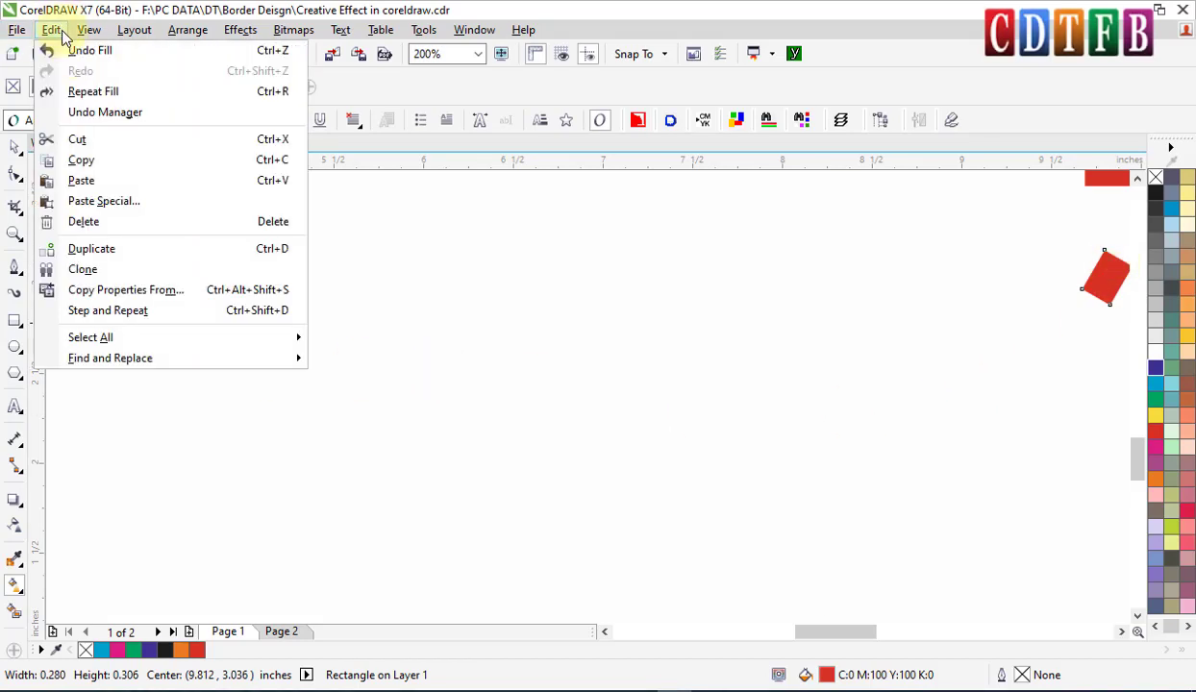
click(125, 289)
click(452, 334)
click(616, 388)
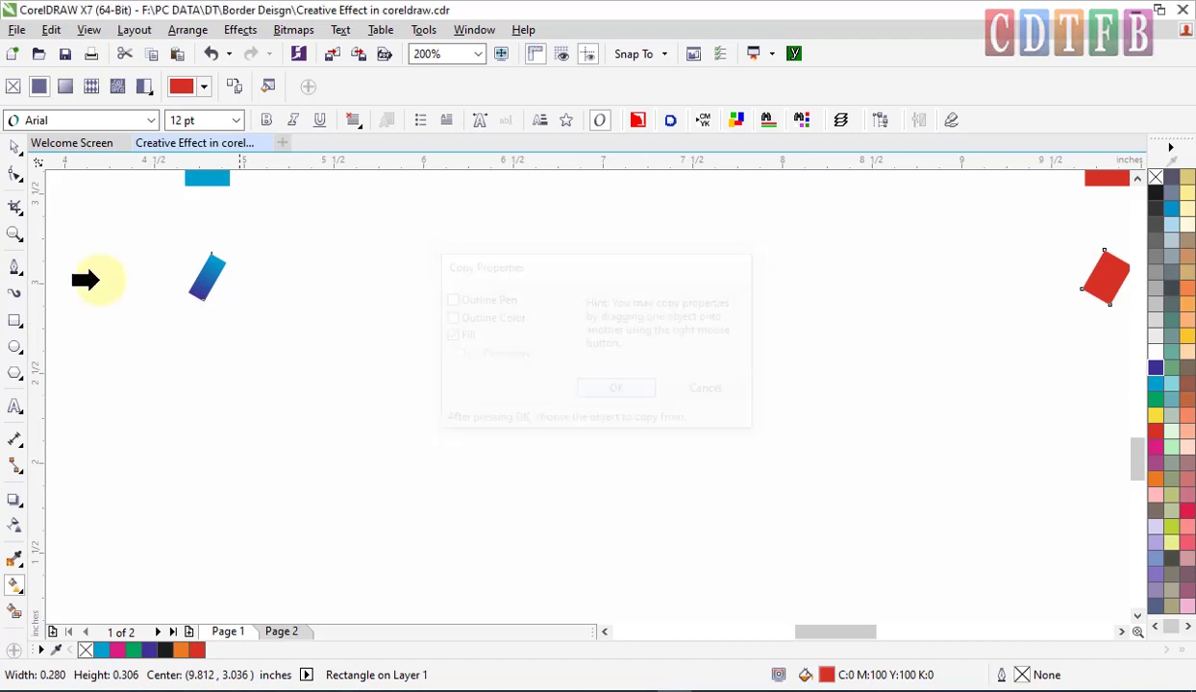
click(208, 277)
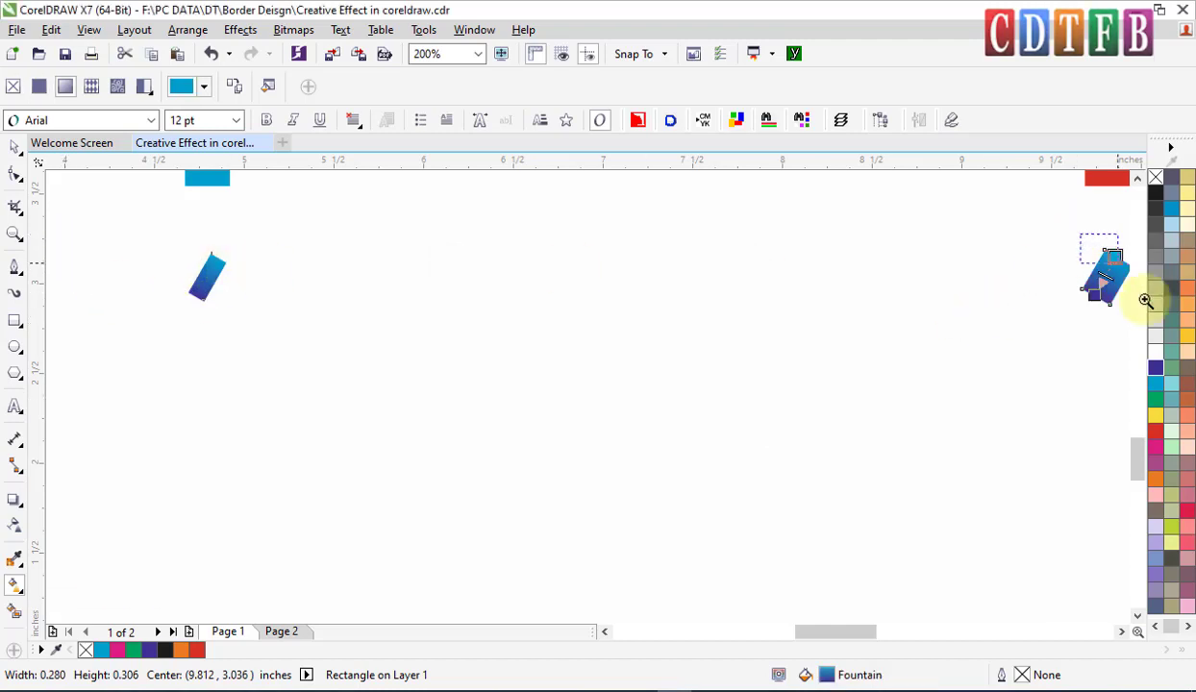
Step: Recolour the copied fountain fill from orange at the upper end to red at the lower end, shortening it slightly
scroll(1145, 301, up, 5)
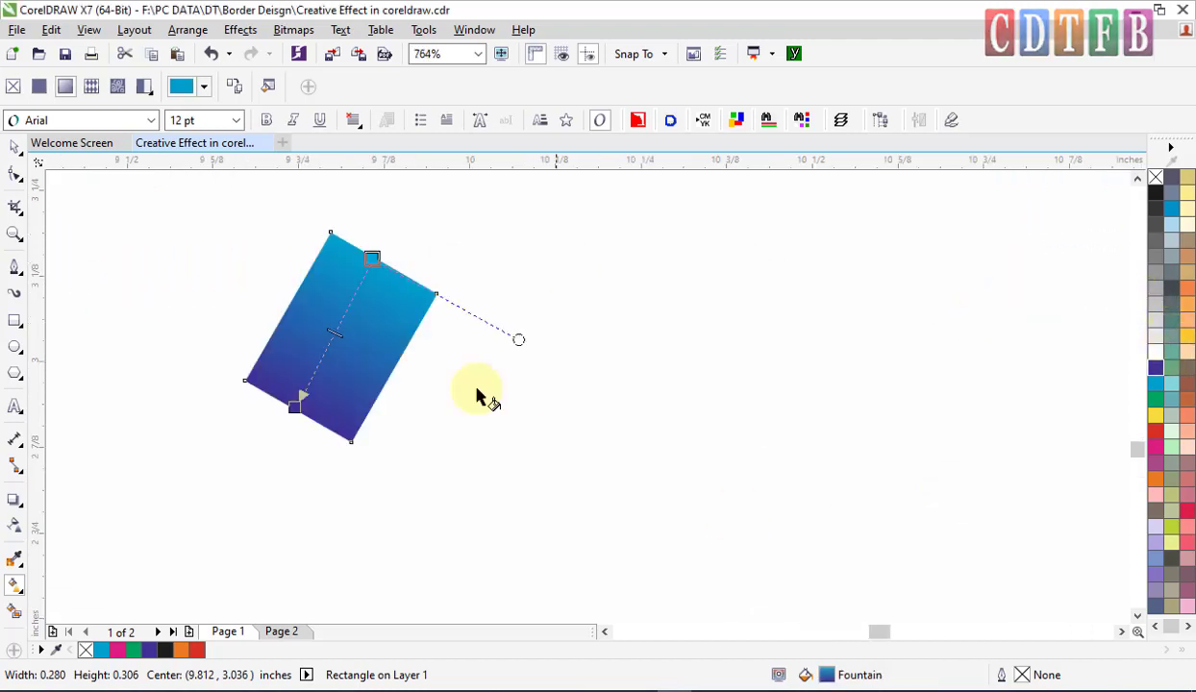
click(294, 406)
click(1155, 431)
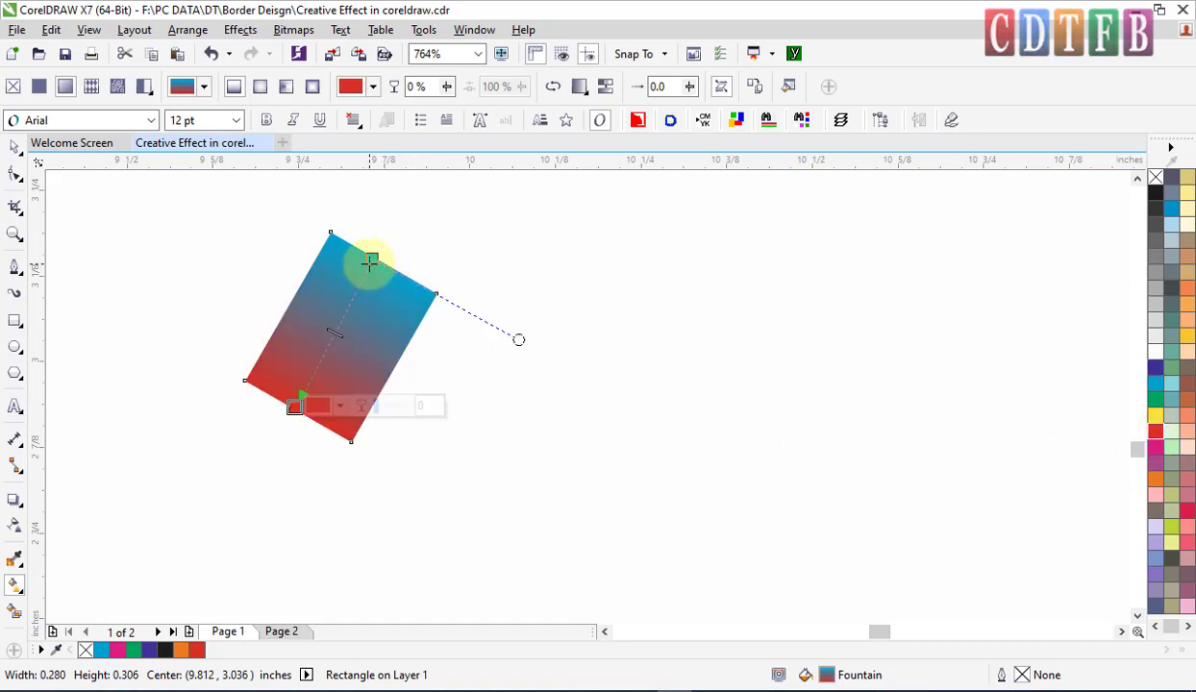
click(370, 262)
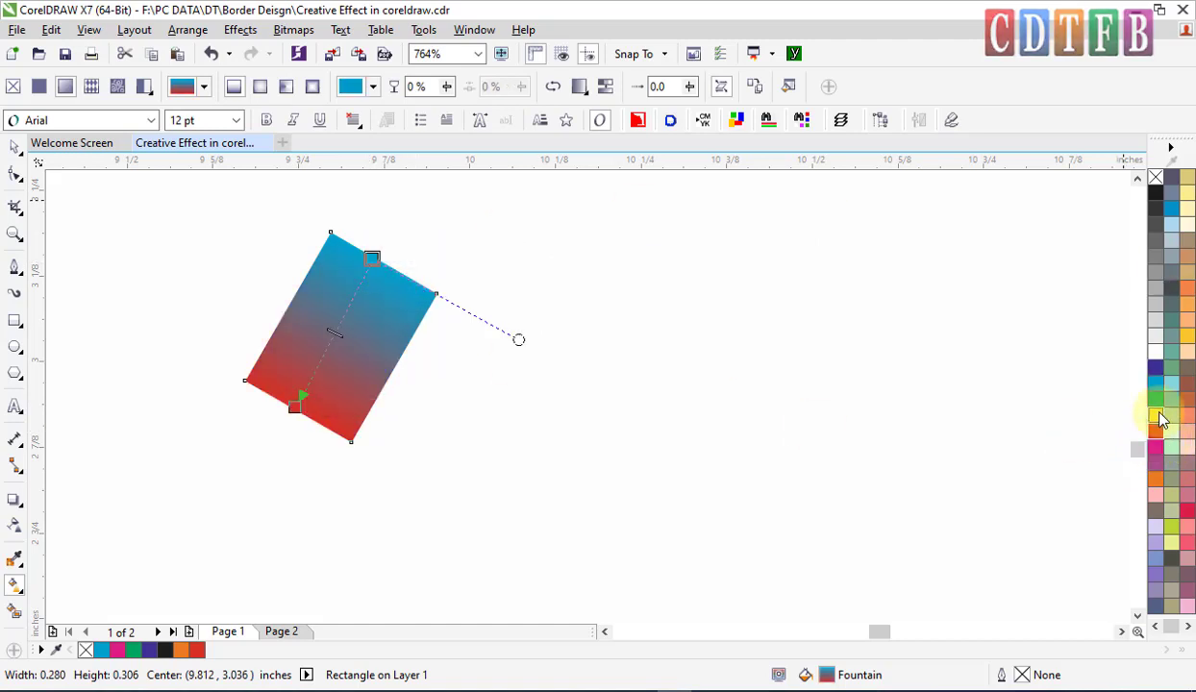
drag(1155, 478, 374, 302)
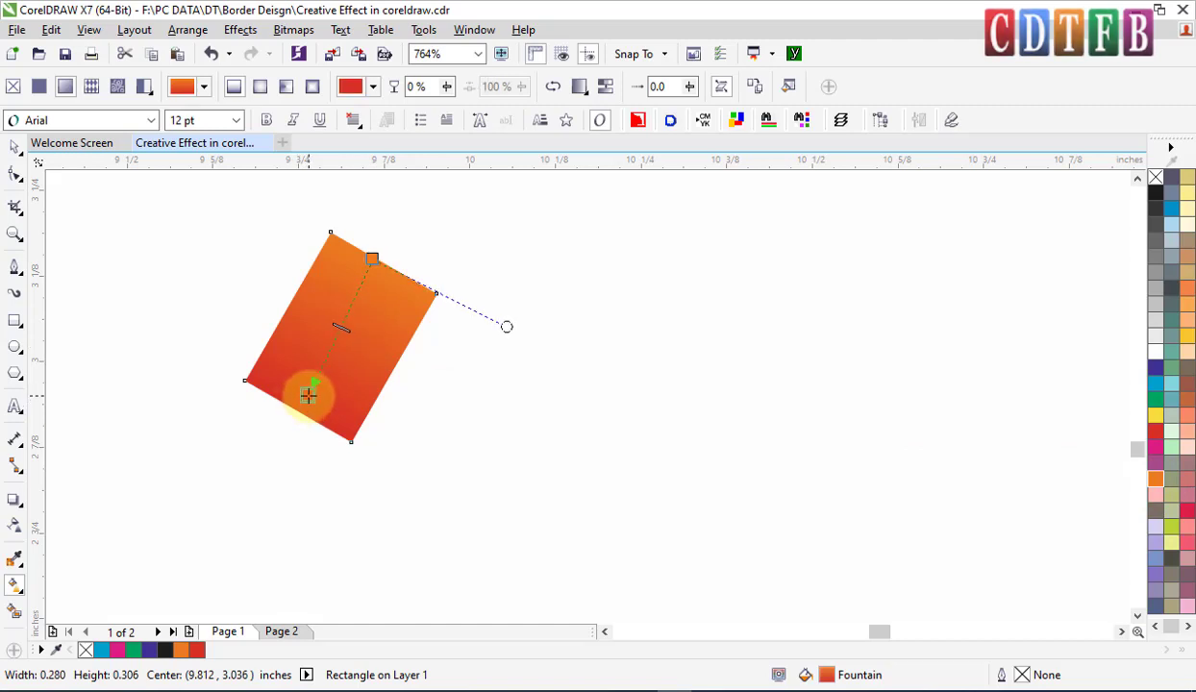
click(302, 396)
key(space)
Step: Blend the magenta circle into the cyan circle across from it
scroll(387, 297, down, 6)
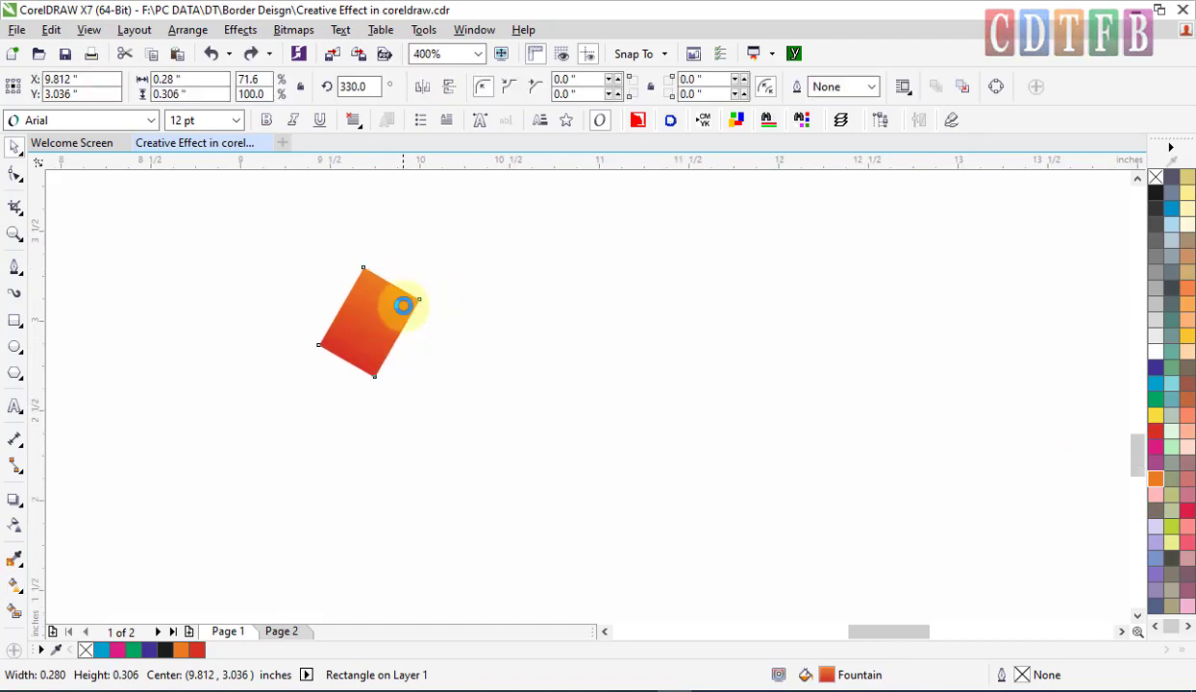
scroll(478, 603, up, 2)
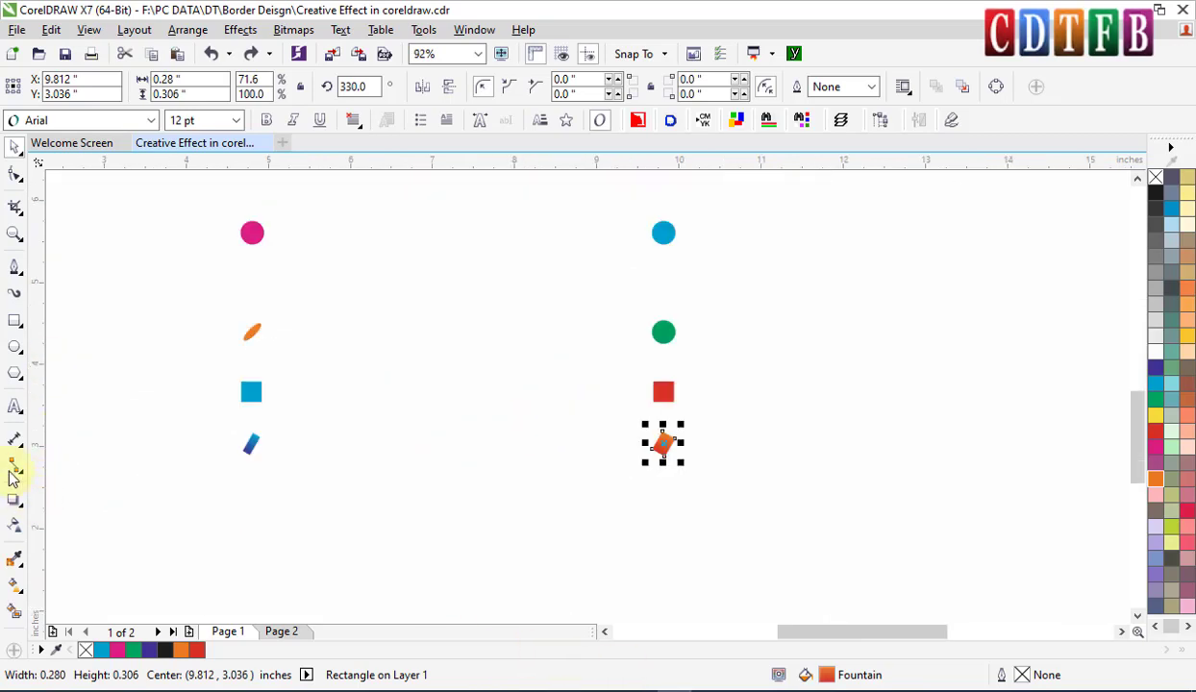
click(250, 238)
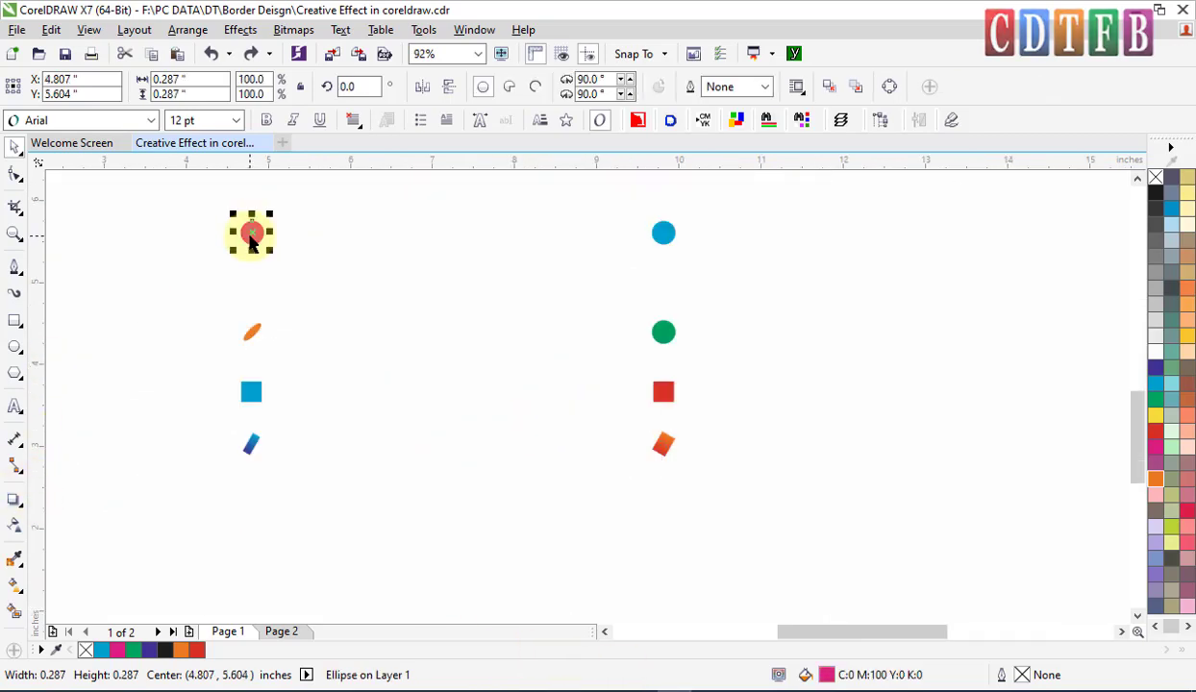
click(15, 500)
click(96, 536)
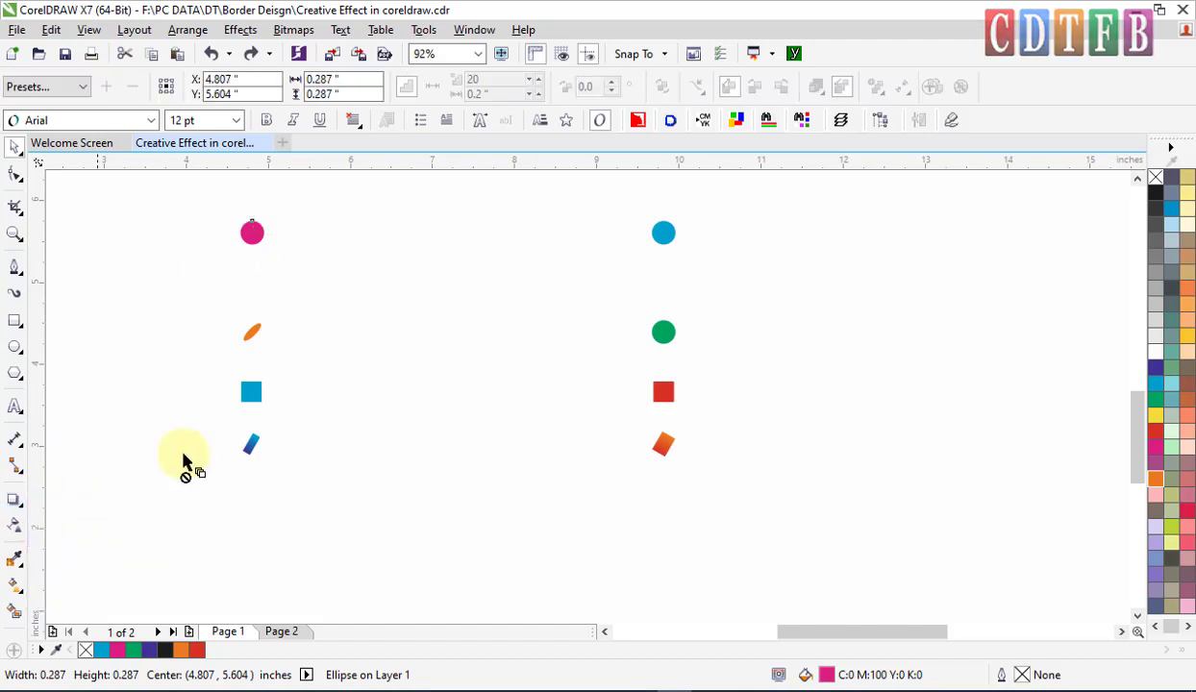
drag(250, 235, 613, 226)
drag(663, 232, 664, 232)
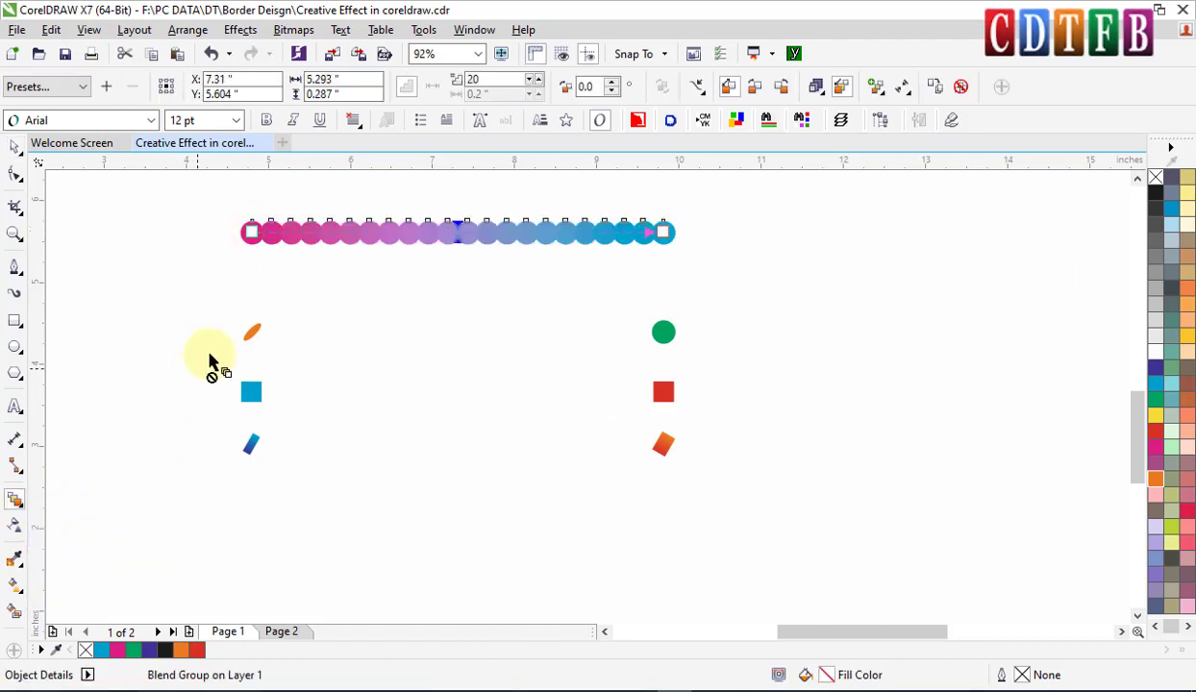
Step: Set the circle blend to 999 steps
click(489, 80)
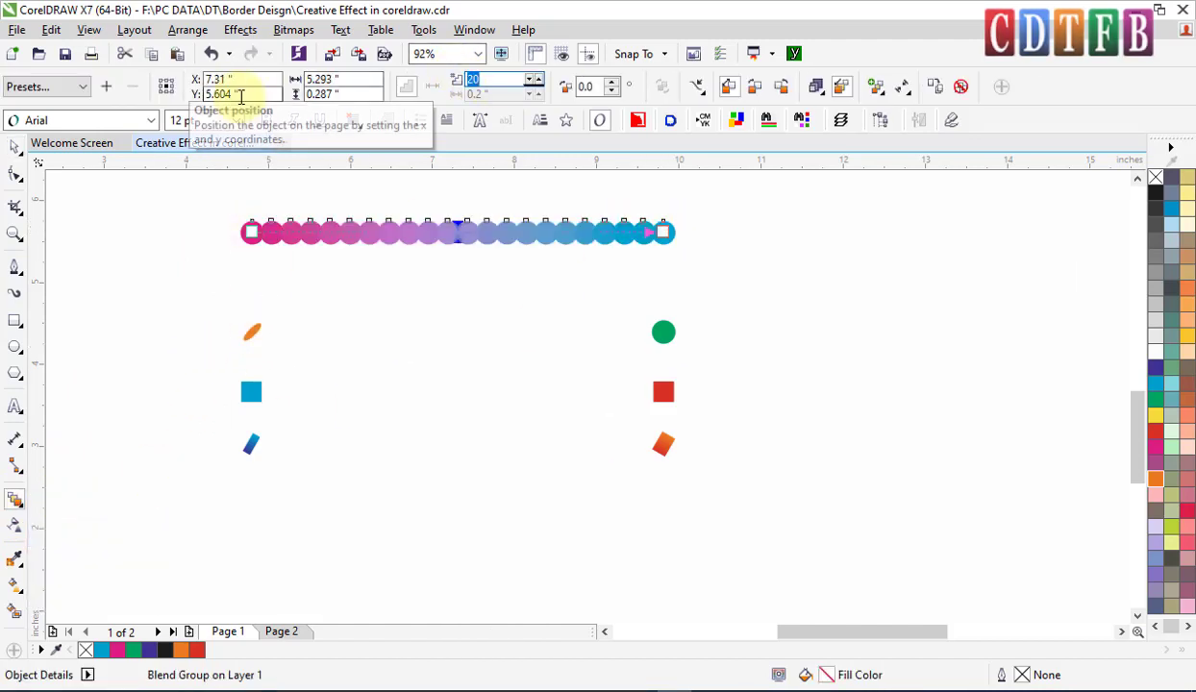
text(999)
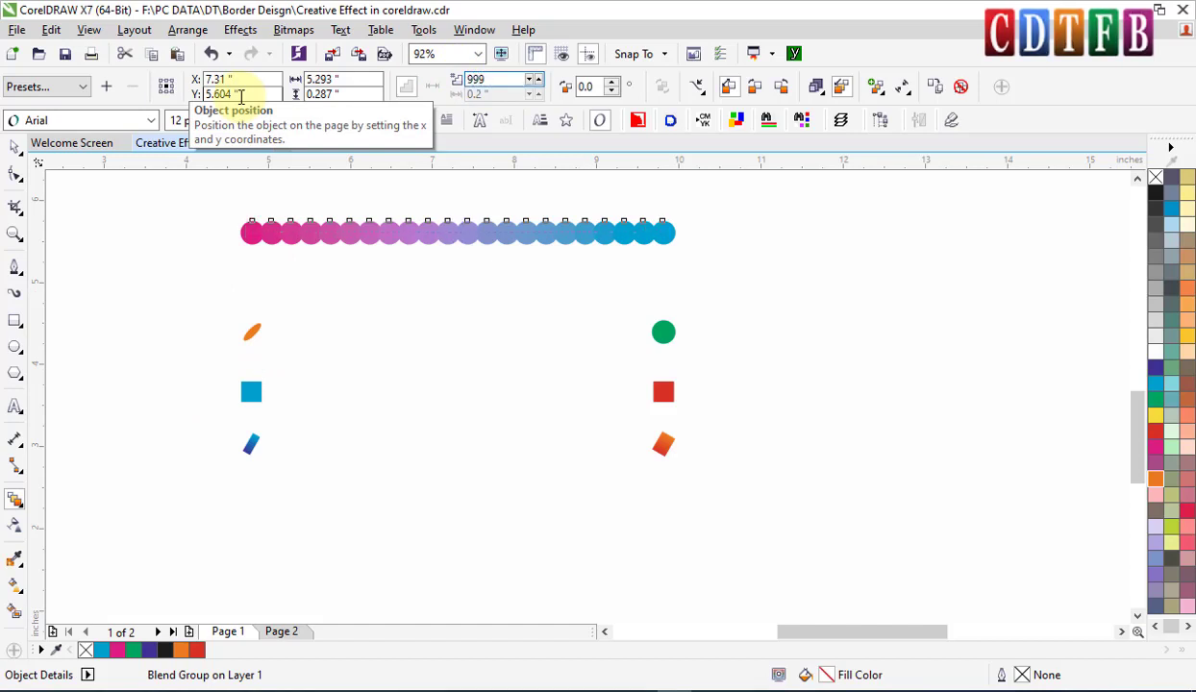
key(Return)
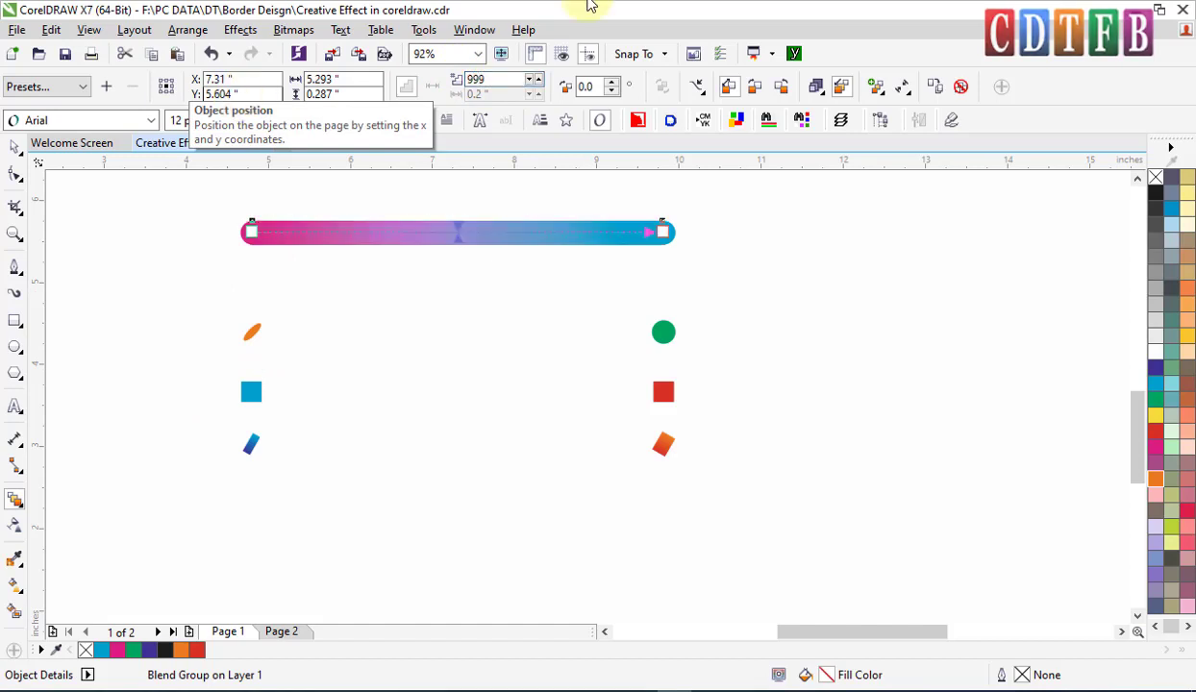
Step: Blend the orange ellipse into the green circle and the cyan square into the red square, each with 999 steps
drag(257, 336, 674, 335)
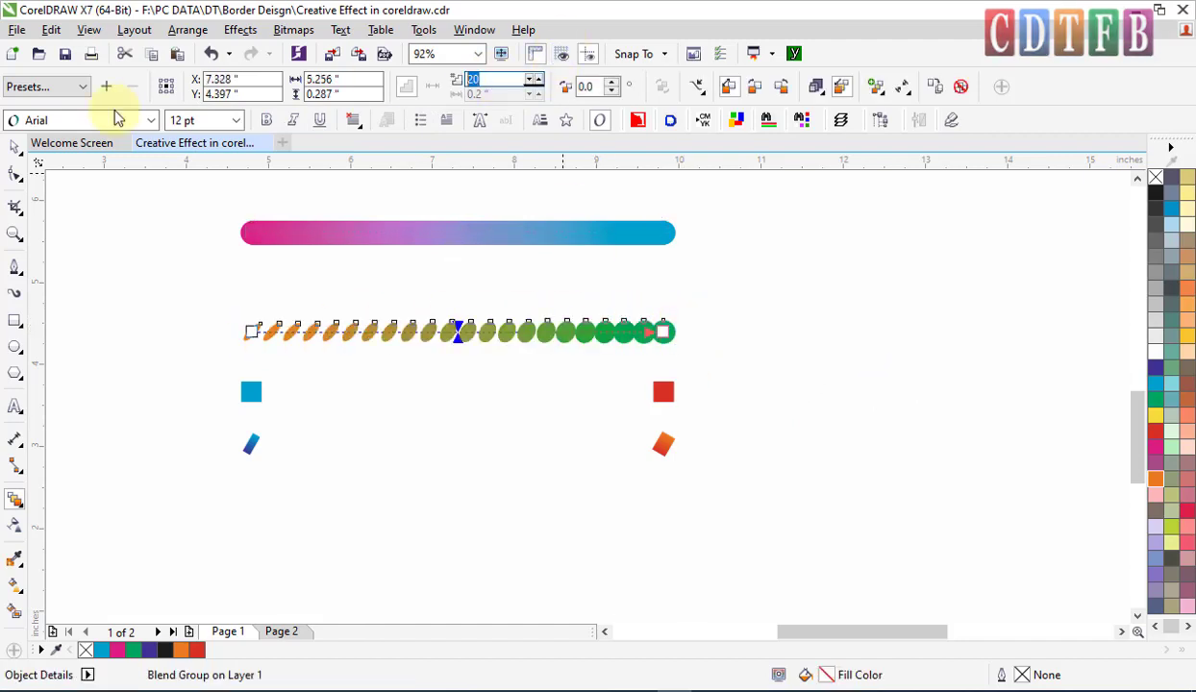
key(Return)
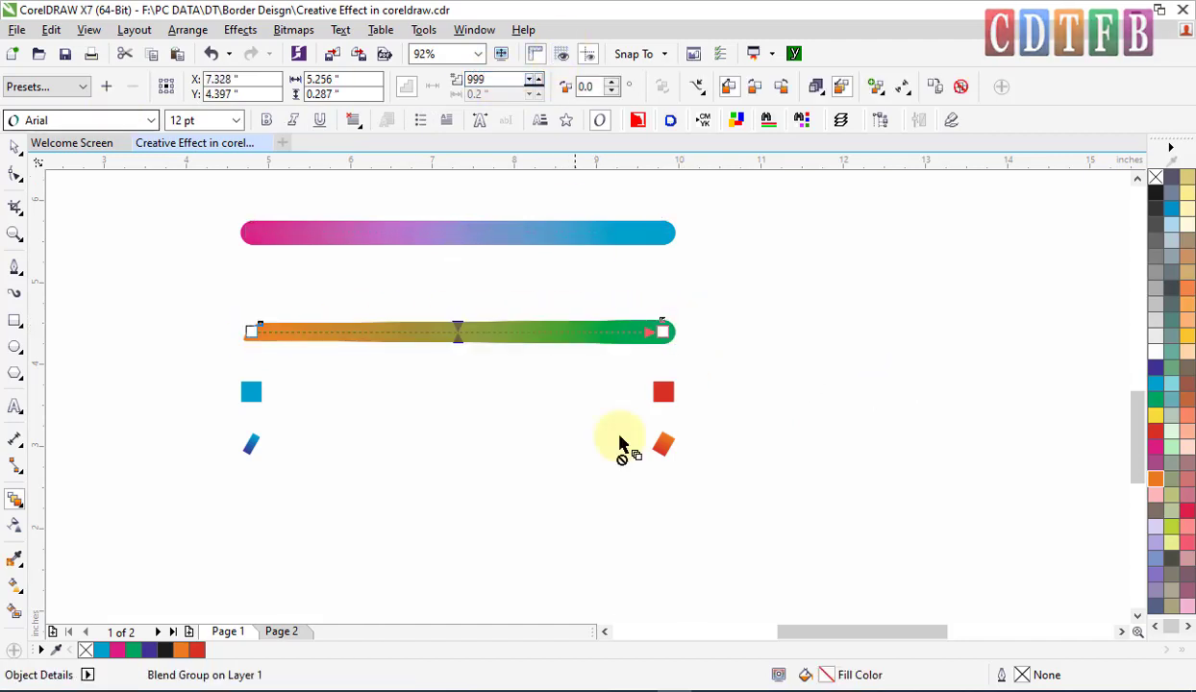
drag(251, 391, 663, 392)
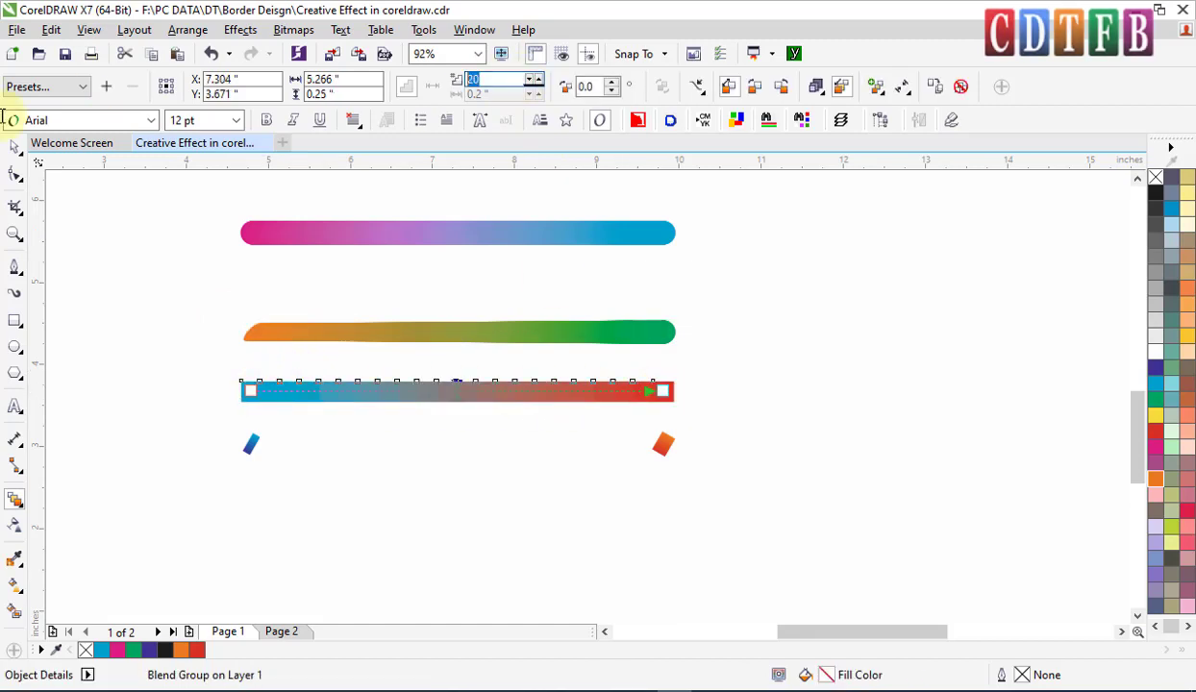
text(999)
key(Return)
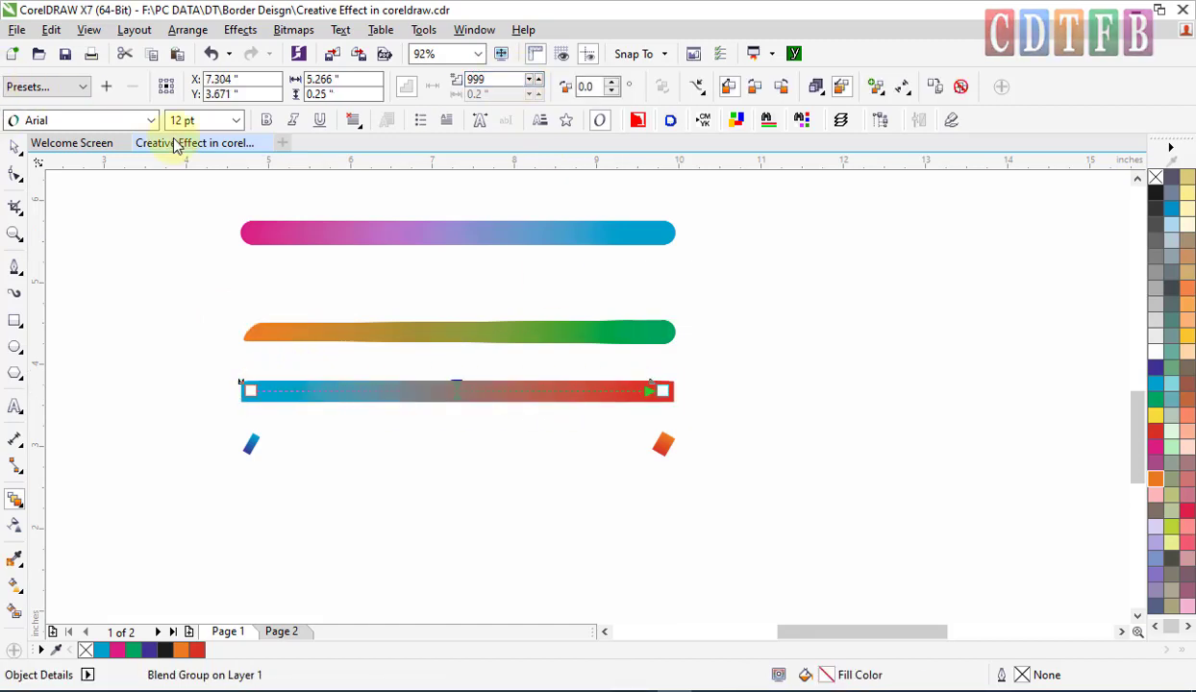
Step: Blend the blue gradient rectangle into the orange-red gradient rectangle with 999 steps
drag(250, 443, 663, 447)
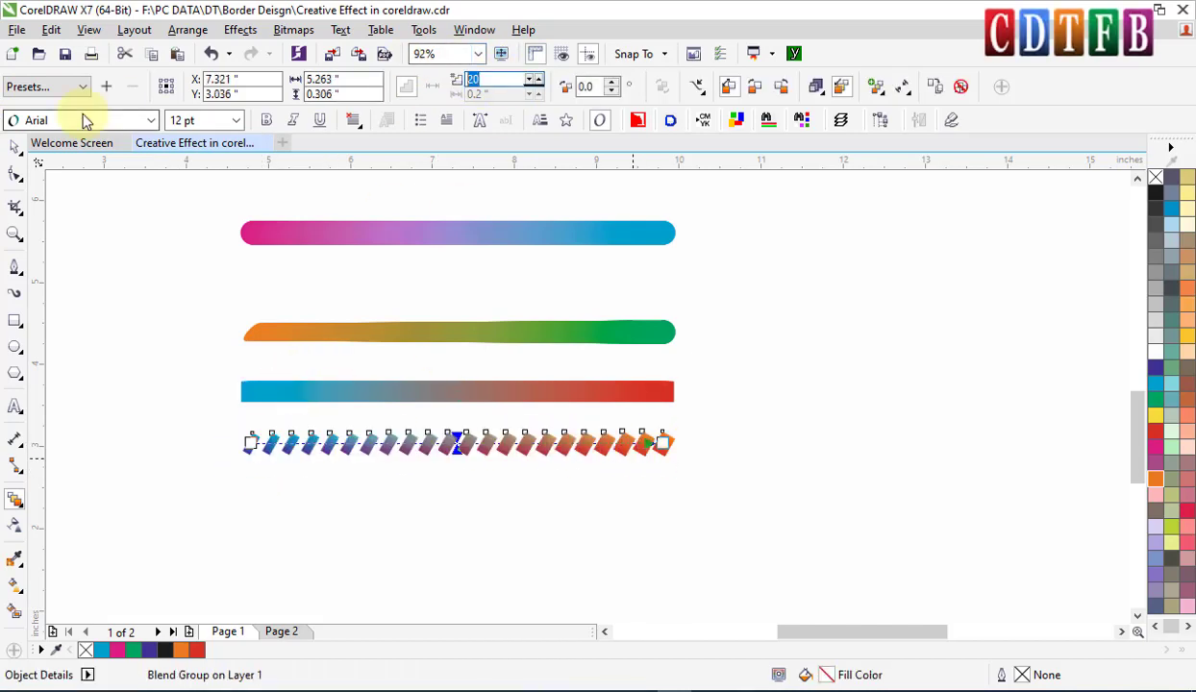
key(Return)
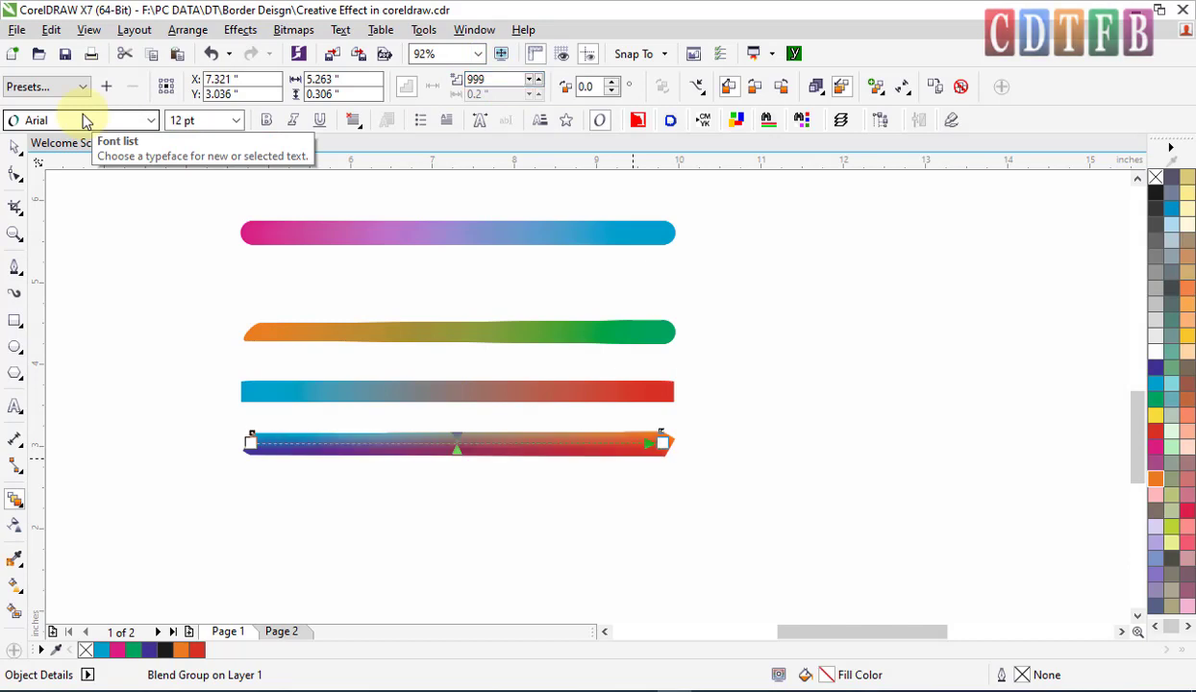
key(space)
Step: Place a copy of all four colour blends in the page's lower-right corner
scroll(575, 387, down, 2)
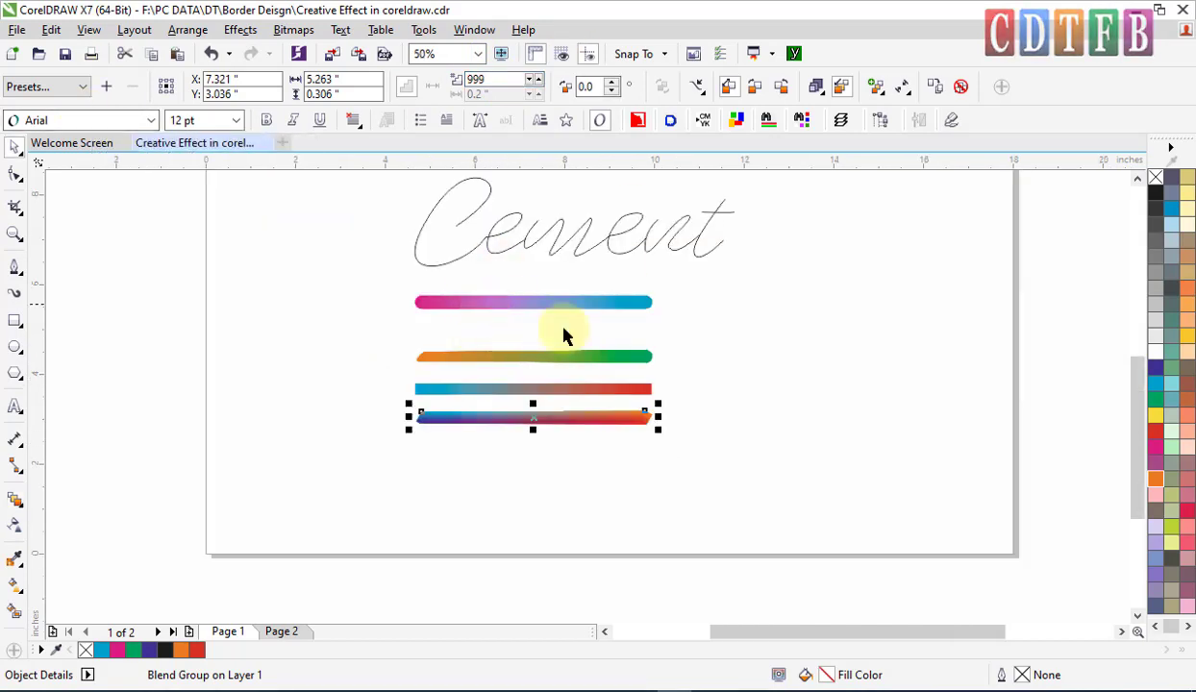
drag(390, 285, 732, 468)
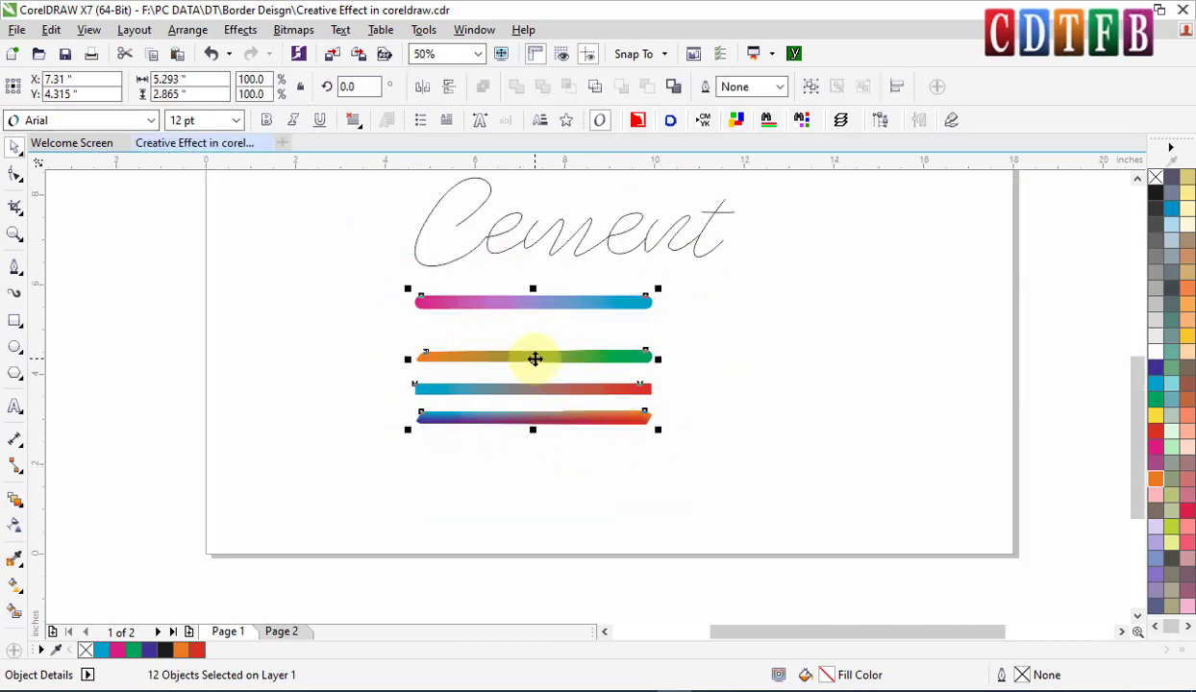
drag(536, 357, 886, 481)
right_click(887, 480)
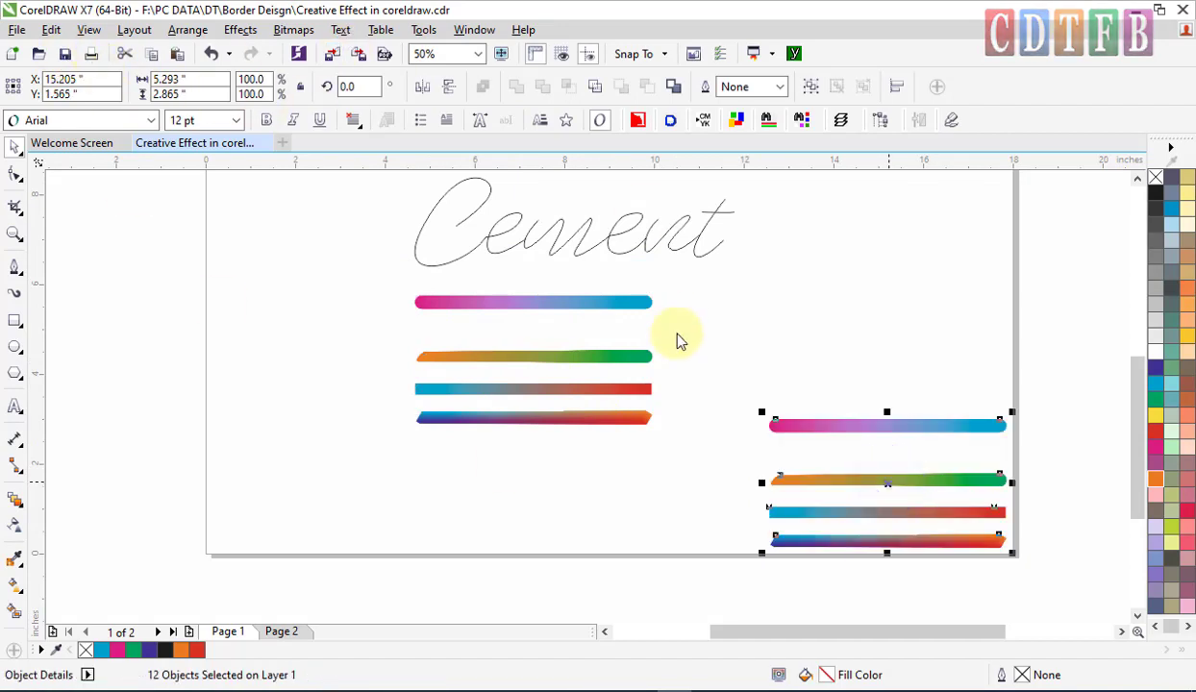
Step: Move the four original blends beneath the Cement path to the page's lower-left corner
drag(347, 282, 667, 448)
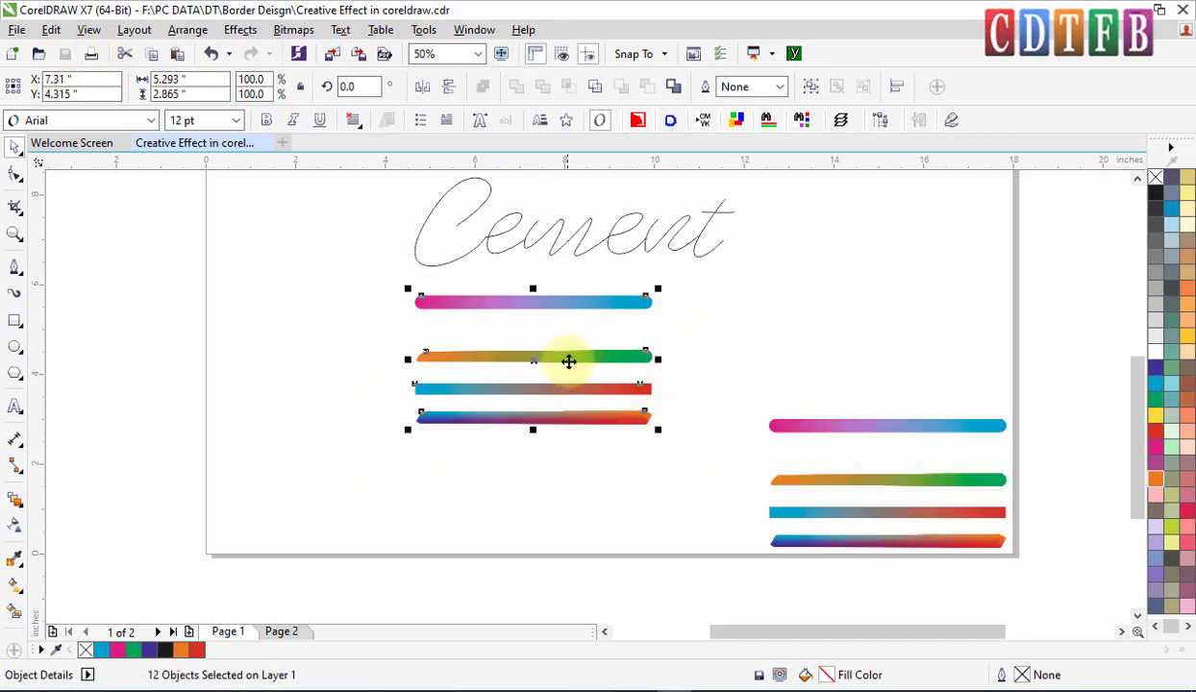
drag(531, 386, 377, 481)
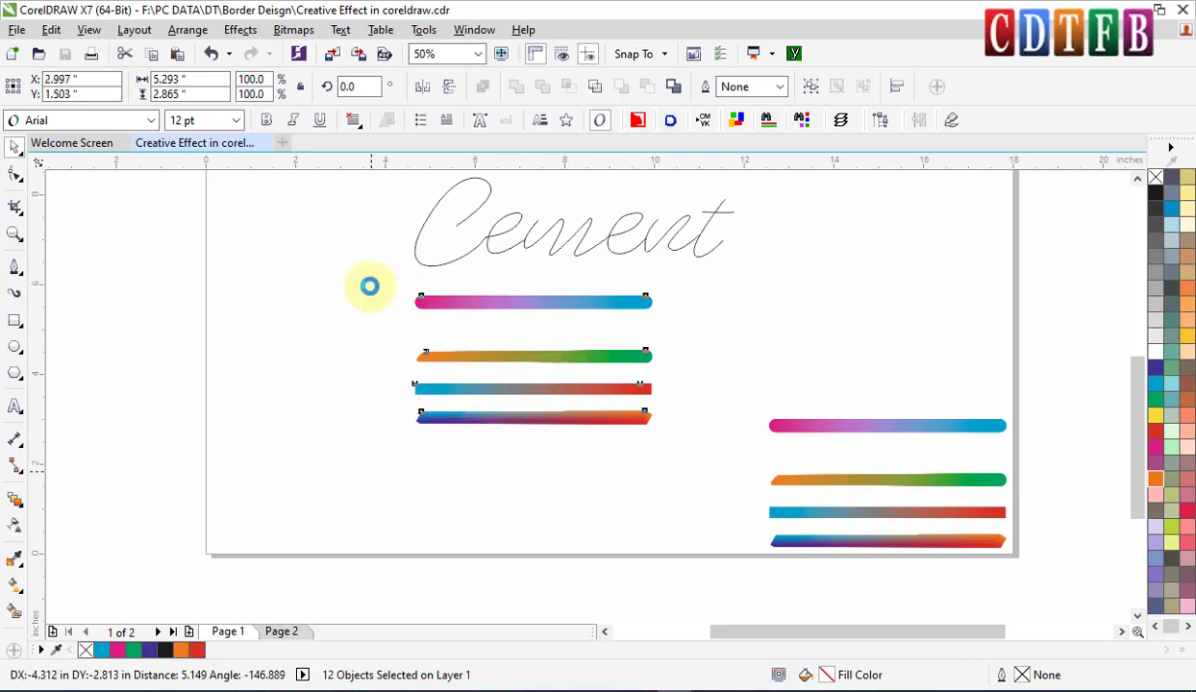
scroll(654, 284, up, 2)
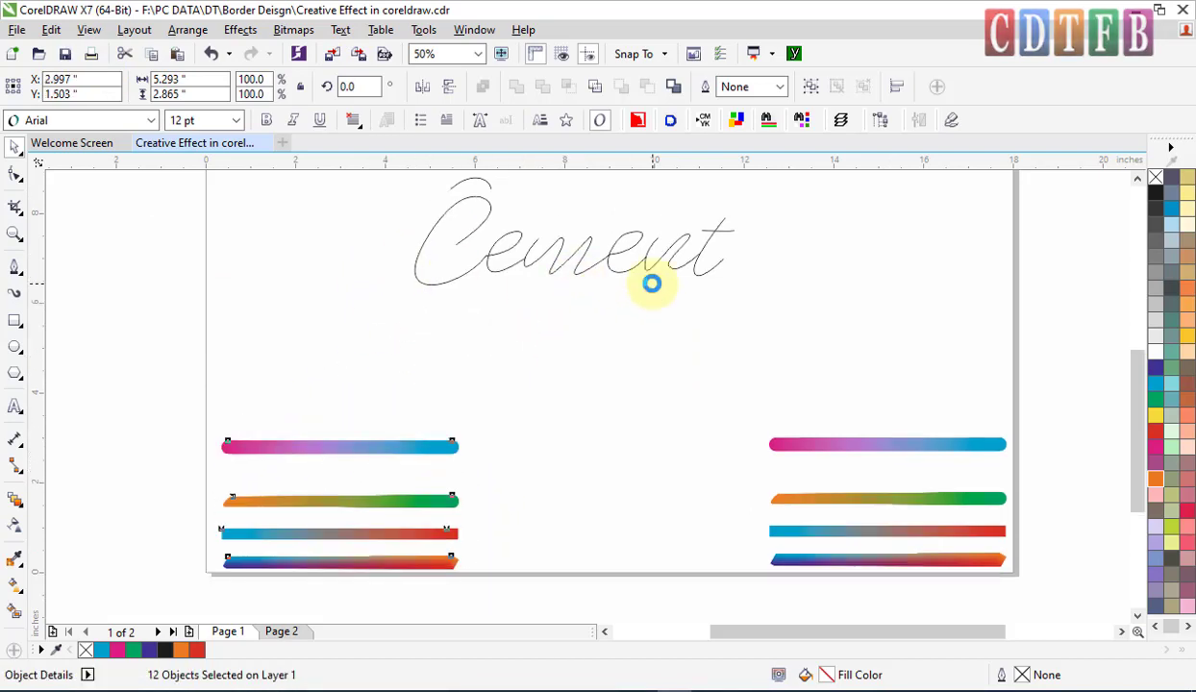
scroll(653, 294, up, 1)
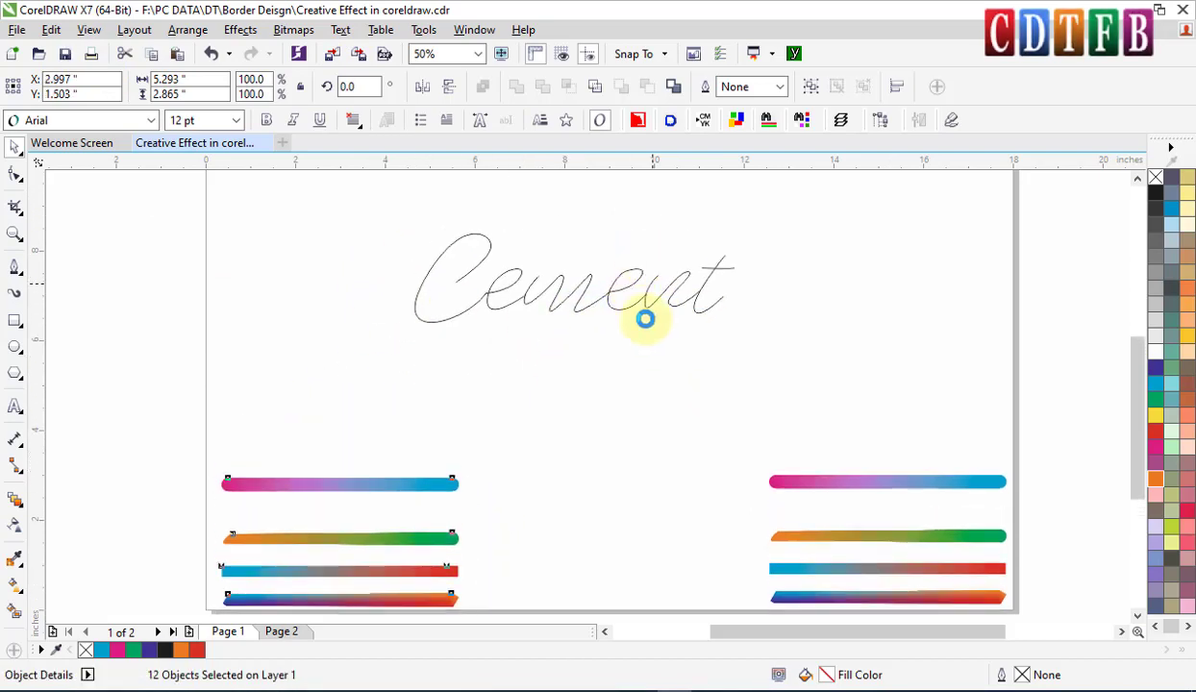
Step: Set the page size to 100 by 100 inches
click(270, 280)
click(213, 79)
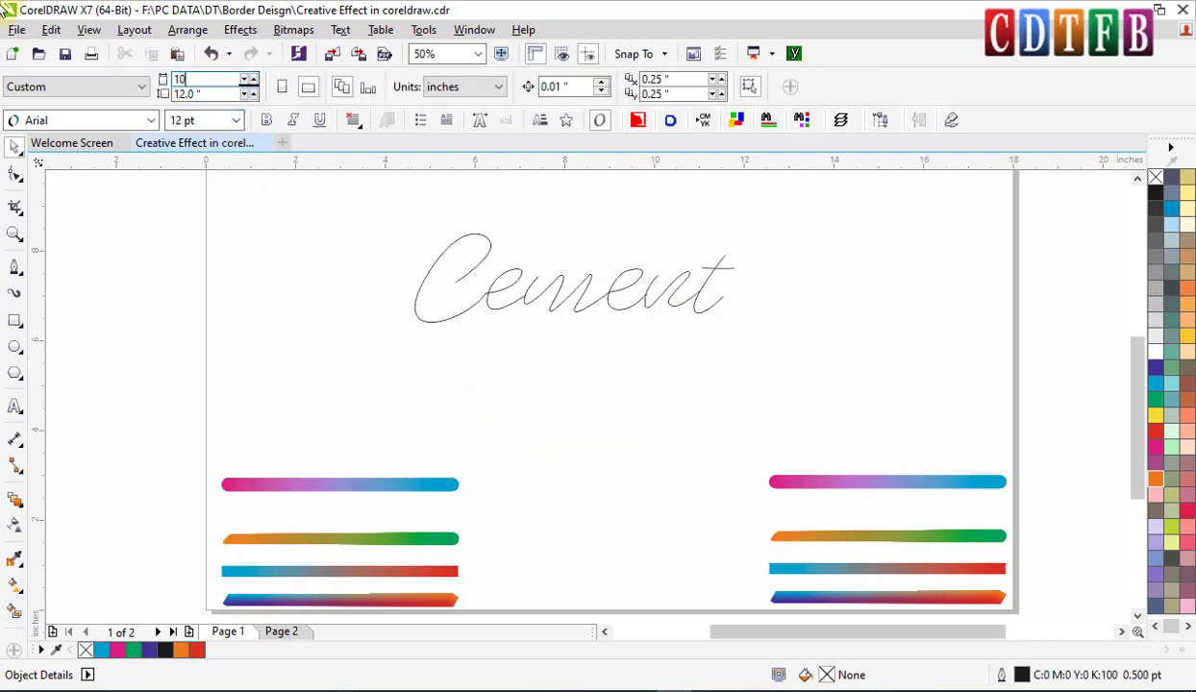
text(100)
key(Return)
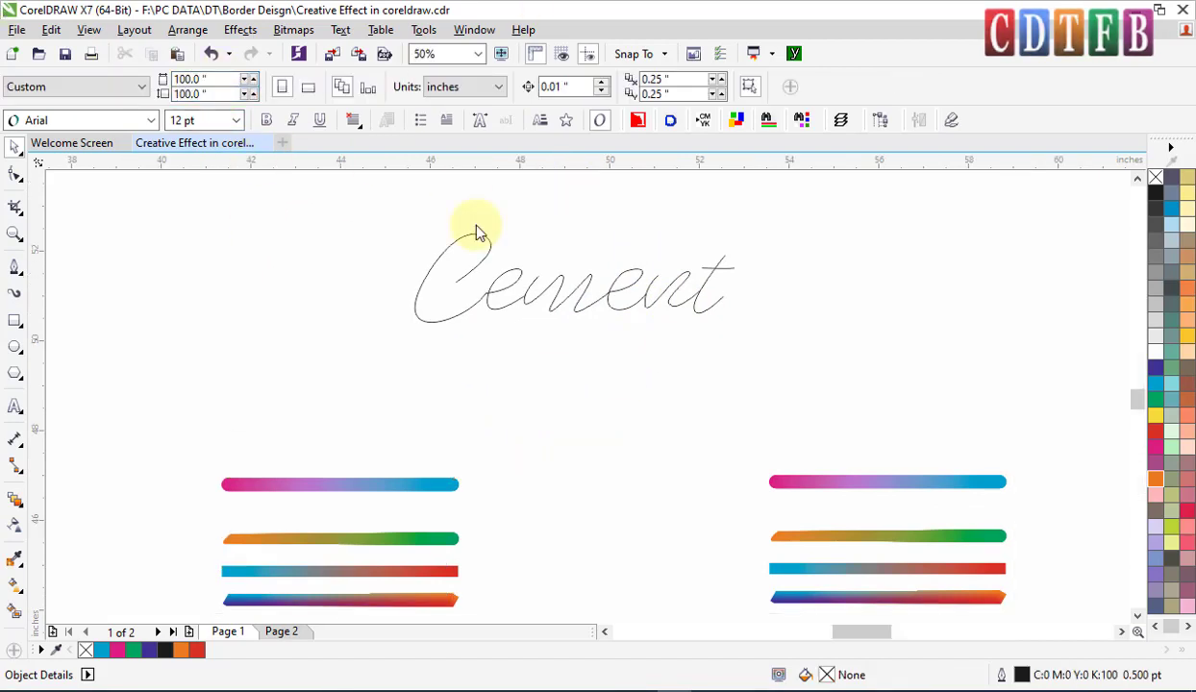
Step: Move the double-outlined Cement lettering well away, below and to the right of the blends
scroll(544, 313, down, 1)
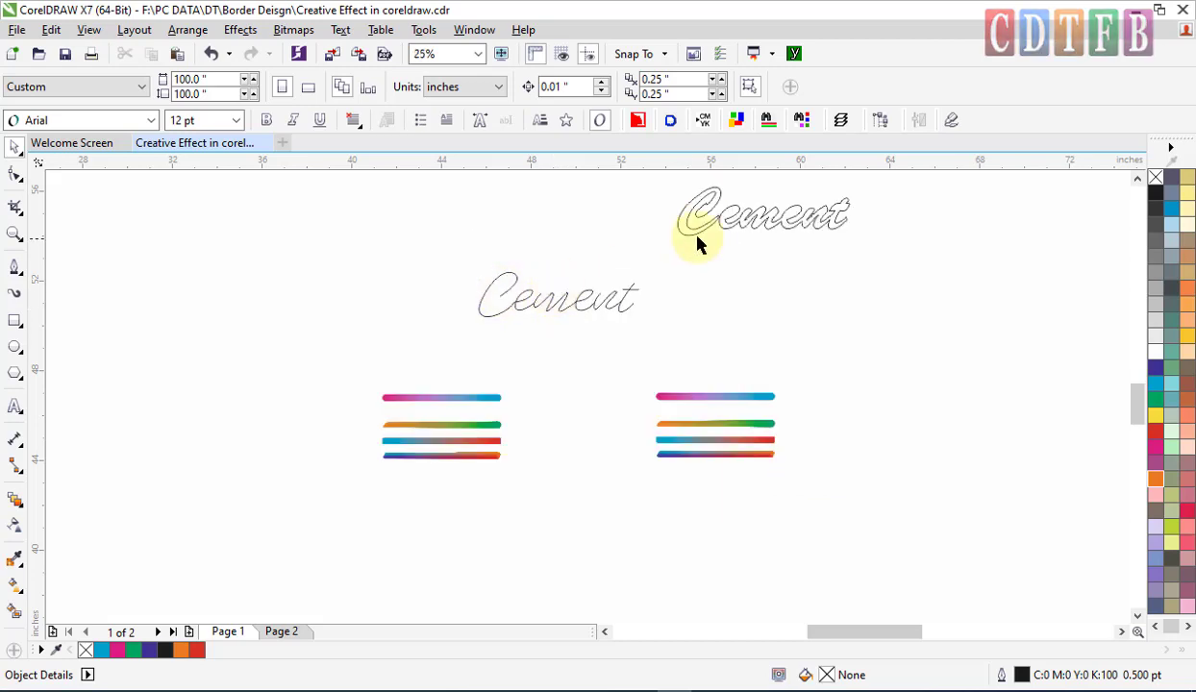
drag(713, 225, 985, 598)
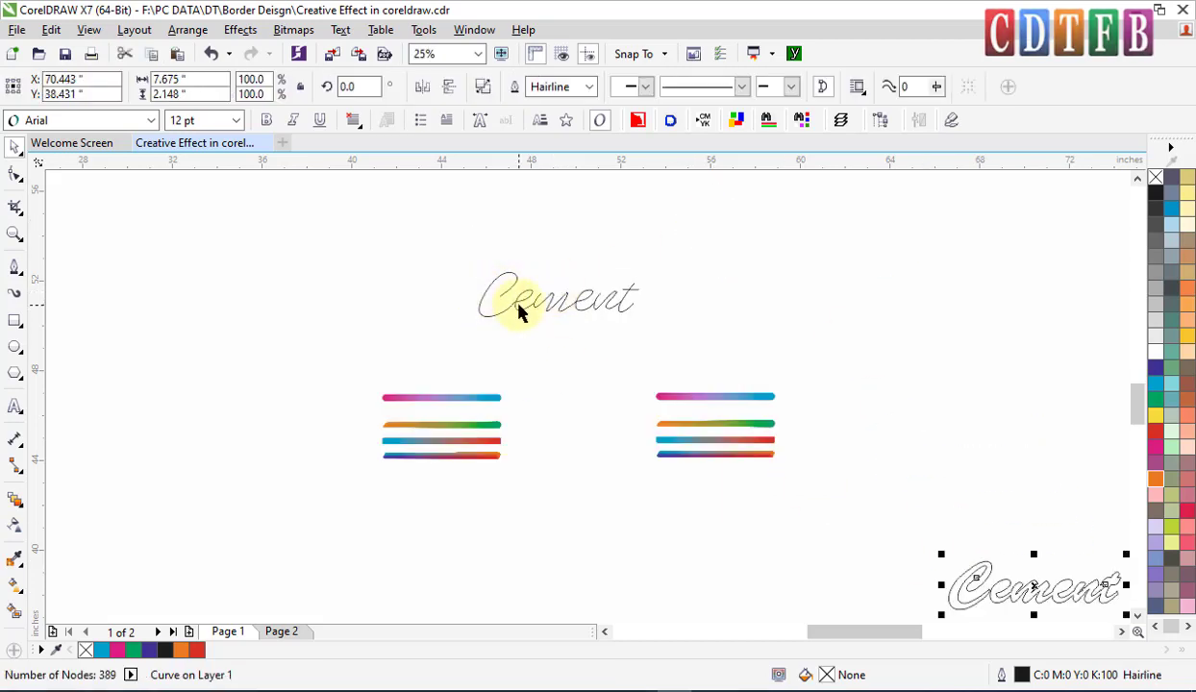
click(525, 301)
drag(525, 302, 316, 319)
click(527, 309)
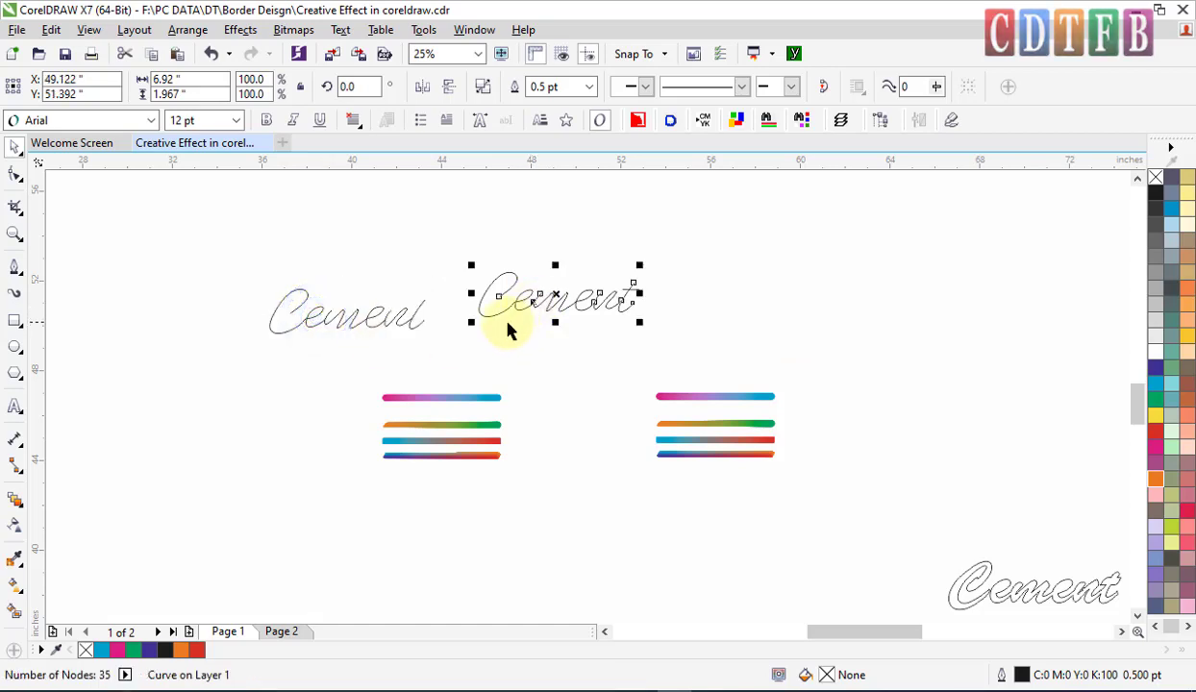
drag(497, 308, 445, 346)
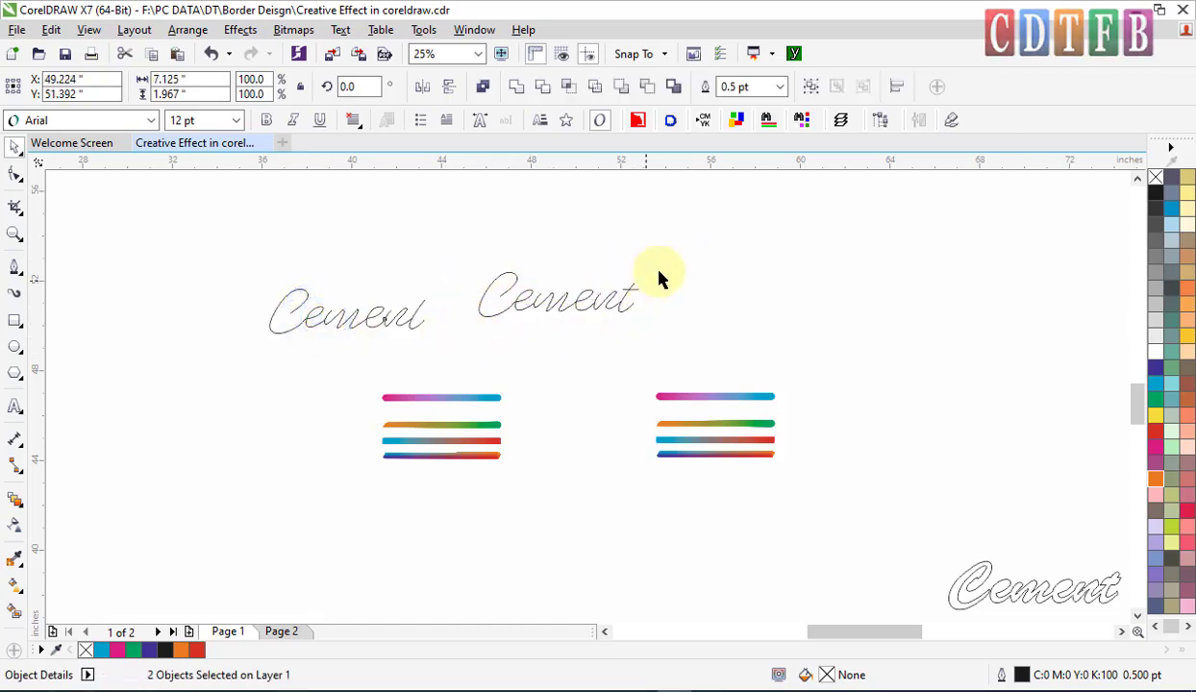
key(ctrl+z)
Step: Duplicate the whole centre-line Cement word to its left and copy both words above, forming a two-by-two set
drag(561, 299, 348, 301)
shift+click(588, 306)
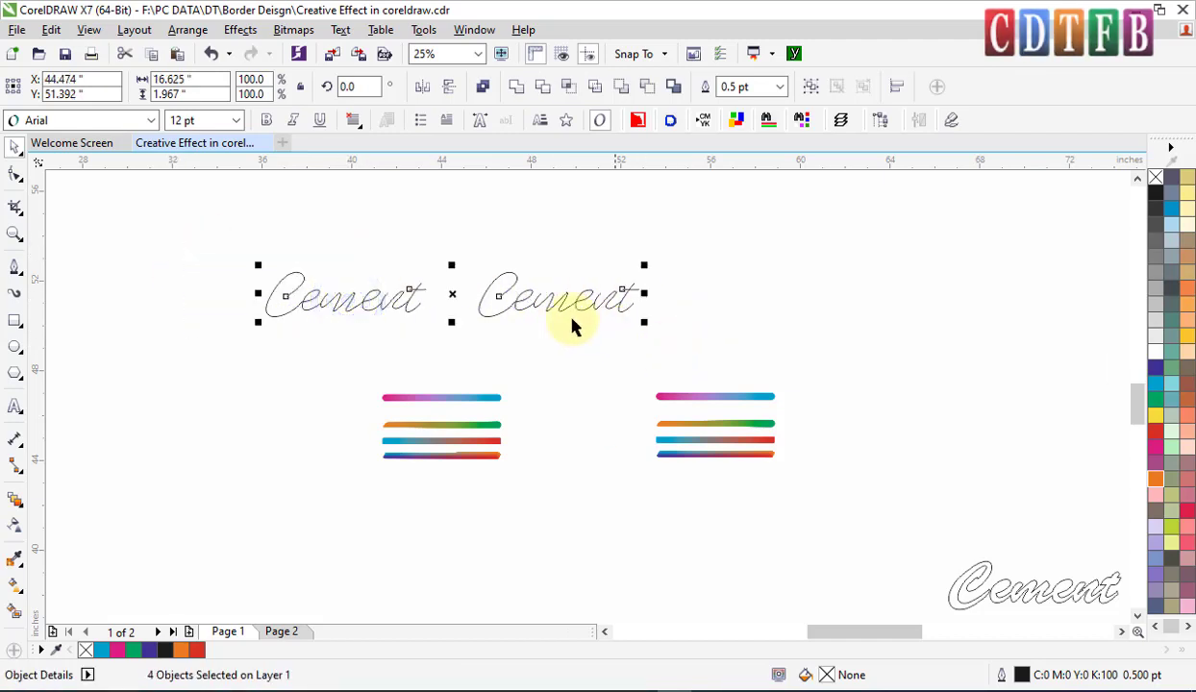
drag(519, 301, 526, 233)
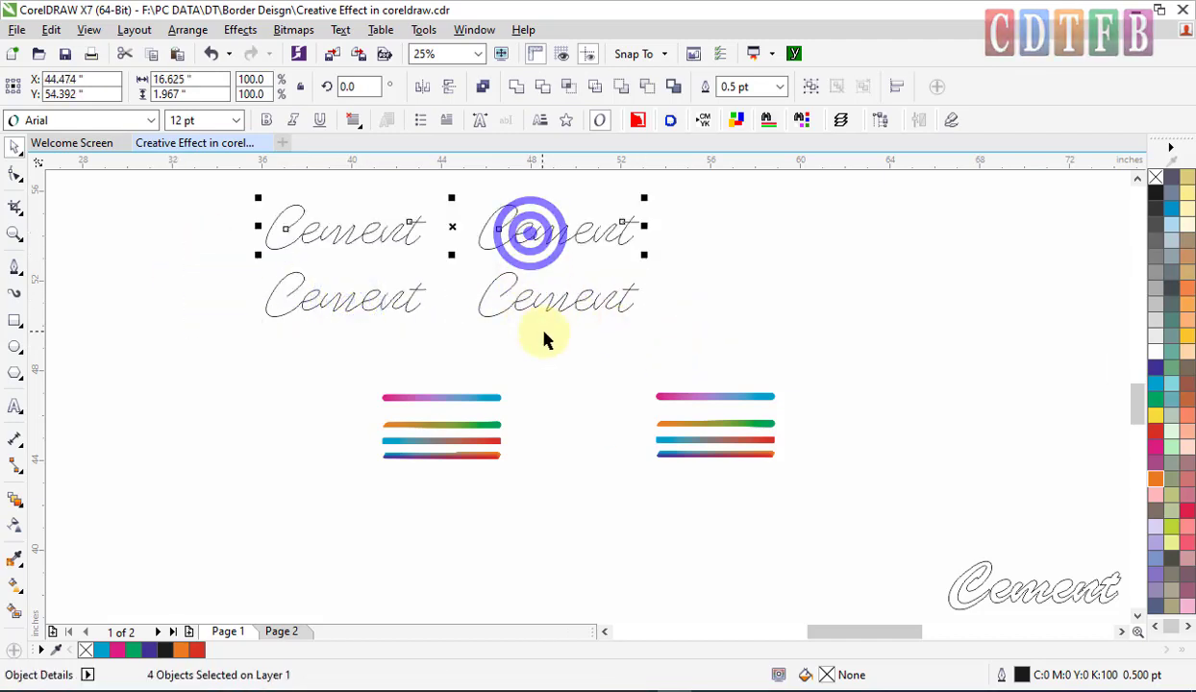
key(Escape)
Step: Place a copy of the magenta-to-cyan blend just below the lower-left Cement word
drag(241, 196, 545, 385)
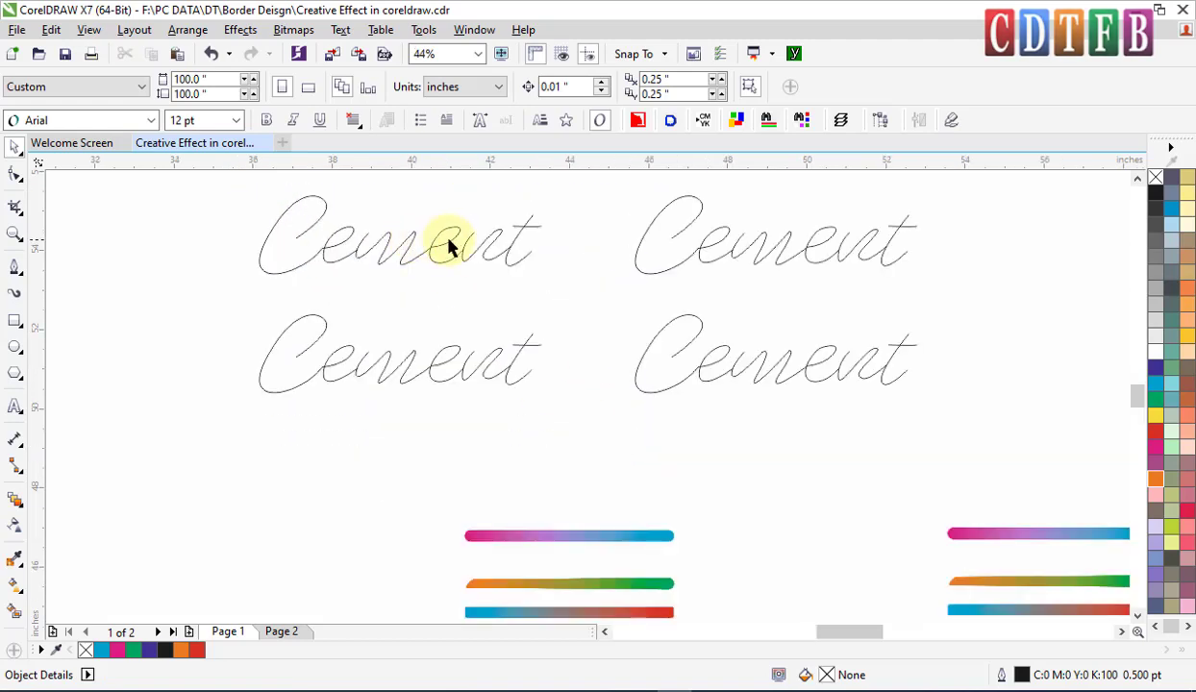
click(466, 251)
key(F10)
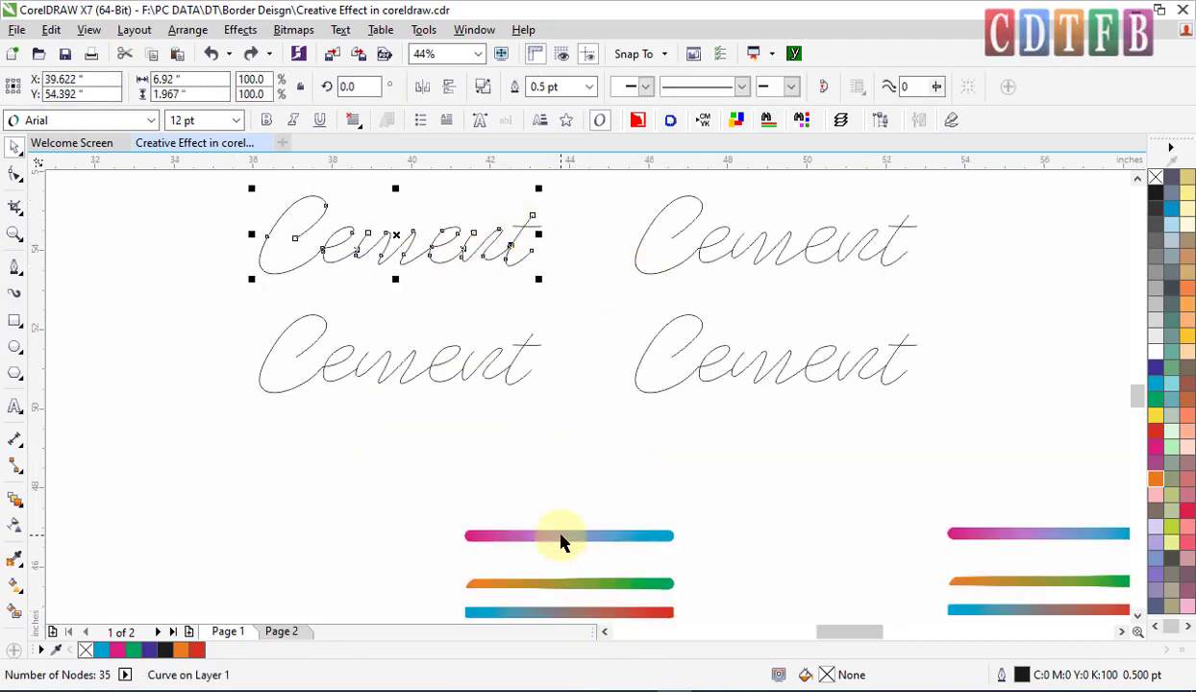
drag(562, 539, 401, 446)
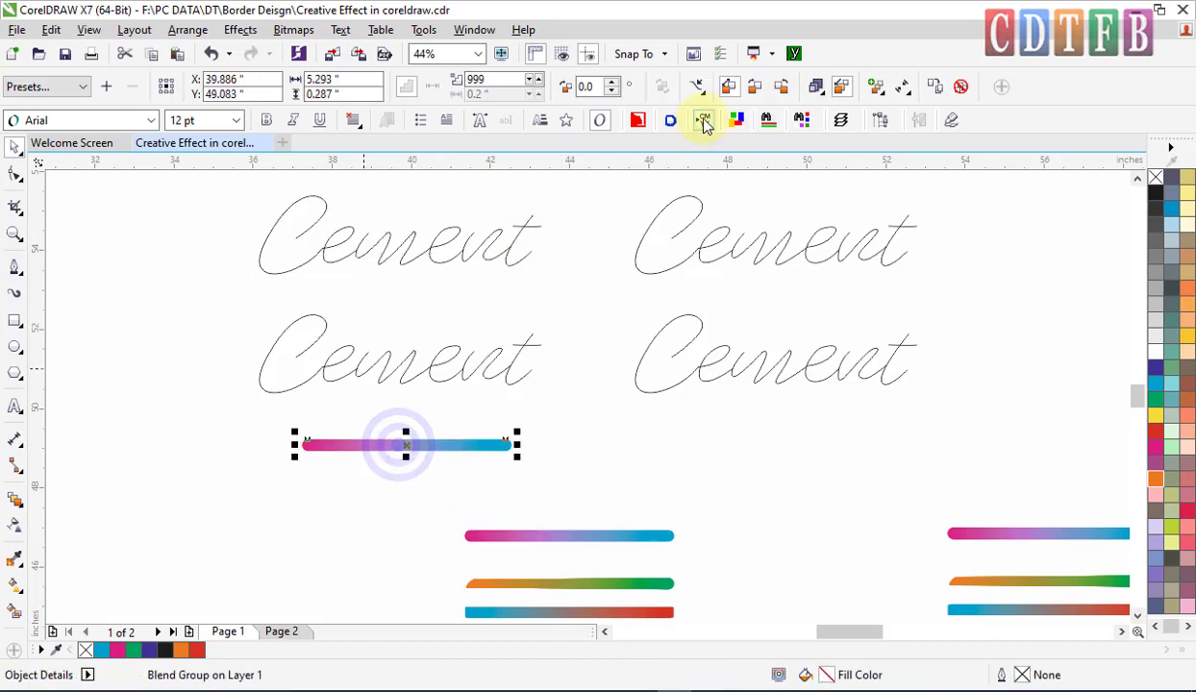
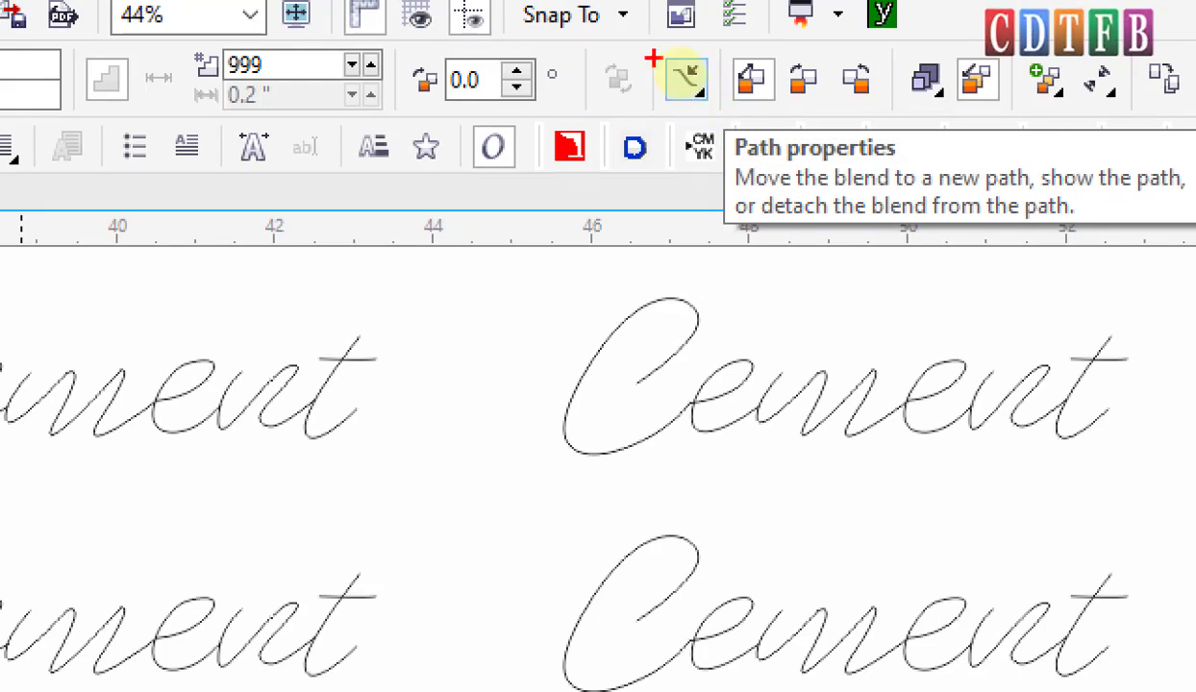
Step: Attach the copied magenta-to-cyan blend to the upper-left Cement curve as its new path
drag(648, 44, 726, 122)
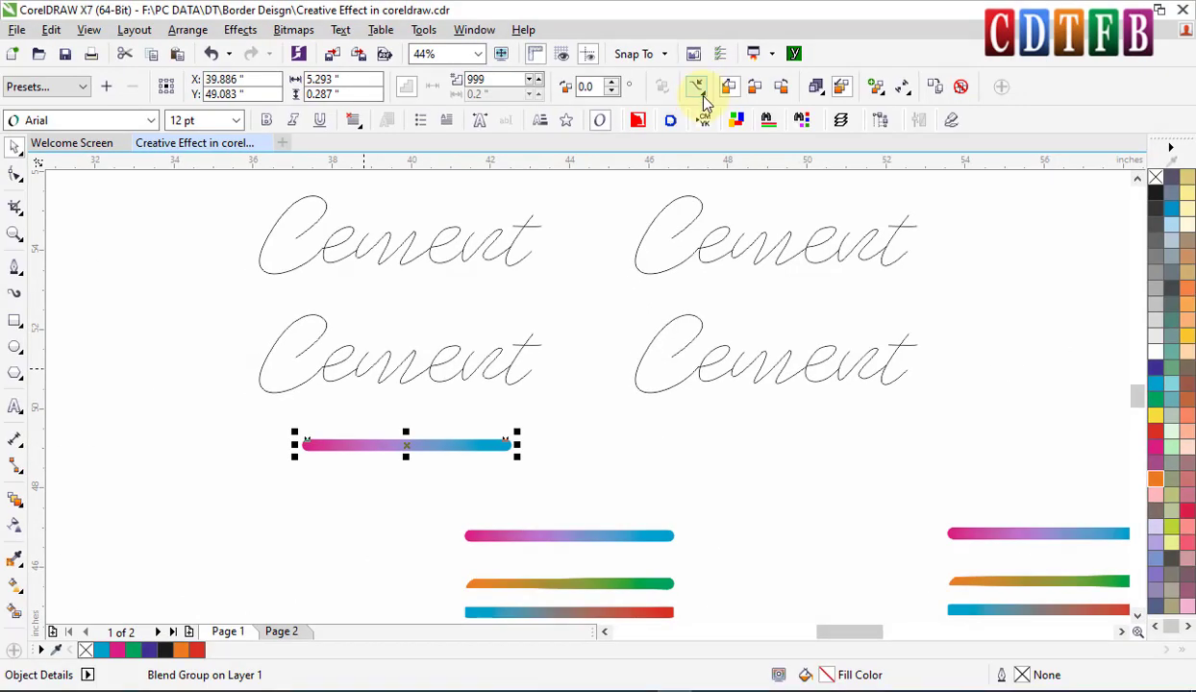
click(702, 96)
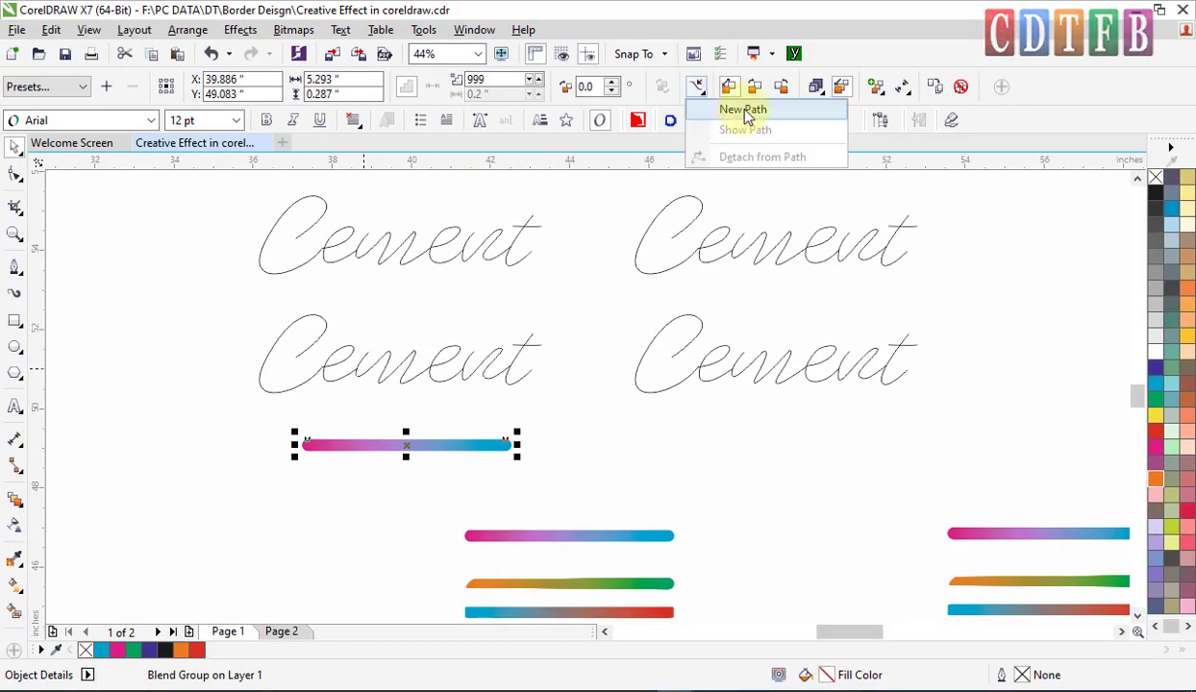
click(745, 113)
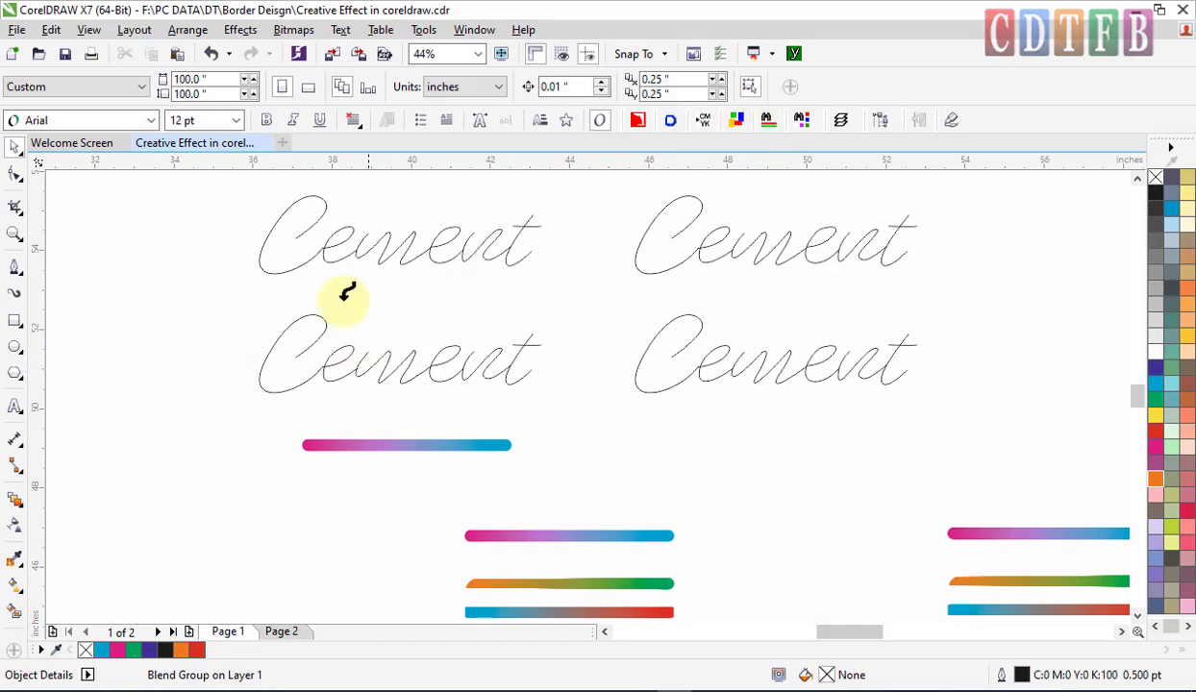
click(315, 227)
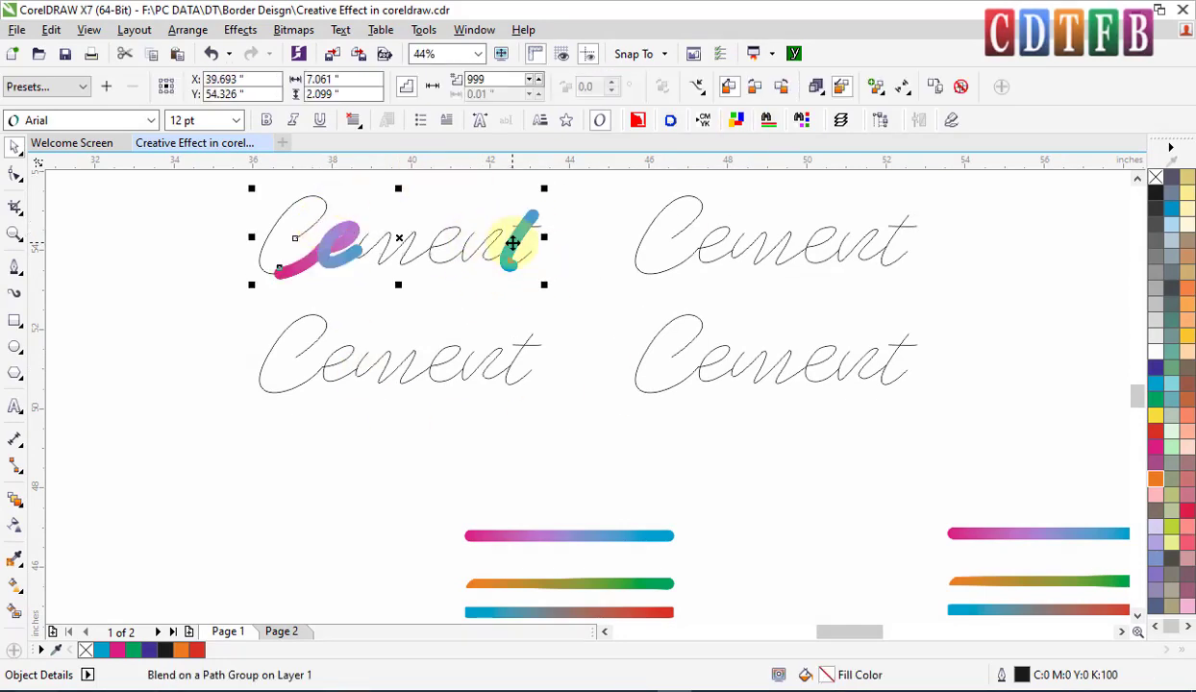
Step: Show the path blend's start object and move the magenta circle to the inner beginning of the C stroke
scroll(344, 237, up, 5)
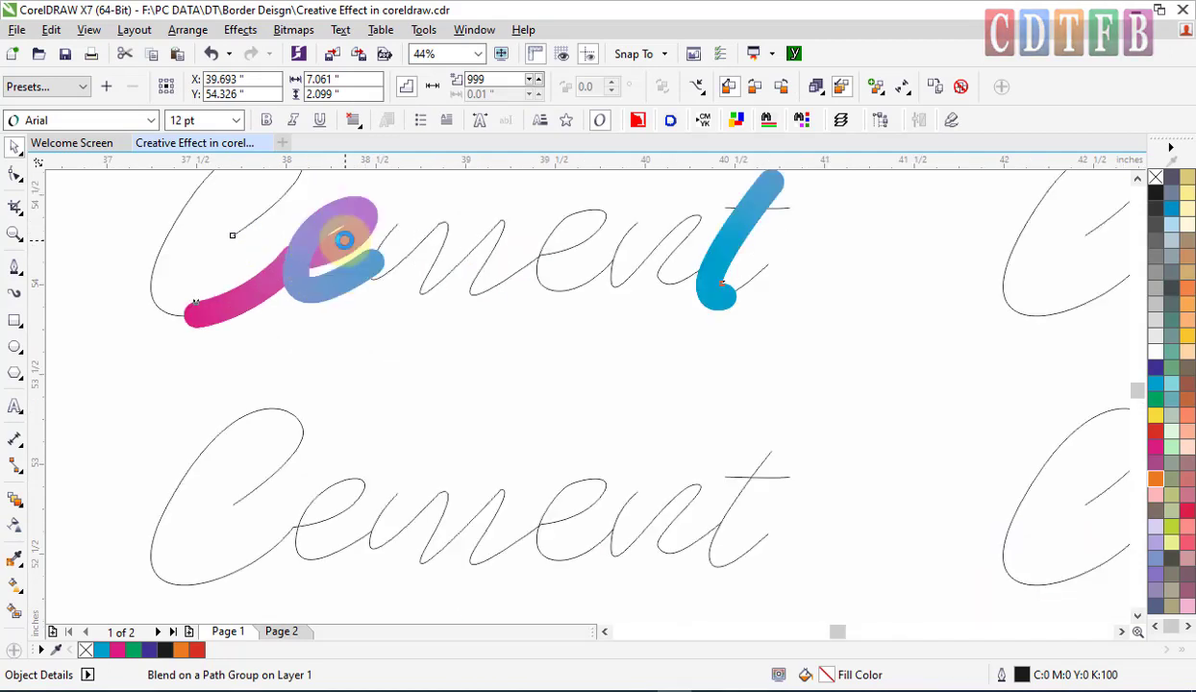
scroll(464, 298, down, 2)
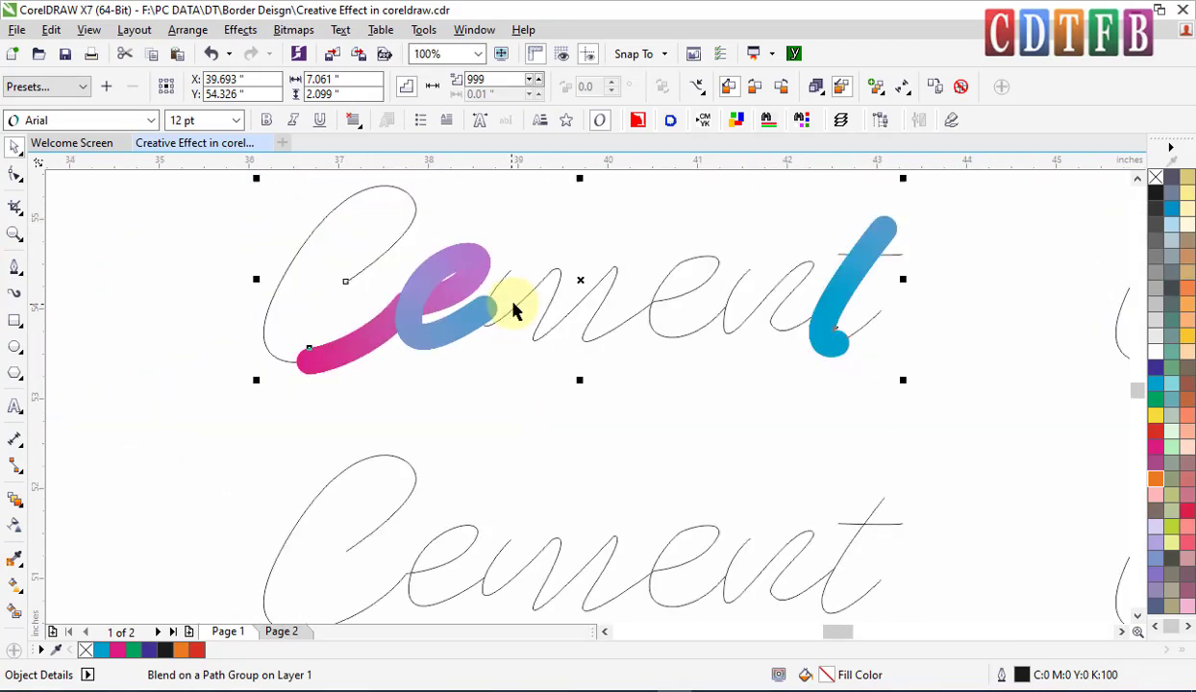
click(902, 86)
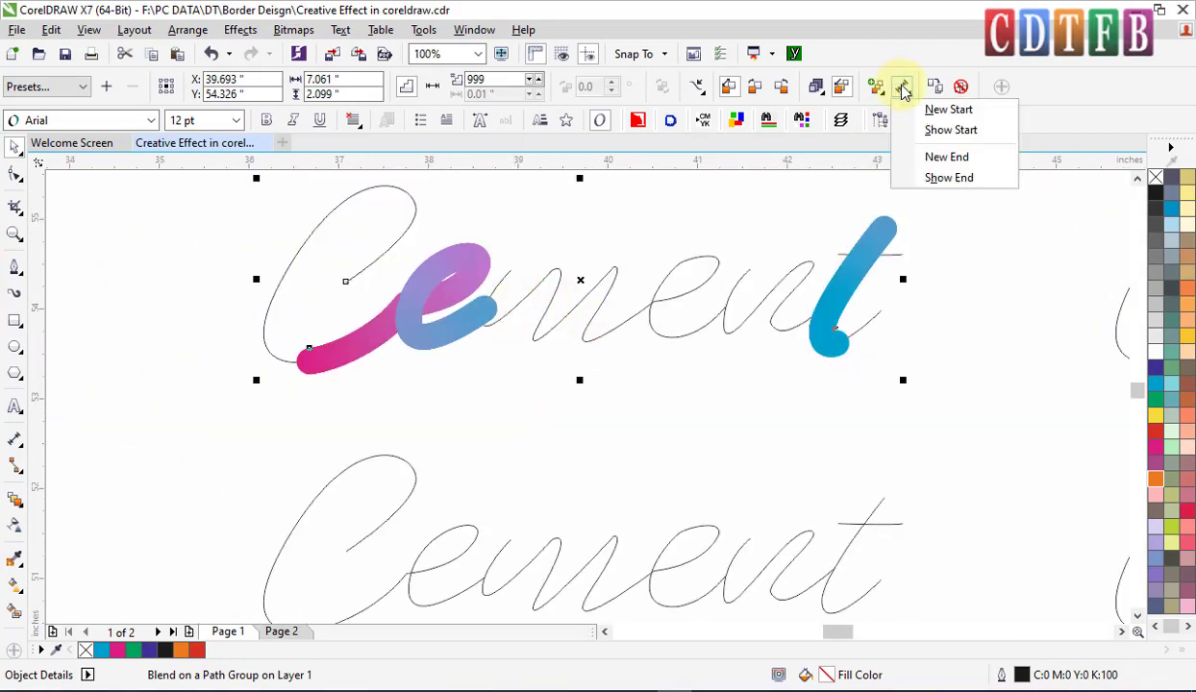
click(974, 132)
drag(313, 355, 359, 304)
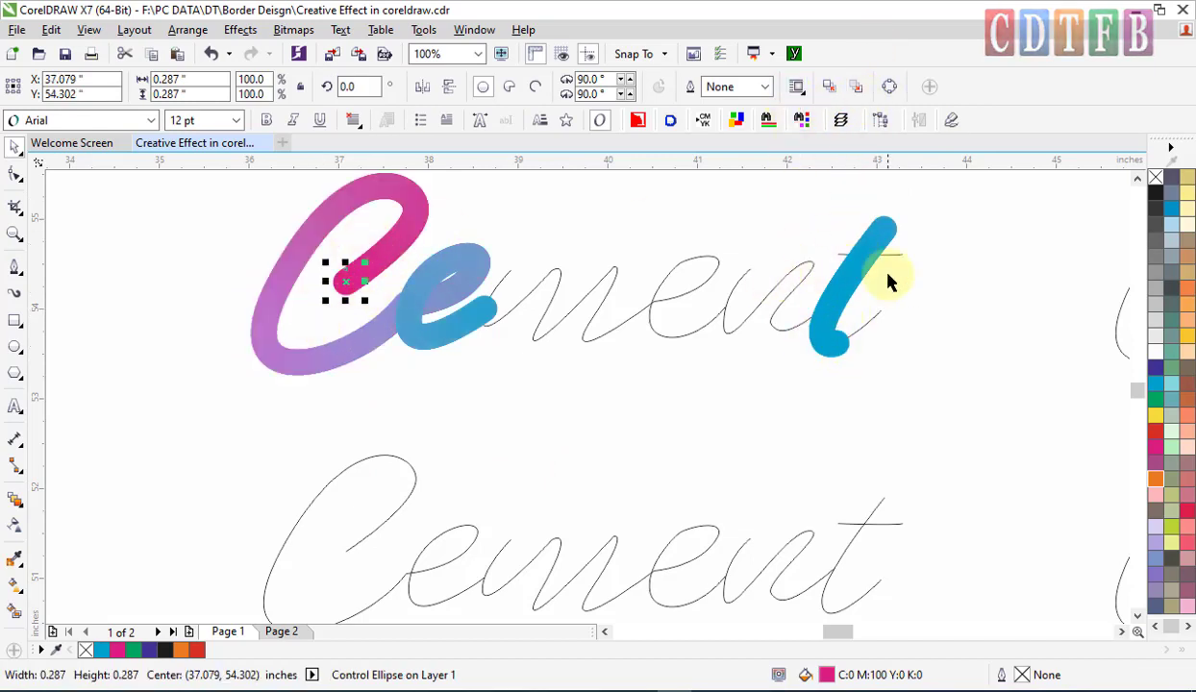
click(844, 229)
click(904, 89)
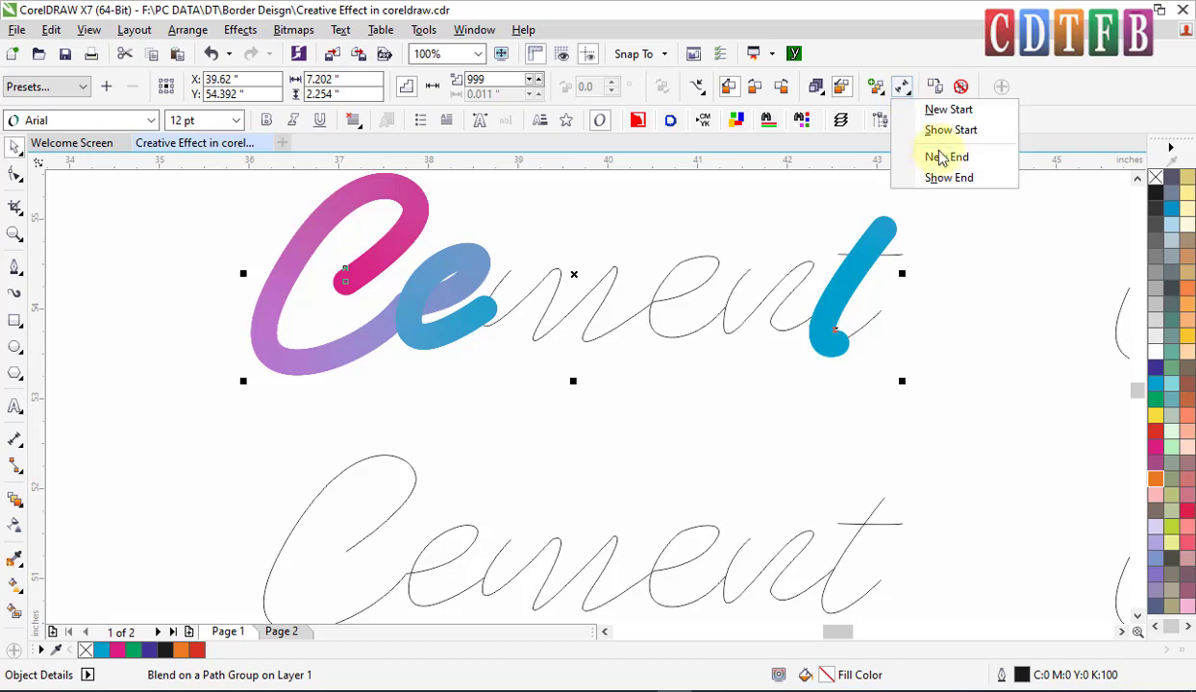
click(947, 155)
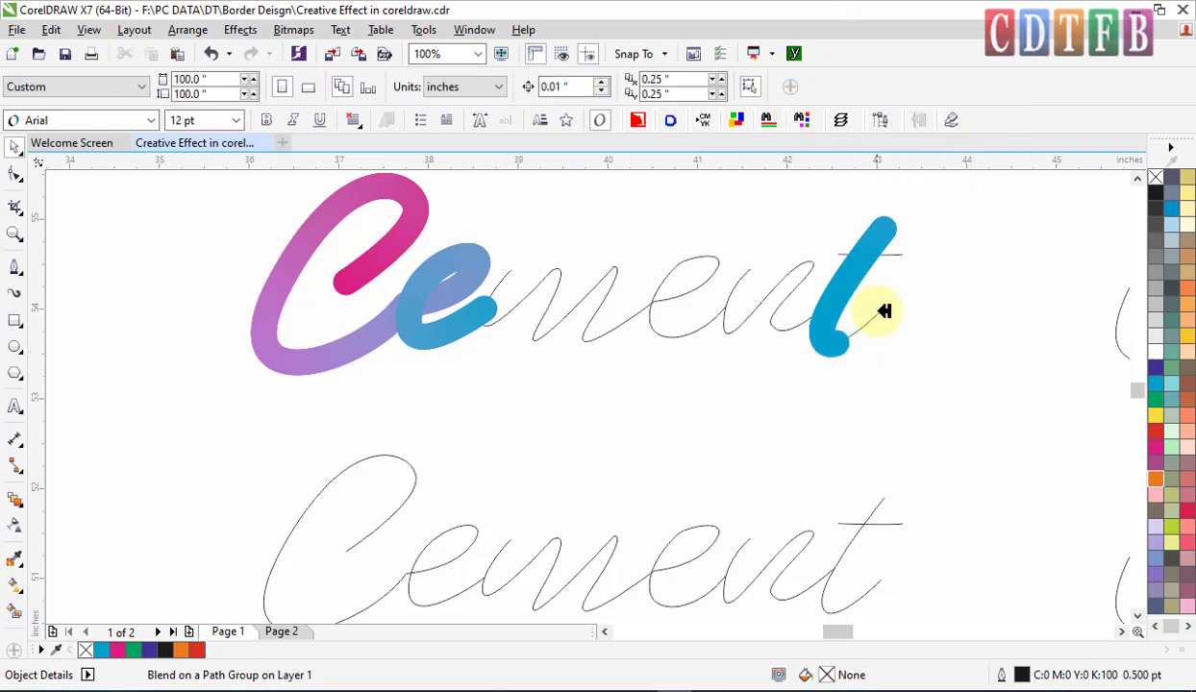
click(885, 311)
click(735, 383)
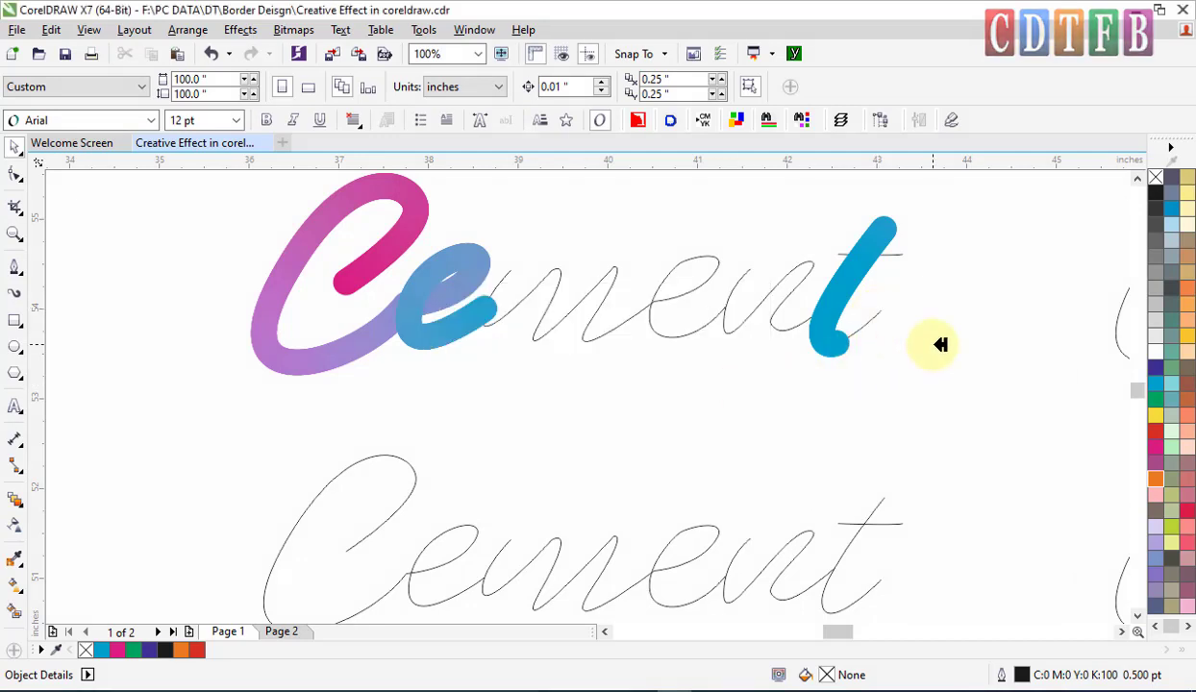
click(941, 344)
click(679, 389)
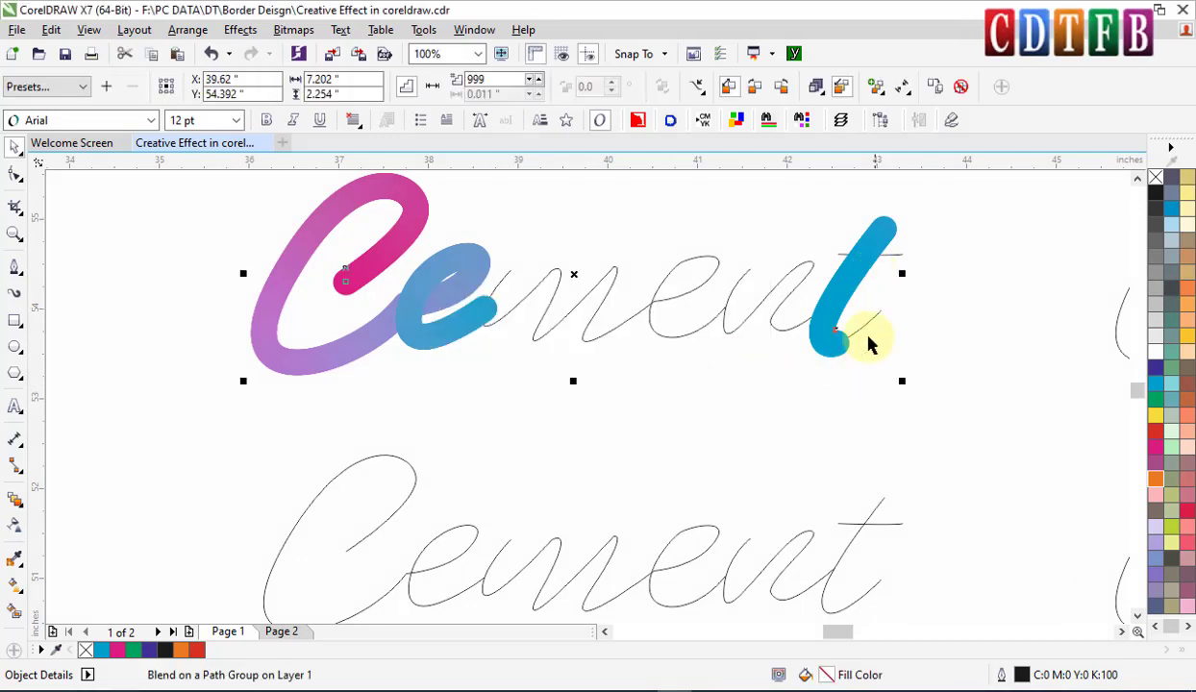
click(905, 90)
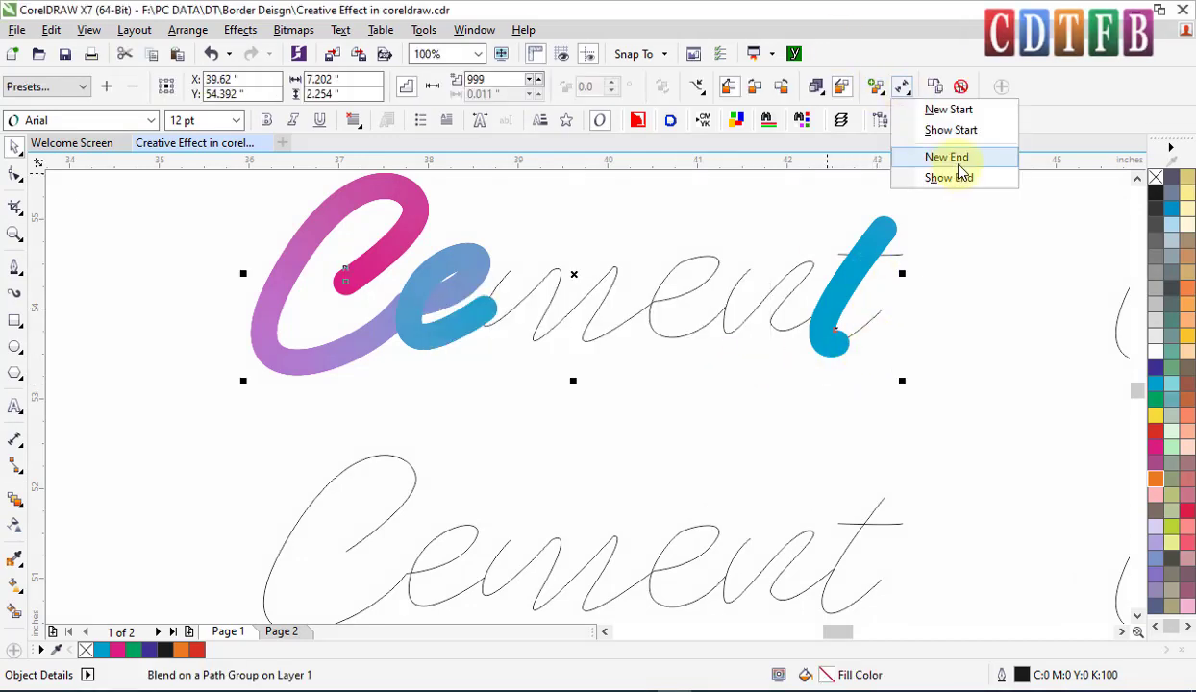
click(957, 163)
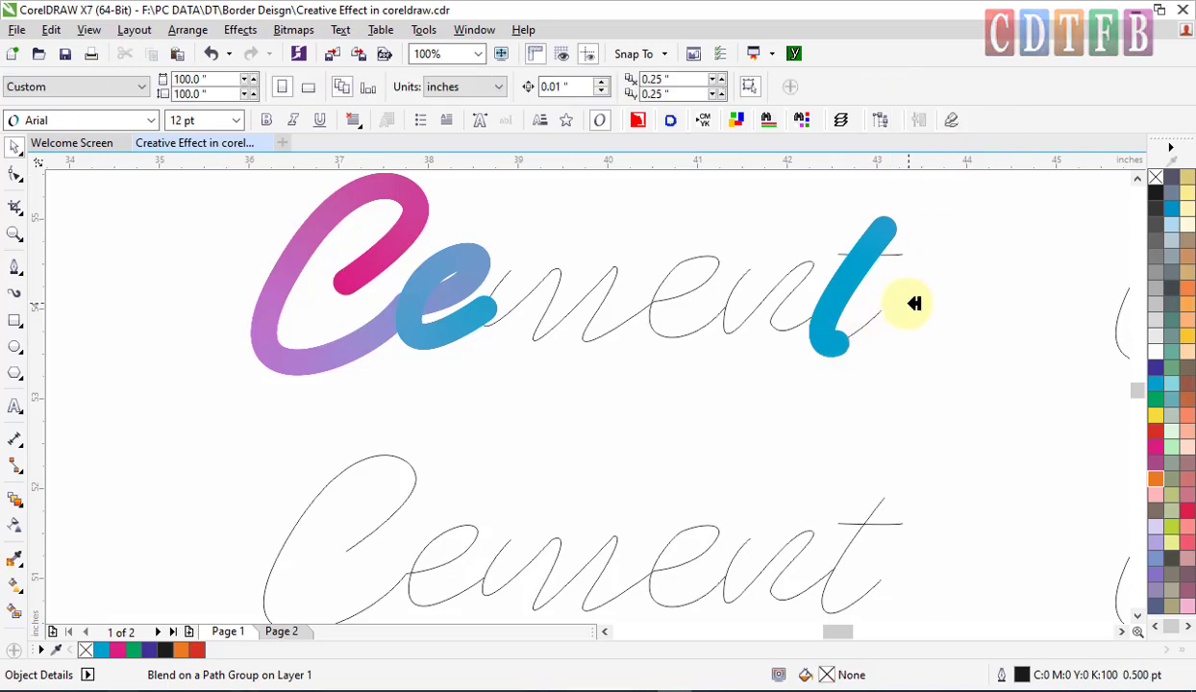
click(886, 309)
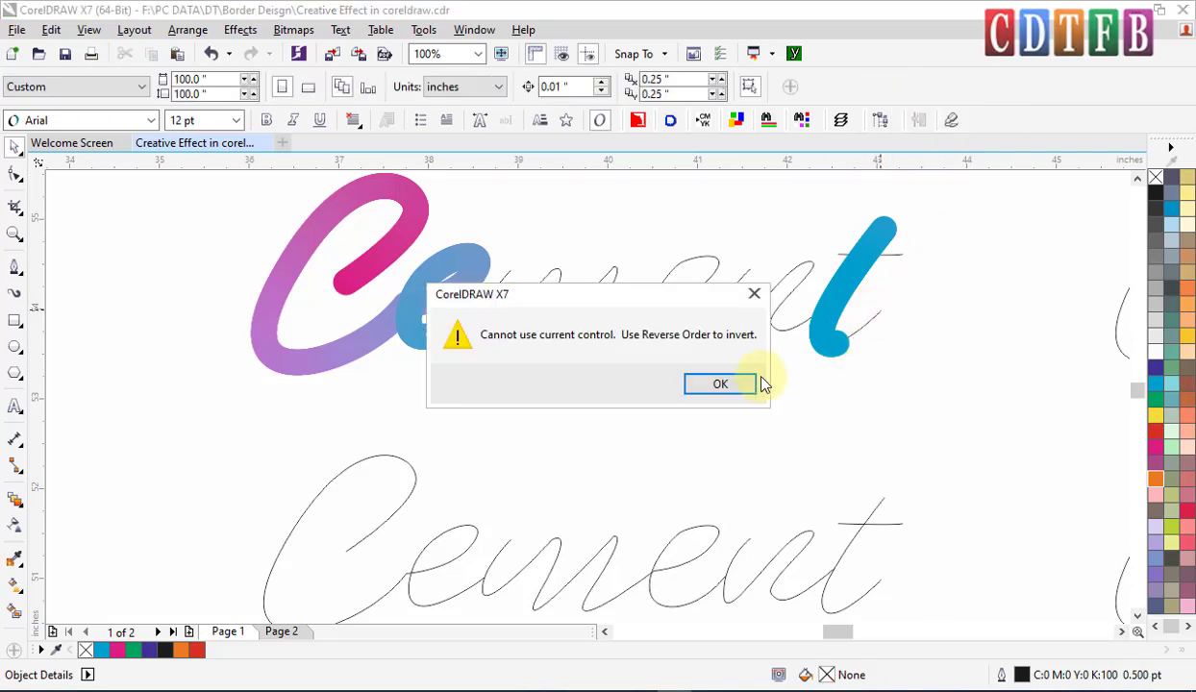
key(Return)
click(869, 347)
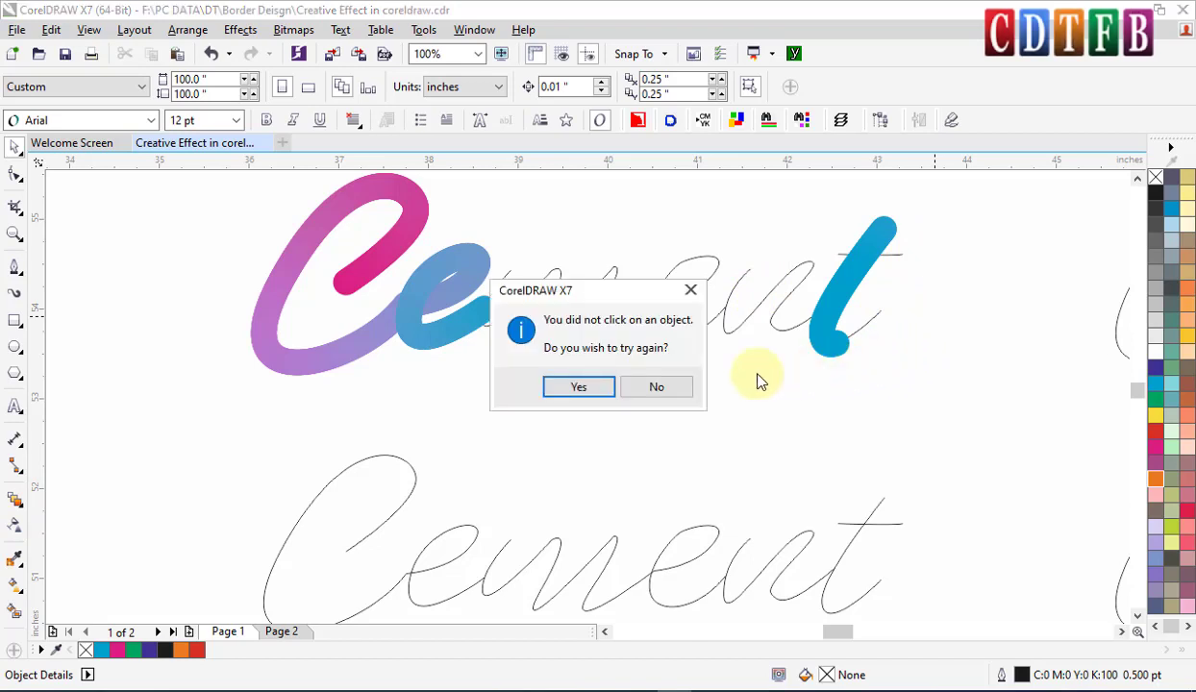
click(663, 387)
Step: Show the path blend's end object and move the cyan circle from the base of the t to the upper first stroke of the n
click(912, 91)
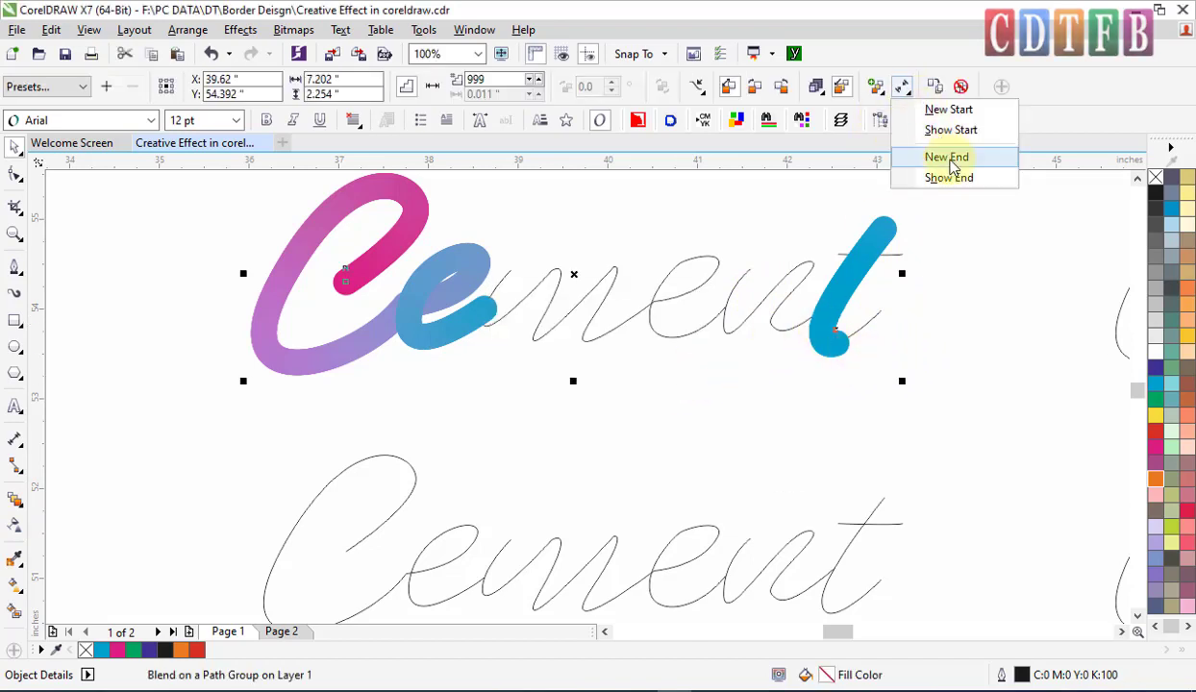
click(951, 177)
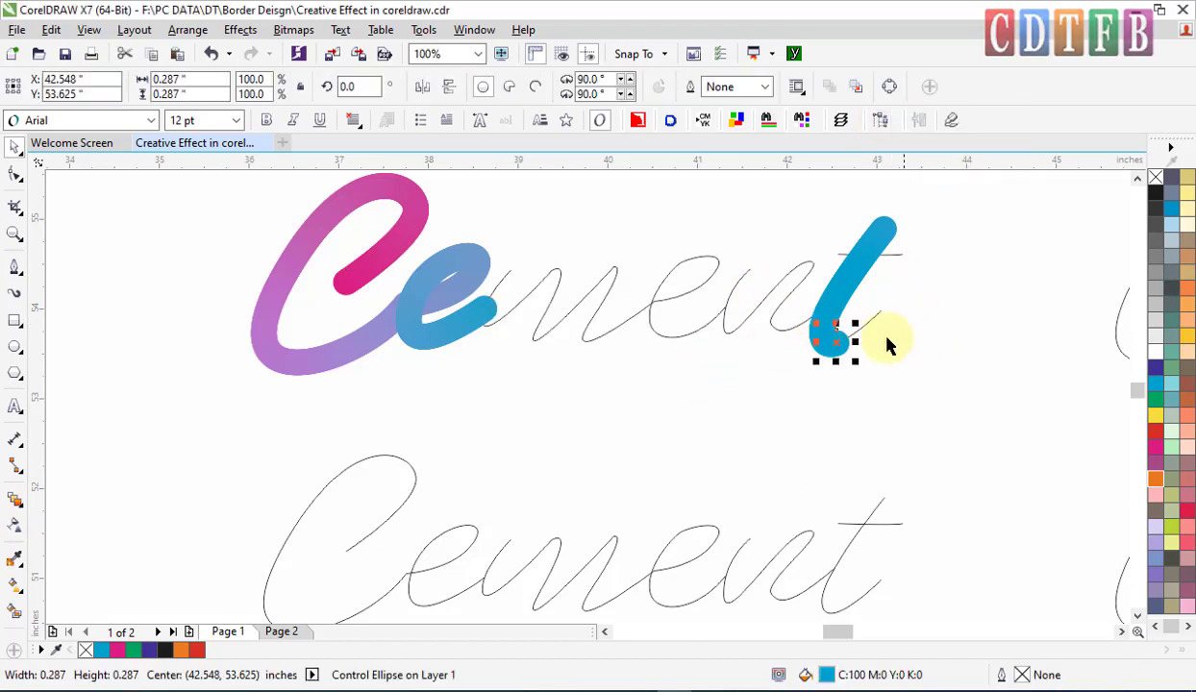
drag(837, 342, 741, 286)
click(496, 323)
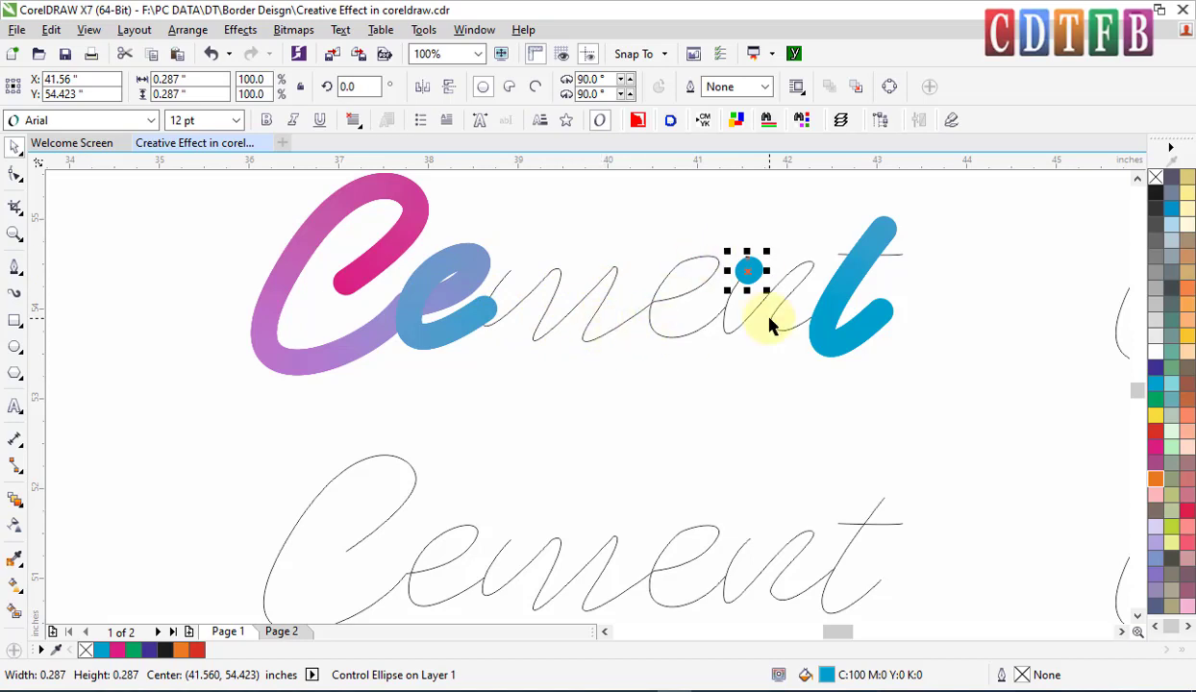
scroll(465, 272, down, 1)
scroll(471, 272, down, 1)
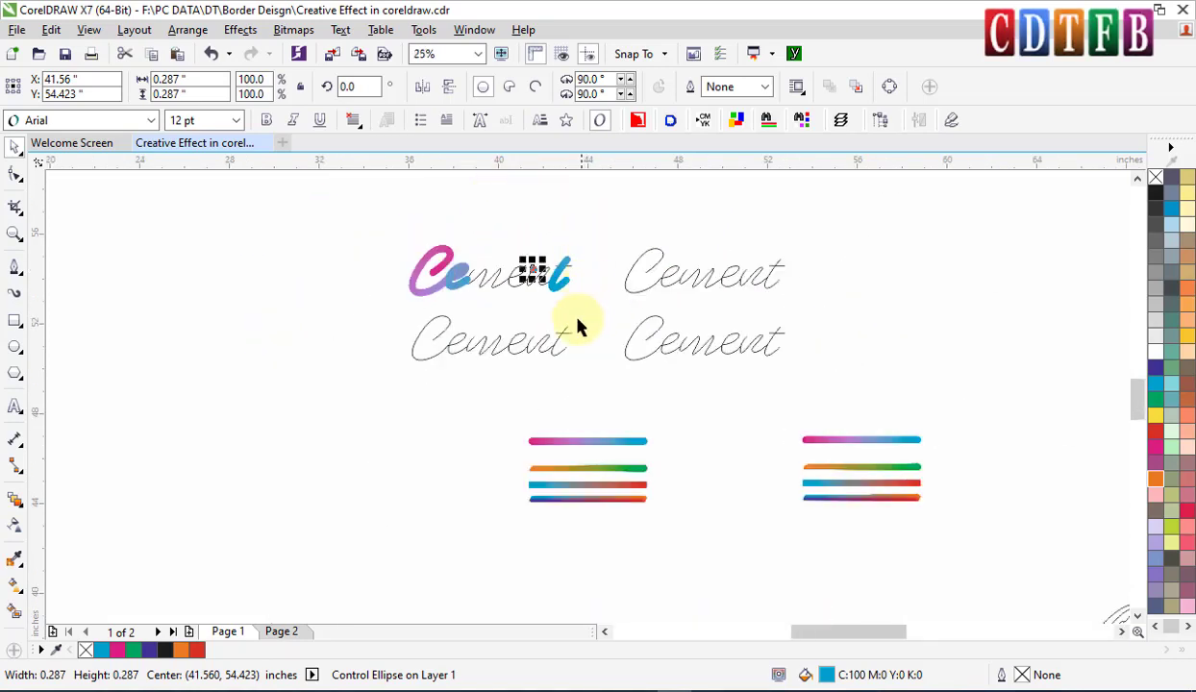
Step: Delete the partly coloured Cement lettering, the copy below it, and the lower outlined copy, keeping only the remaining upper outline
key(F2)
drag(355, 234, 855, 392)
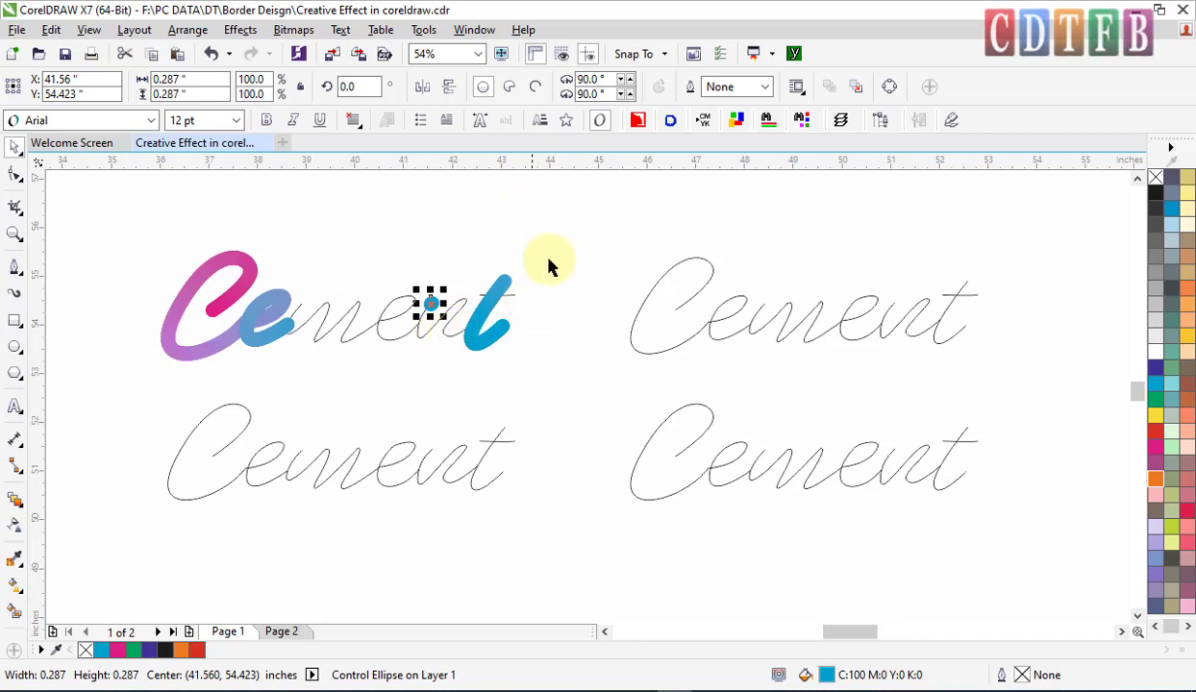
drag(571, 241, 107, 529)
key(Delete)
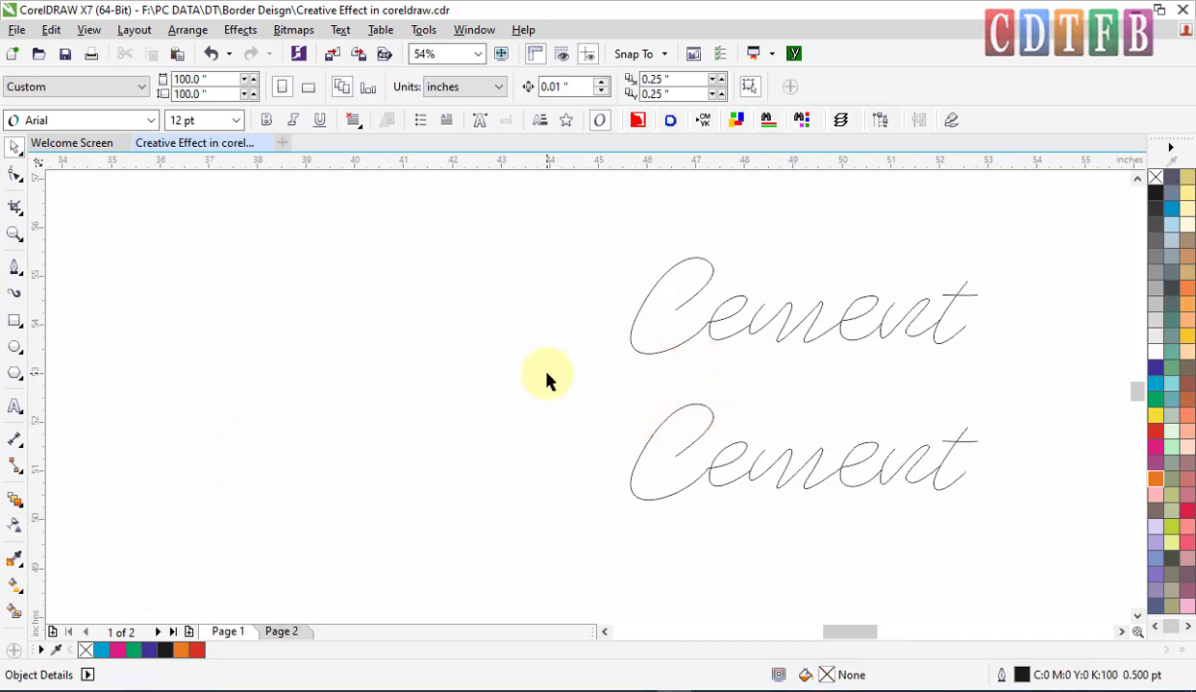
drag(545, 378, 1036, 529)
key(Delete)
Step: Try deleting the end node where the first e meets the m in the Cement curve, and undo the deletion
key(F2)
drag(580, 228, 1001, 405)
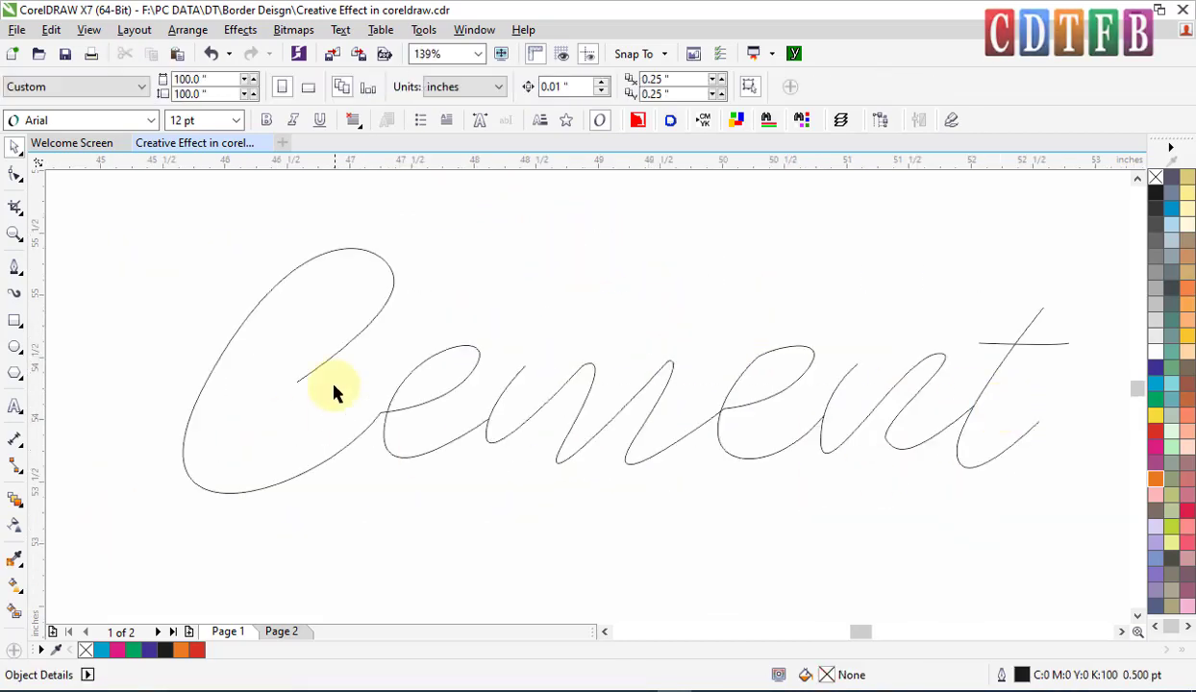
click(416, 412)
scroll(523, 381, up, 5)
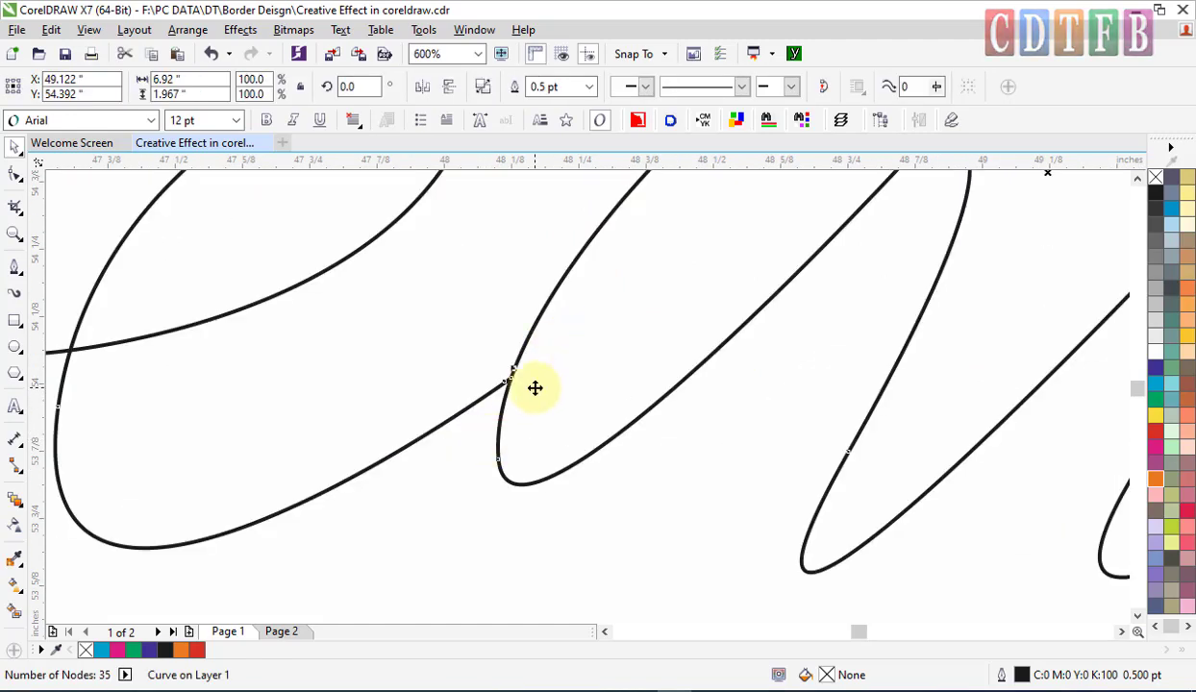
scroll(533, 388, up, 1)
key(F10)
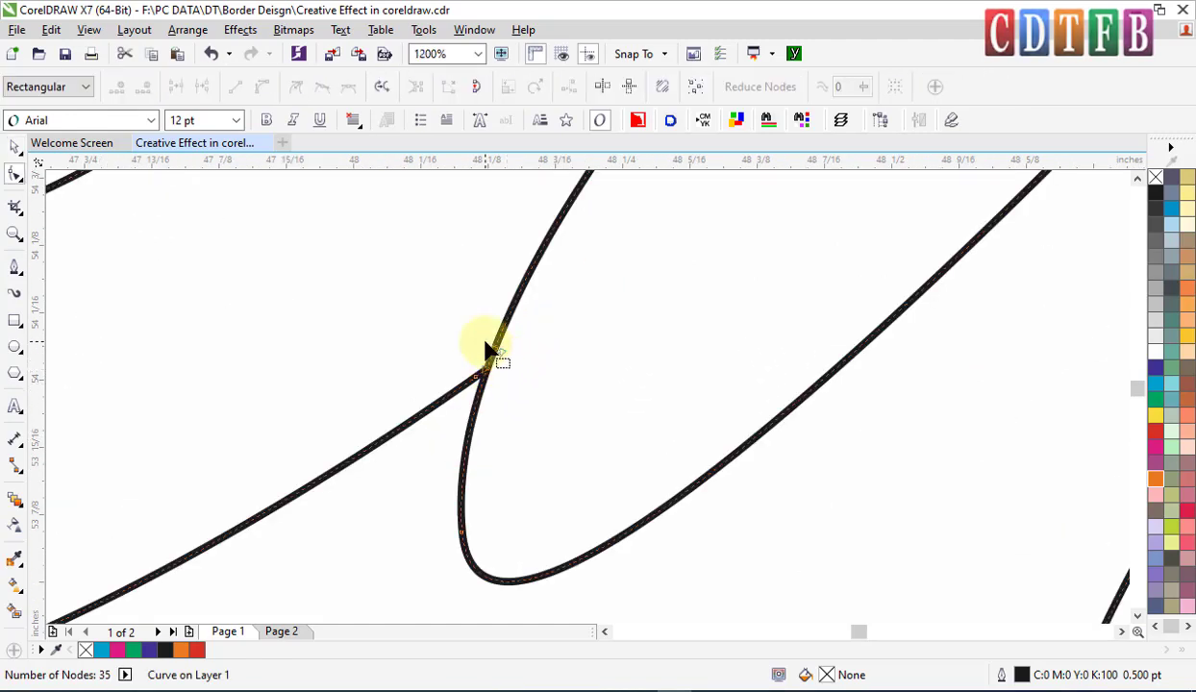
click(486, 379)
key(Delete)
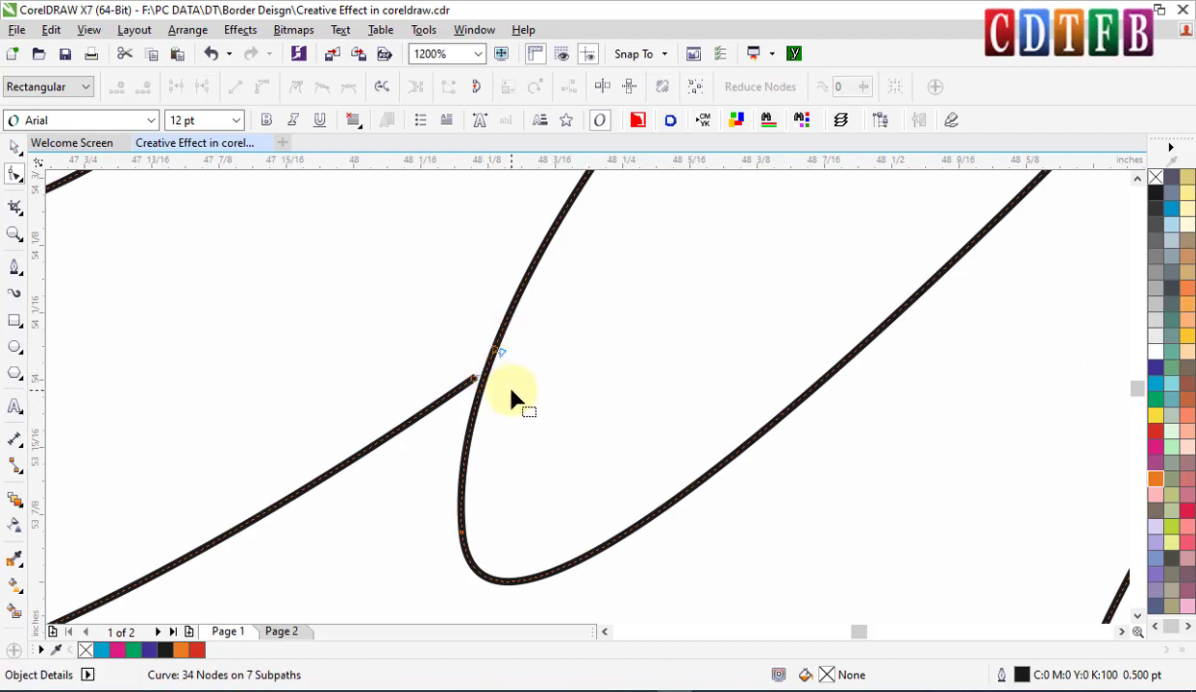
key(ctrl+z)
Step: Examine the nodes at the junction of the first e and the m, and those across the whole Cement curve
scroll(495, 382, up, 2)
drag(456, 279, 550, 370)
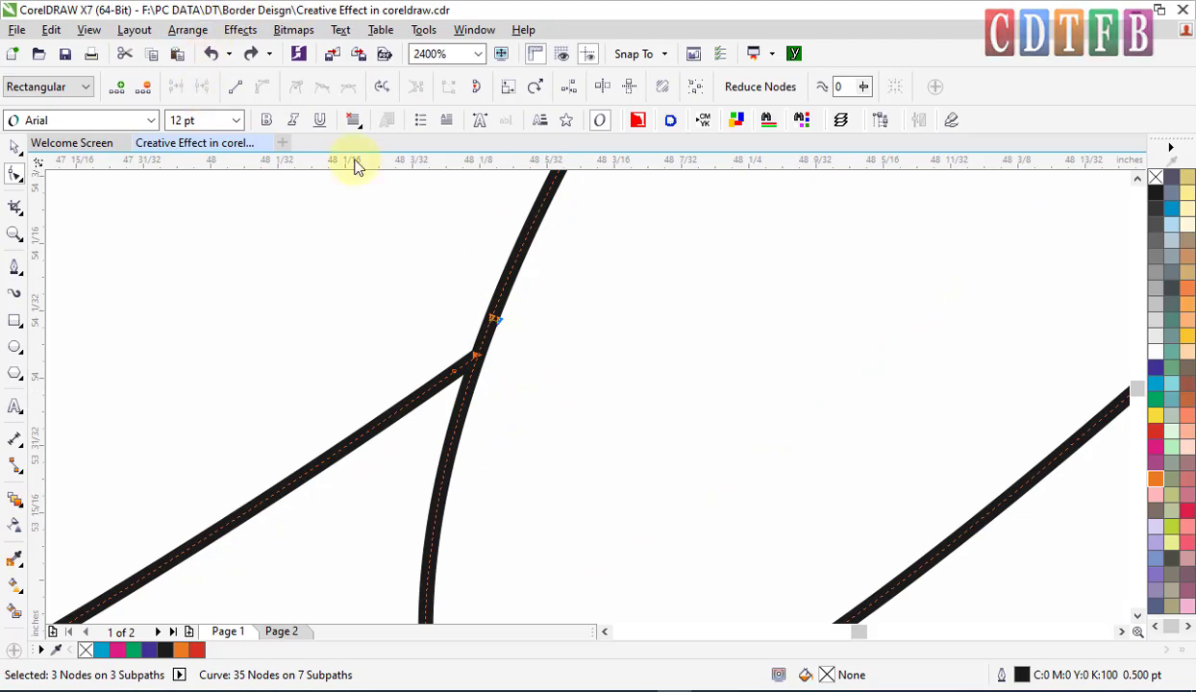
click(562, 337)
click(487, 320)
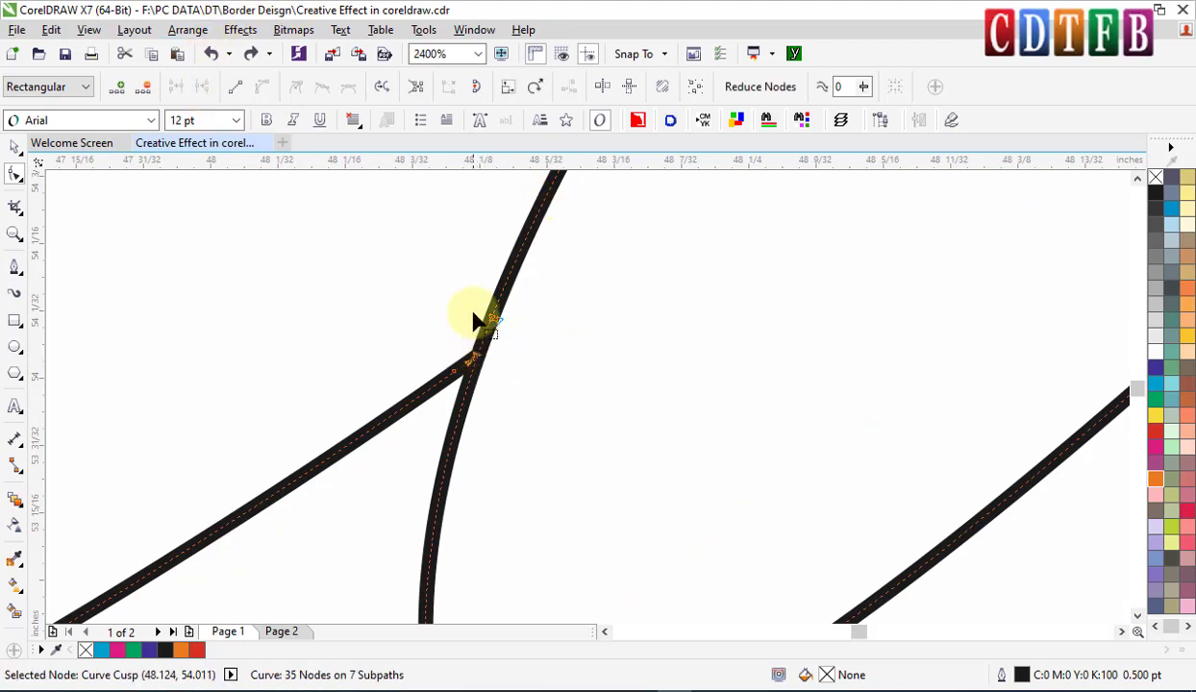
scroll(592, 300, down, 2)
scroll(592, 300, down, 8)
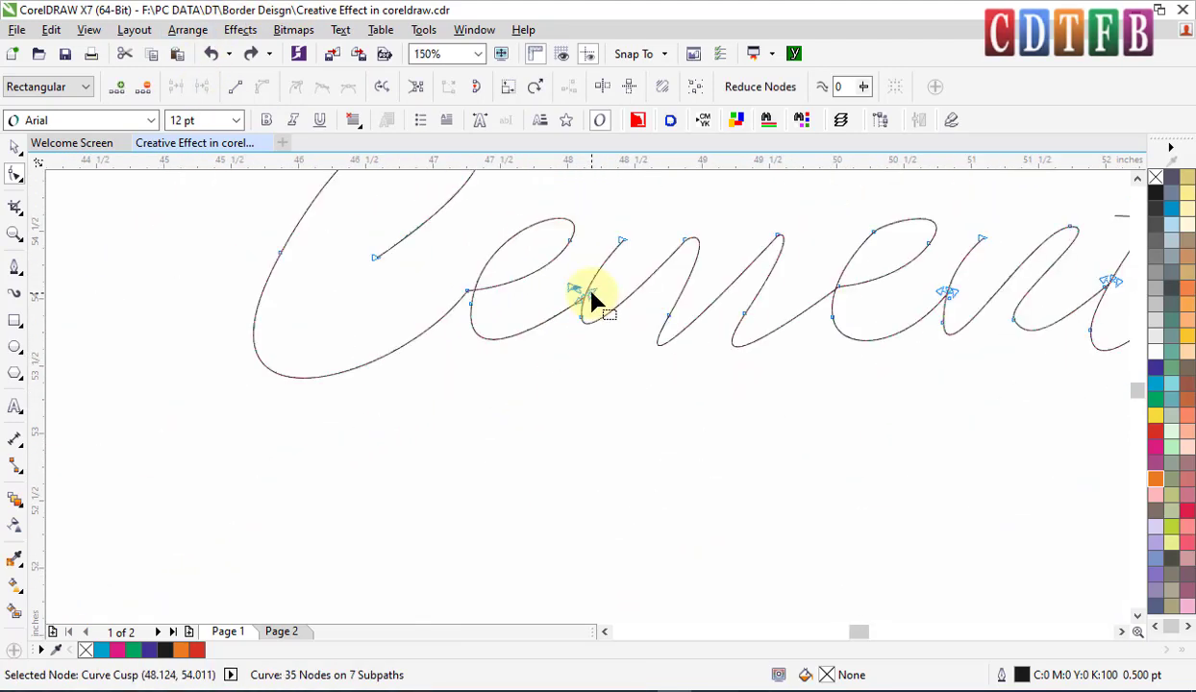
drag(343, 368, 940, 228)
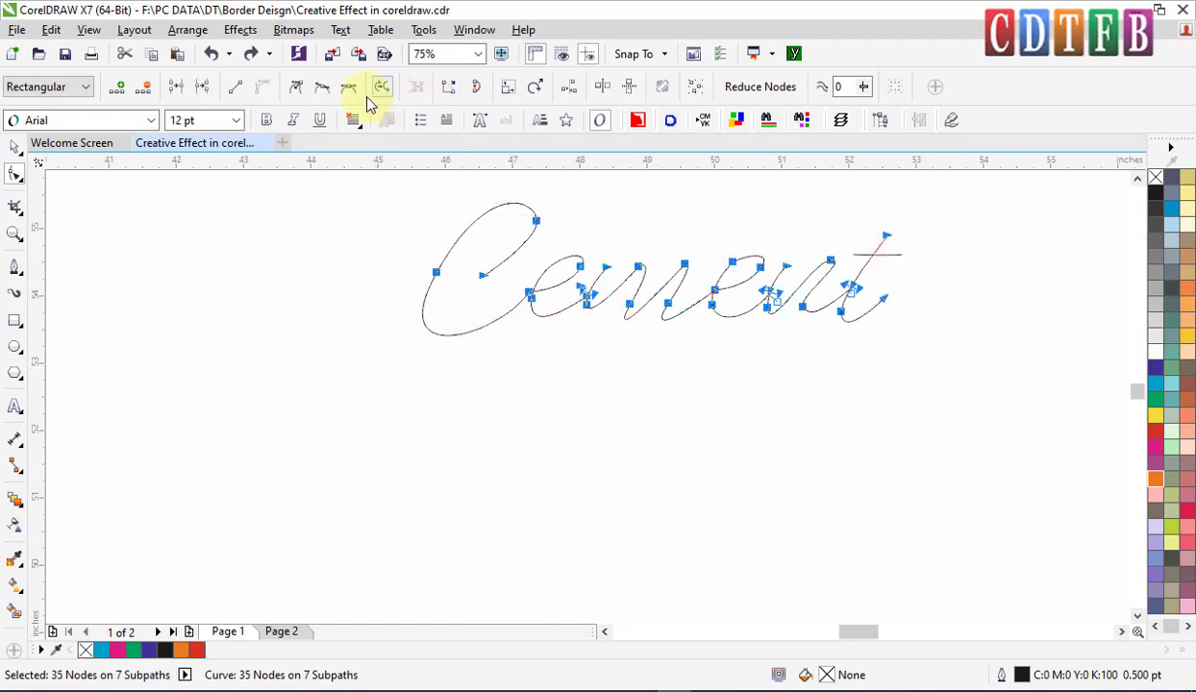
key(space)
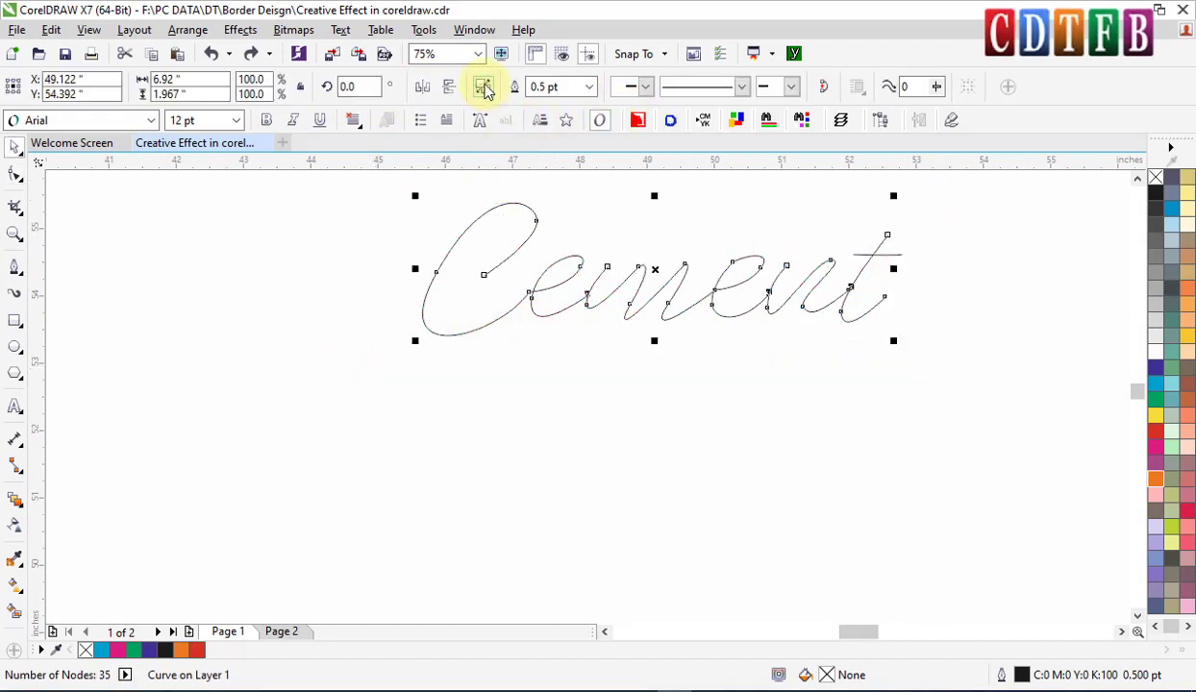
click(729, 379)
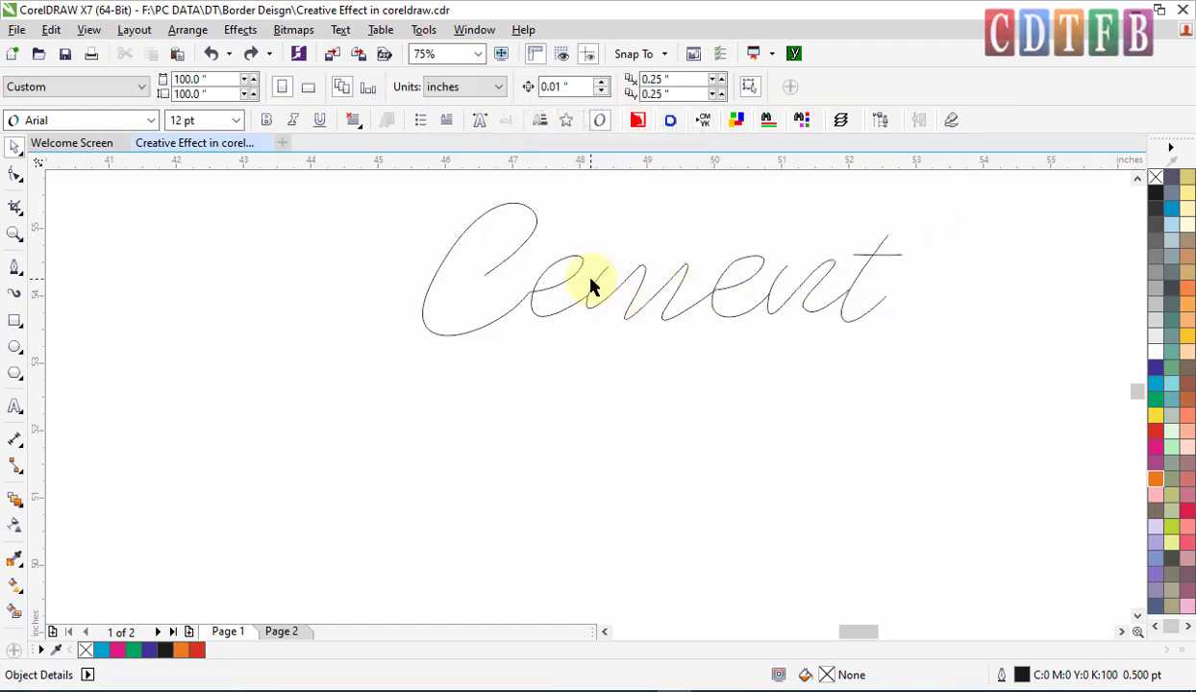
Step: Try breaking the curve at the cusp node between the C and the first e, and undo the break
drag(577, 286, 544, 283)
scroll(544, 282, up, 2)
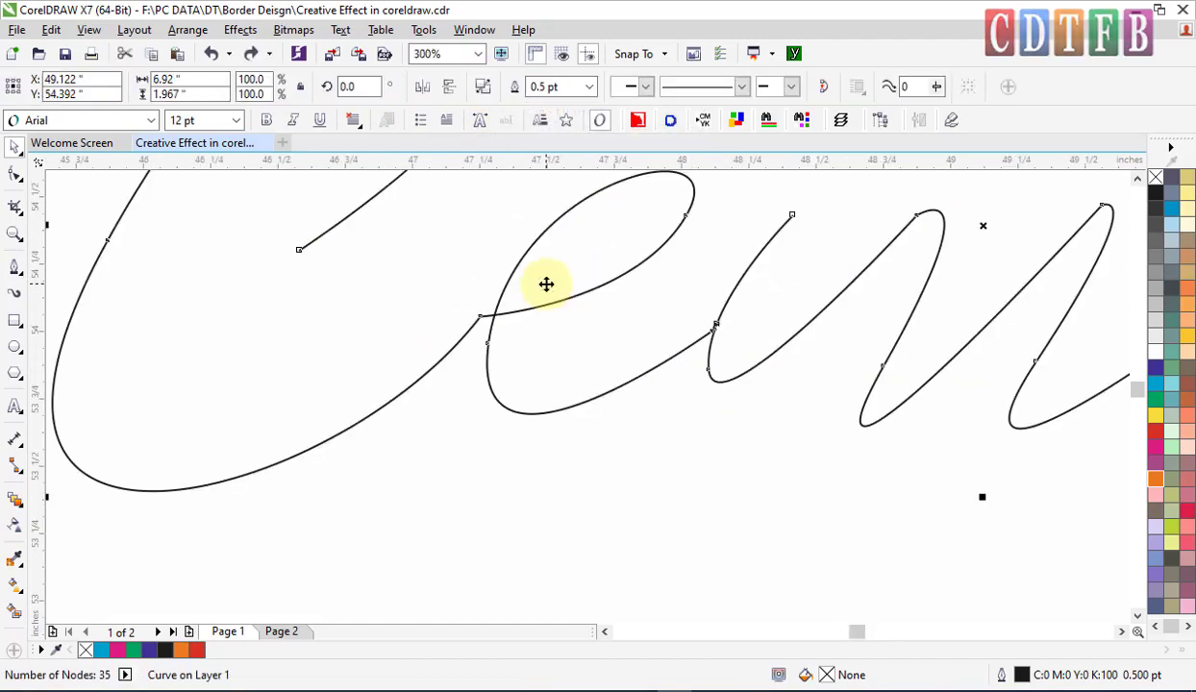
scroll(509, 316, up, 3)
key(F10)
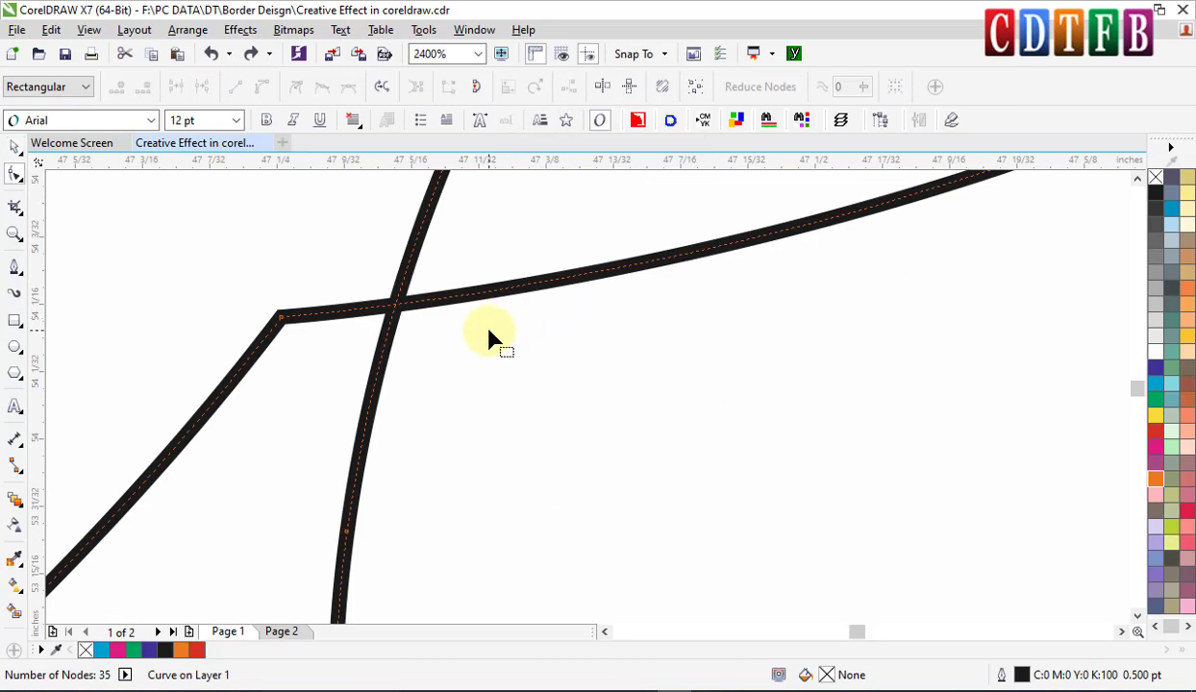
scroll(473, 314, down, 1)
drag(401, 335, 401, 327)
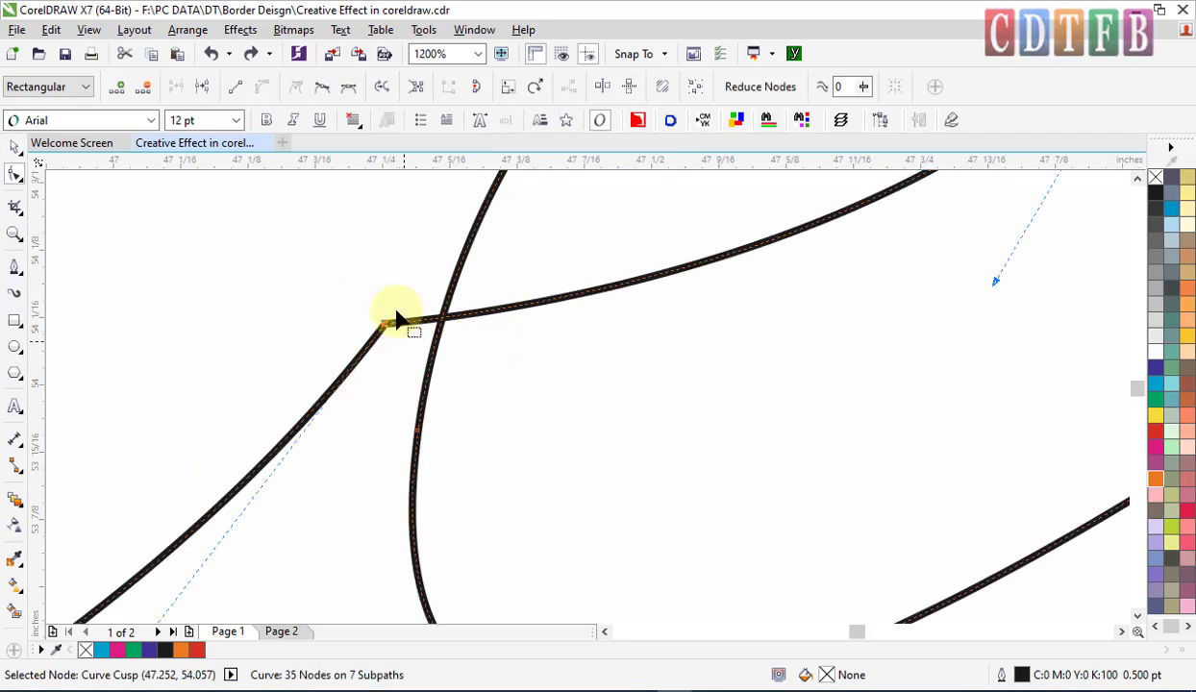
click(204, 88)
scroll(385, 320, up, 1)
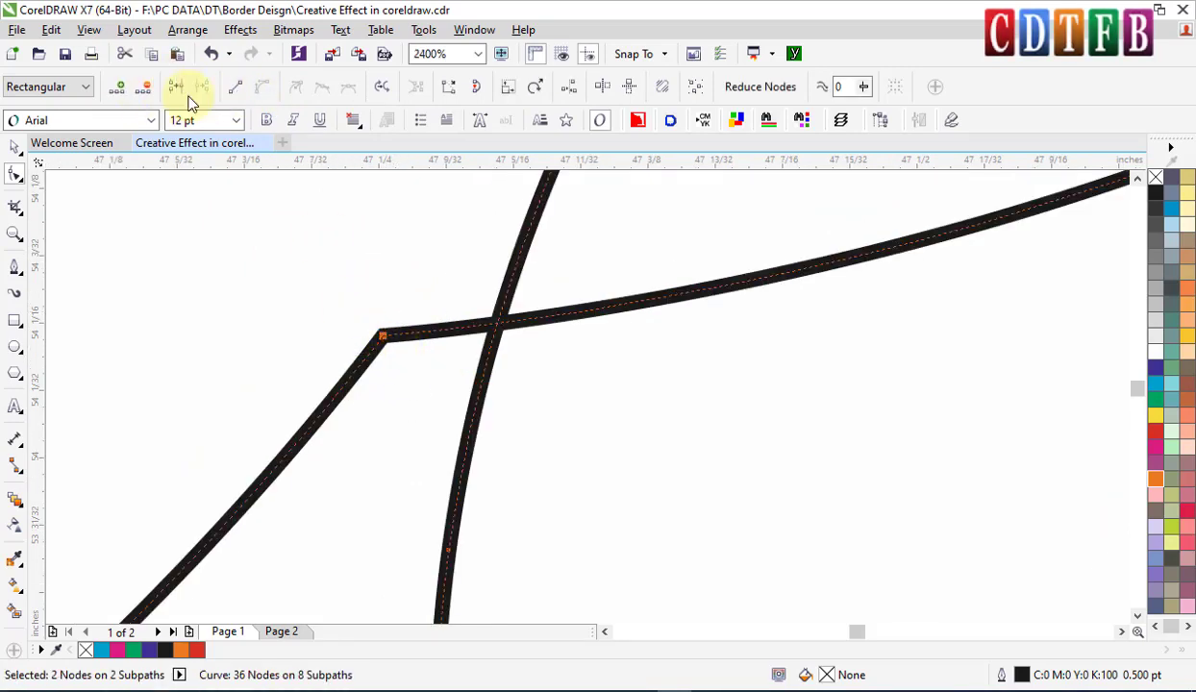
key(ctrl+z)
click(396, 348)
Step: Join the two overlapping end nodes on the m's stem just above its junction with the first e
scroll(396, 348, down, 3)
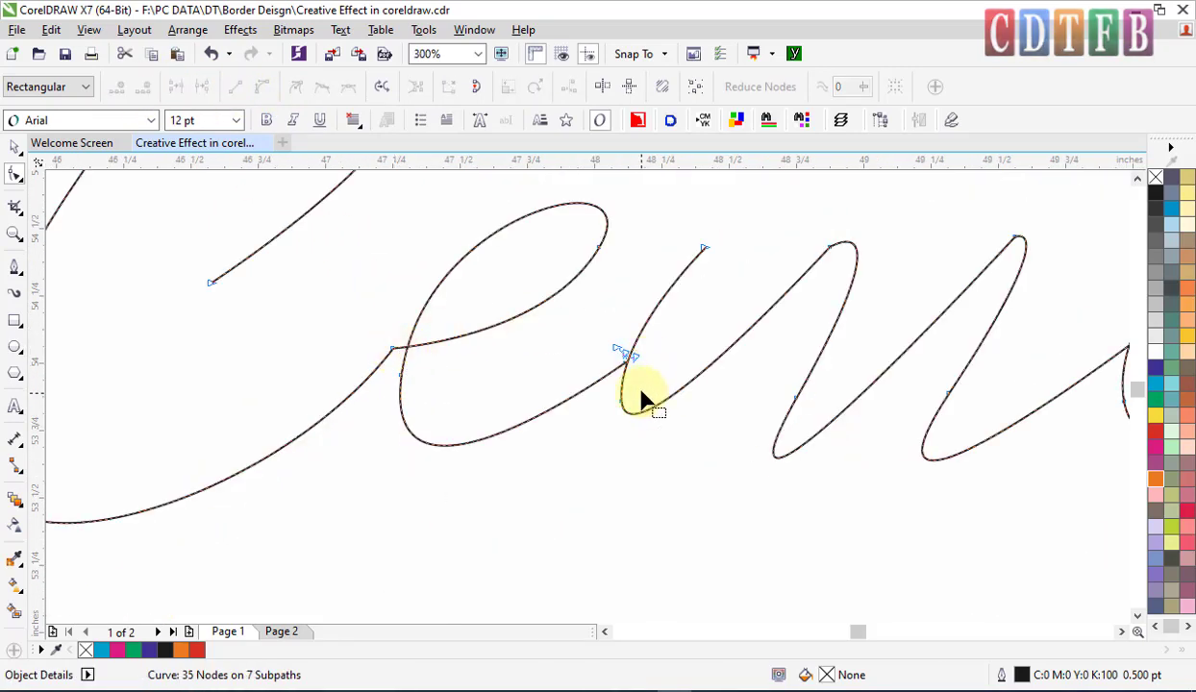
scroll(658, 392, up, 5)
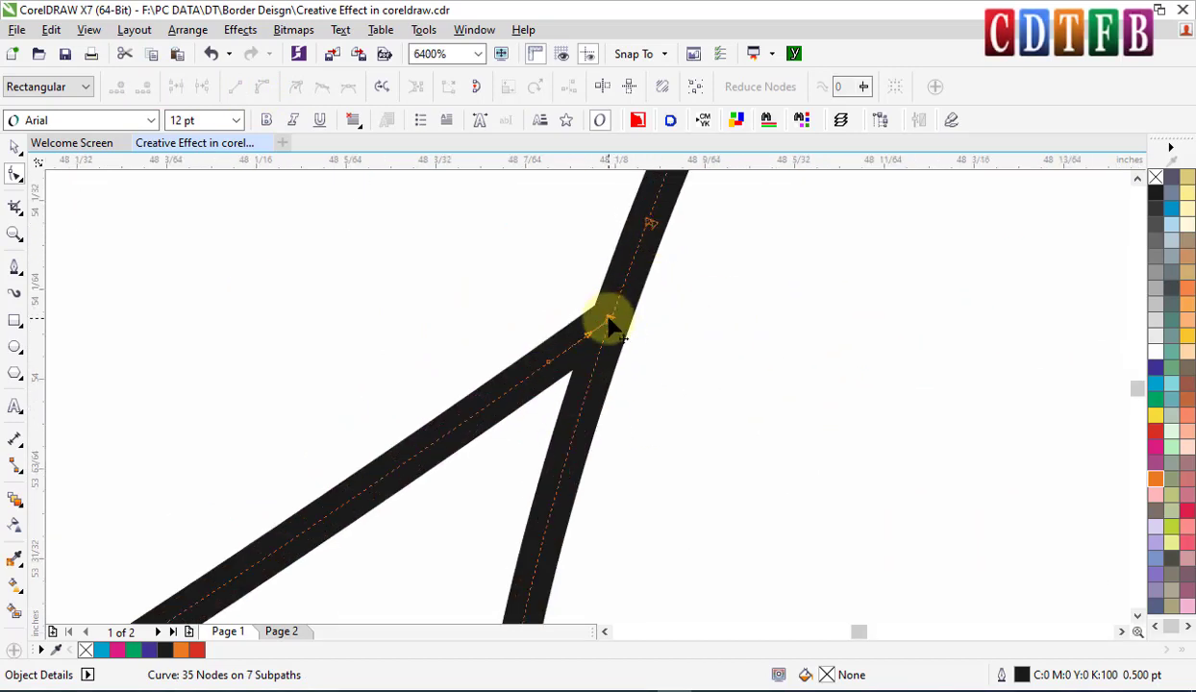
mouse_move(610, 327)
mouse_down()
mouse_move(628, 353)
mouse_move(580, 312)
mouse_move(609, 323)
mouse_up()
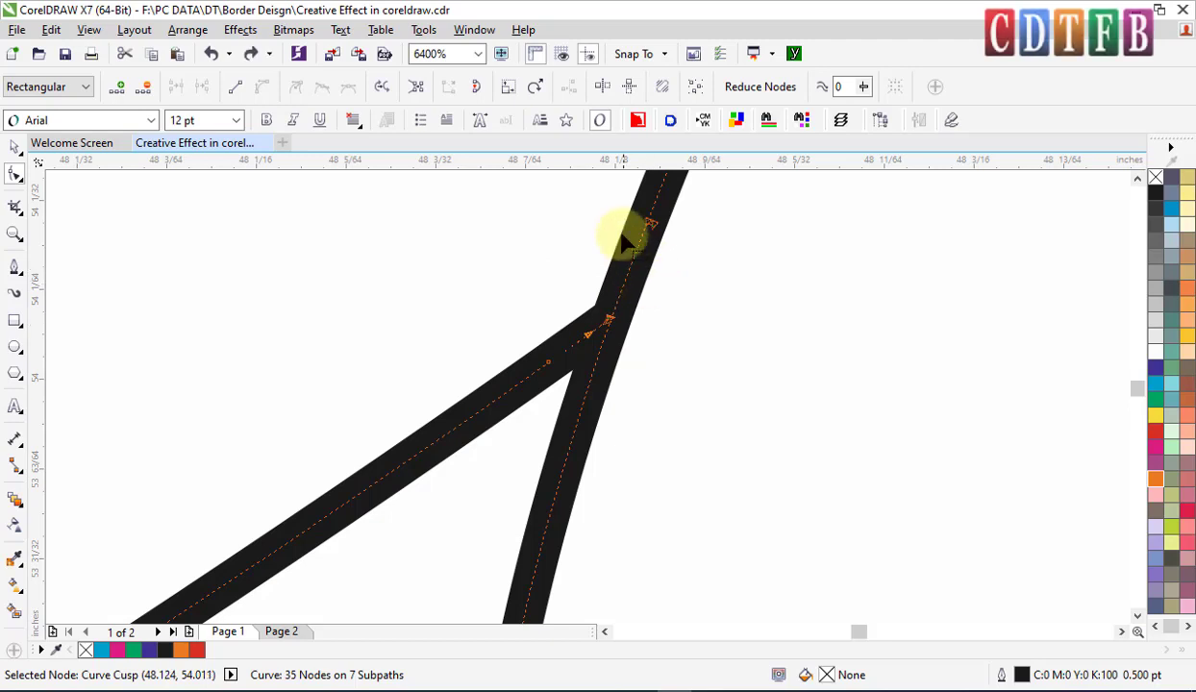
drag(650, 225, 714, 257)
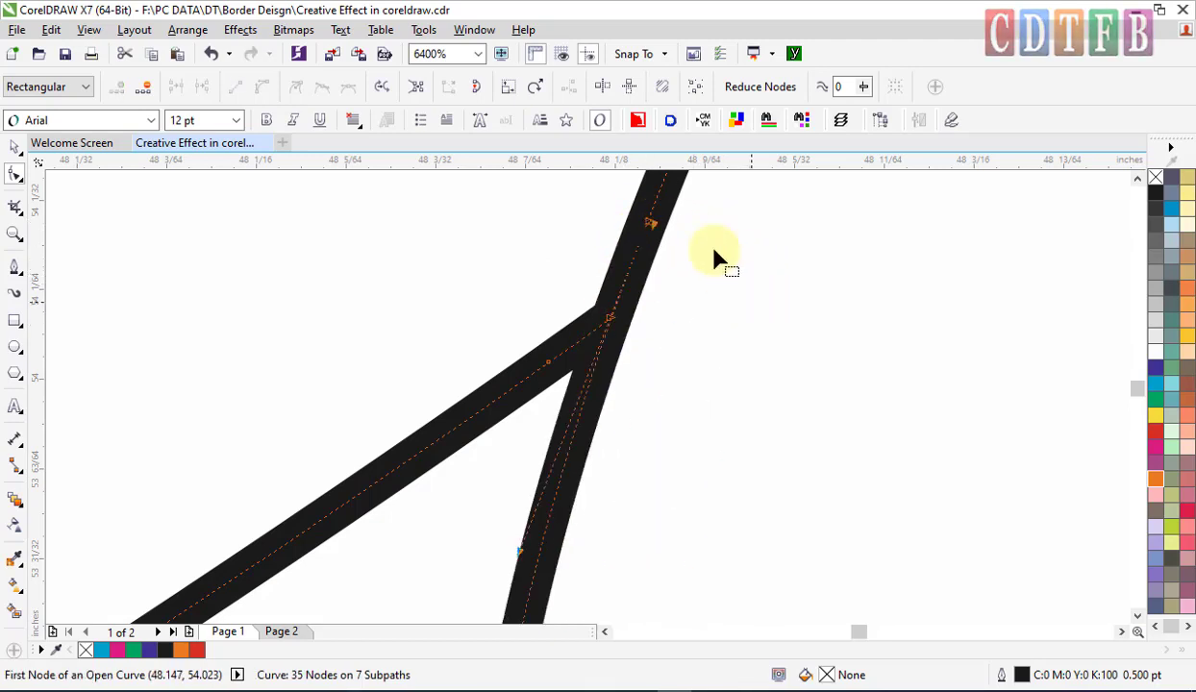
drag(678, 213, 586, 265)
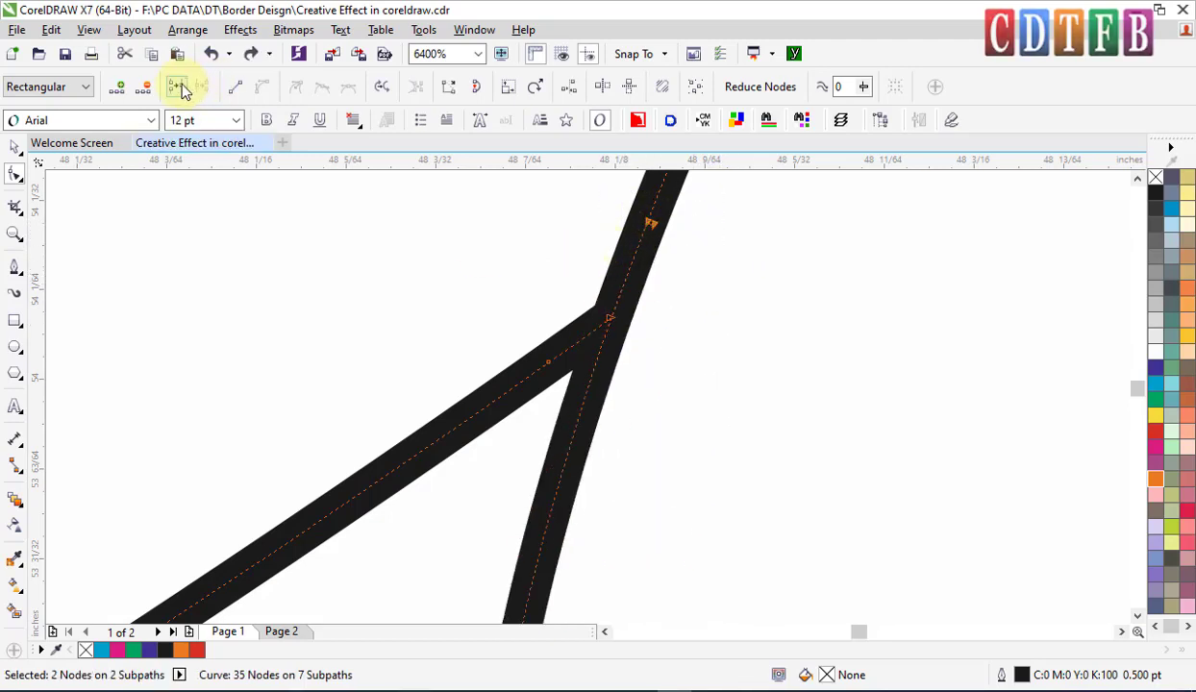
click(179, 89)
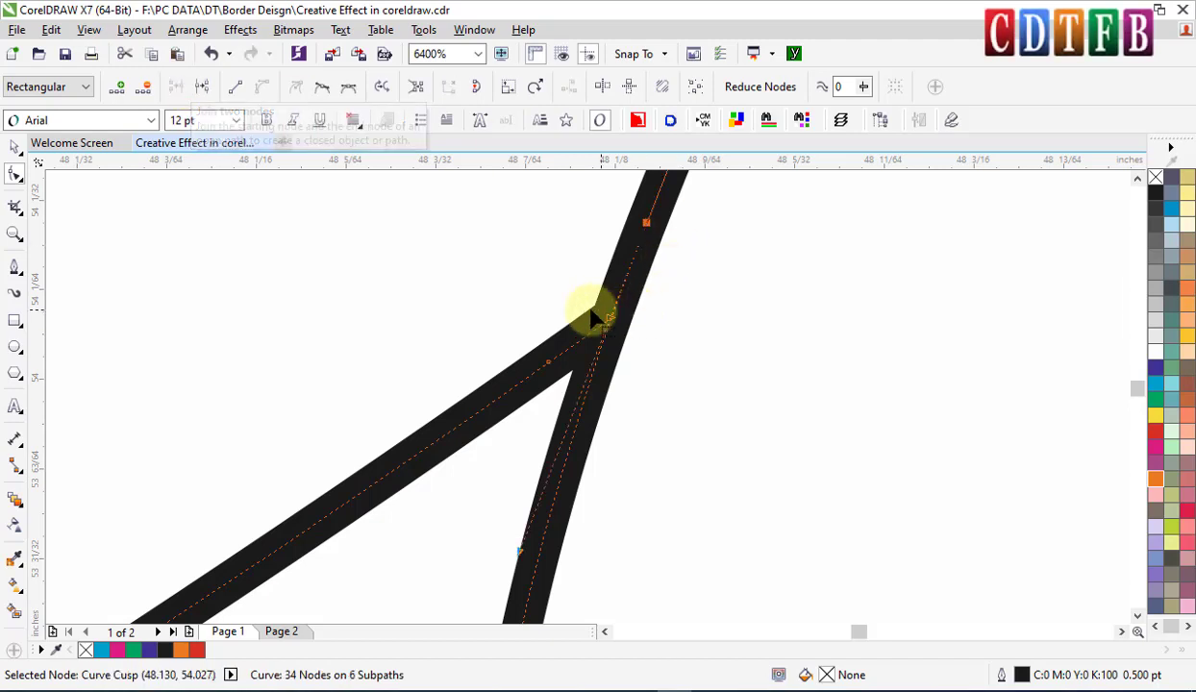
Step: Try moving the whole Cement lettering curve a short distance, and undo the move
drag(707, 327, 609, 325)
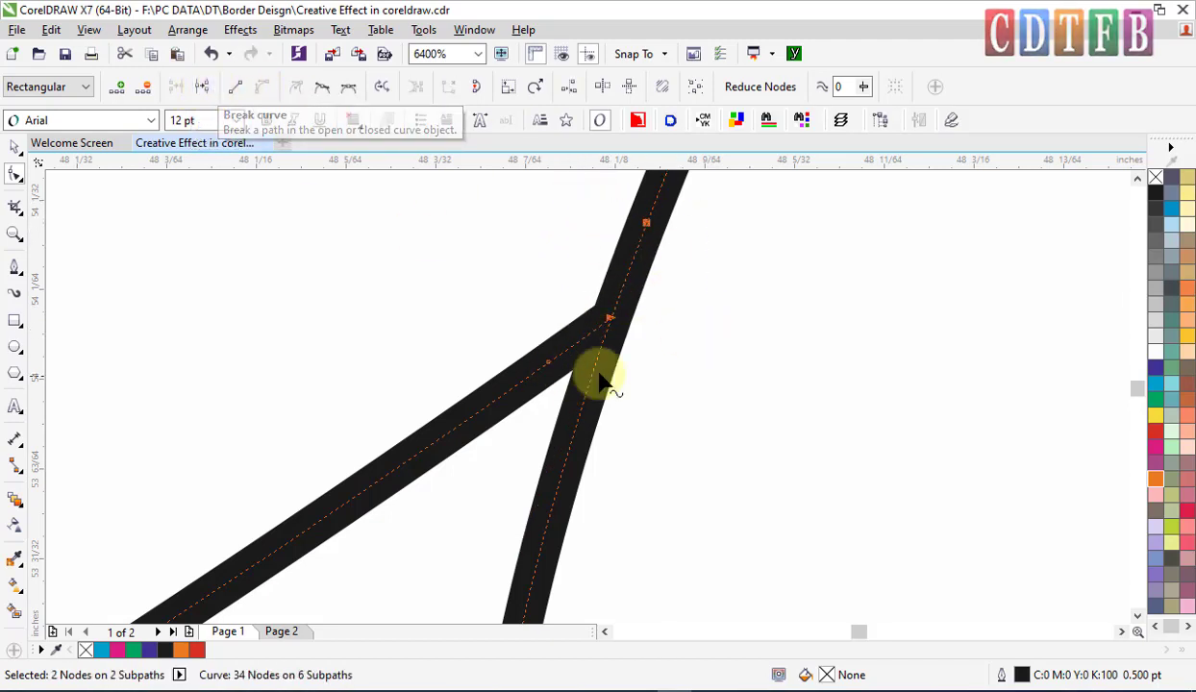
click(547, 334)
key(space)
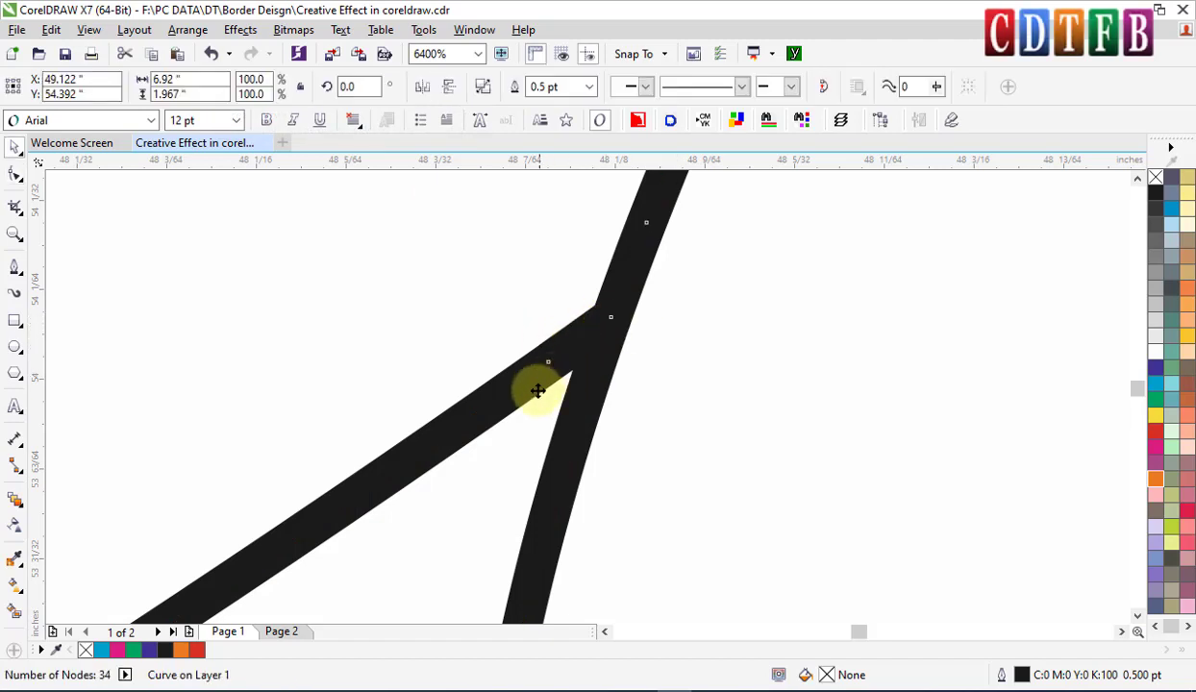
drag(537, 389, 479, 370)
scroll(540, 359, down, 5)
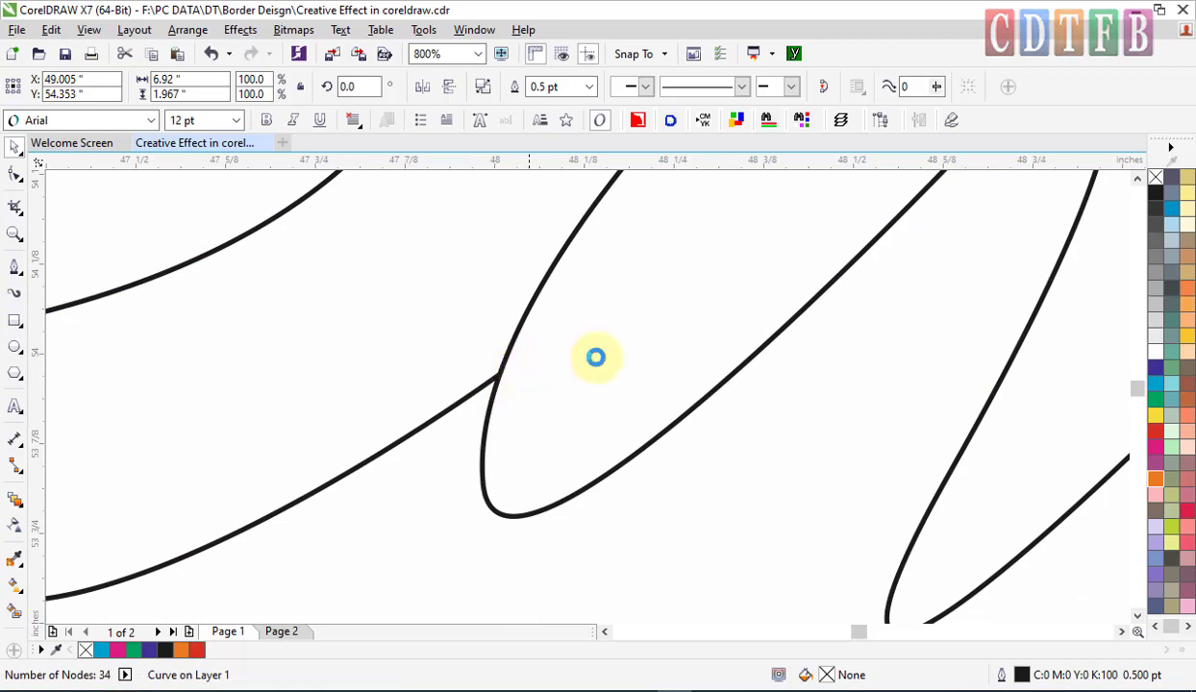
scroll(739, 392, down, 2)
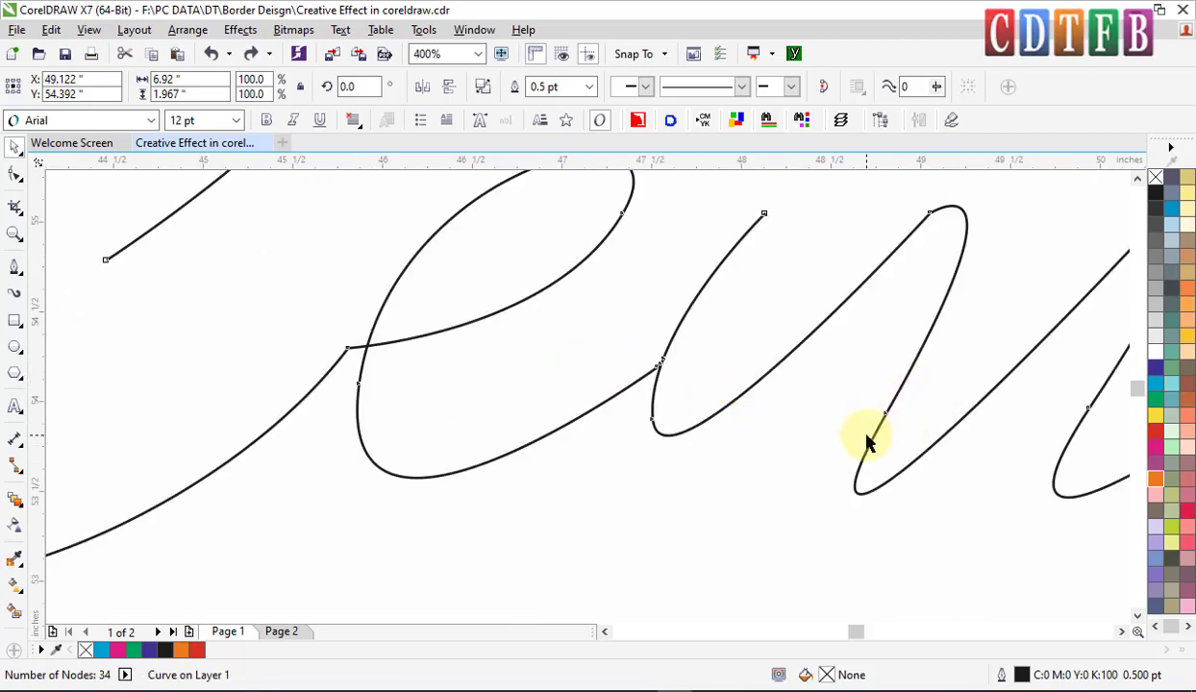
Step: Join the two overlapping end nodes on the n's stem just above its junction with the second e
scroll(867, 442, down, 4)
scroll(971, 428, up, 6)
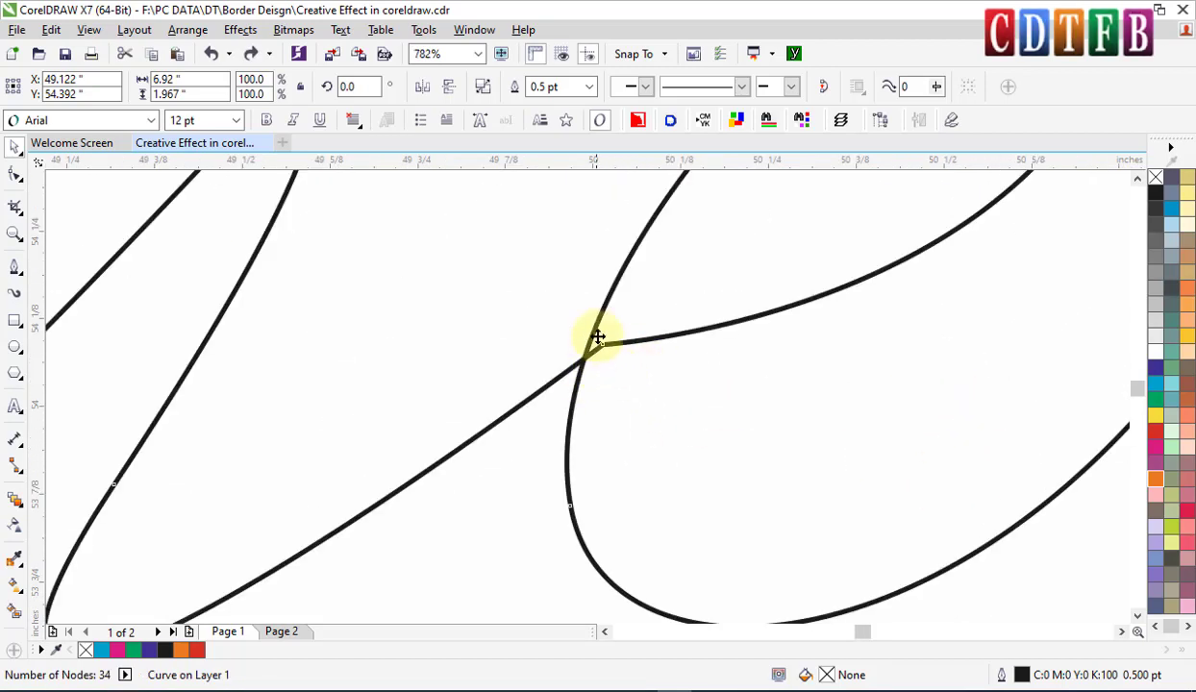
scroll(652, 494, down, 2)
drag(866, 631, 871, 636)
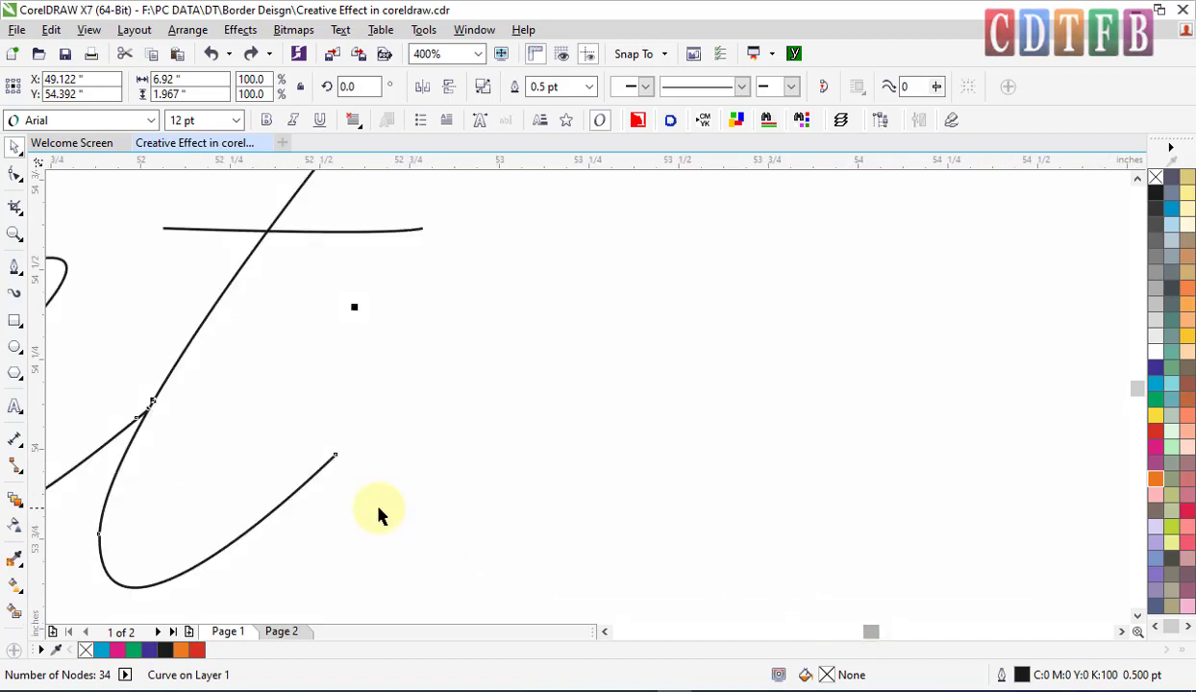
click(605, 633)
click(605, 632)
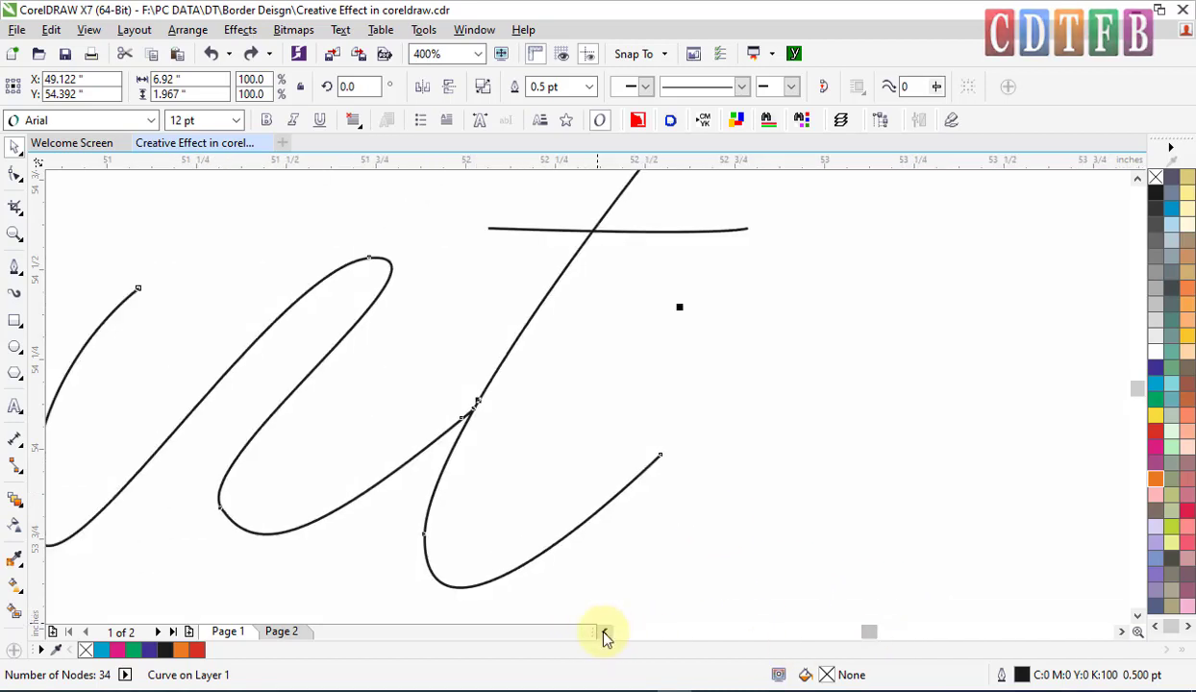
click(605, 632)
scroll(363, 457, up, 4)
scroll(363, 458, up, 2)
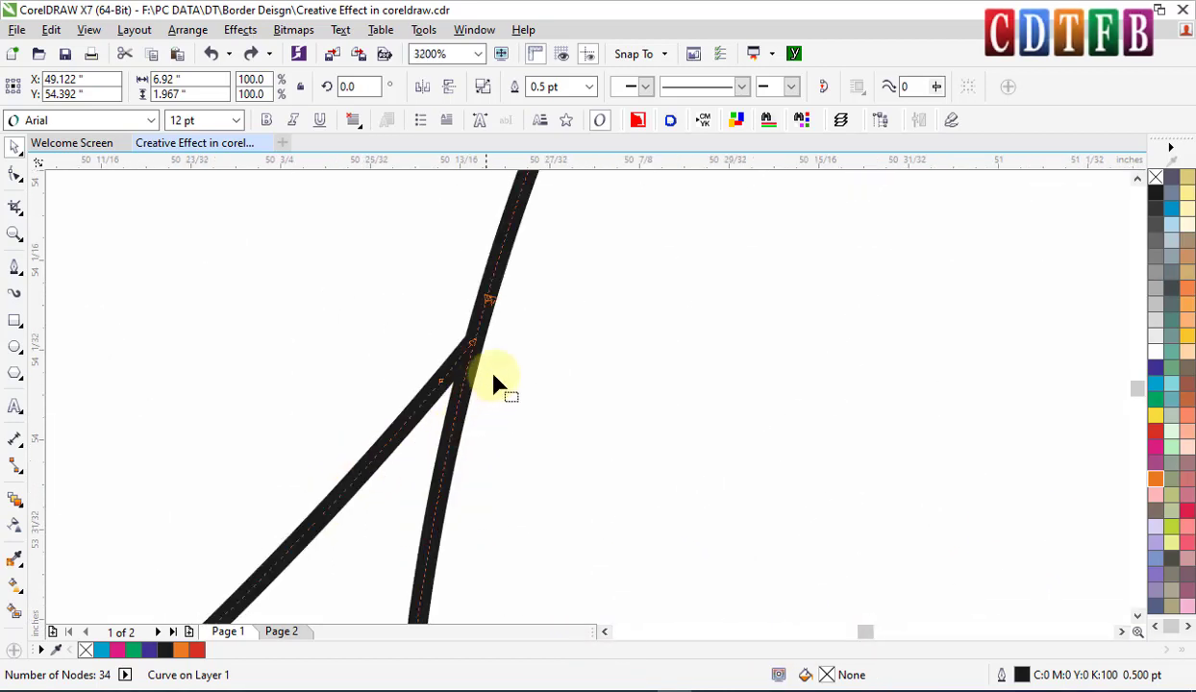
key(F10)
drag(472, 351, 423, 326)
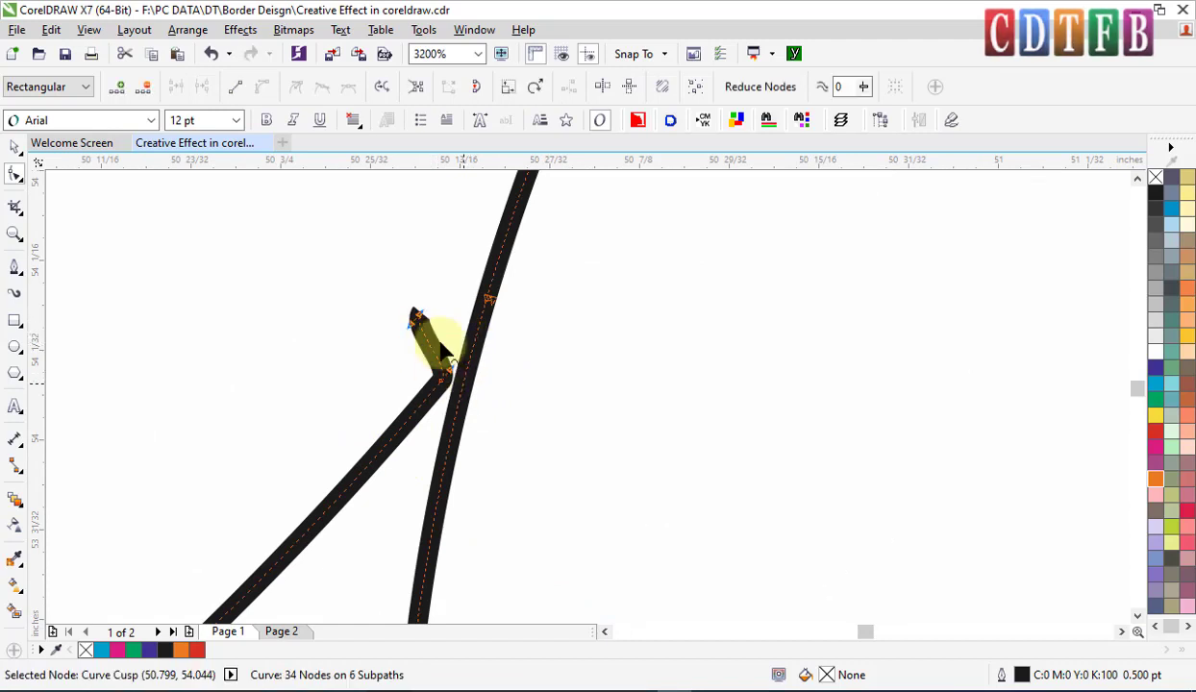
drag(488, 306, 545, 320)
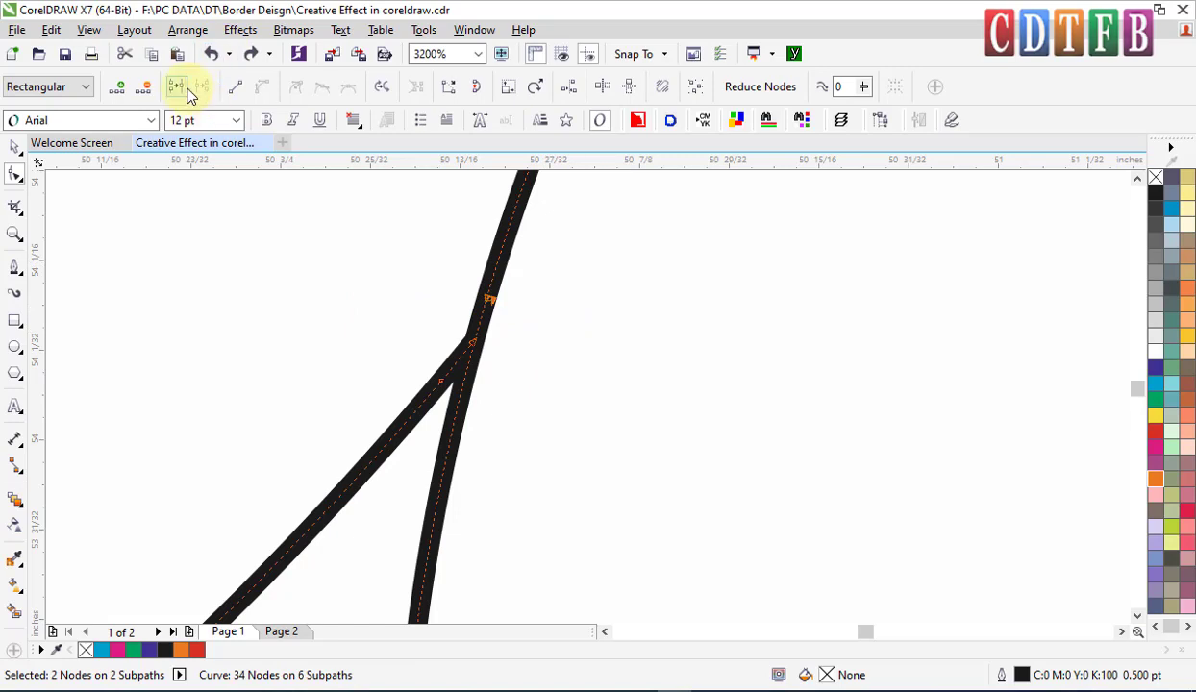
click(424, 123)
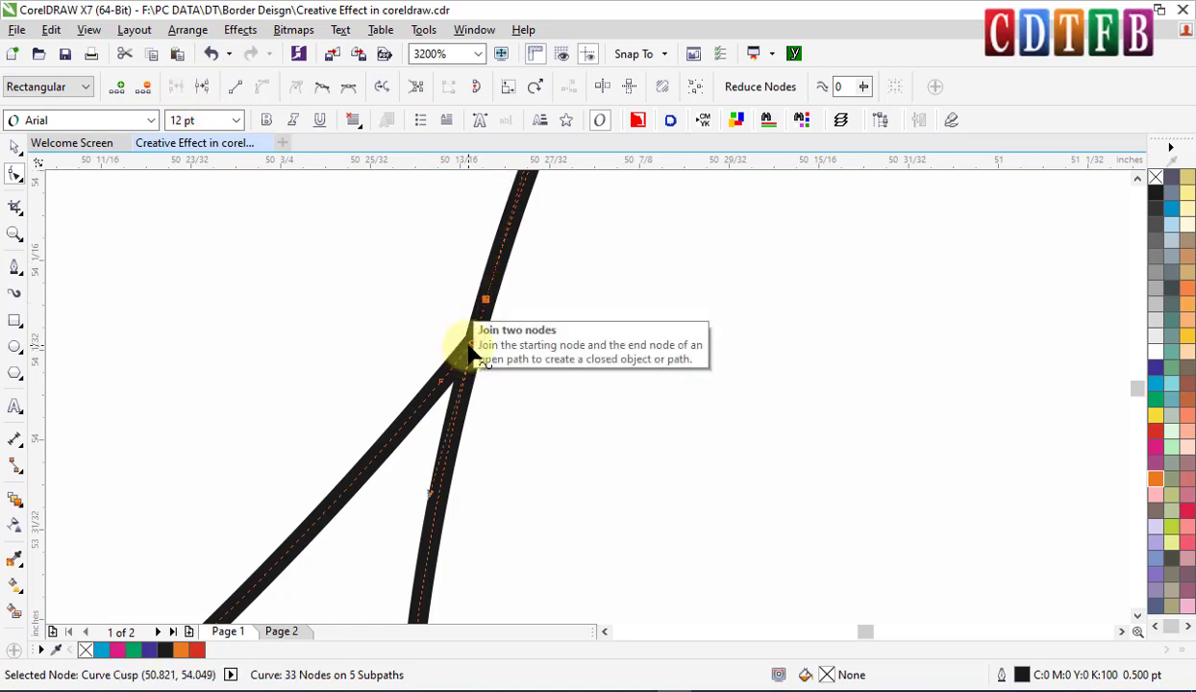
Step: Try pulling the second e's end node away from the n's stem, and undo the move
click(476, 358)
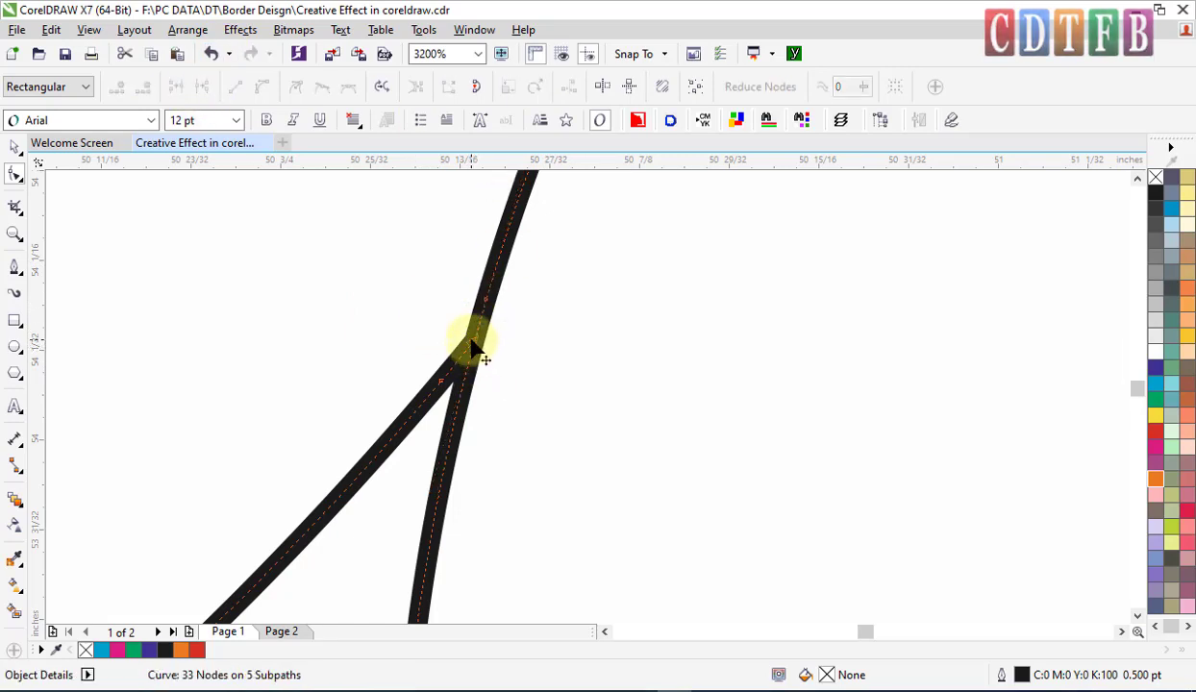
drag(473, 348, 428, 317)
key(ctrl+z)
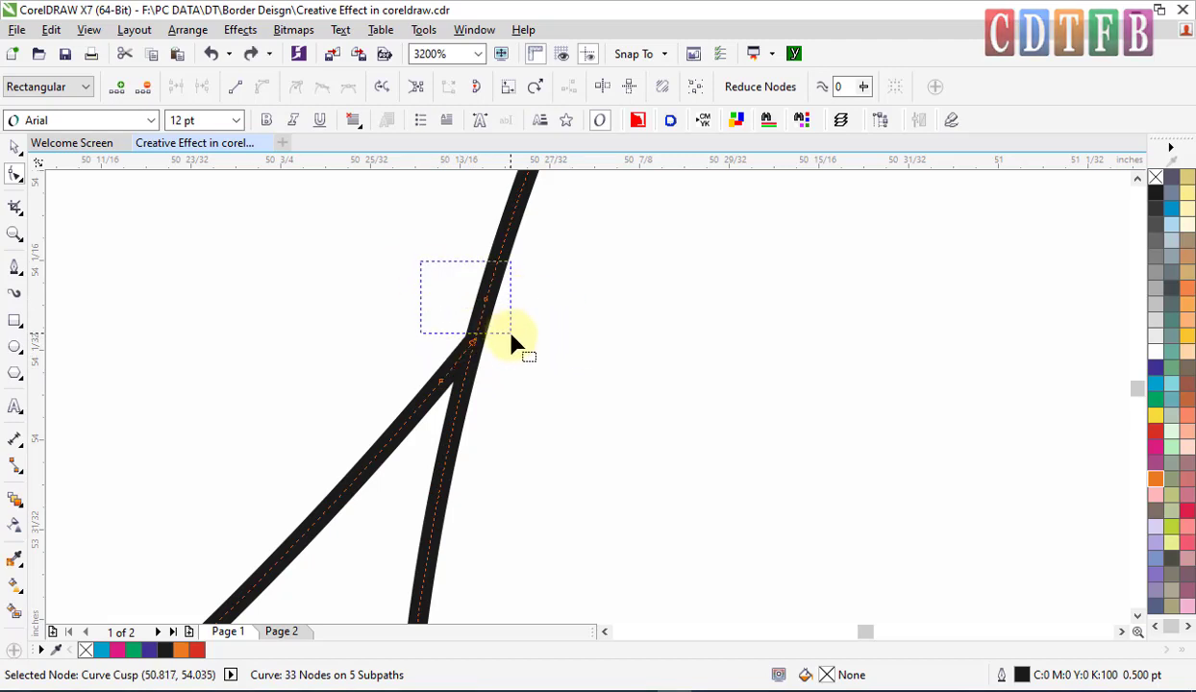
Step: Try shifting the whole Cement lettering curve slightly, and cancel the move
drag(511, 336, 514, 340)
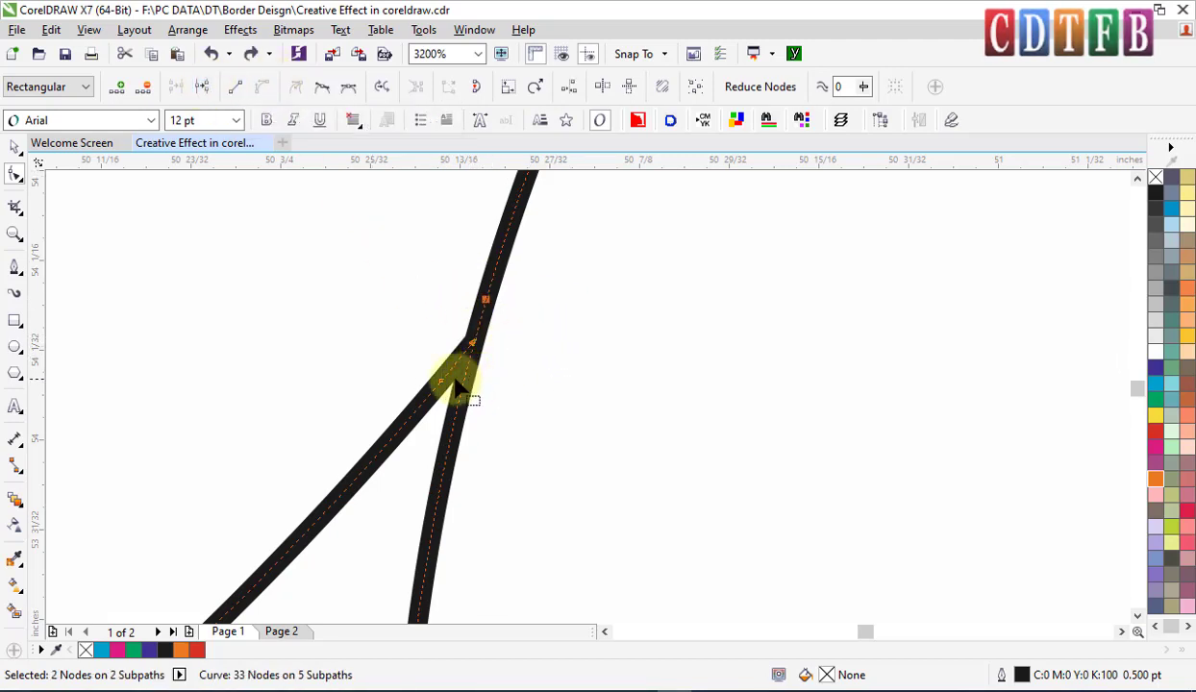
key(space)
drag(494, 275, 548, 264)
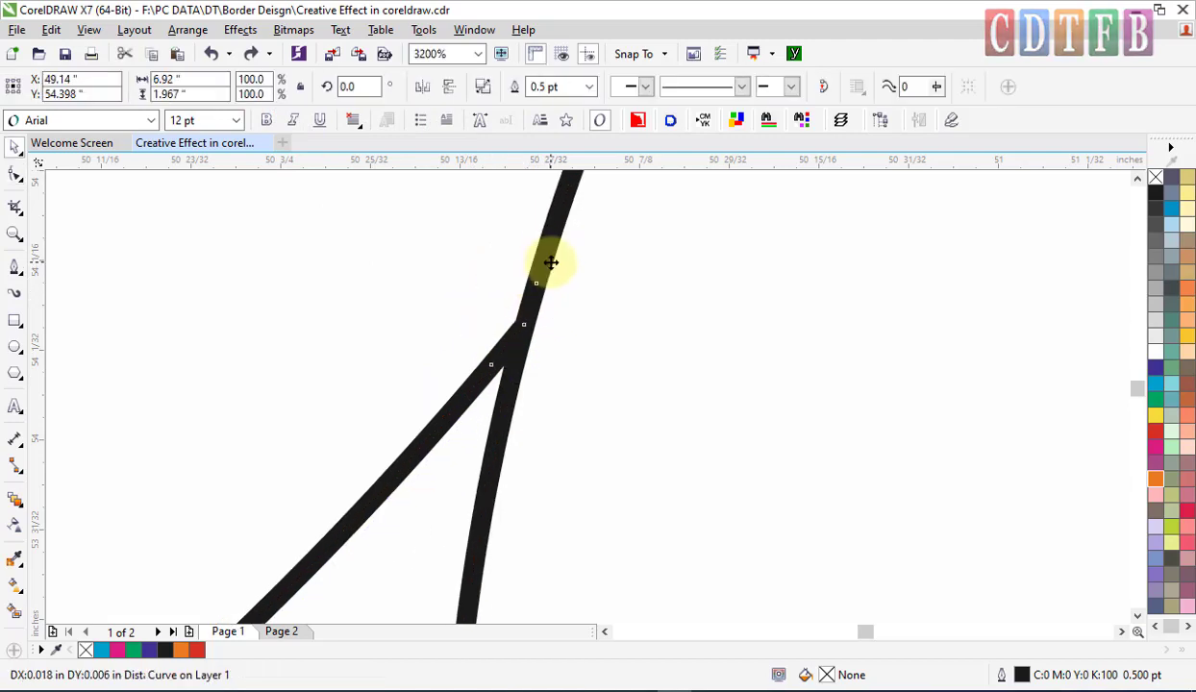
key(Escape)
key(space)
Step: Try moving the second e's end node up to the n's stem node and breaking the curve there, and undo both changes
mouse_move(472, 344)
mouse_down()
mouse_move(470, 268)
mouse_move(468, 302)
mouse_move(529, 340)
mouse_move(485, 304)
mouse_up()
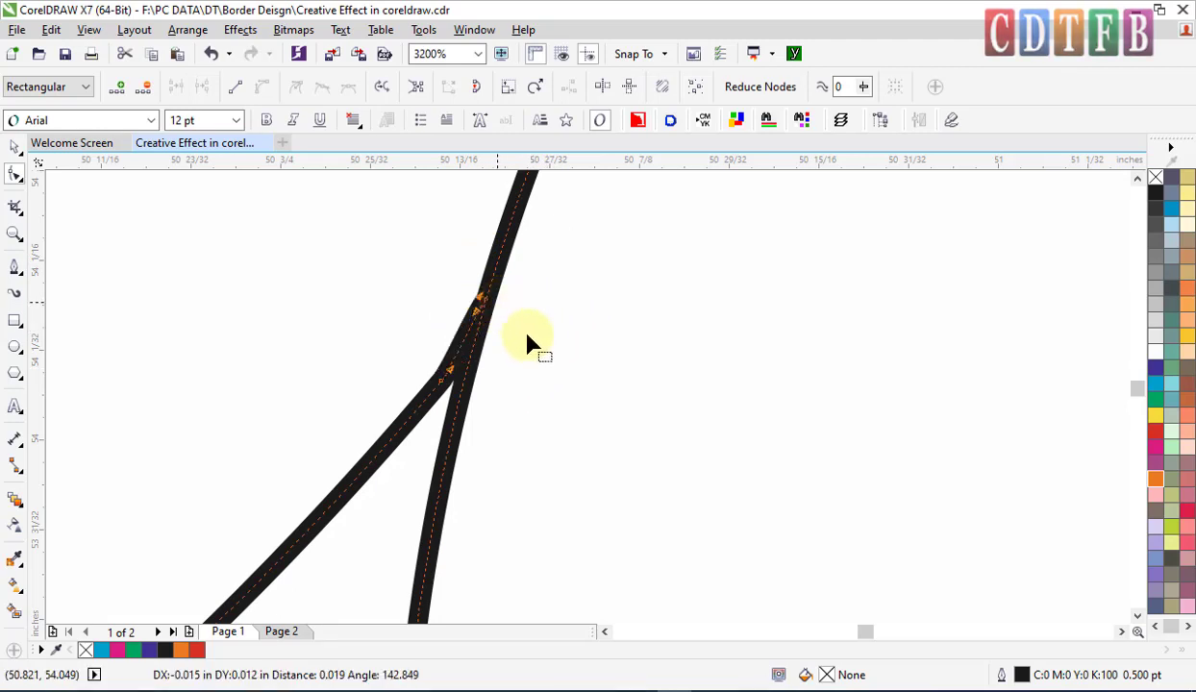
drag(452, 251, 516, 320)
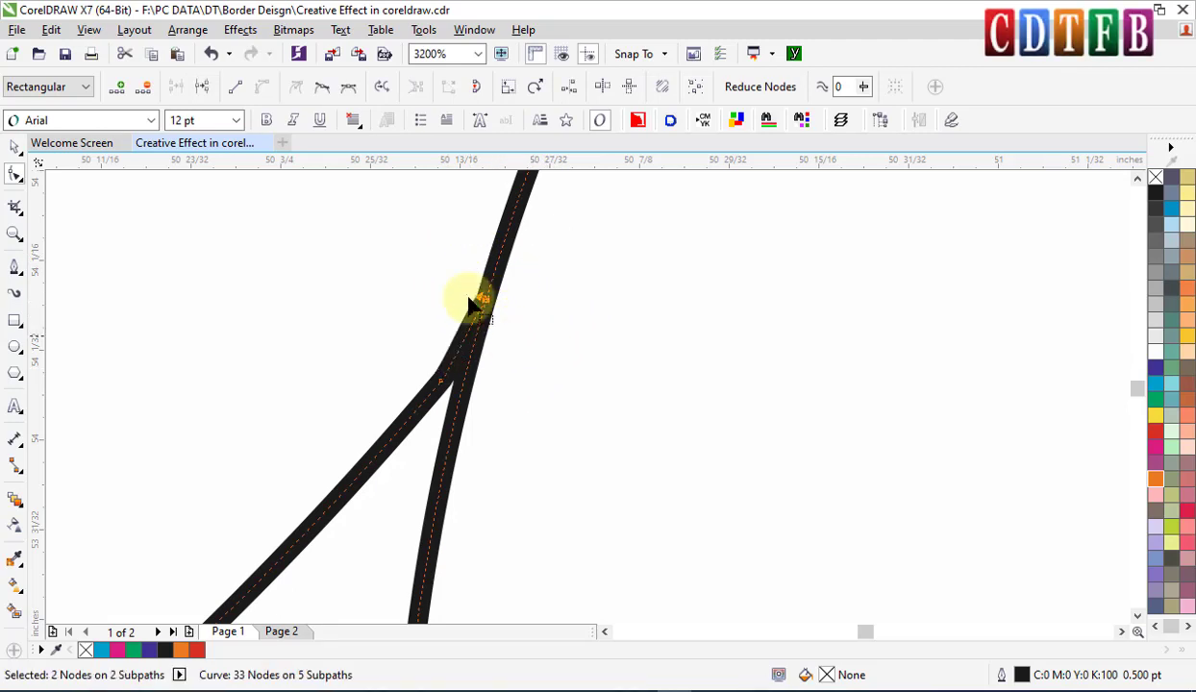
click(204, 88)
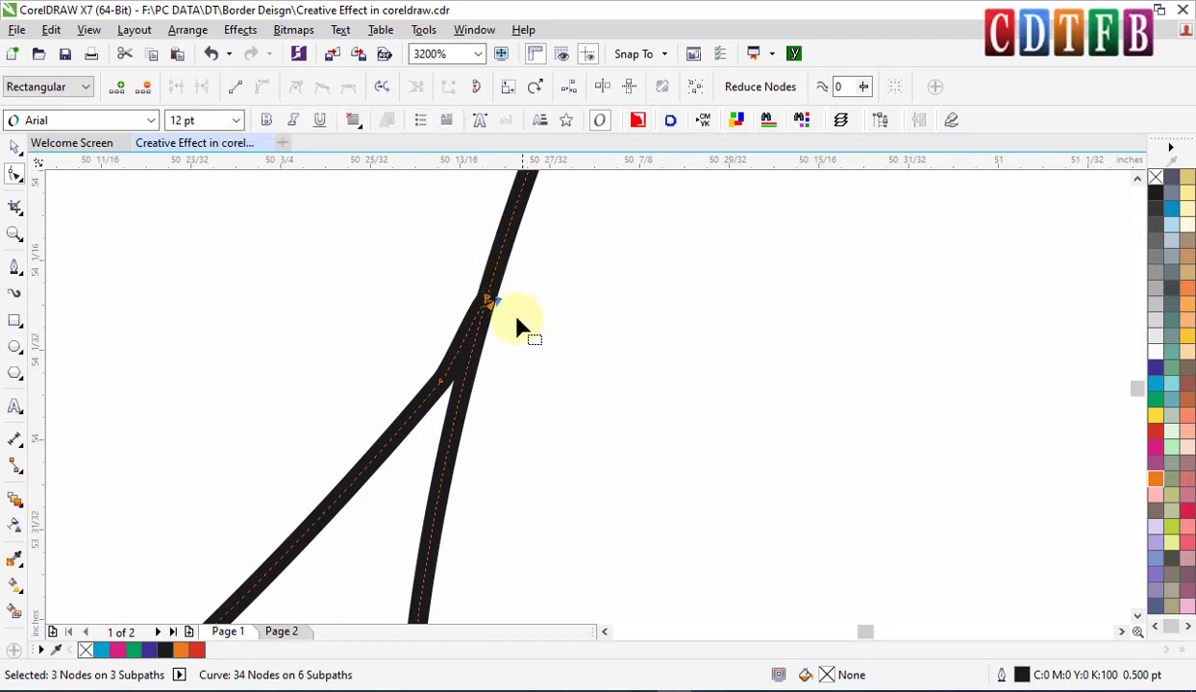
click(640, 348)
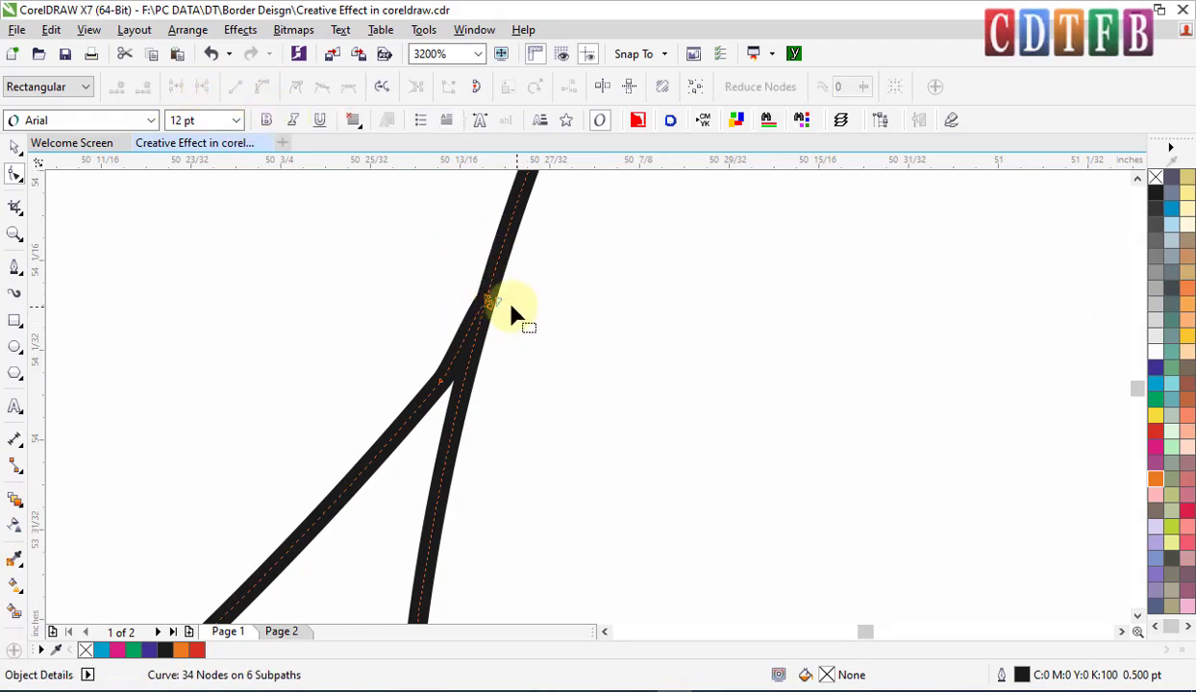
key(ctrl+z)
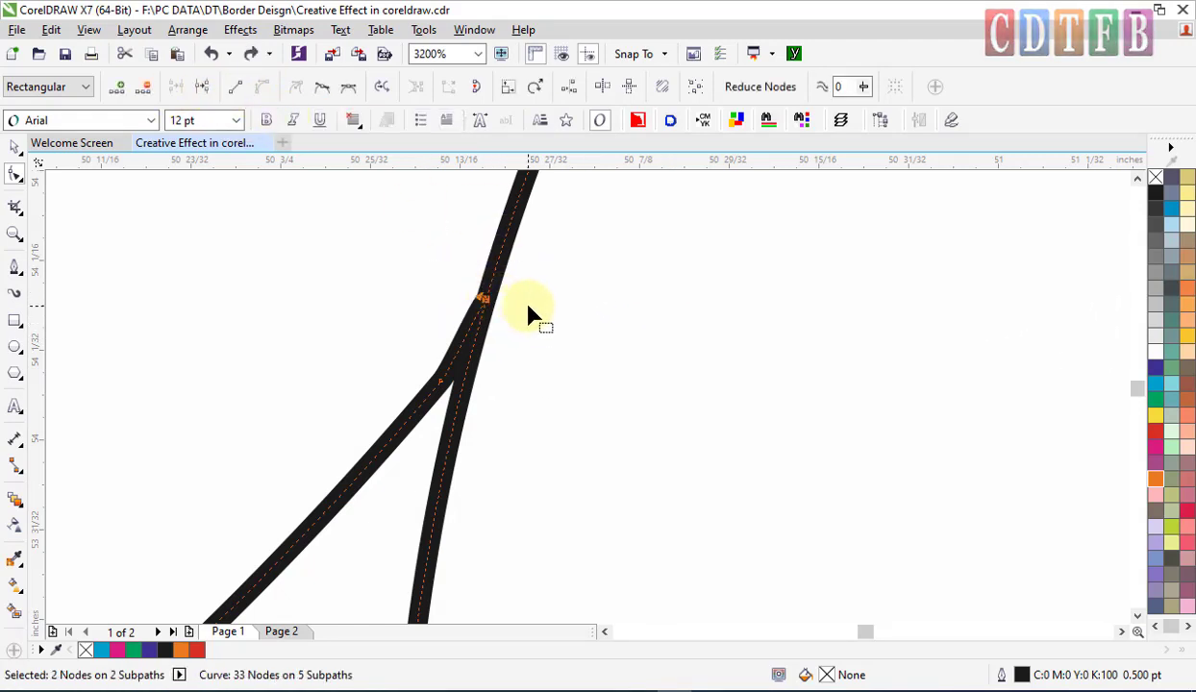
key(space)
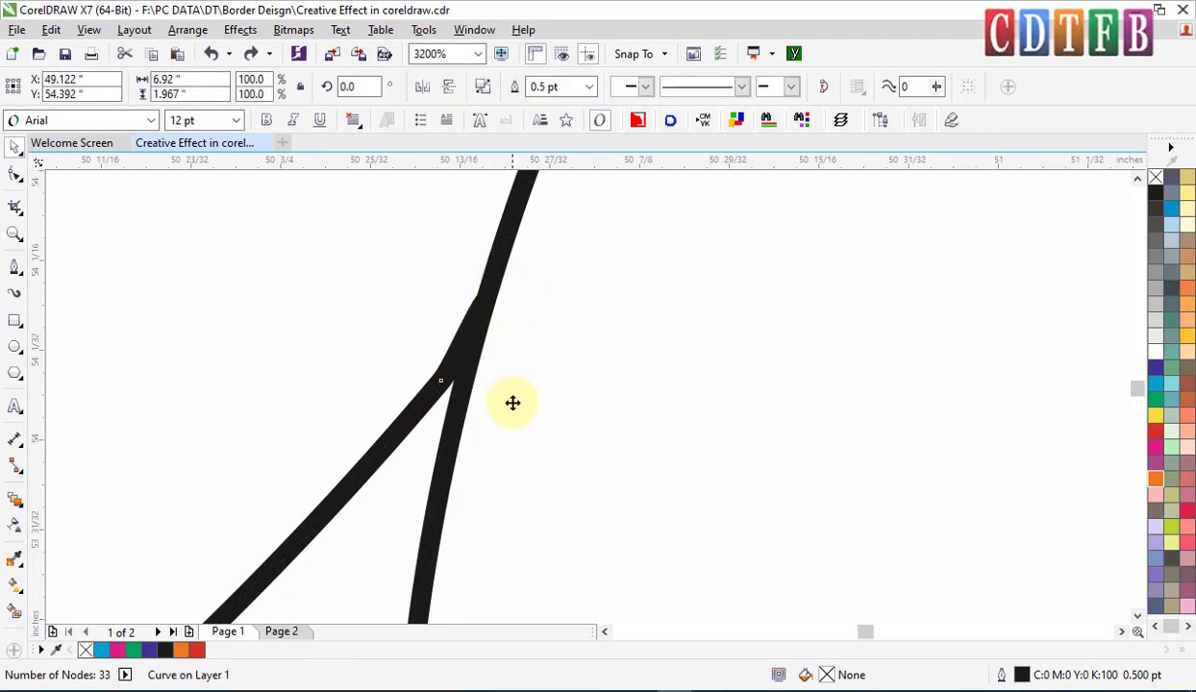
key(ctrl+shift+z)
key(ctrl+z)
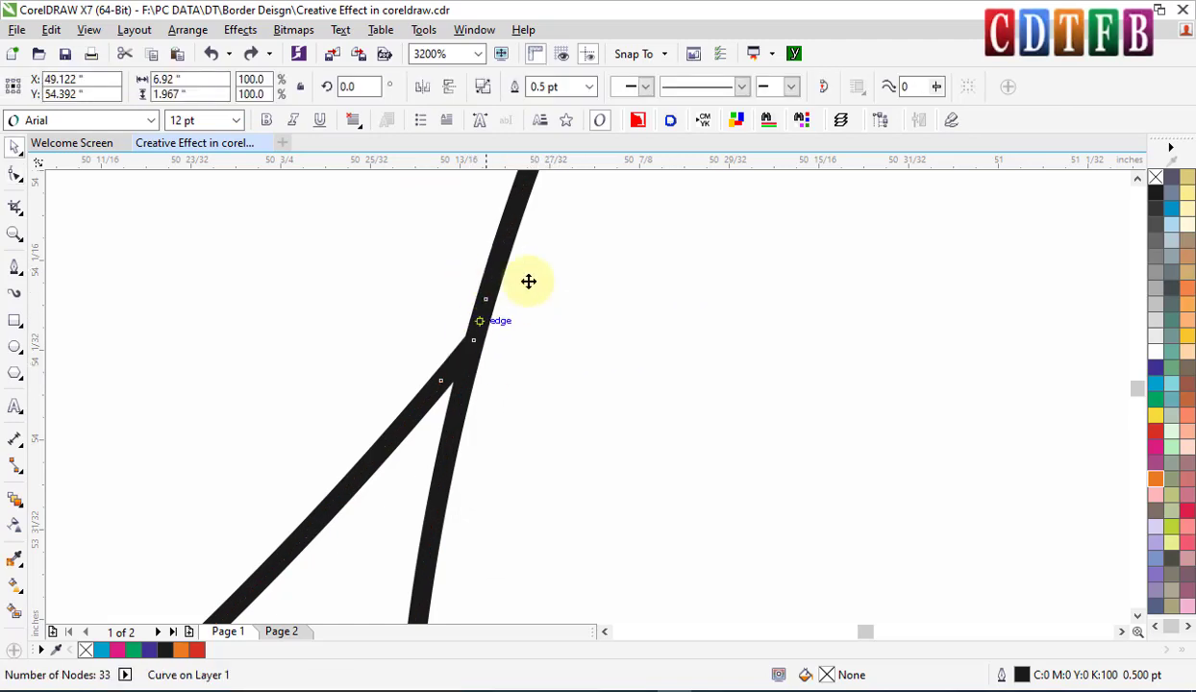
Step: Delete the joined node on the n's stem just above its junction with the second e
key(space)
click(458, 301)
drag(522, 306, 525, 307)
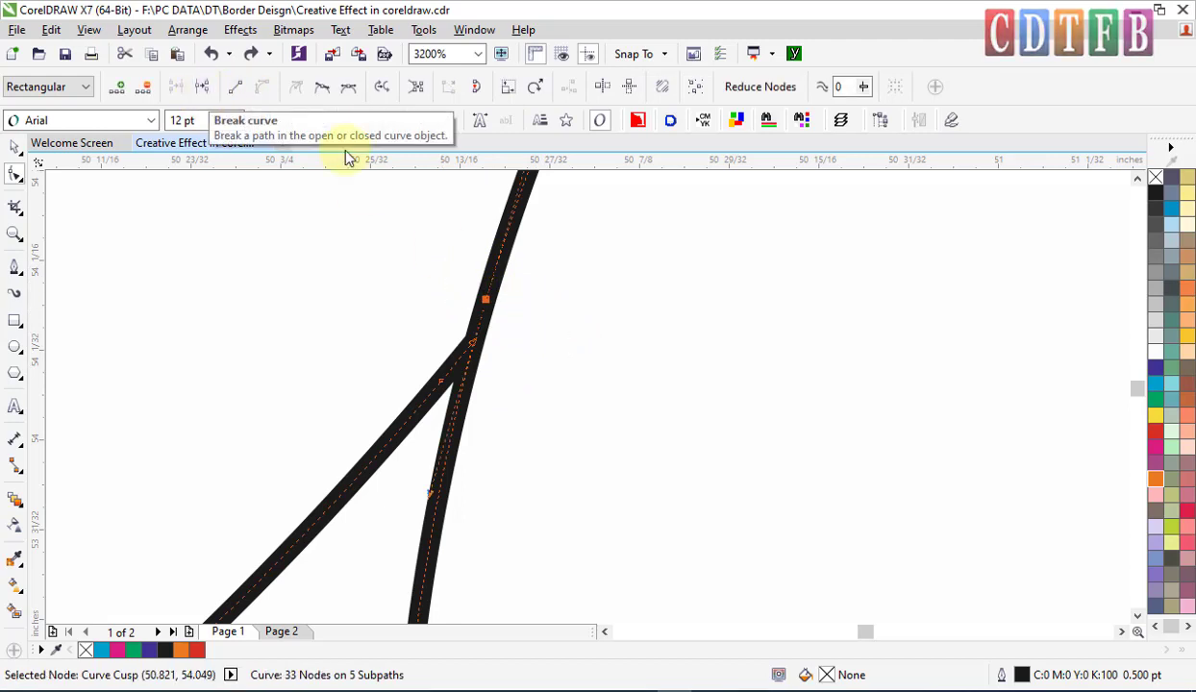
key(Delete)
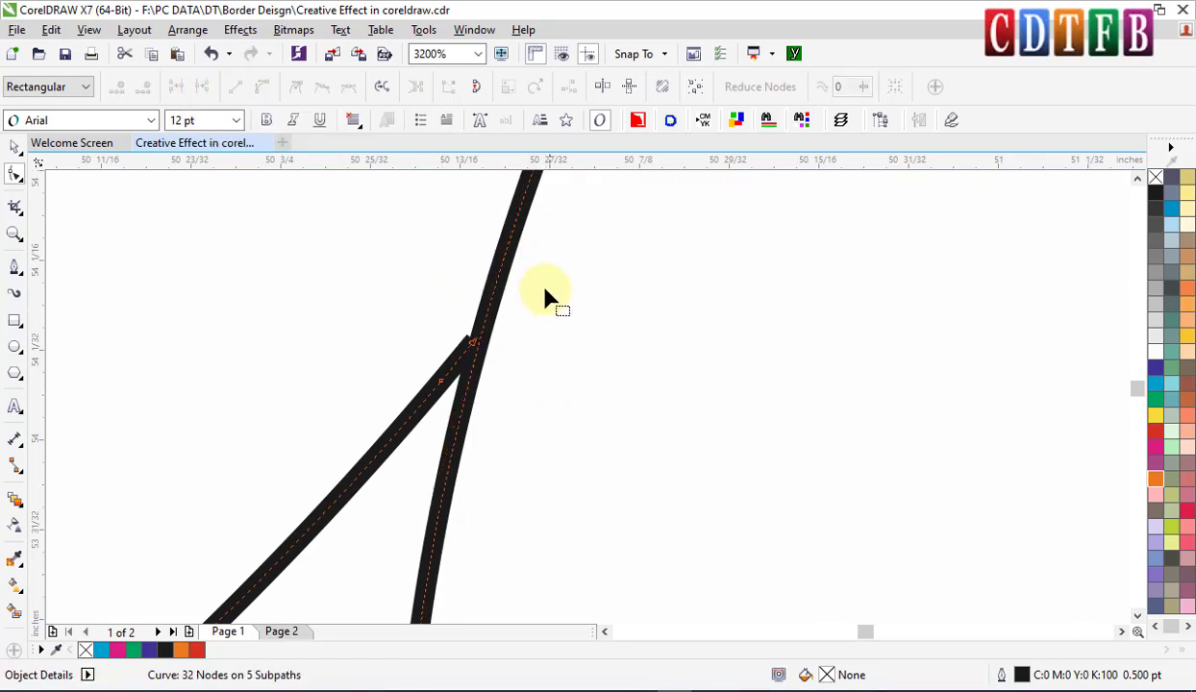
scroll(545, 299, down, 1)
scroll(520, 317, up, 1)
key(space)
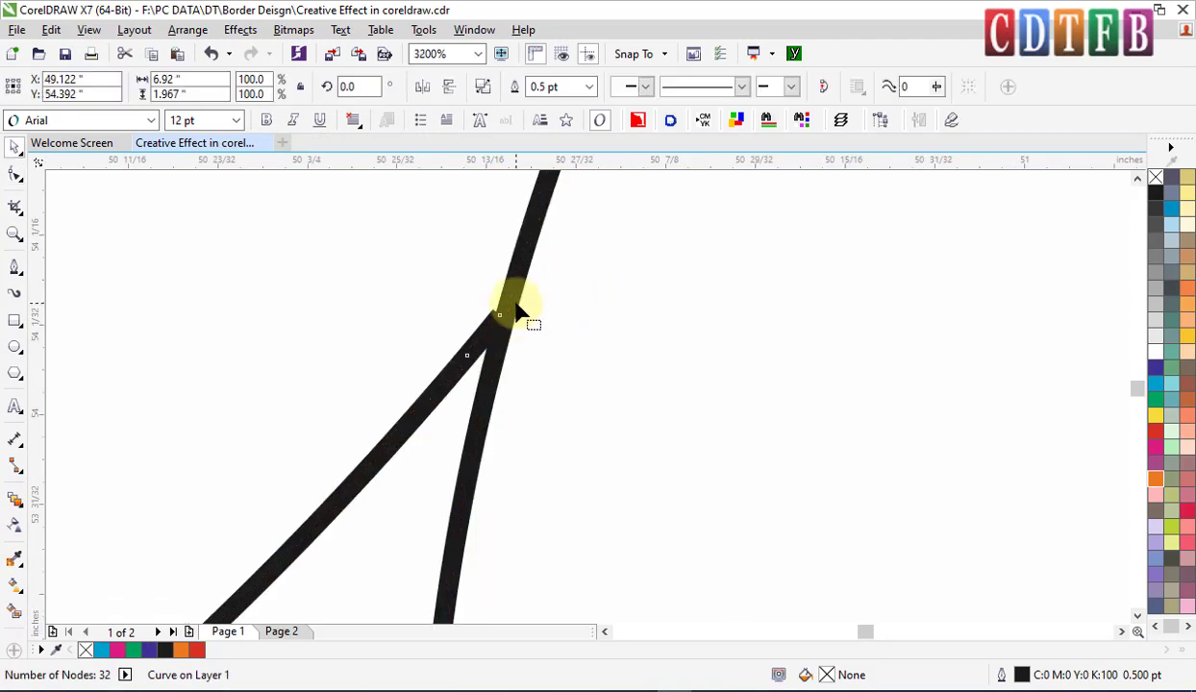
scroll(510, 313, down, 2)
scroll(502, 309, up, 2)
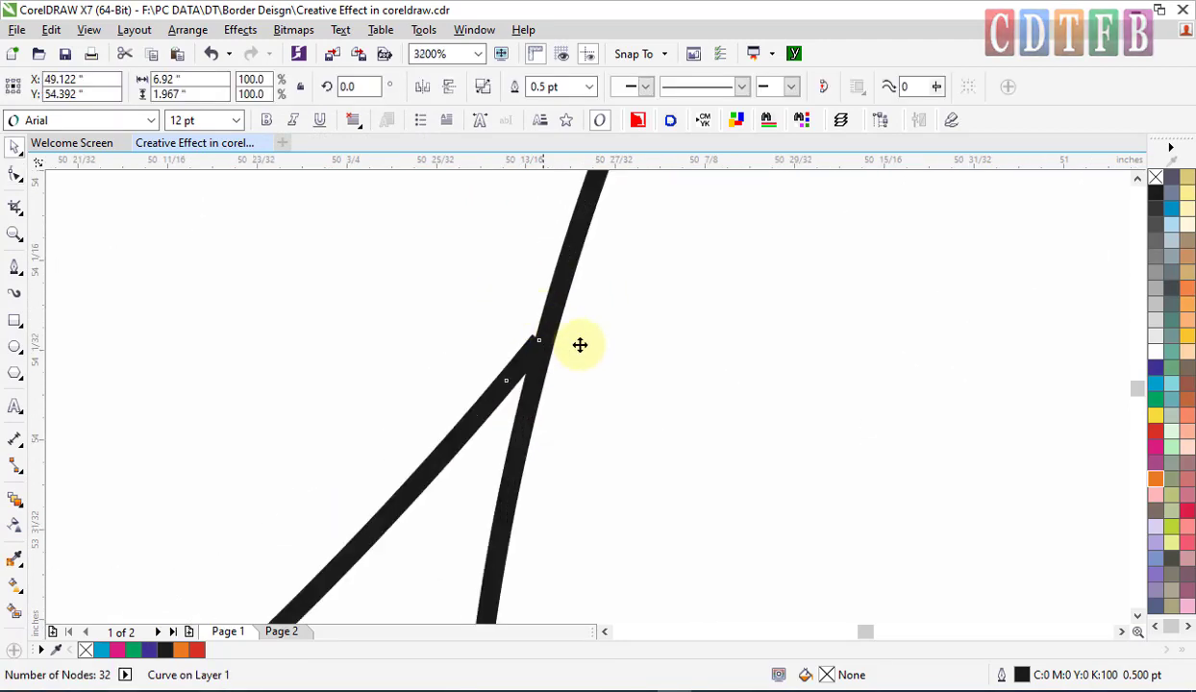
Step: Move the second e's end node up the n's stem to the n's upper end node and join the two nodes
key(space)
drag(536, 339, 548, 317)
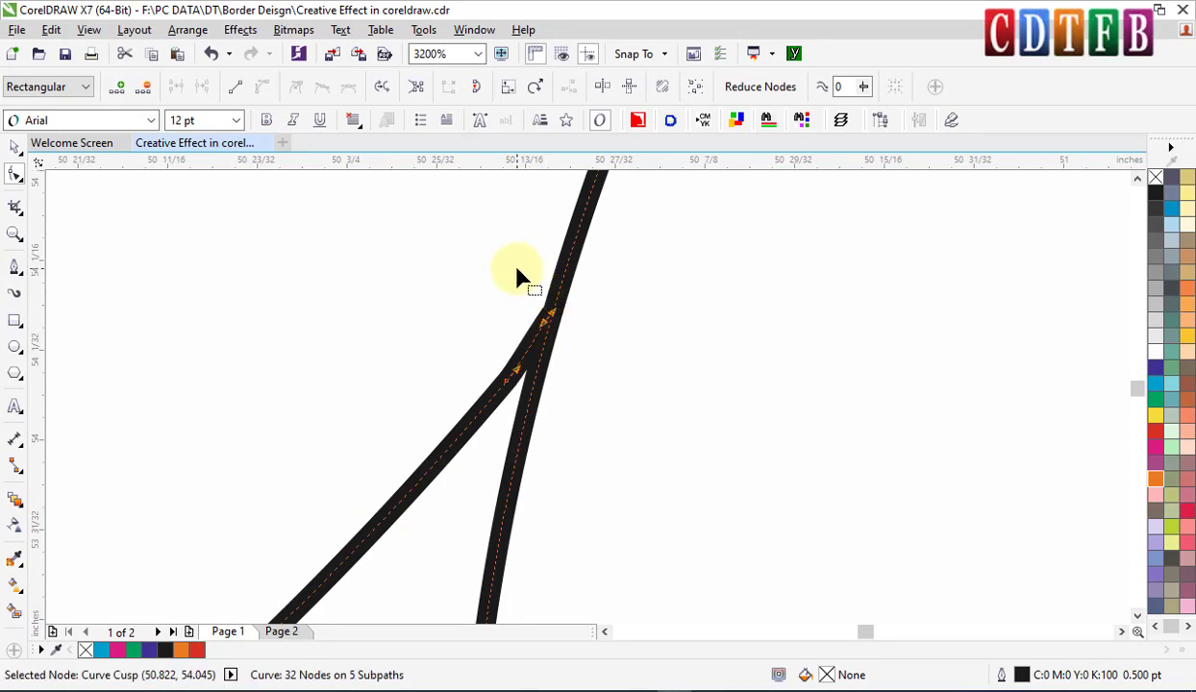
scroll(561, 302, down, 1)
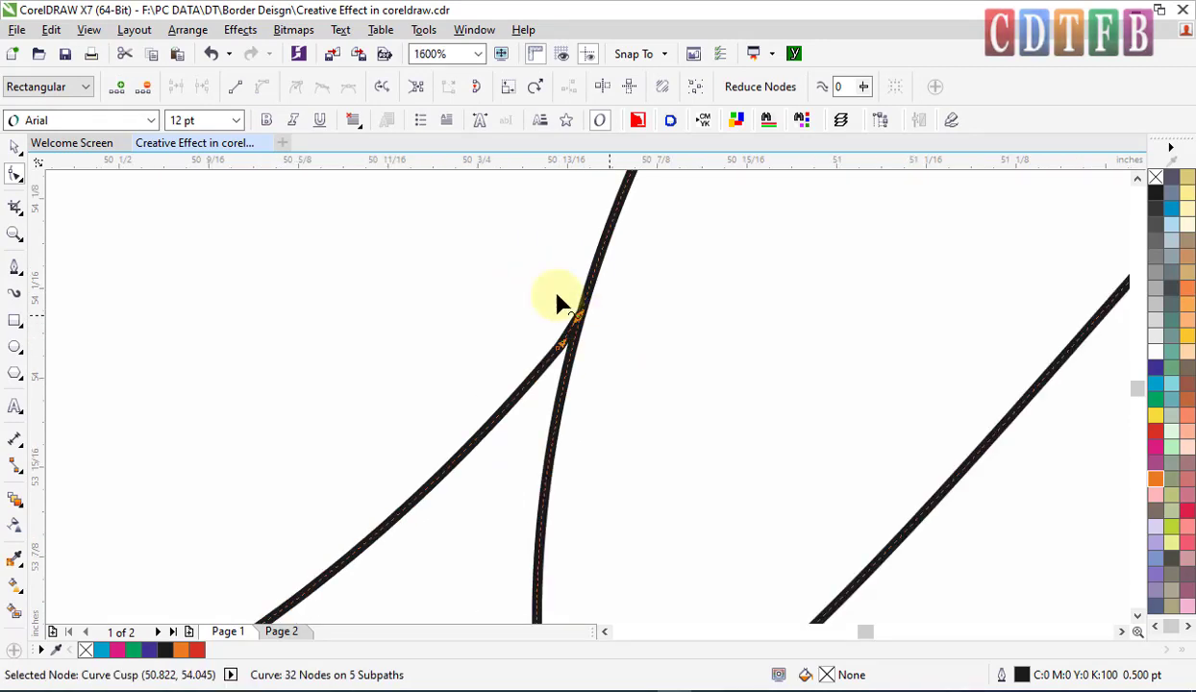
scroll(574, 174, down, 1)
scroll(654, 204, down, 2)
scroll(729, 230, up, 3)
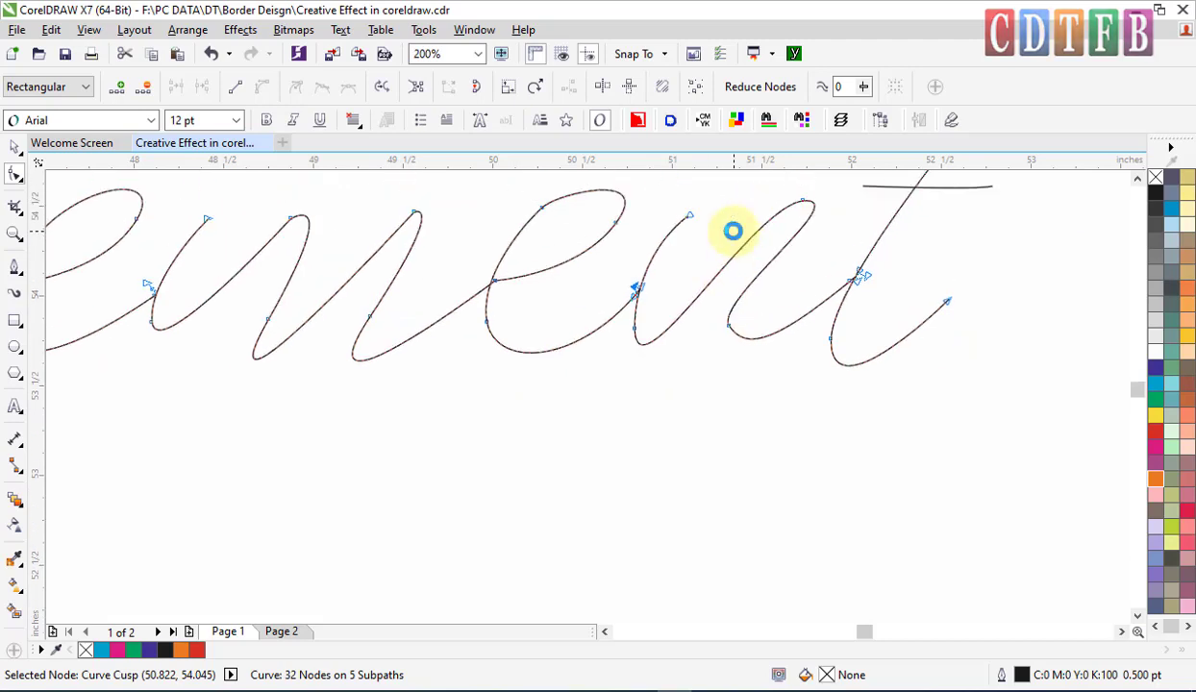
drag(650, 281, 688, 243)
click(176, 88)
key(space)
key(Escape)
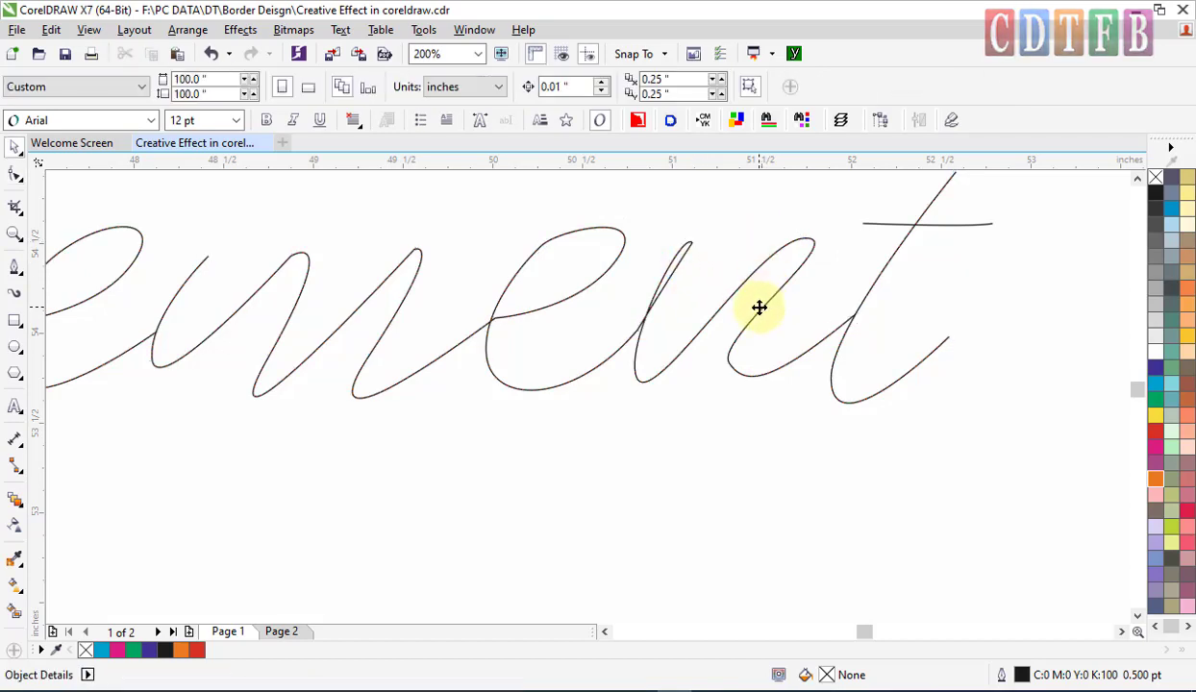
Step: Join the two overlapping end nodes on the t's stem just above its junction with the n, and delete the joined node
scroll(760, 308, down, 1)
scroll(831, 310, up, 2)
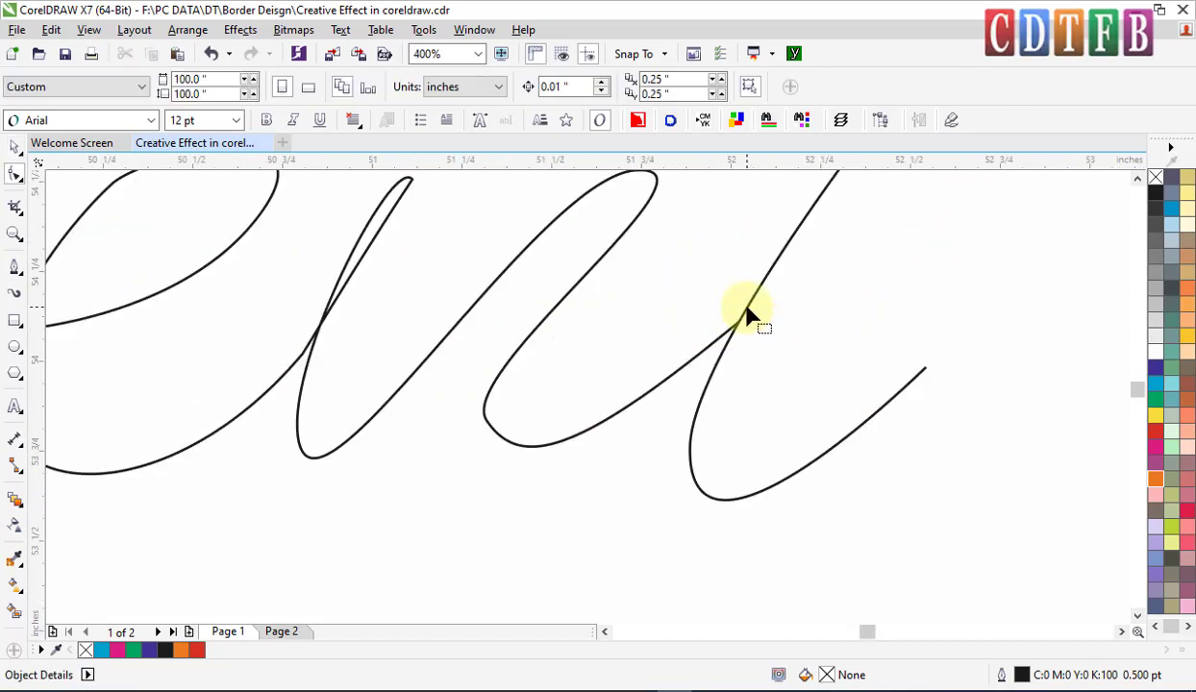
click(747, 310)
scroll(727, 308, up, 2)
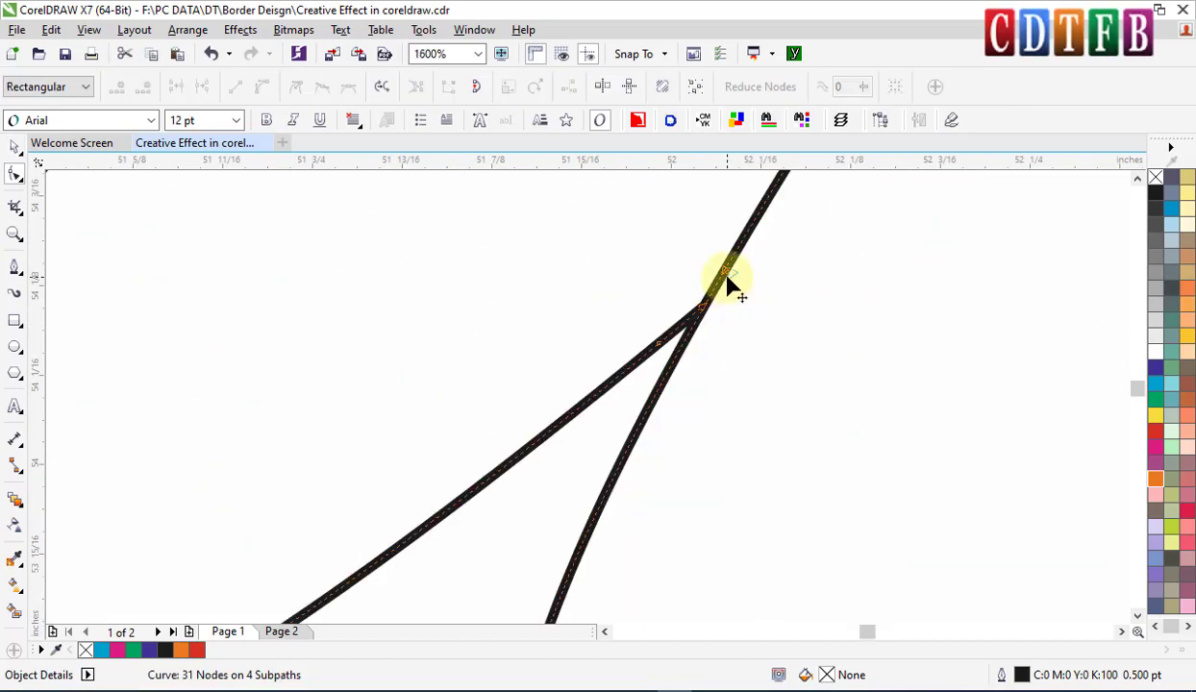
drag(728, 281, 756, 317)
key(ctrl+z)
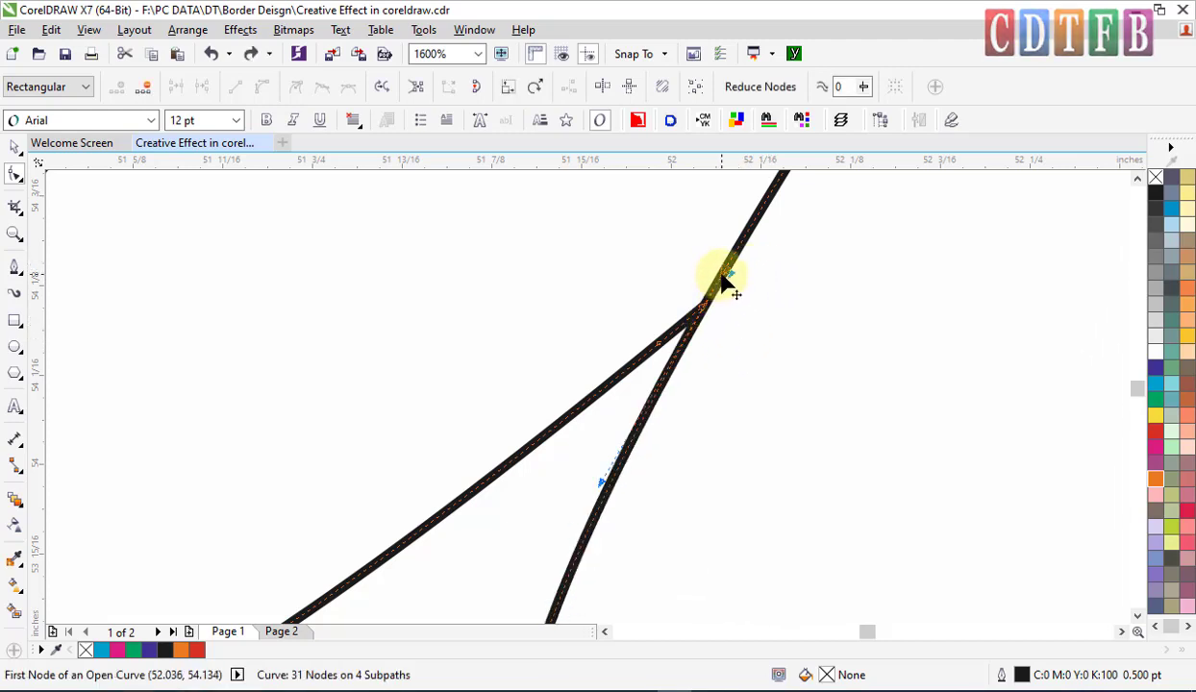
drag(712, 258, 767, 293)
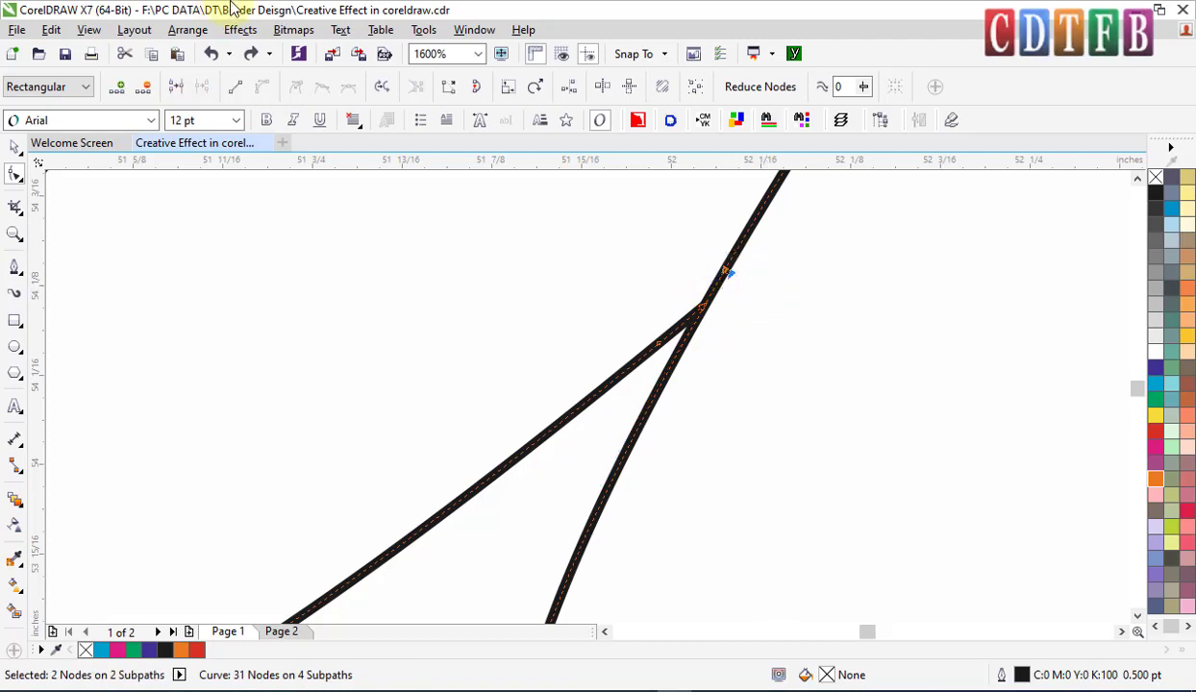
click(176, 96)
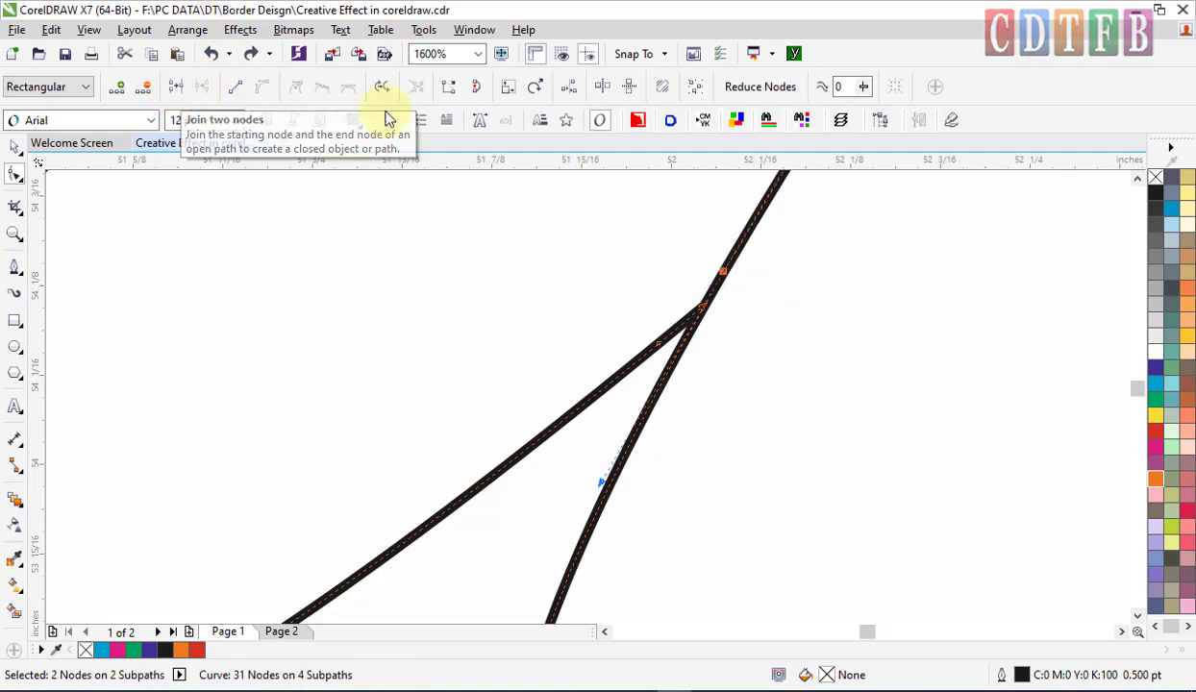
drag(713, 274, 702, 307)
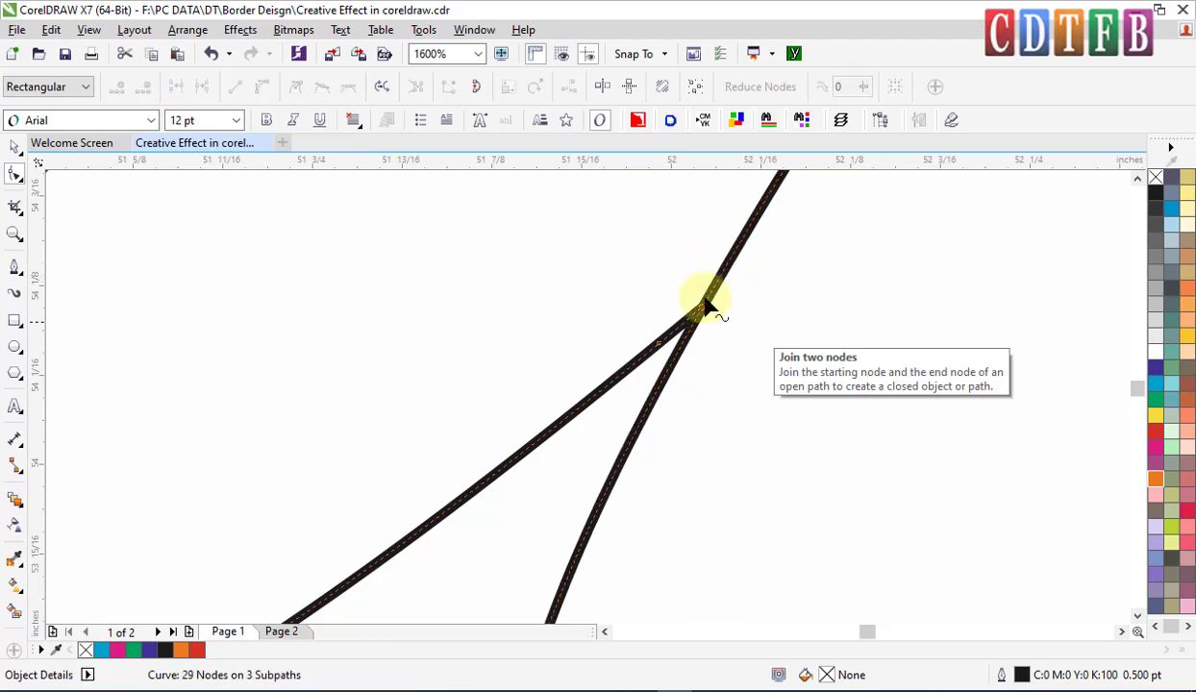
Step: Delete the smooth node just before the n's end node at its junction with the t, keeping the end node itself
key(ctrl+z)
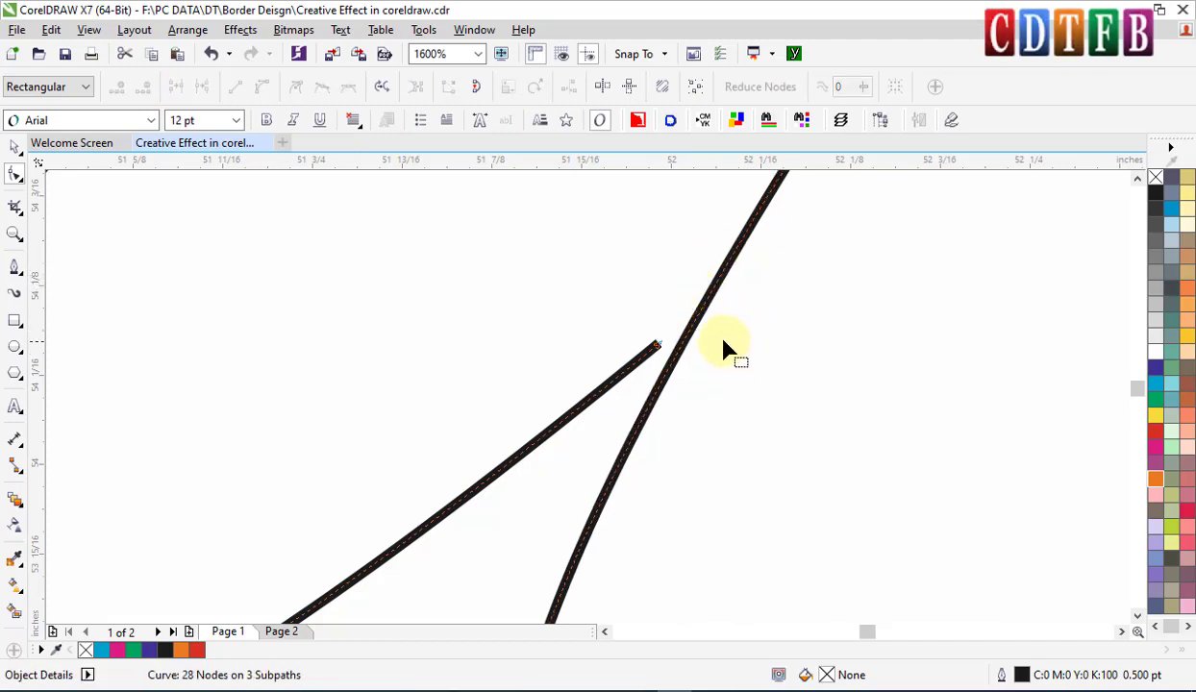
key(ctrl+shift+z)
drag(644, 329, 708, 321)
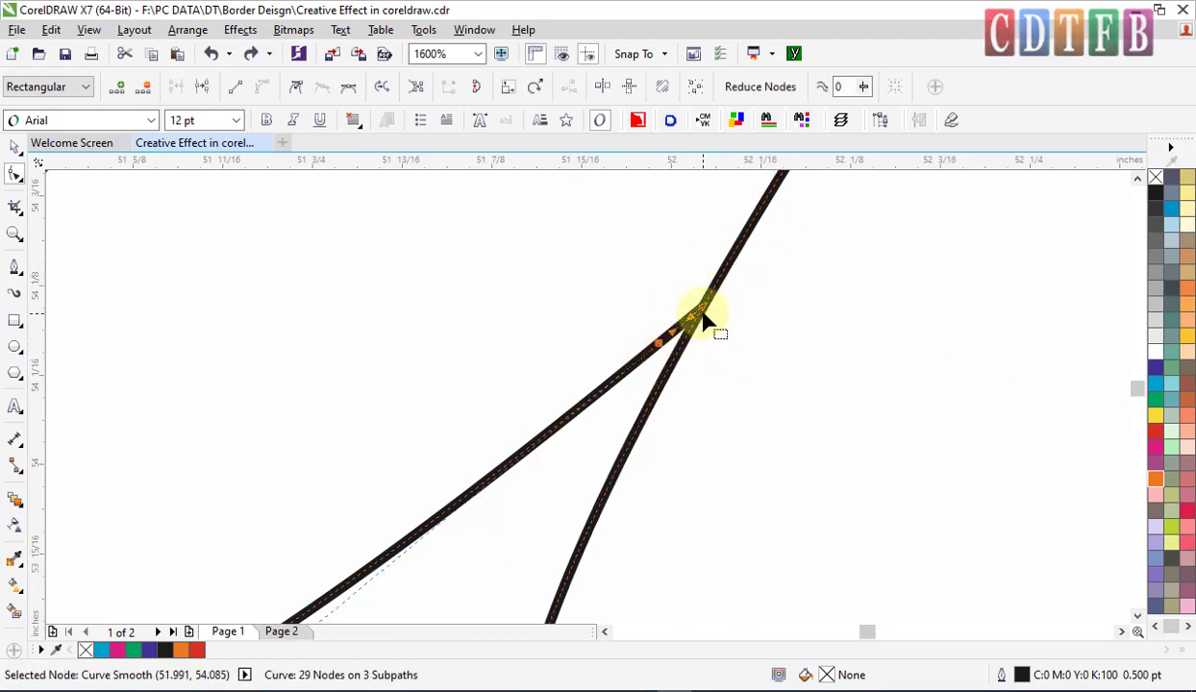
key(Delete)
click(702, 319)
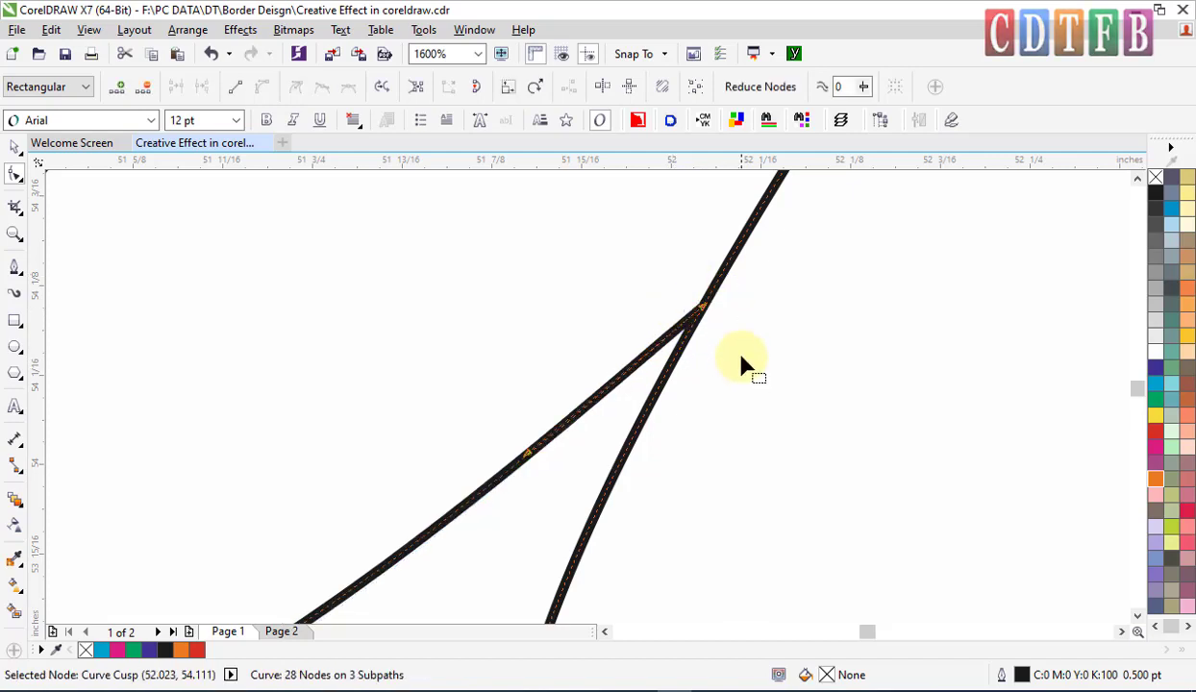
Step: Join the n's end node at the t's stem with the t's upper end node
scroll(740, 318, down, 3)
scroll(792, 278, up, 1)
drag(825, 188, 865, 246)
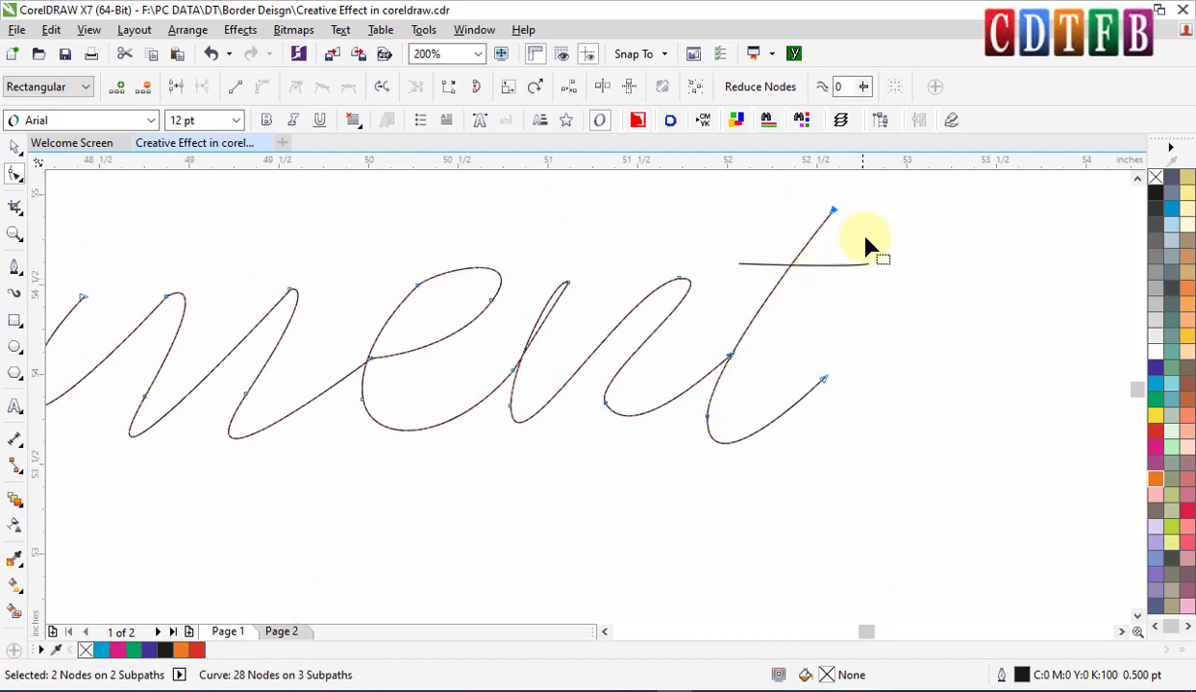
click(173, 90)
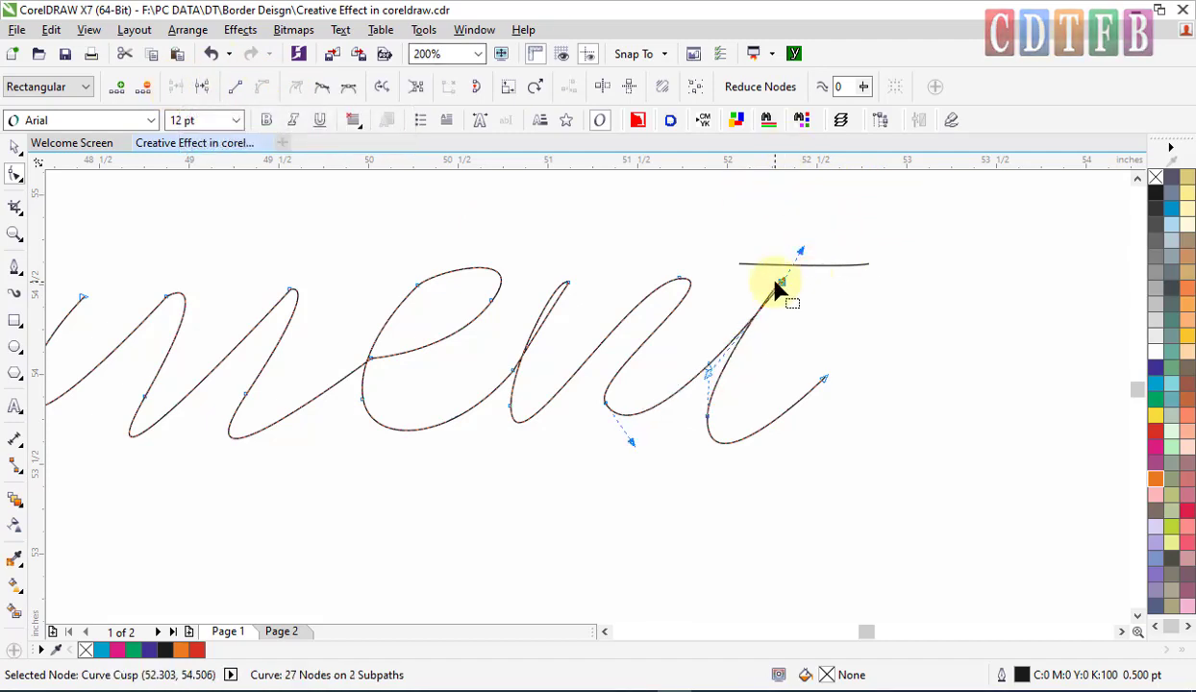
Step: Move the joined node up to the t's top and adjust its curve handle to reshape the stroke coming from the n
drag(794, 273, 824, 226)
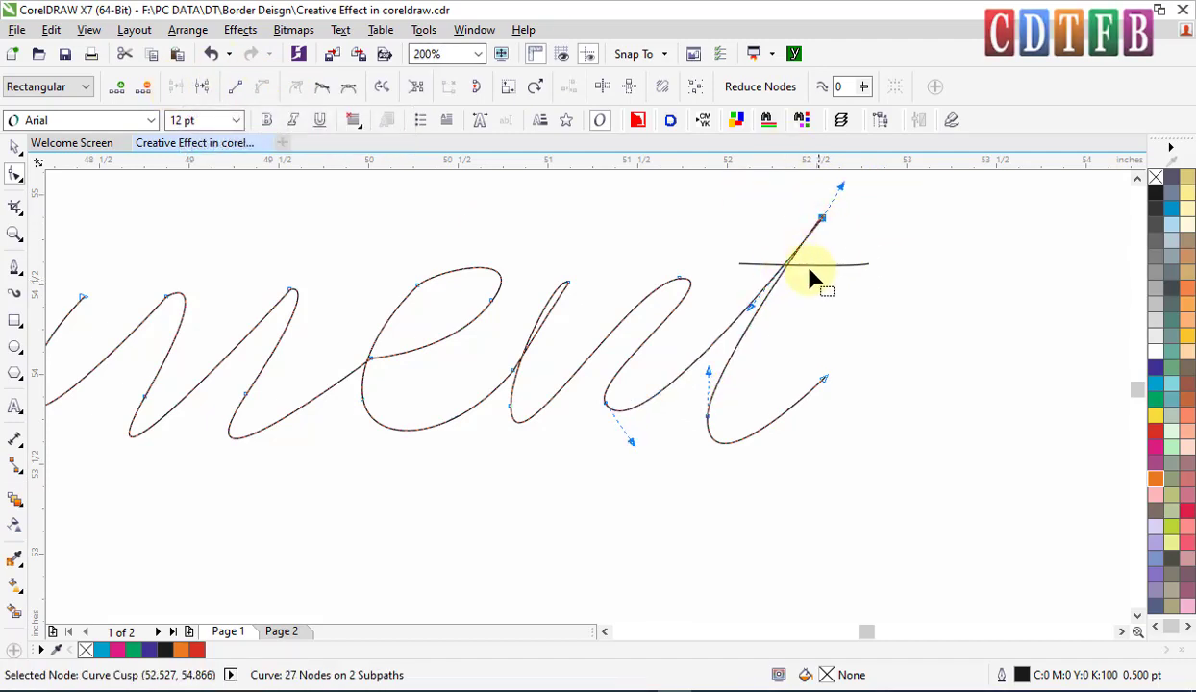
mouse_move(750, 309)
mouse_down()
mouse_move(748, 361)
mouse_move(726, 385)
mouse_up()
key(space)
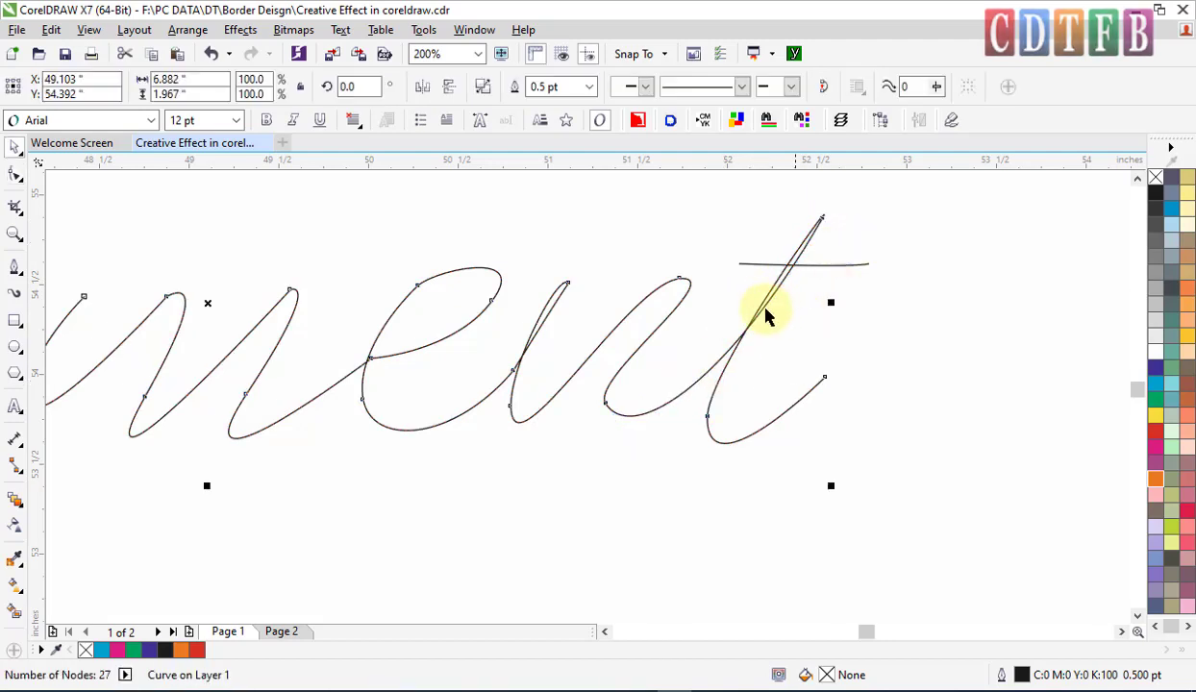
scroll(766, 313, down, 1)
key(Escape)
Step: Place a copy of the whole Cement lettering, including the t's crossbar, about 8.9 inches to the left of the original
scroll(767, 313, down, 1)
scroll(588, 312, down, 1)
drag(423, 254, 873, 433)
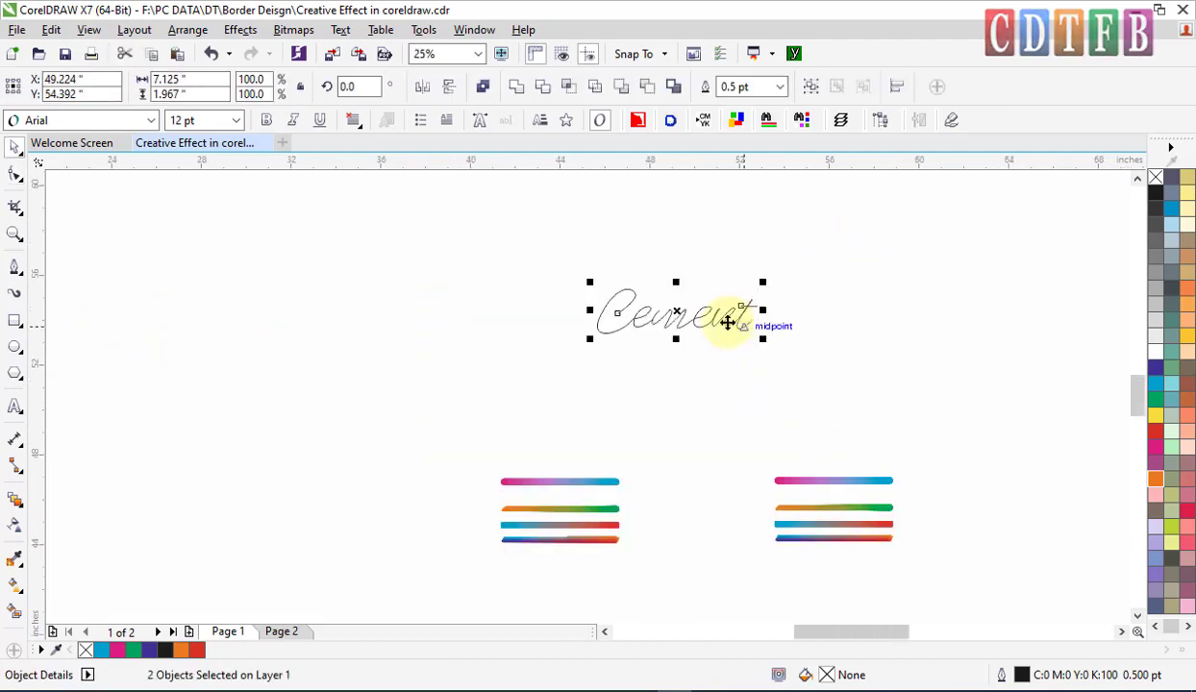
drag(681, 315, 484, 307)
right_click(483, 307)
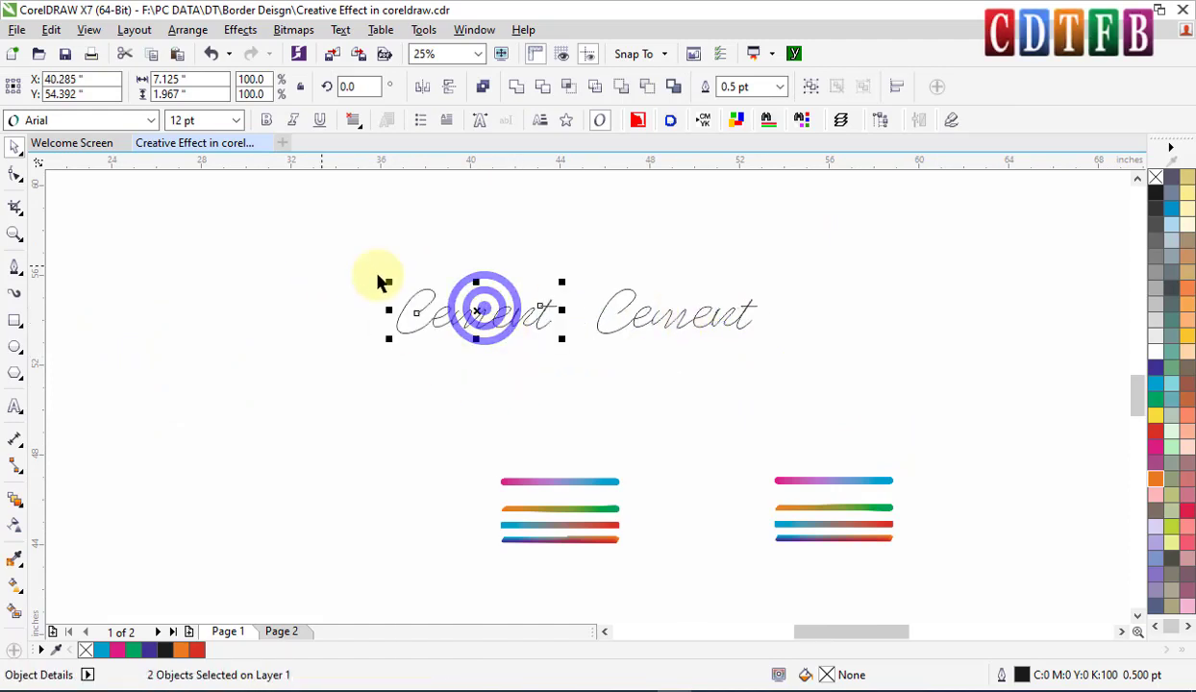
Step: Assign the copied Cement lettering curve as the new path of the pink-to-blue blend strip in the first set
click(845, 541)
scroll(612, 374, up, 1)
click(534, 555)
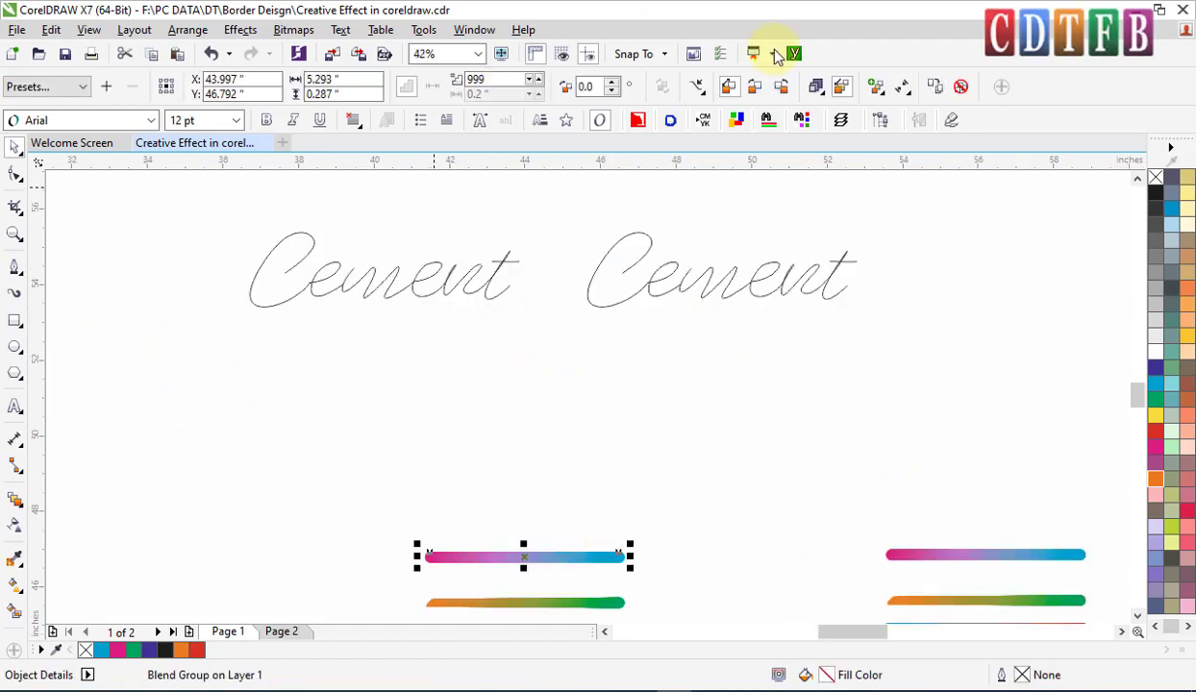
click(695, 89)
click(728, 113)
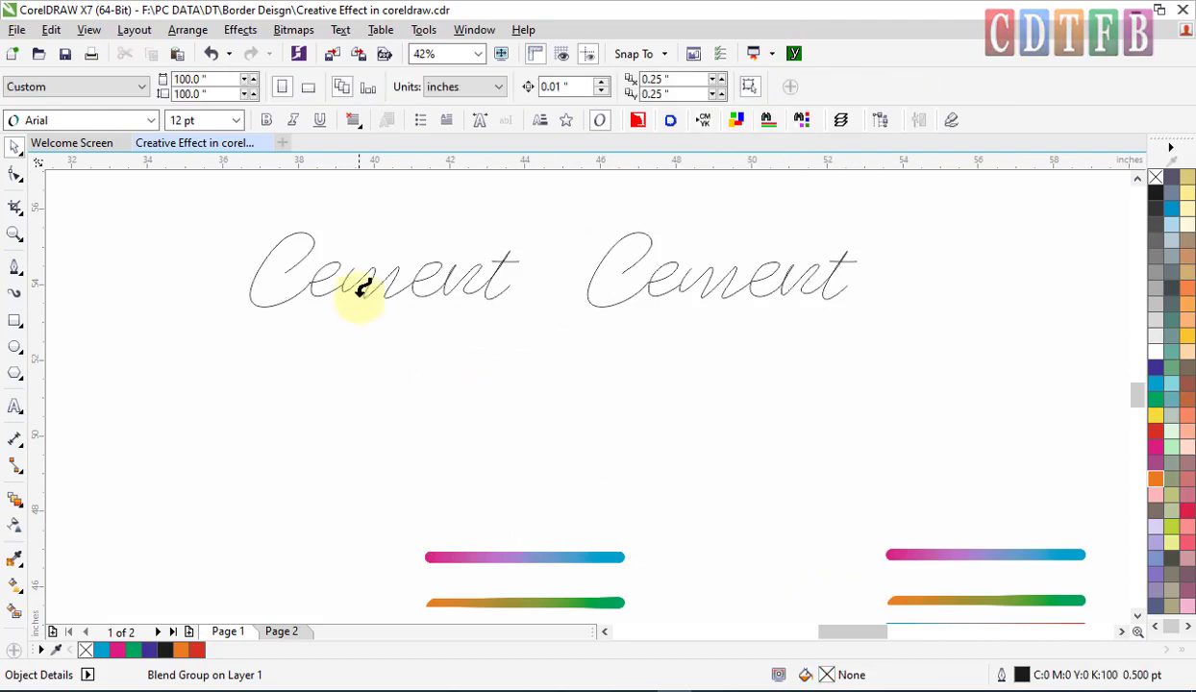
click(348, 271)
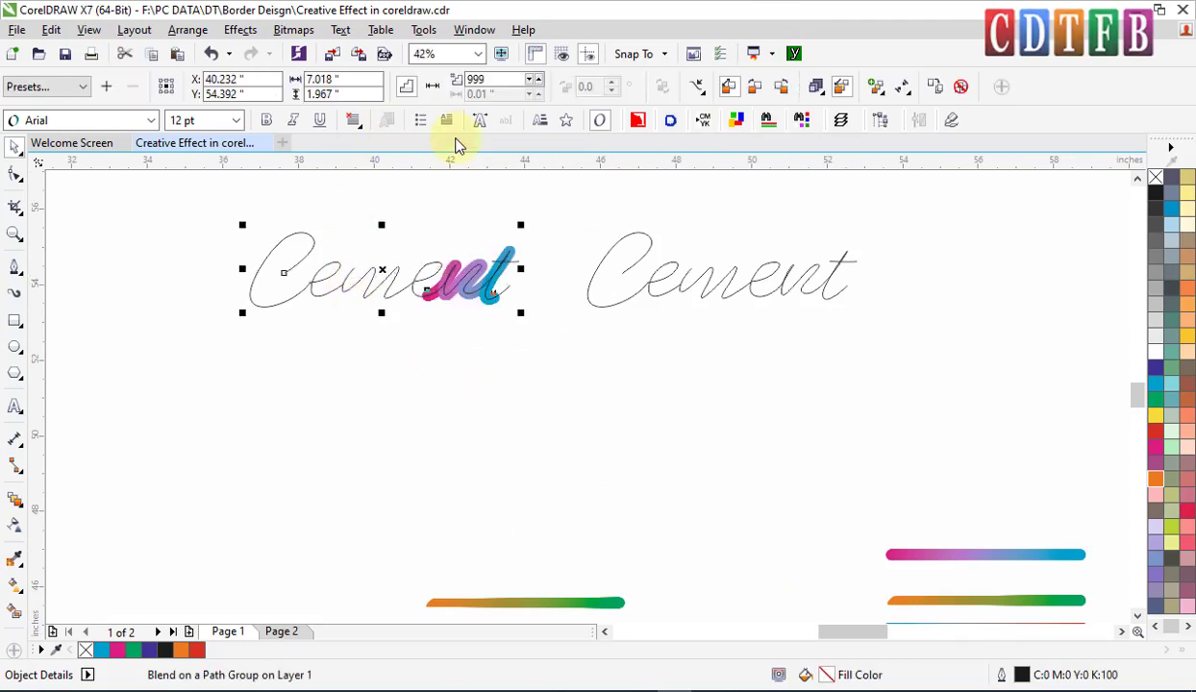
Step: Show the blend's start object and move the pink start circle to the starting end of the C in the lettering
scroll(426, 296, up, 1)
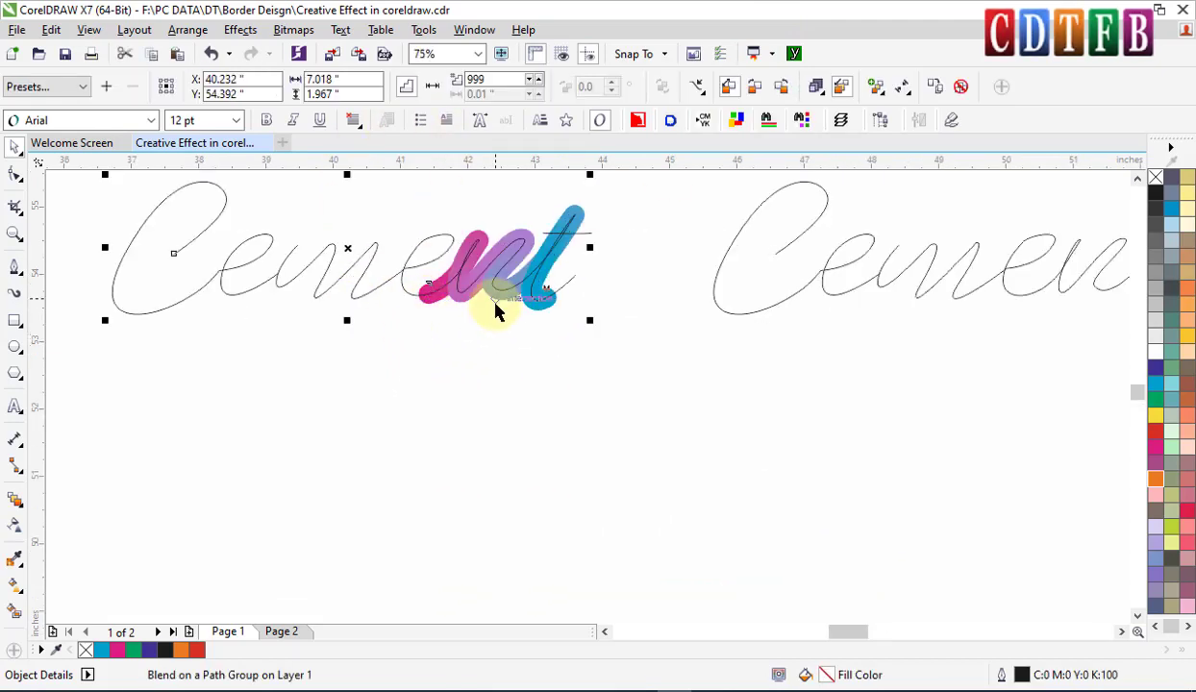
click(903, 86)
click(903, 86)
click(903, 87)
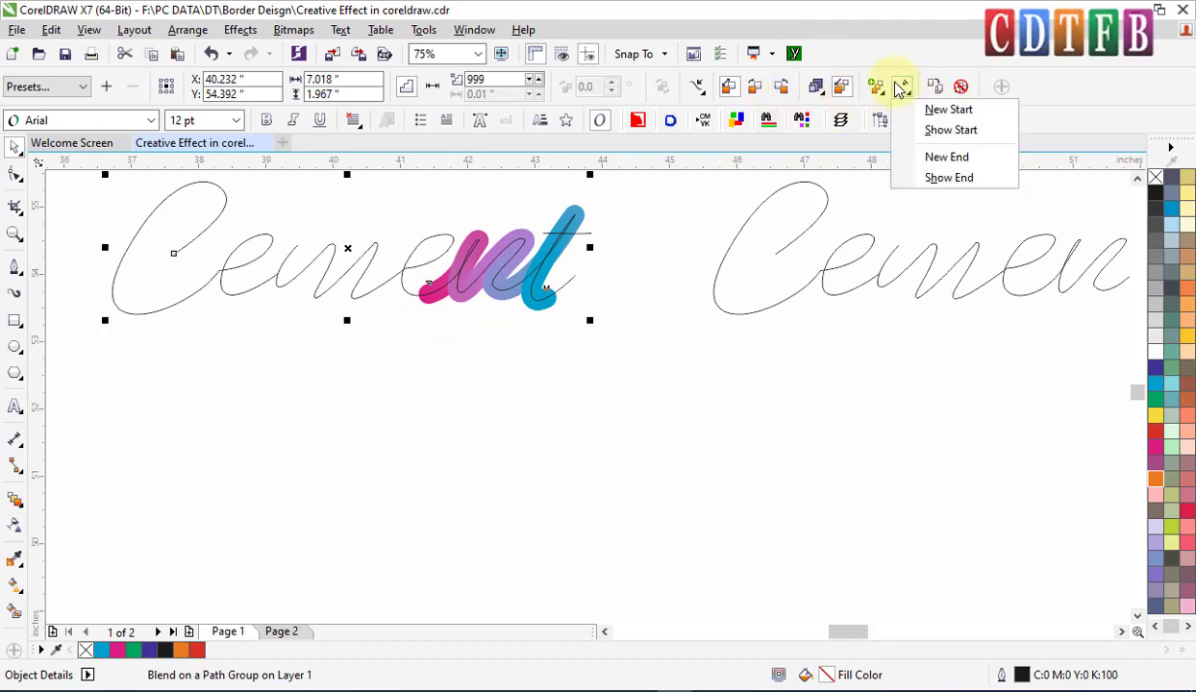
click(932, 134)
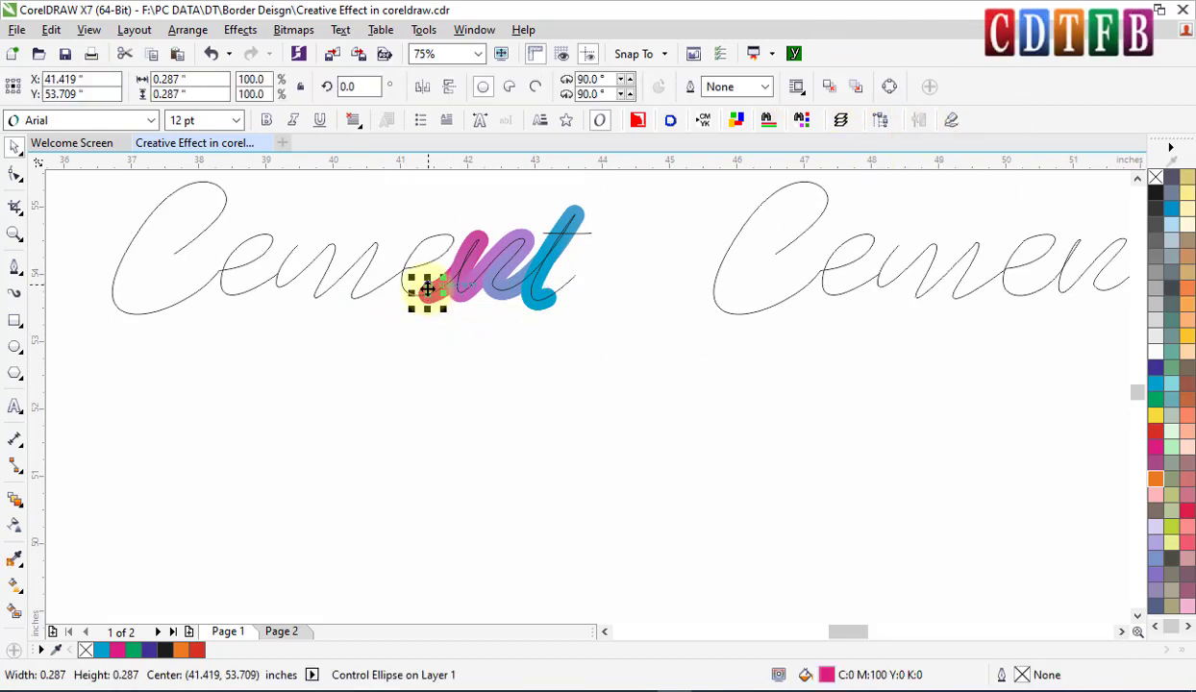
drag(429, 296, 165, 253)
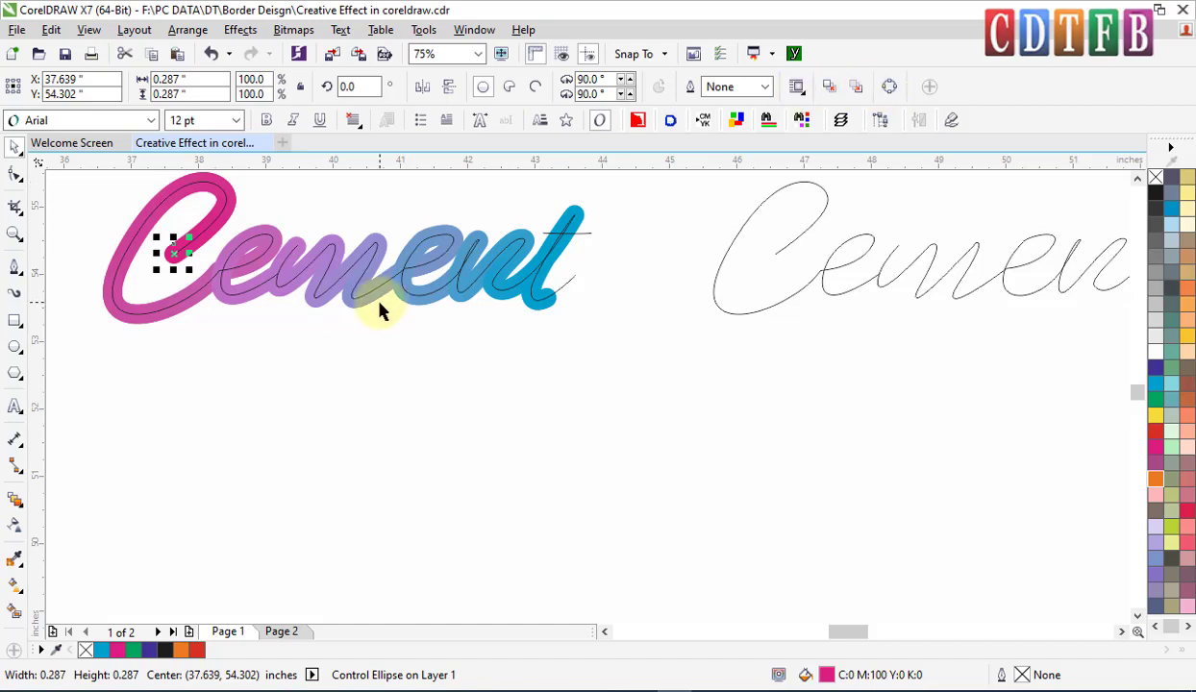
click(403, 292)
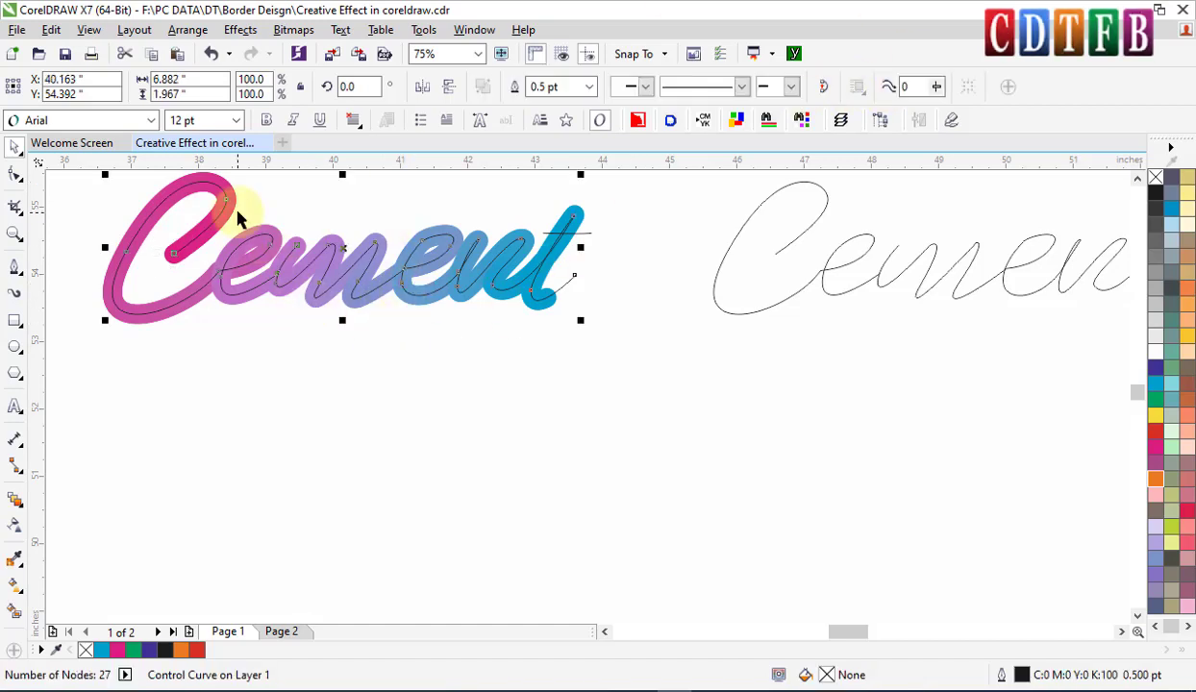
drag(275, 213, 381, 267)
key(ctrl+z)
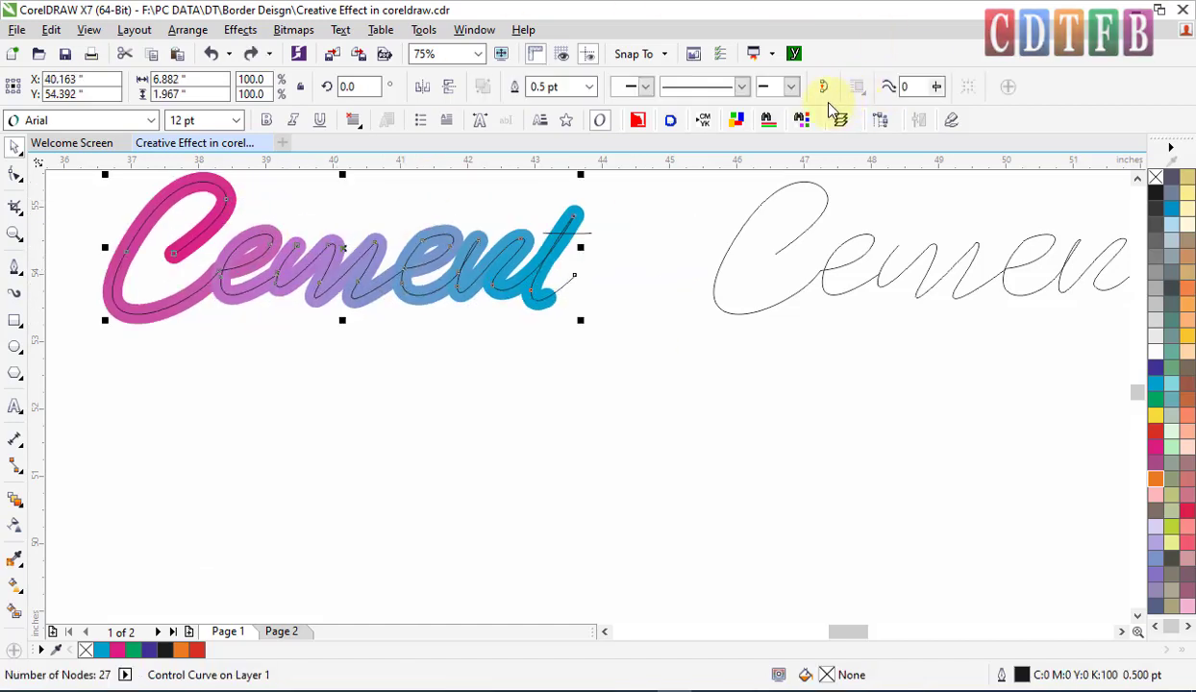
Step: Show the blend's end object and move the blue end circle to the tip of the t's lower tail
click(468, 304)
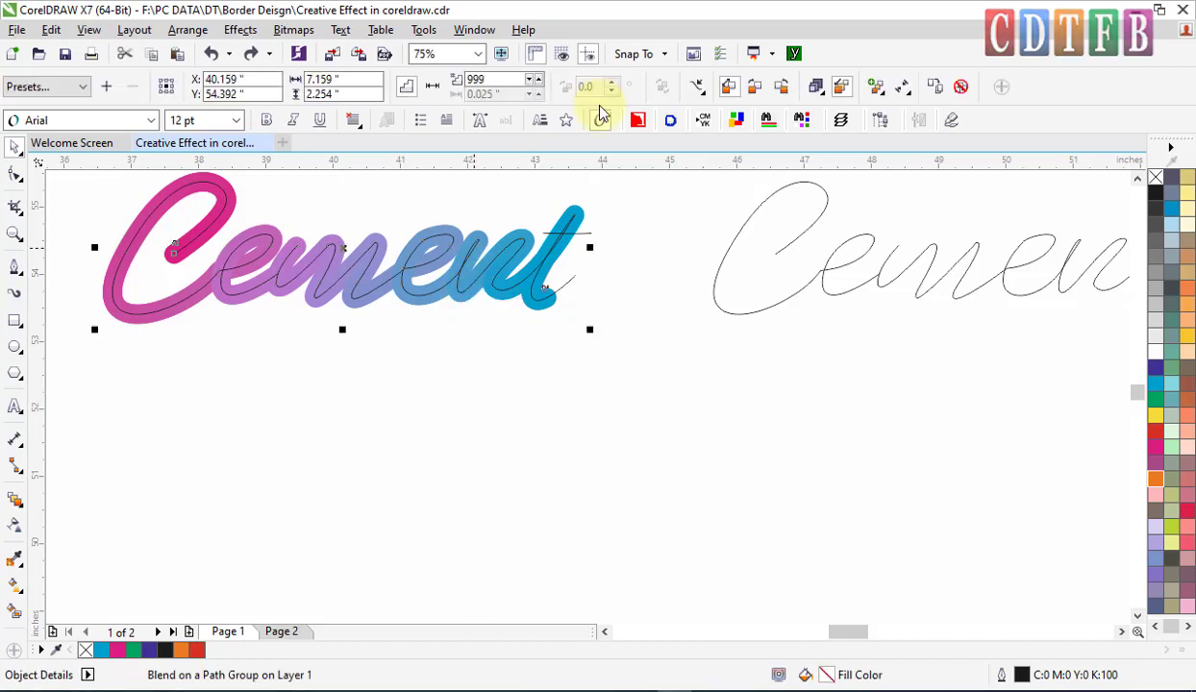
click(902, 90)
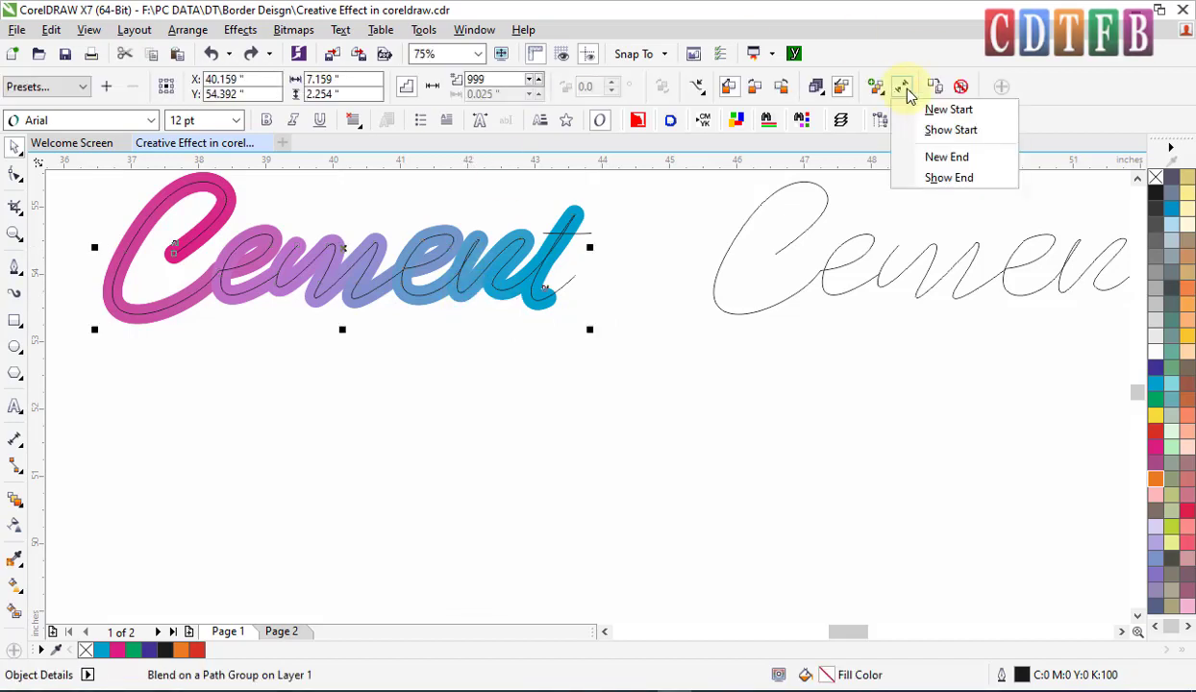
click(949, 183)
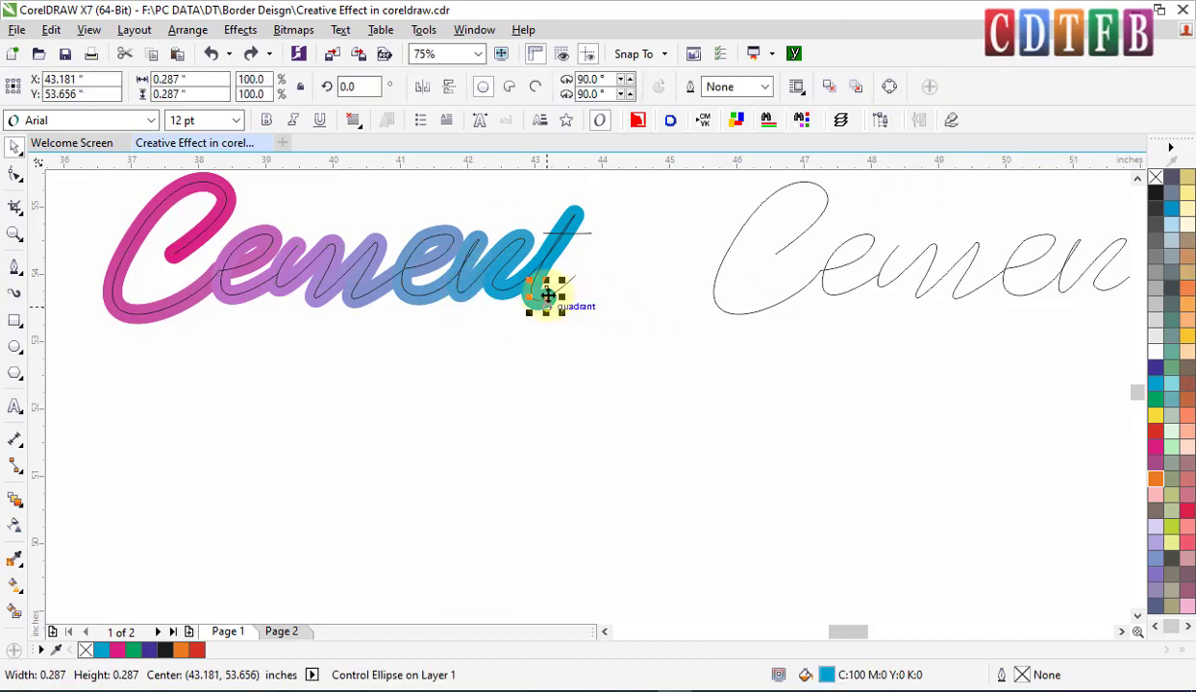
mouse_move(575, 269)
mouse_down()
mouse_move(568, 308)
mouse_move(363, 272)
mouse_up()
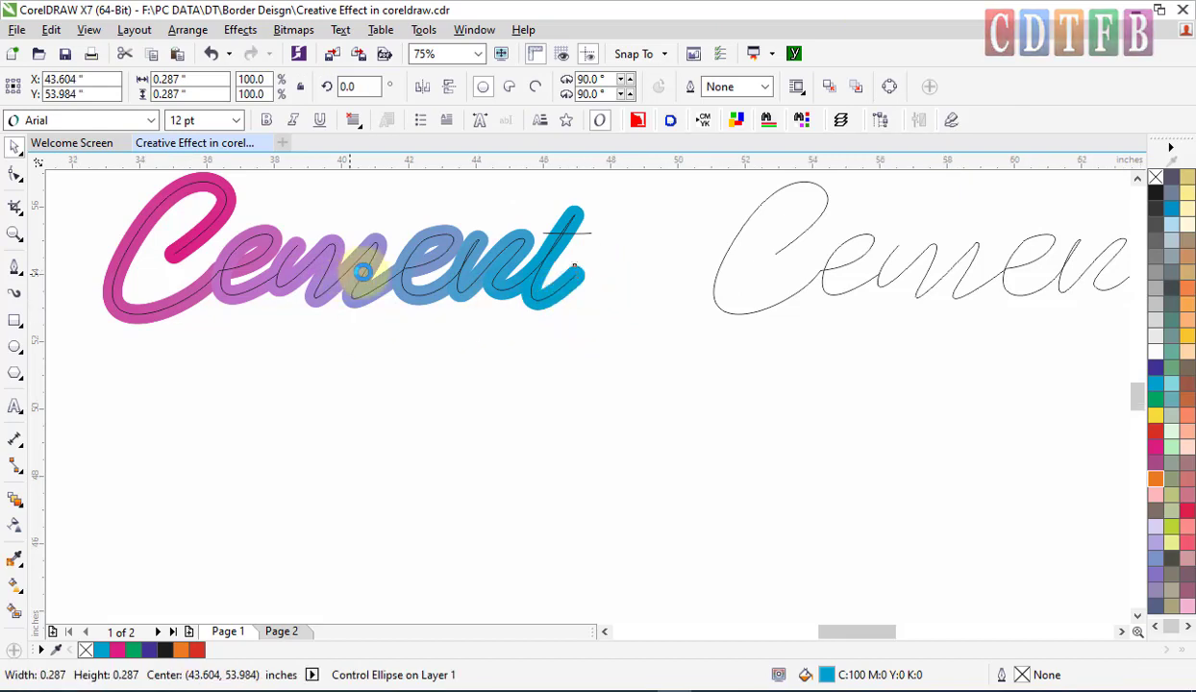
Step: Remove the outline from the control curve running through the blended Cement lettering
scroll(362, 272, down, 2)
click(227, 203)
click(509, 308)
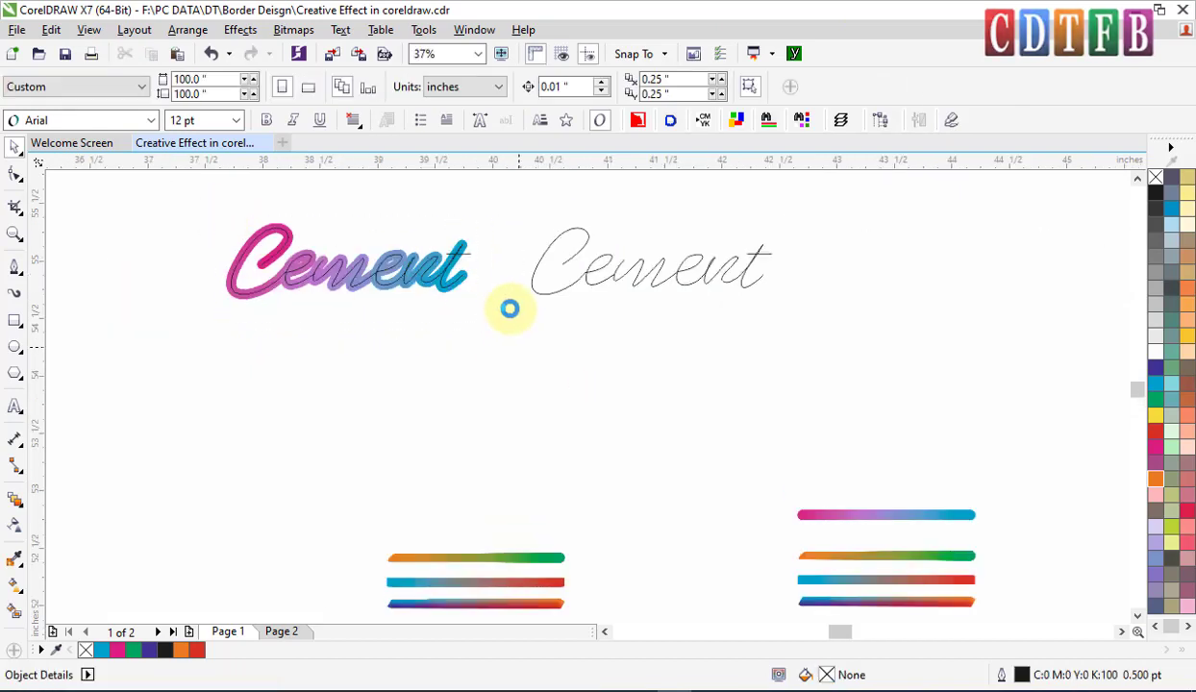
key(shift+F2)
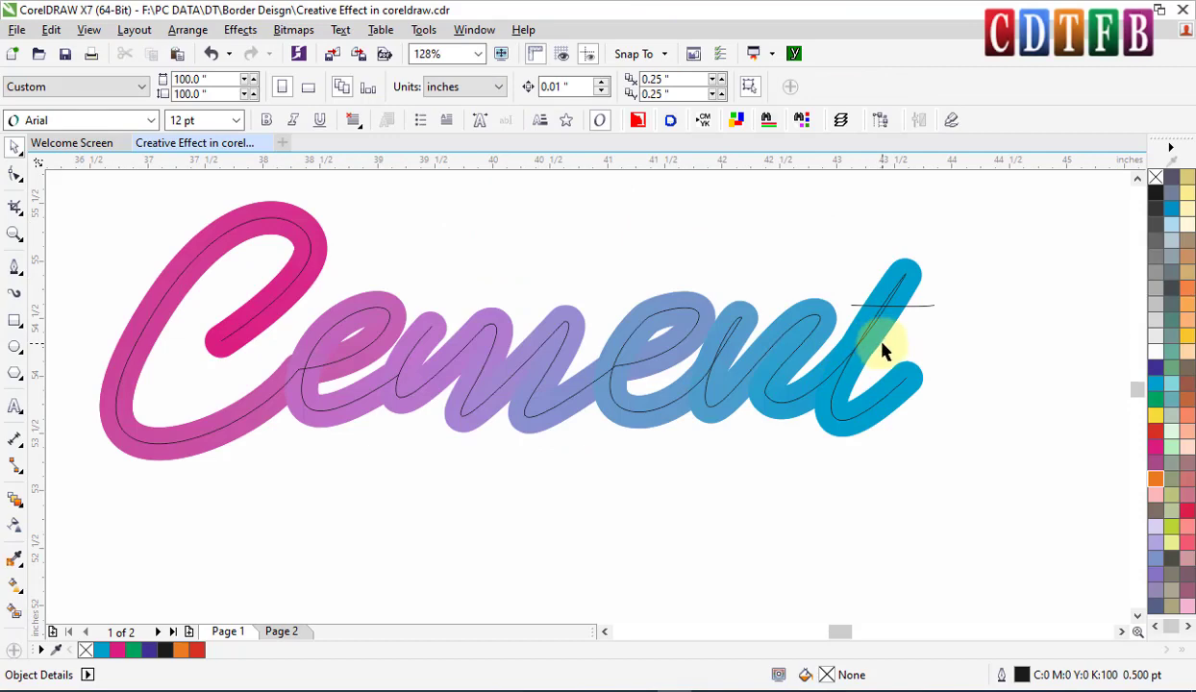
click(857, 346)
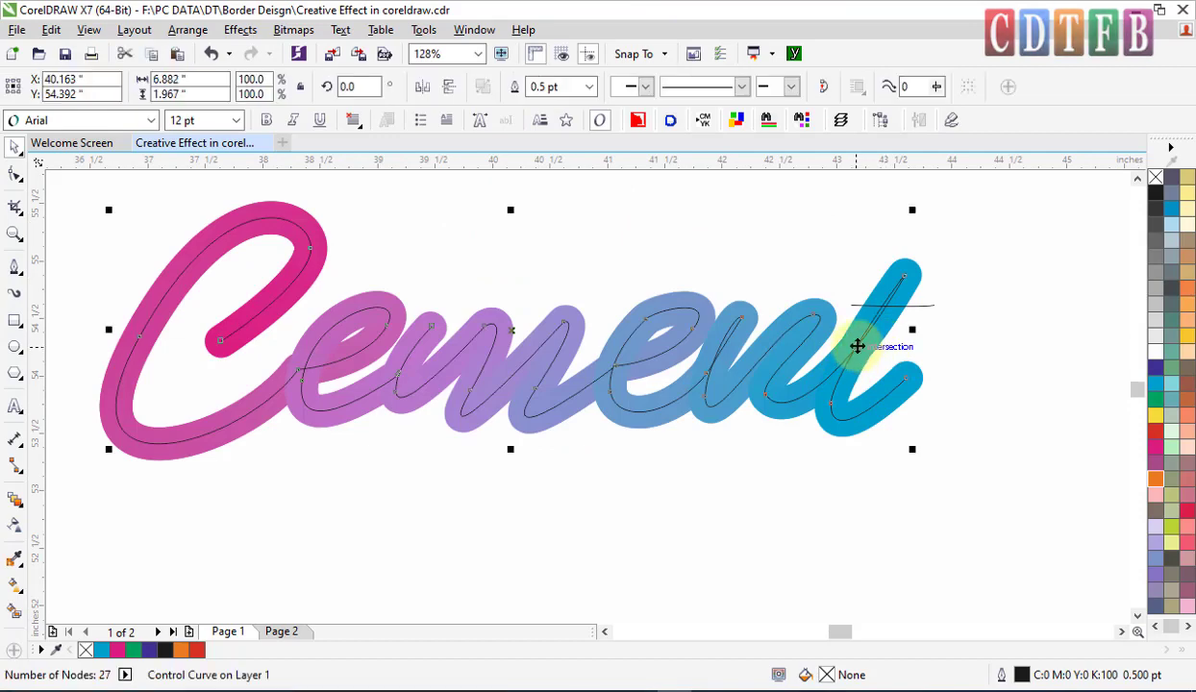
drag(856, 346, 916, 352)
key(ctrl+z)
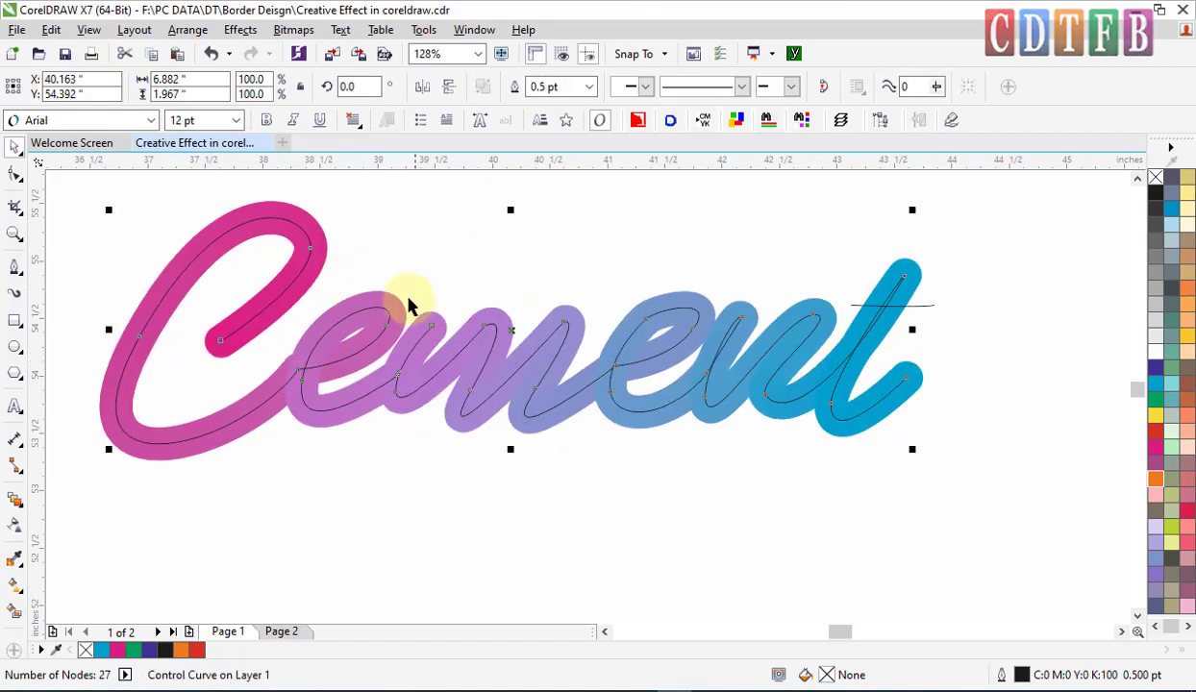
click(1157, 179)
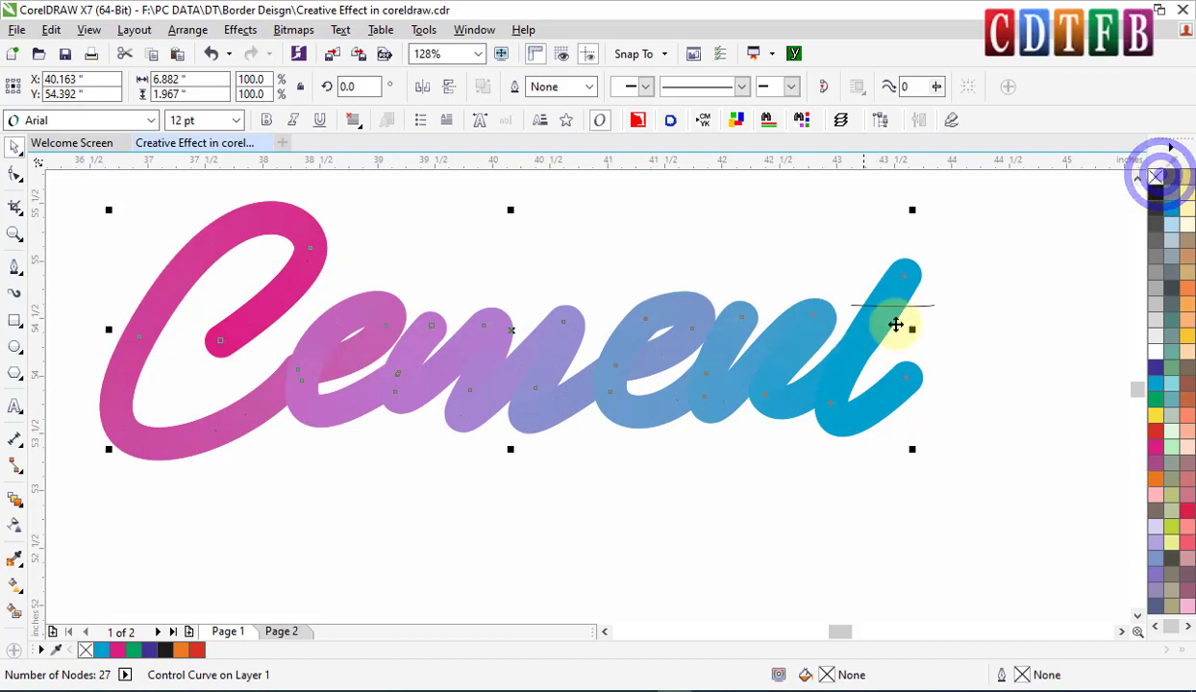
click(1001, 414)
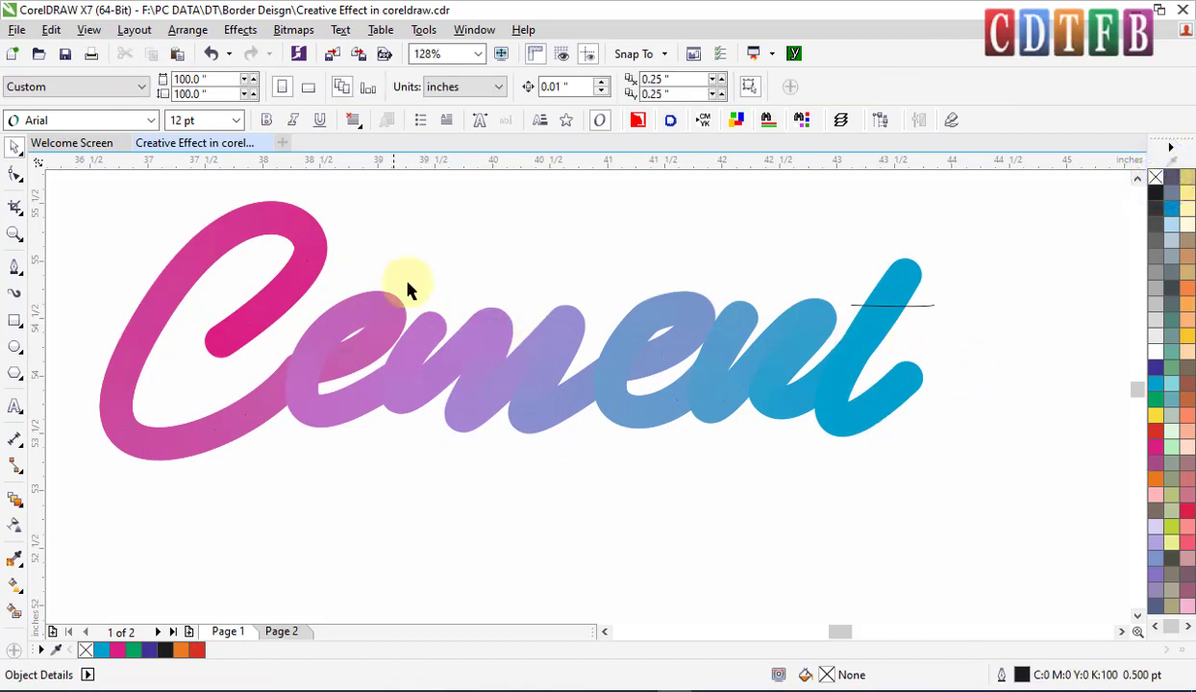
Step: Try the clockwise colour blend on the Cement lettering and switch it to the counterclockwise blend
click(210, 352)
click(211, 352)
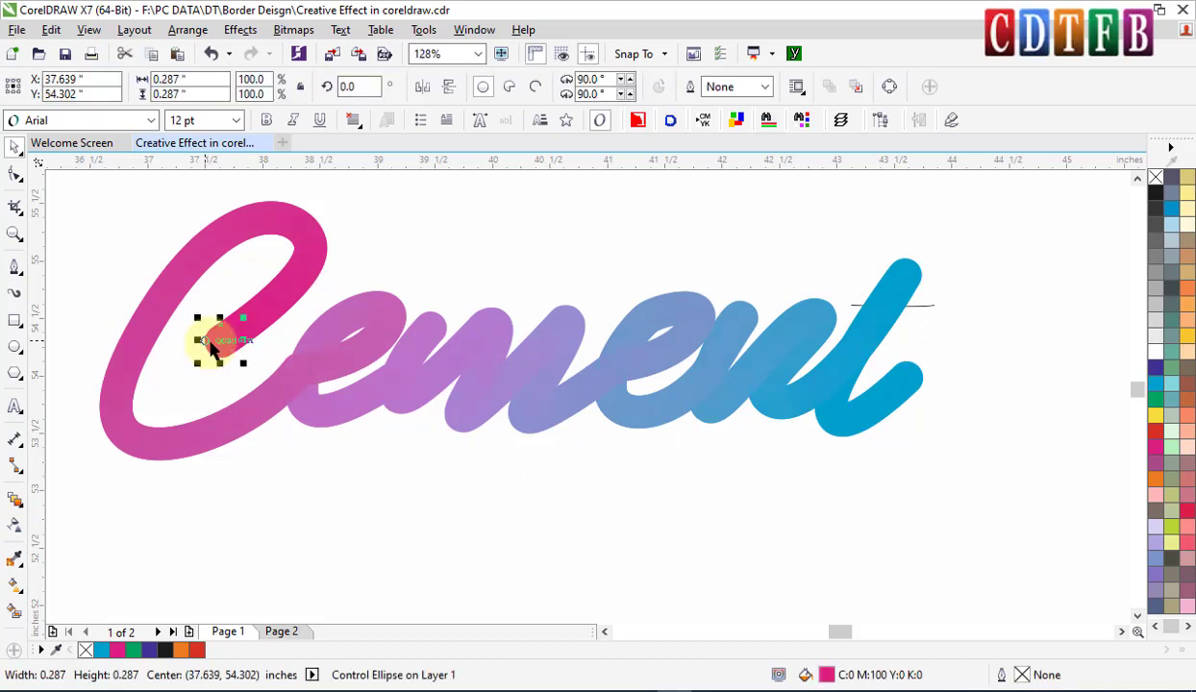
drag(210, 348, 213, 344)
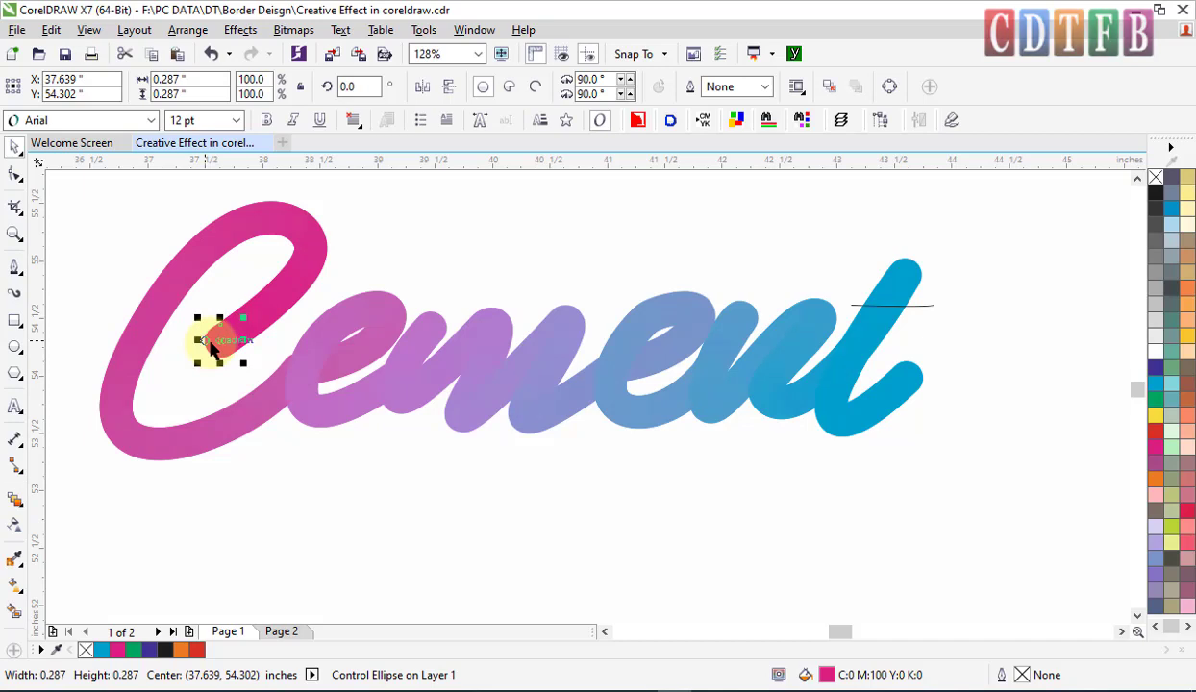
click(591, 375)
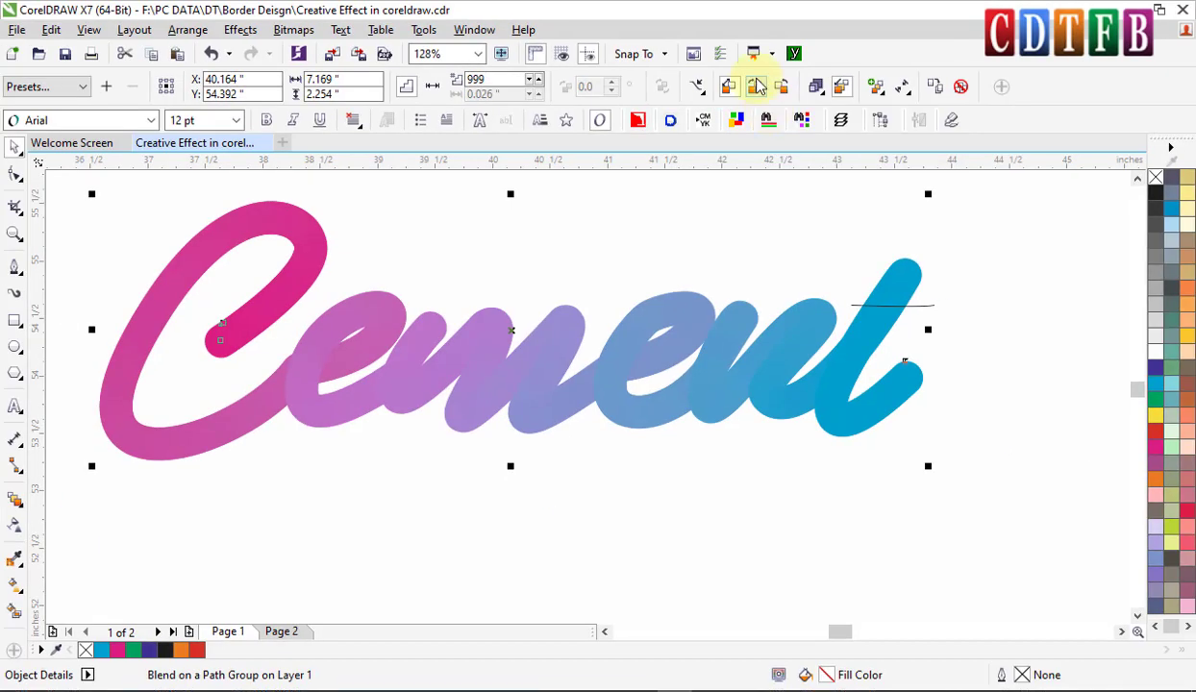
click(755, 89)
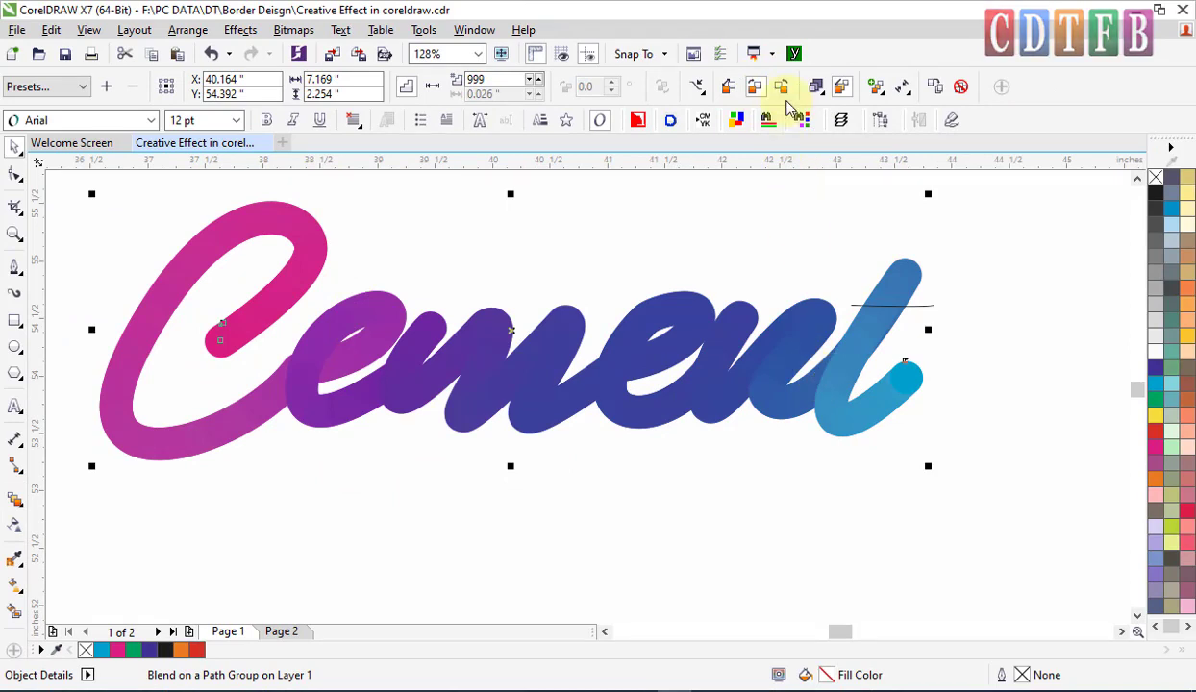
click(784, 88)
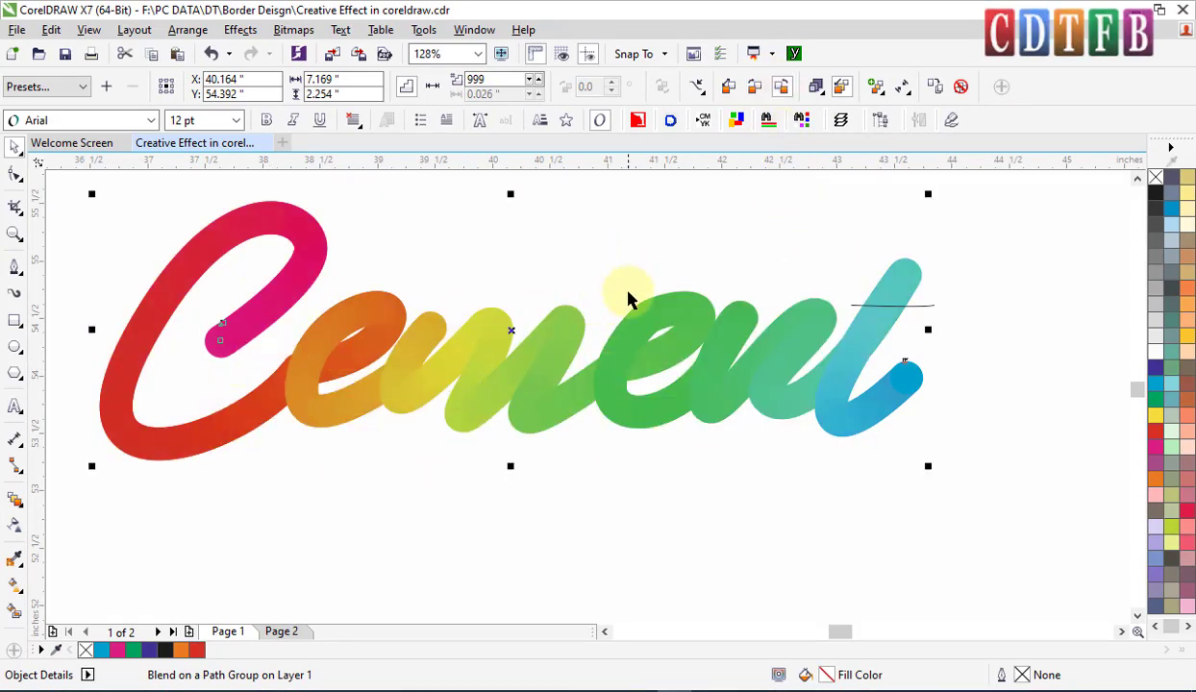
Step: Scale the blue end circle at the t's tail down to 56.9 % about its centre
scroll(556, 350, down, 2)
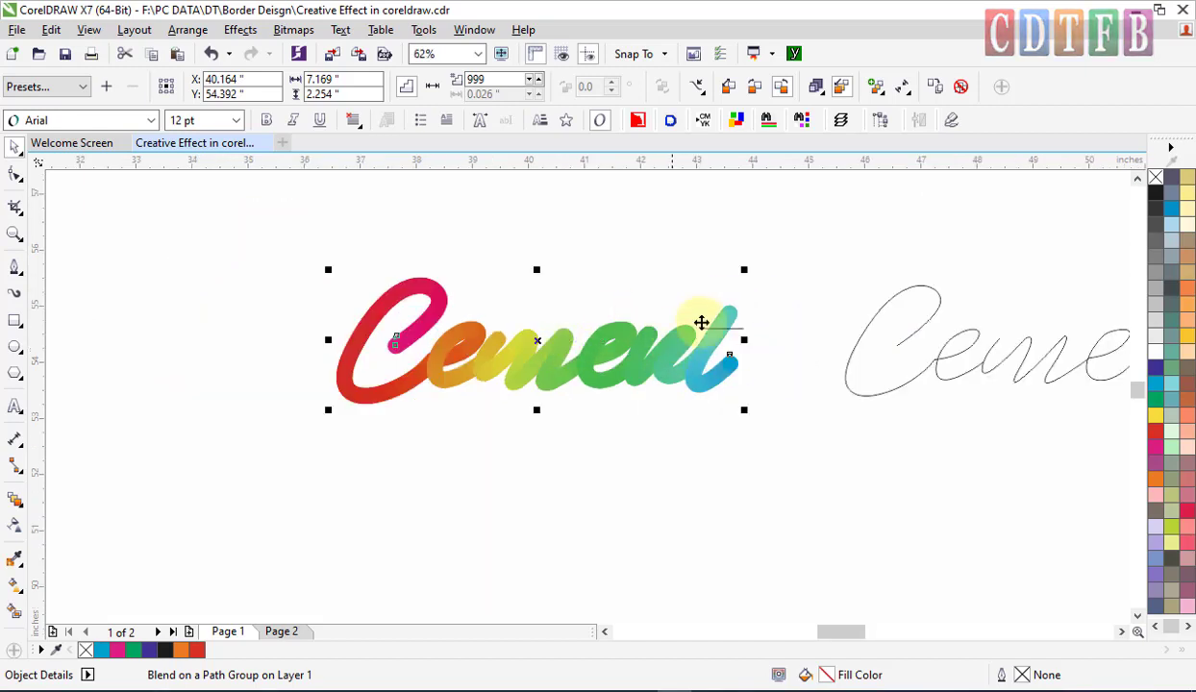
scroll(716, 325, up, 2)
click(769, 415)
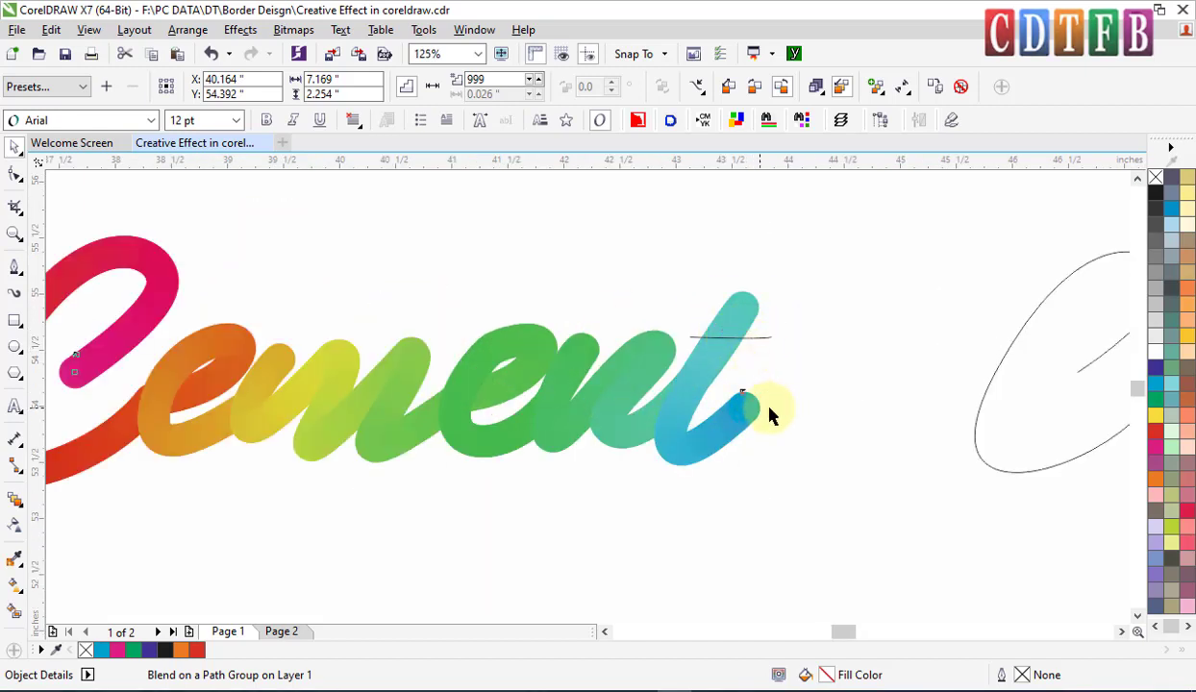
click(757, 413)
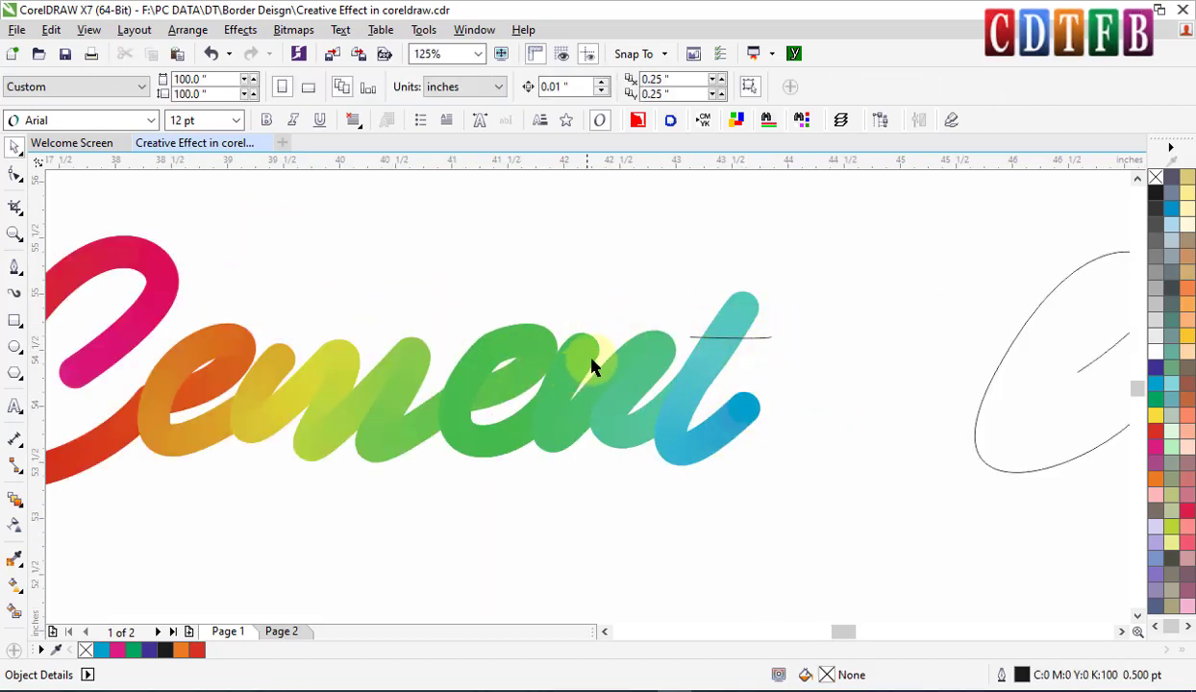
click(747, 408)
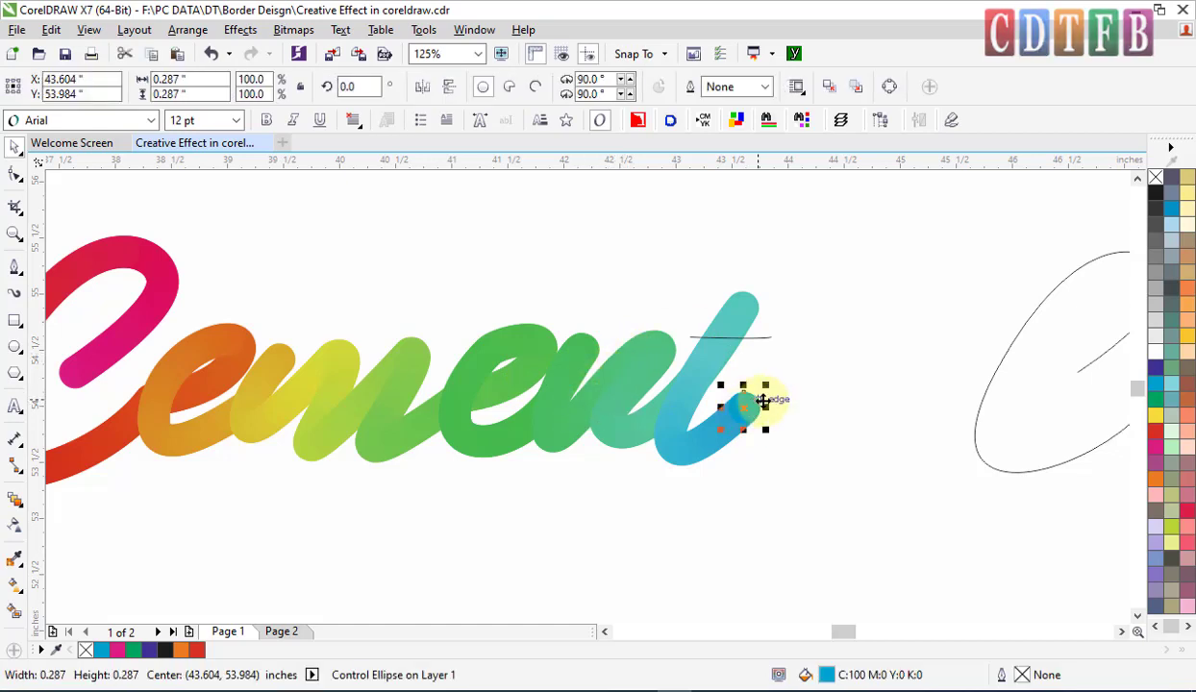
drag(770, 385, 763, 389)
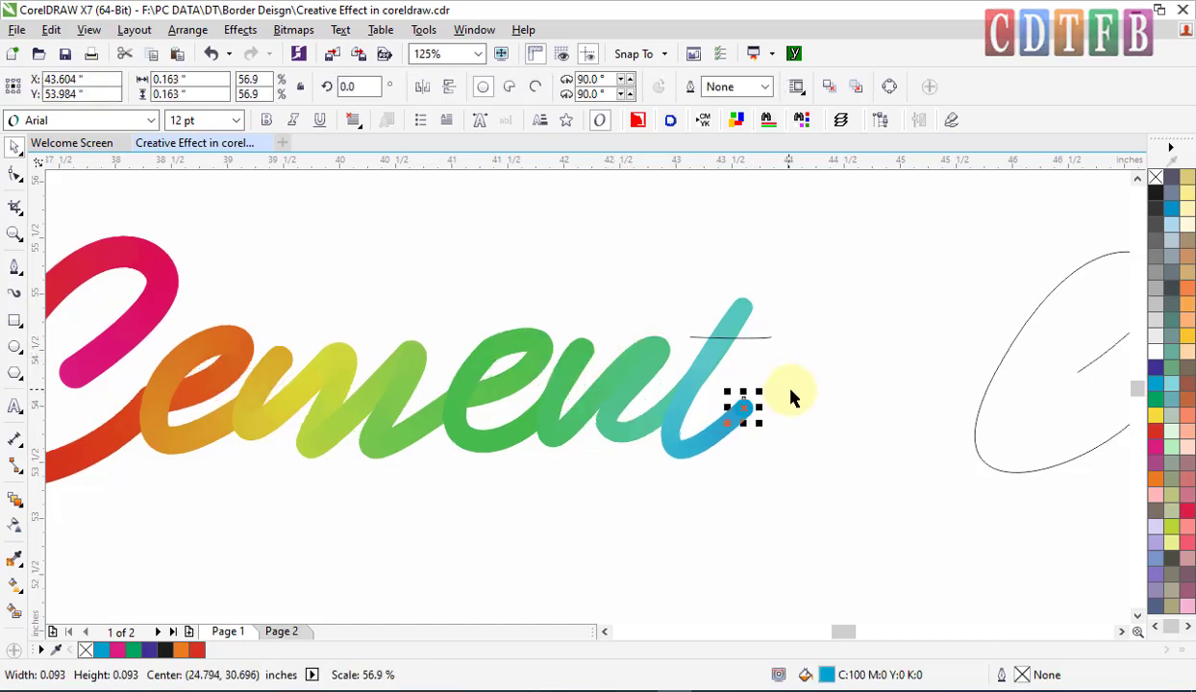
Step: Repeat the 56.9 % scaling on the pink start circle at the beginning of the C
scroll(791, 391, down, 1)
click(427, 382)
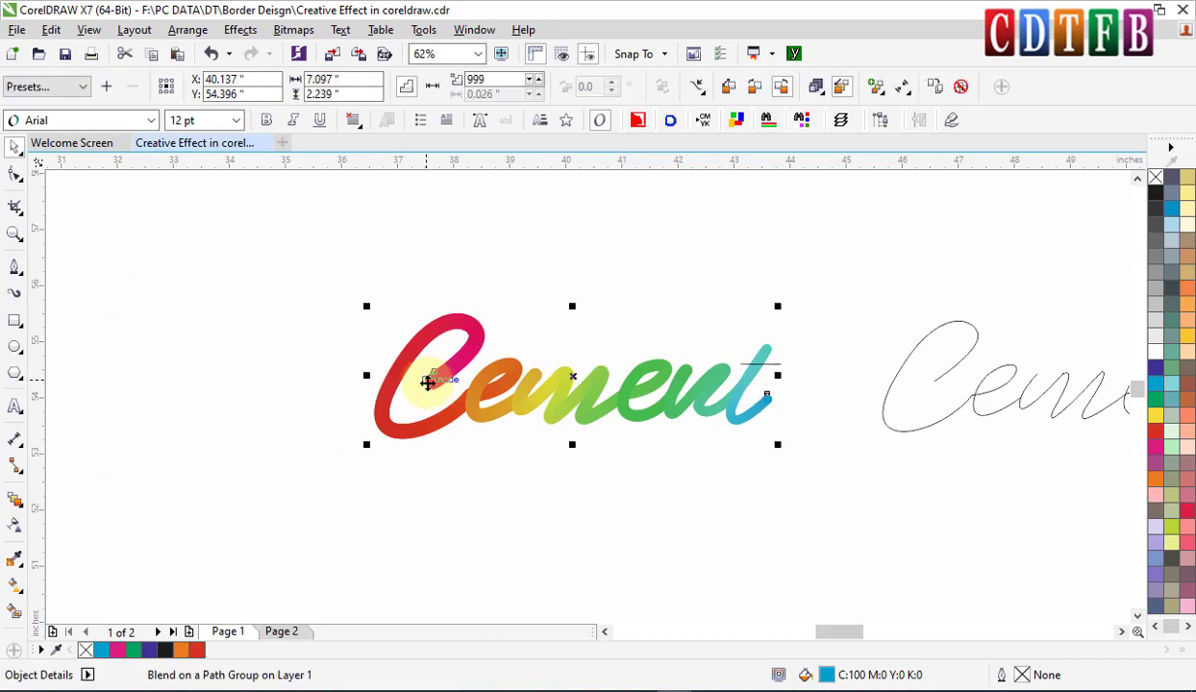
click(426, 386)
key(ctrl+r)
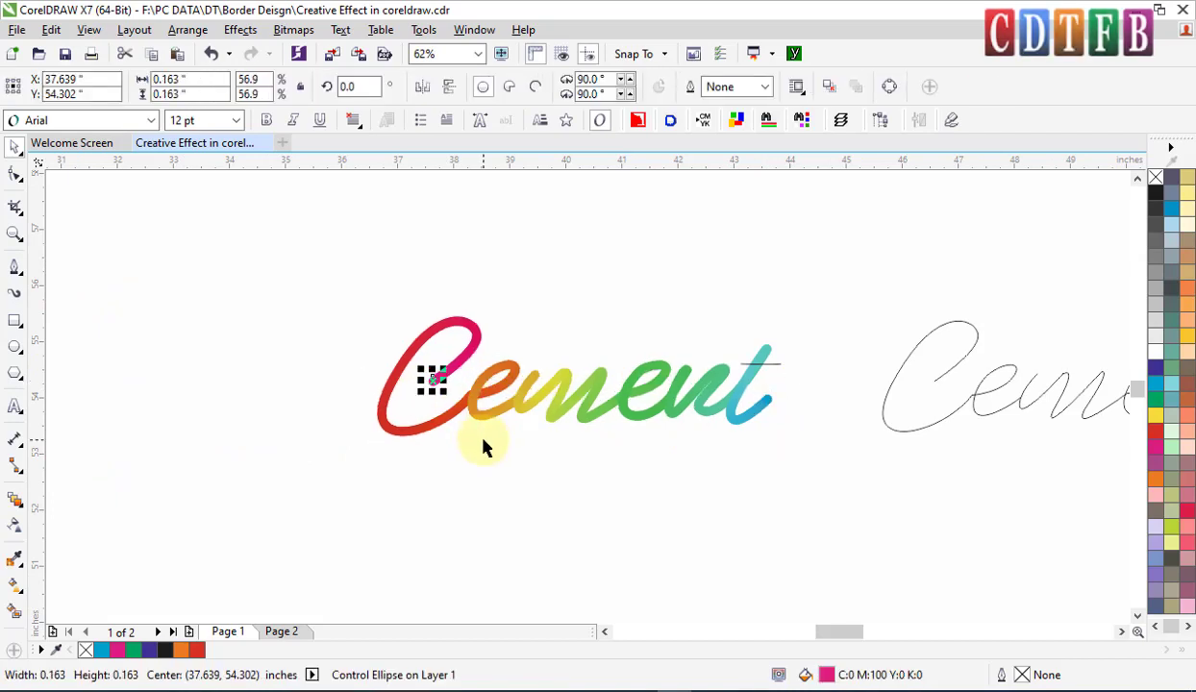
Step: Place a copy of the outline Cement lettering, including the t's crossbar, below the rainbow lettering
scroll(490, 445, down, 1)
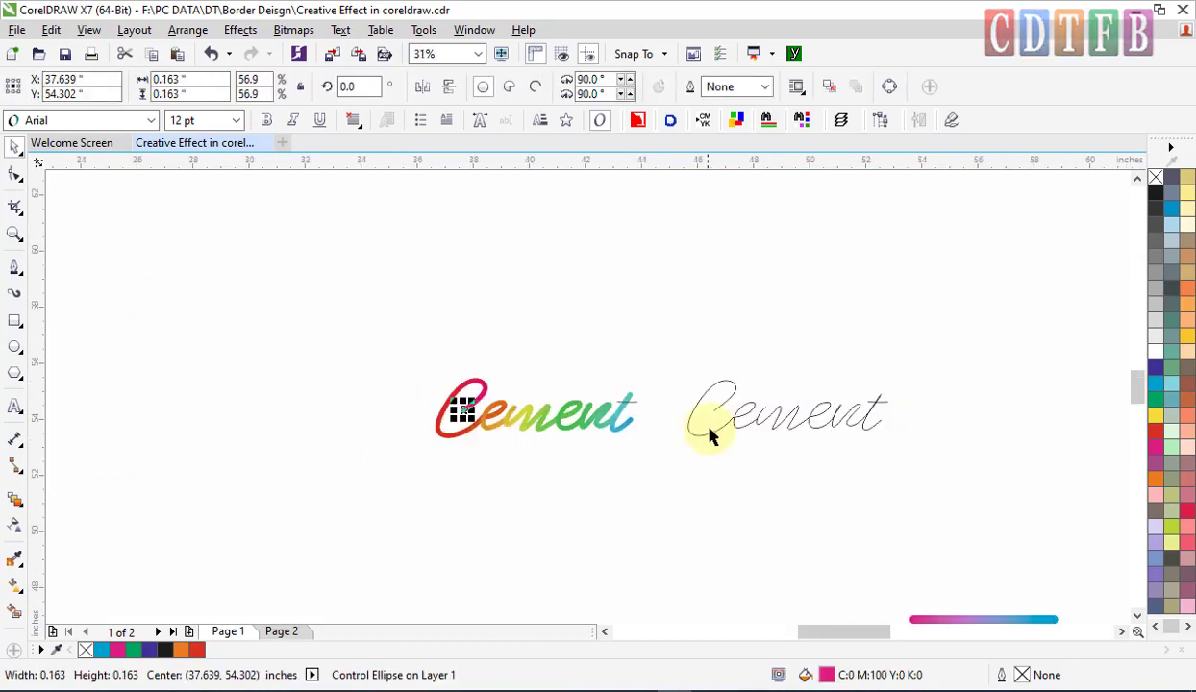
scroll(694, 427, down, 1)
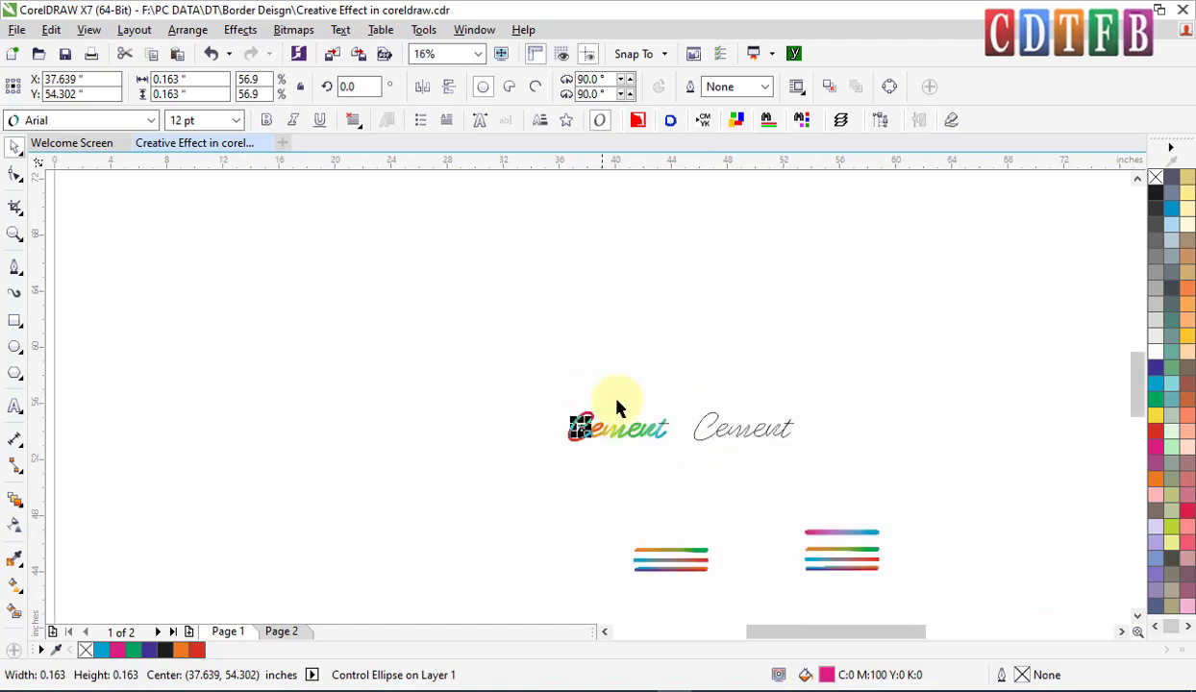
scroll(824, 460, up, 2)
drag(608, 259, 935, 379)
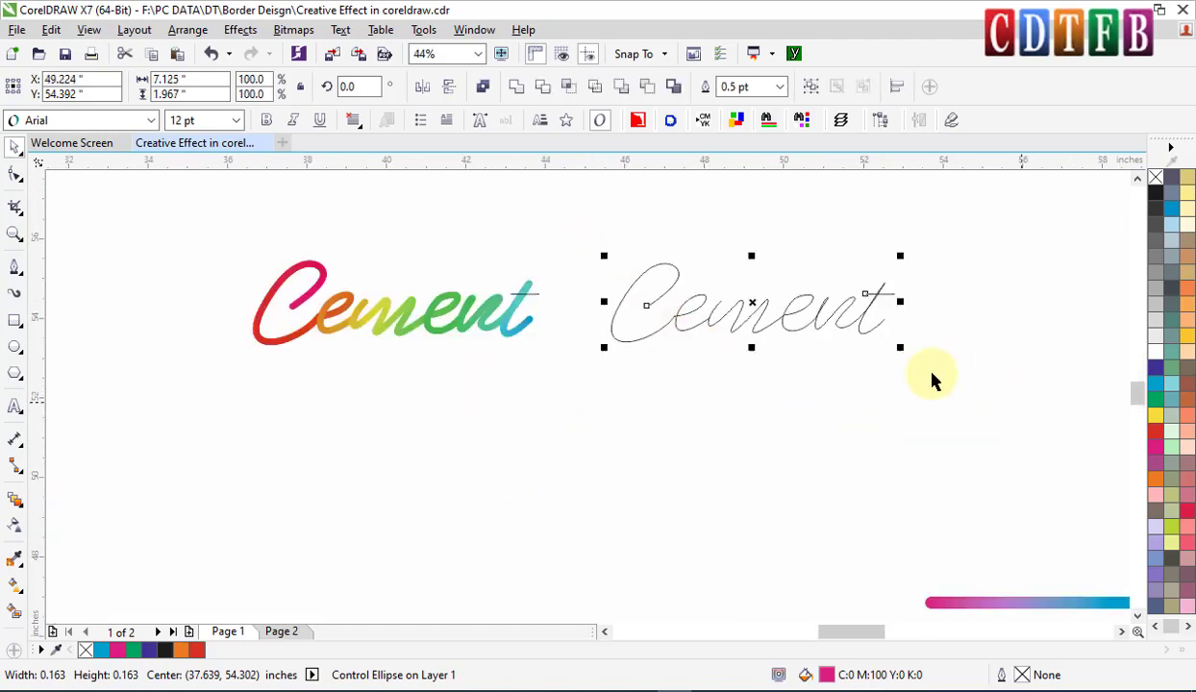
drag(738, 324, 756, 433)
Step: Copy the new outline lettering about 9.3 inches to the right, beneath the original outline lettering
drag(219, 392, 517, 492)
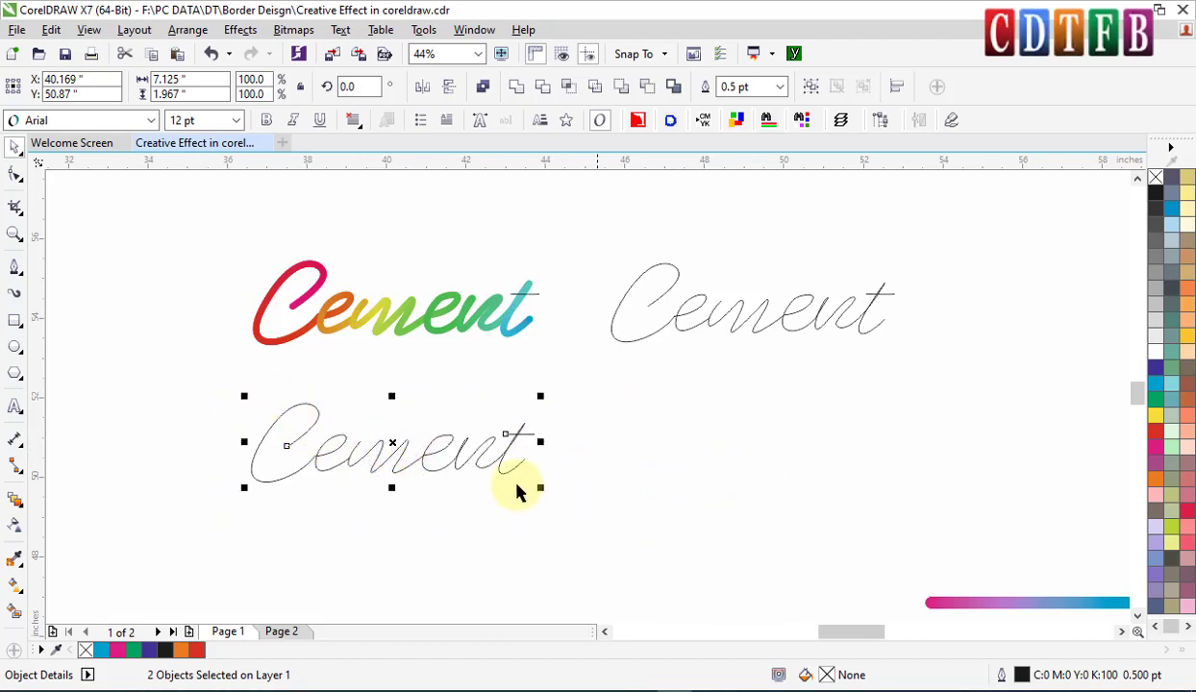
drag(395, 441, 759, 442)
right_click(759, 442)
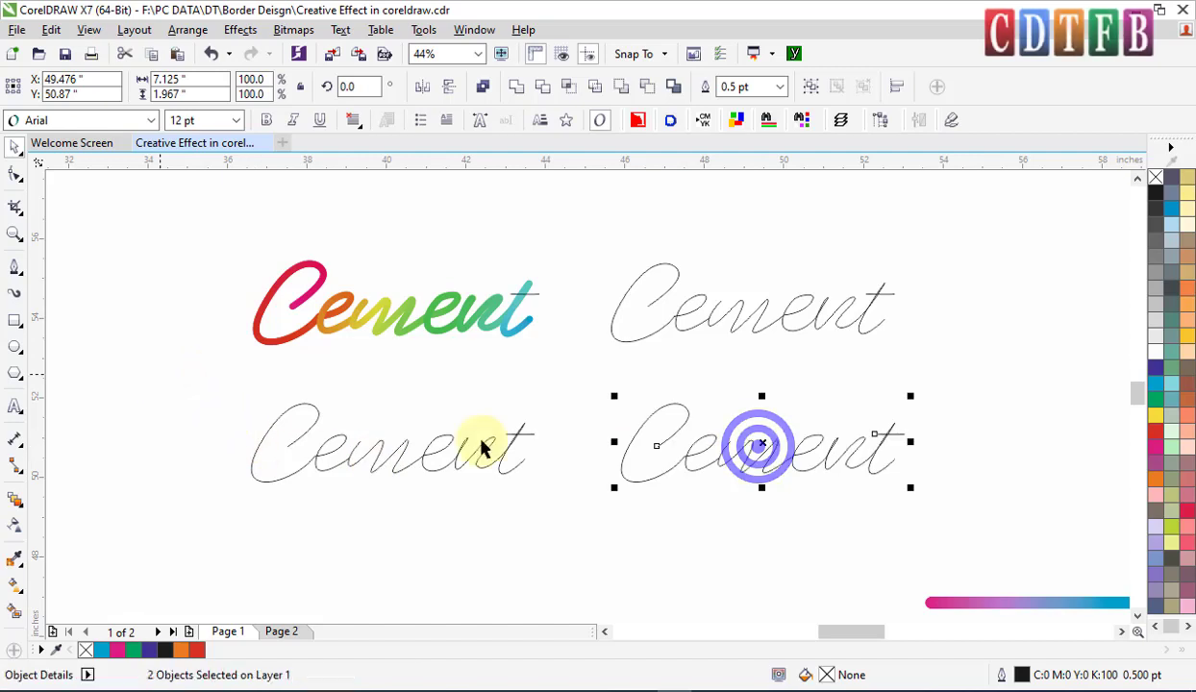
Step: Try to place a copy of the orange-to-green blend below the rainbow Cement lettering
drag(168, 369, 942, 547)
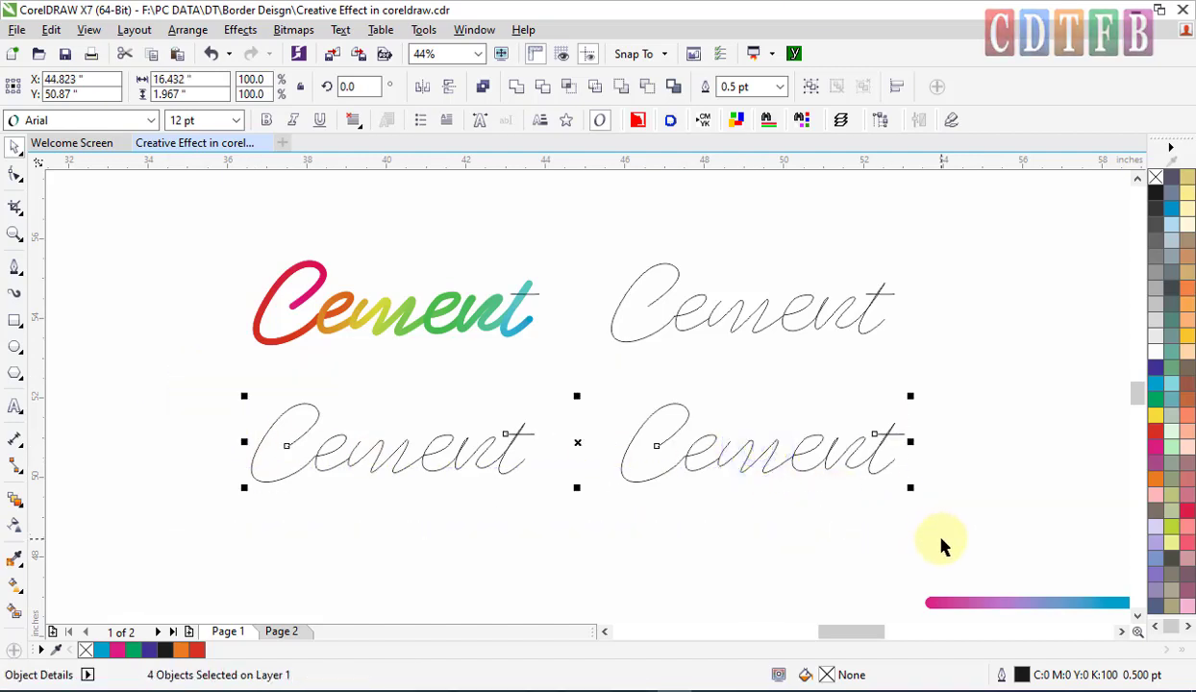
key(z)
right_click(526, 422)
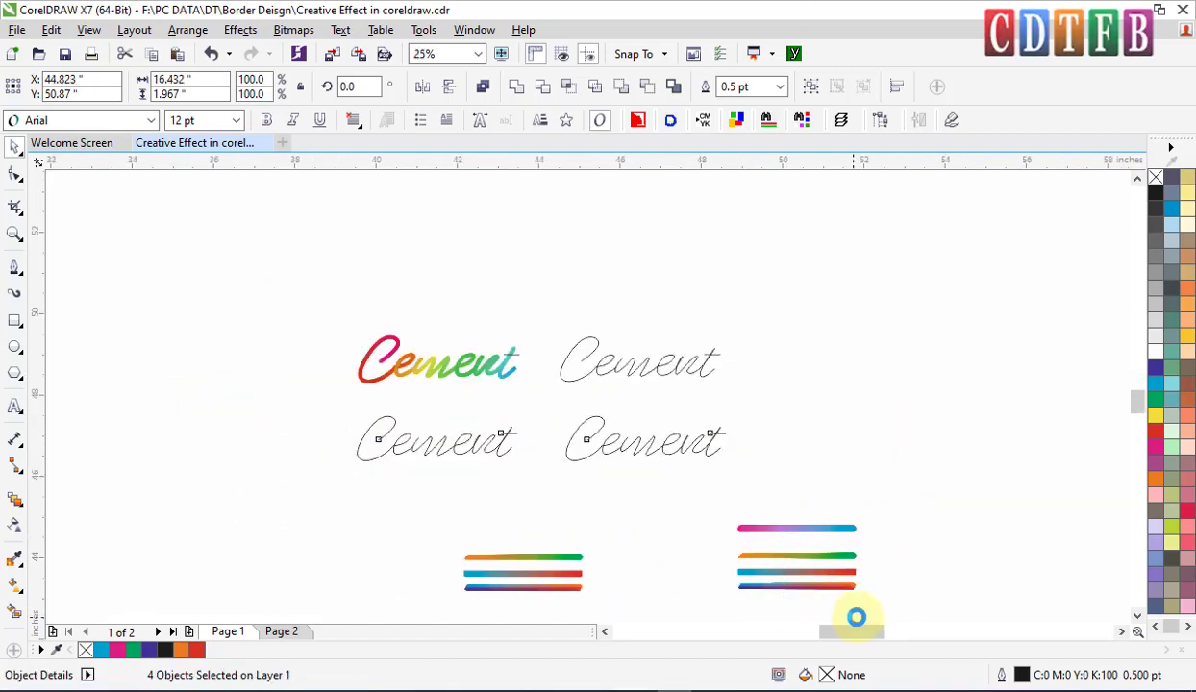
click(427, 200)
scroll(637, 376, up, 1)
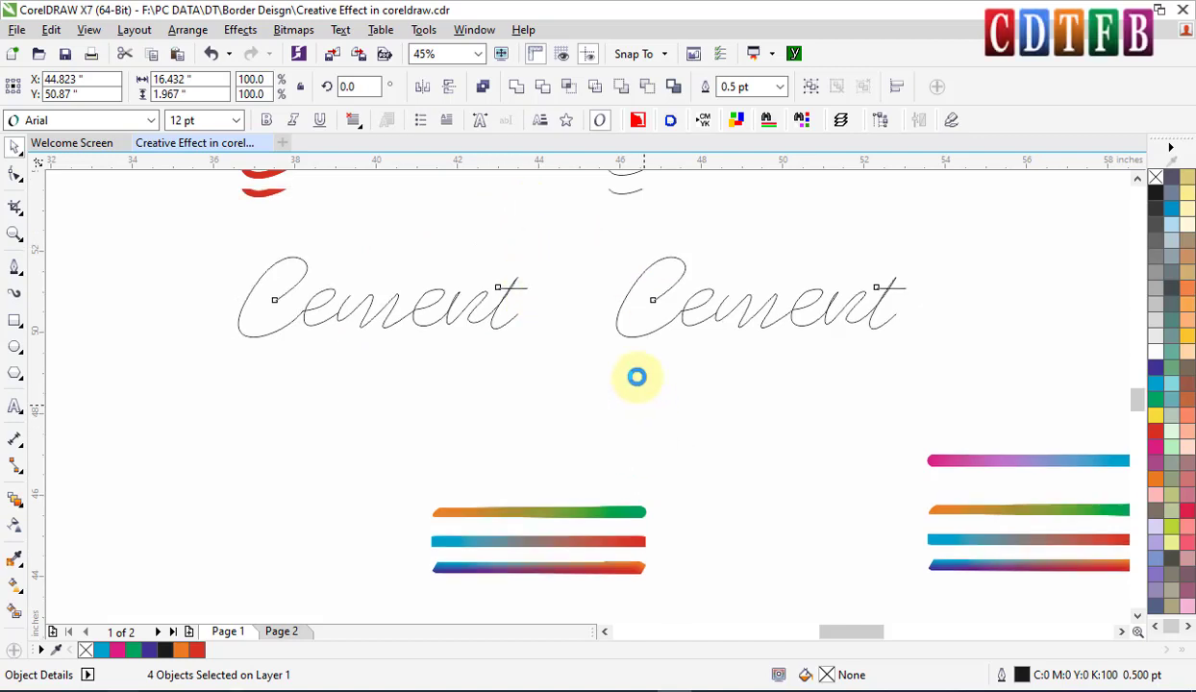
scroll(636, 376, up, 1)
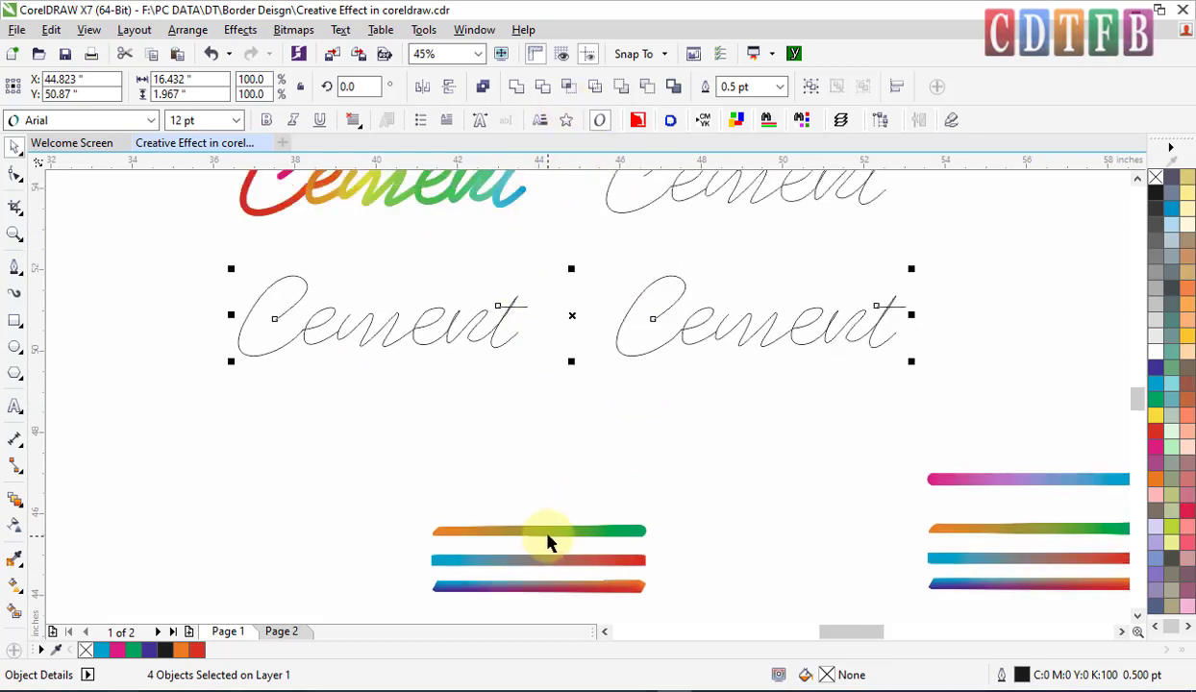
mouse_move(547, 543)
mouse_down()
mouse_move(543, 302)
mouse_move(523, 252)
mouse_up()
right_click(524, 252)
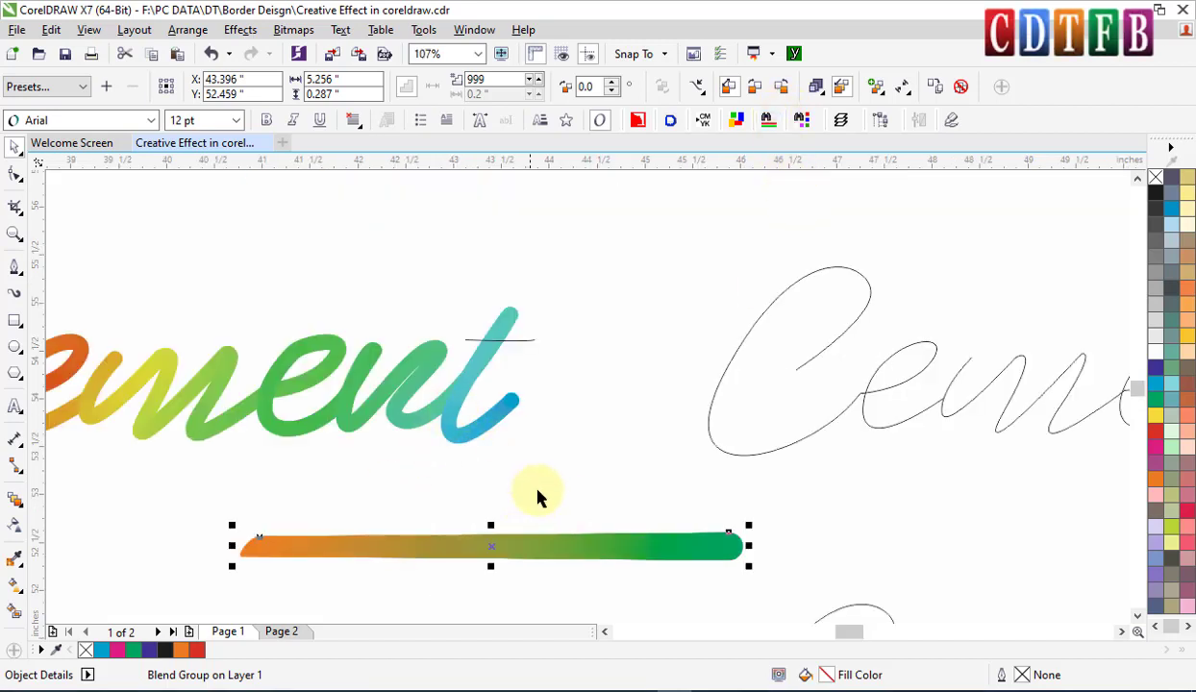
drag(676, 553, 508, 522)
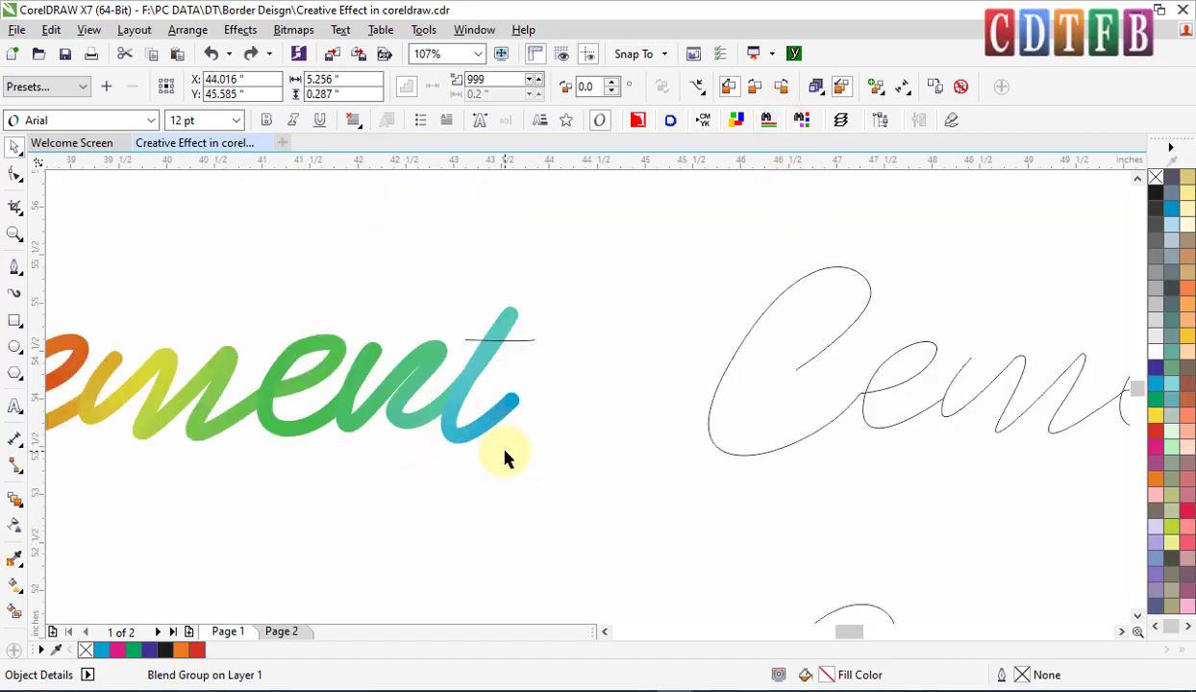
Step: Place a copy of the pink-to-blue blend just below the end of the rainbow Cement lettering
scroll(507, 460, down, 2)
scroll(793, 334, down, 2)
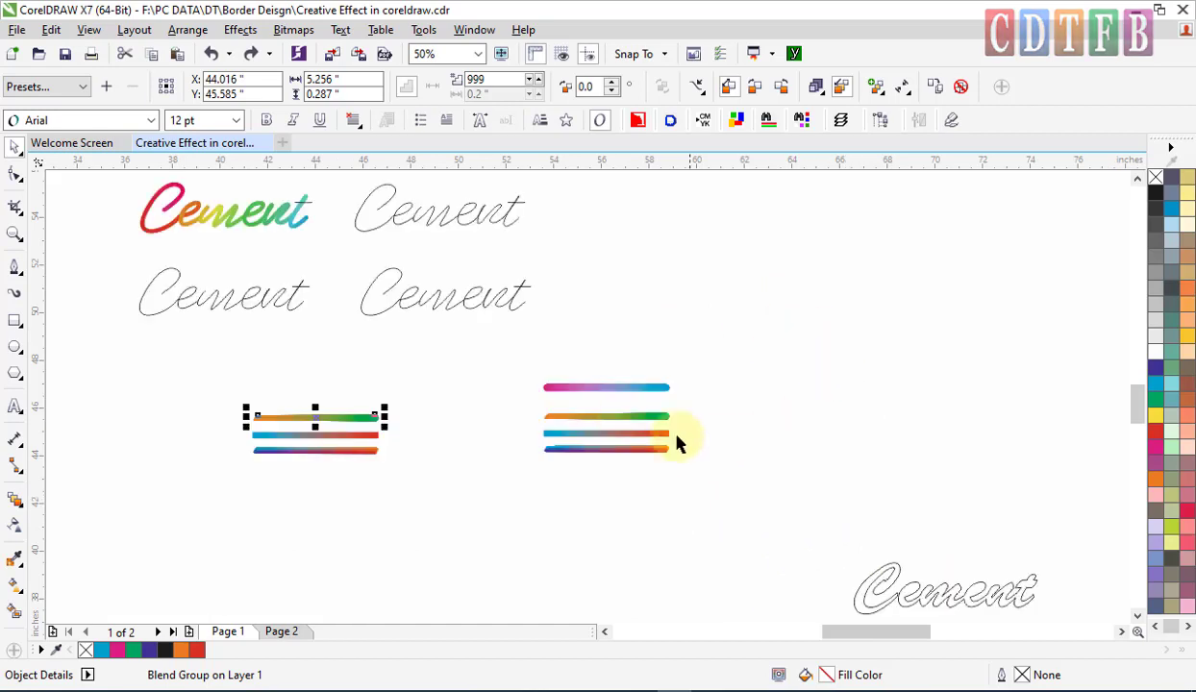
click(599, 393)
drag(640, 388, 299, 252)
key(z)
drag(134, 268, 442, 197)
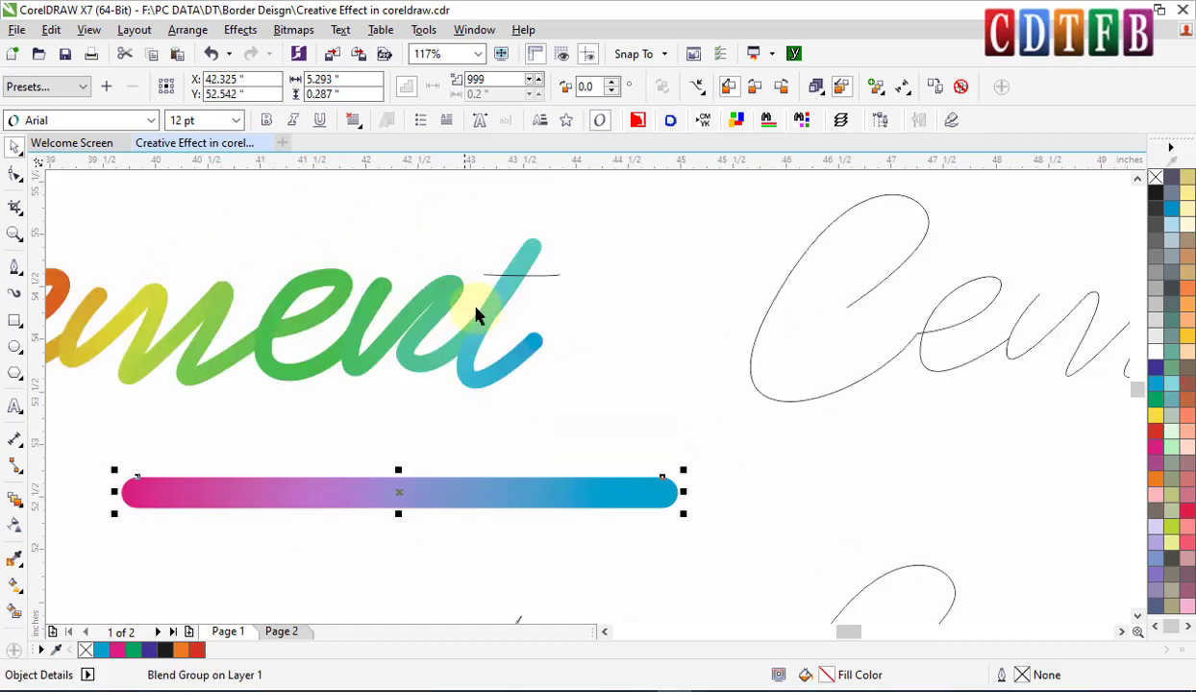
Step: Fit the copied pink-to-blue blend to the crossbar line of the rainbow lettering's t as its new path
click(700, 88)
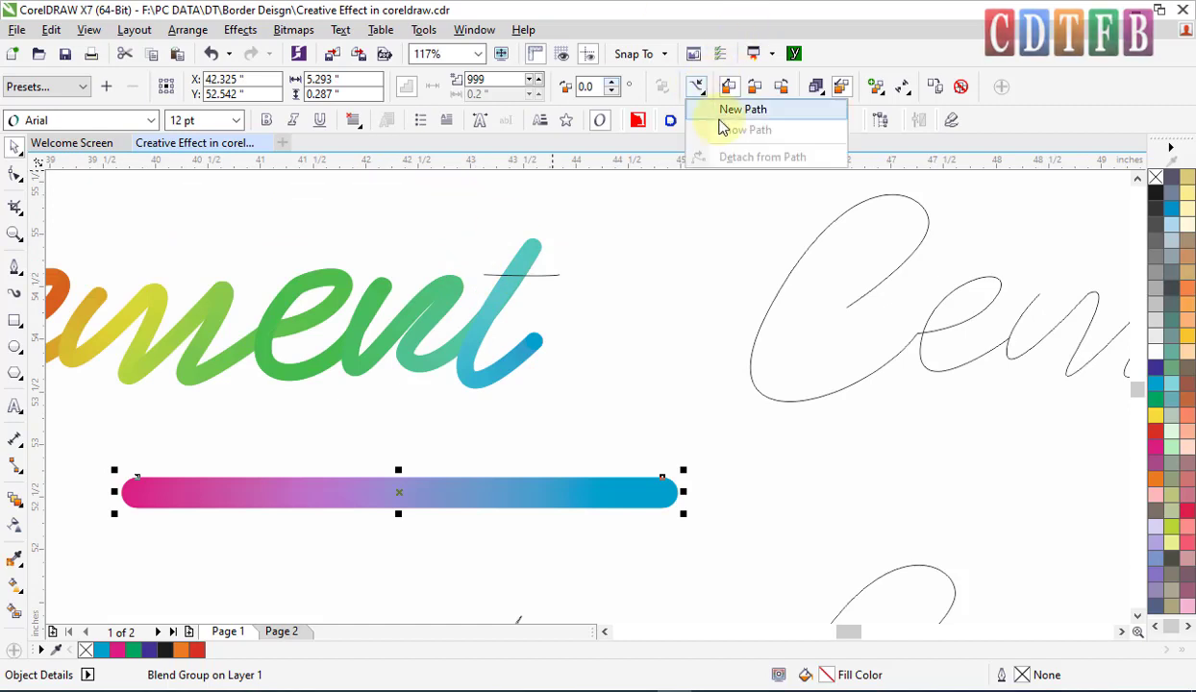
click(743, 109)
click(561, 266)
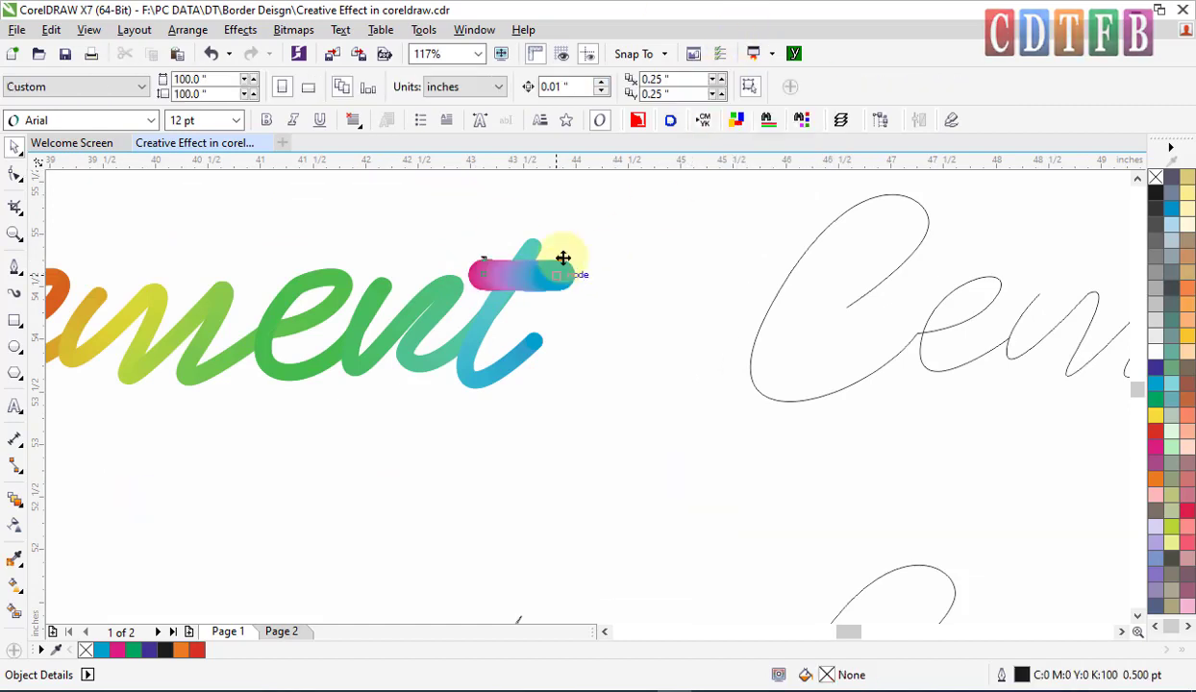
Step: Scale both end circles of the t's crossbar blend down to 46.8 % about their centres
scroll(509, 272, up, 4)
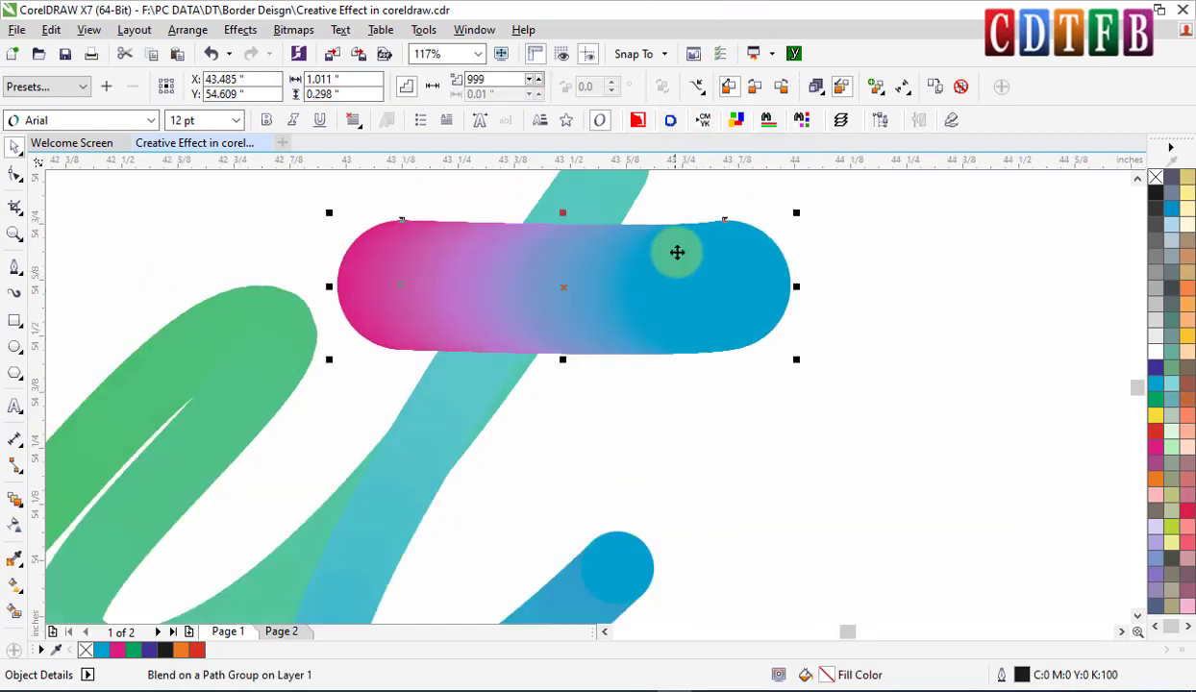
click(777, 283)
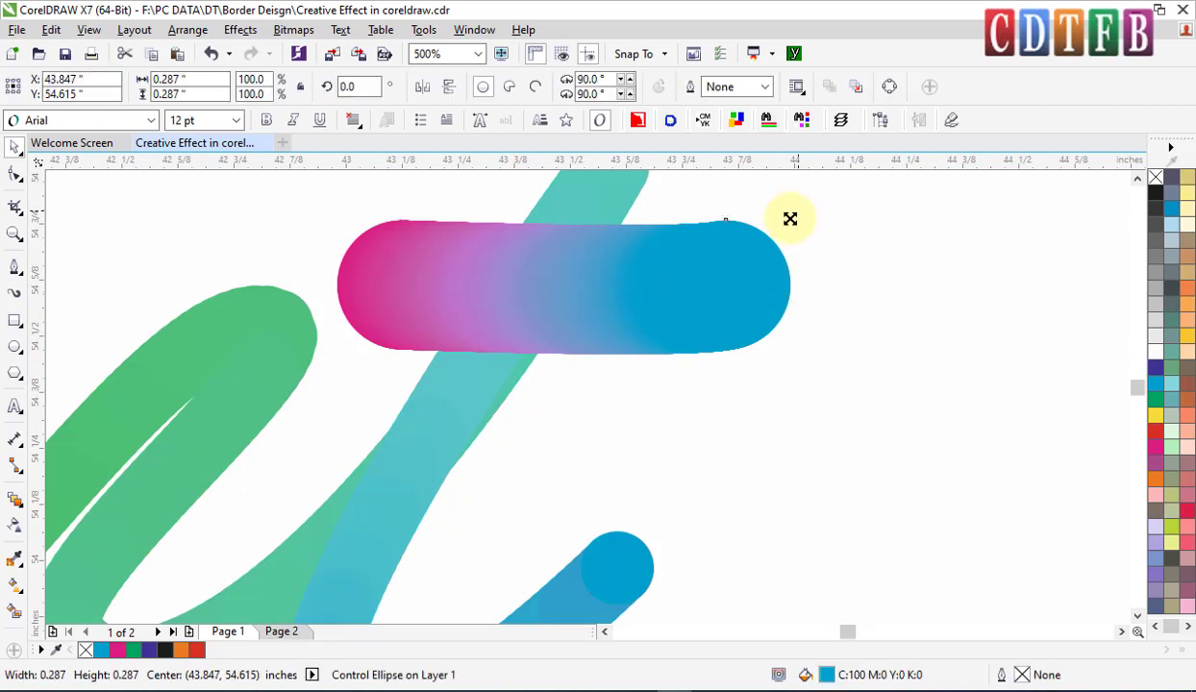
drag(790, 219, 766, 240)
key(Tab)
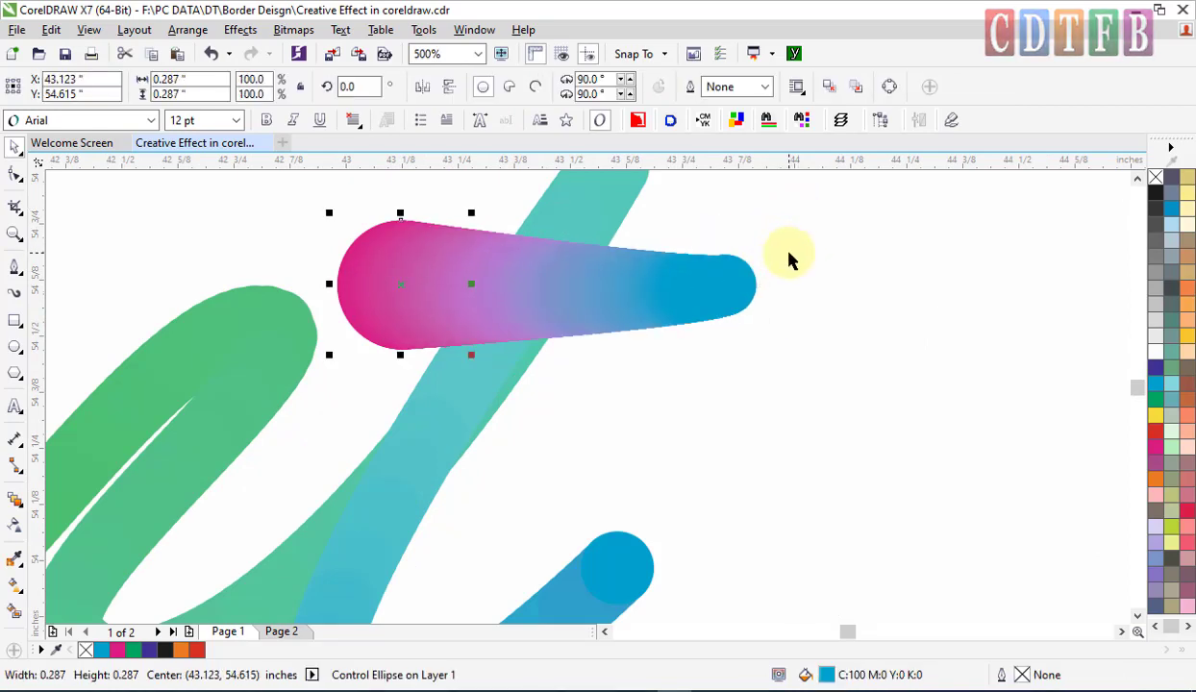
key(ctrl+r)
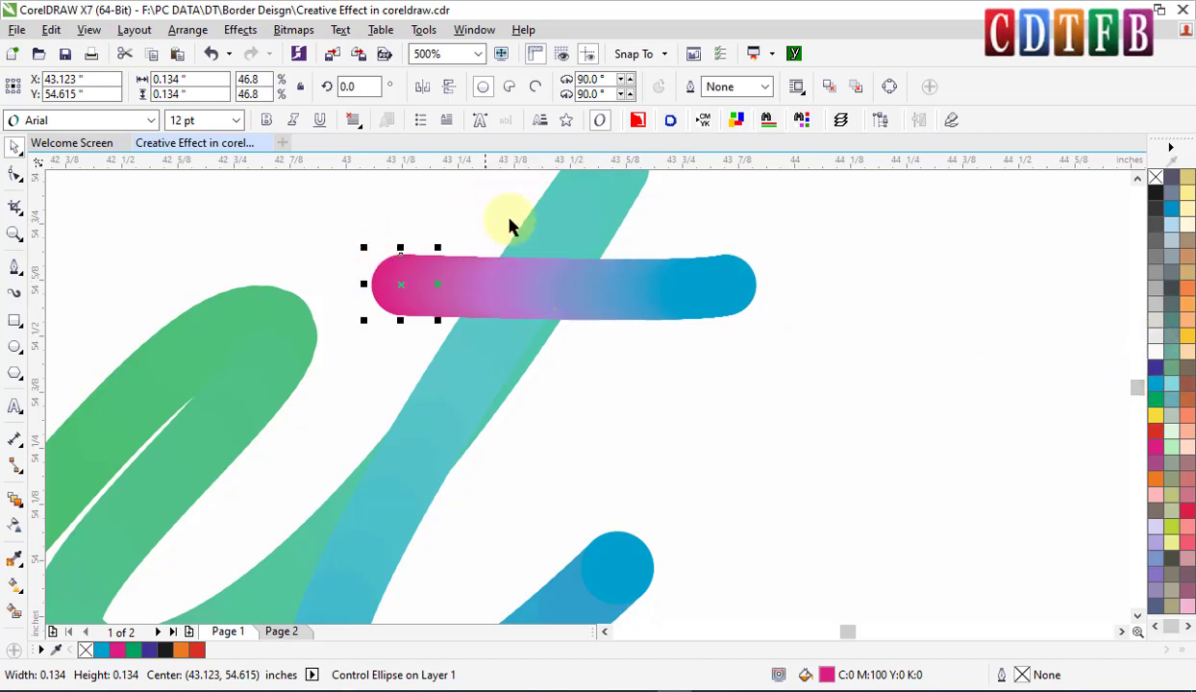
Step: Recolour the crossbar blend from cyan blue (C:100) at its start circle to green (C:100 Y:100) at its end circle
click(1155, 383)
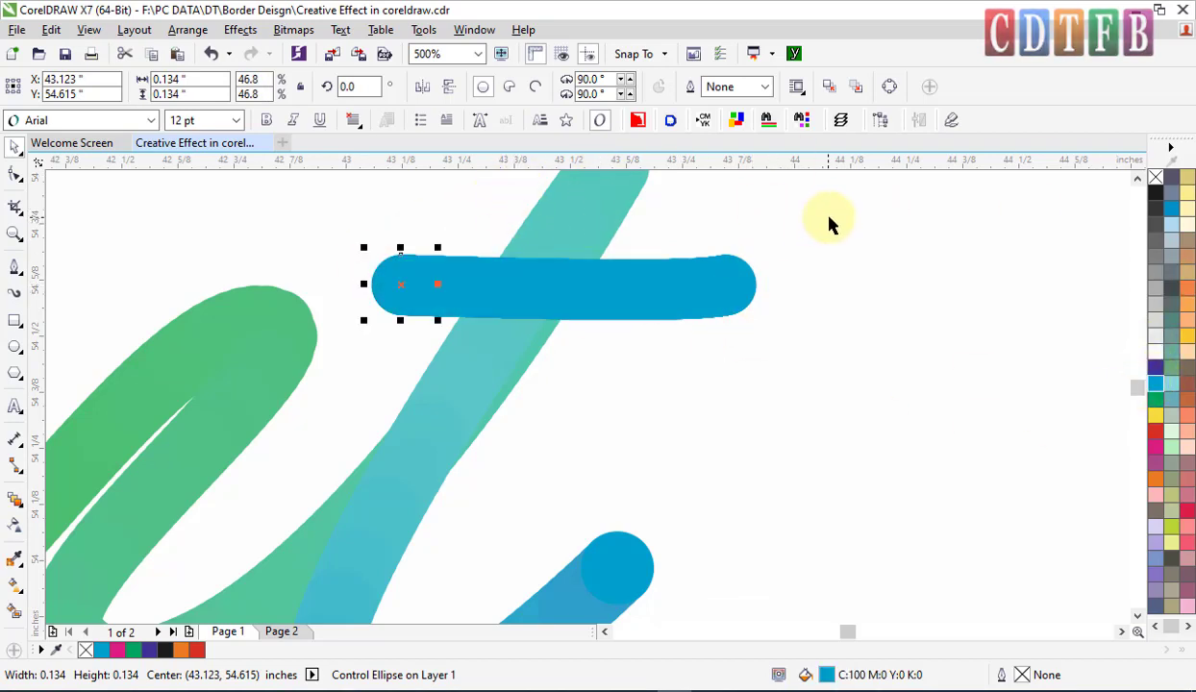
key(Tab)
key(Tab)
key(Tab)
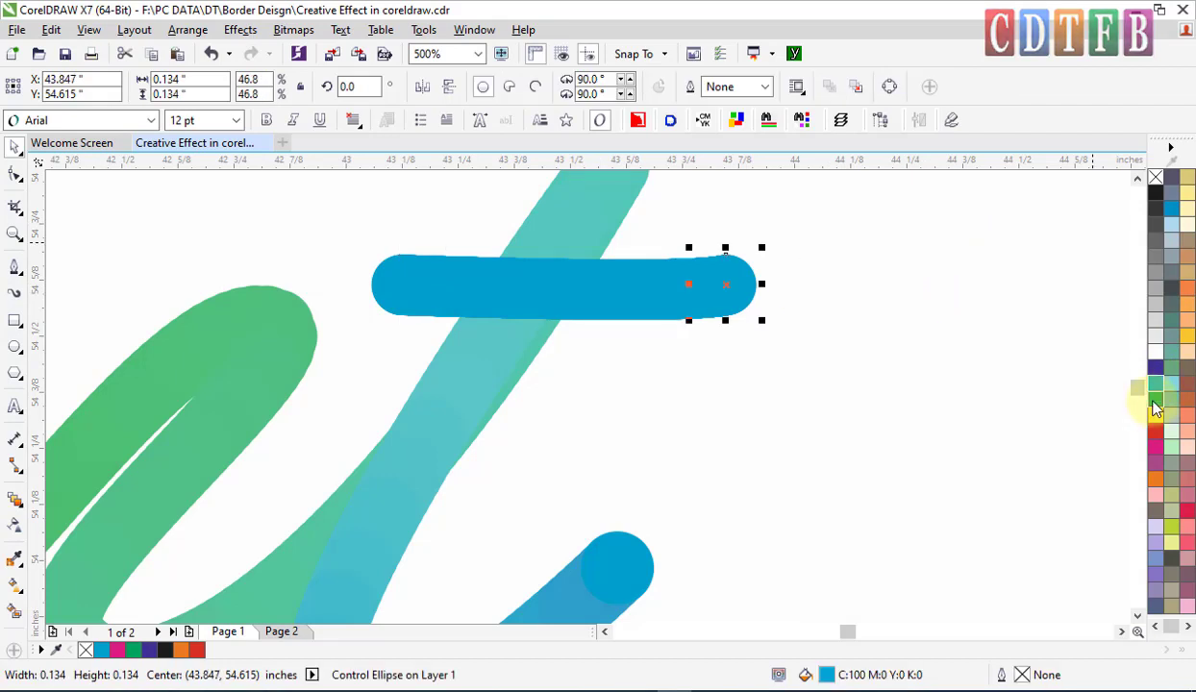
drag(1155, 409, 701, 259)
key(F10)
scroll(700, 280, down, 2)
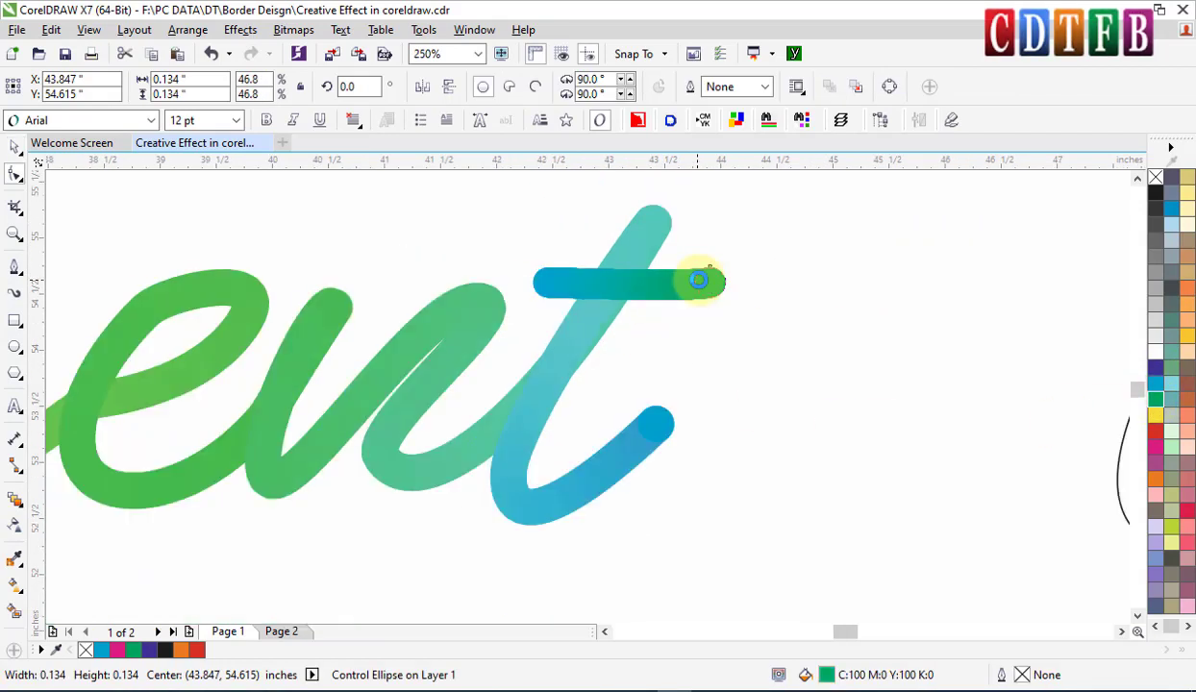
scroll(702, 280, down, 2)
scroll(630, 313, down, 2)
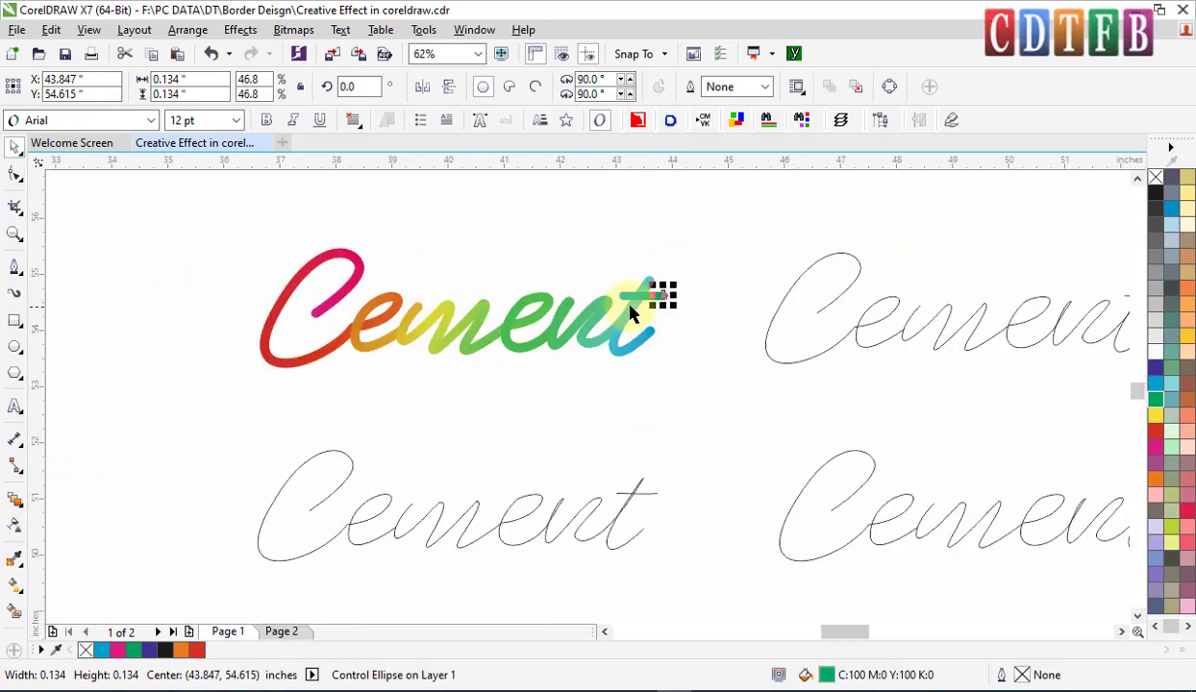
Step: Delete the leftover double-outlined Cement lettering below and to the right of the colour blends
click(630, 516)
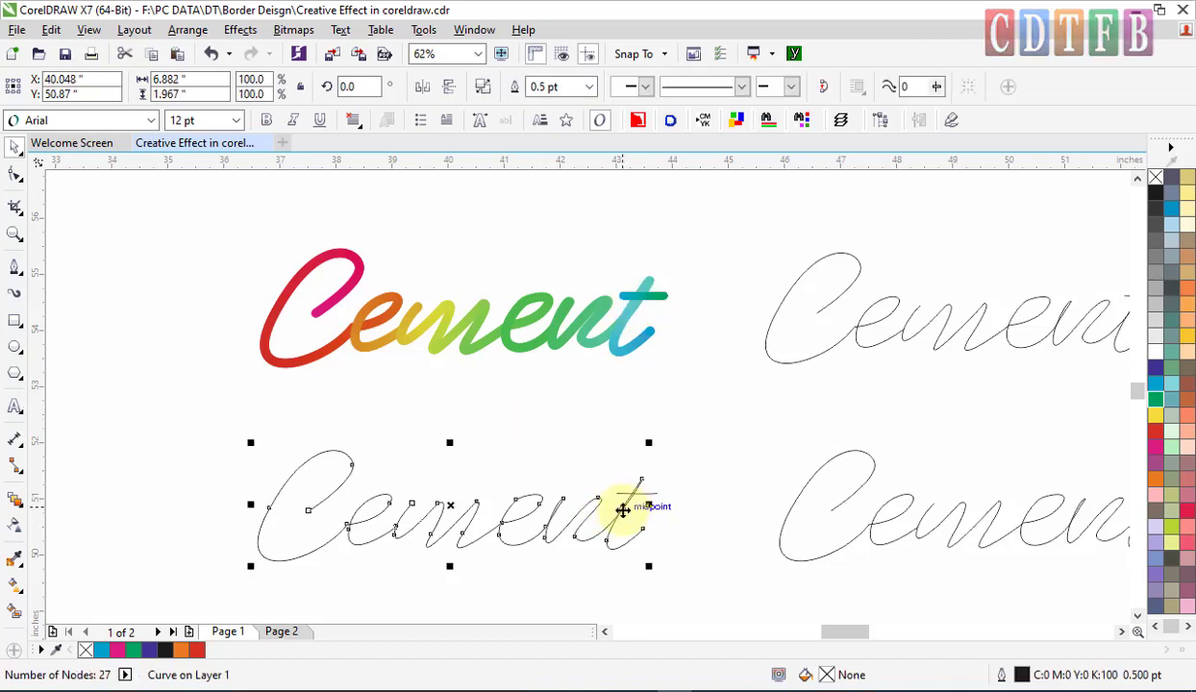
scroll(641, 488, down, 2)
key(F4)
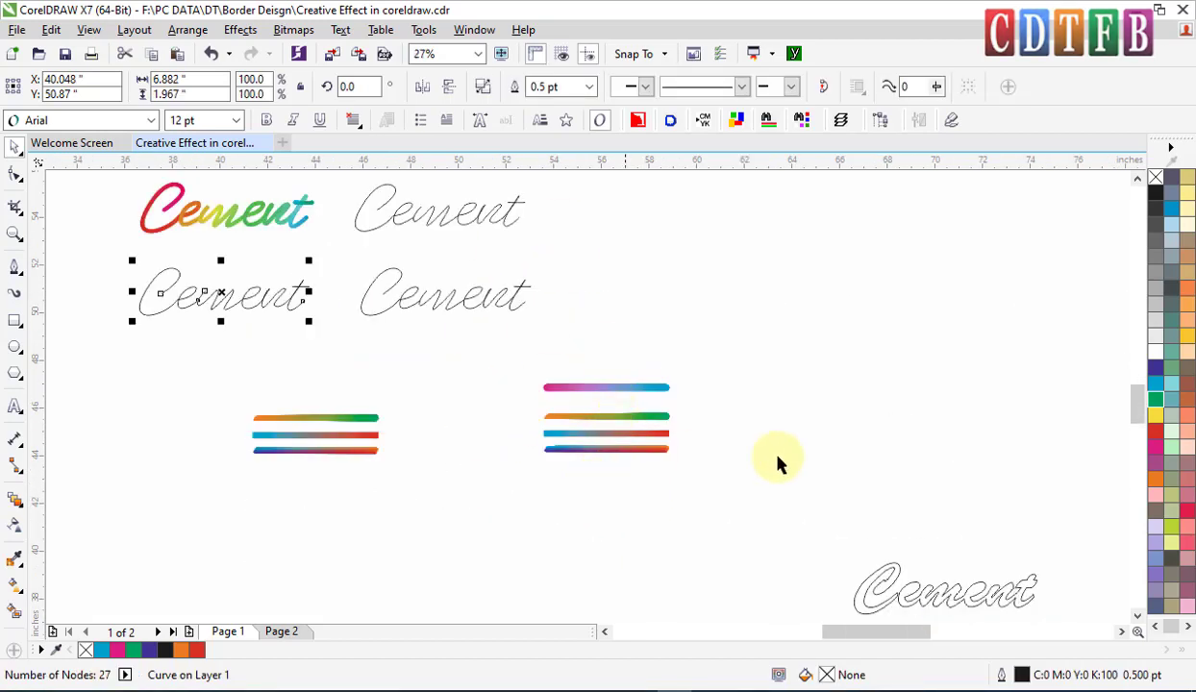
drag(871, 577, 497, 536)
key(Delete)
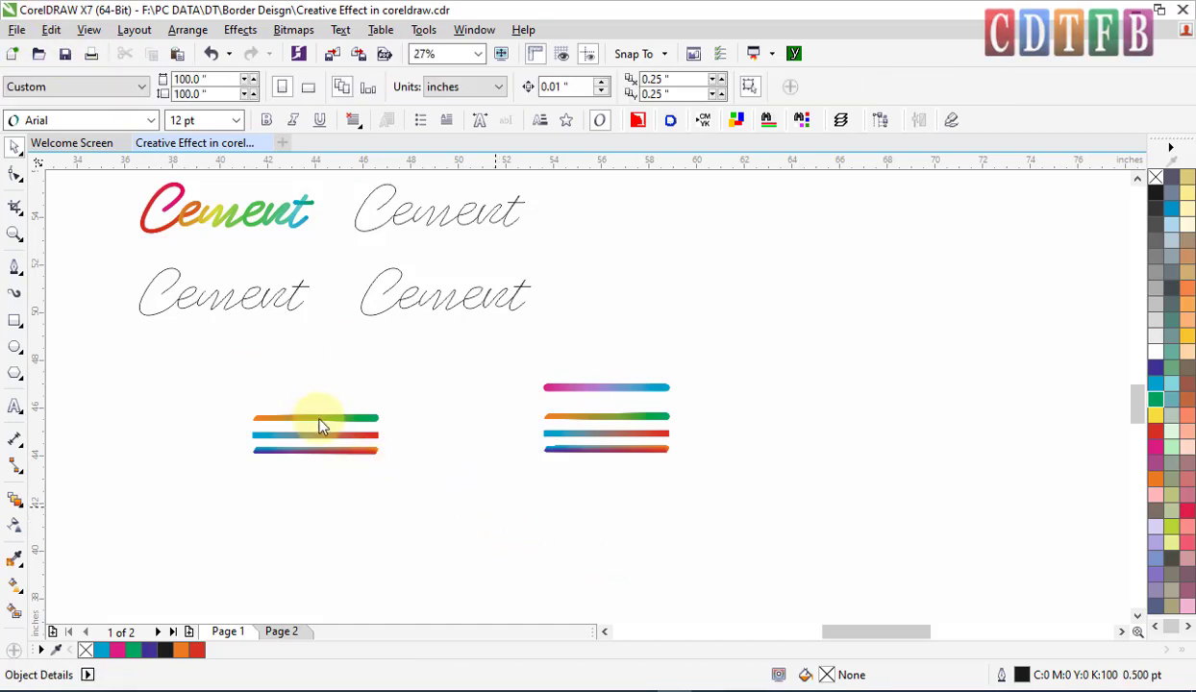
Step: Bring an orange-to-green blend beneath the first outline Cement lettering of the second row and fit it to that curve as its path
drag(322, 427, 219, 342)
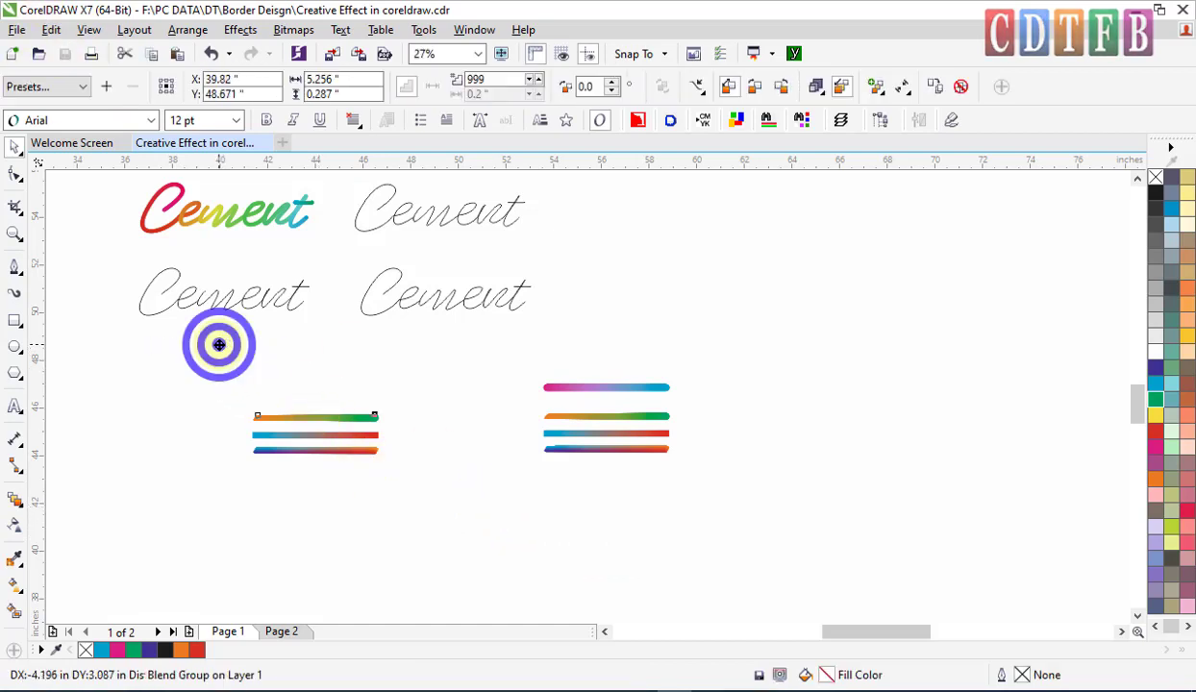
key(z)
drag(114, 248, 414, 412)
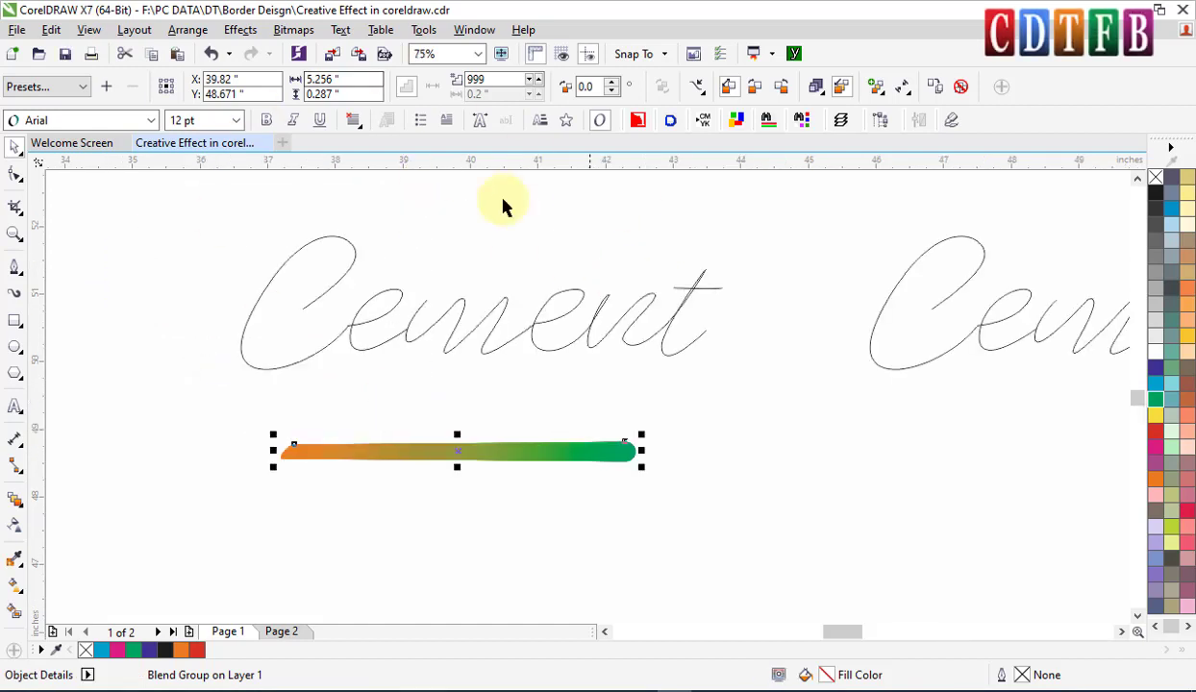
click(697, 87)
click(741, 110)
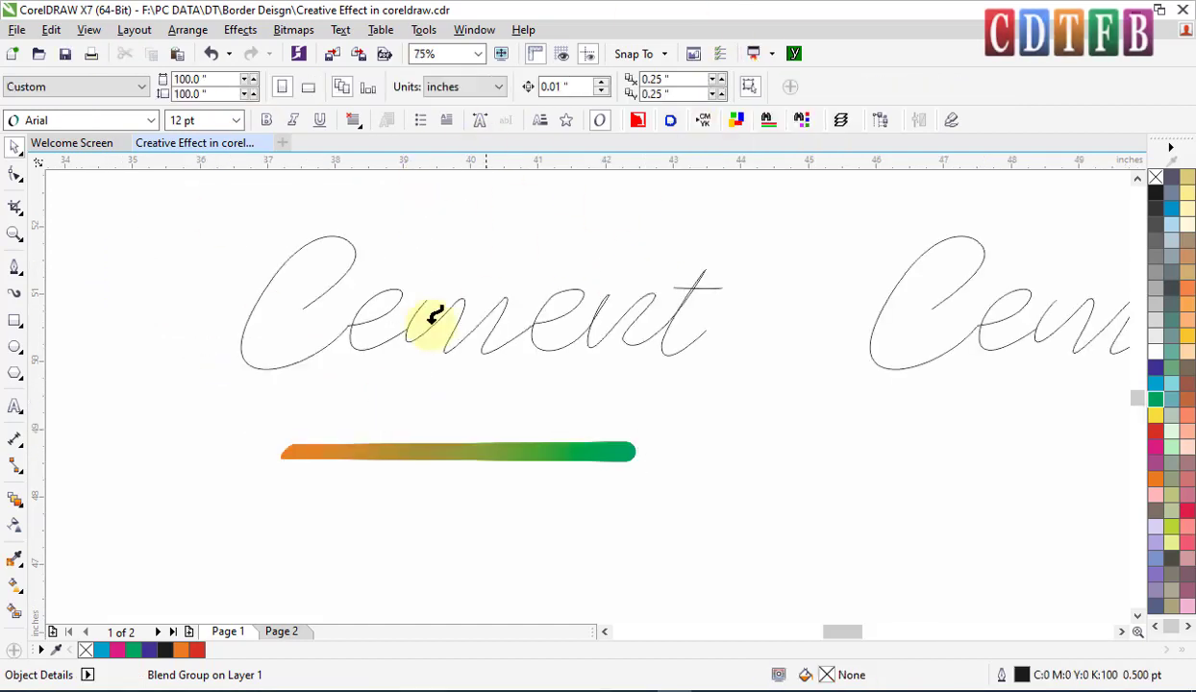
click(358, 244)
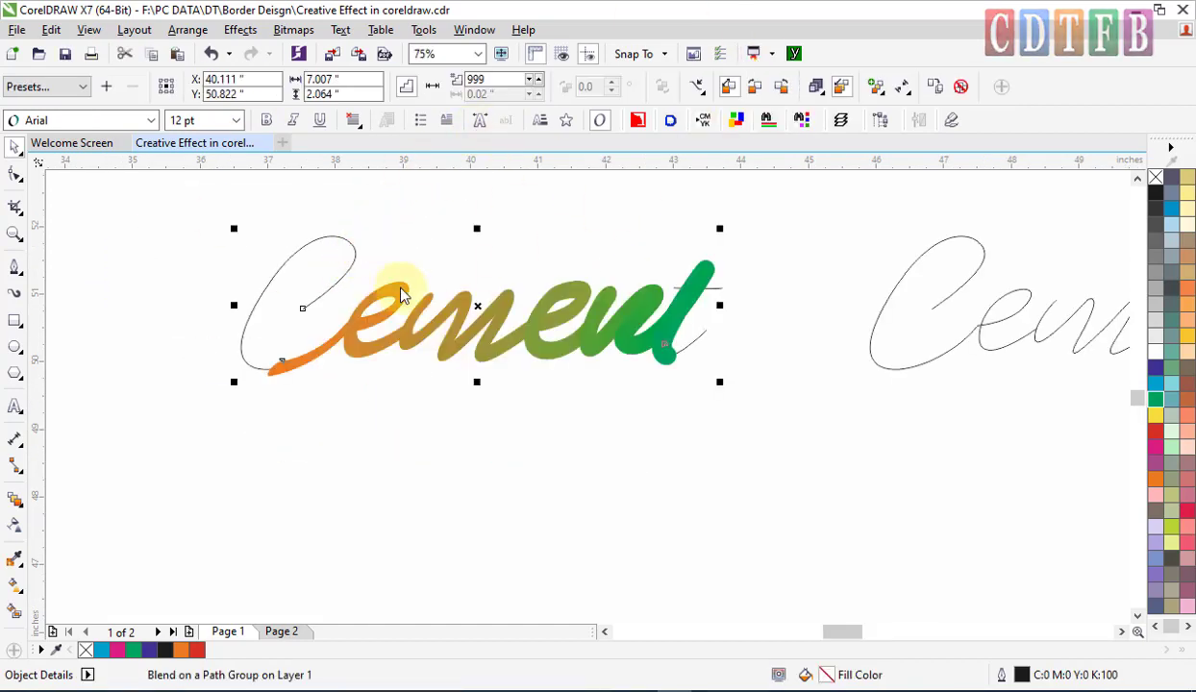
Step: Move the blend's orange start shape to the beginning of the C and its green end circle to the tip of the t's tail
click(904, 89)
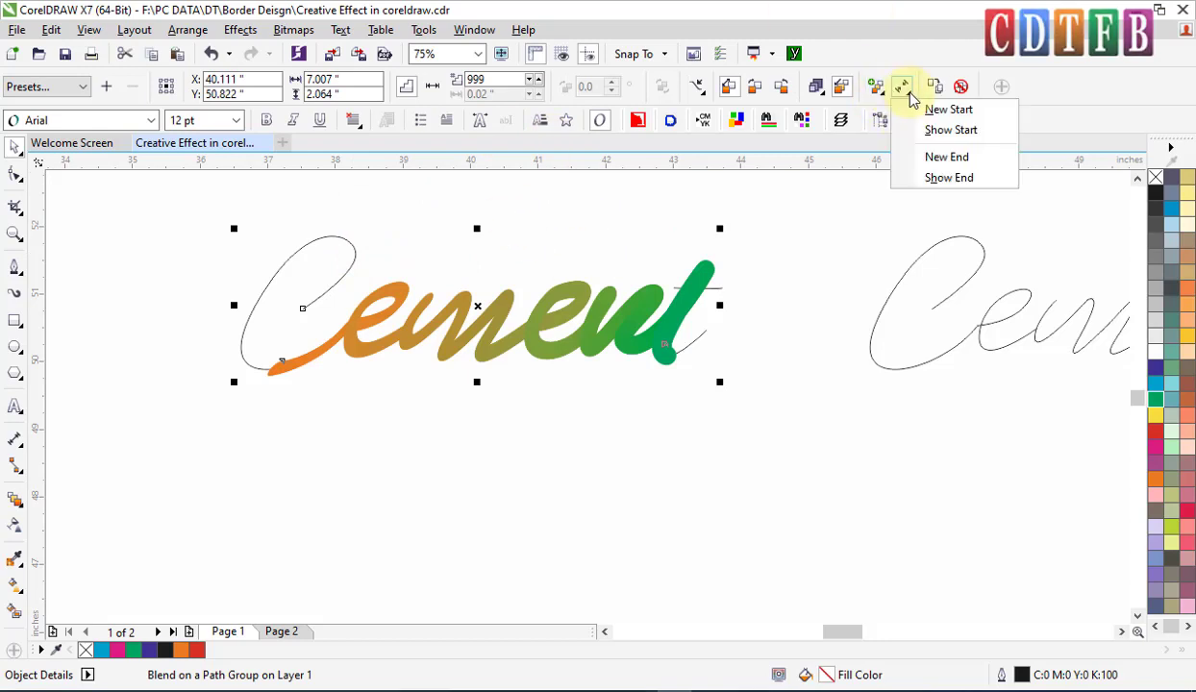
click(952, 131)
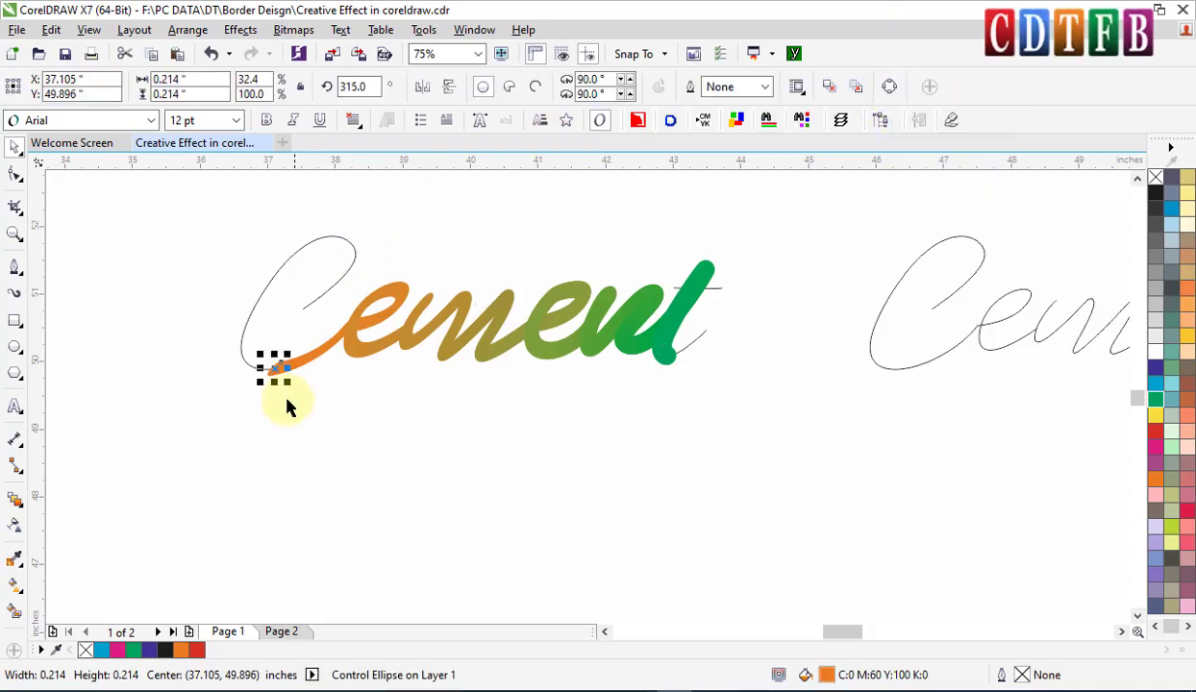
drag(274, 370, 303, 308)
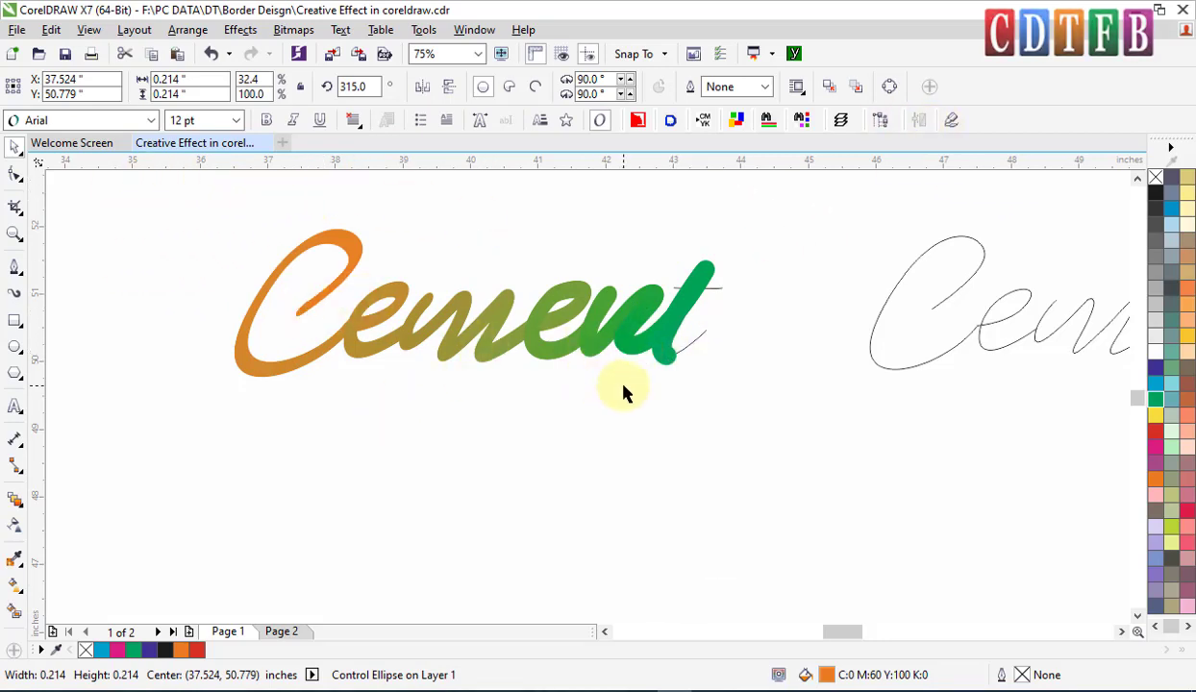
click(663, 348)
drag(662, 348, 710, 323)
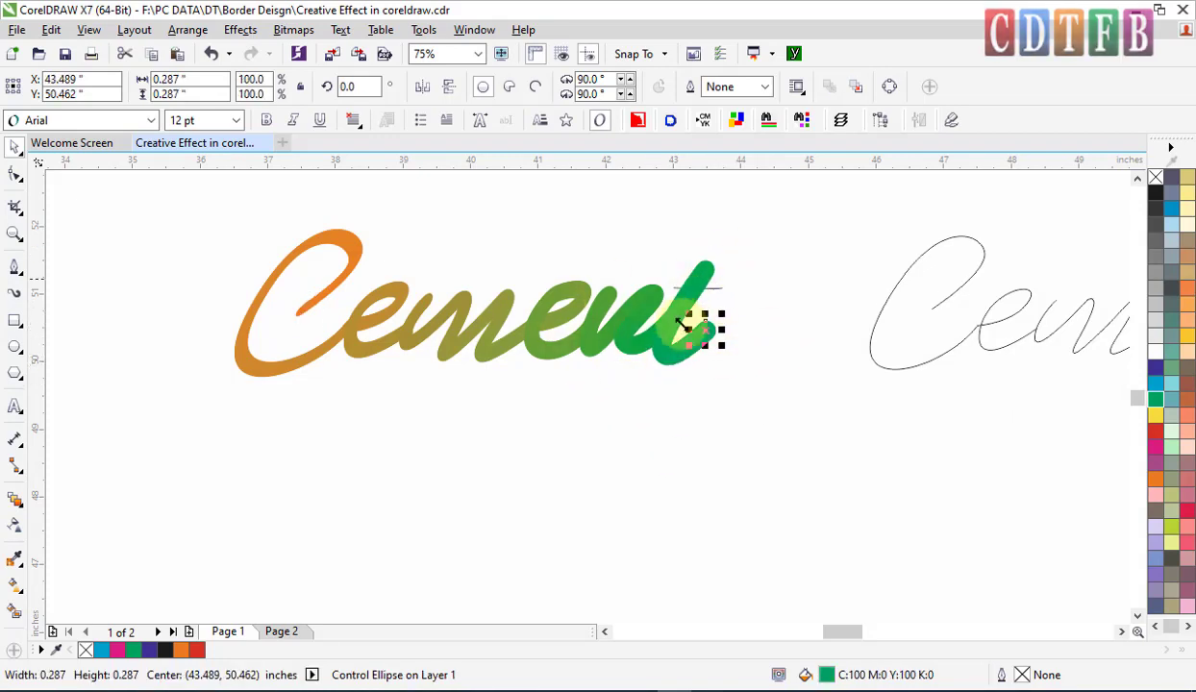
Step: Switch the lettering's orange-to-green blend to a clockwise colour progression
click(544, 318)
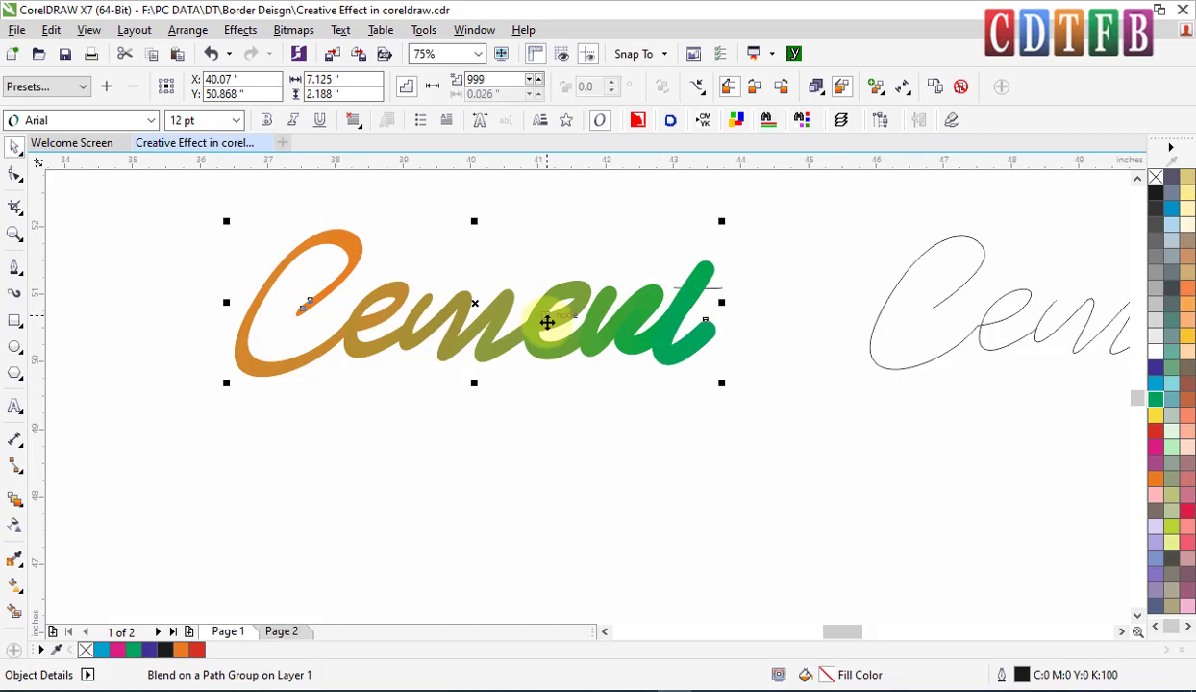
click(755, 87)
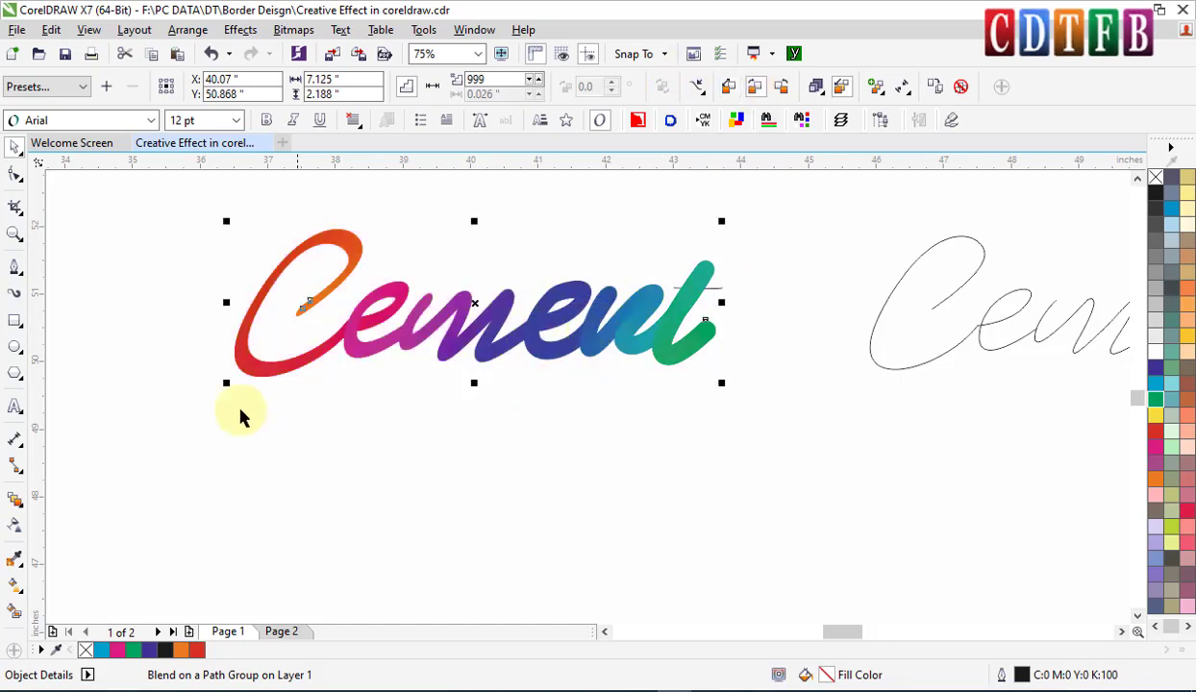
drag(177, 423, 780, 207)
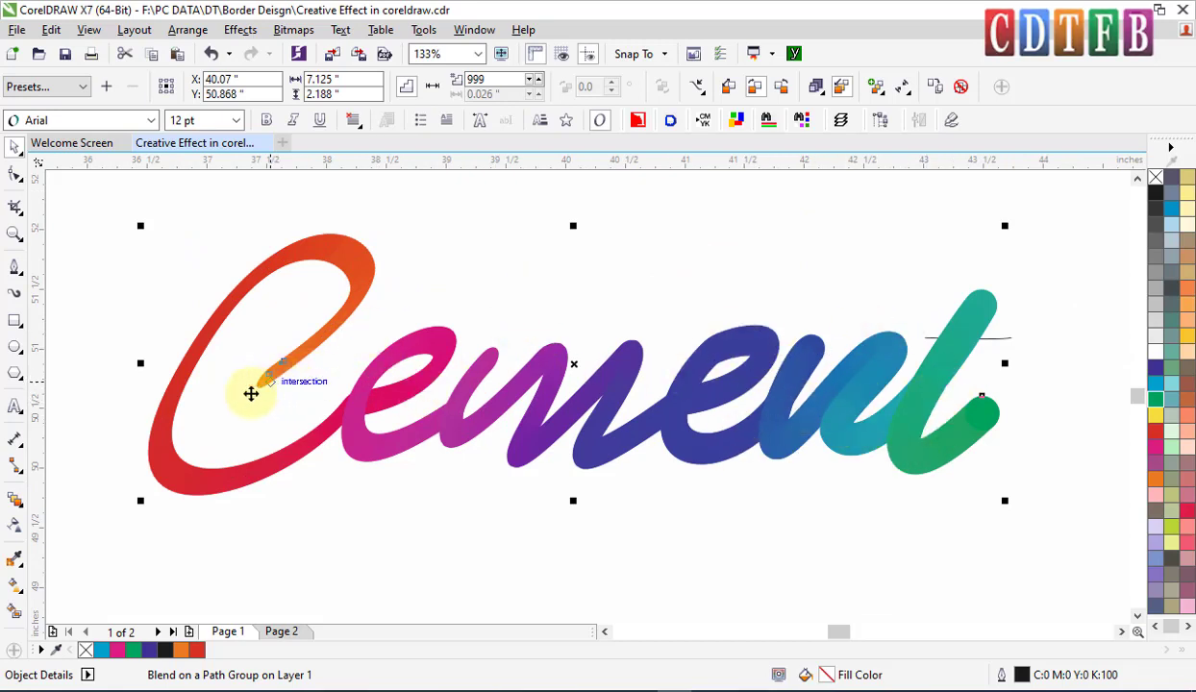
Step: Rotate the orange start ellipse at the beginning of the C to about 355.8°
click(75, 203)
click(265, 399)
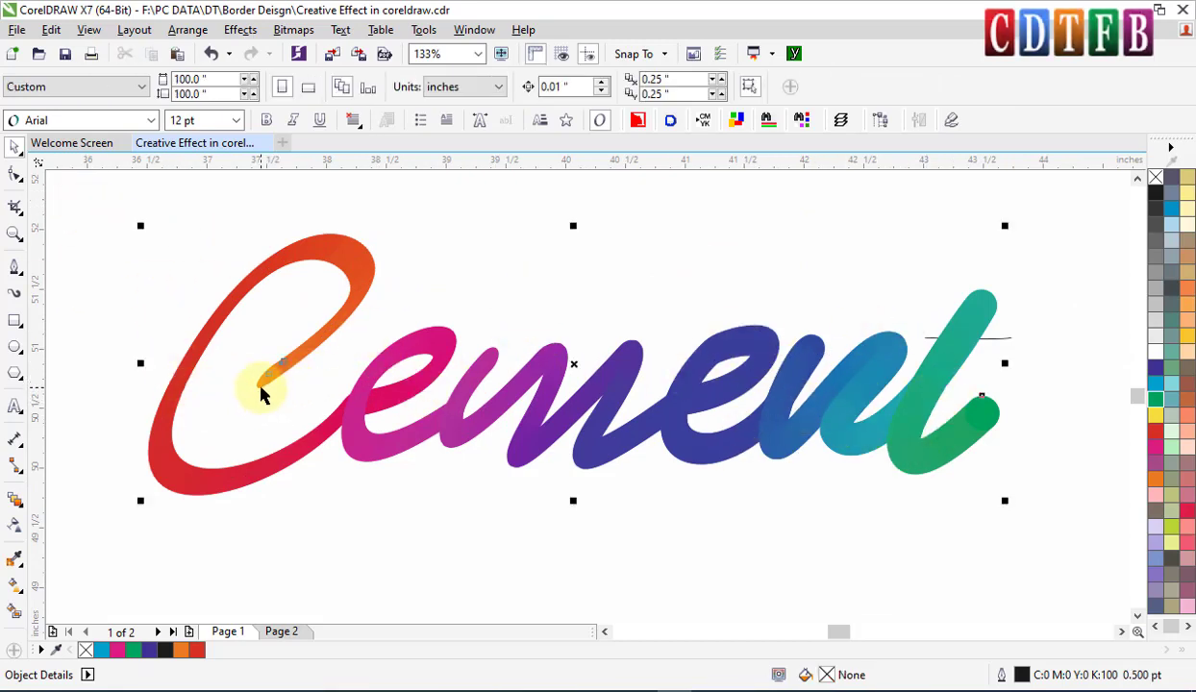
click(257, 387)
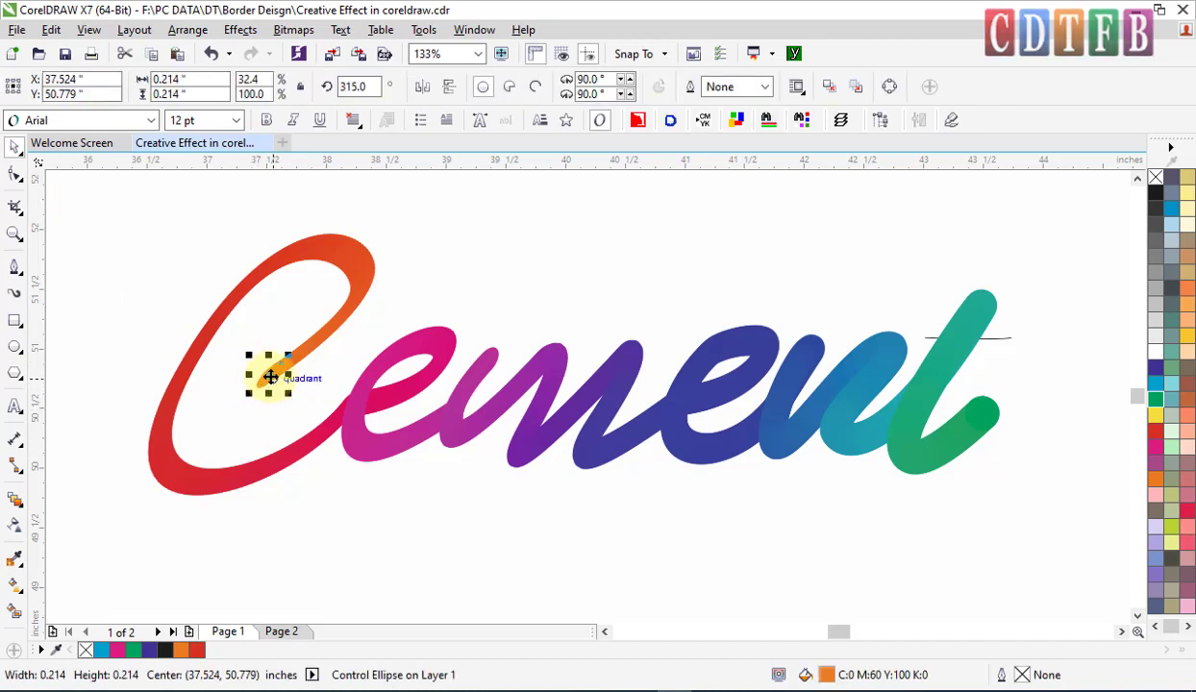
drag(291, 359, 269, 347)
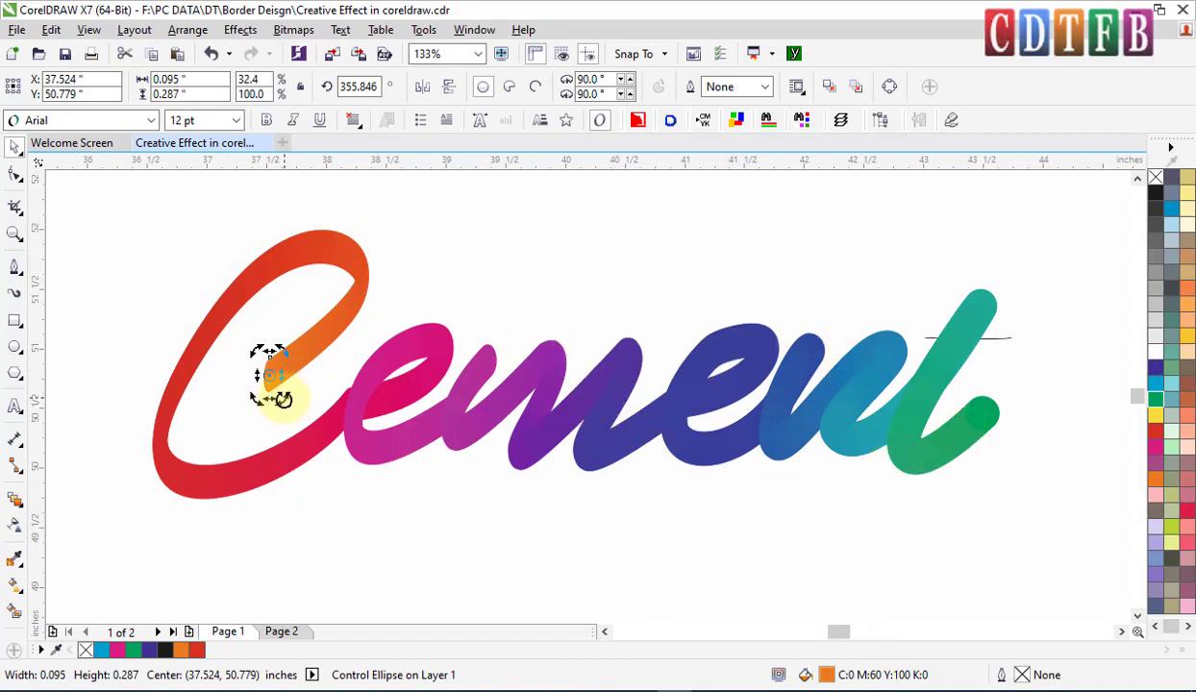
Step: Rotate the orange start ellipse at the beginning of the C to about 270.4°
drag(281, 399, 250, 380)
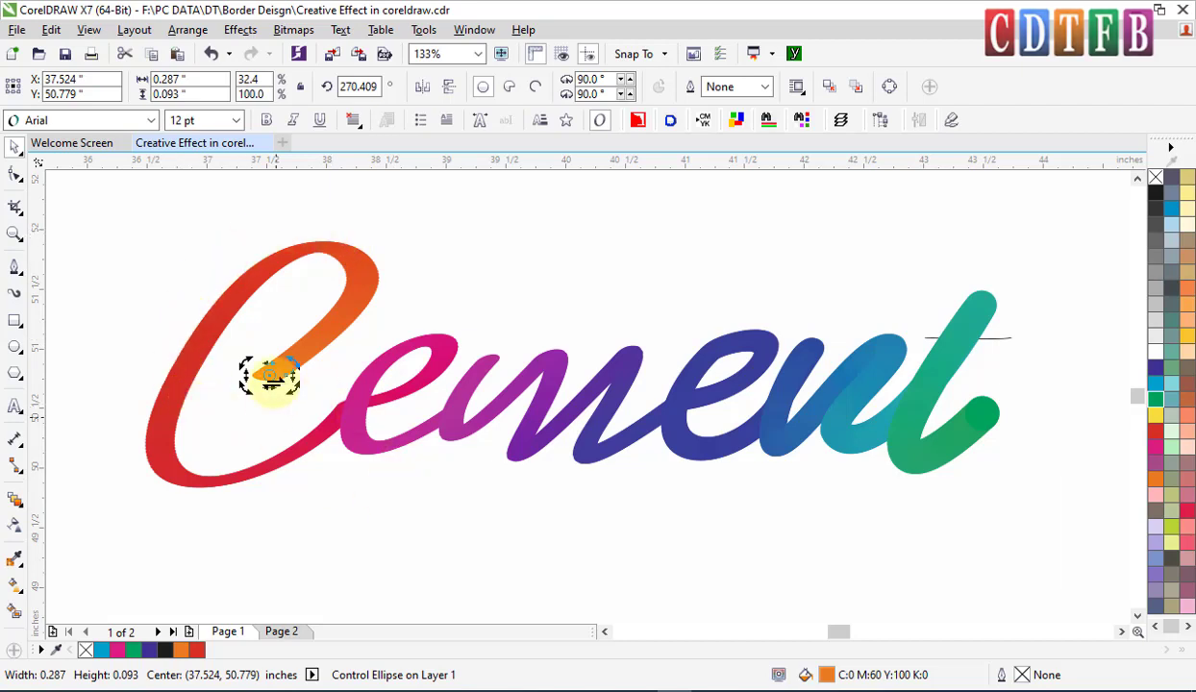
Step: Try narrowing the green end circle on the t's tail to about 0.169 inches wide, and undo the change
click(990, 415)
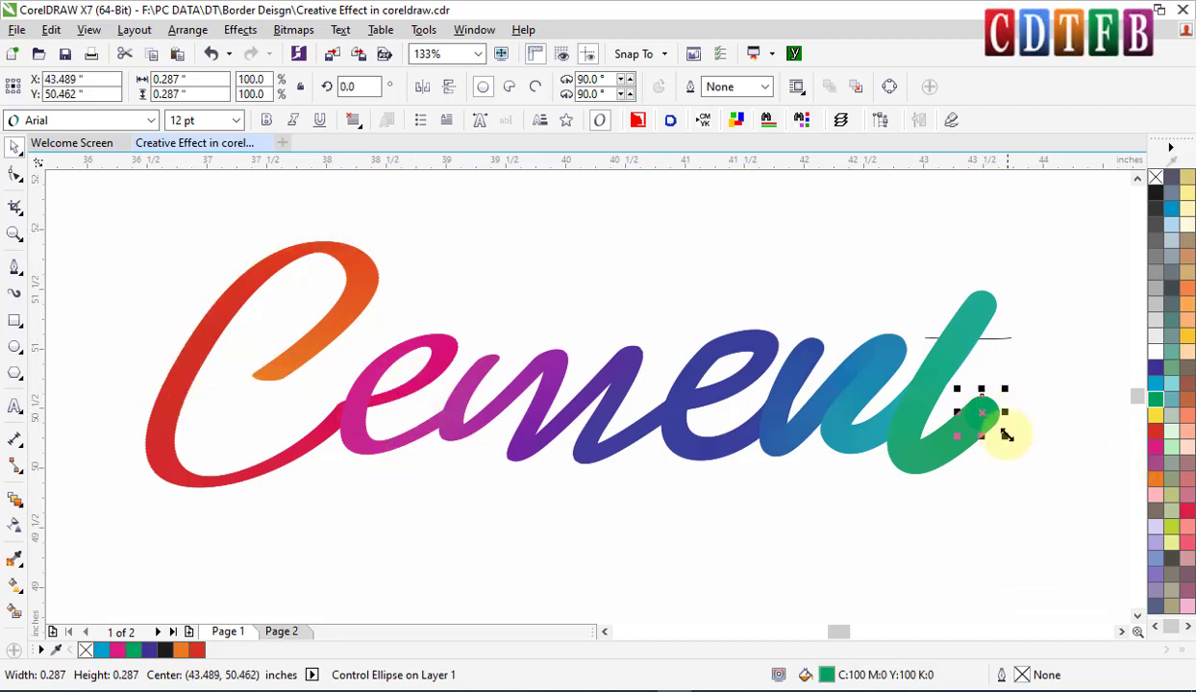
mouse_move(958, 415)
mouse_down()
mouse_move(985, 416)
mouse_move(972, 413)
mouse_up()
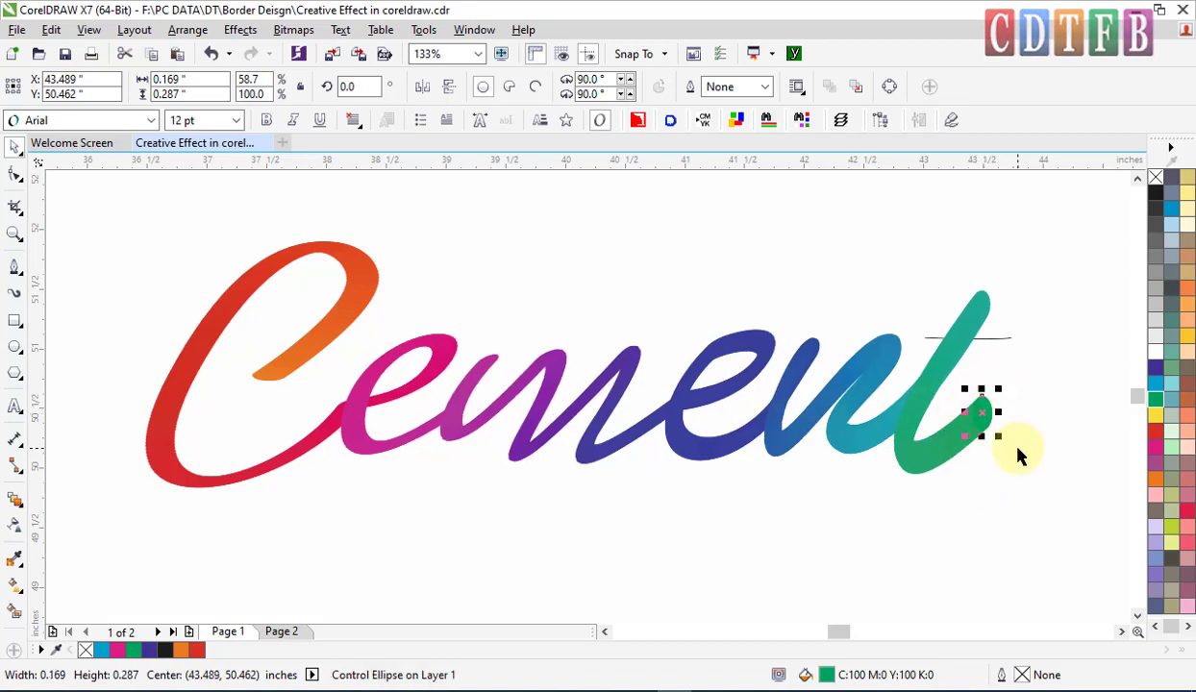
key(ctrl+z)
drag(983, 397, 981, 402)
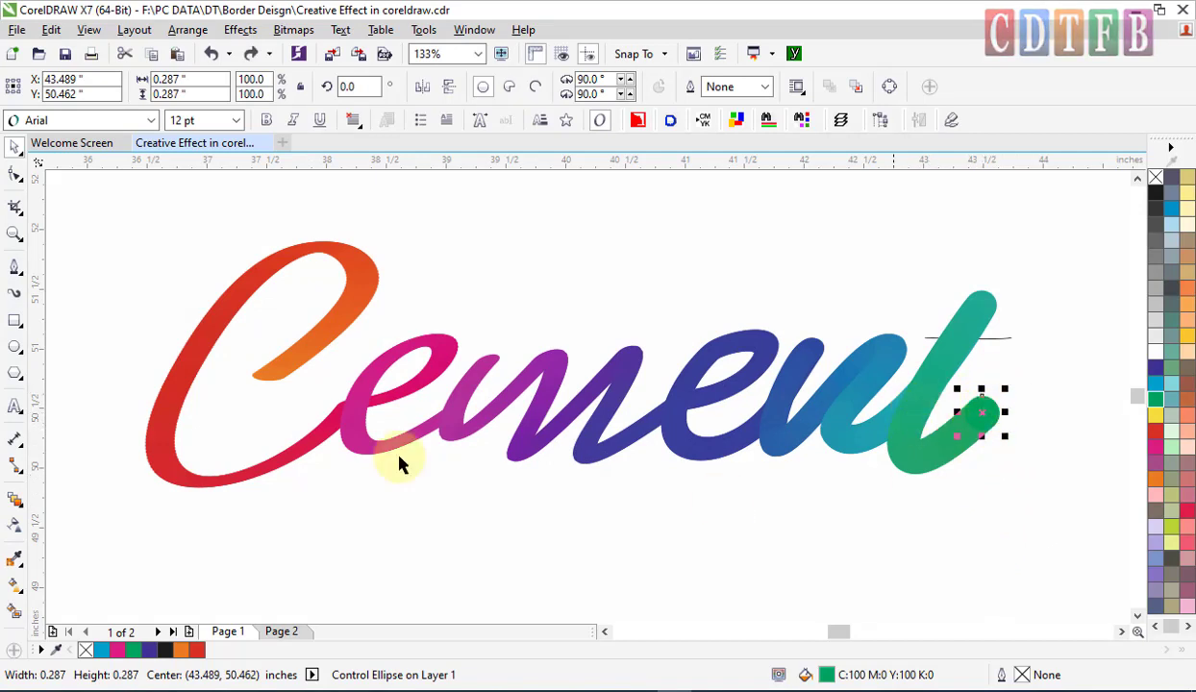
Step: Select the orange start ellipse of the second-row Cement lettering's blend
key(Escape)
scroll(442, 429, down, 3)
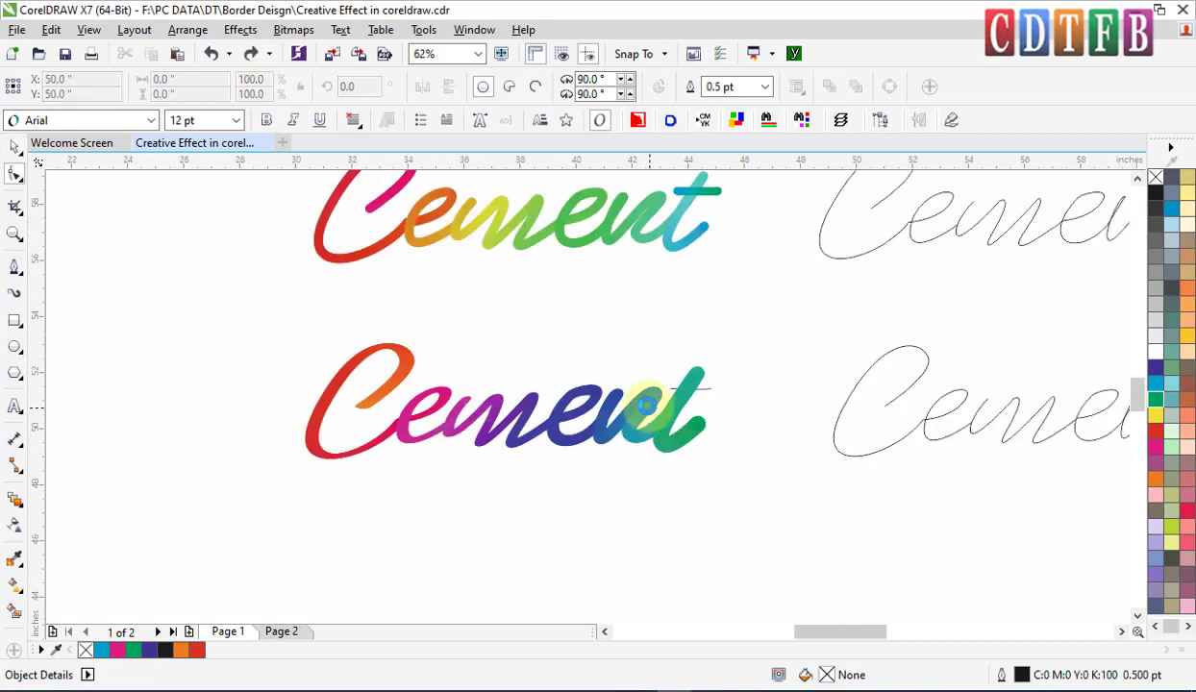
scroll(647, 405, down, 2)
drag(430, 326, 807, 548)
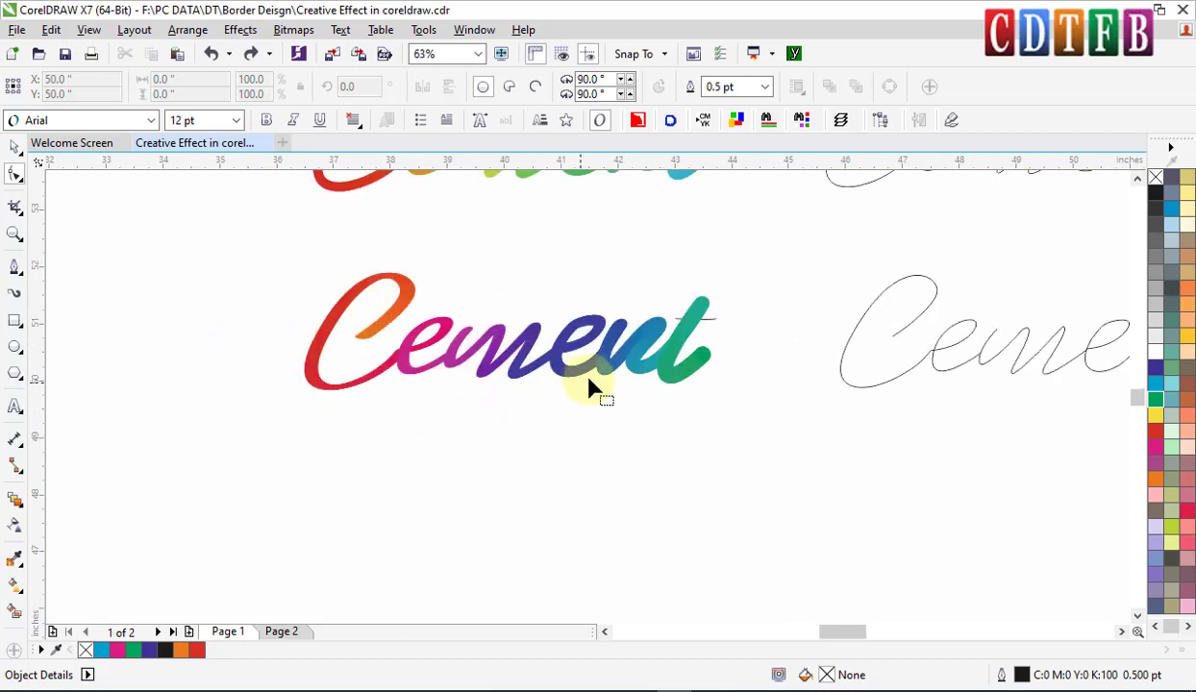
key(space)
click(364, 341)
click(362, 341)
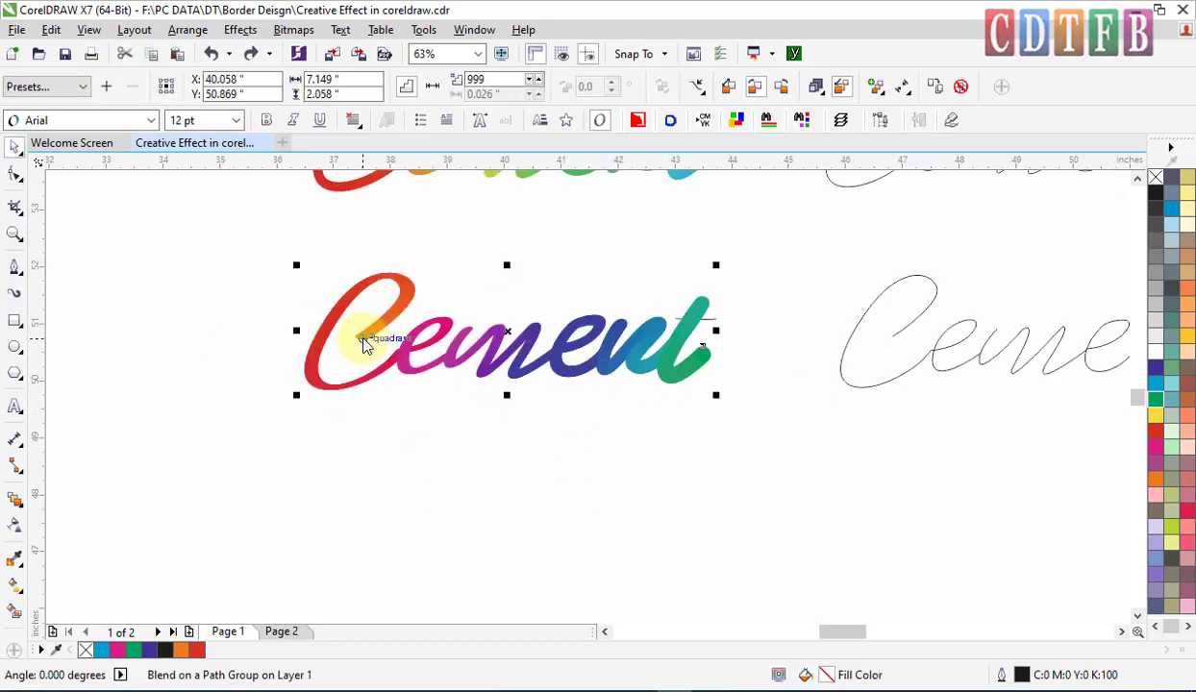
click(368, 329)
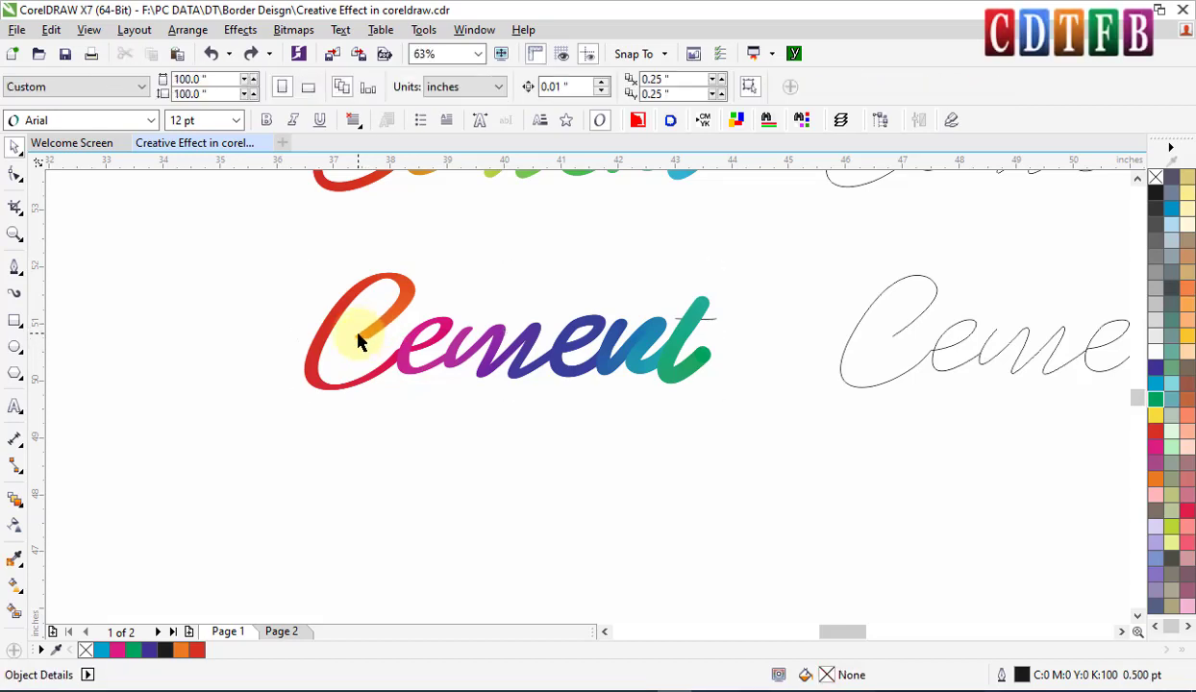
click(358, 337)
scroll(360, 336, up, 1)
scroll(356, 338, up, 2)
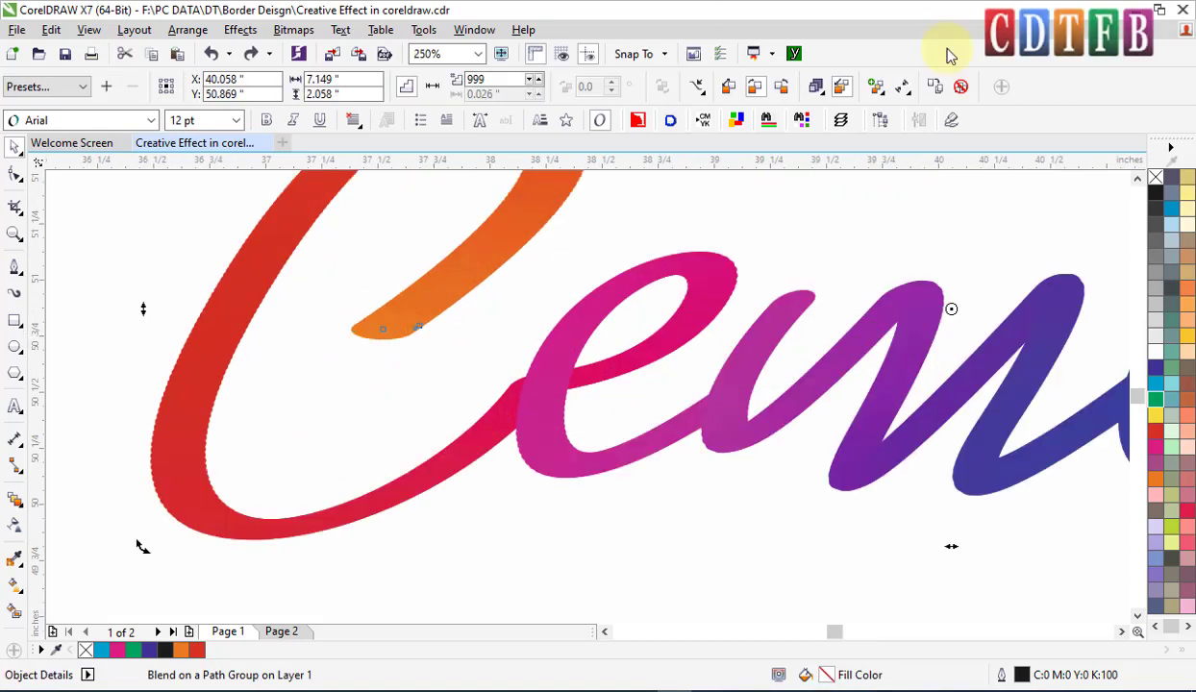
click(904, 88)
click(940, 128)
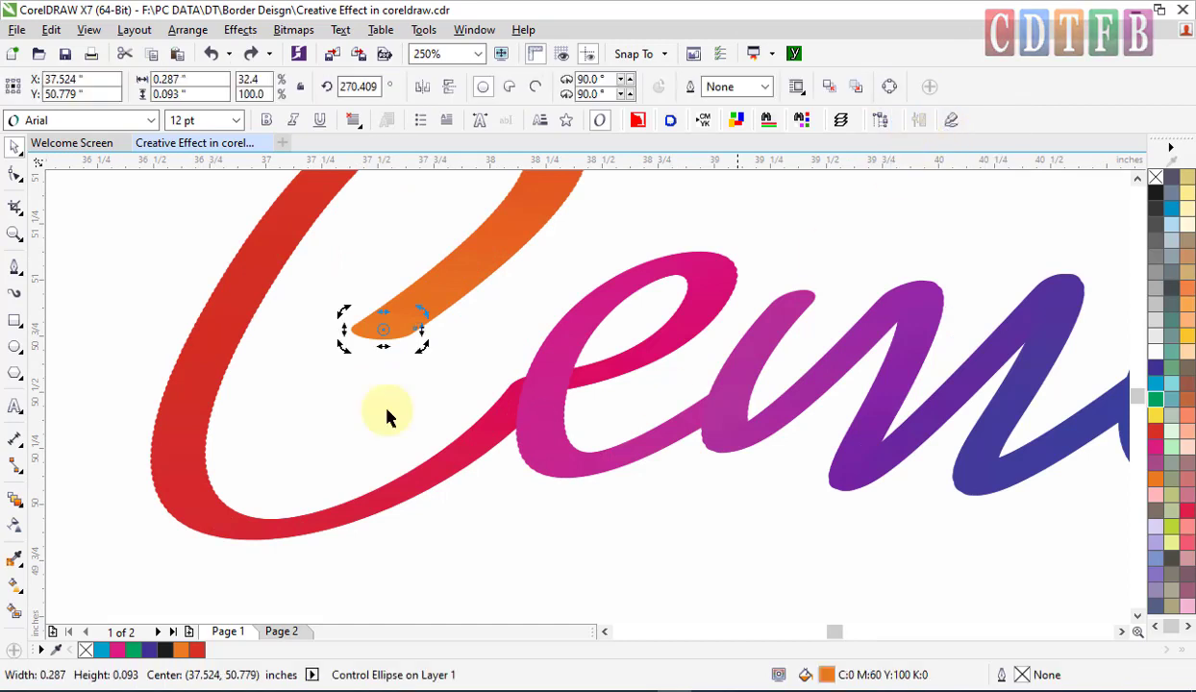
Step: Try blue, lime, red and yellow fills on the start ellipse, and settle on deep yellow (C:0 M:20 Y:100 K:0)
drag(1155, 382, 383, 330)
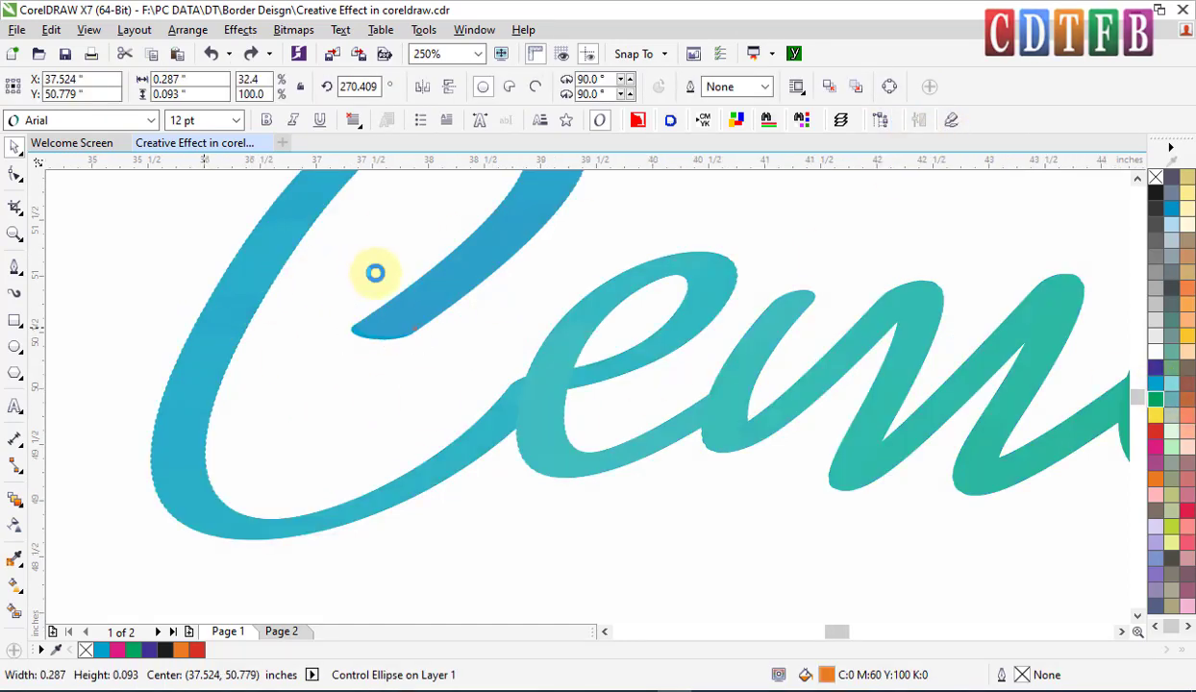
scroll(377, 277, down, 2)
drag(1179, 342, 1179, 344)
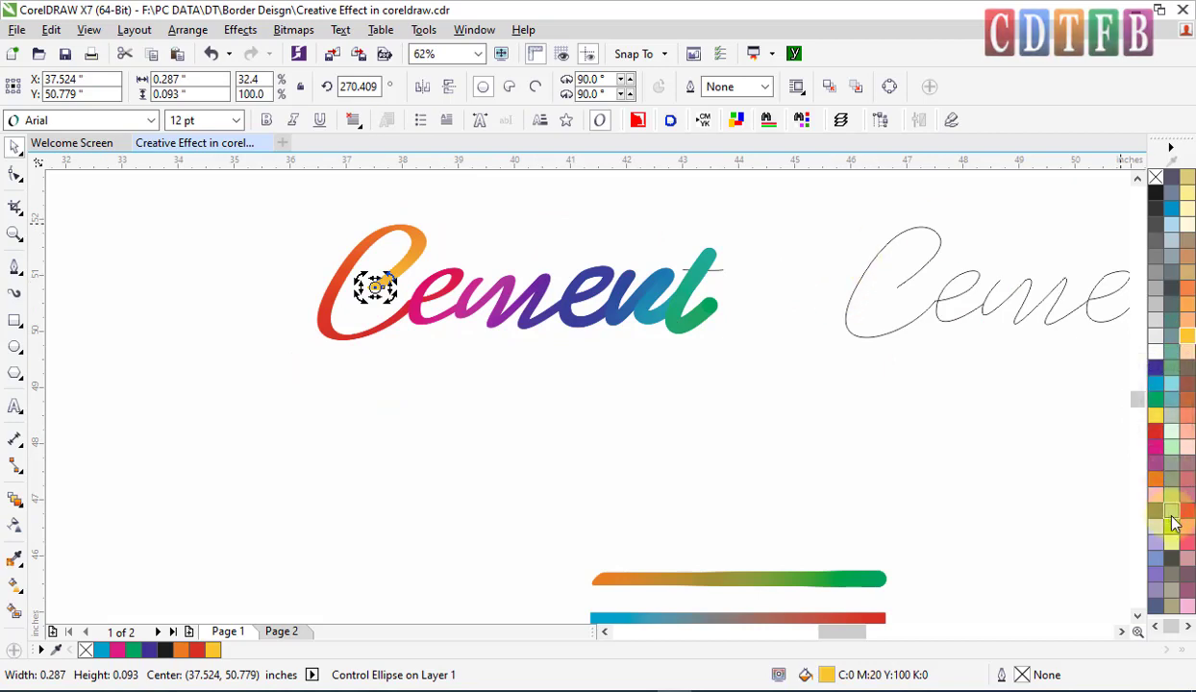
click(1173, 528)
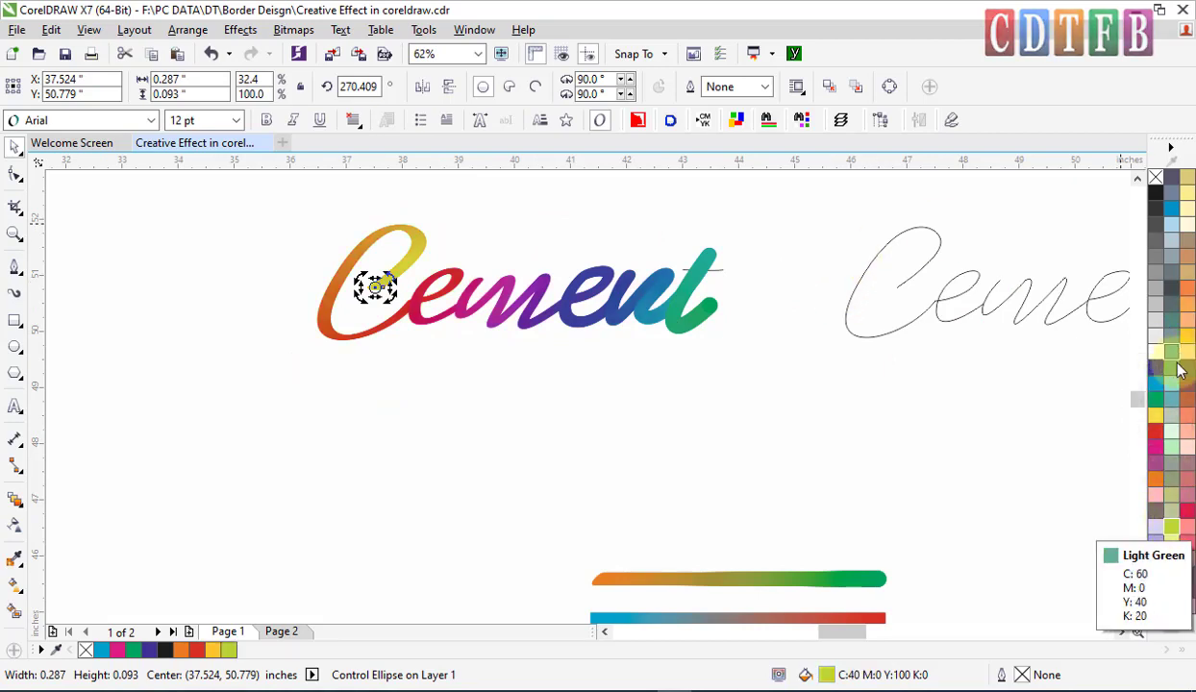
click(1158, 440)
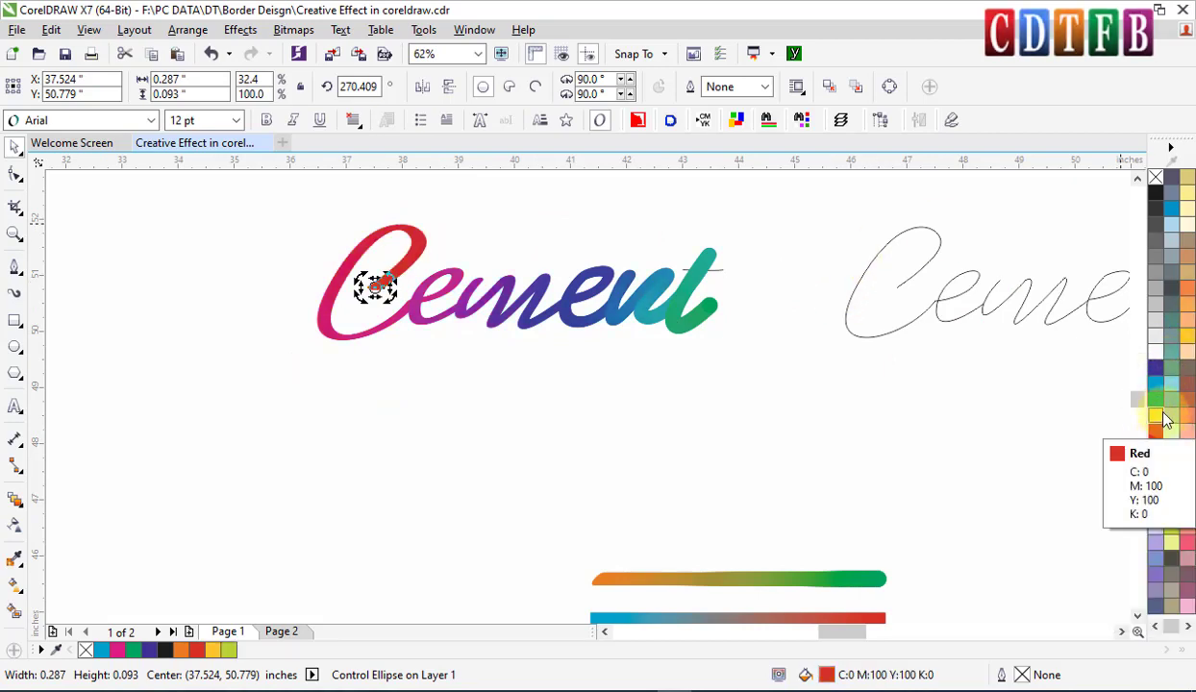
click(1155, 417)
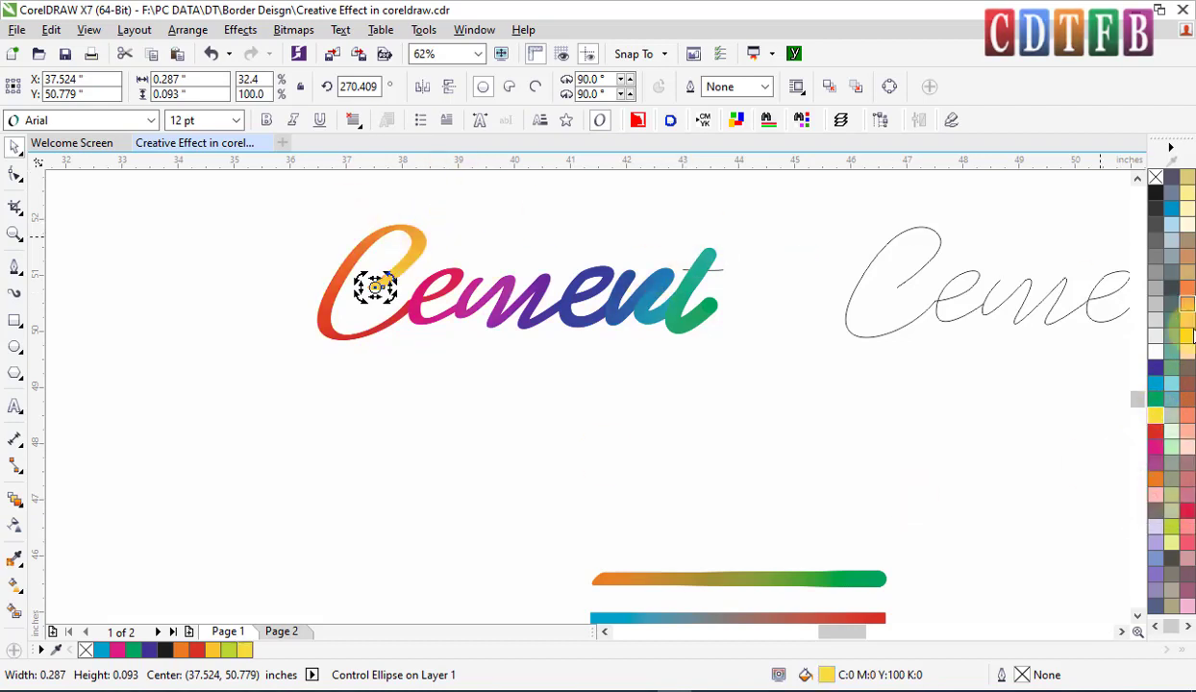
click(1189, 348)
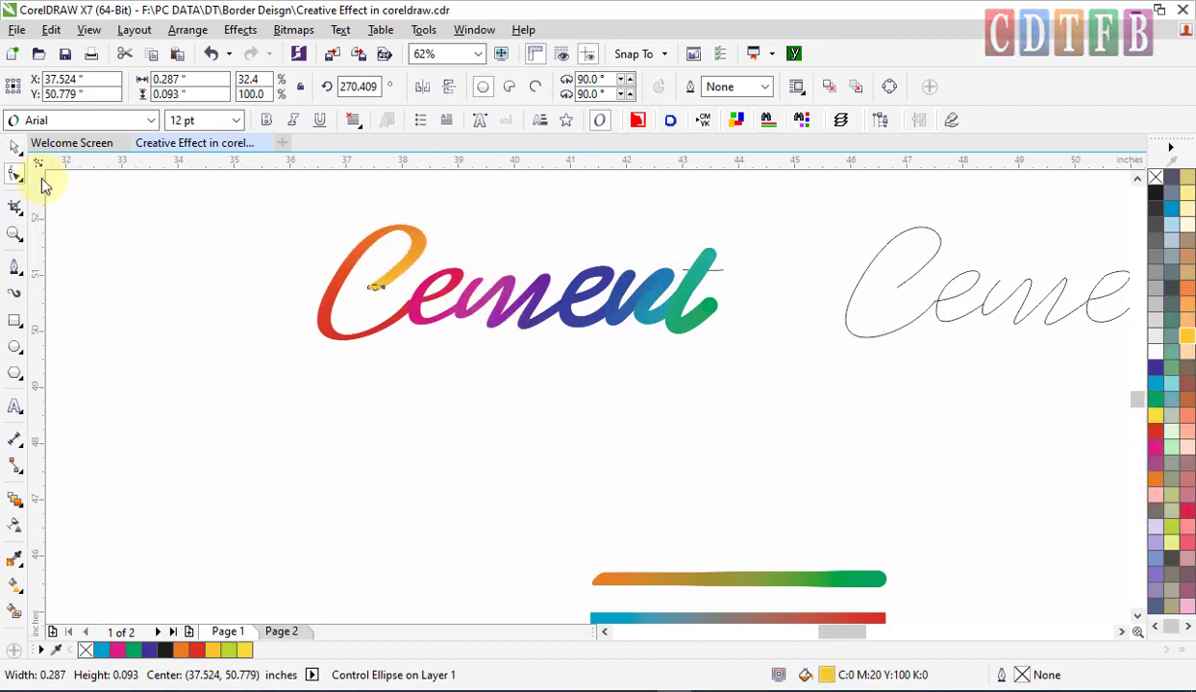
Step: Fill the blend's end circle on the t's tail with cyan (C:100 M:0 Y:0 K:0)
click(712, 305)
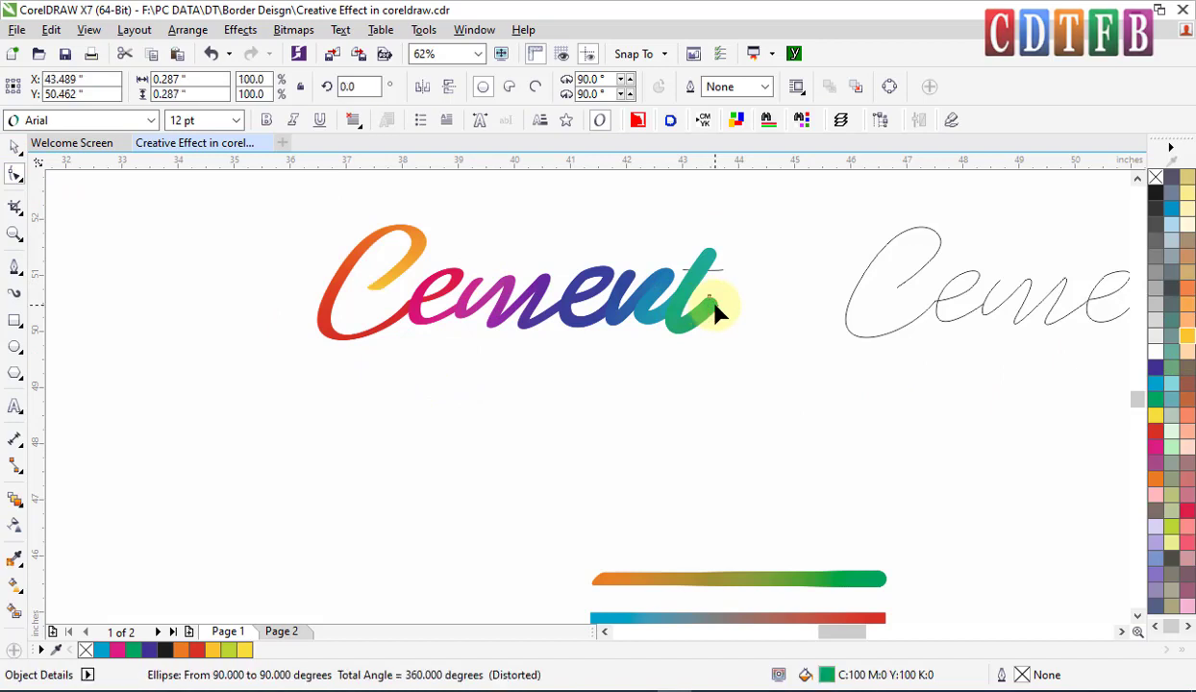
click(1157, 384)
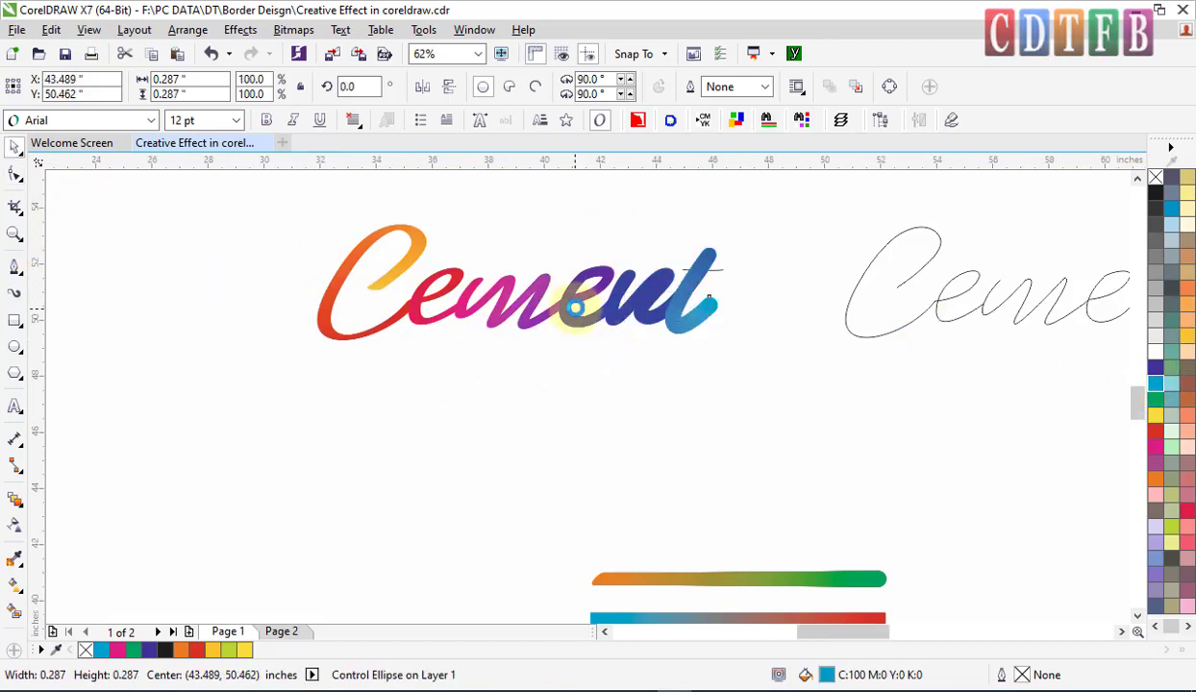
Step: Delete the spare orange-to-green blend bar below the lettering and move the two bars under it beside the outline Cement letterings
scroll(588, 306, down, 2)
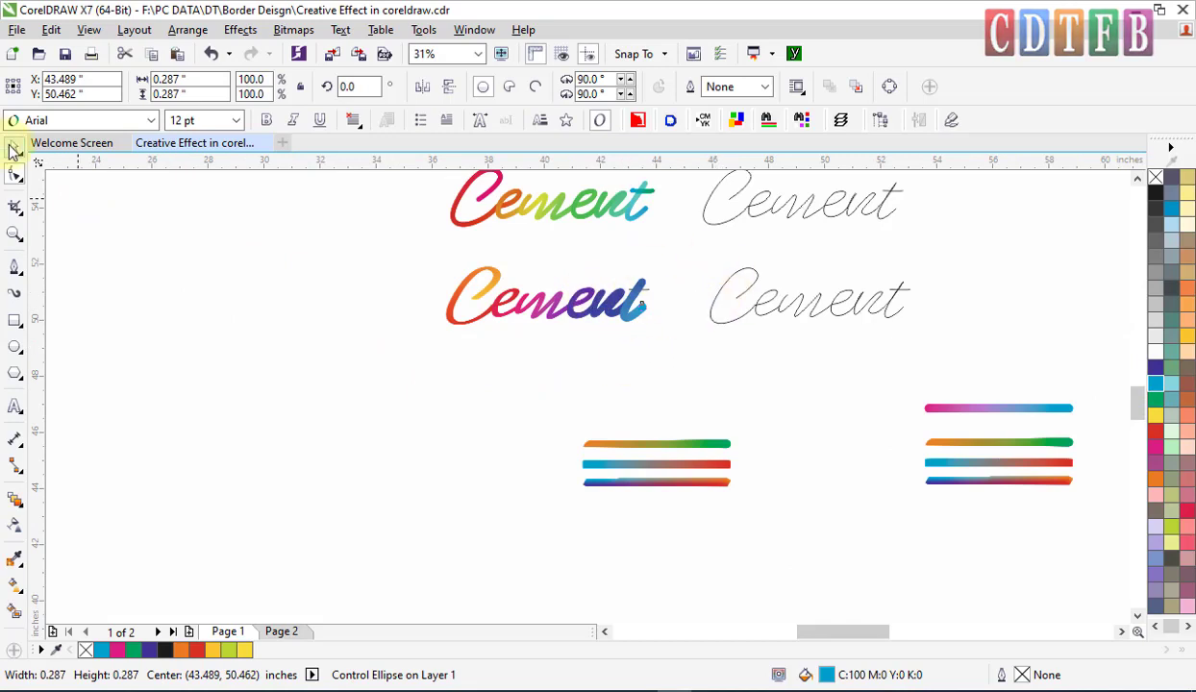
click(14, 150)
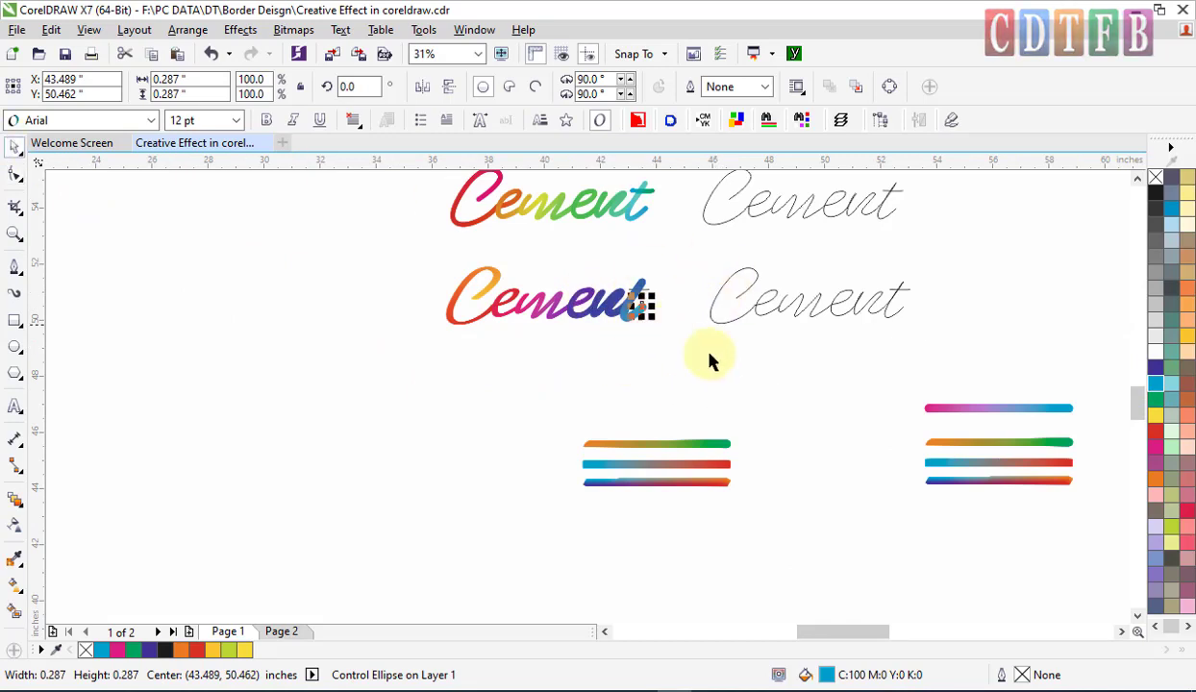
click(815, 204)
click(667, 444)
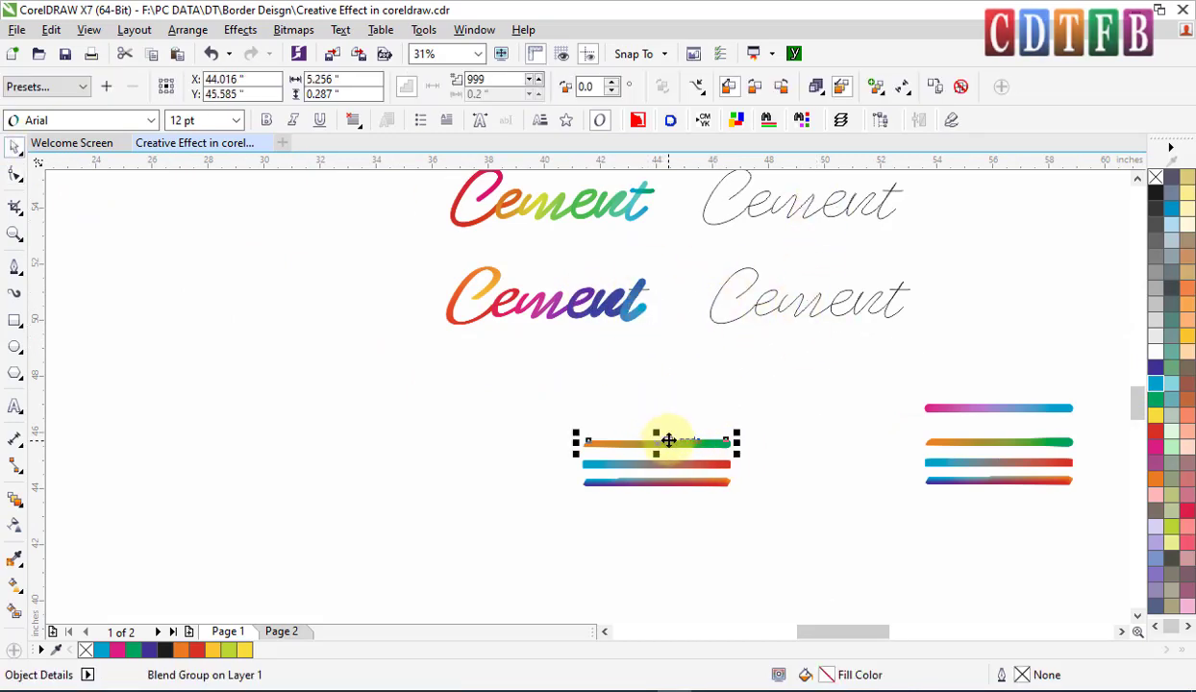
key(Delete)
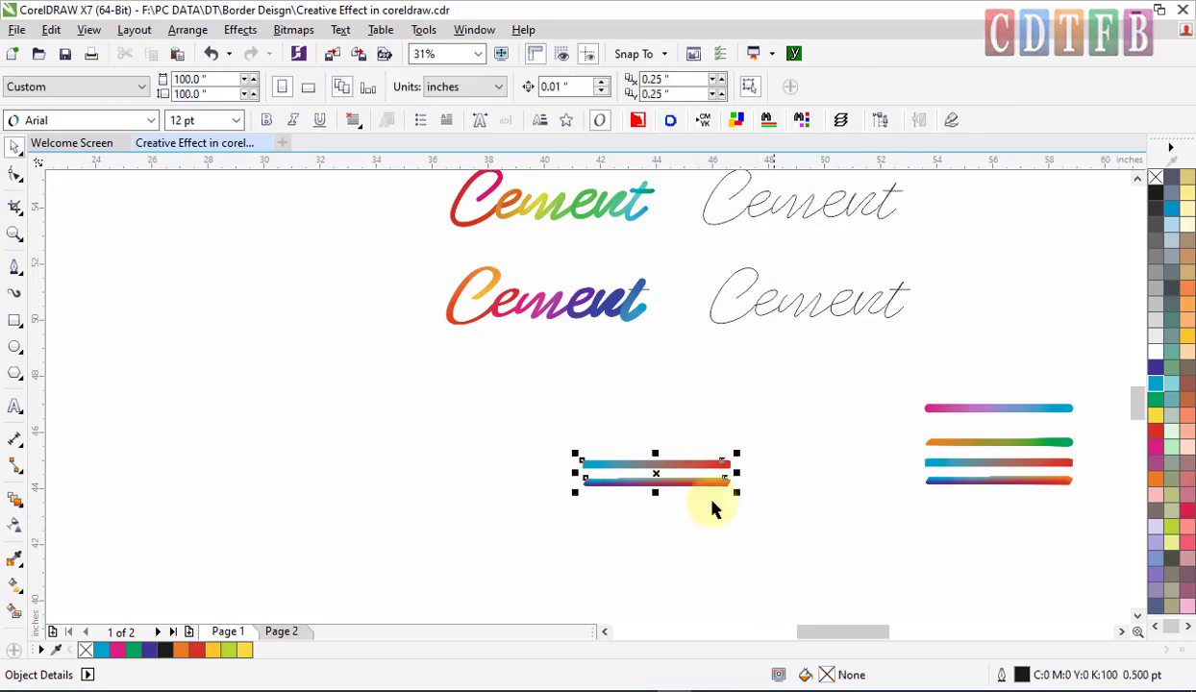
drag(641, 468, 924, 267)
Step: Try fitting the blue-to-red blend bar to the upper outline Cement curve as its path, and undo it
scroll(919, 270, up, 3)
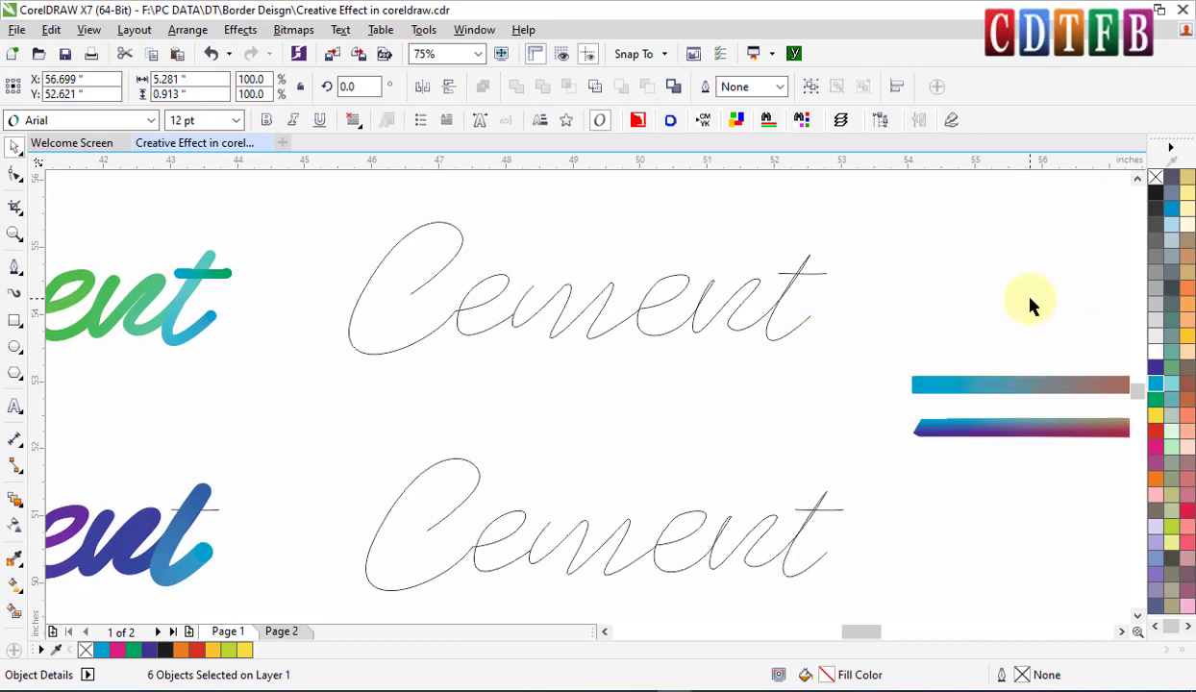
click(1018, 385)
click(693, 88)
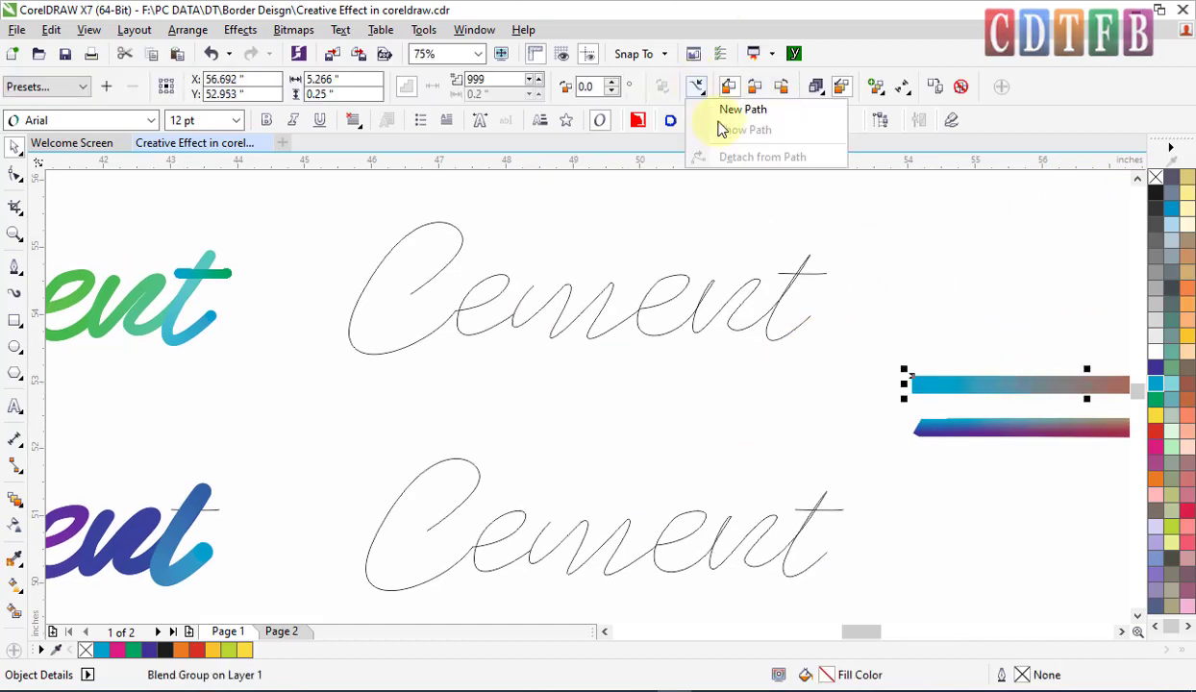
click(724, 109)
click(463, 234)
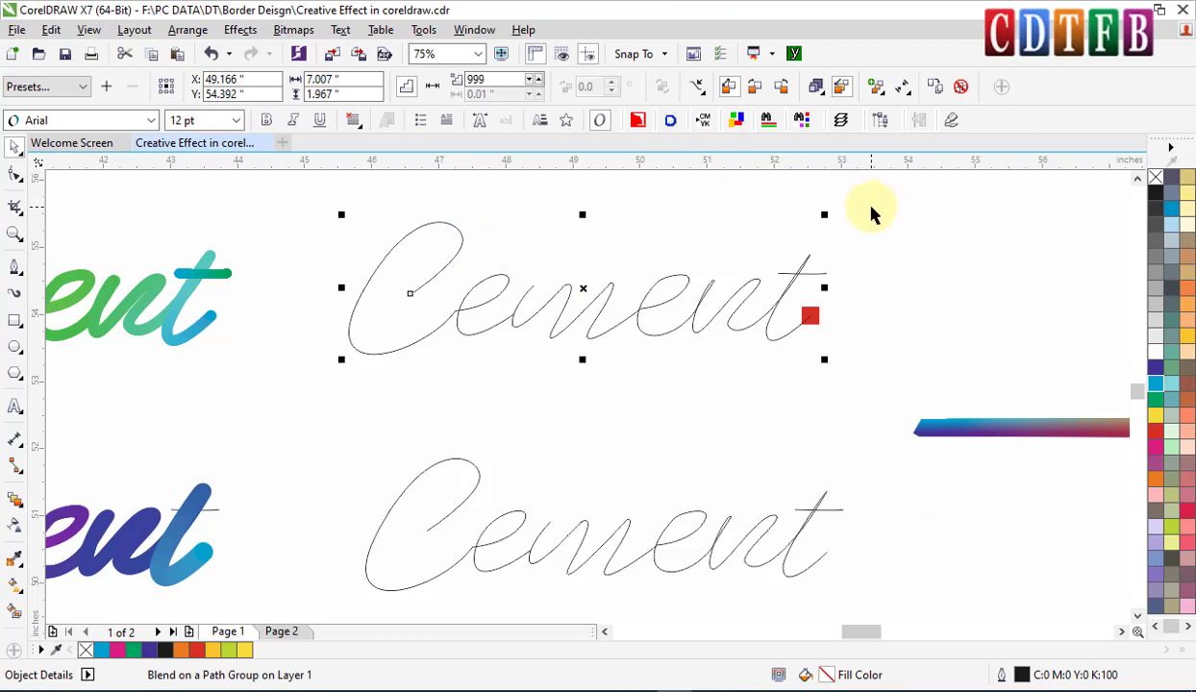
click(893, 229)
click(810, 318)
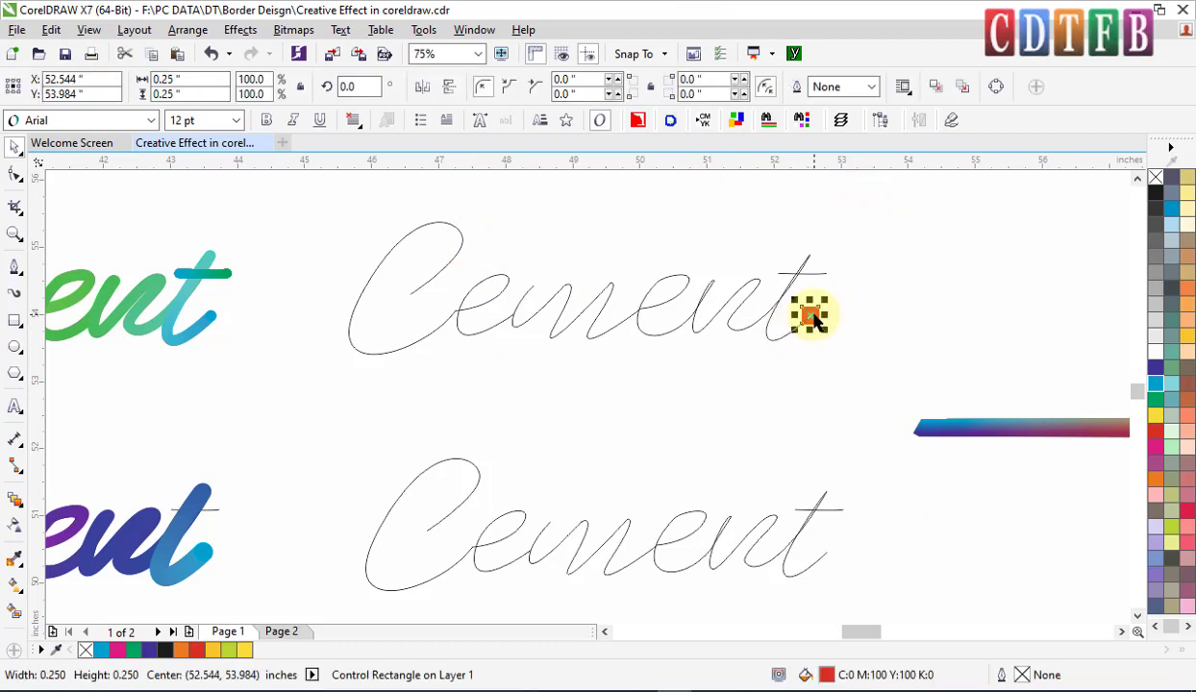
click(760, 276)
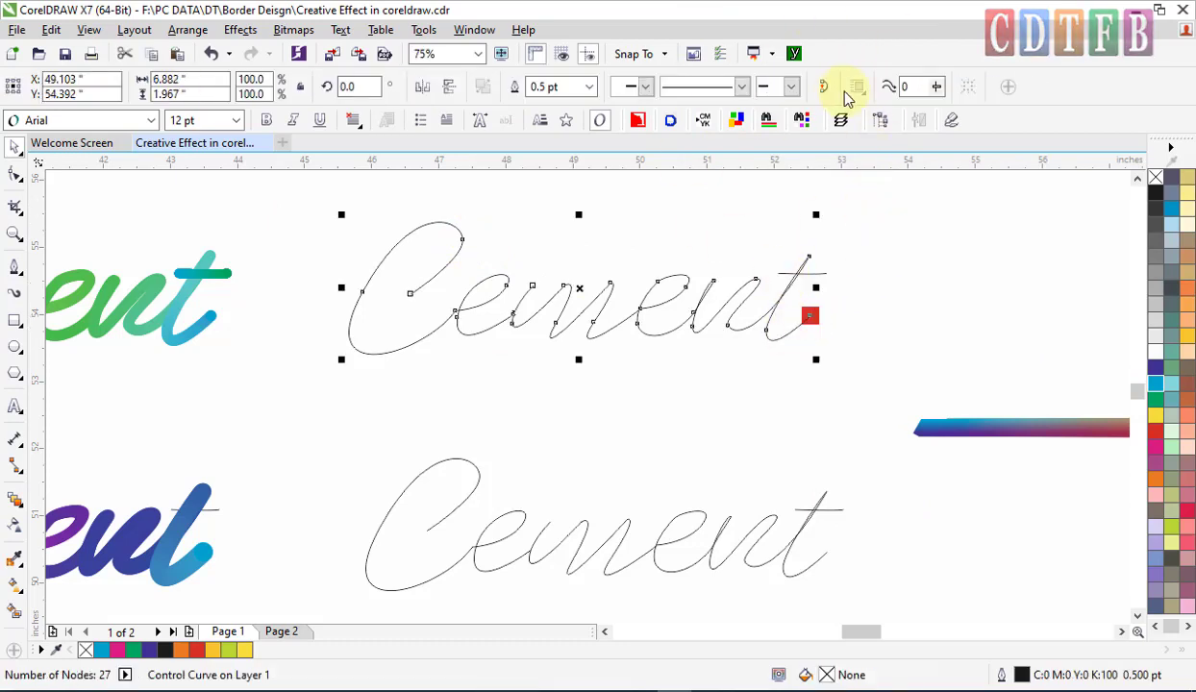
drag(818, 331, 835, 345)
click(780, 306)
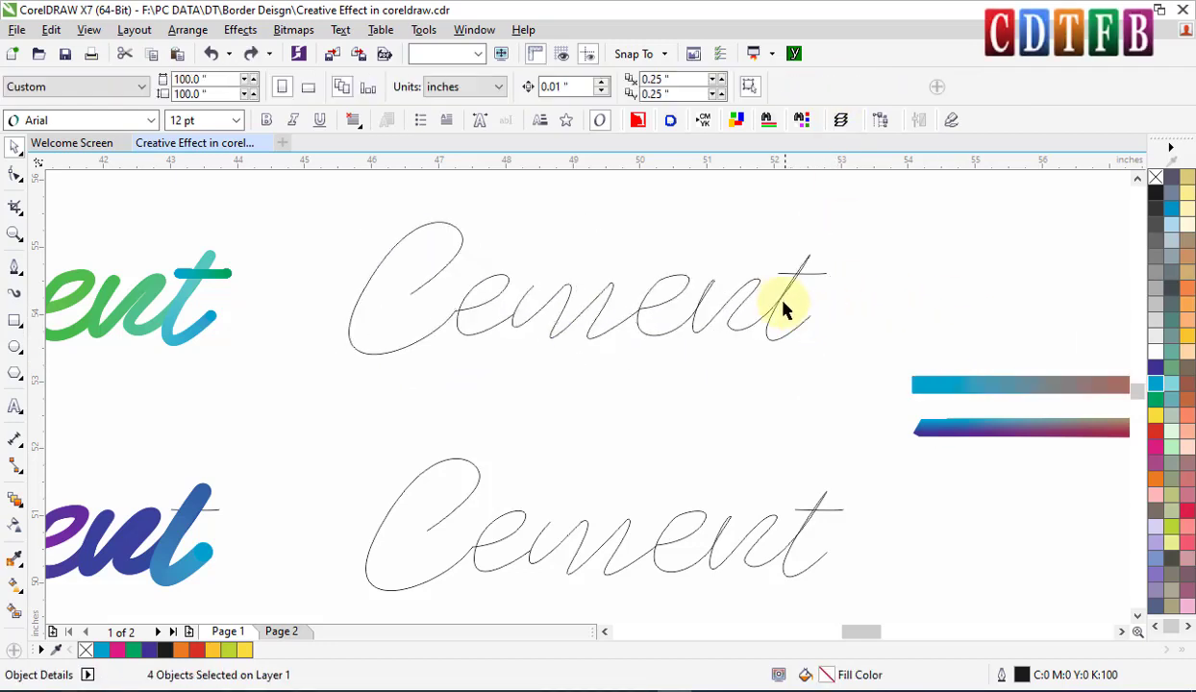
drag(801, 307, 808, 303)
key(Escape)
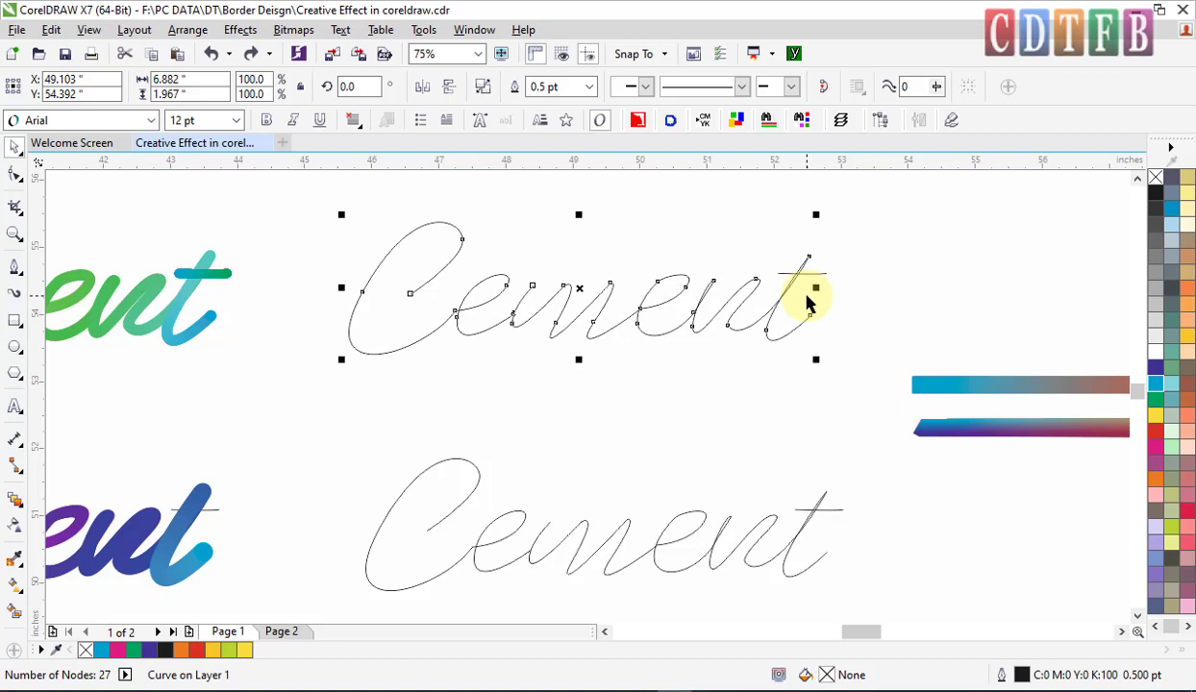
Step: Bring the blue-to-red blend bar beneath the upper outline Cement lettering and fit it to that curve as its path
drag(886, 195, 306, 388)
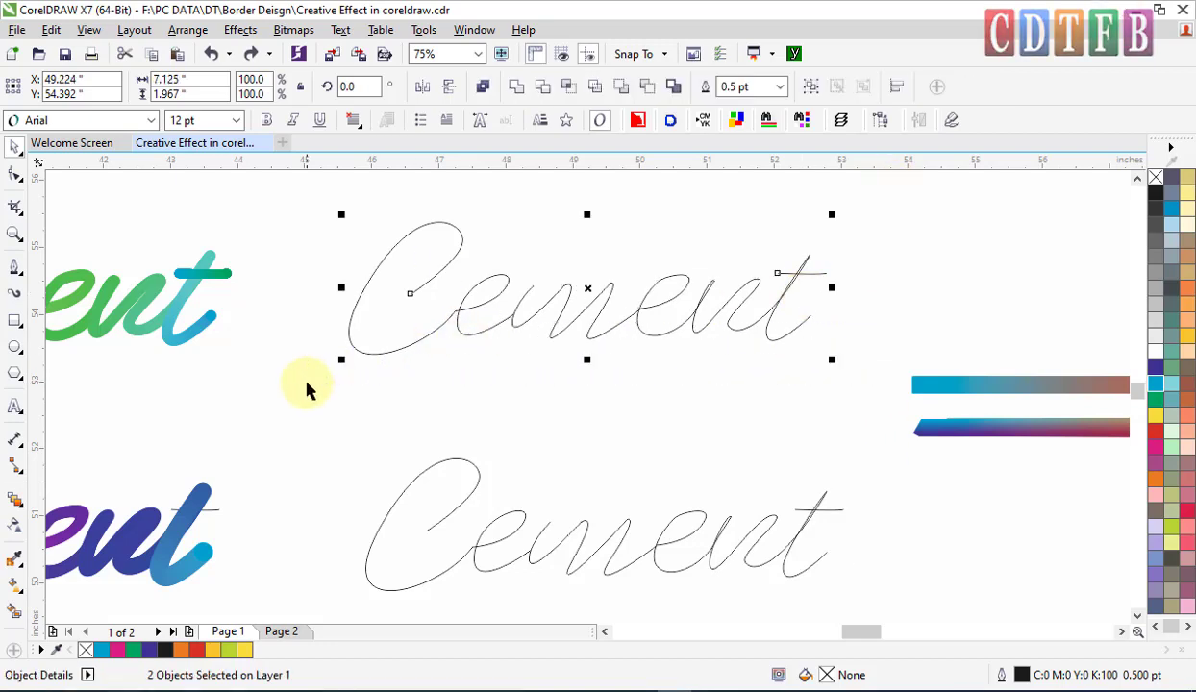
click(1033, 396)
drag(1034, 395, 579, 416)
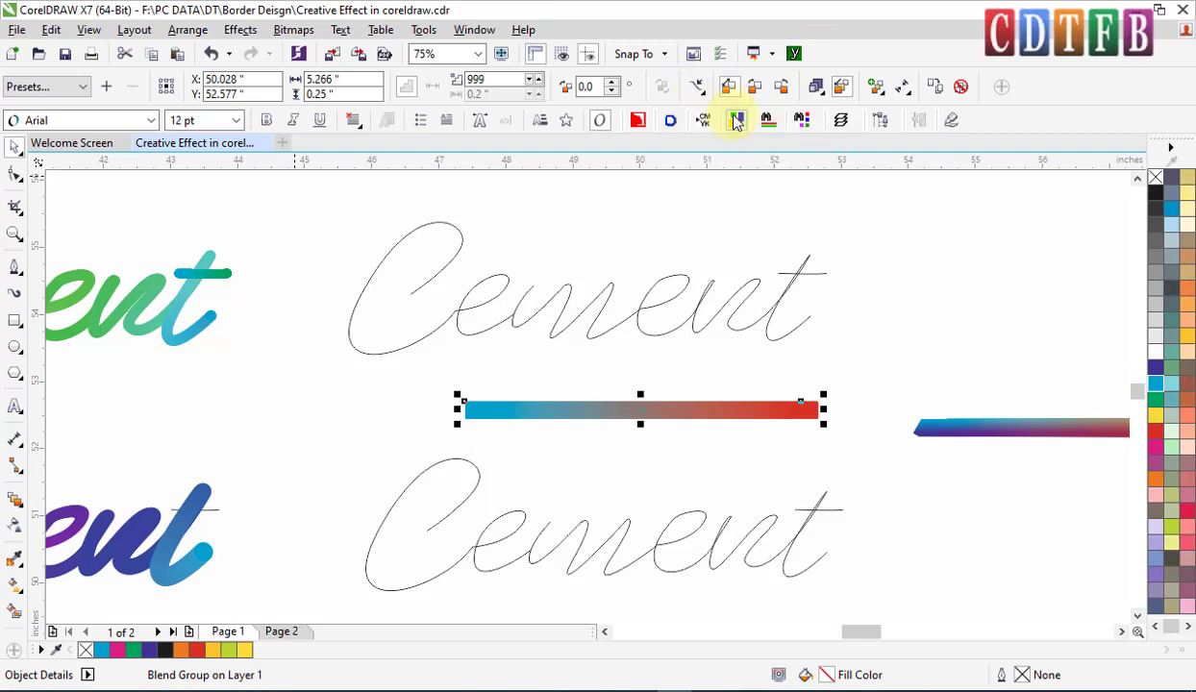
click(675, 85)
click(700, 101)
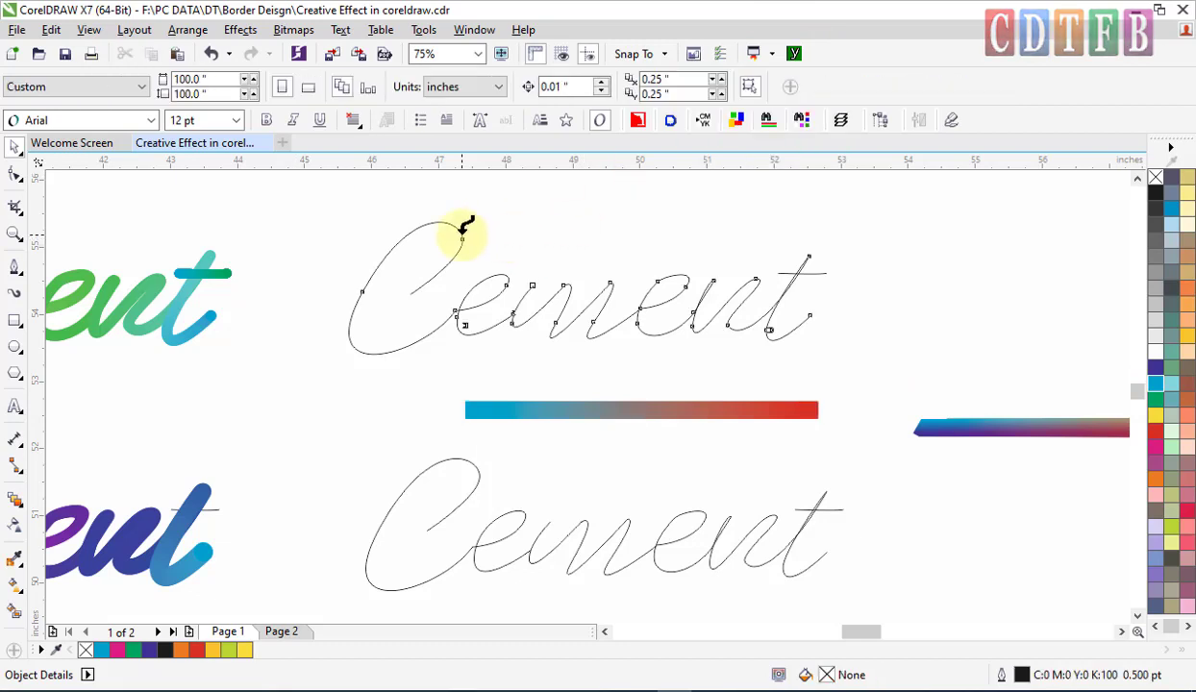
click(462, 233)
Step: Show the blend's blue start square and move it to the beginning of the C
click(904, 89)
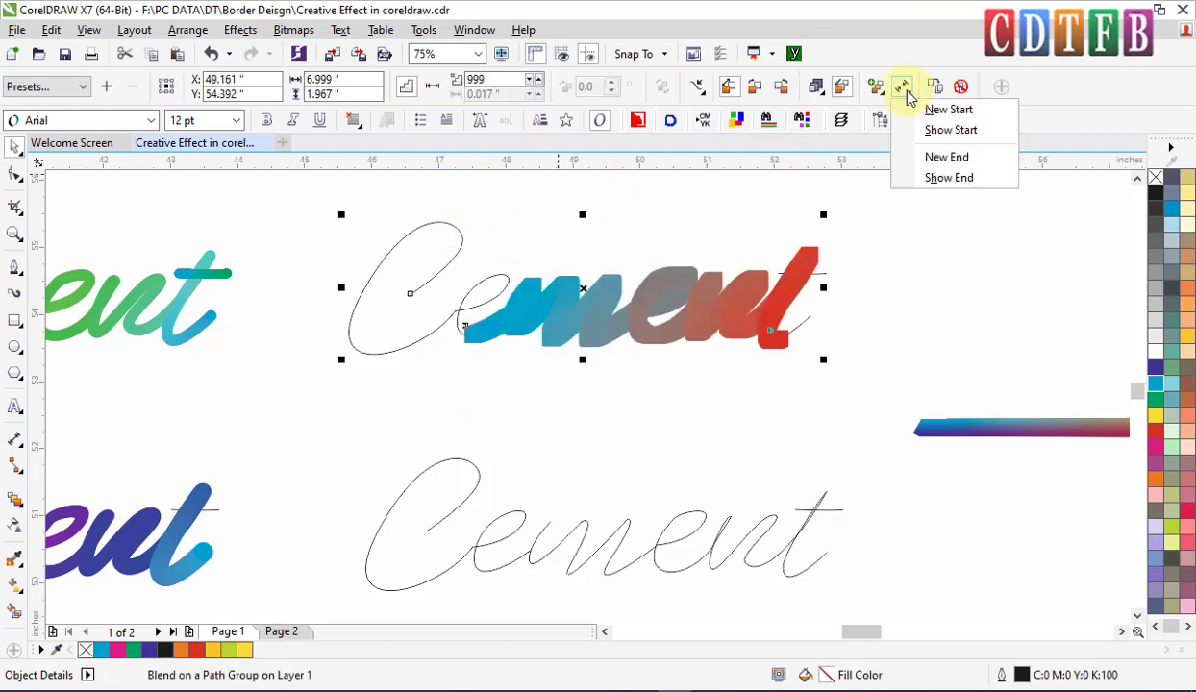
click(949, 132)
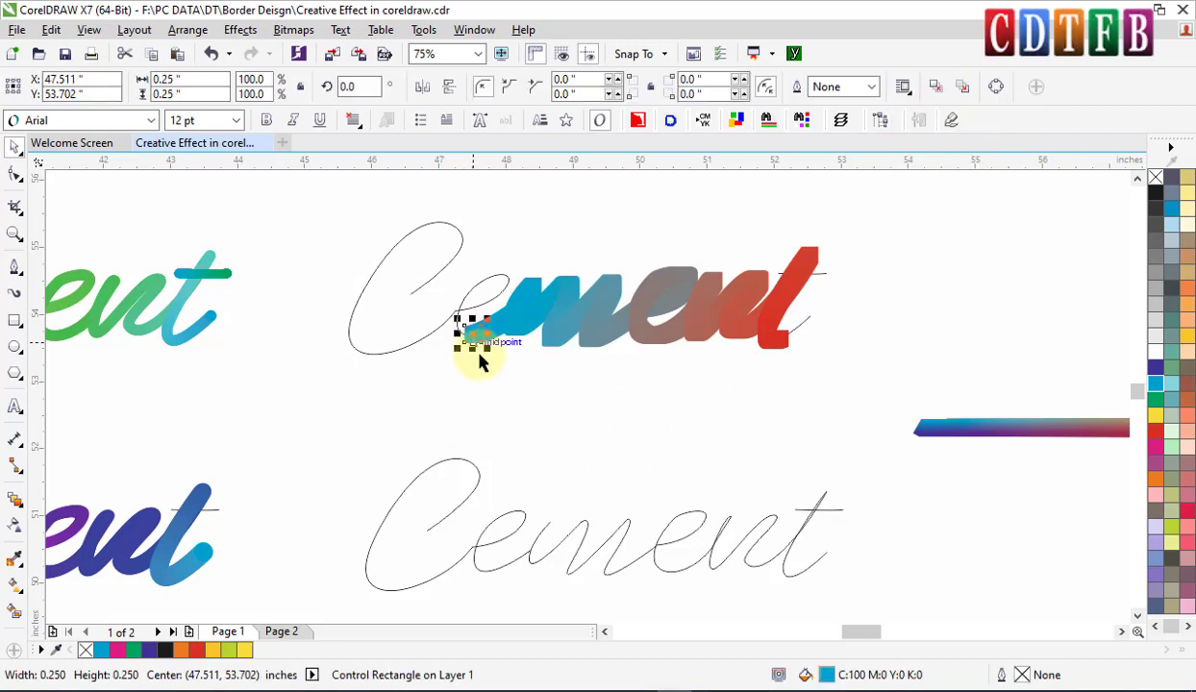
drag(473, 333, 398, 293)
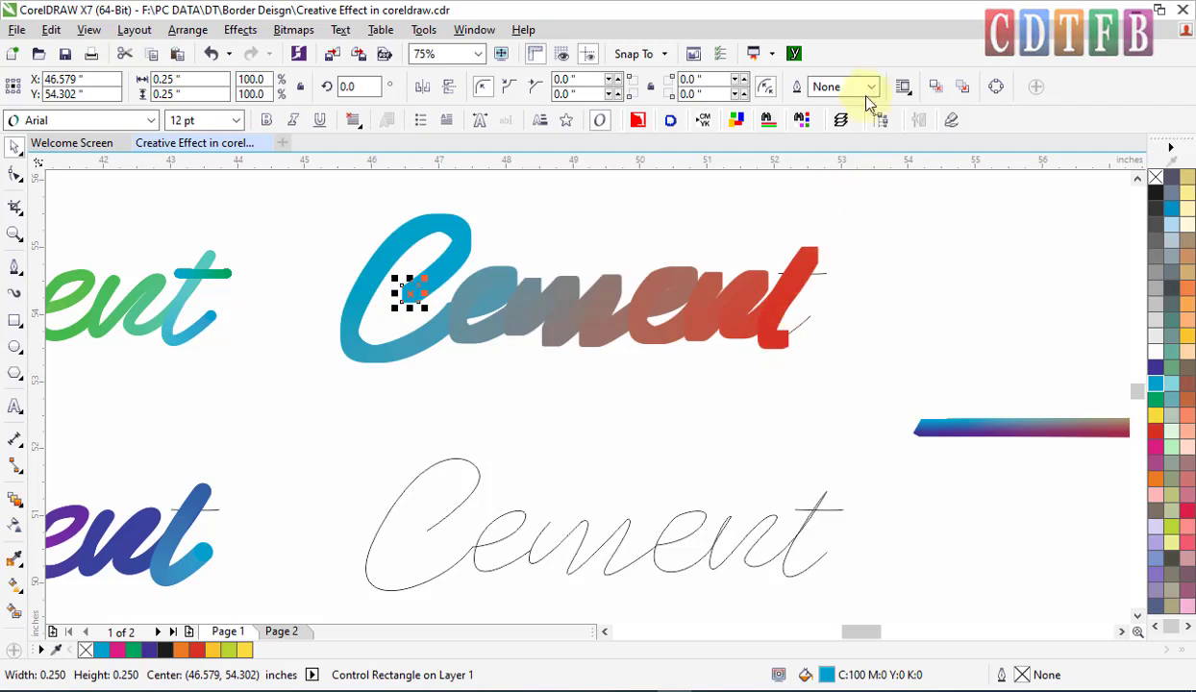
Step: Show the red end square of the upper lettering's blend and move it to the tip of the t
click(658, 323)
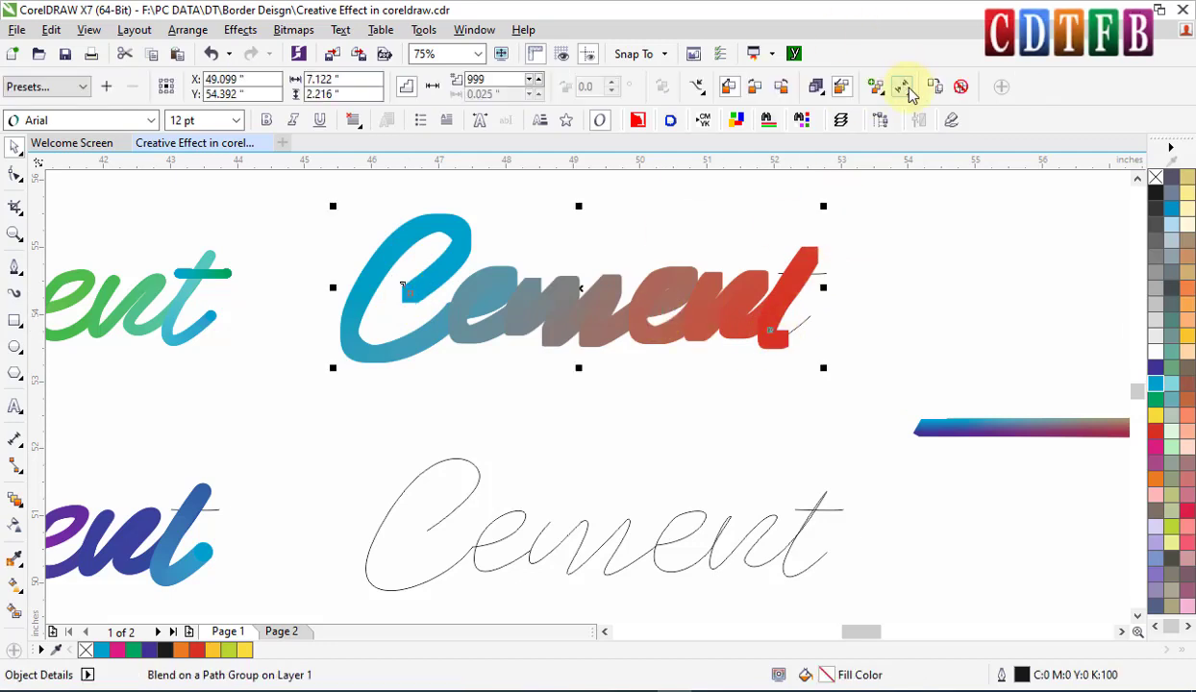
click(906, 89)
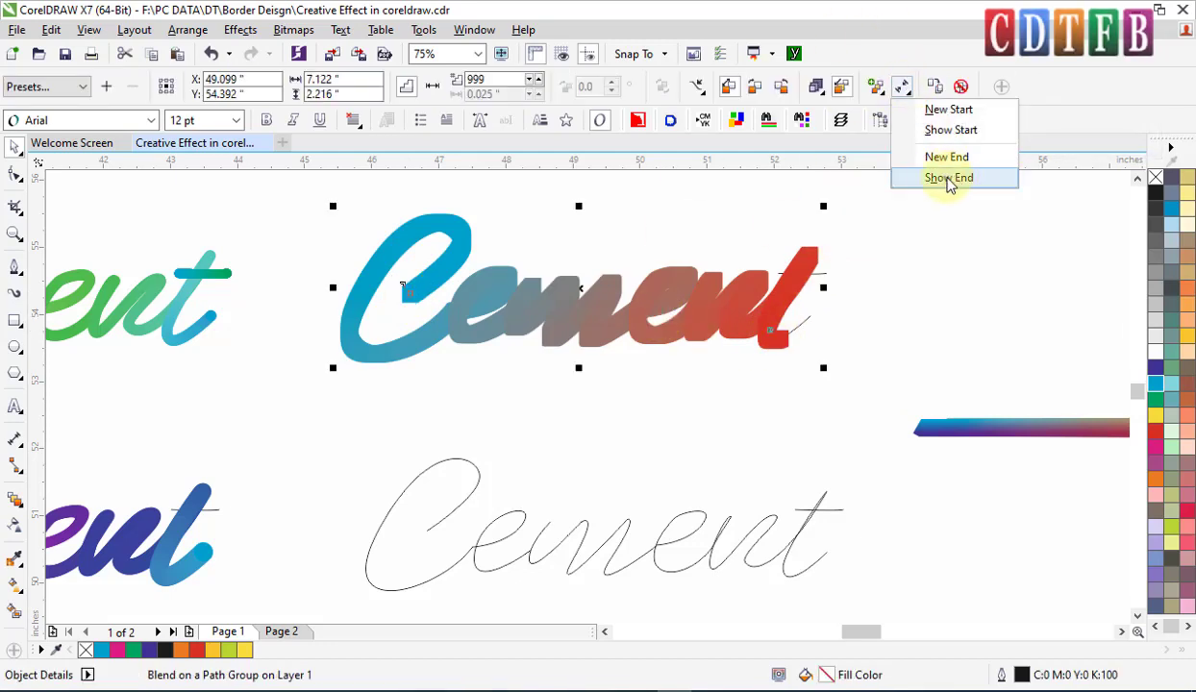
click(948, 178)
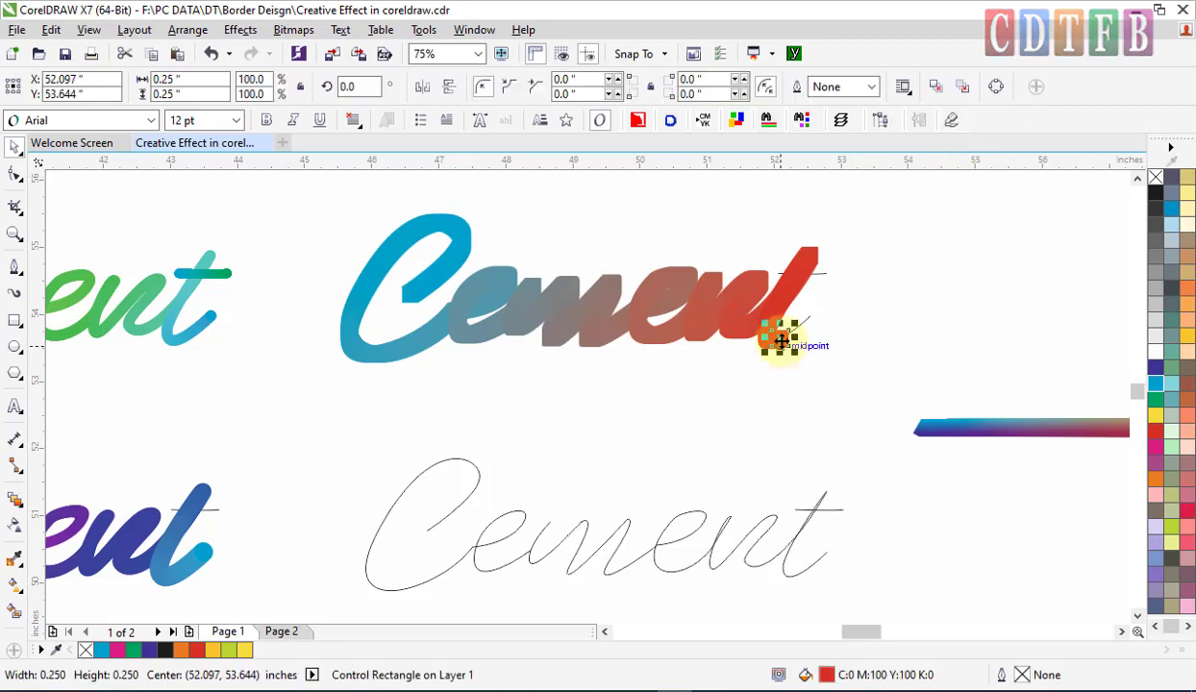
drag(822, 313, 784, 296)
key(z)
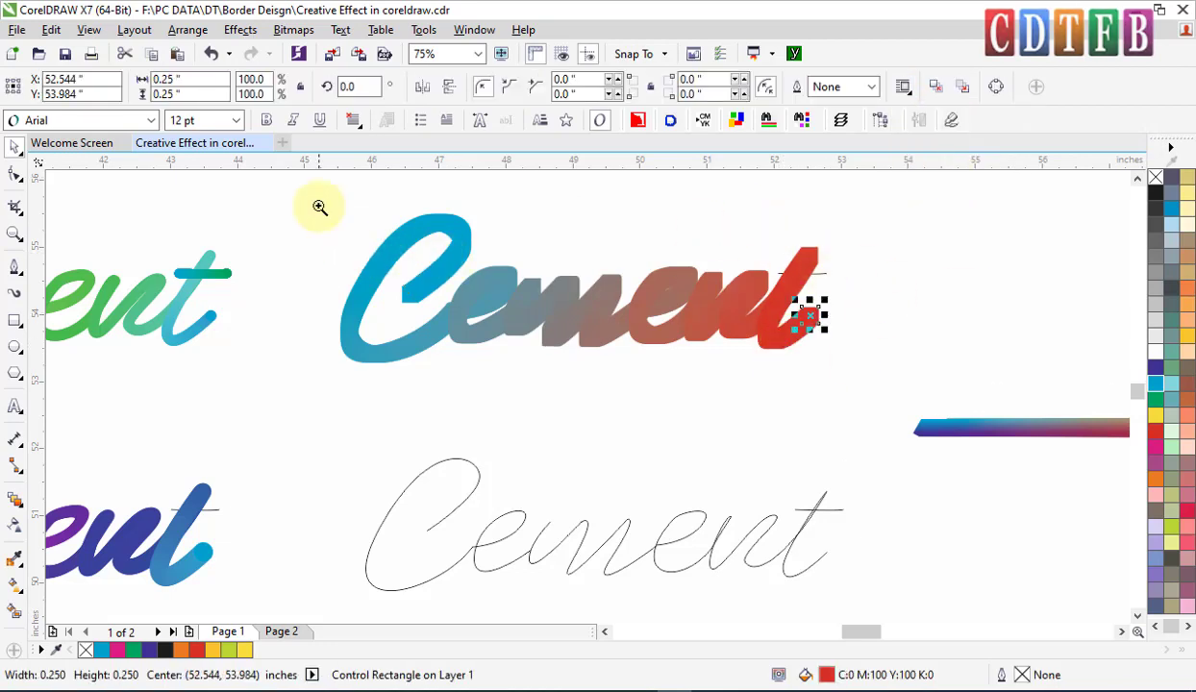
drag(320, 206, 851, 397)
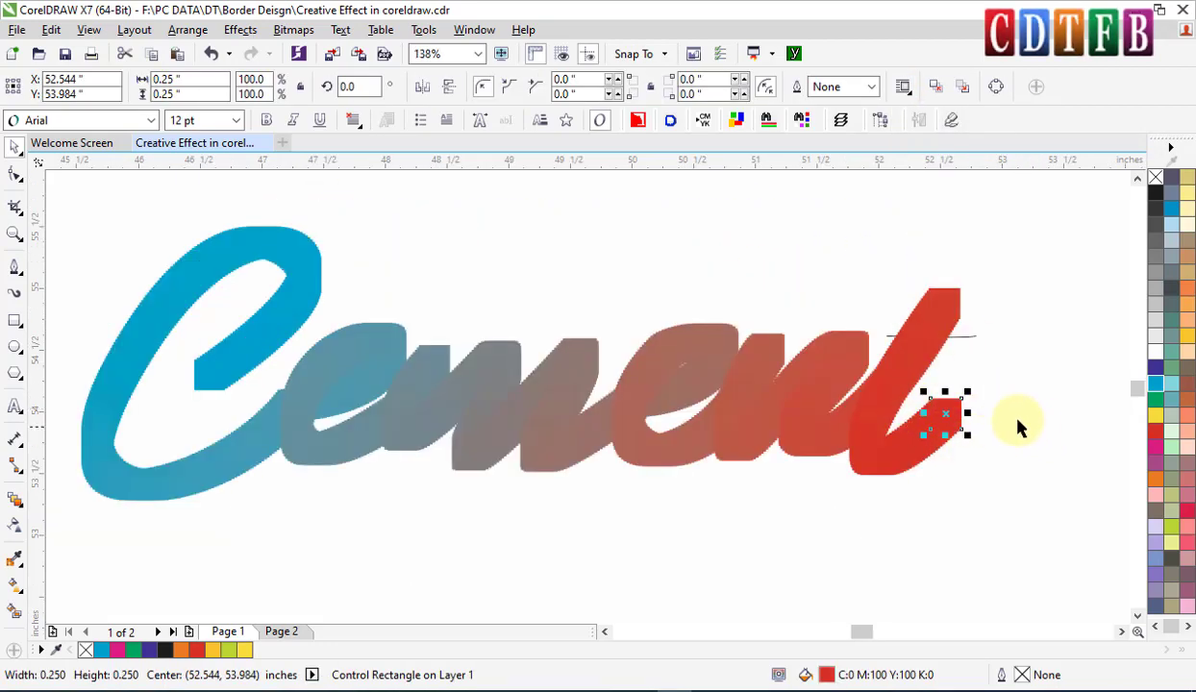
Step: Resize the blend's control squares to about 0.135 inch for the blue start and about 0.231 inch for the red end
drag(966, 392, 957, 402)
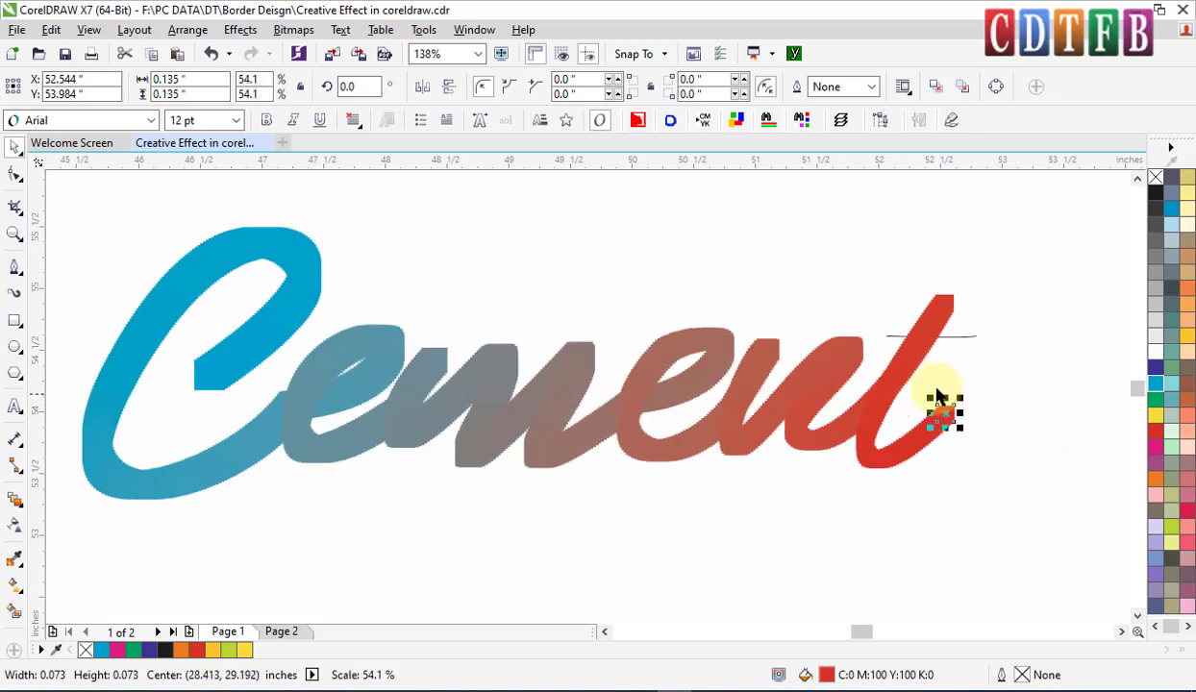
click(208, 387)
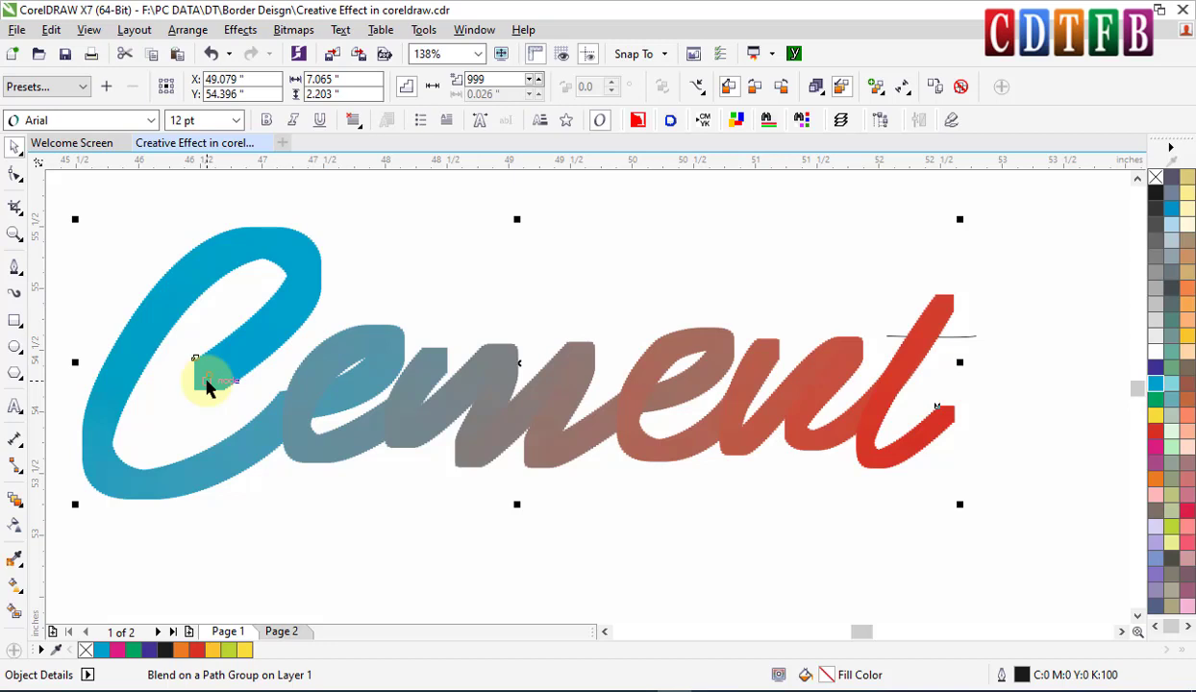
click(208, 372)
drag(225, 357, 213, 374)
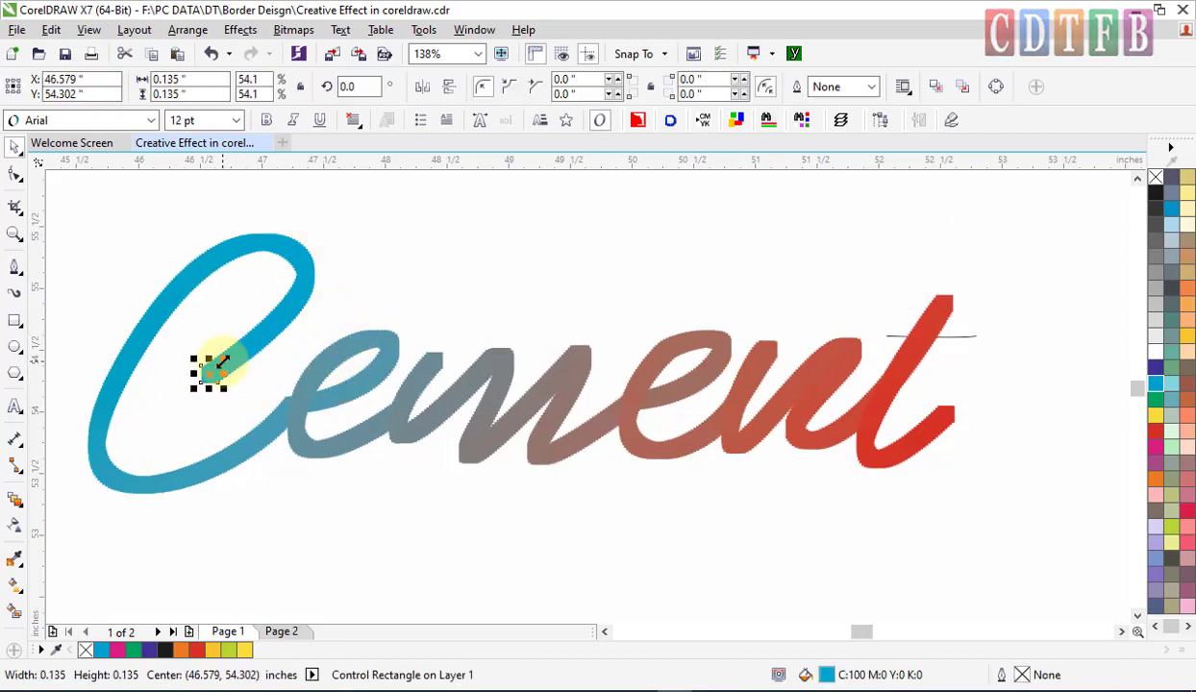
click(952, 416)
mouse_move(953, 403)
mouse_down()
mouse_move(983, 390)
mouse_move(967, 401)
mouse_up()
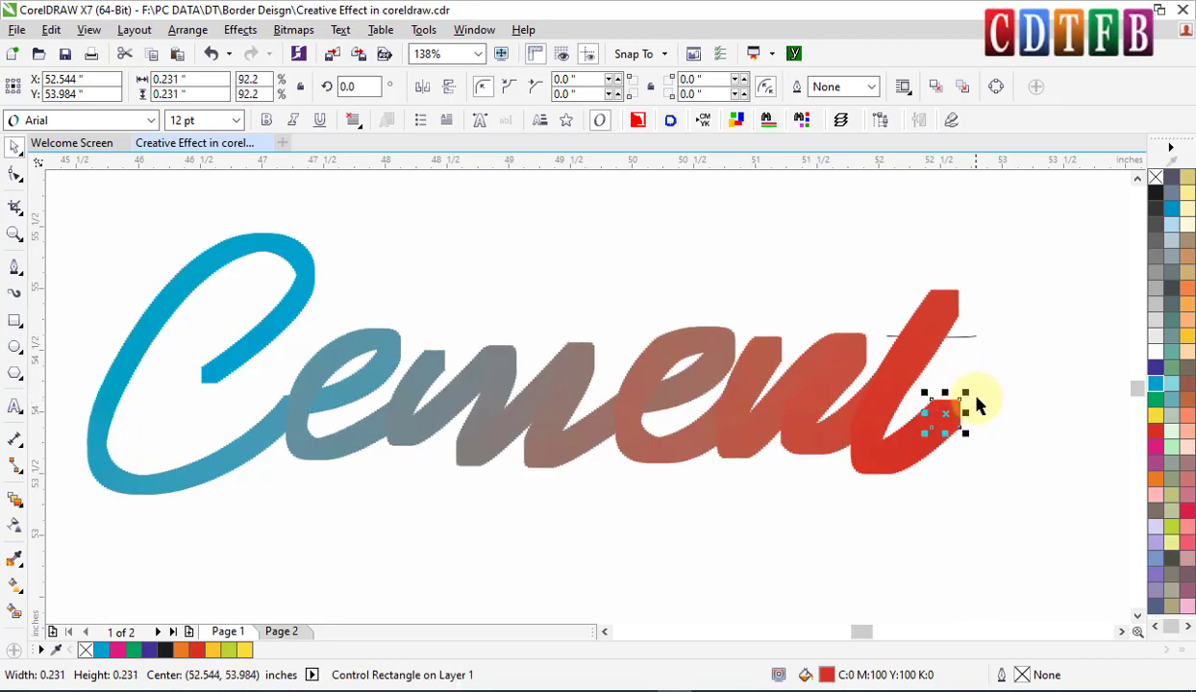
Step: Round the red end square's corners slightly, by about 0.02 inch, and narrow the square to about 0.135 inch wide
click(14, 176)
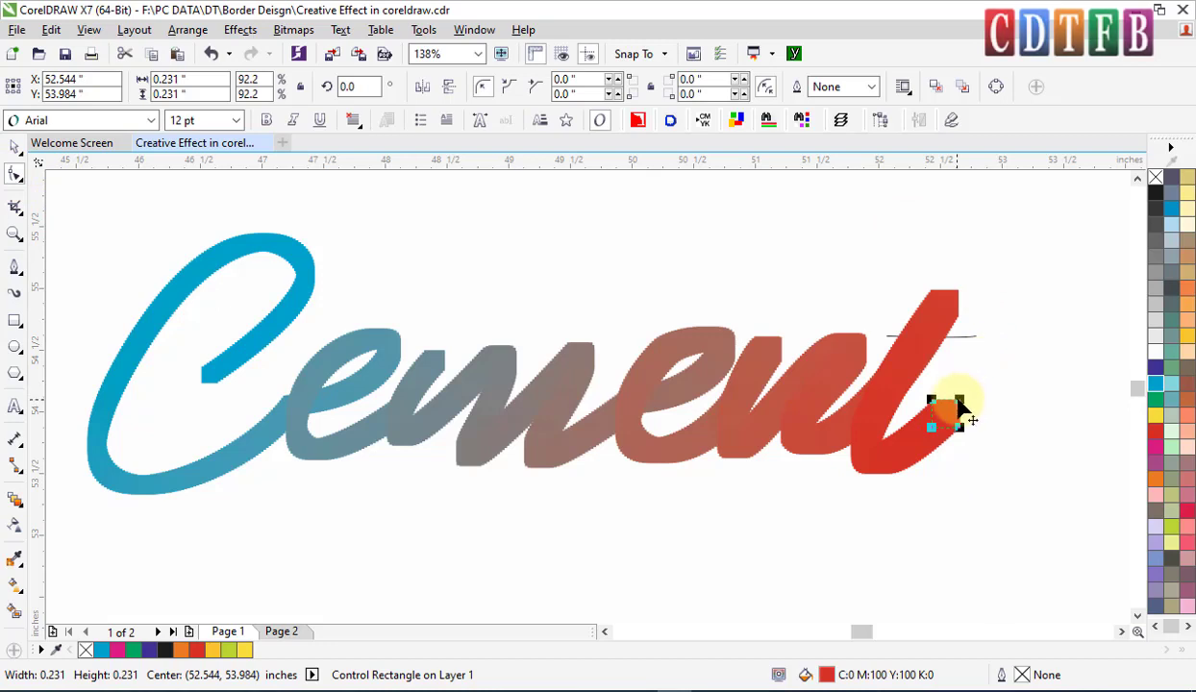
drag(952, 403, 953, 410)
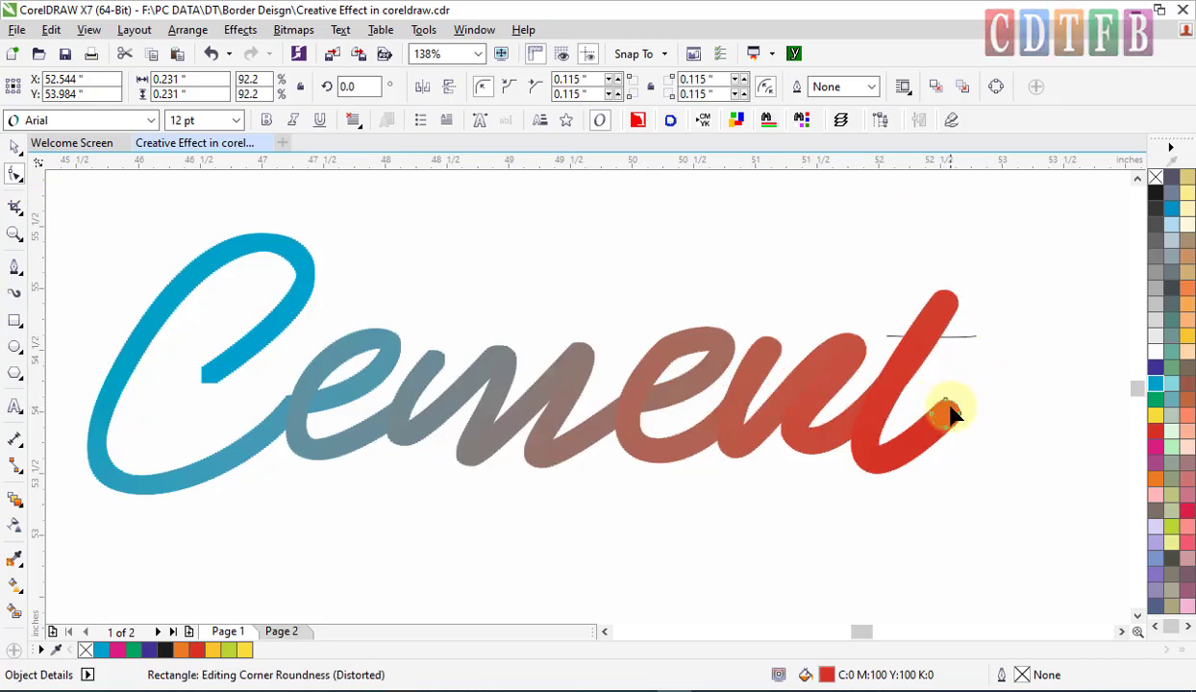
key(ctrl+z)
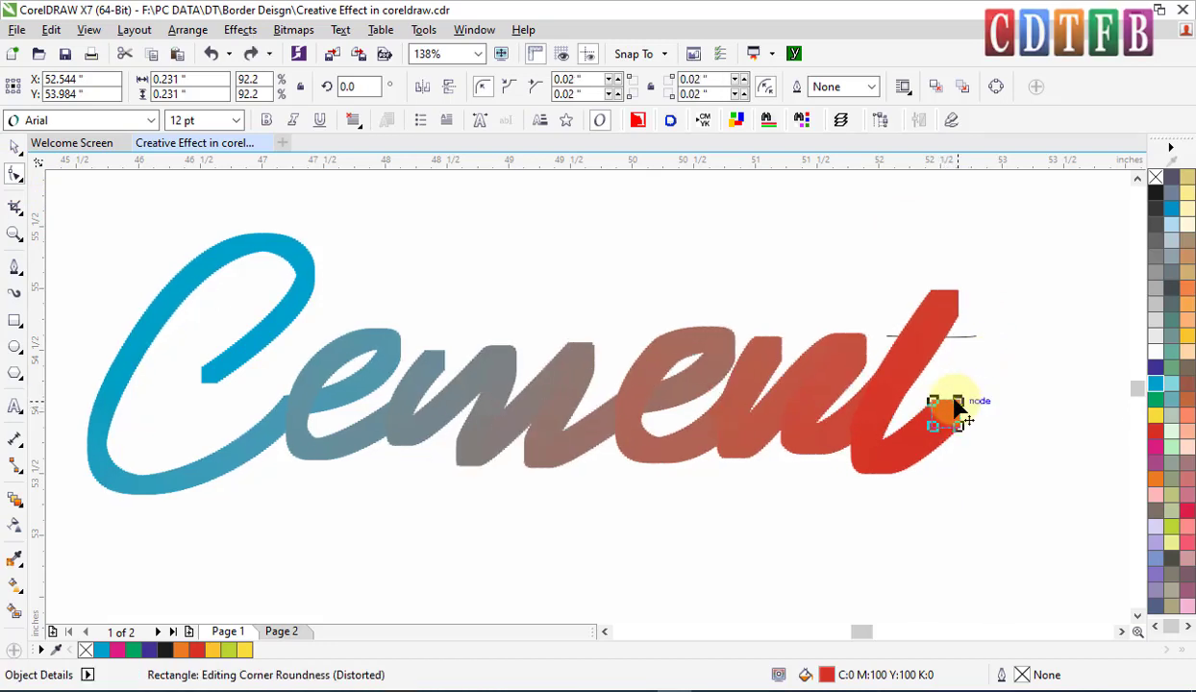
key(space)
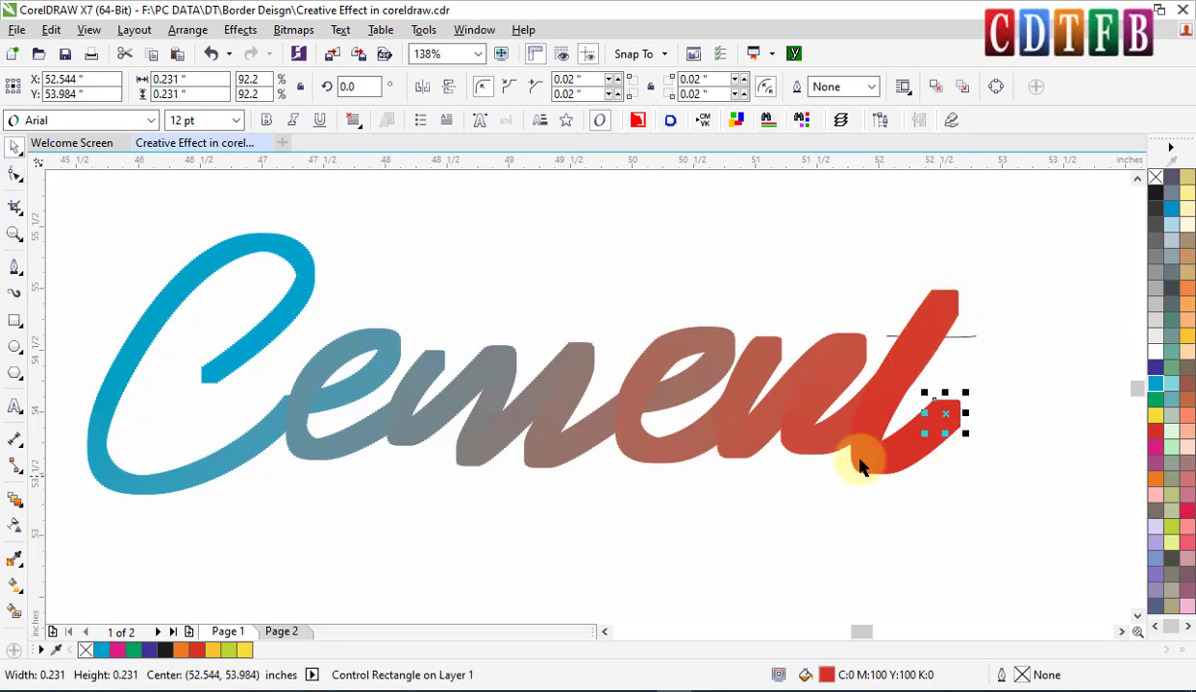
drag(921, 413, 929, 413)
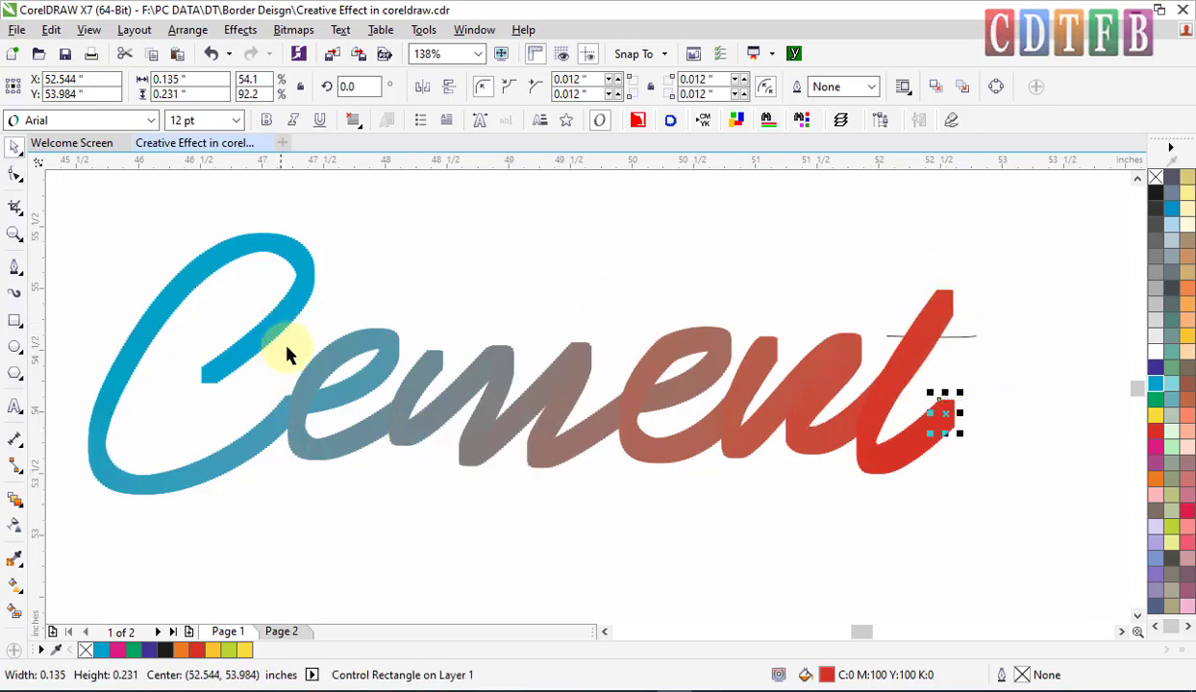
Step: Change the upper lettering's blend to a clockwise colour progression
click(626, 398)
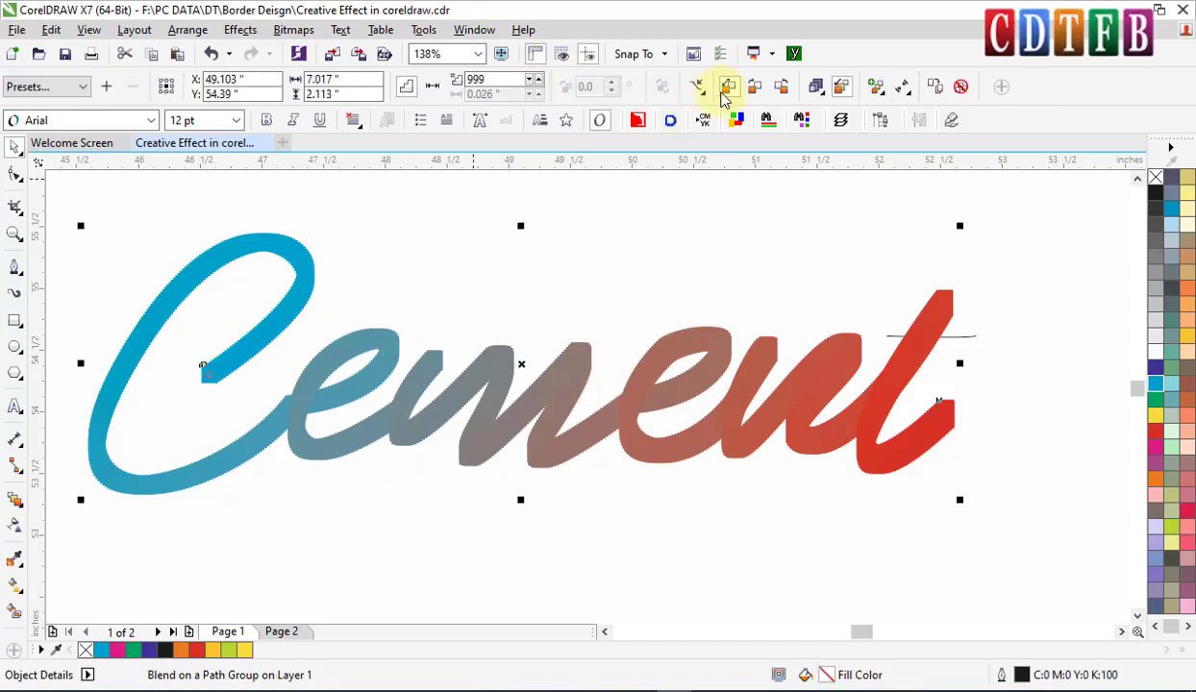
click(757, 88)
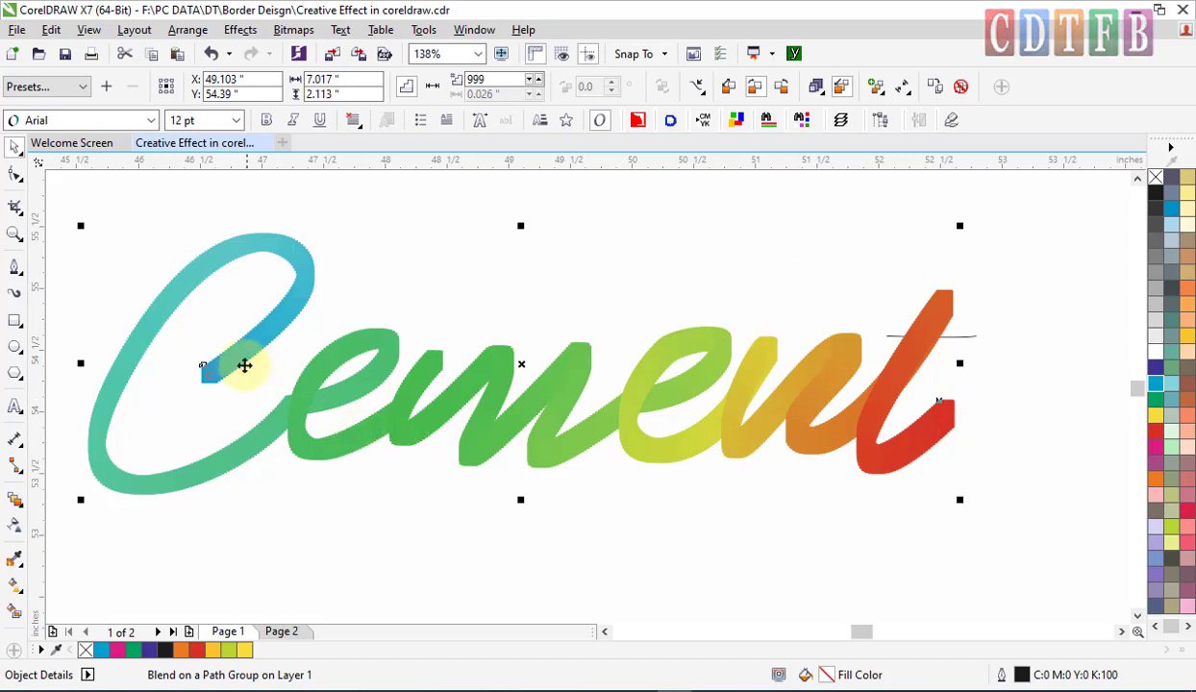
click(201, 385)
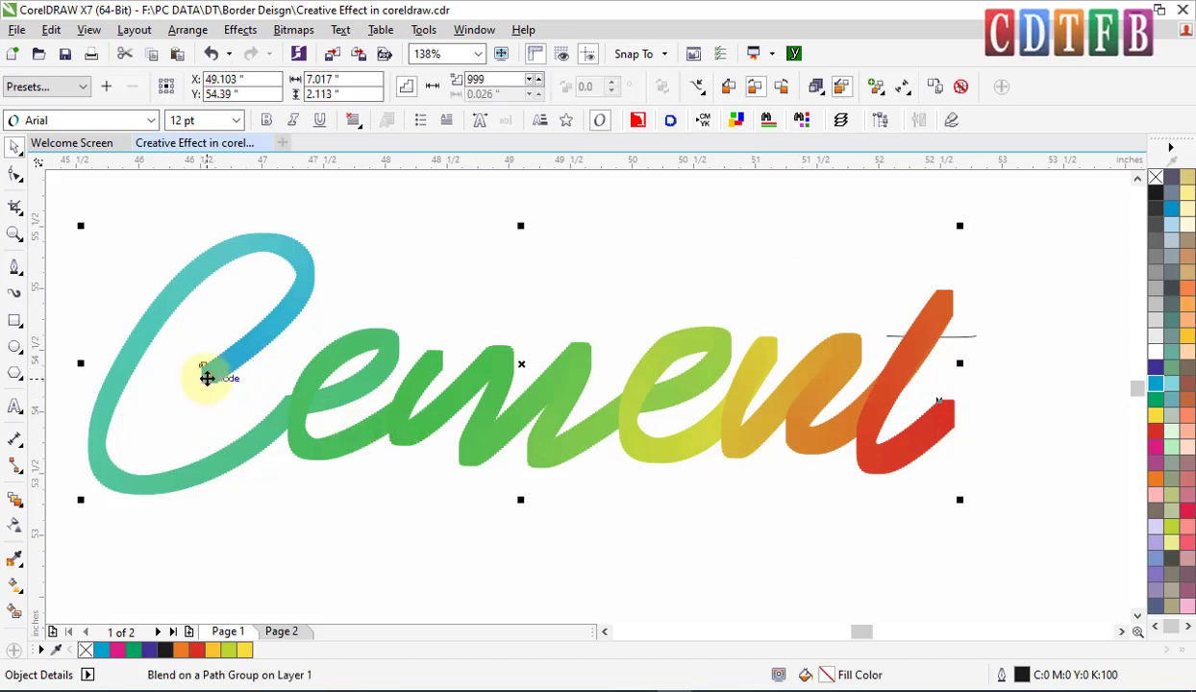
Step: Move the gradient-filled blue-purple to orange-red blend bar directly beneath the remaining outline Cement lettering
scroll(534, 315, down, 5)
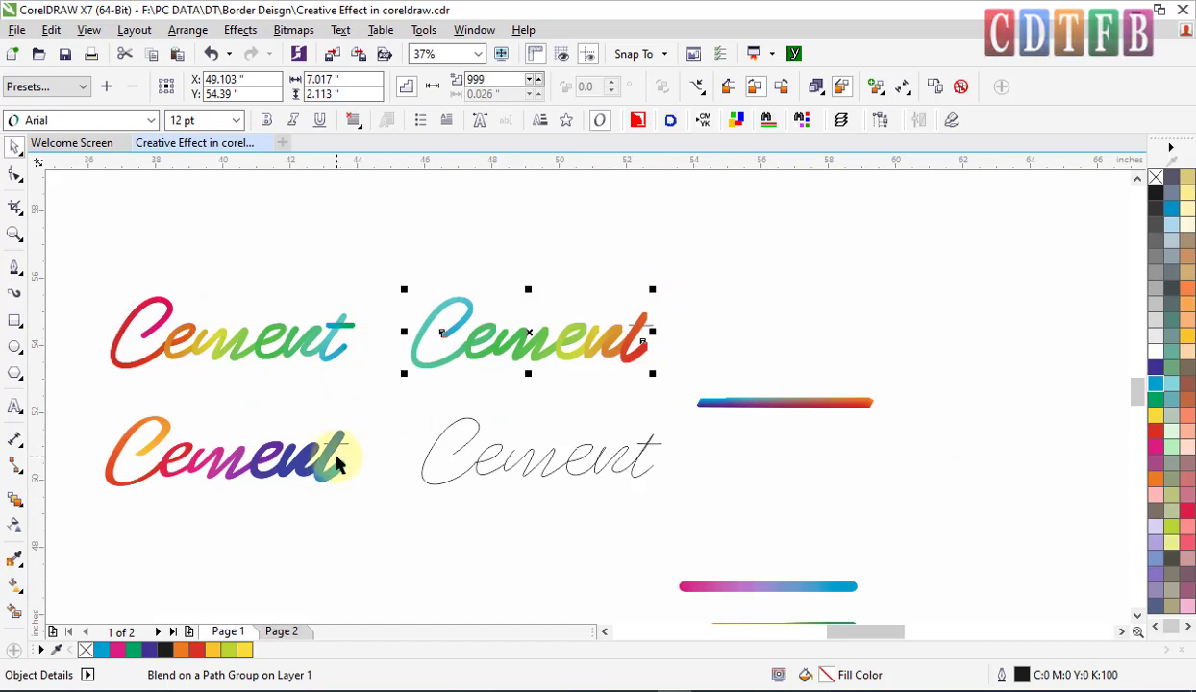
scroll(339, 460, up, 2)
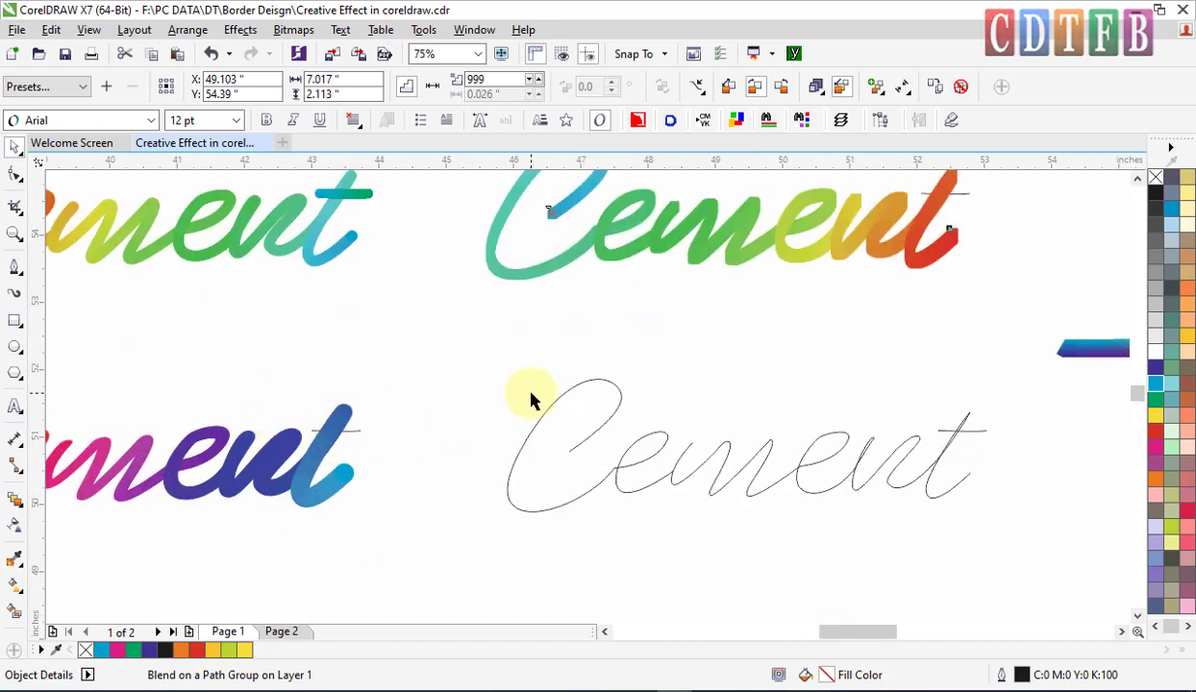
scroll(529, 396, down, 2)
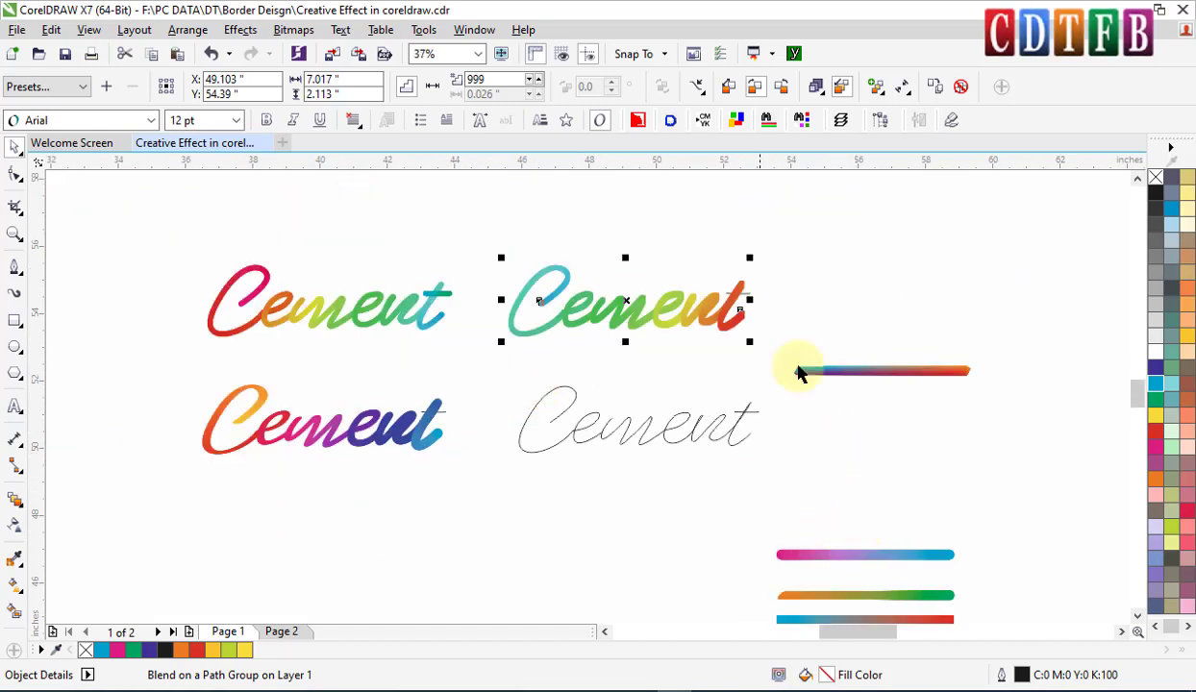
drag(869, 377, 606, 486)
scroll(781, 501, up, 3)
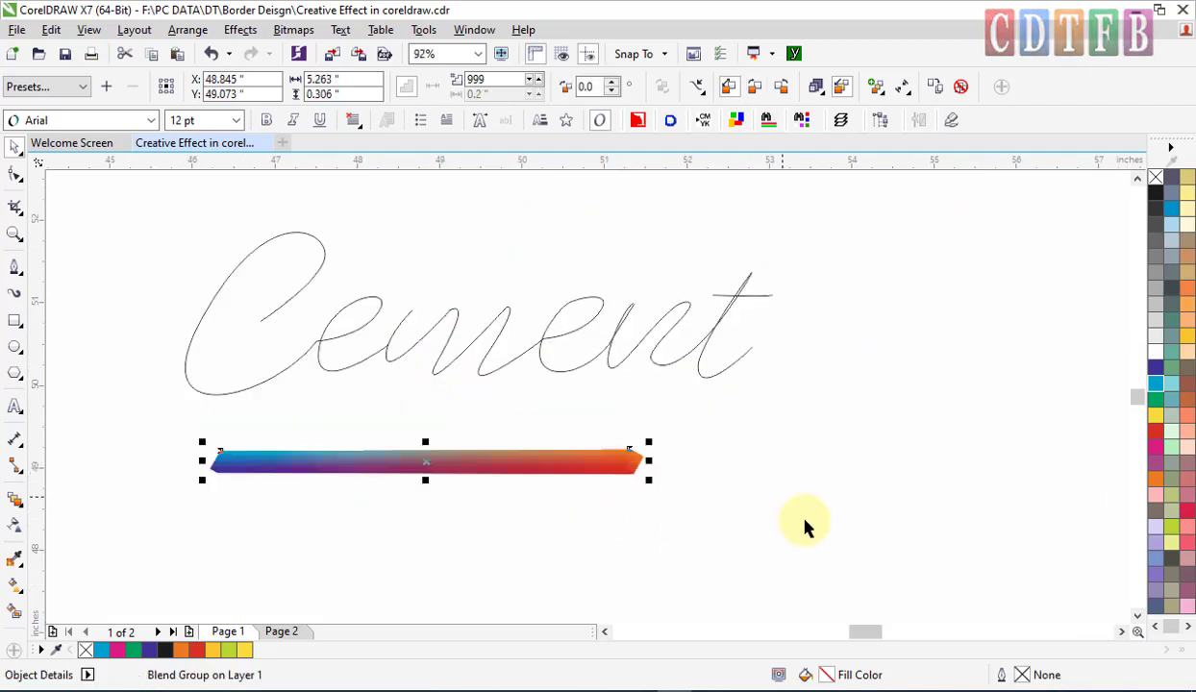
key(Escape)
Step: Try to fit the gradient-filled blend bar to the lower outline Cement curve as its path
click(510, 464)
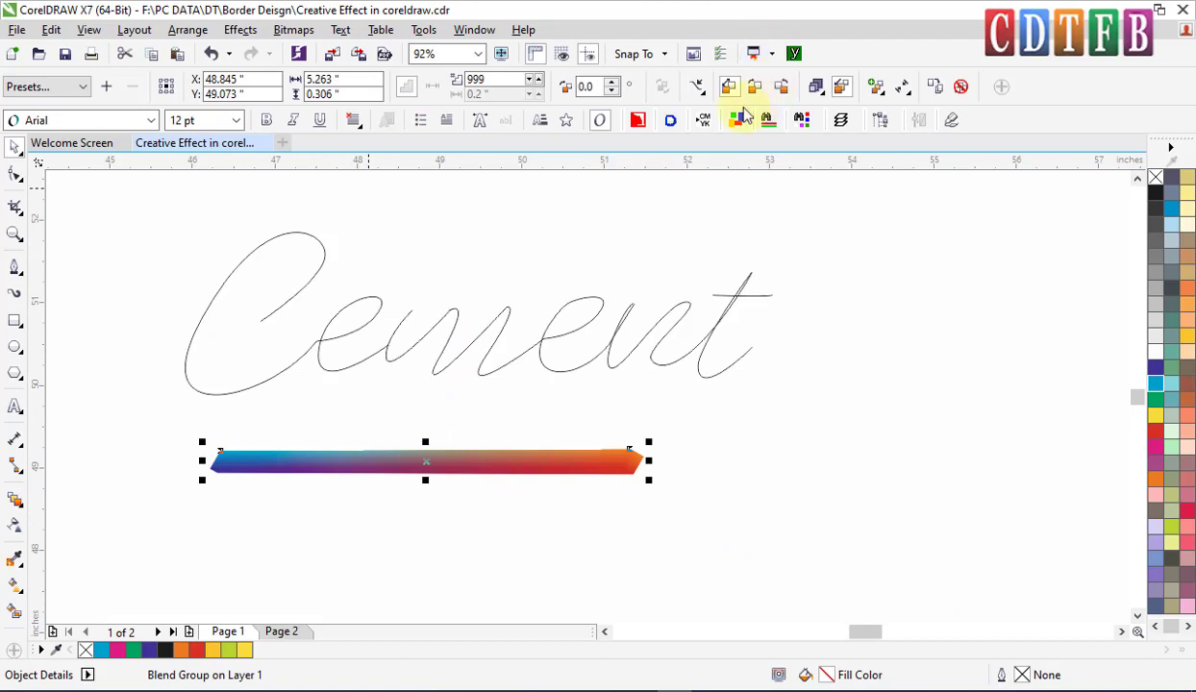
click(704, 95)
click(734, 107)
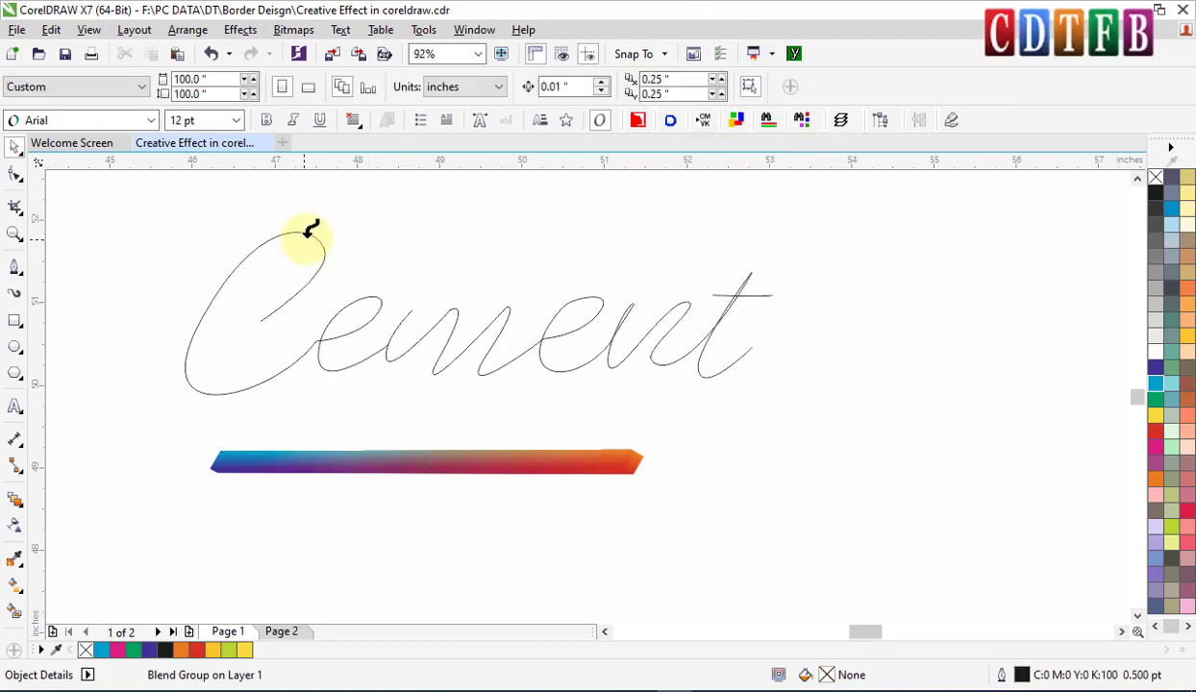
click(308, 234)
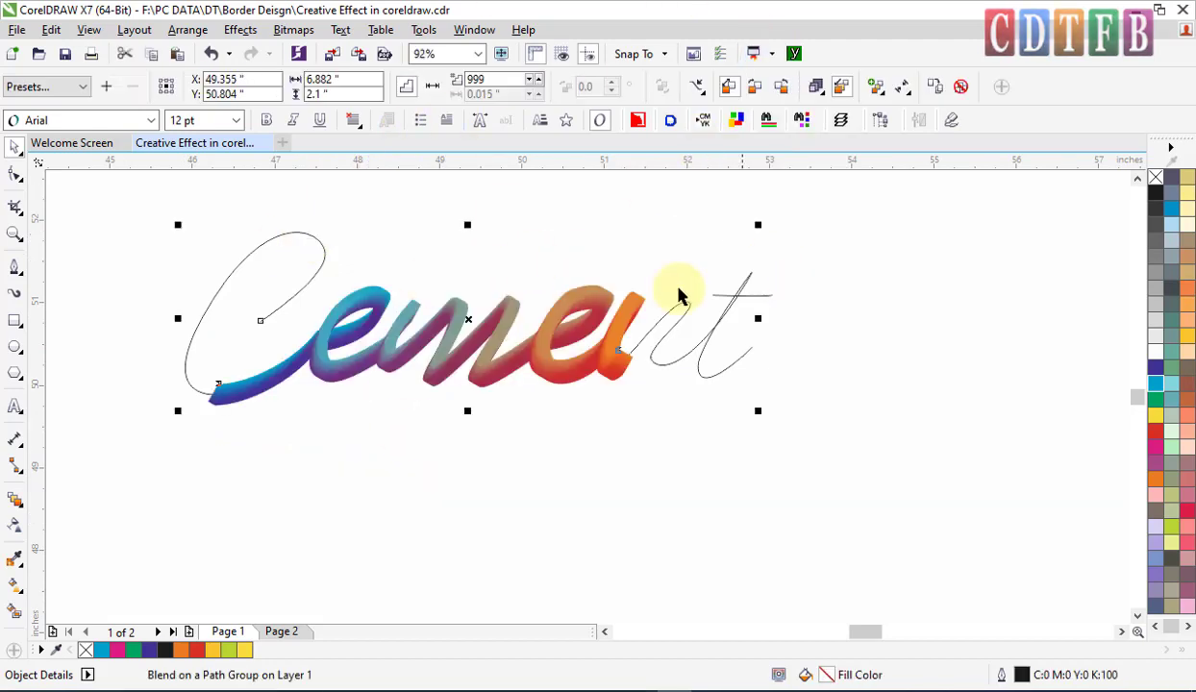
Step: Show the gradient blend's start shape and move it to the beginning of the C
click(910, 93)
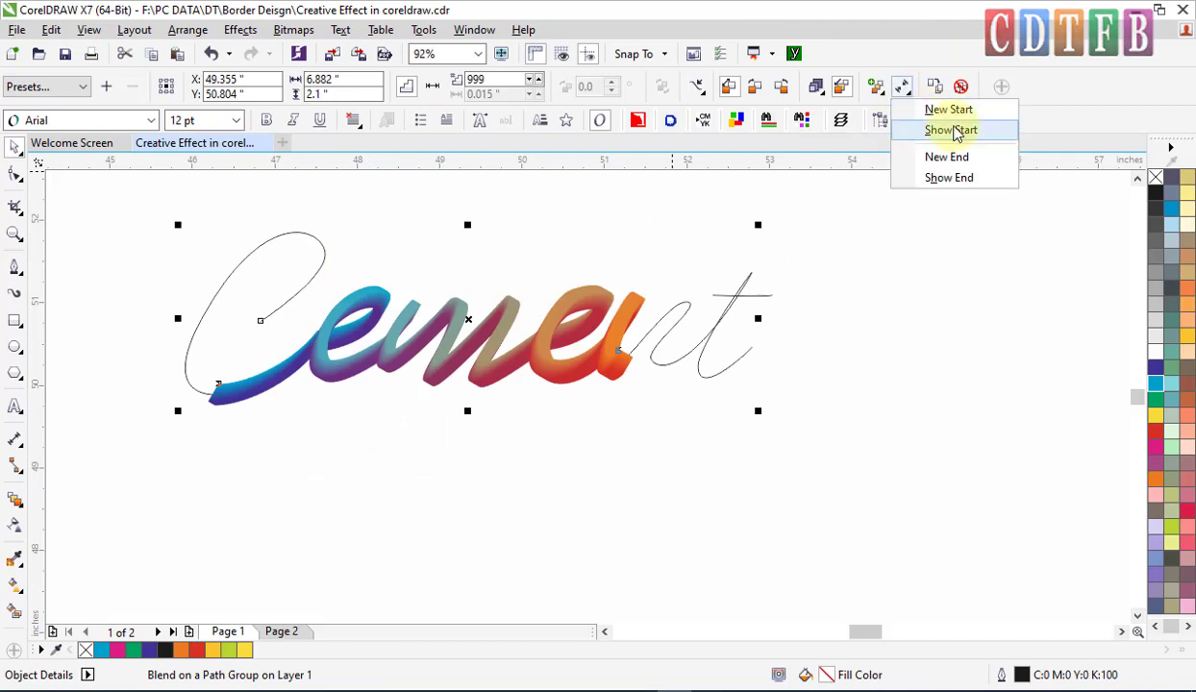
click(952, 131)
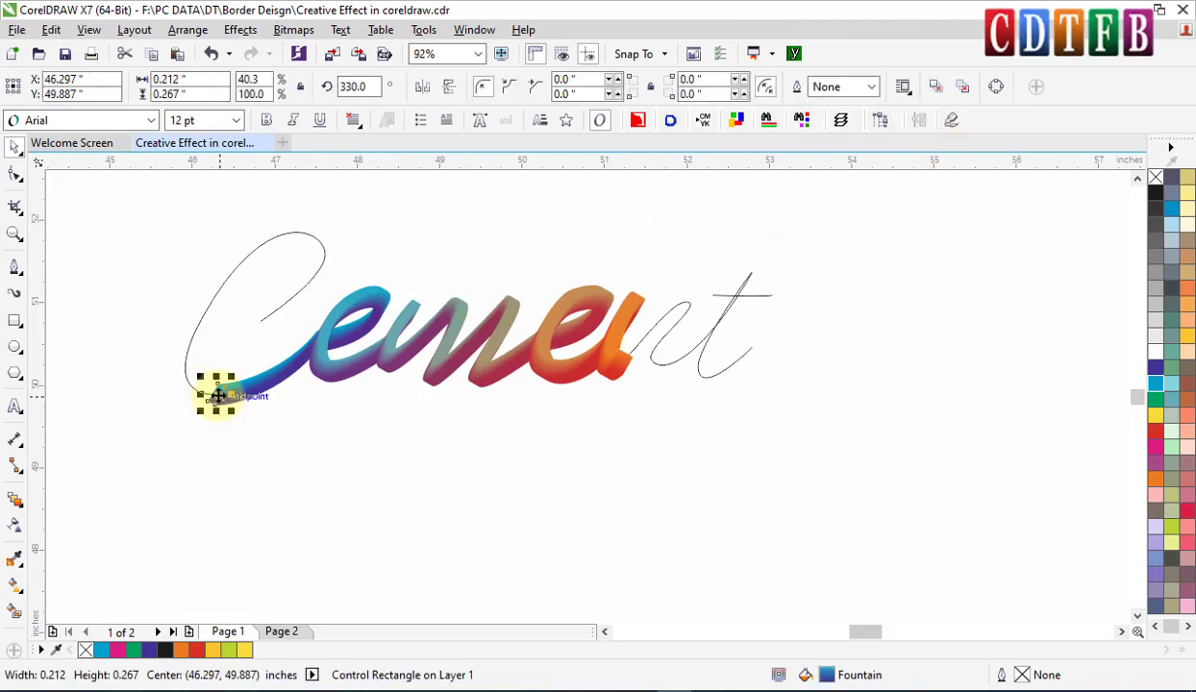
drag(218, 396, 260, 320)
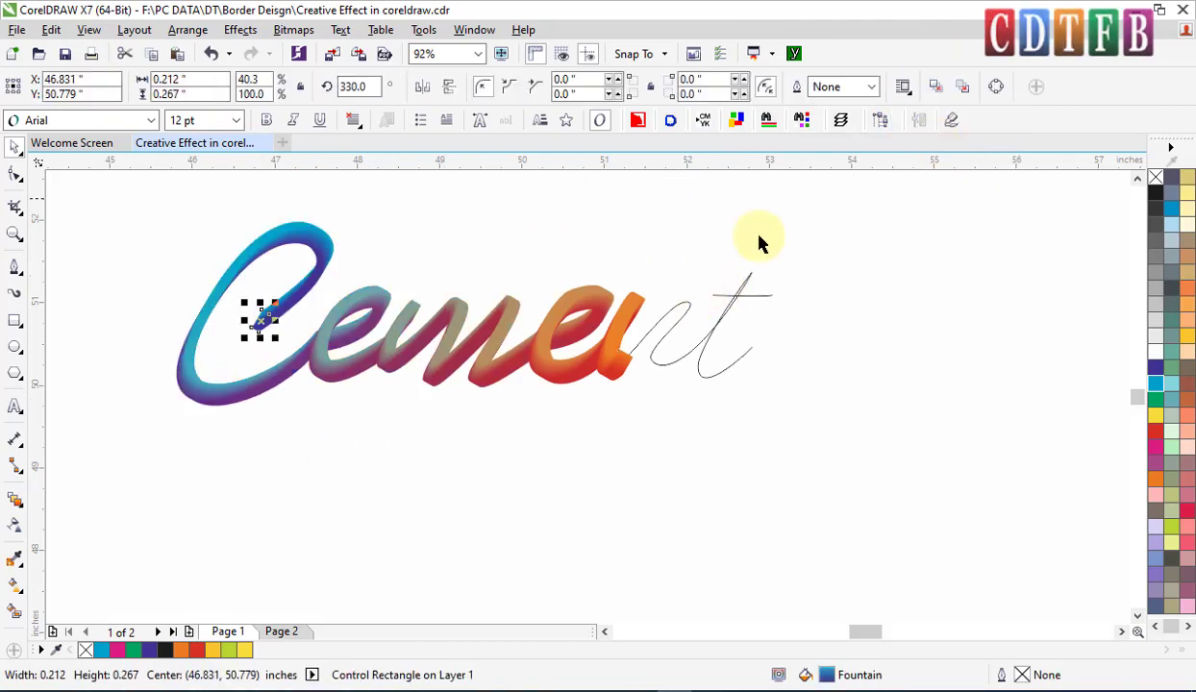
Step: Move the blend's orange end shape to the tip of the t and resize it to about 0.157 by 0.542 inch
click(622, 355)
drag(622, 355, 769, 338)
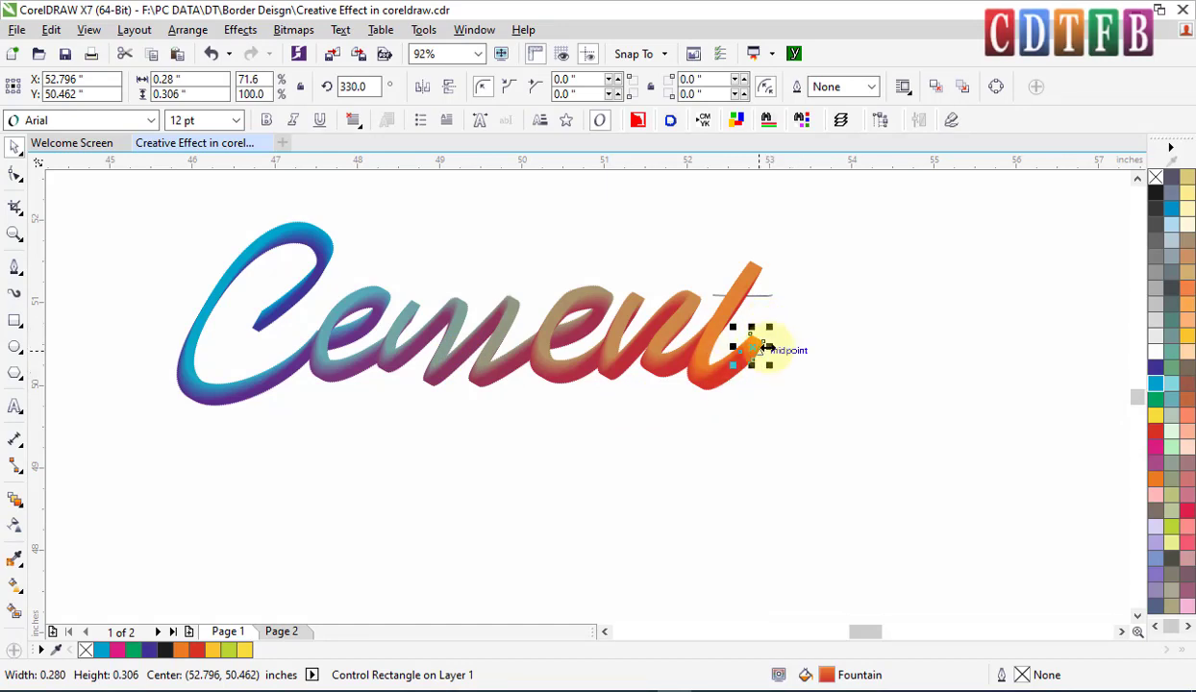
drag(765, 347, 759, 345)
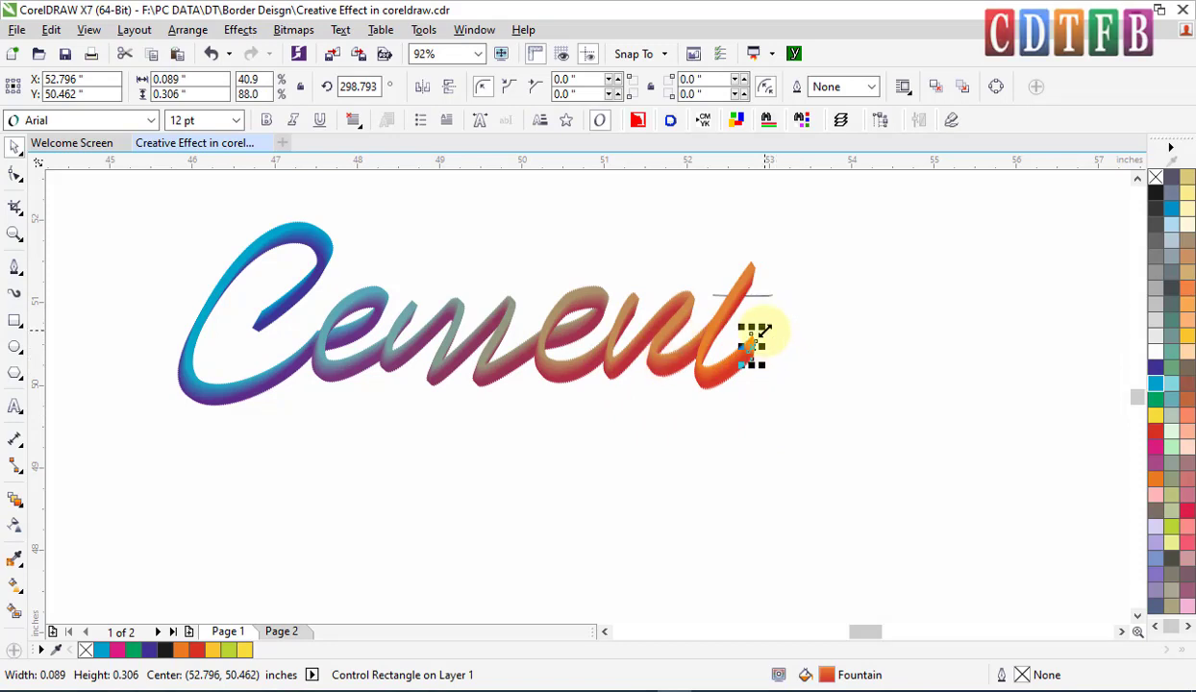
drag(765, 344, 778, 320)
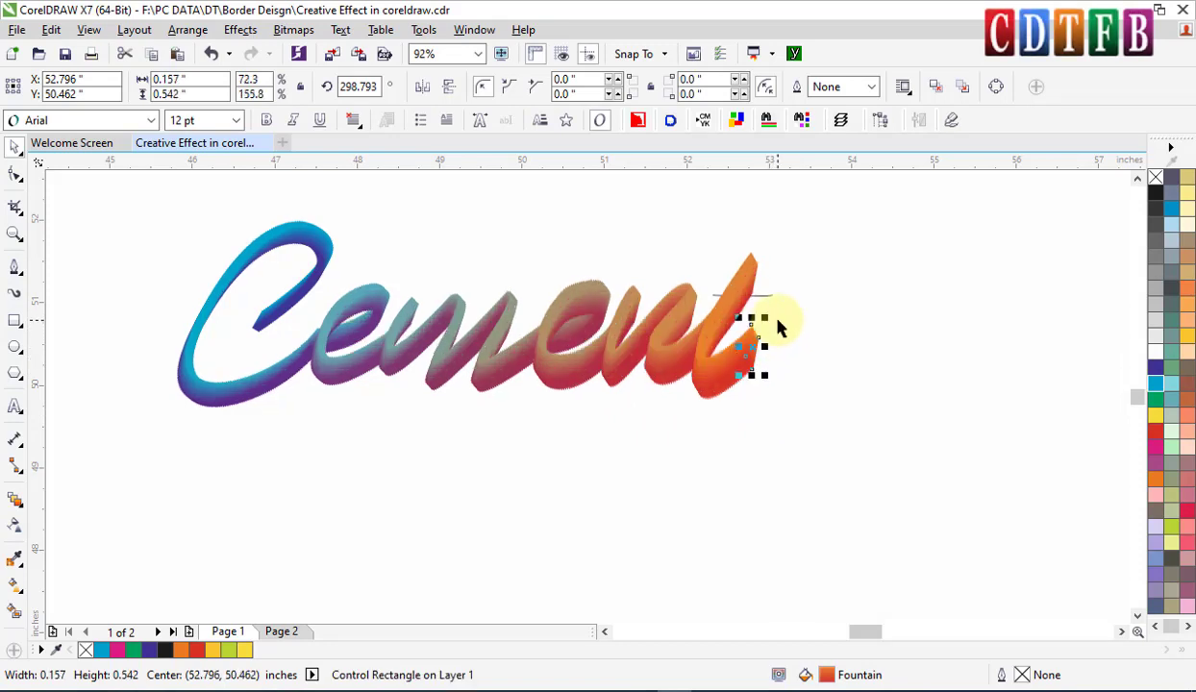
Step: Undo the gradient blend's end-shape changes and path fitting, and move the restored bar aside, below and right of the outline lettering
key(ctrl+z)
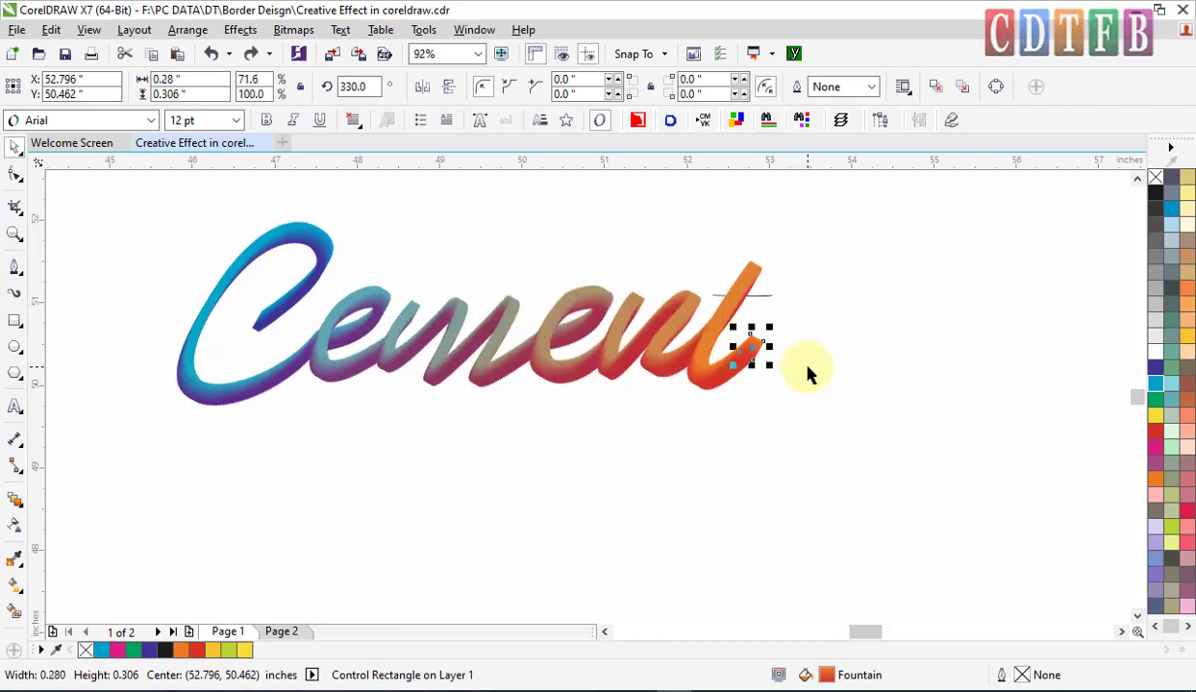
key(ctrl+z)
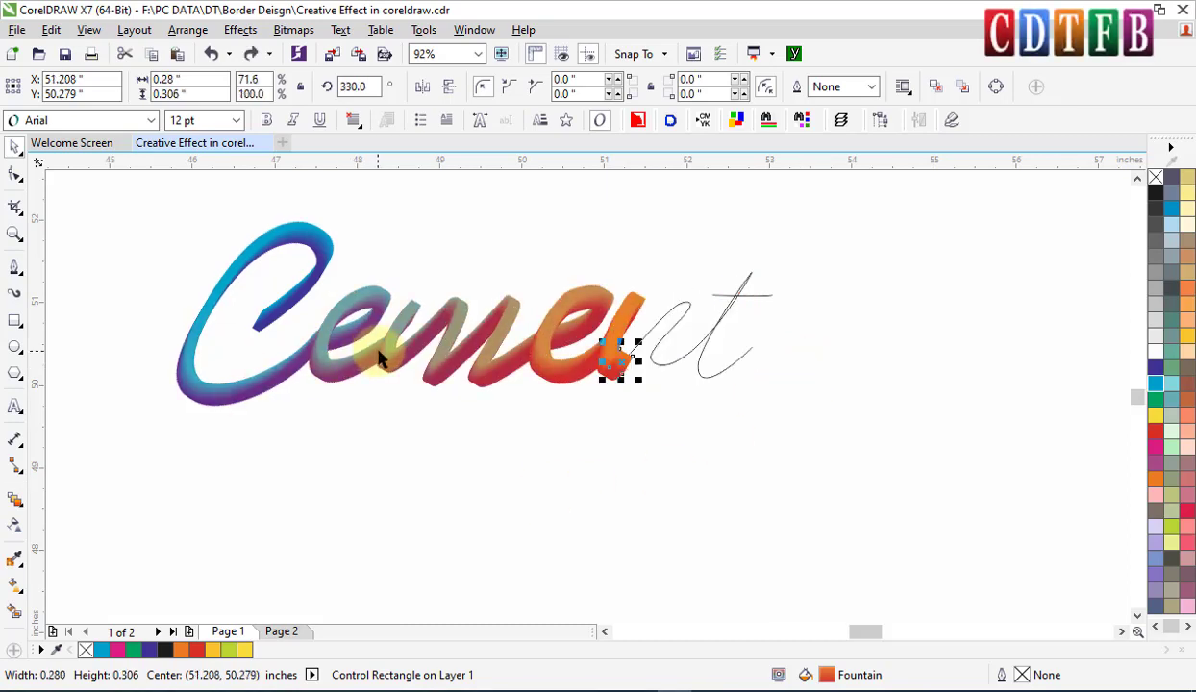
key(ctrl+z)
key(ctrl+z)
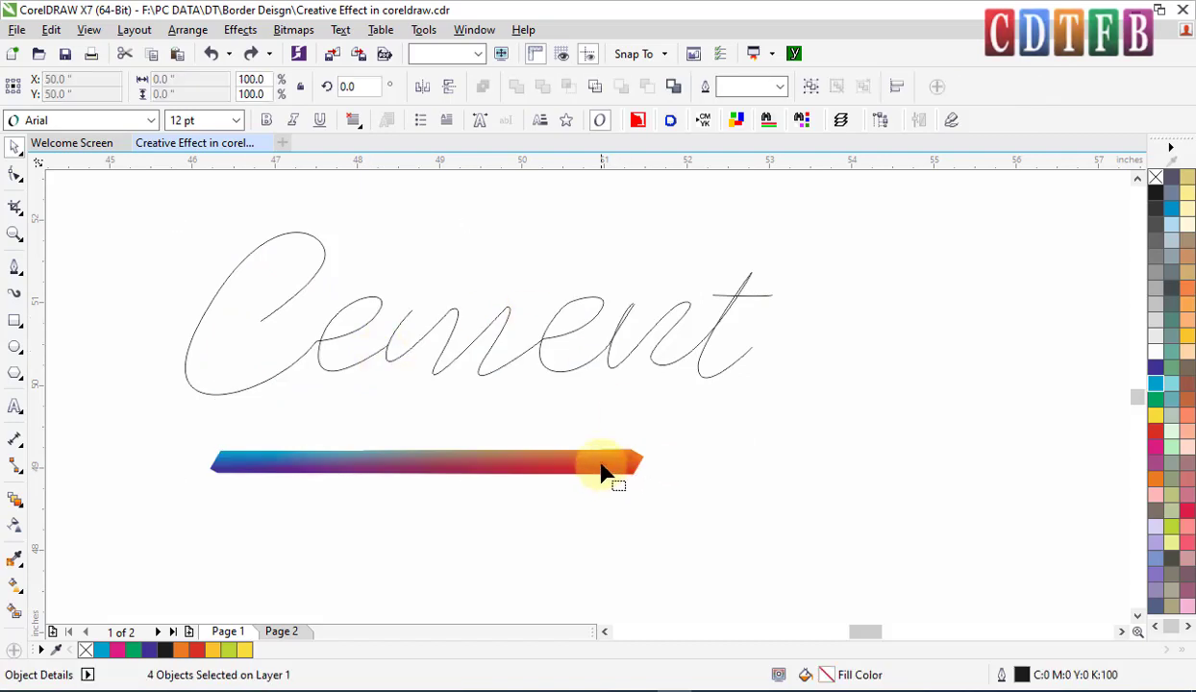
click(594, 466)
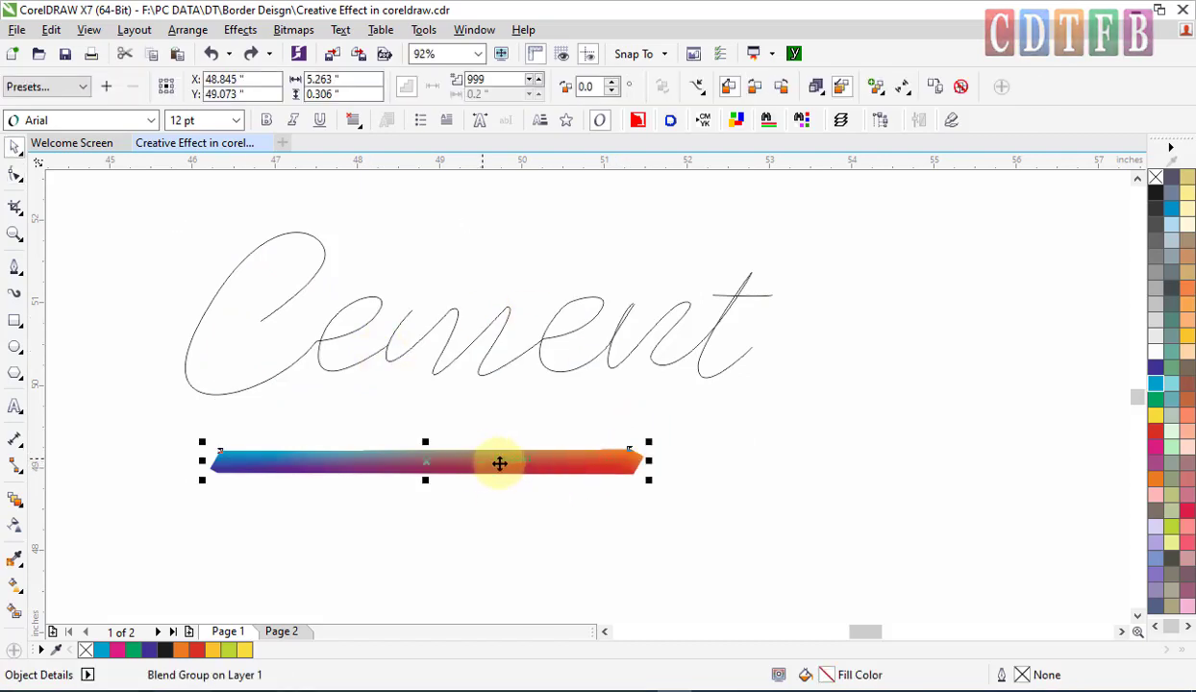
drag(499, 464, 776, 533)
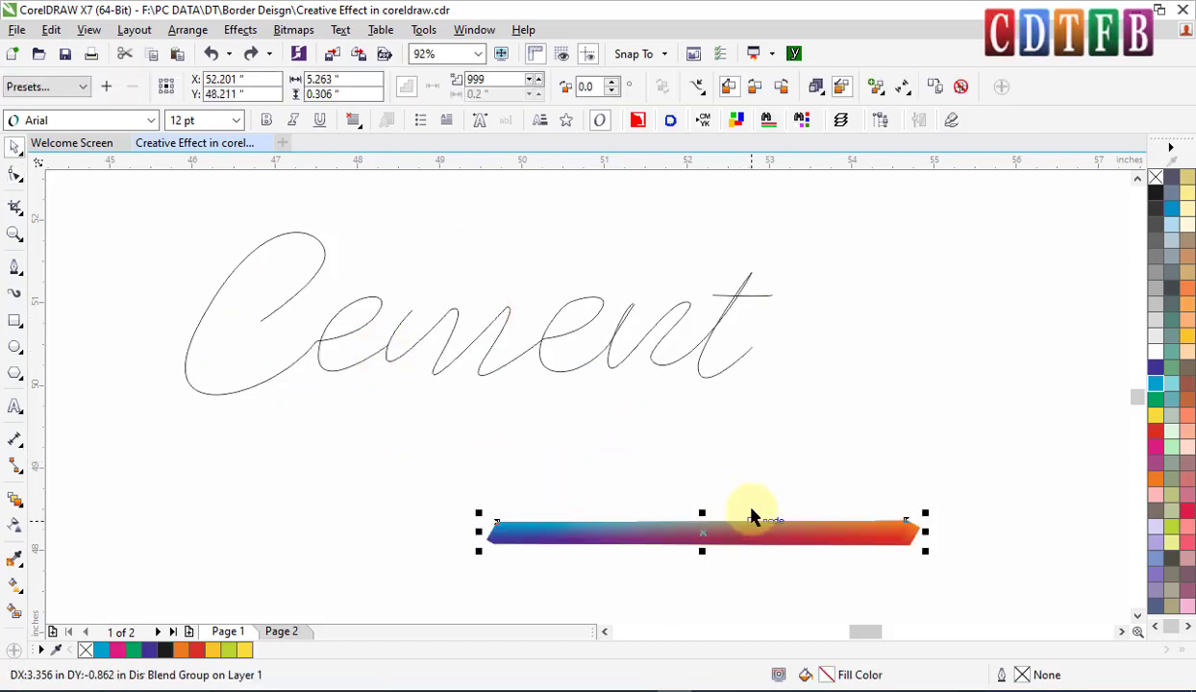
Step: Break the gradient bar's blend group apart and delete its intermediate shapes, keeping only the blue and orange end shapes
right_click(795, 546)
click(874, 398)
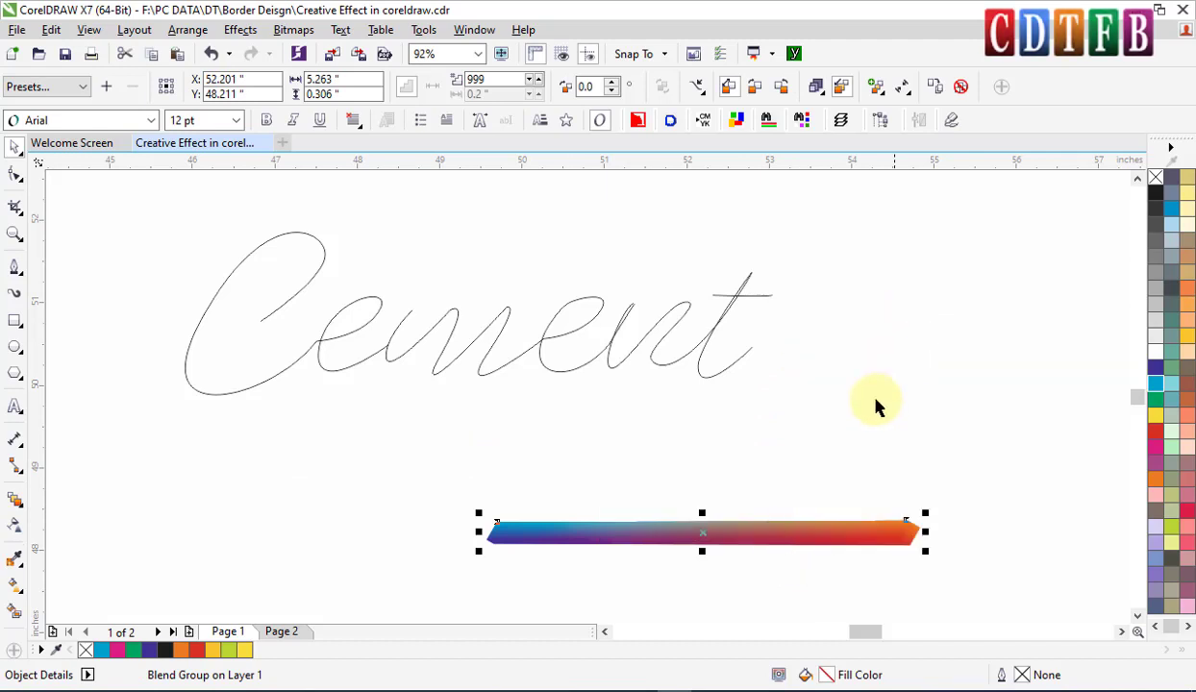
key(ctrl+z)
right_click(830, 532)
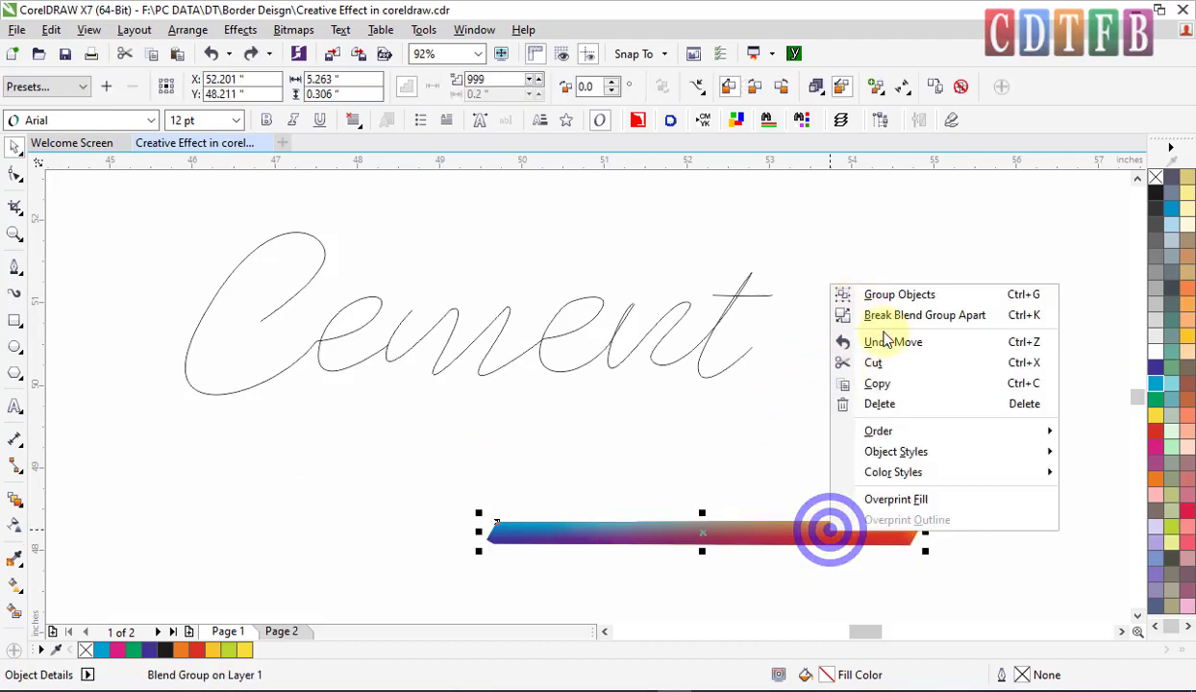
click(882, 317)
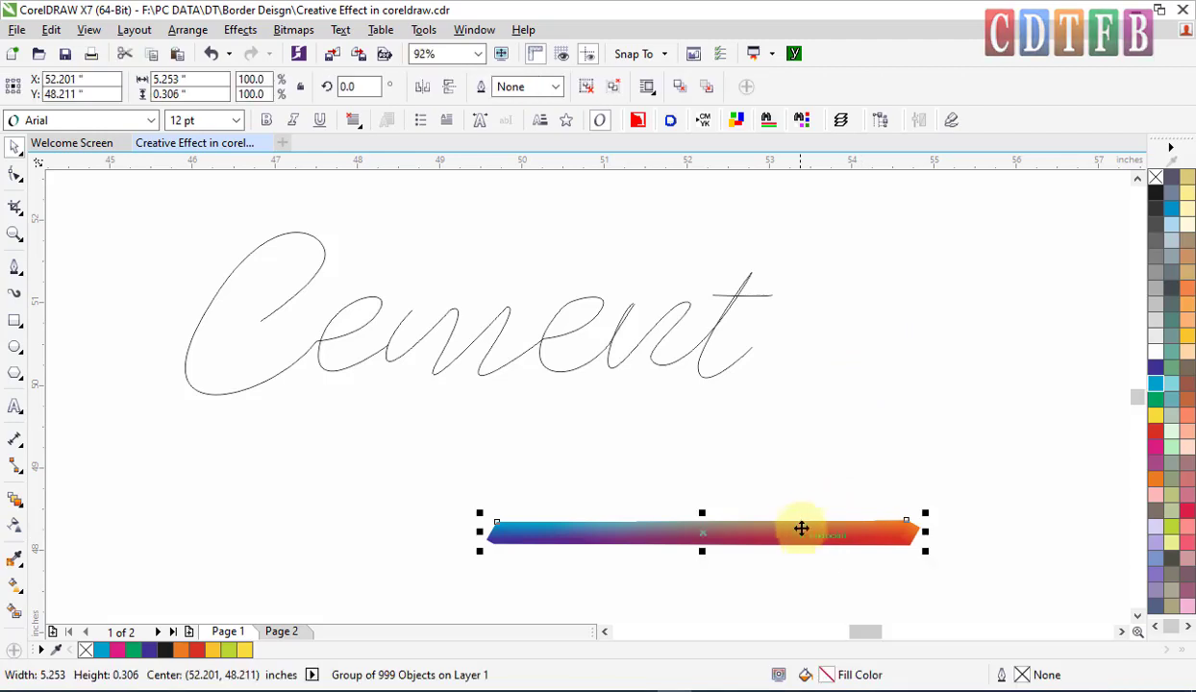
key(Delete)
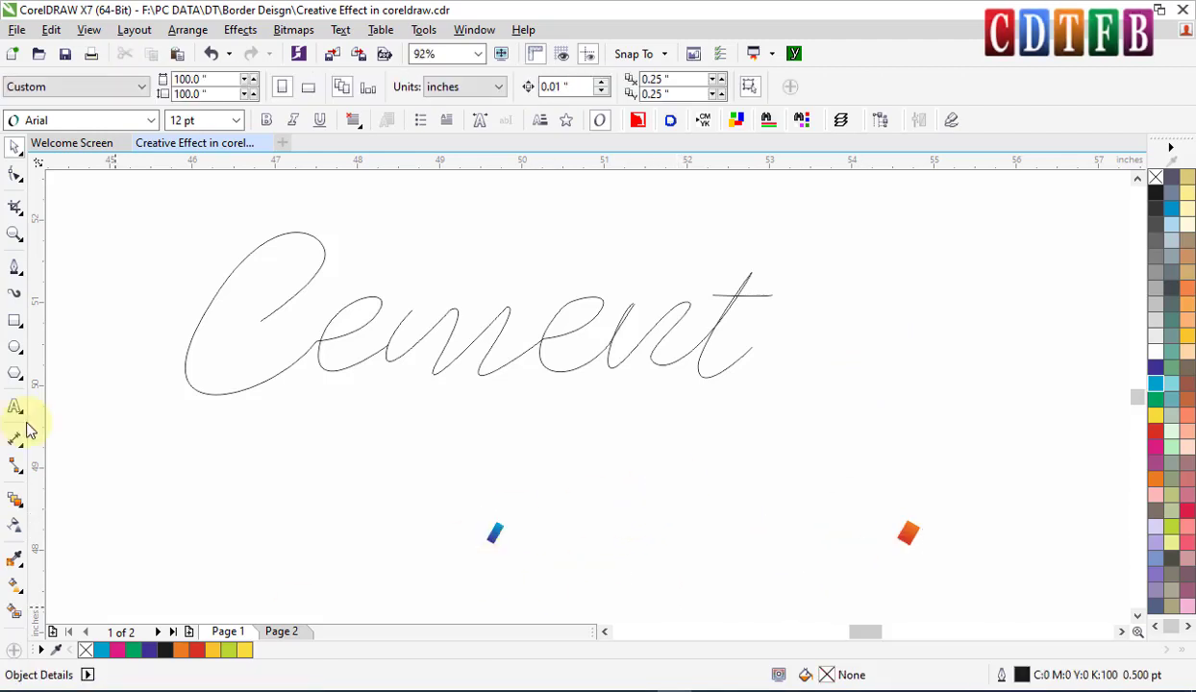
Step: Draw a circle about 0.215 inch in diameter below the outline lettering and place a copy about 4.655 inches to its right
click(15, 348)
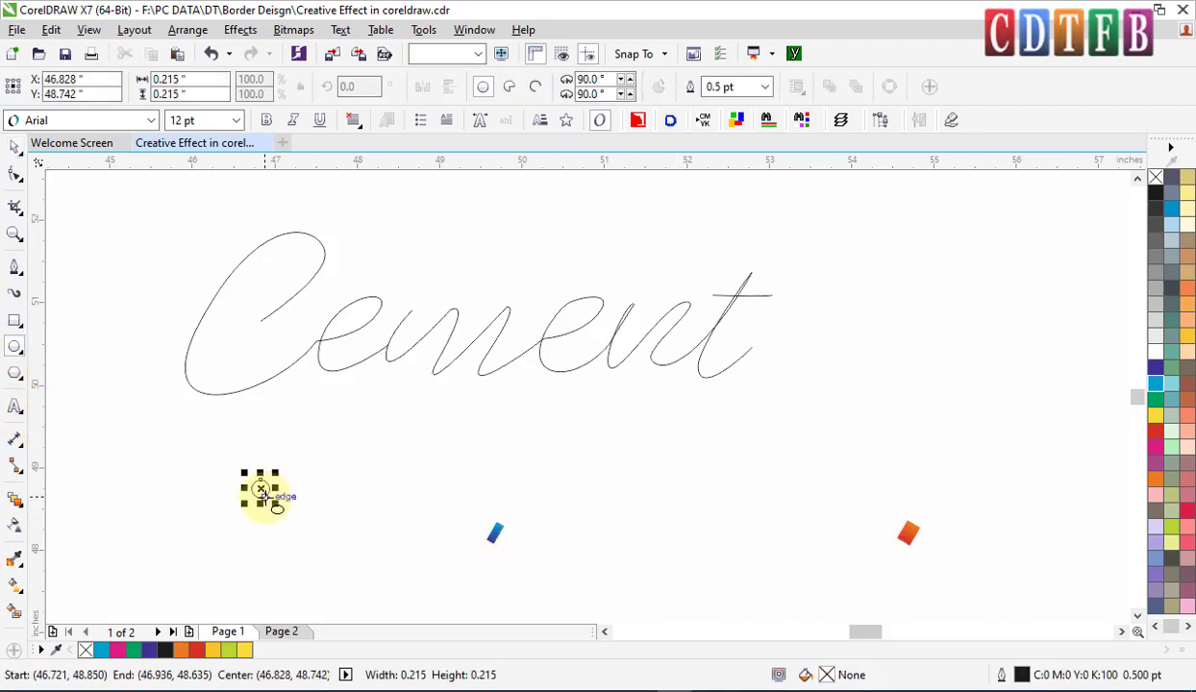
mouse_move(252, 481)
mouse_down()
mouse_move(269, 498)
mouse_move(644, 488)
mouse_up()
right_click(644, 488)
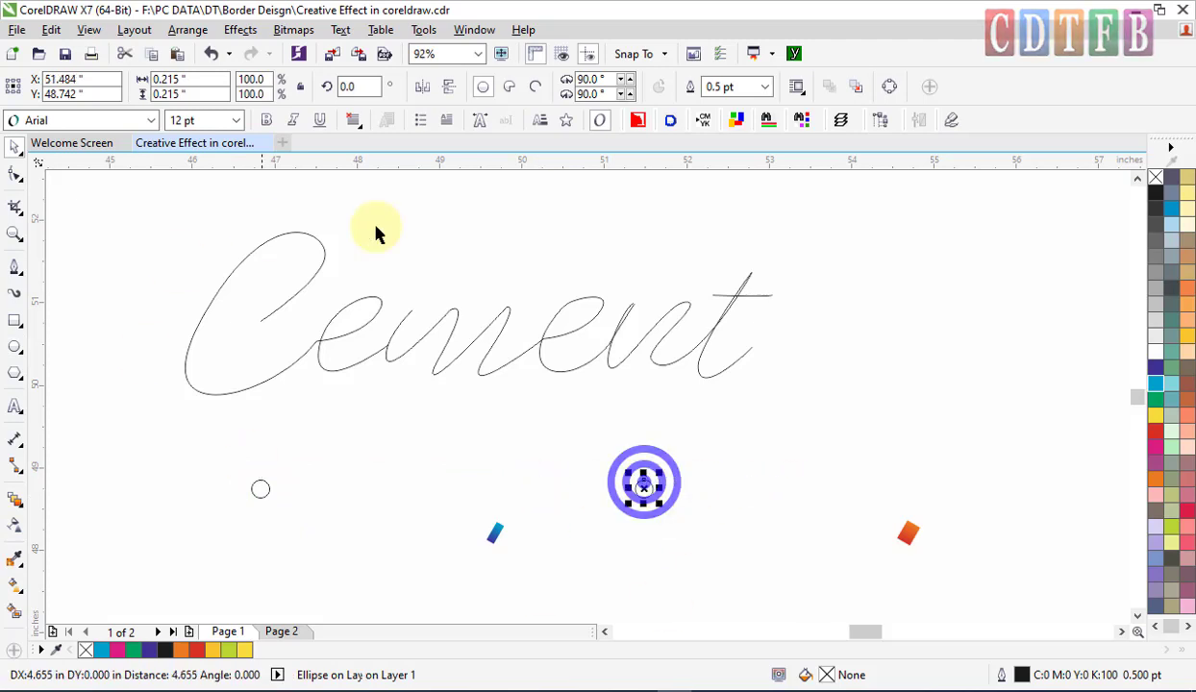
Step: Copy the fill of the orange slanted shape onto the right circle and remove the circle's outline
click(51, 30)
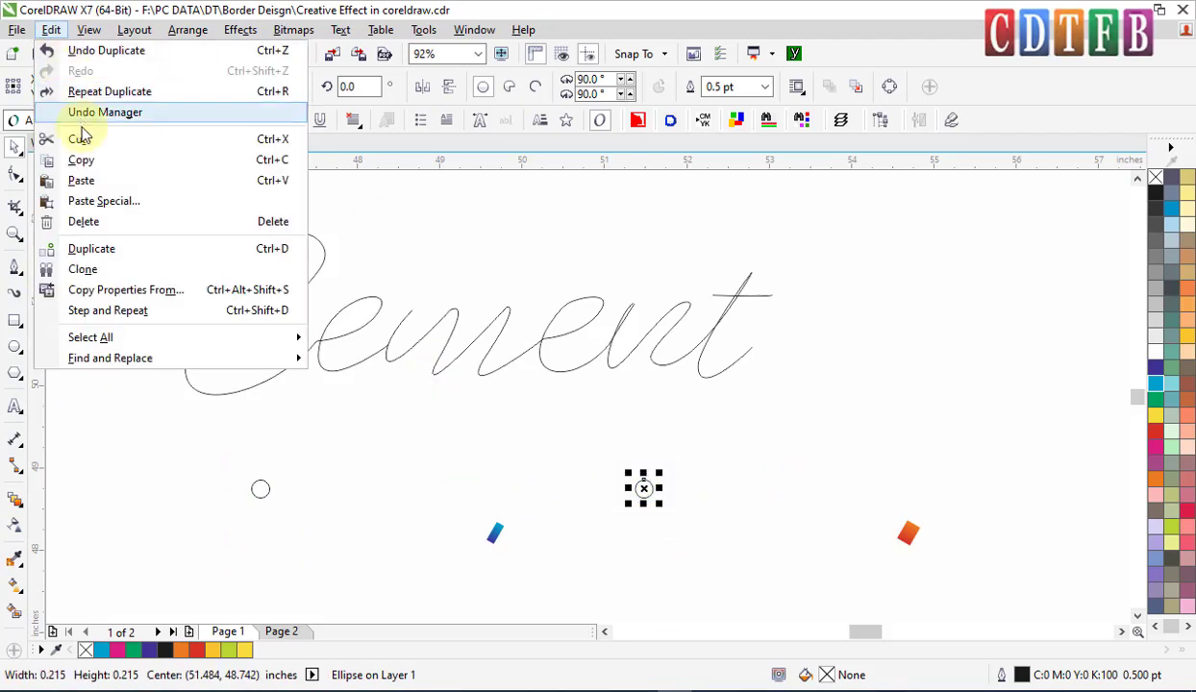
click(126, 292)
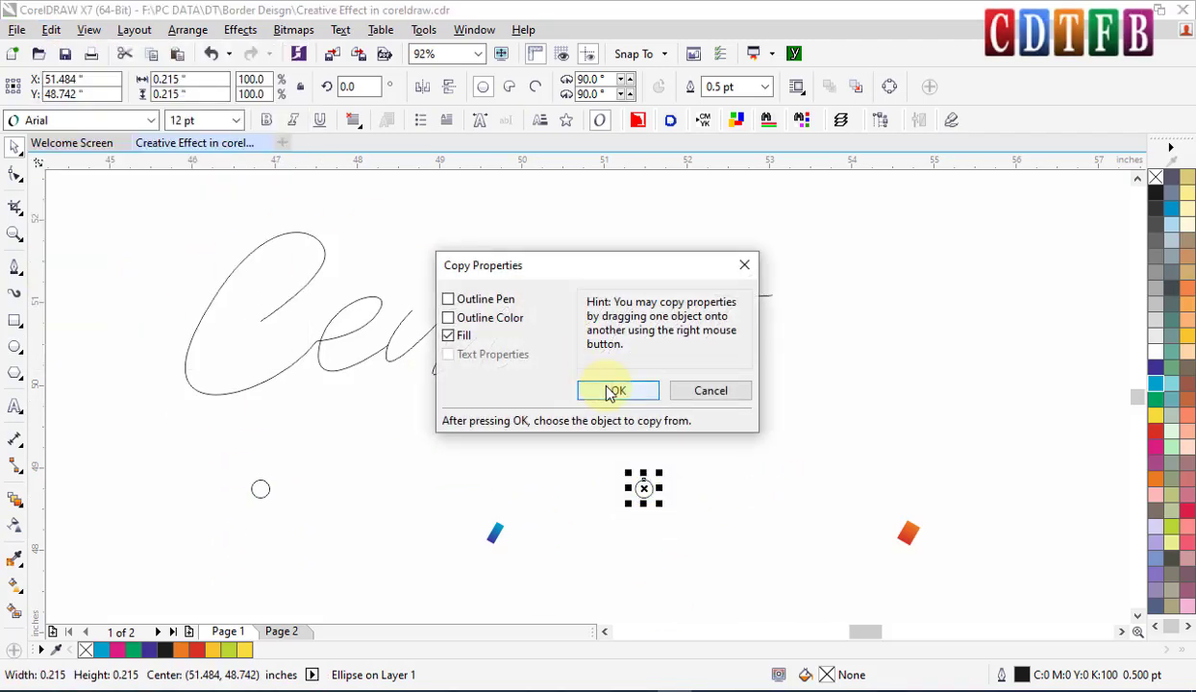
click(616, 391)
click(906, 533)
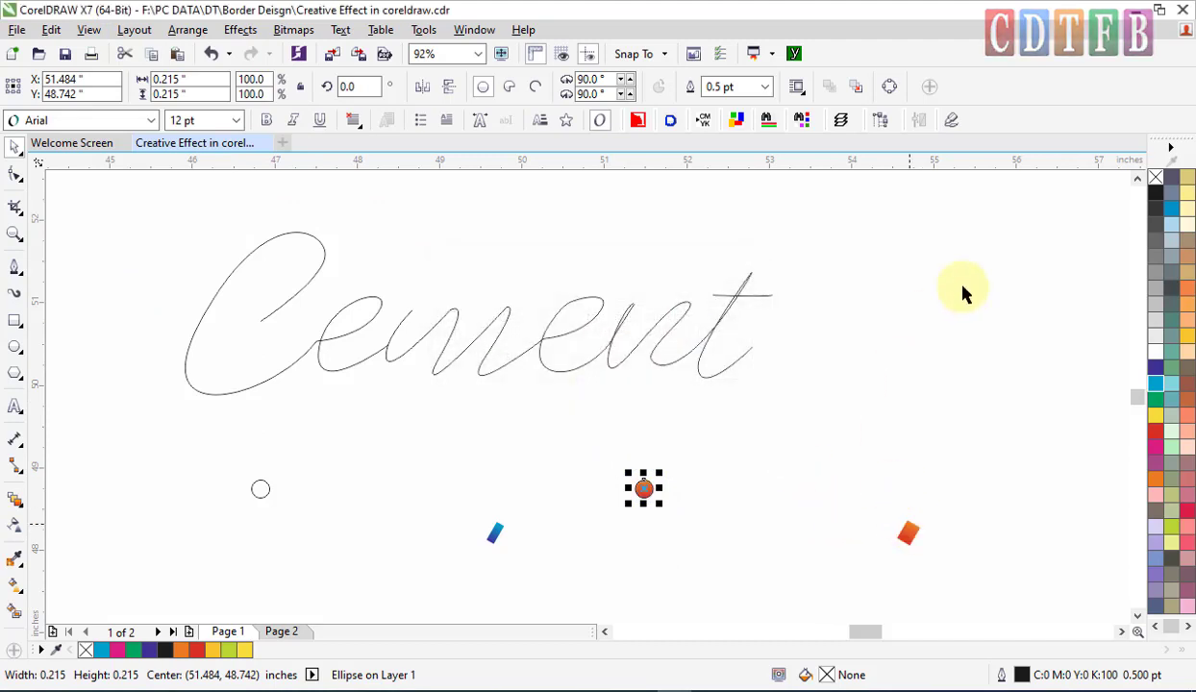
right_click(1157, 190)
Step: Copy the outline pen, outline color and fill of the blue slanted shape onto the left circle
click(260, 489)
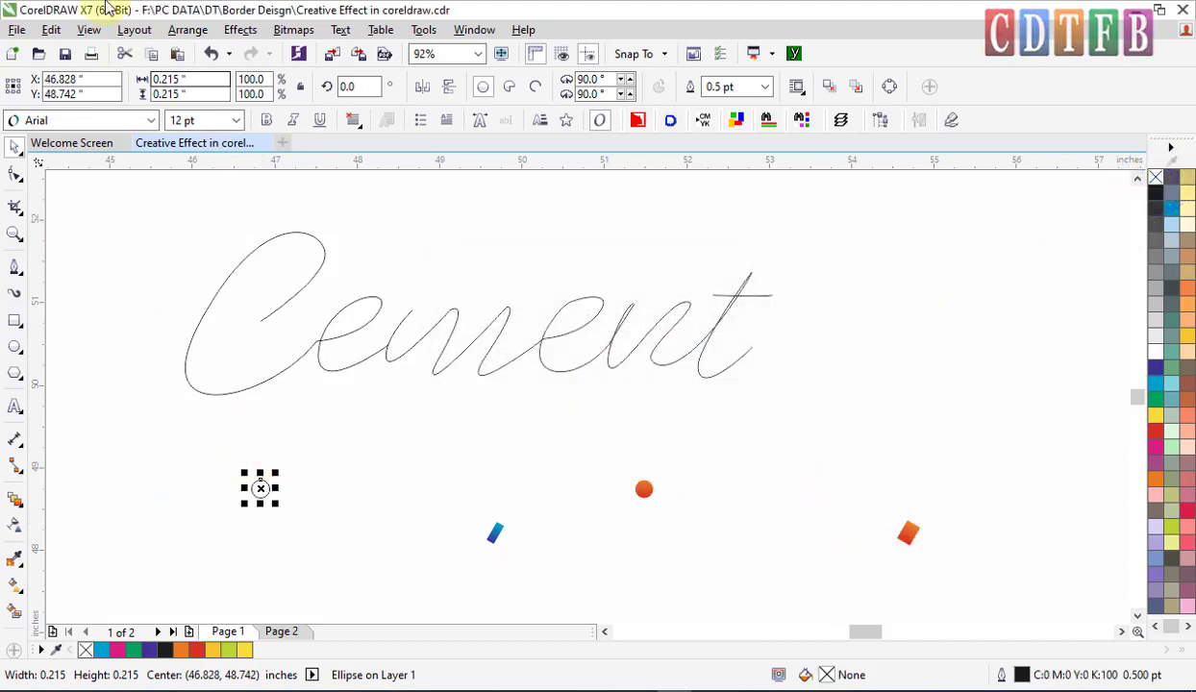
click(53, 32)
click(163, 288)
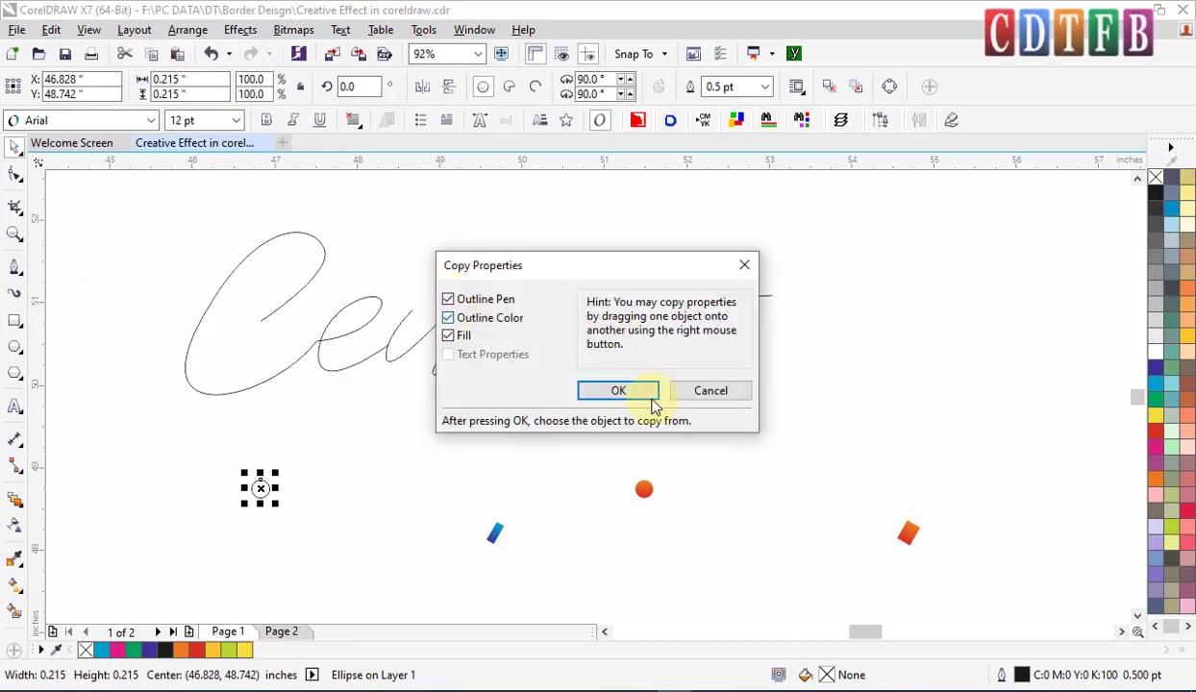
click(652, 396)
click(494, 531)
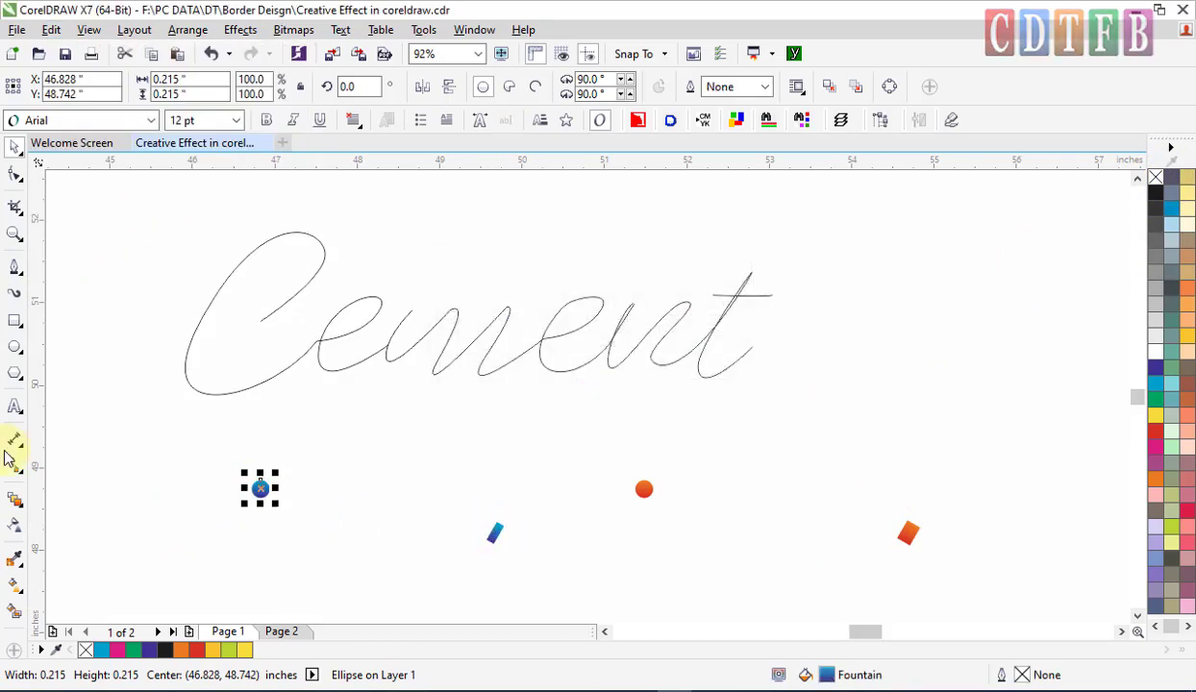
Step: Blend the blue gradient circle into the orange one with 999 steps
click(17, 499)
drag(260, 488, 645, 490)
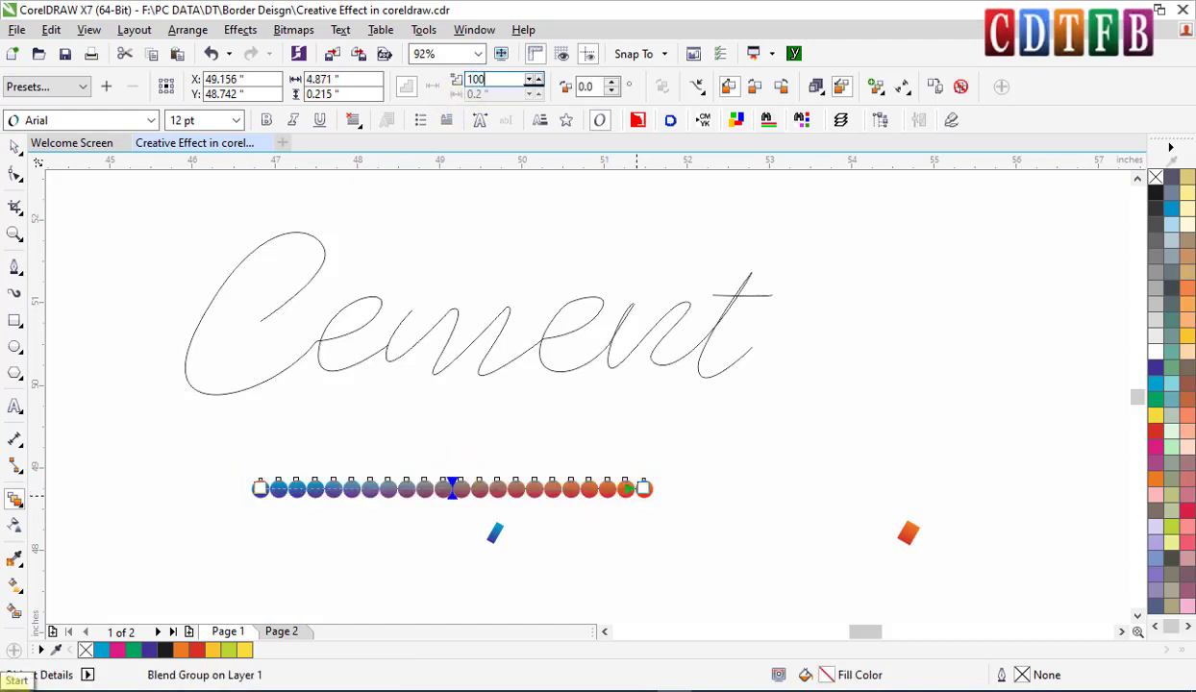
text(999)
key(Return)
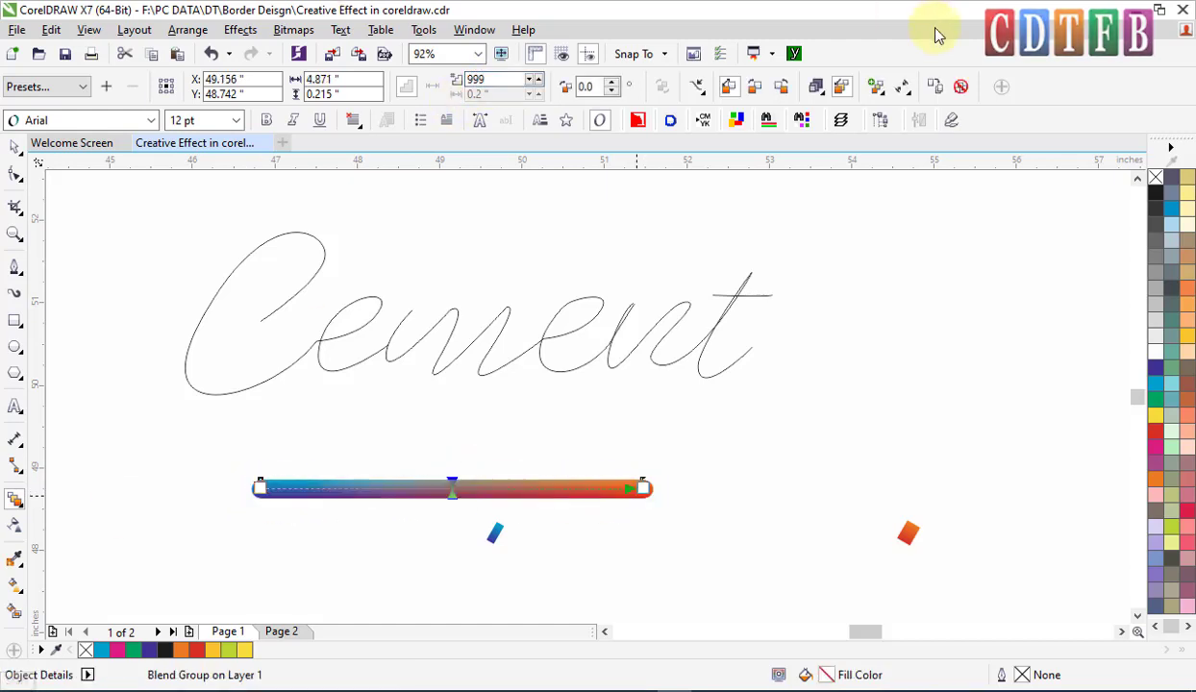
Step: Fit the round gradient blend to the outline Cement curve as its new path
click(699, 87)
click(735, 110)
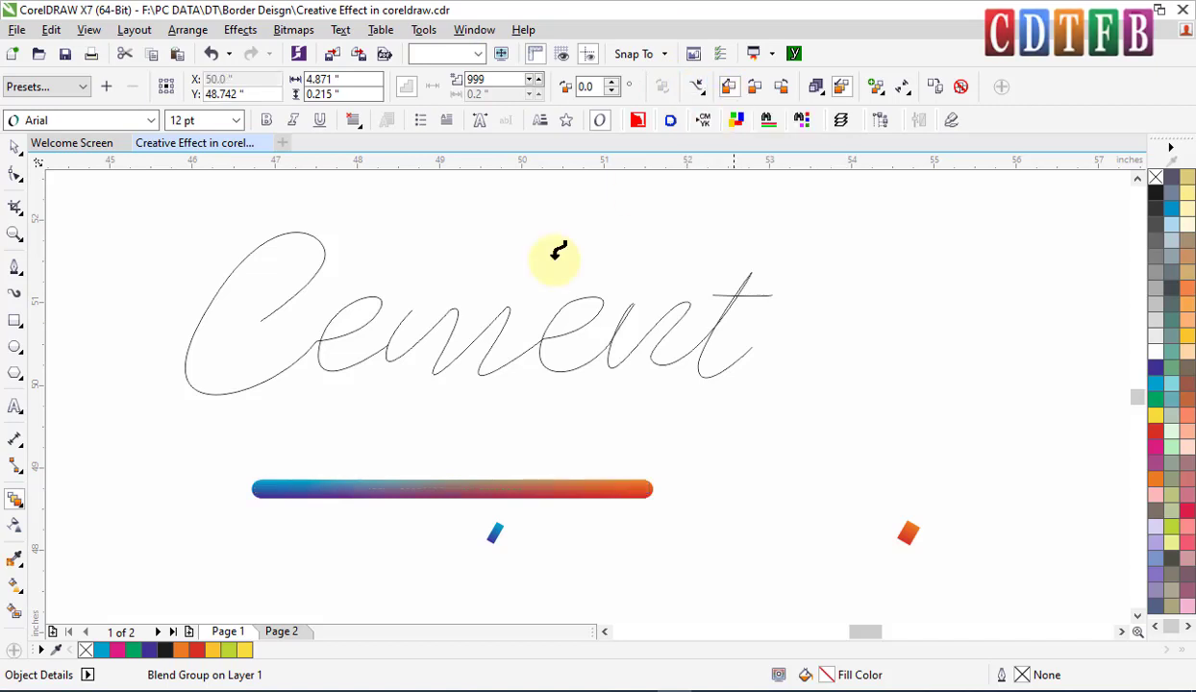
click(319, 253)
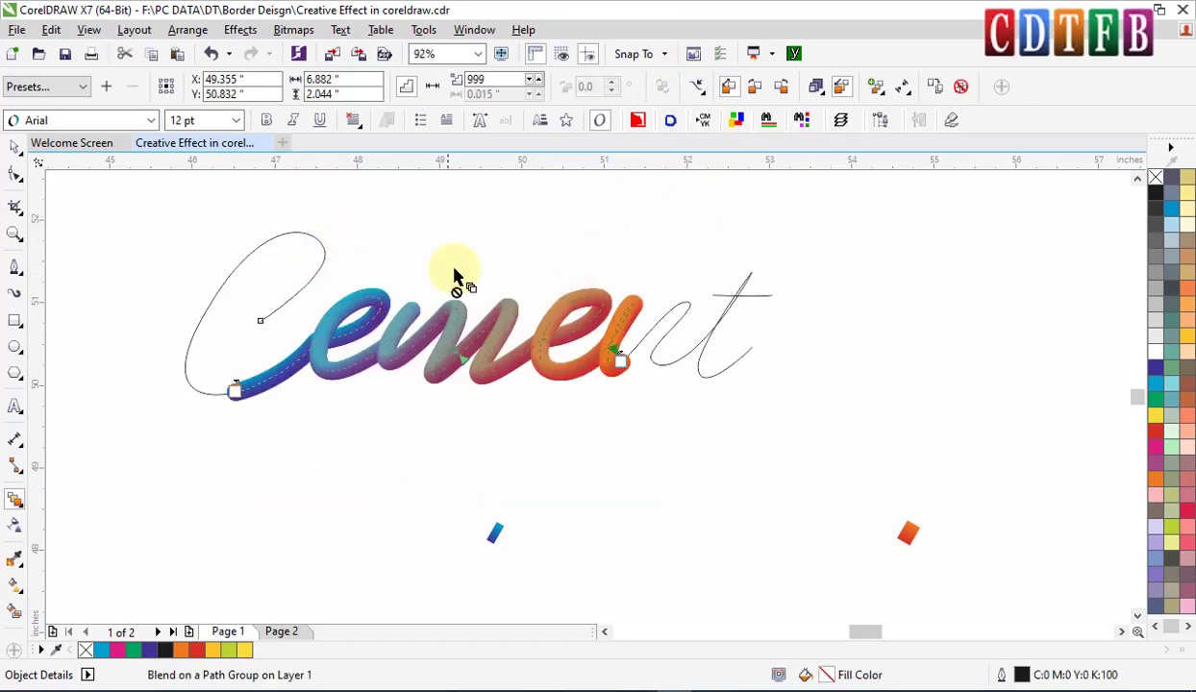
Step: Move the blend's start circle to the beginning of the C and its end circle to the tail end of the t
click(904, 89)
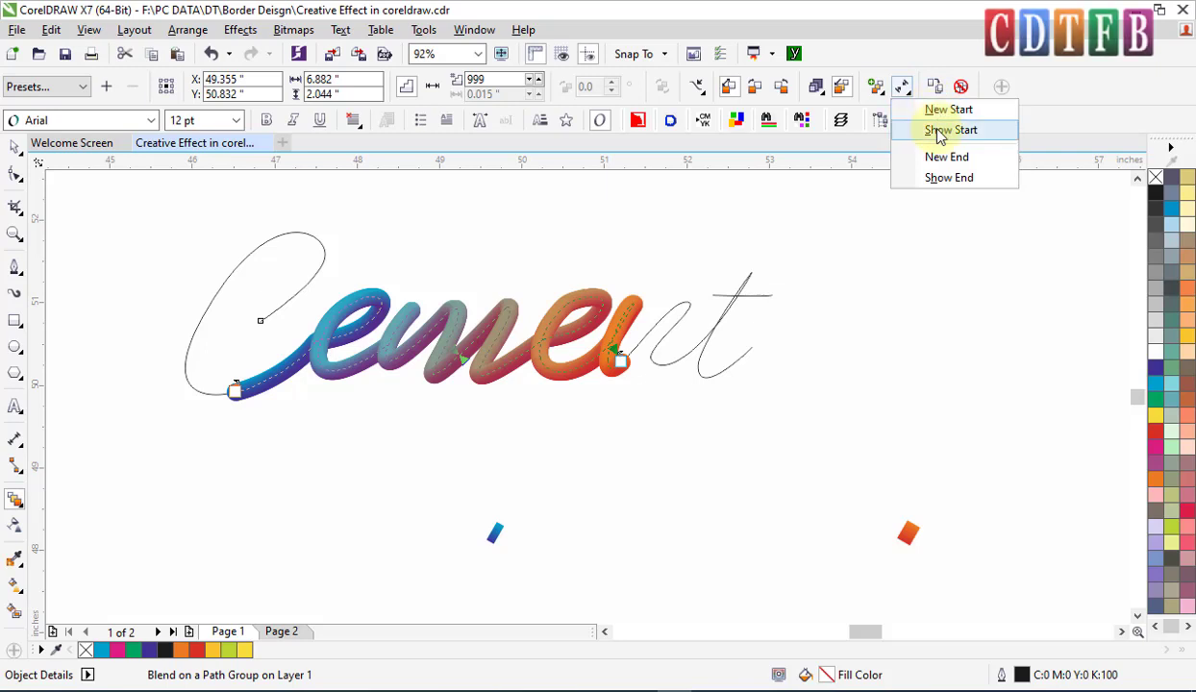
click(938, 129)
drag(236, 393, 259, 323)
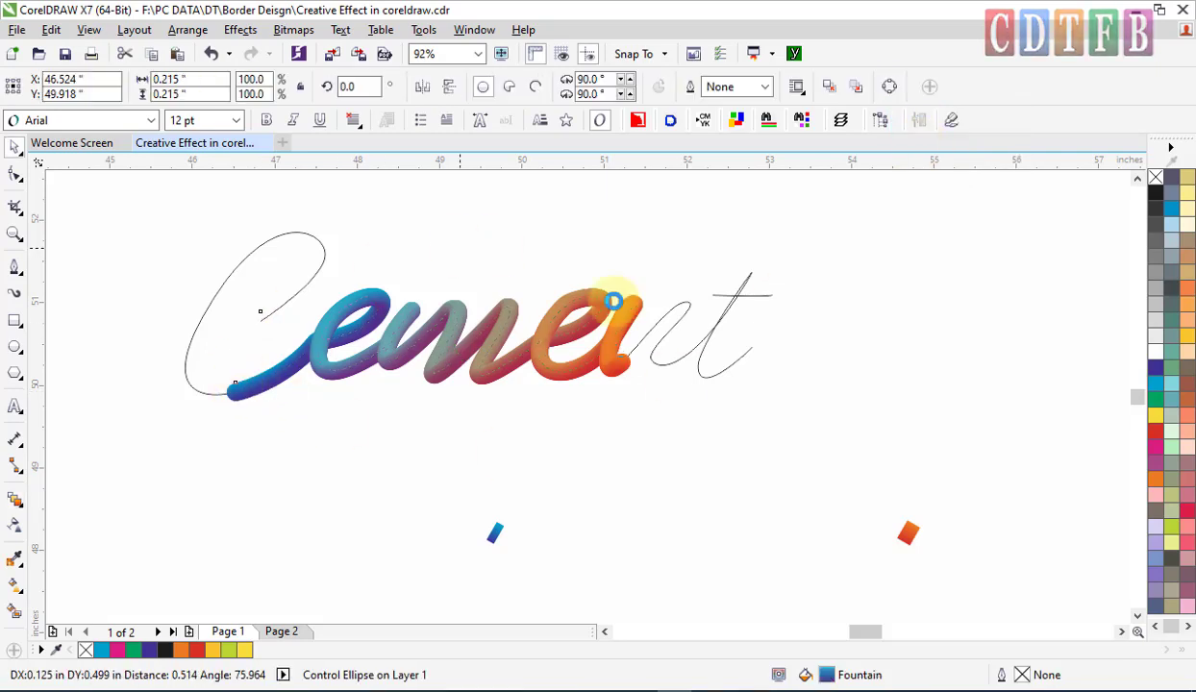
click(625, 363)
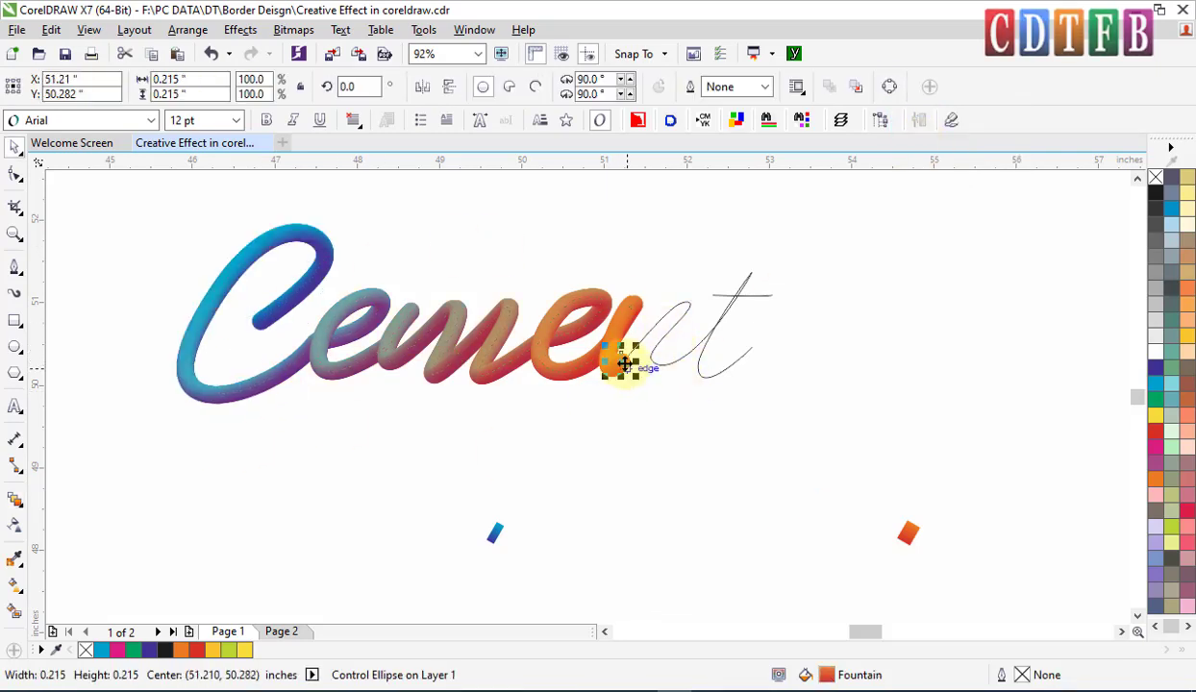
drag(625, 363, 752, 346)
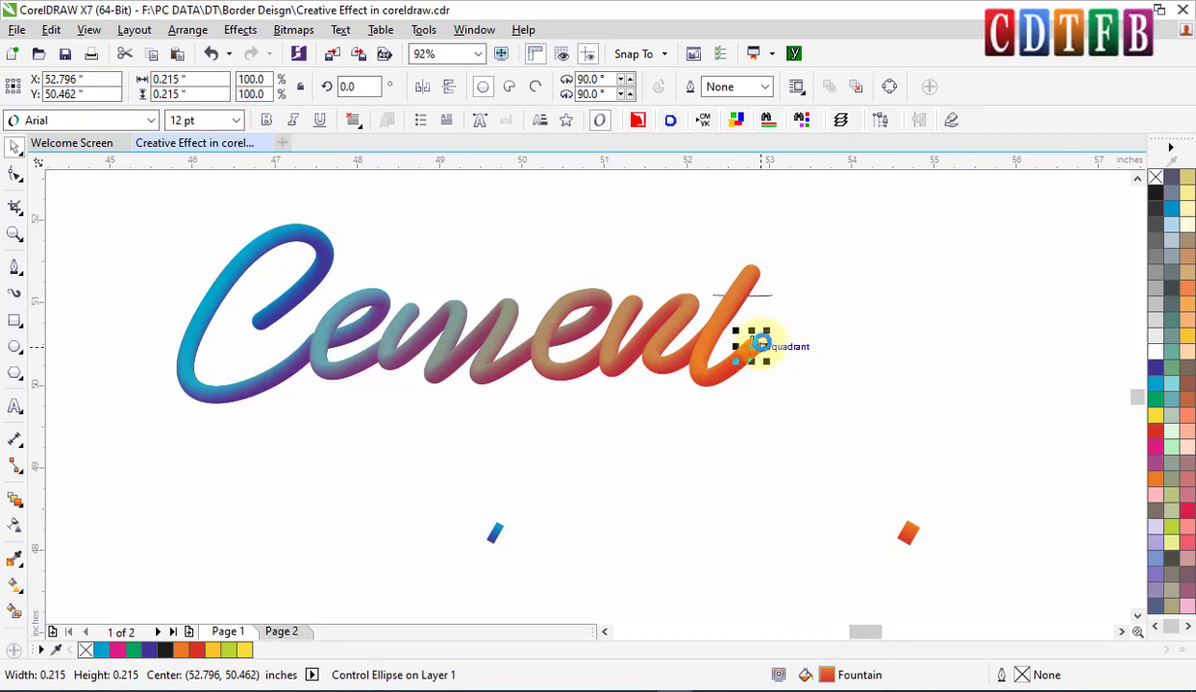
Step: Place two copies of the orange end circle below the lettering and give the left copy the blue gradient fill
drag(753, 349, 302, 473)
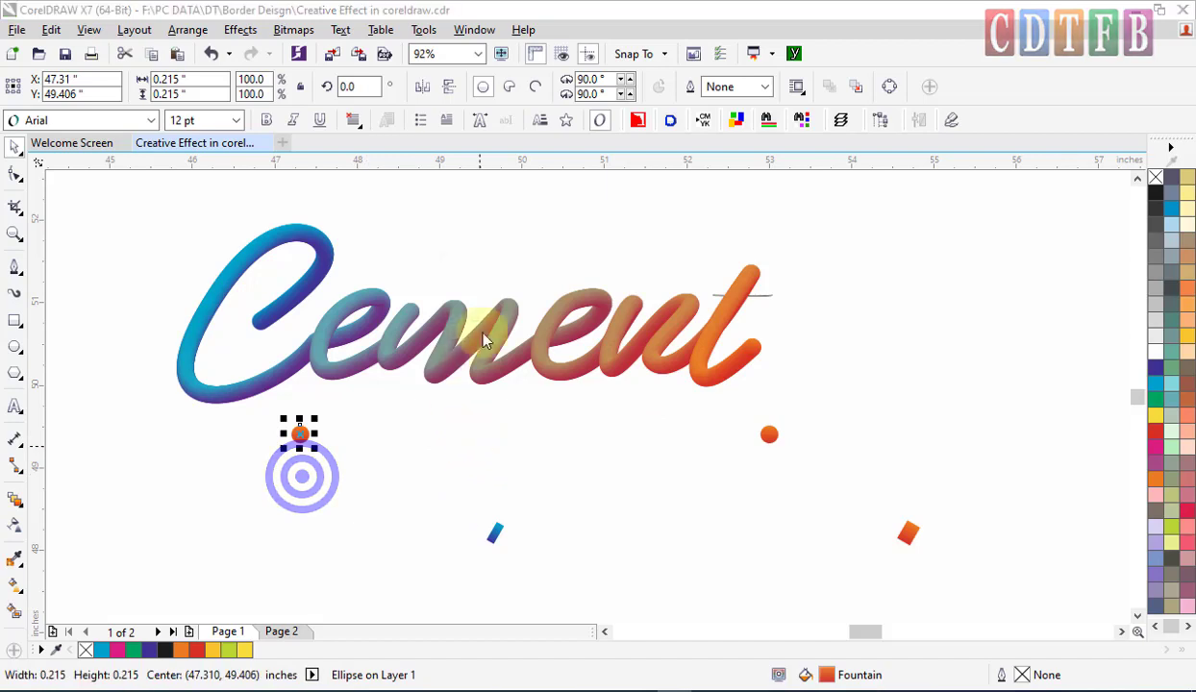
key(ctrl+shift+a)
click(448, 336)
click(619, 391)
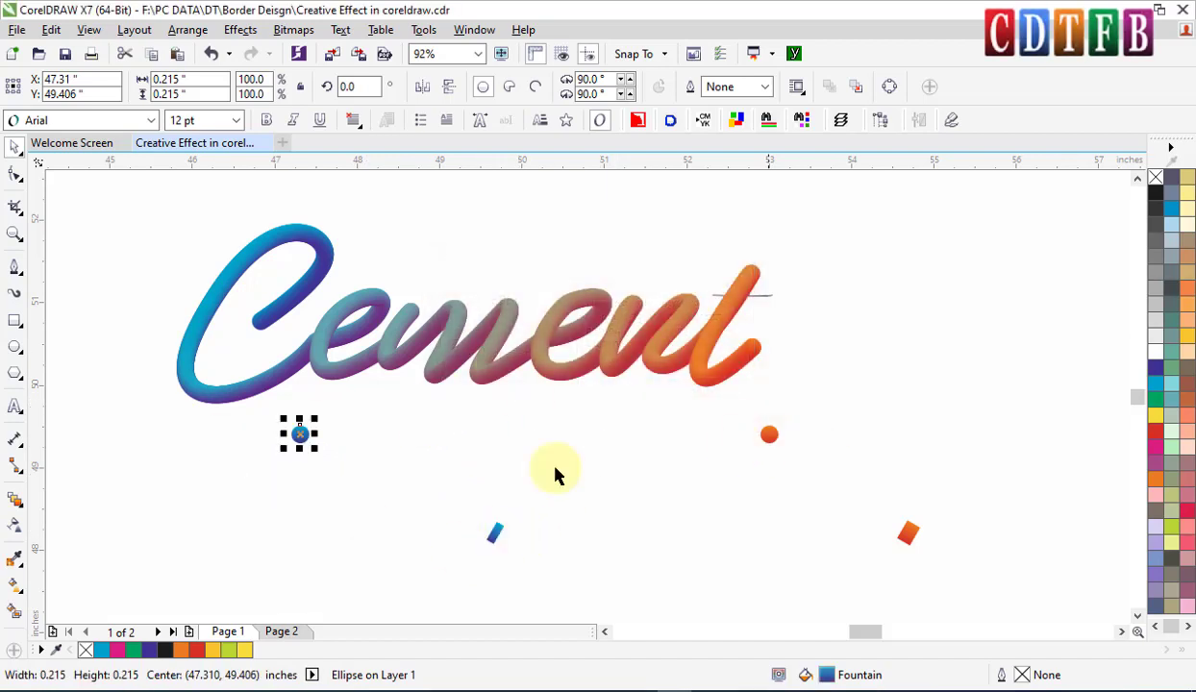
Step: Blend the new blue circle into the orange one below the lettering with 40 steps
click(19, 496)
drag(299, 435, 769, 435)
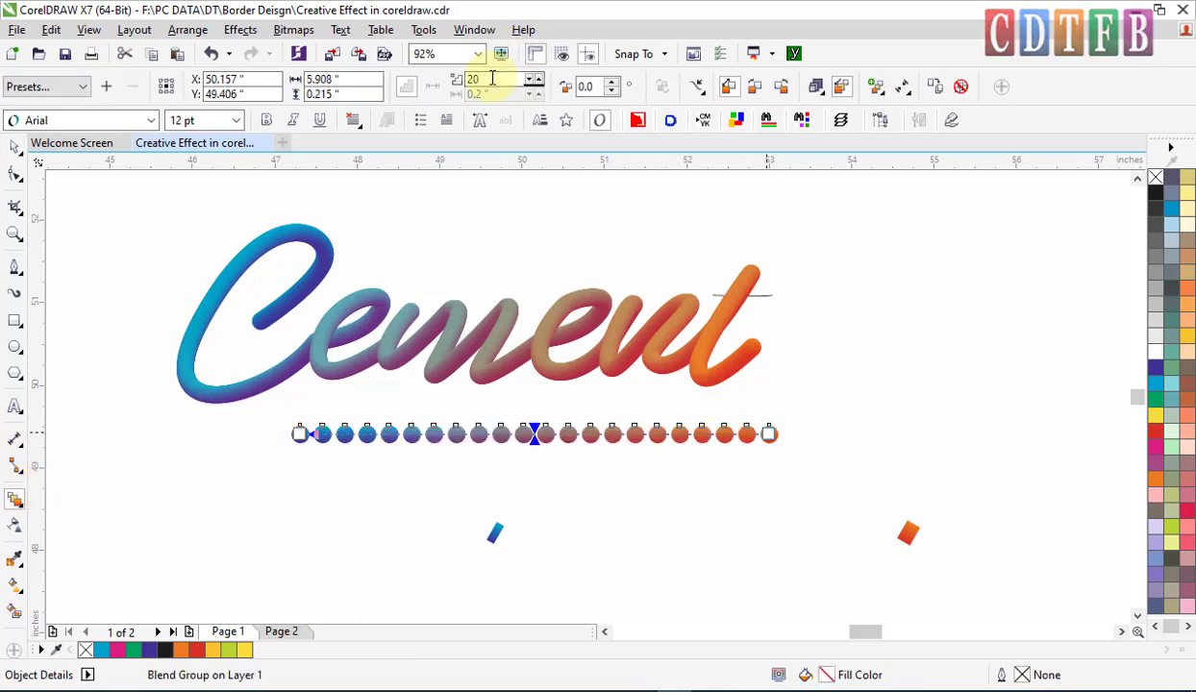
text(40)
key(Return)
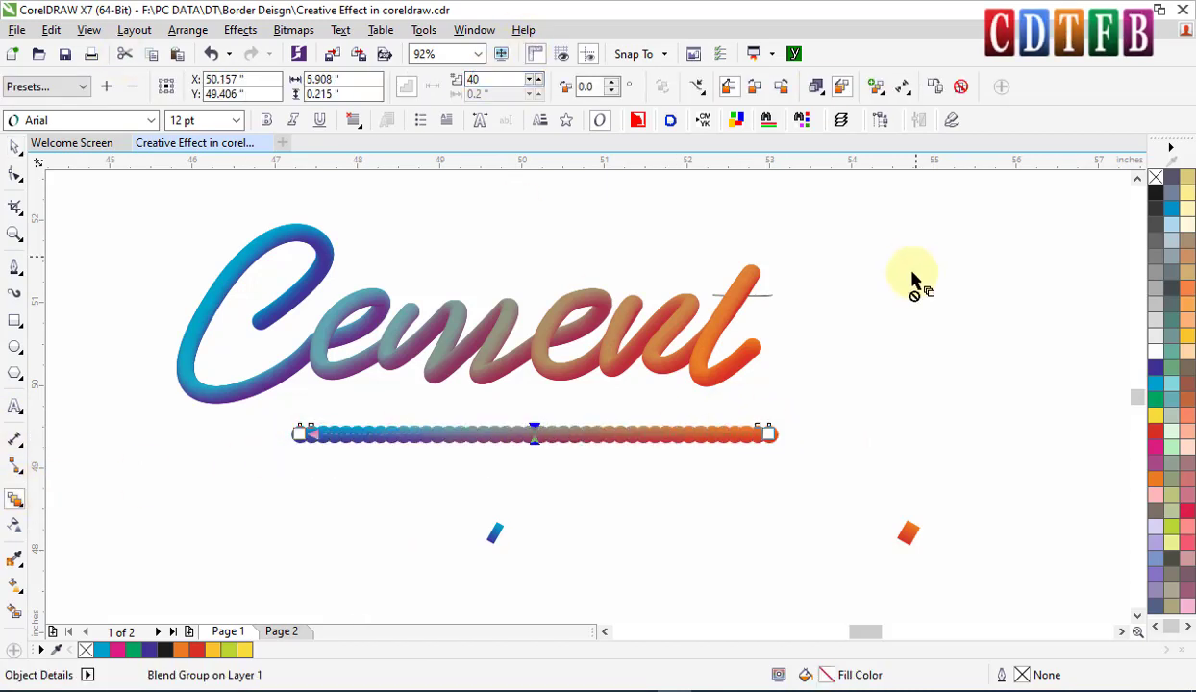
Step: Fit the 40-step blend to the t's crossbar line as its new path
click(697, 86)
click(735, 109)
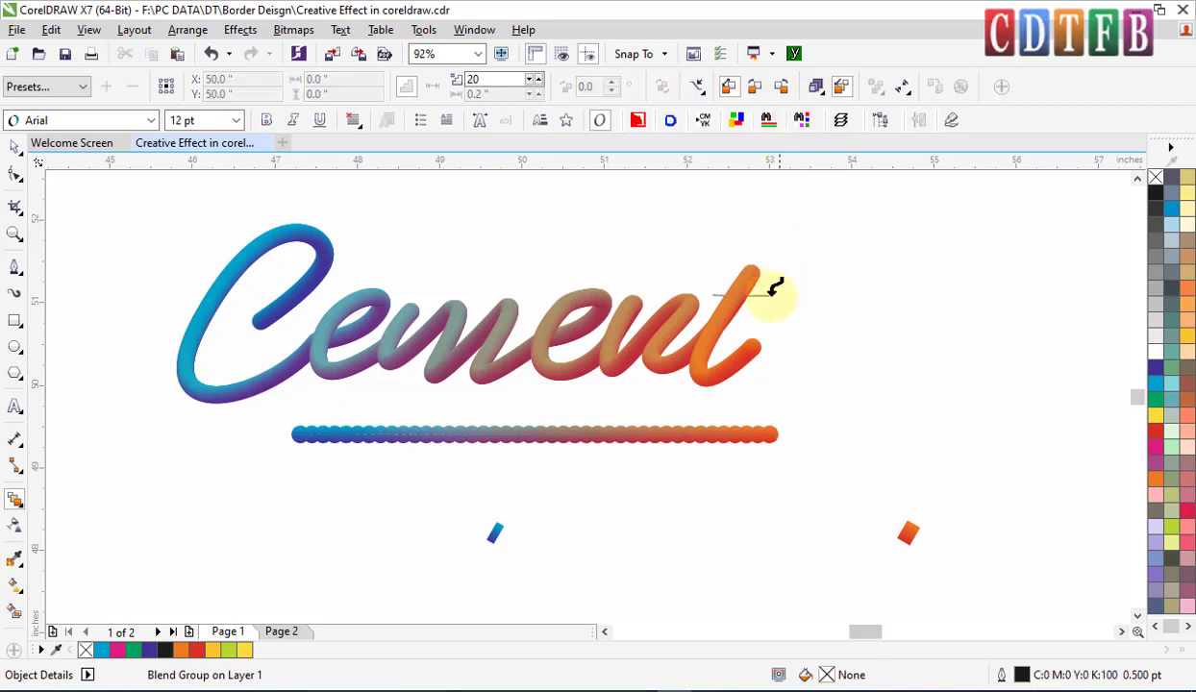
click(766, 288)
click(606, 385)
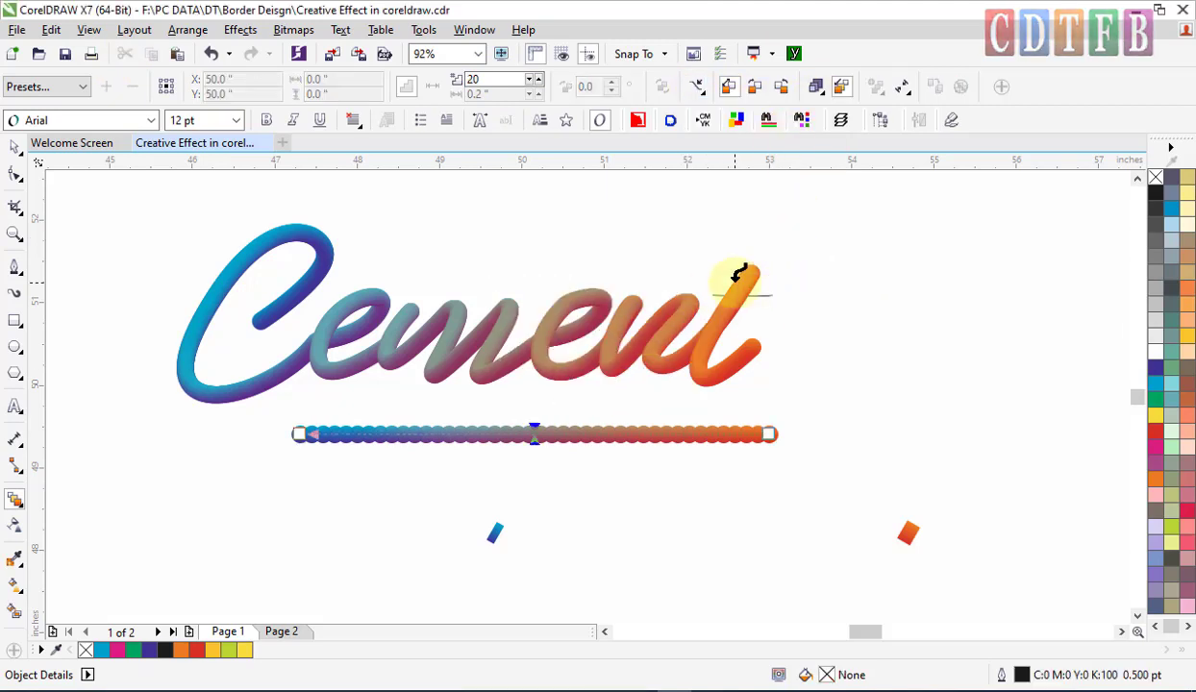
click(773, 285)
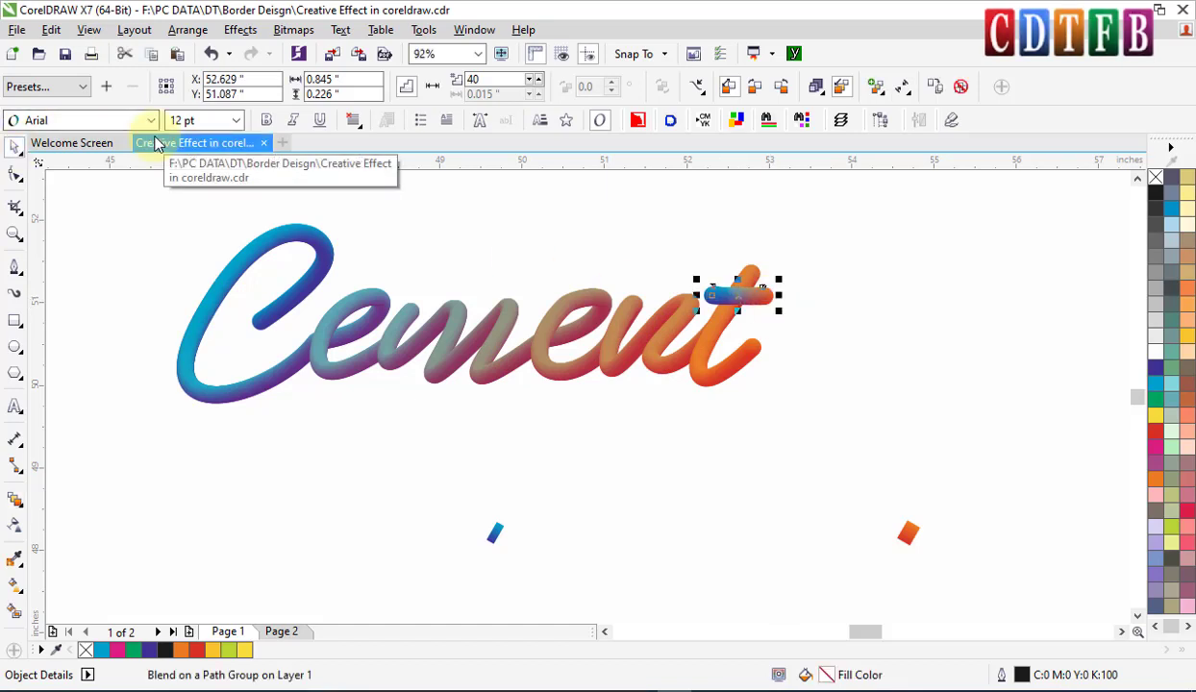
Step: Try a red fill on the start circle of the t's crossbar blend and undo it
click(734, 297)
scroll(735, 297, up, 3)
click(926, 303)
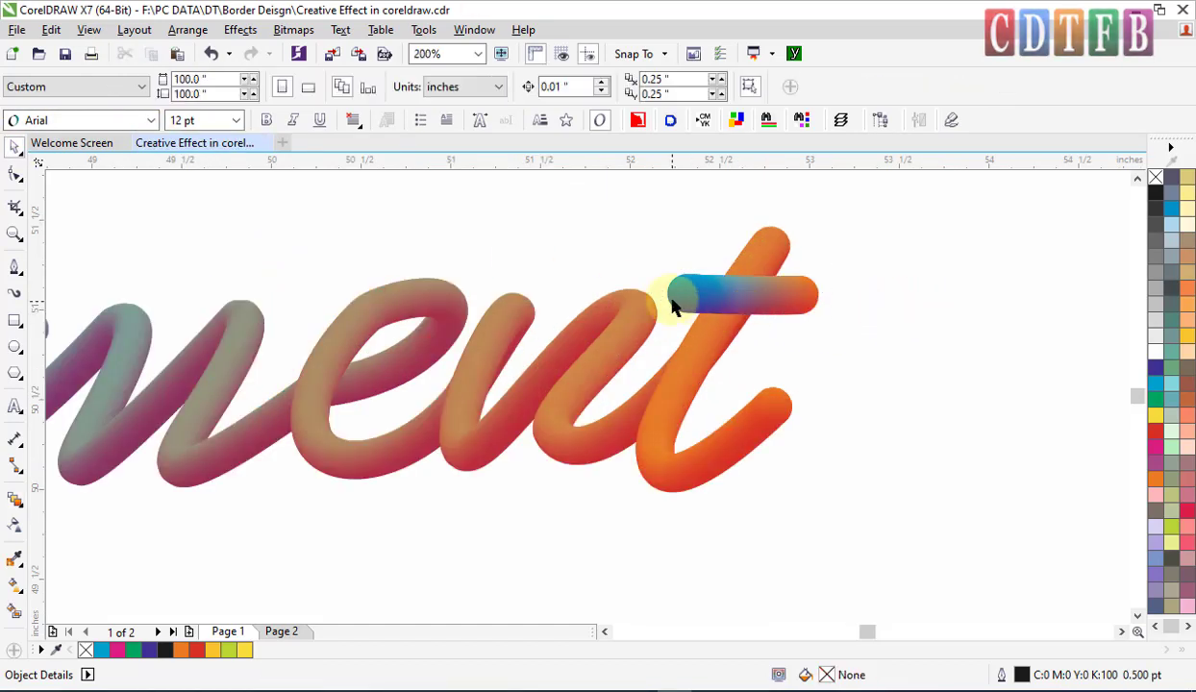
click(681, 298)
click(1157, 431)
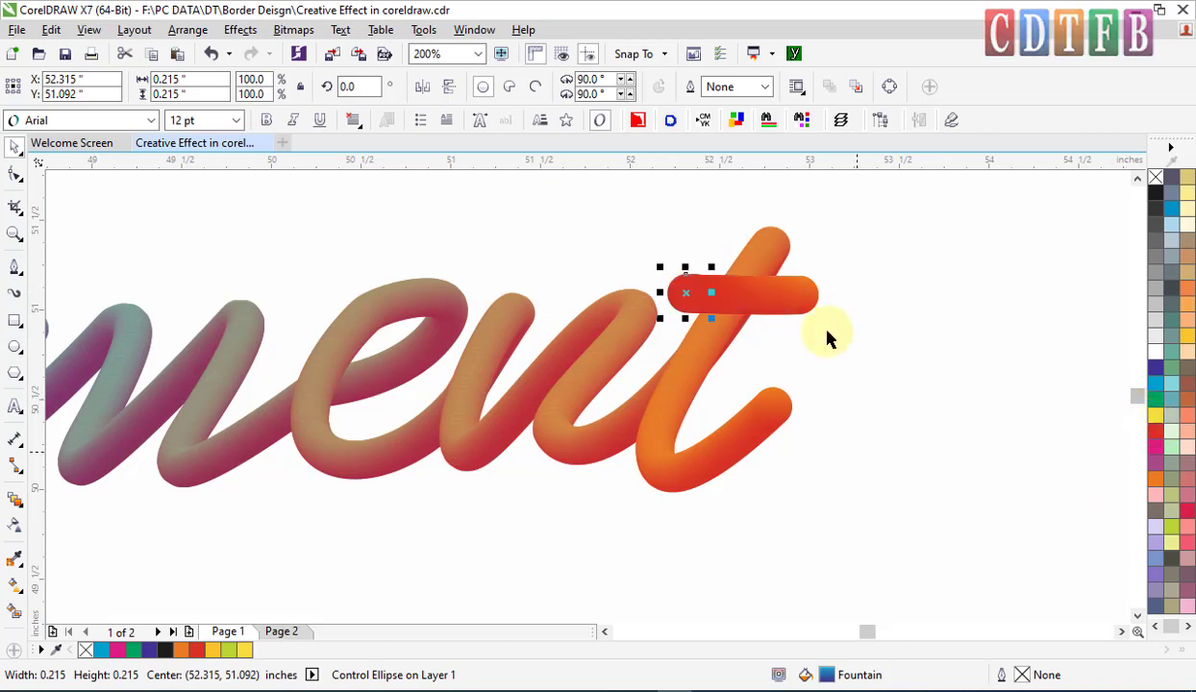
key(ctrl+z)
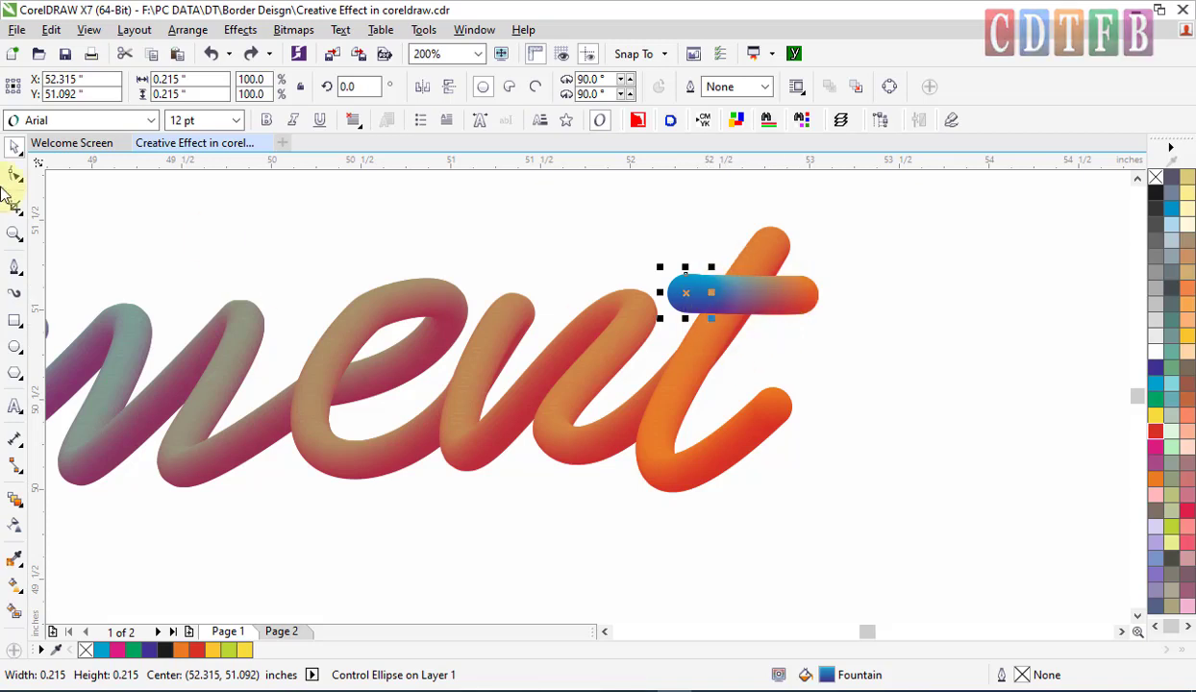
Step: Enlarge the blue start circle of the gradient Cement lettering blend, at the C's inner end, to 0.331 inches
scroll(774, 315, down, 1)
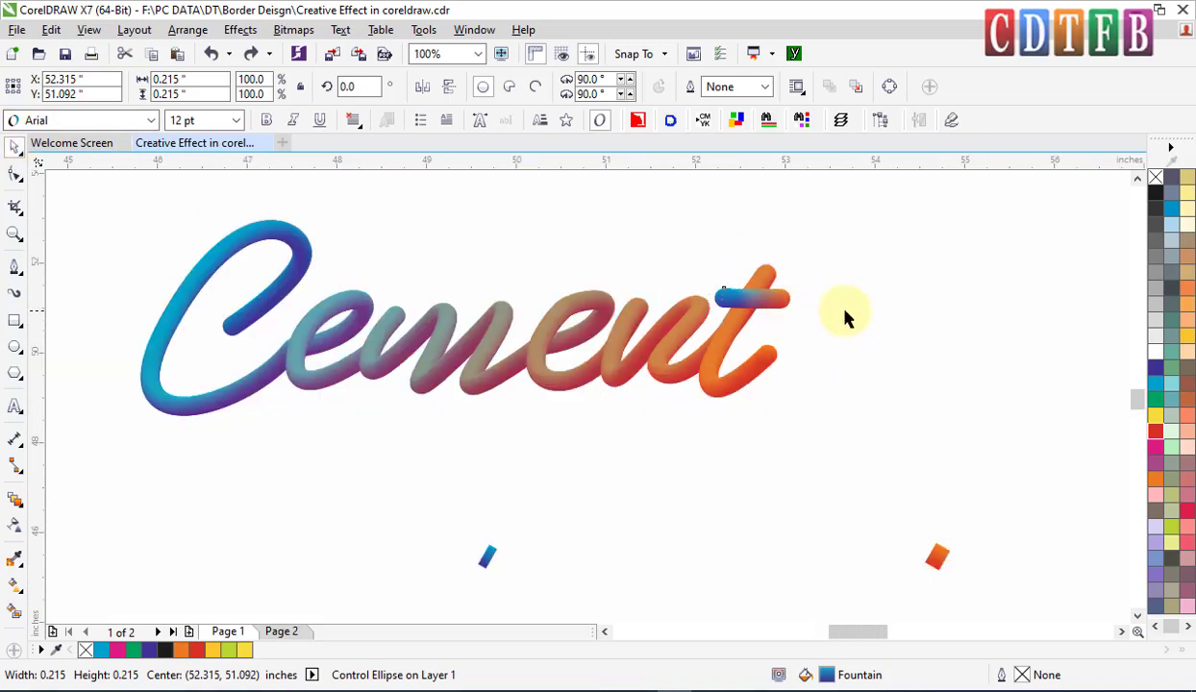
scroll(884, 280, down, 1)
key(Escape)
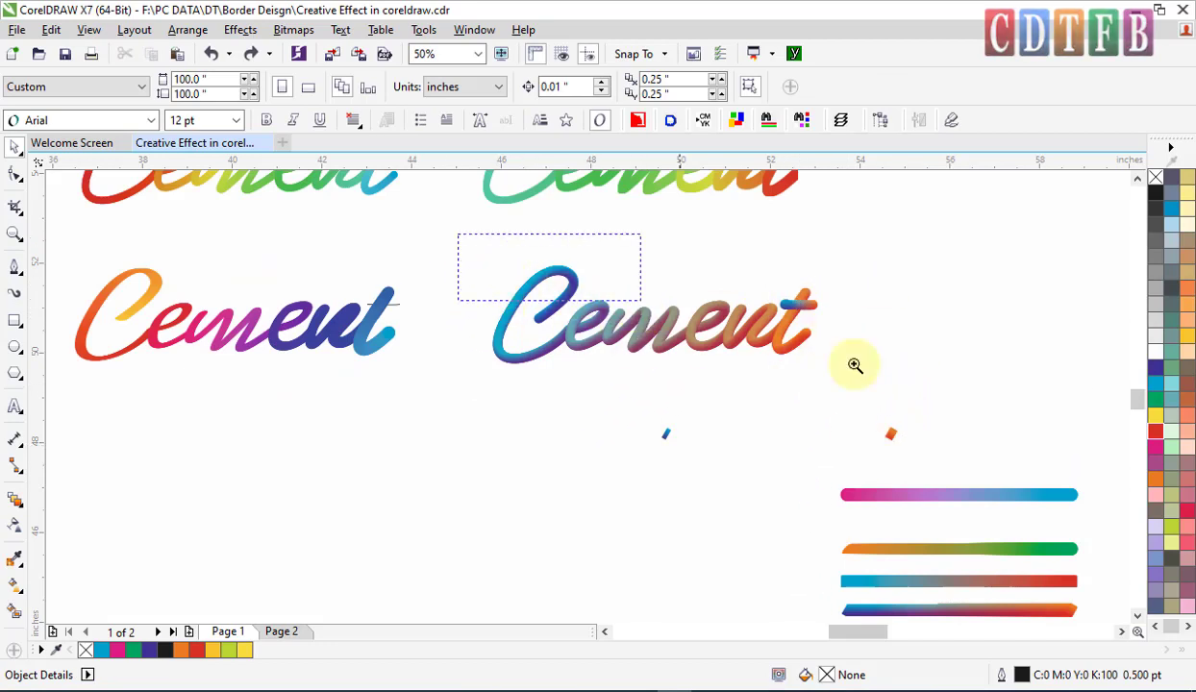
scroll(782, 425, up, 1)
click(238, 410)
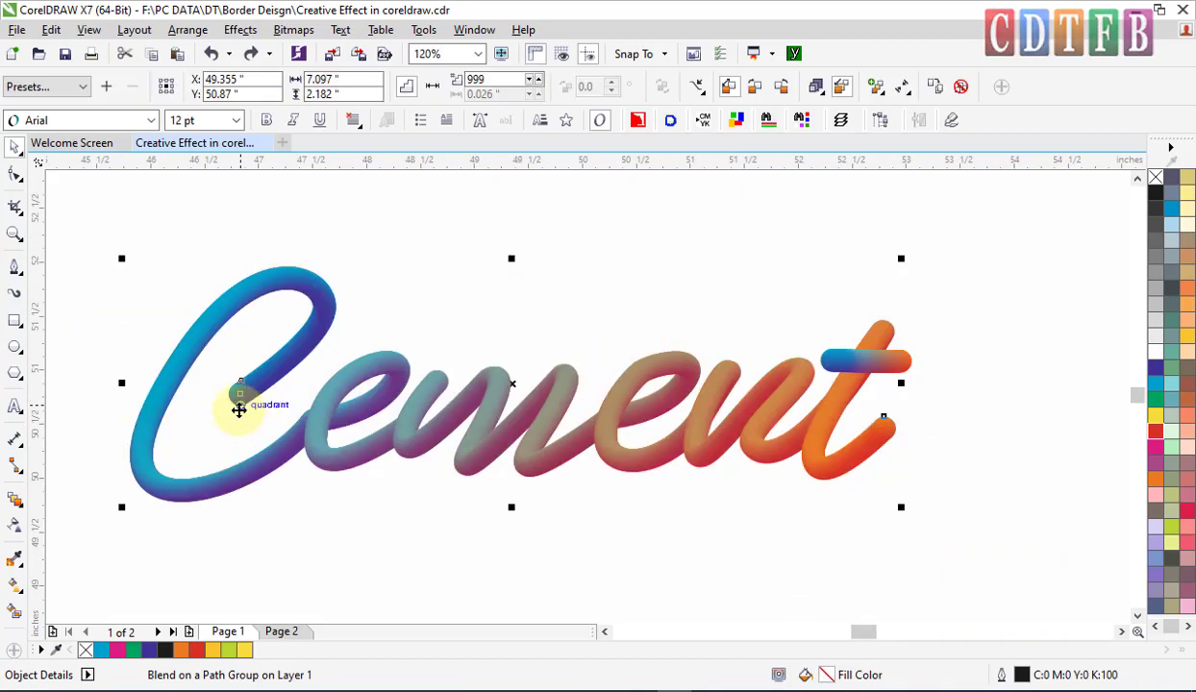
click(239, 403)
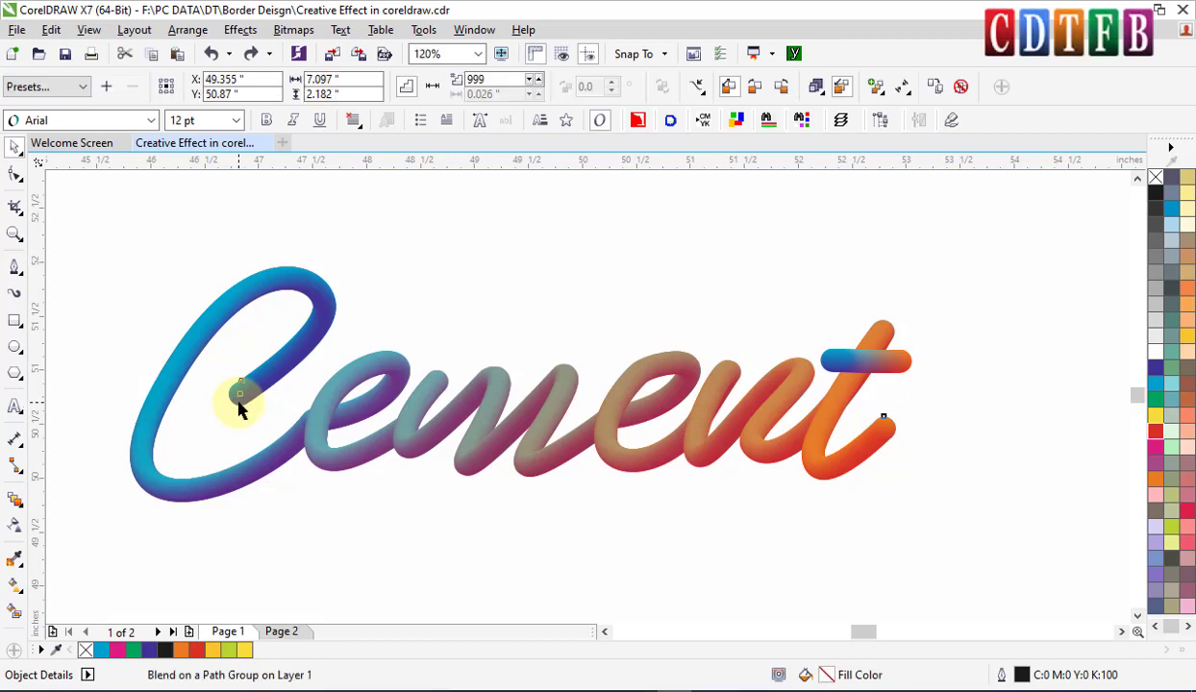
click(908, 99)
click(935, 134)
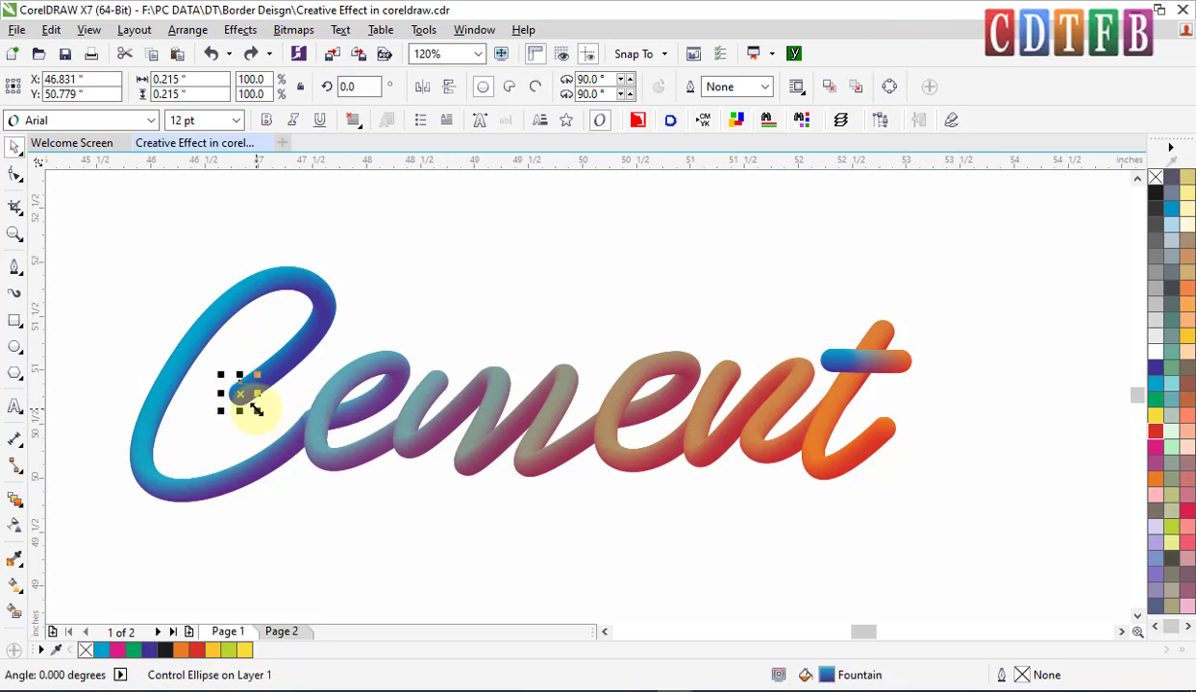
drag(261, 412, 266, 416)
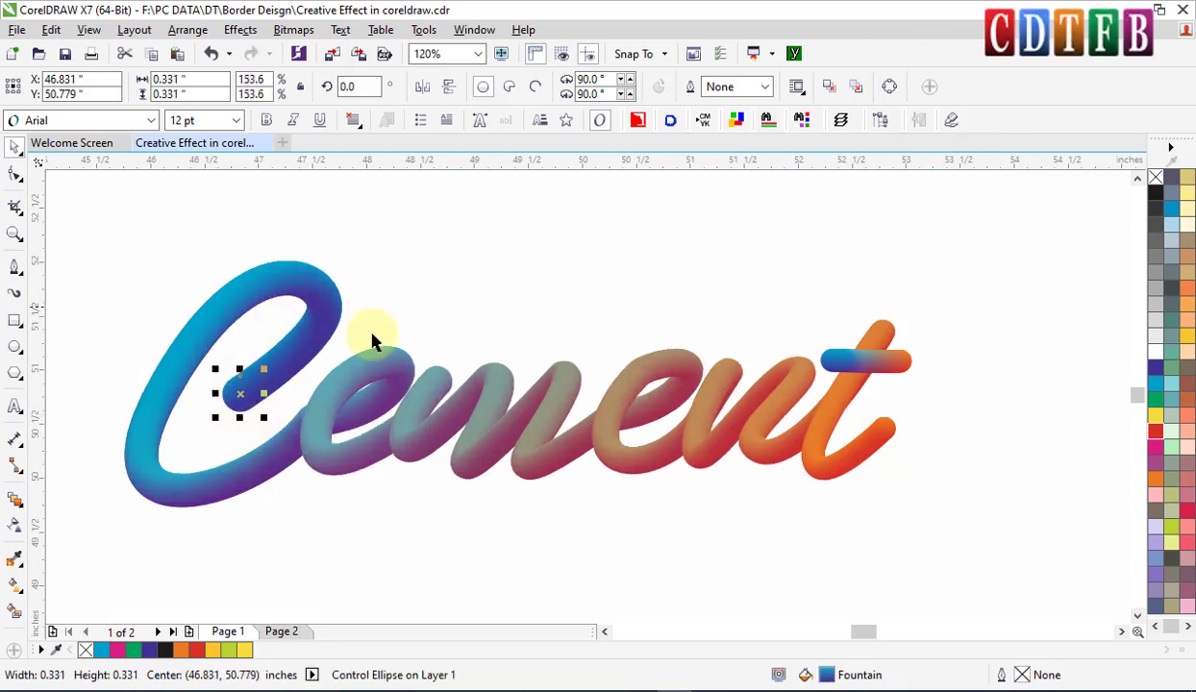
Step: Try enlarging the orange end circle at the t's tail to 0.331 inches and undo it
click(891, 445)
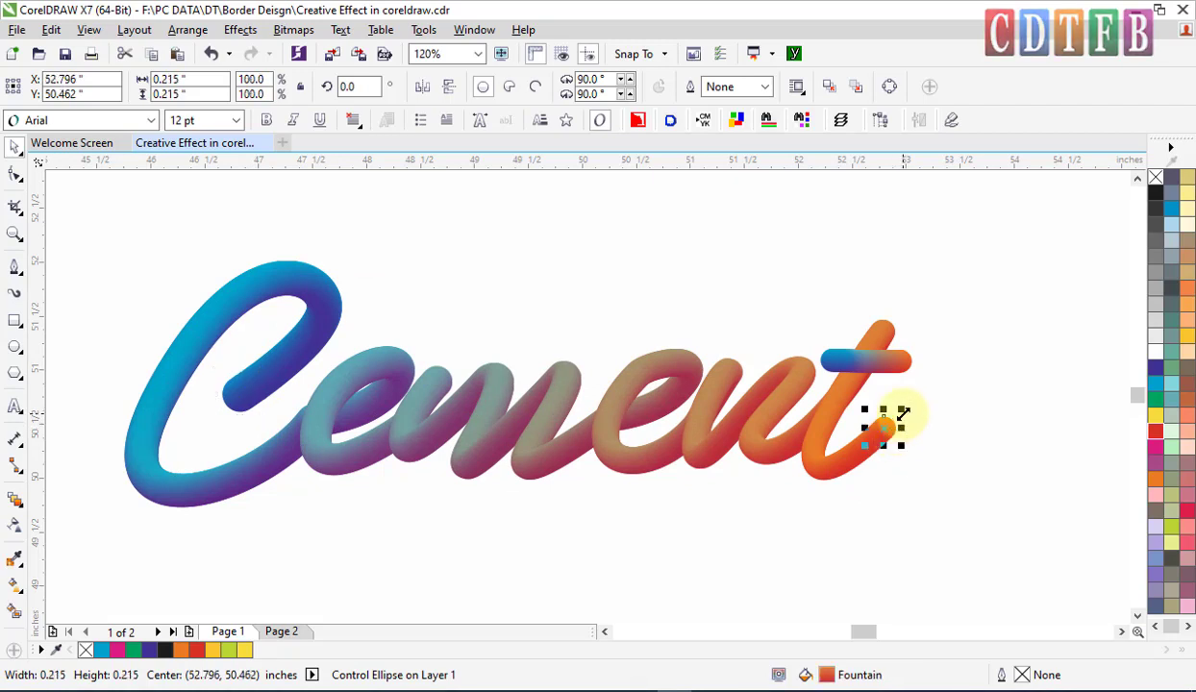
drag(903, 412, 913, 401)
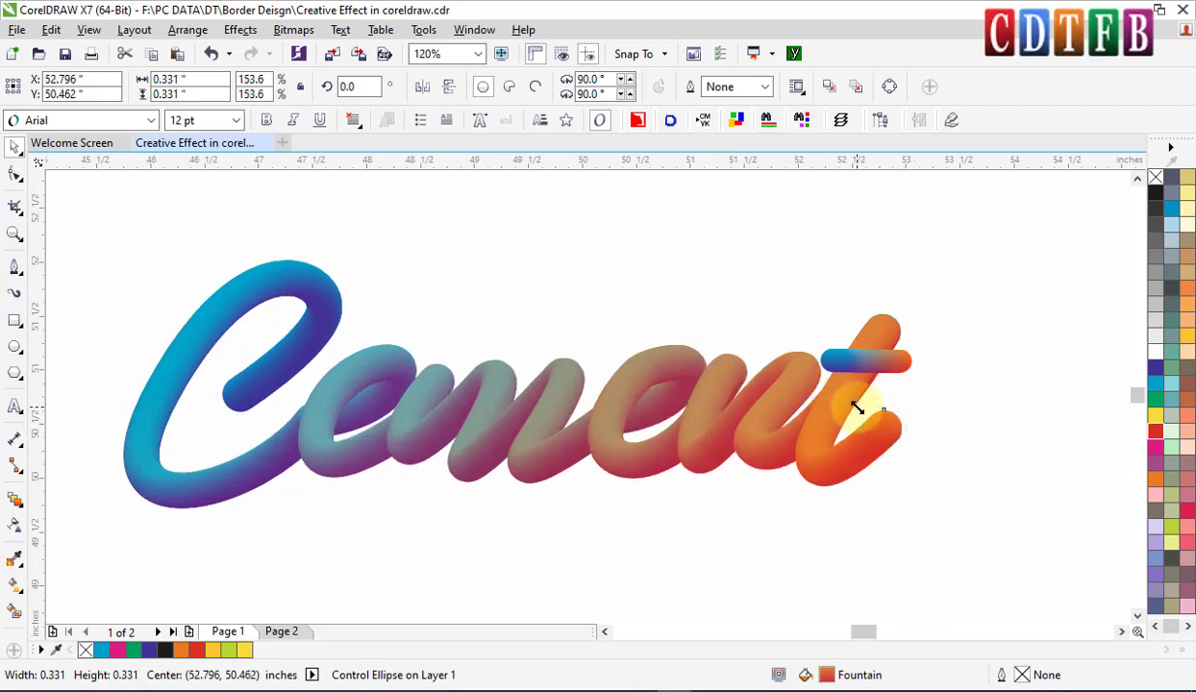
key(ctrl+z)
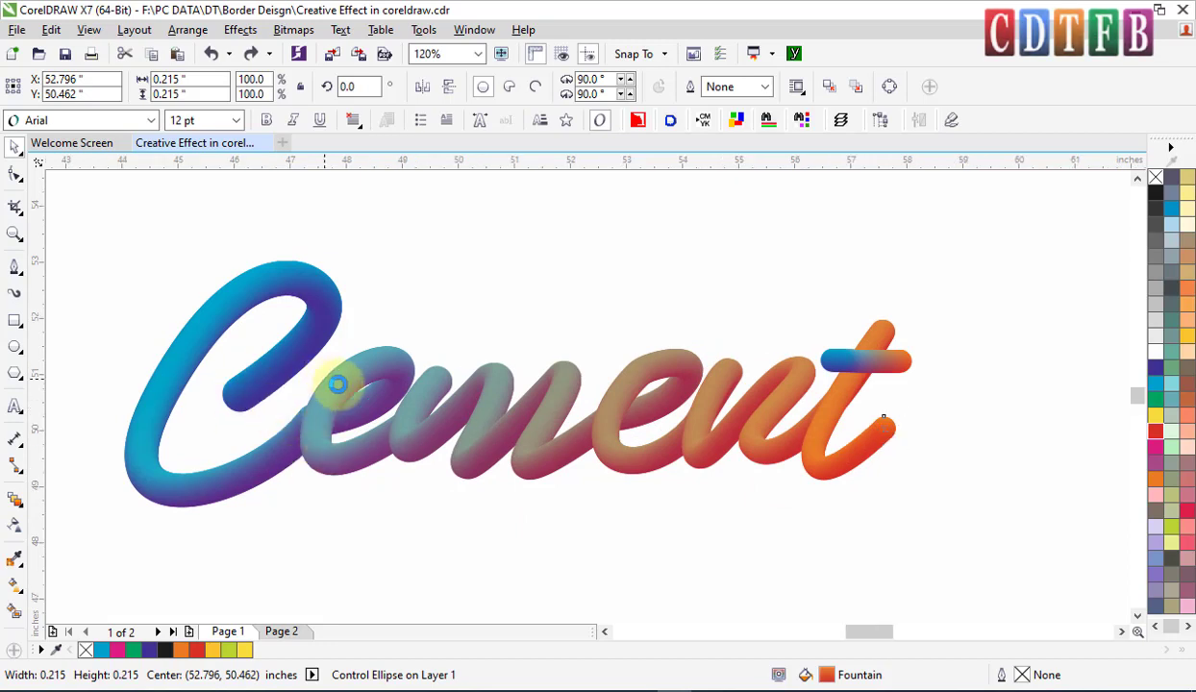
Step: Deselect the end circle and examine the whole gradient Cement lettering in a full-screen preview
scroll(336, 385, down, 2)
drag(205, 306, 643, 458)
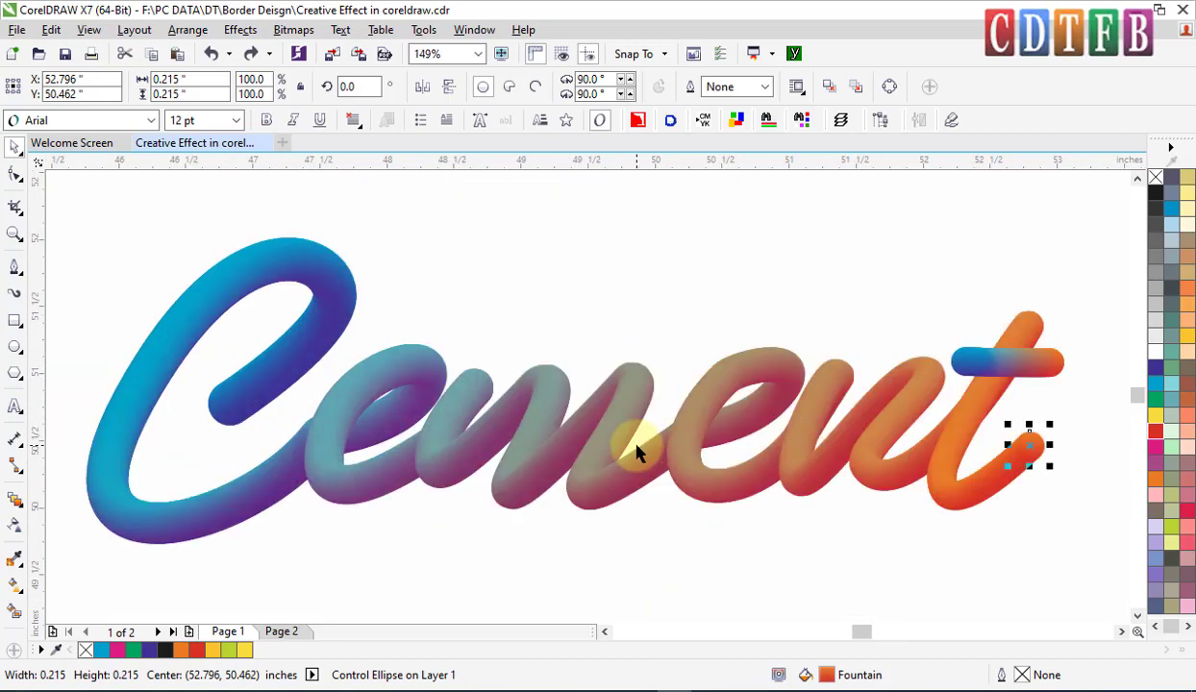
key(Escape)
key(F9)
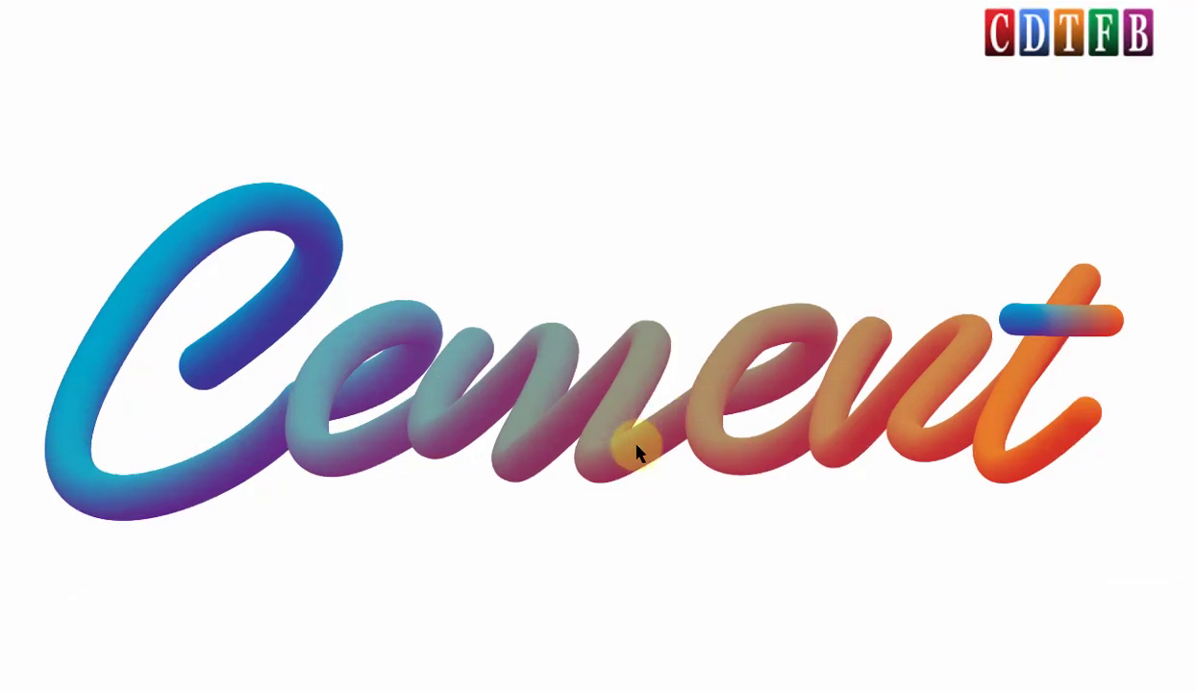